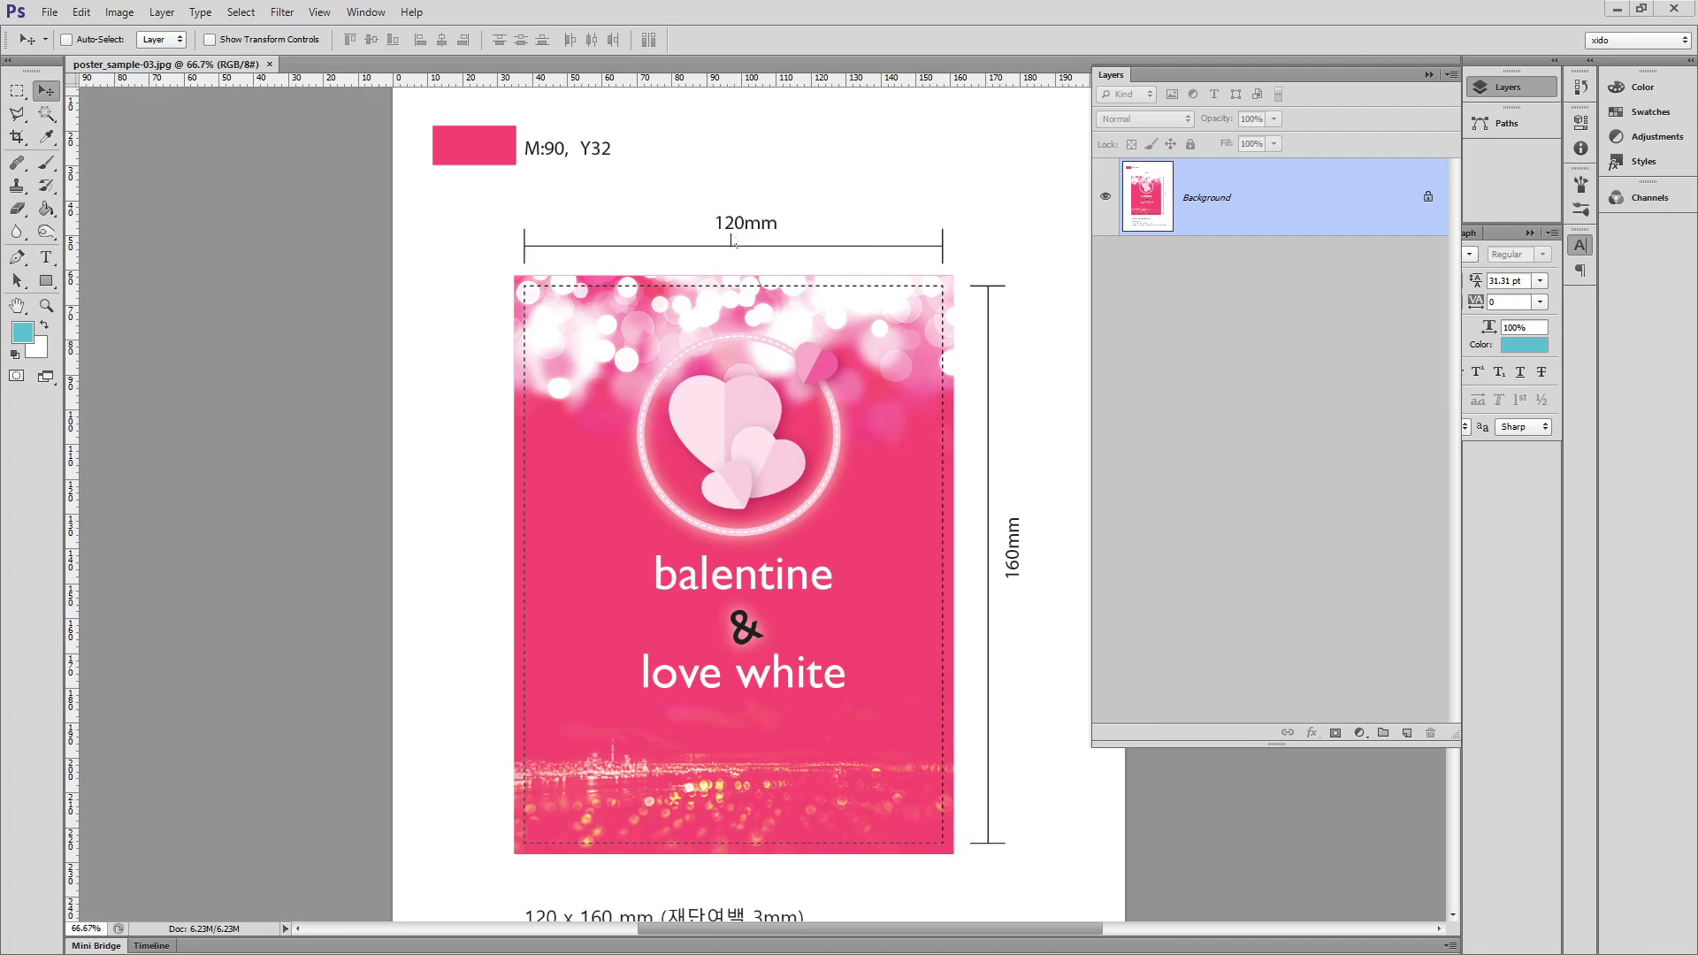
Start a new document from the International Paper preset and set its size to 120 mm wide by 160 mm high.
{"action": "left_click", "coordinate": [1497, 89]}
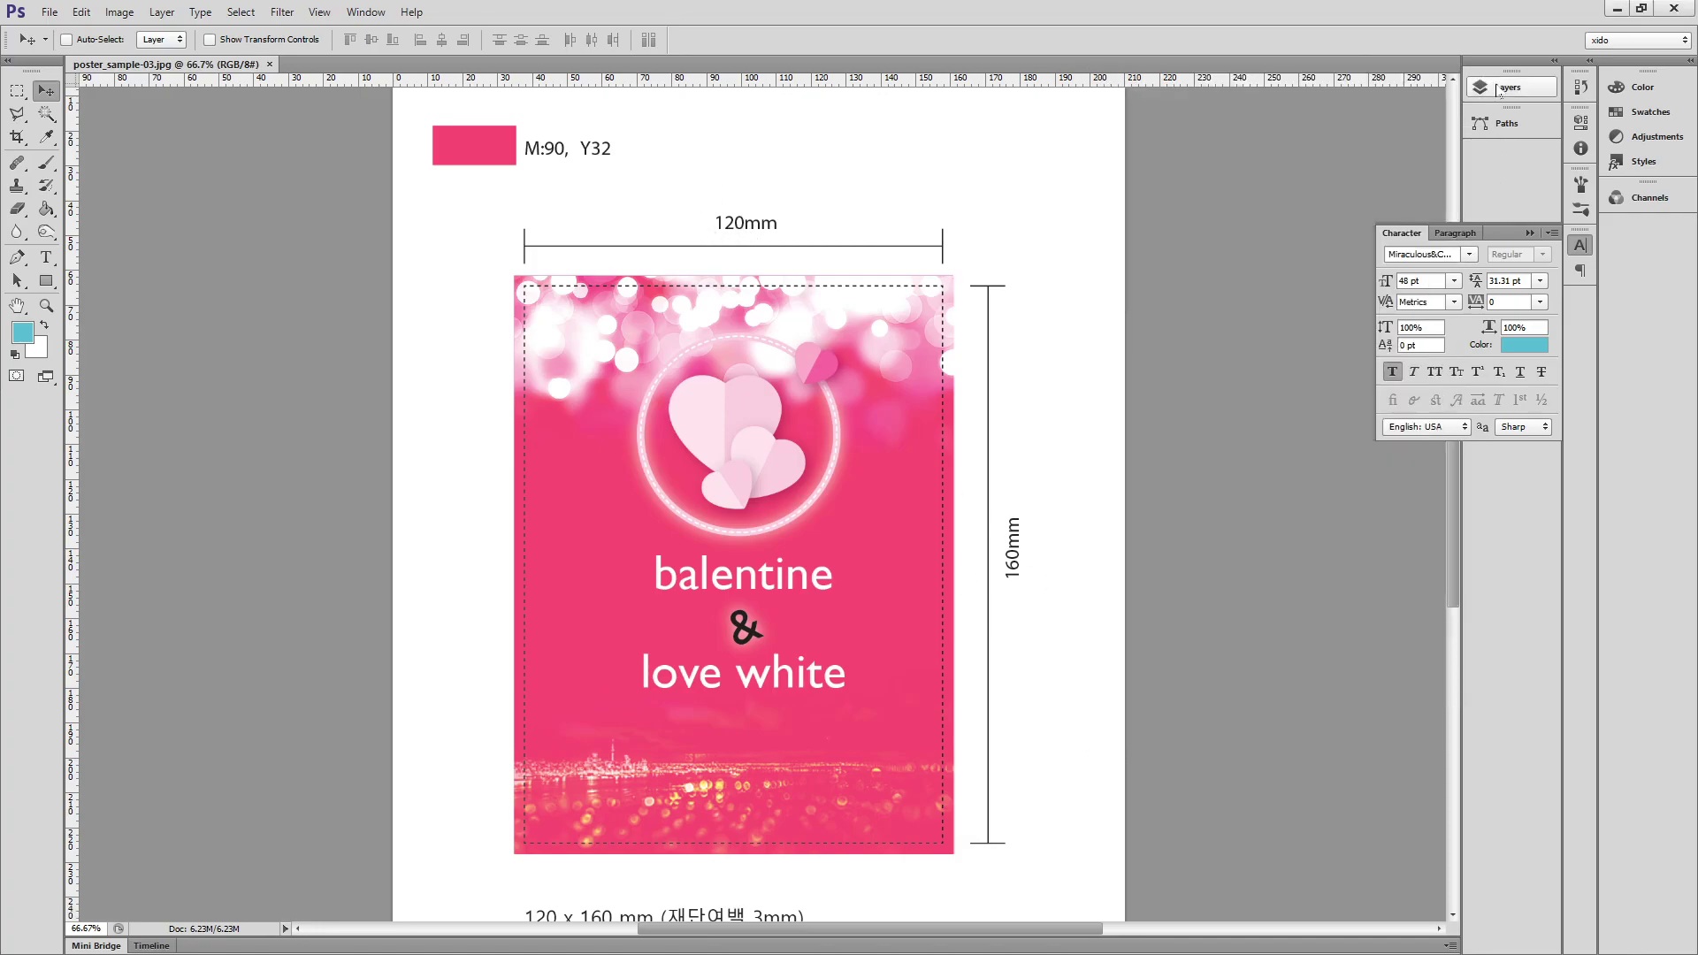
{"action": "left_click", "coordinate": [49, 12]}
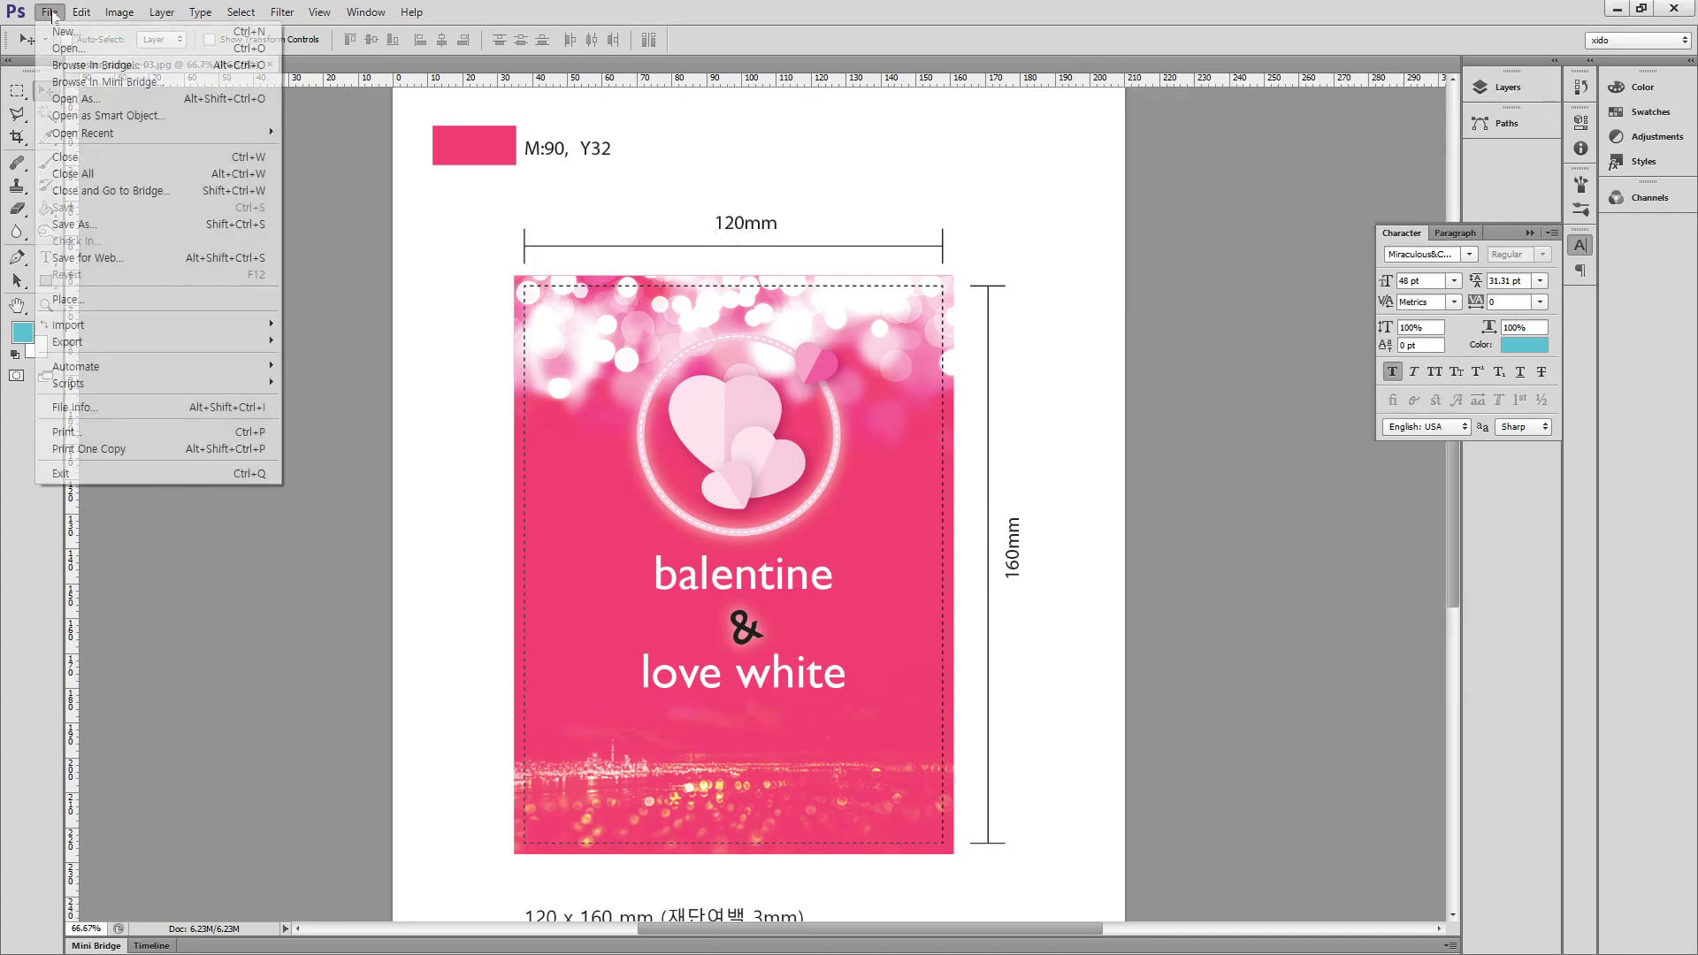
{"action": "left_click", "coordinate": [58, 33]}
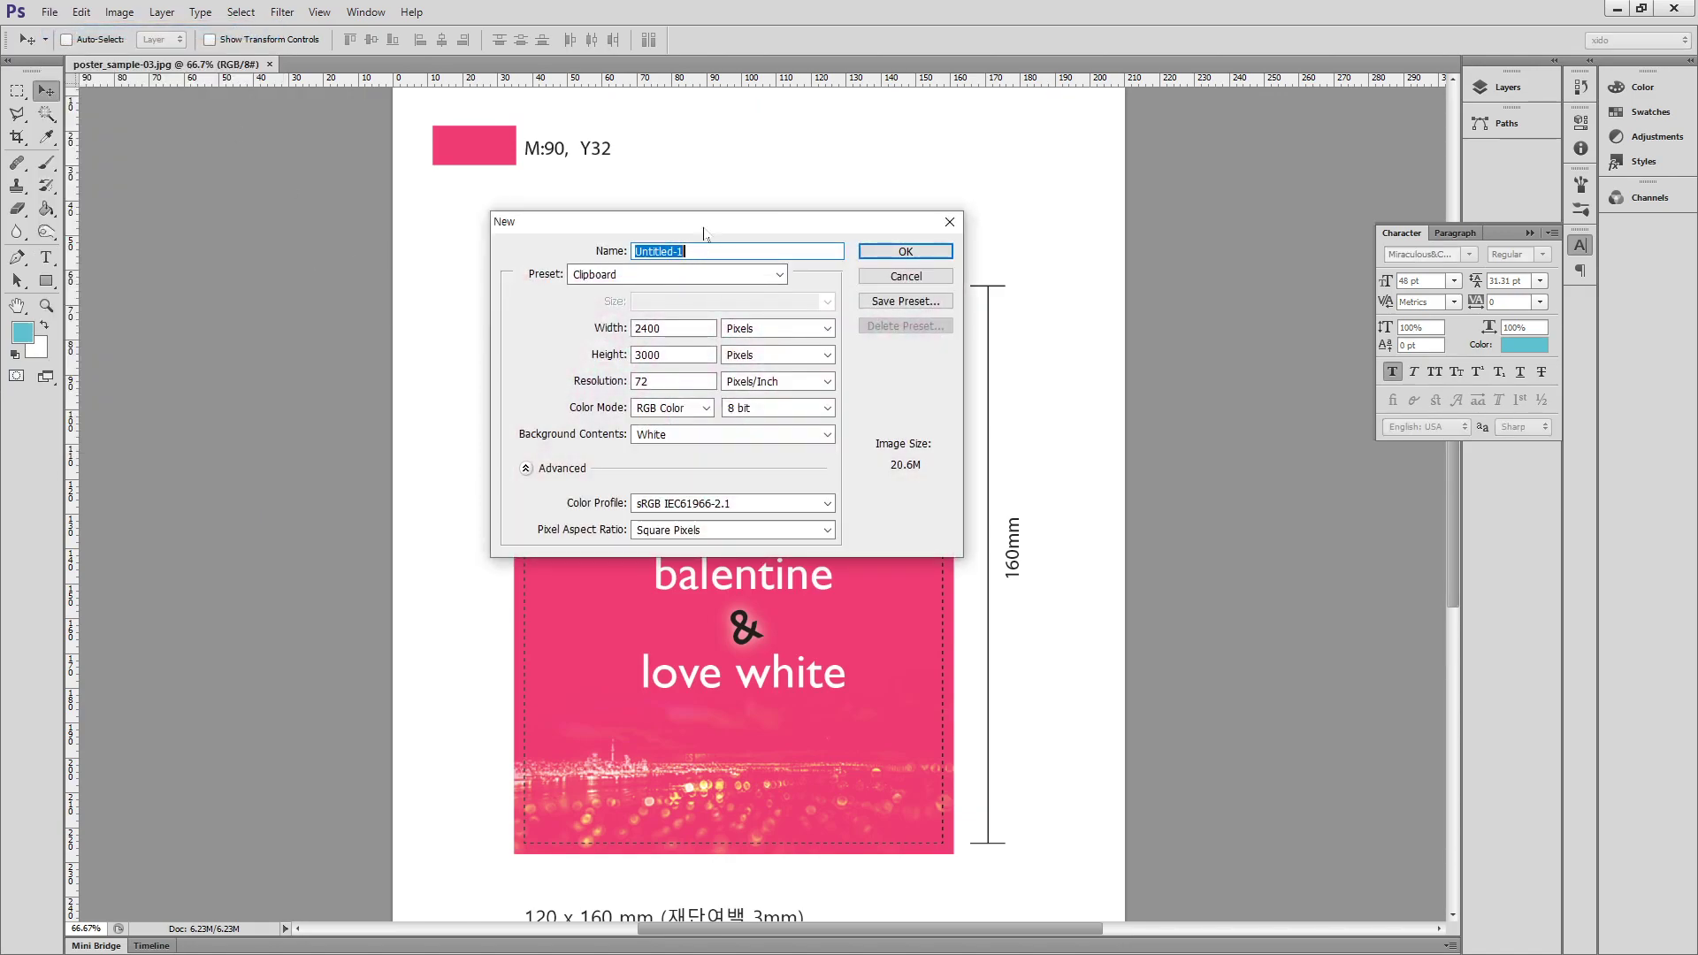
{"action": "left_click_drag", "start_coordinate": [704, 231], "coordinate": [521, 208]}
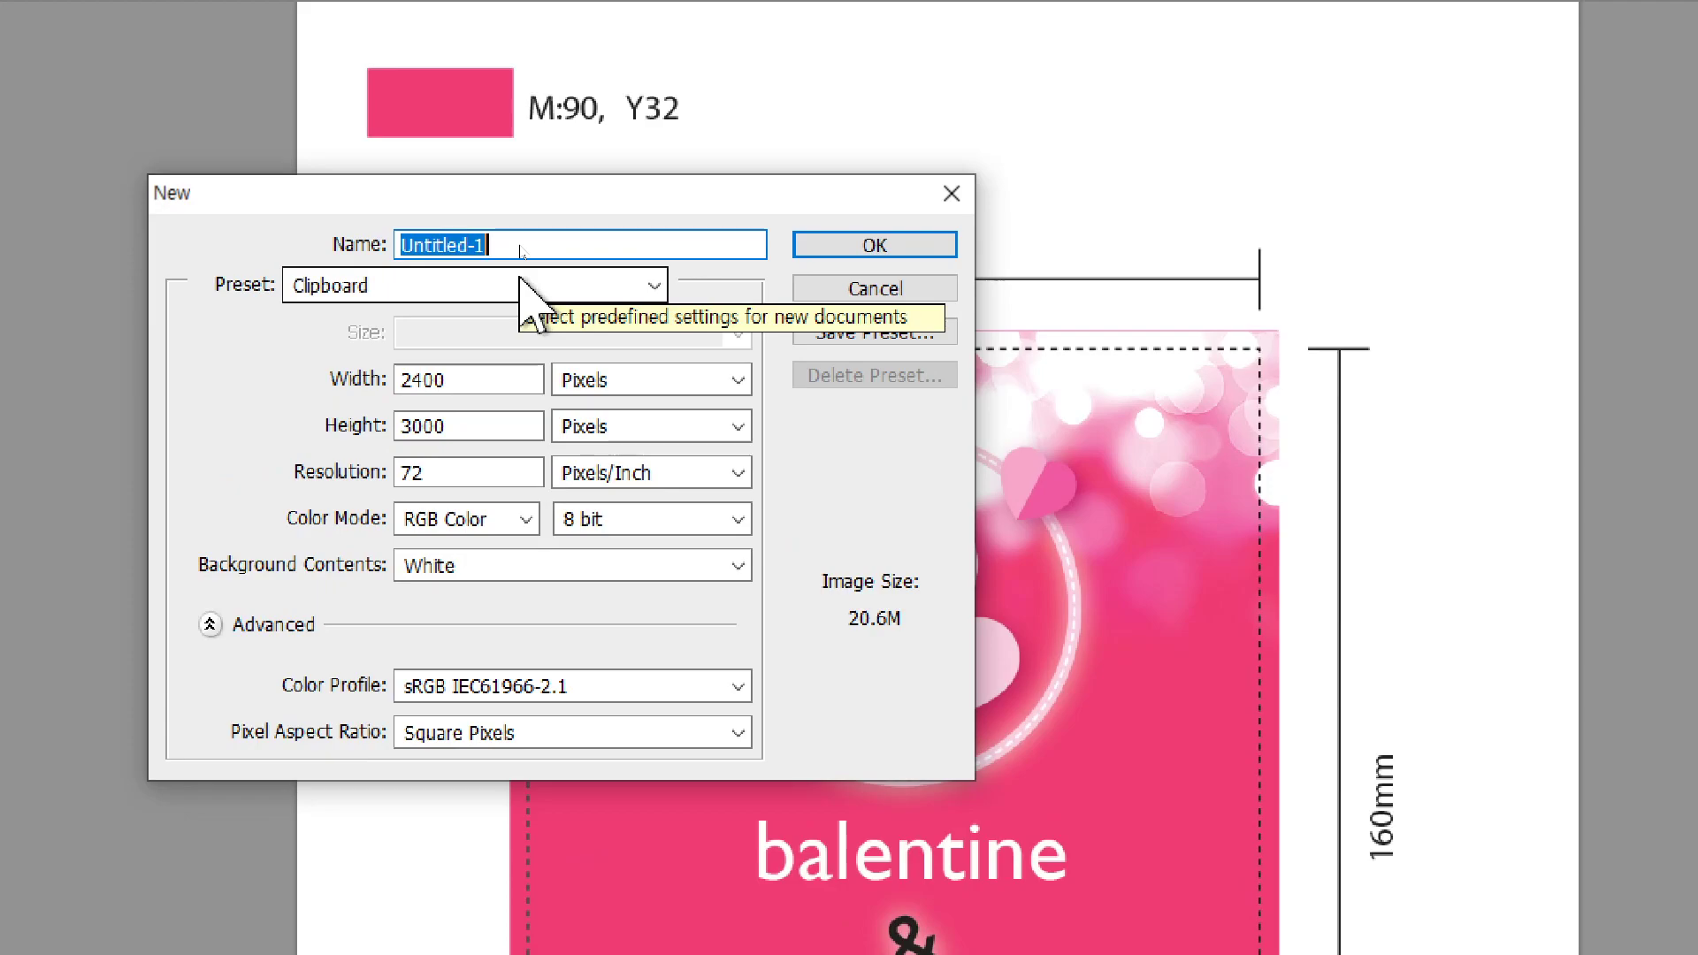
{"action": "left_click", "coordinate": [467, 276]}
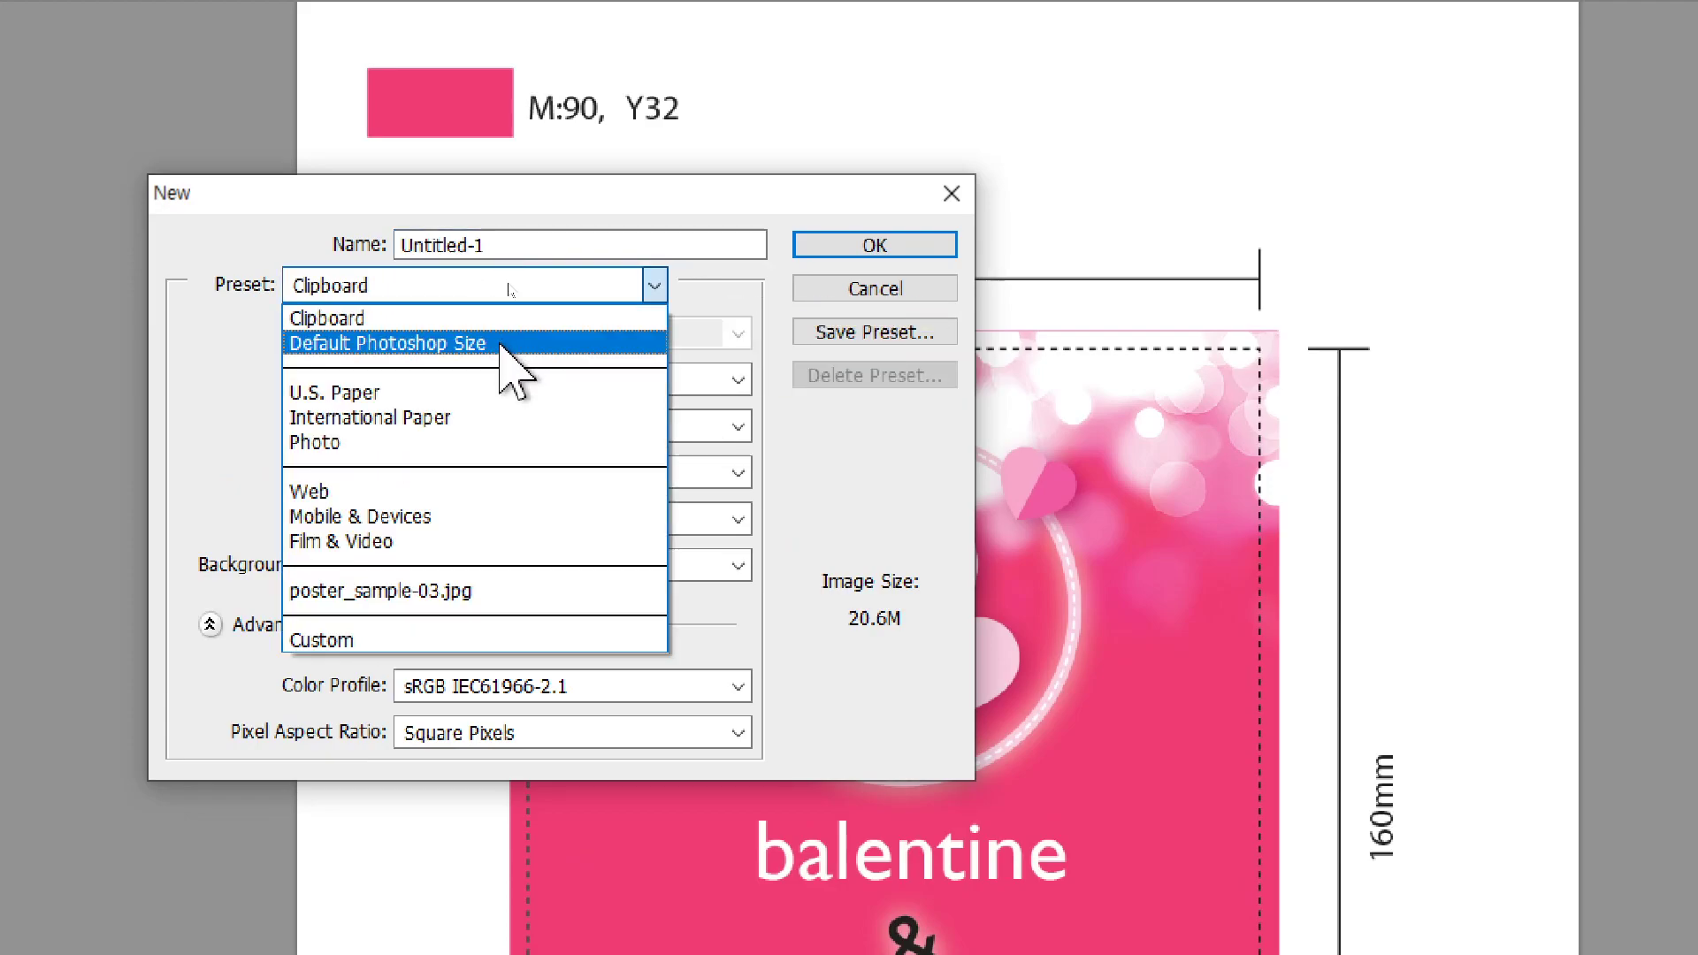
{"action": "left_click", "coordinate": [493, 417]}
{"action": "type", "text": "120"}
{"action": "key", "text": "Tab"}
{"action": "key", "text": "Tab"}
{"action": "type", "text": "160"}
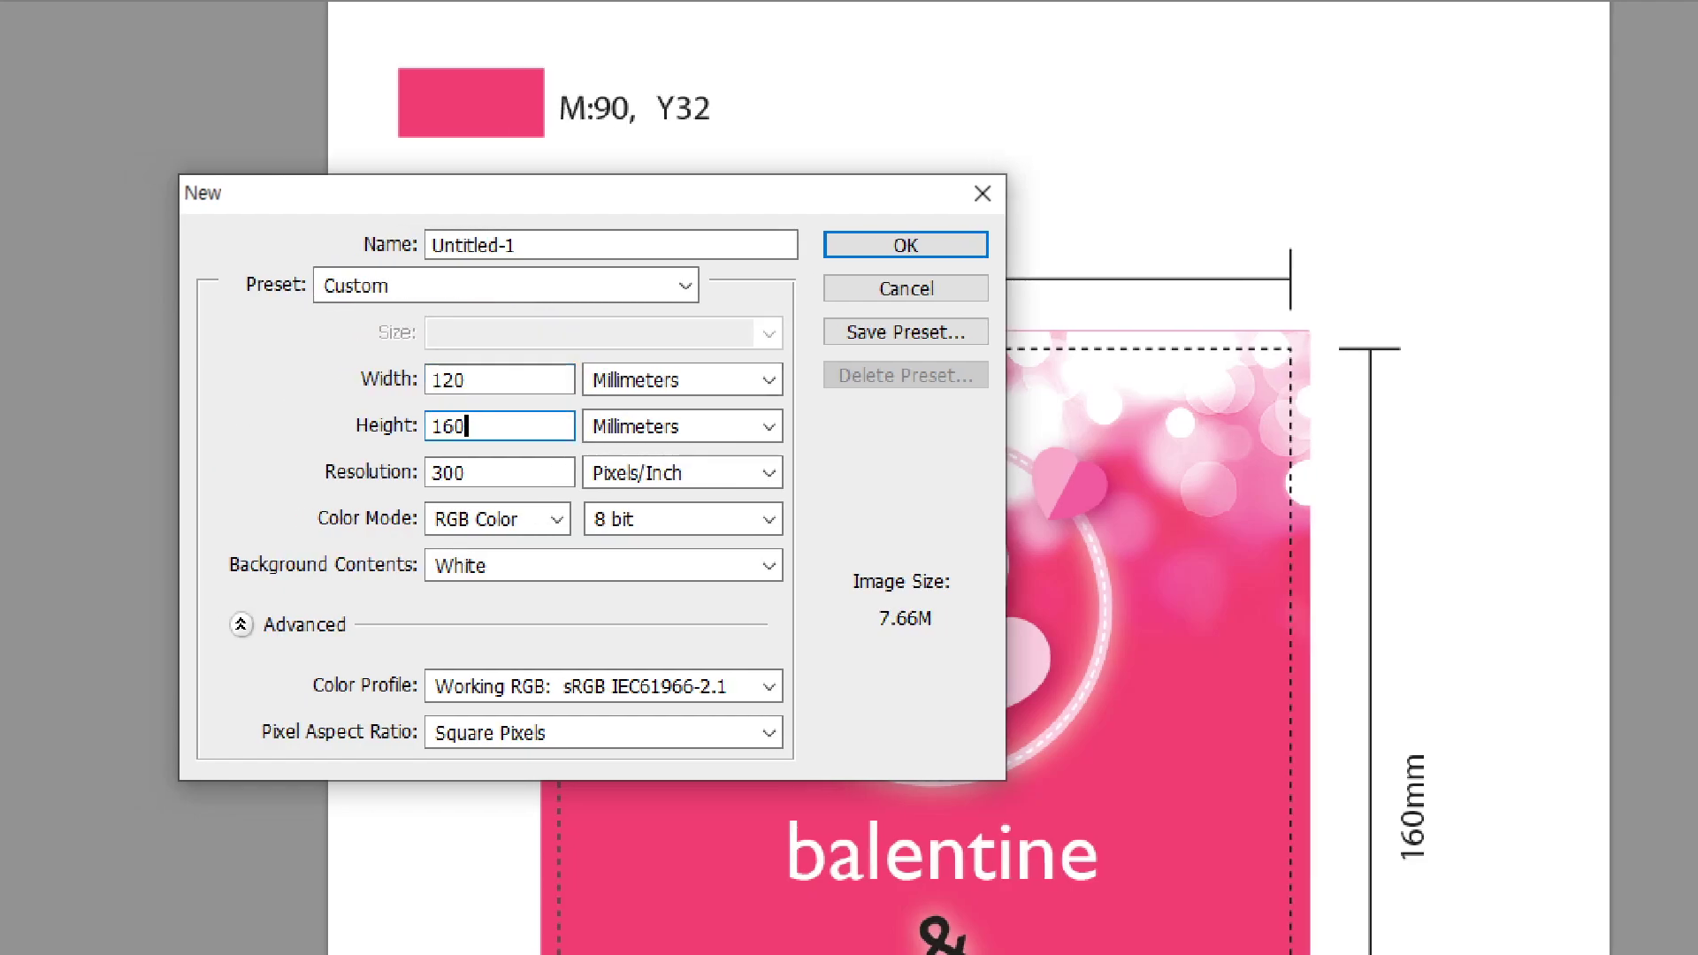
{"action": "key", "text": "Tab"}
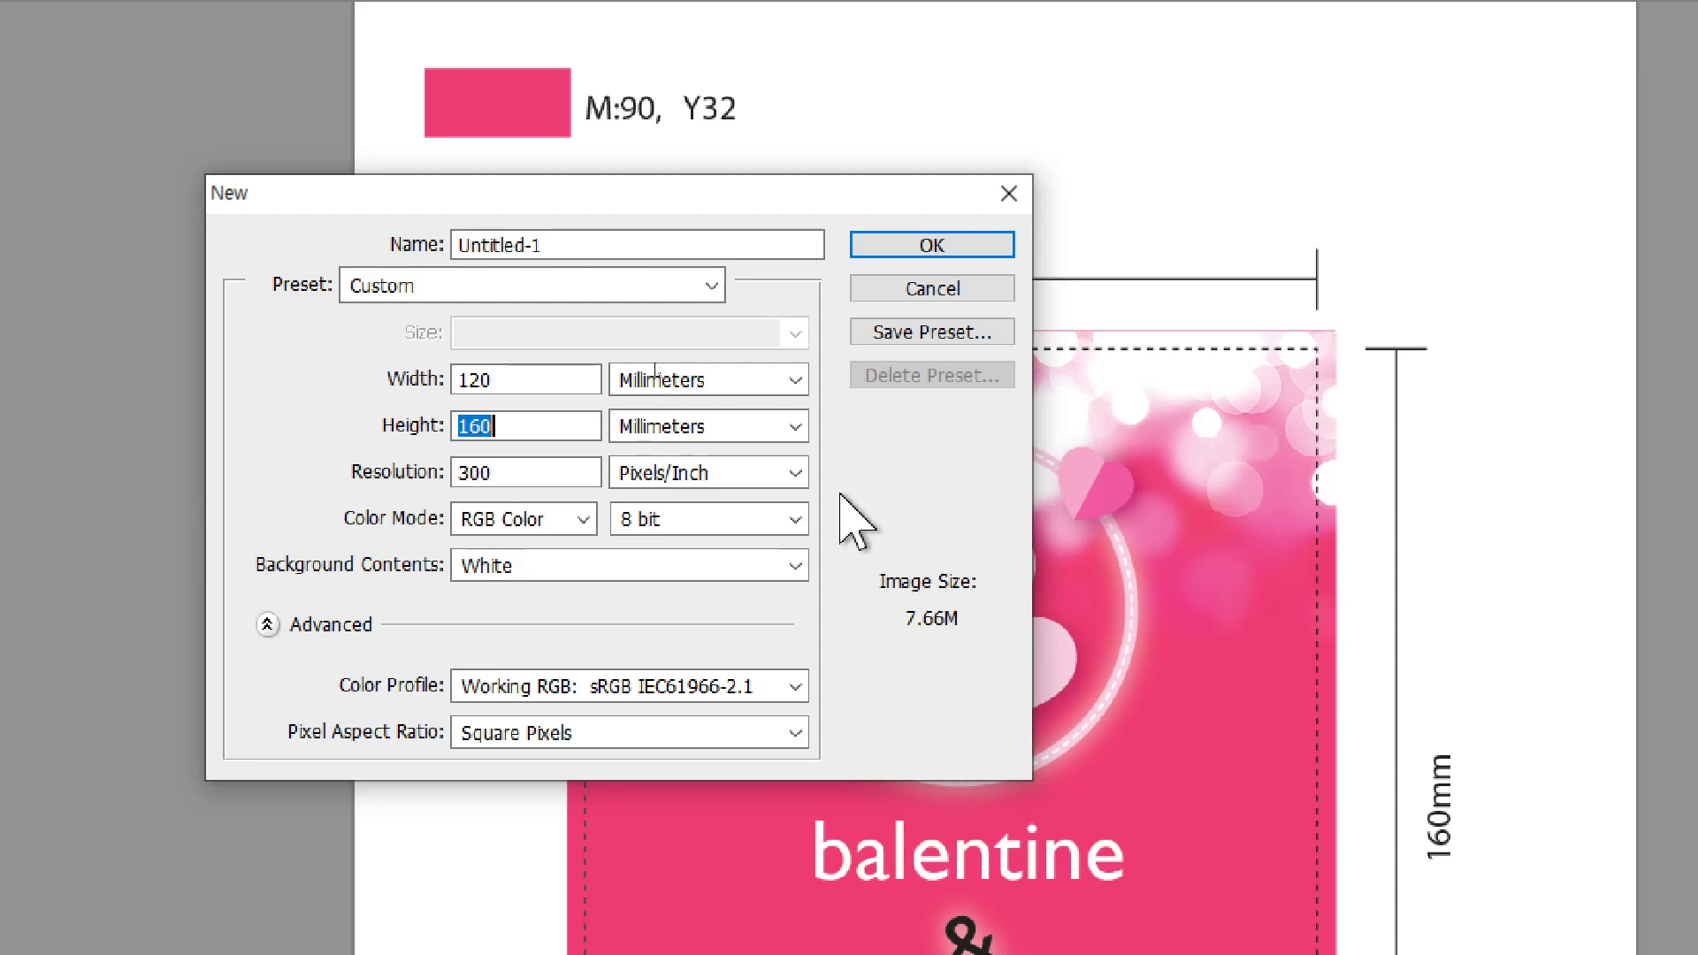
Set the new document's color mode to CMYK Color and create it.
{"action": "left_click_drag", "start_coordinate": [748, 200], "coordinate": [708, 146]}
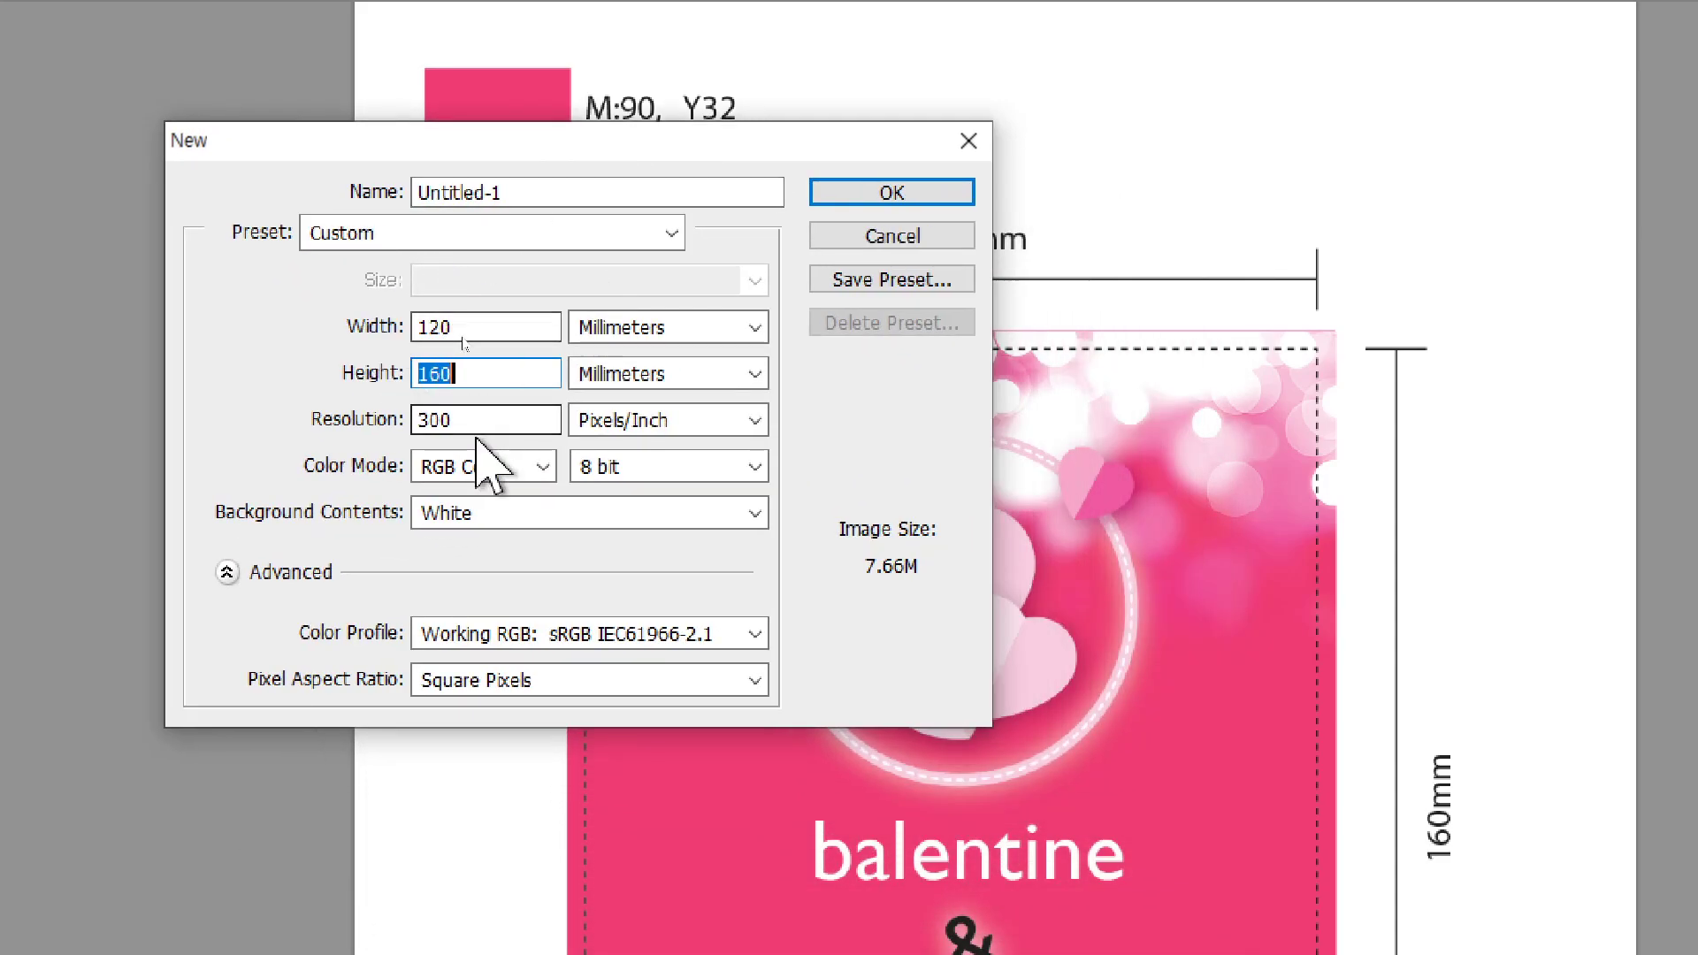
{"action": "left_click", "coordinate": [502, 467]}
{"action": "left_click", "coordinate": [478, 573]}
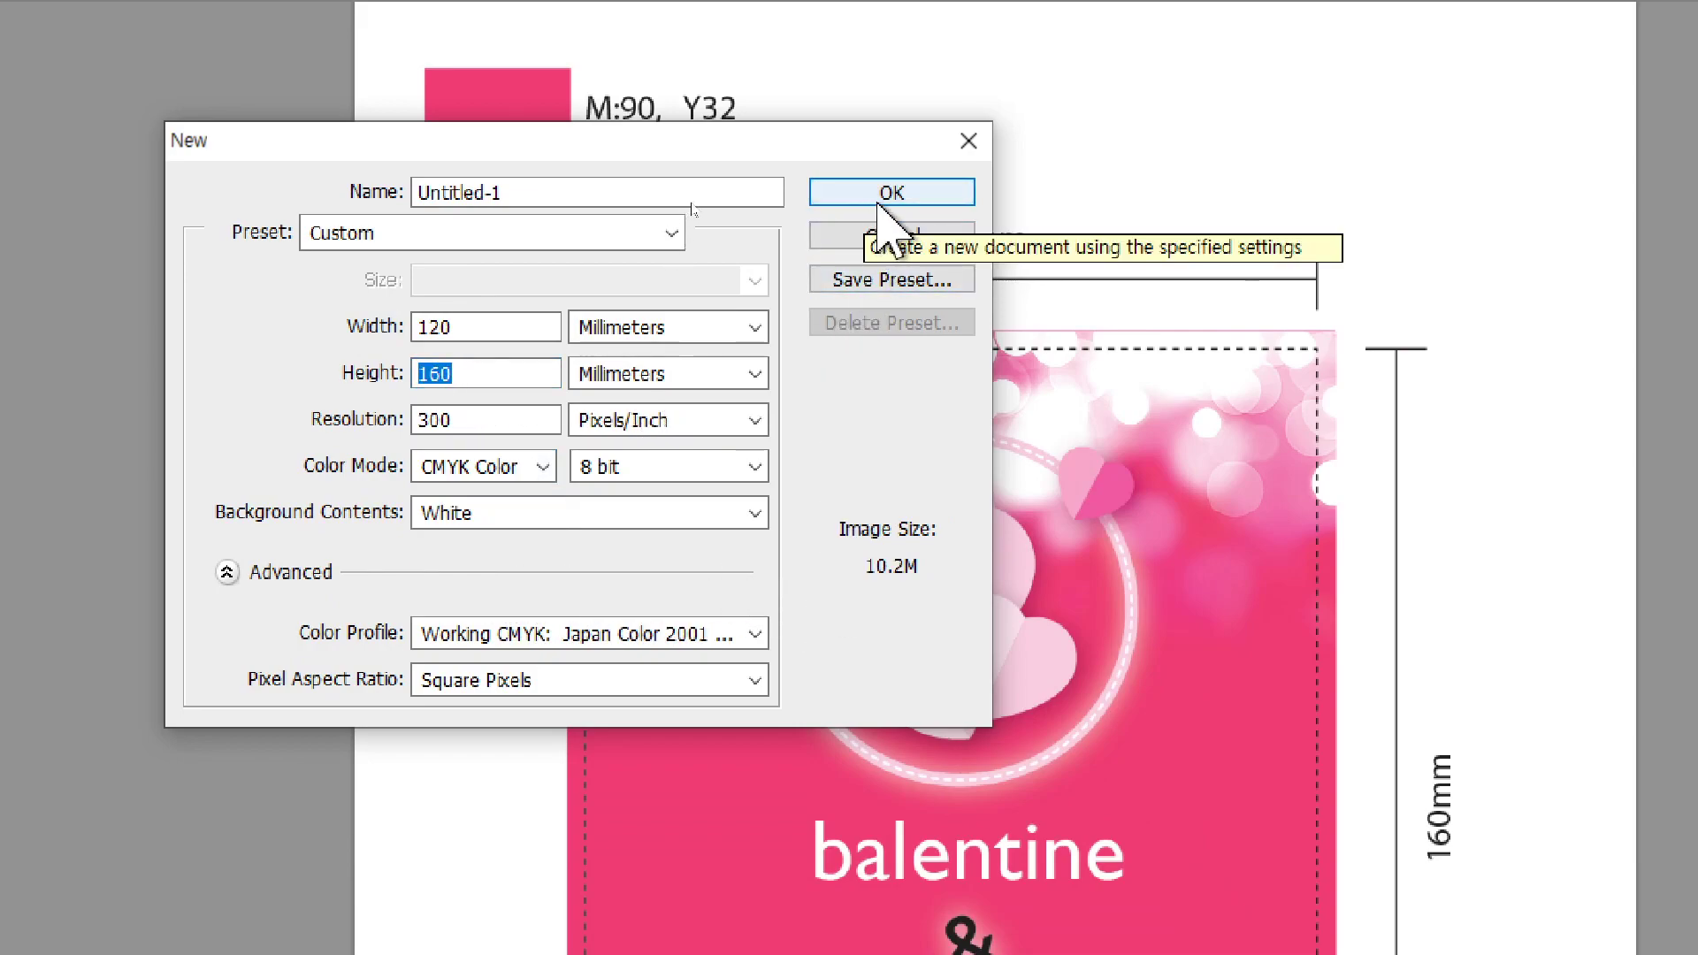
{"action": "left_click", "coordinate": [878, 205]}
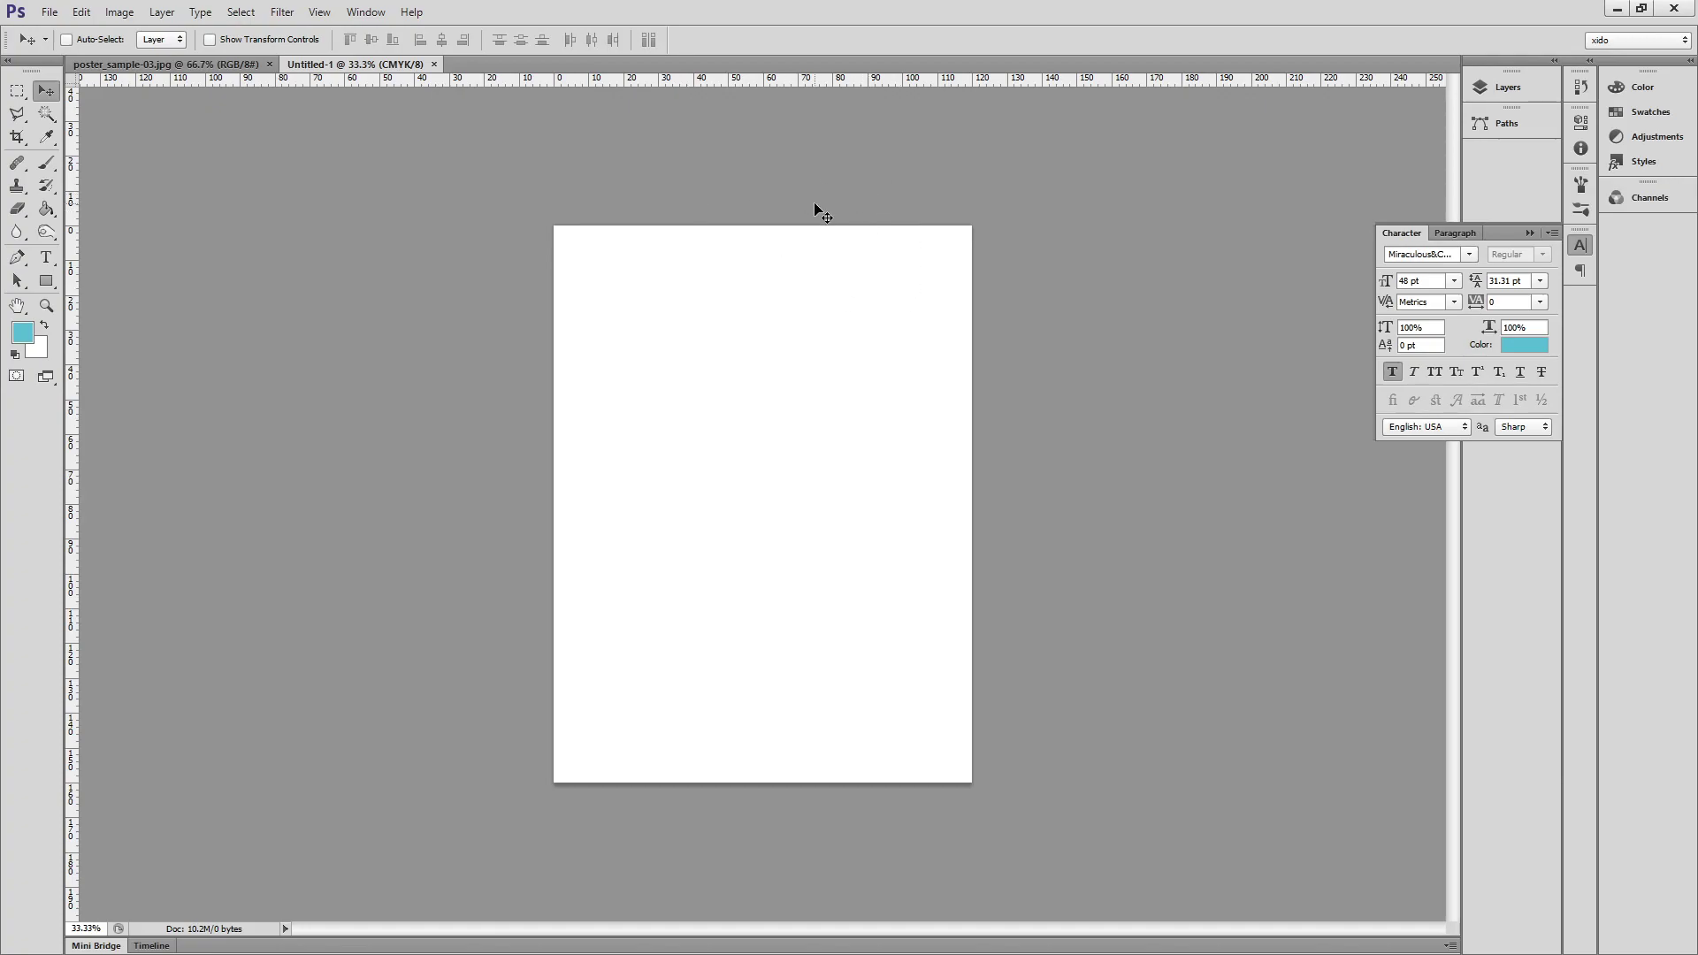
Place guides along all four edges of the blank page and through its vertical and horizontal centre.
{"action": "left_click_drag", "start_coordinate": [766, 81], "coordinate": [801, 227]}
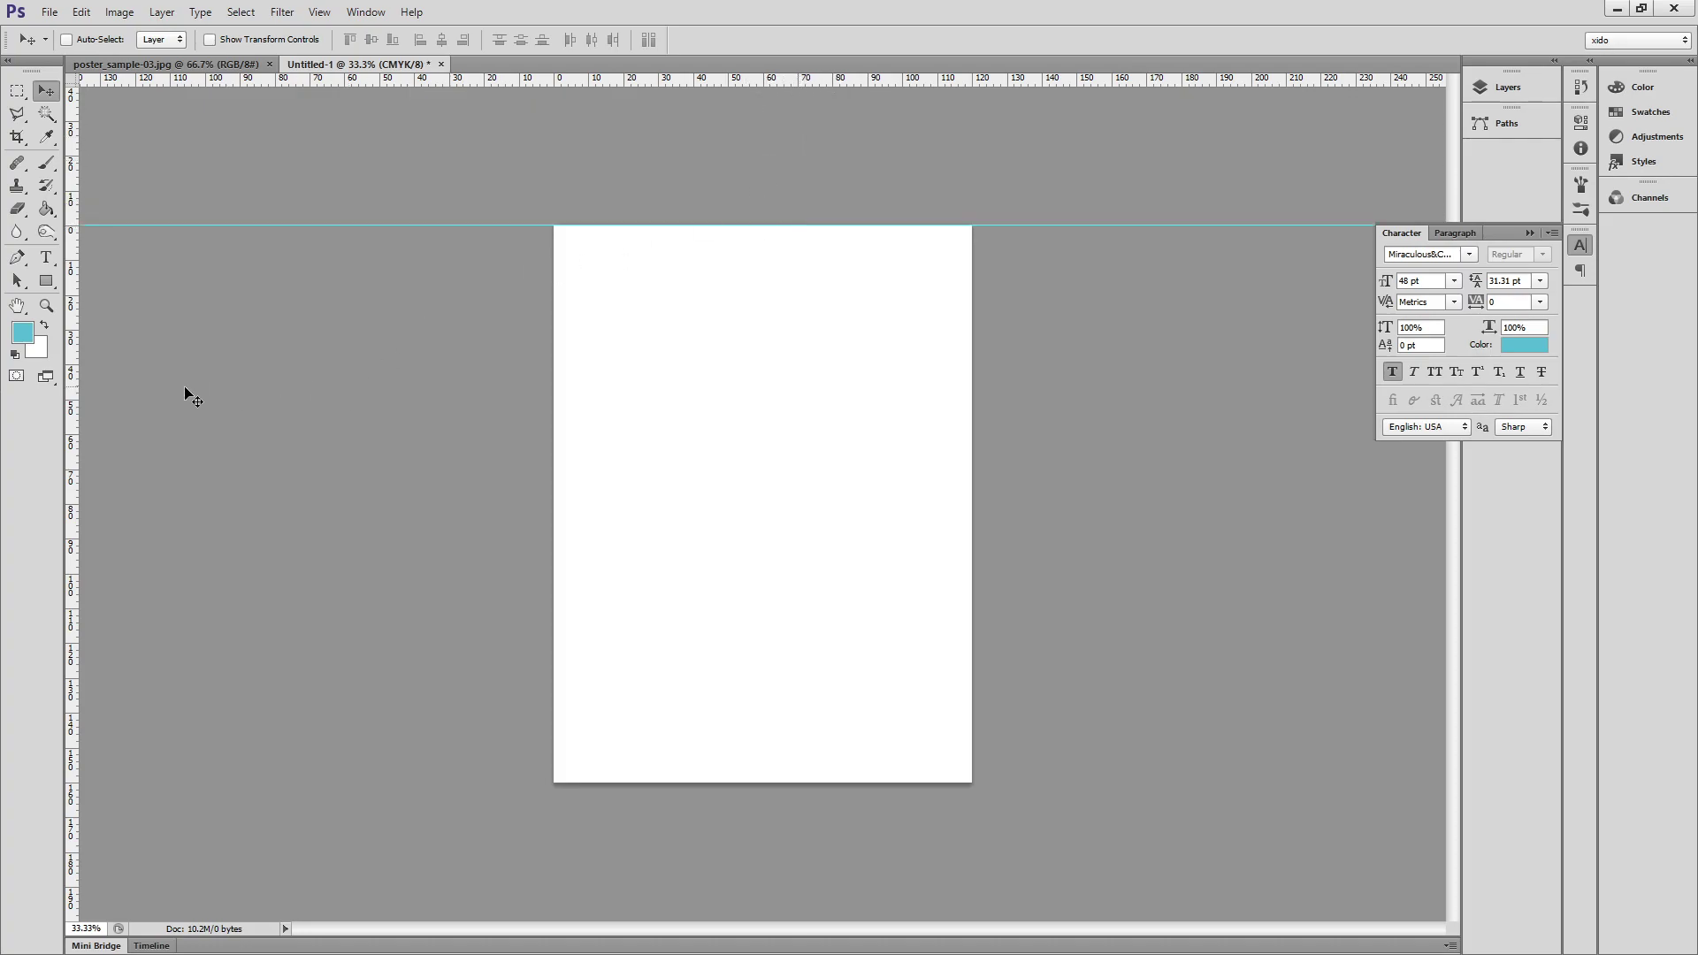
{"action": "left_click_drag", "start_coordinate": [72, 409], "coordinate": [554, 402]}
{"action": "left_click_drag", "start_coordinate": [777, 80], "coordinate": [900, 782]}
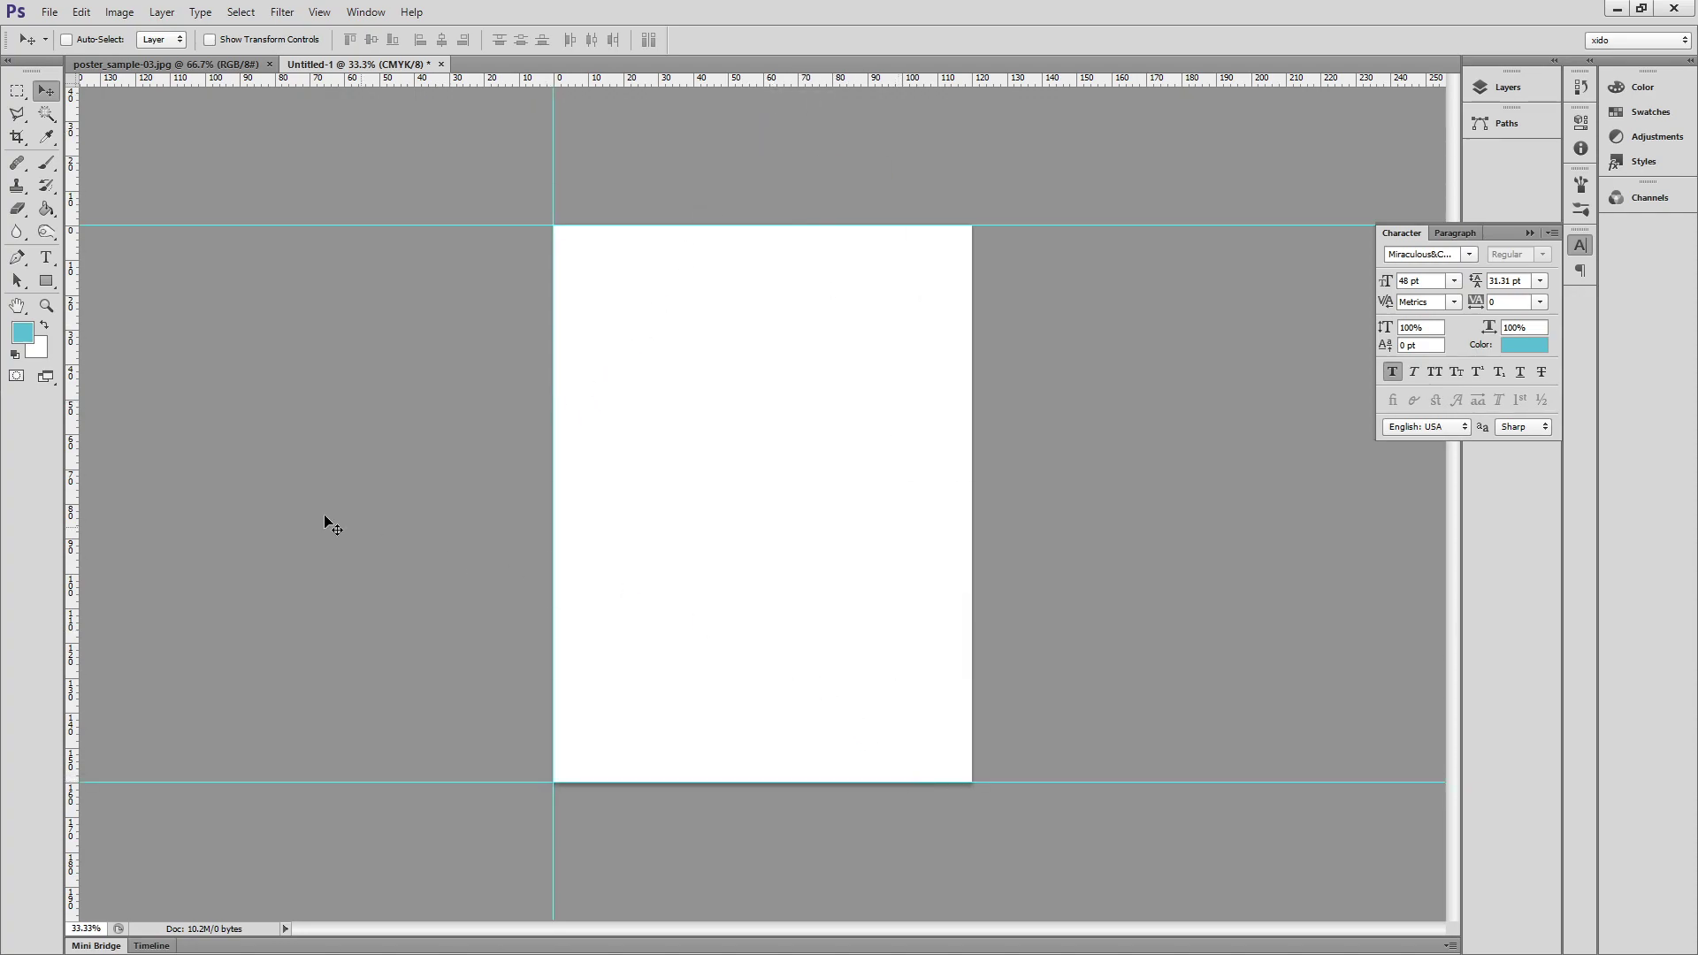
{"action": "left_click_drag", "start_coordinate": [70, 529], "coordinate": [971, 494]}
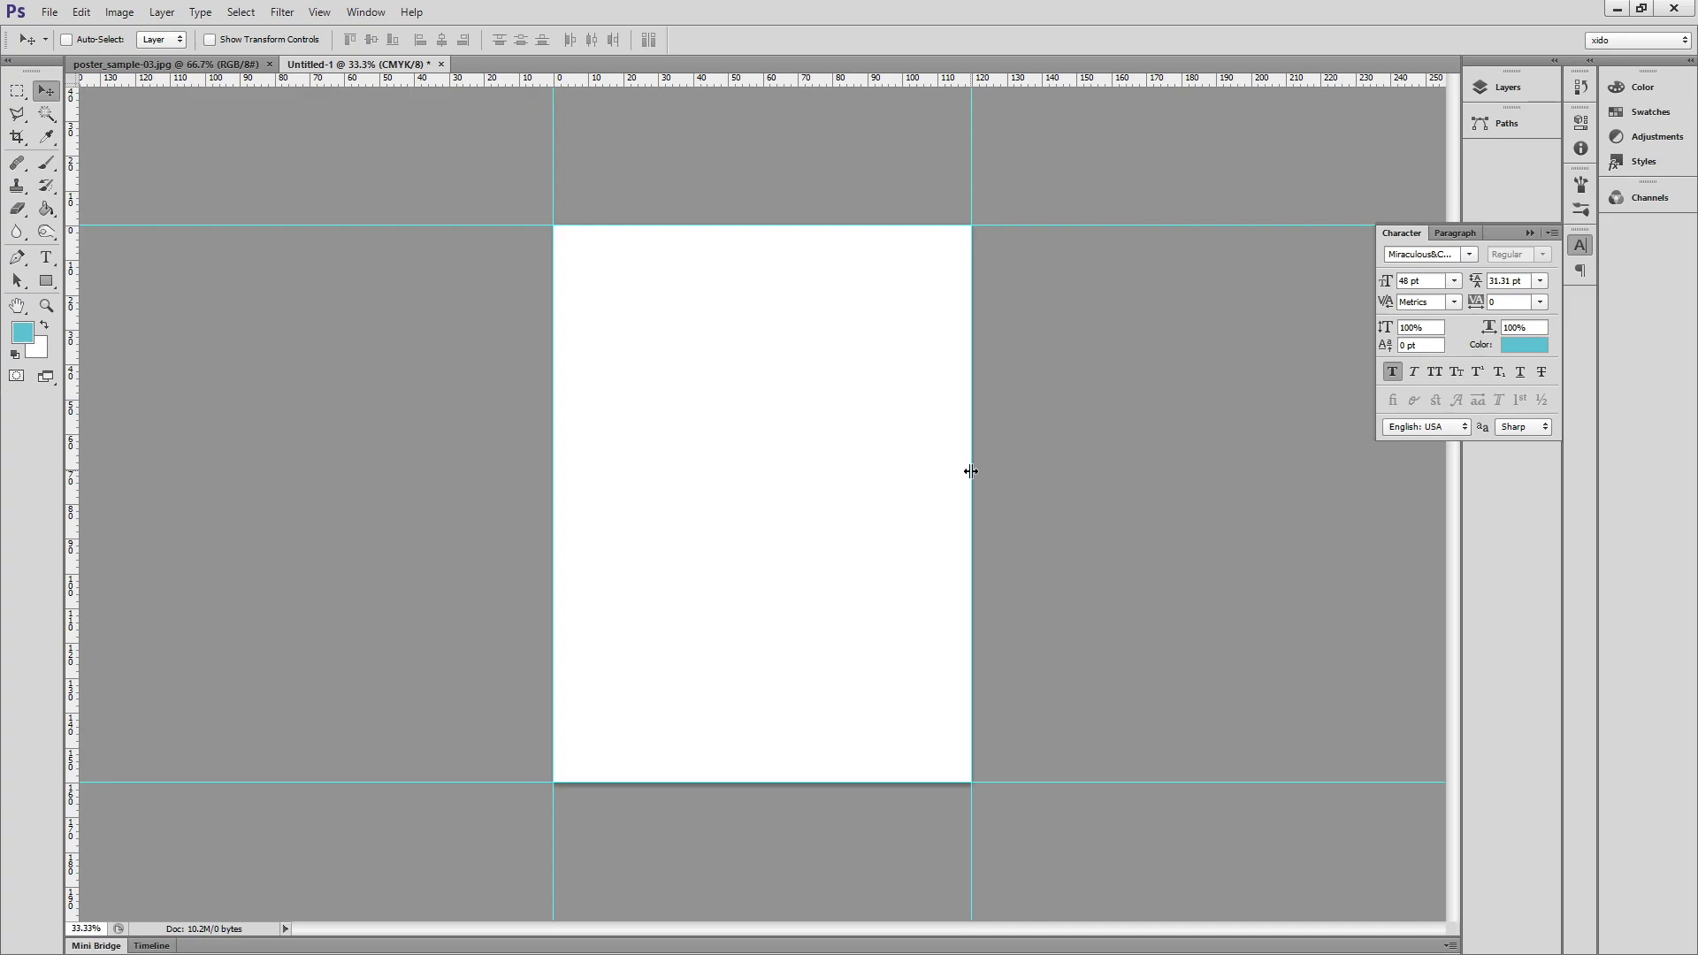
{"action": "left_click_drag", "start_coordinate": [71, 411], "coordinate": [762, 433]}
{"action": "left_click_drag", "start_coordinate": [851, 82], "coordinate": [929, 512]}
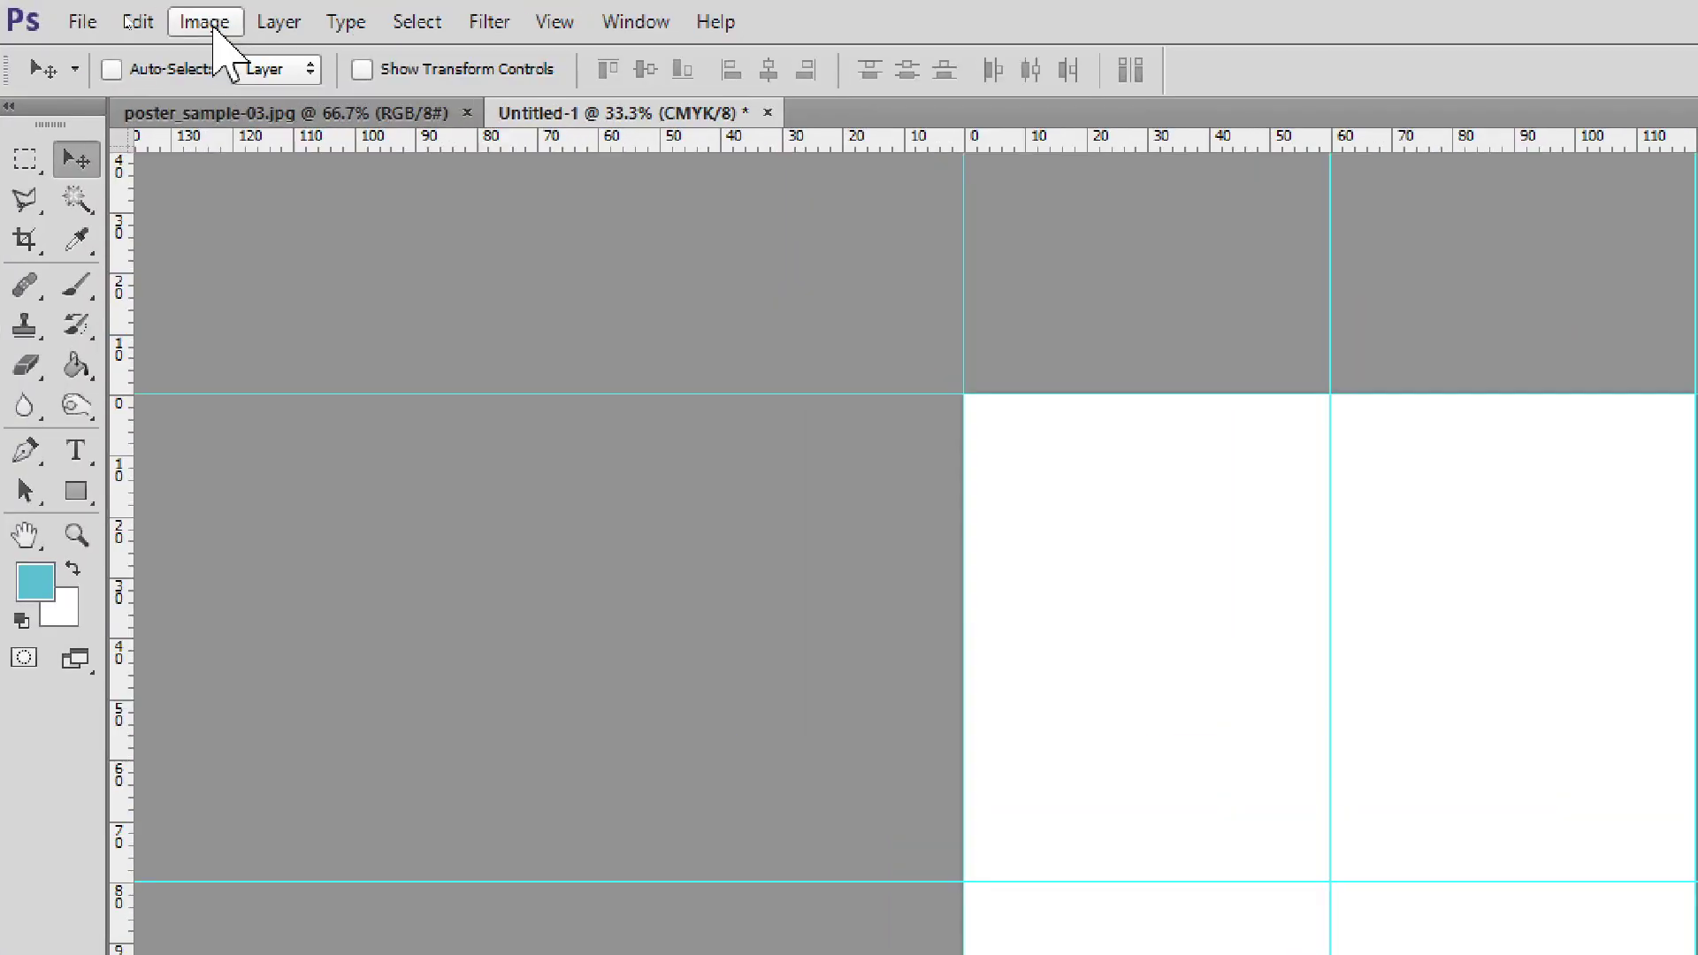
Open the Canvas Size settings and set the new width to 126 mm and the height to 166 mm.
{"action": "left_click", "coordinate": [208, 25]}
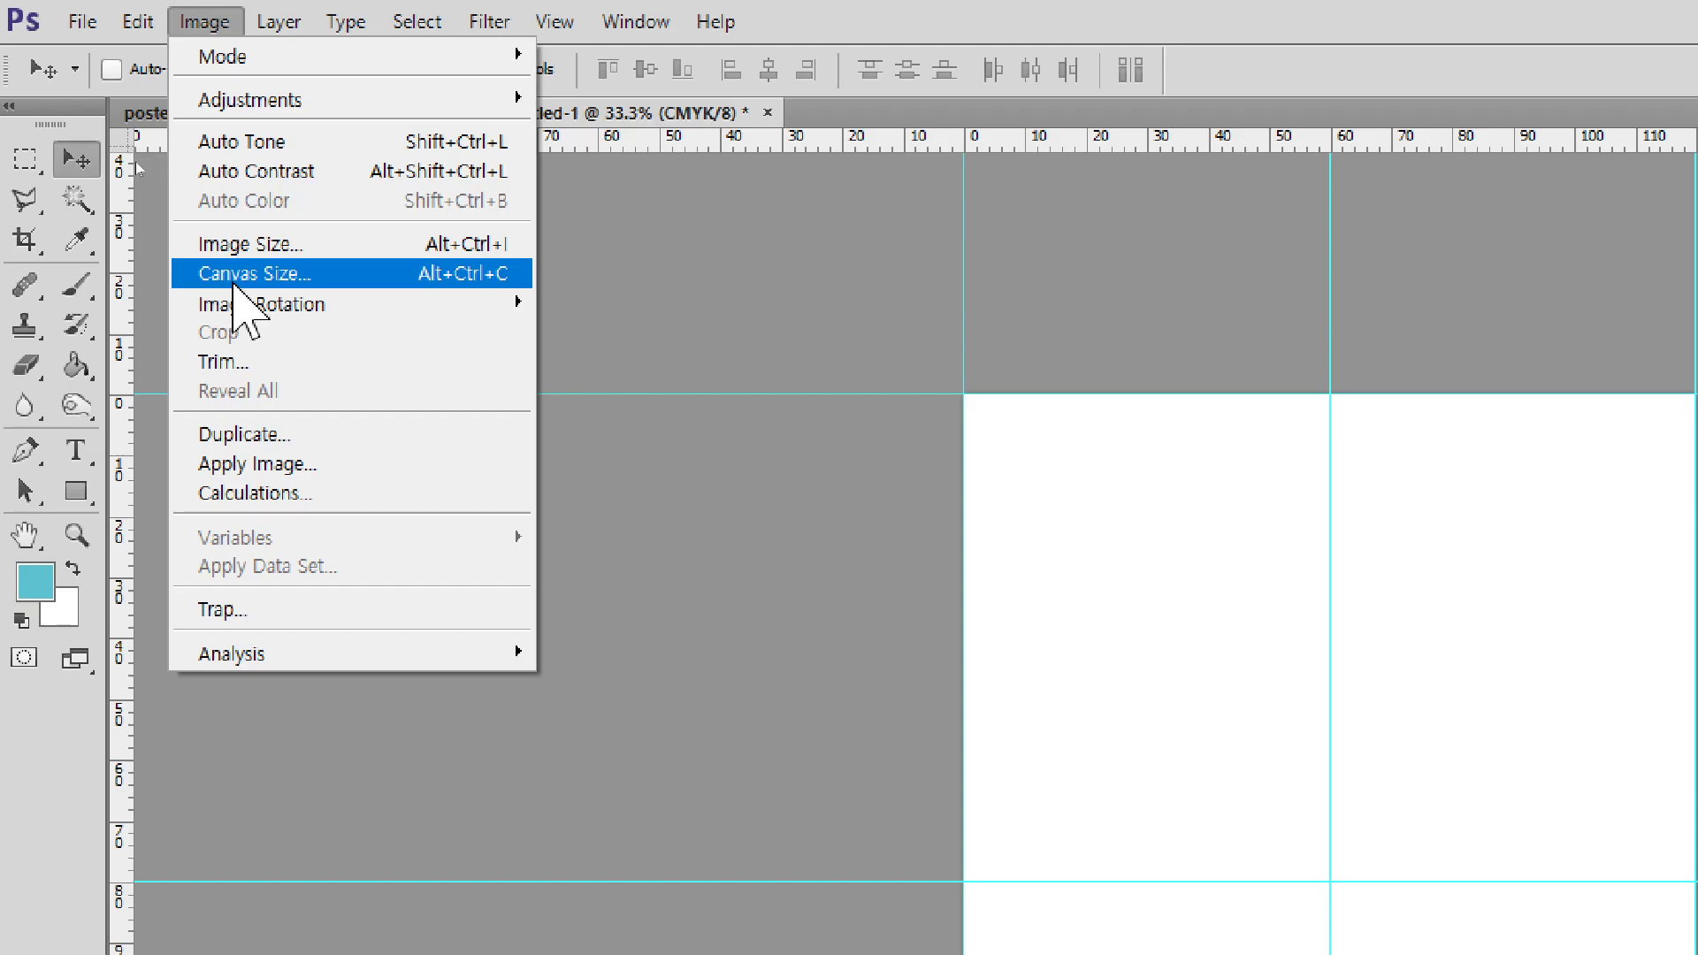
{"action": "left_click", "coordinate": [233, 283]}
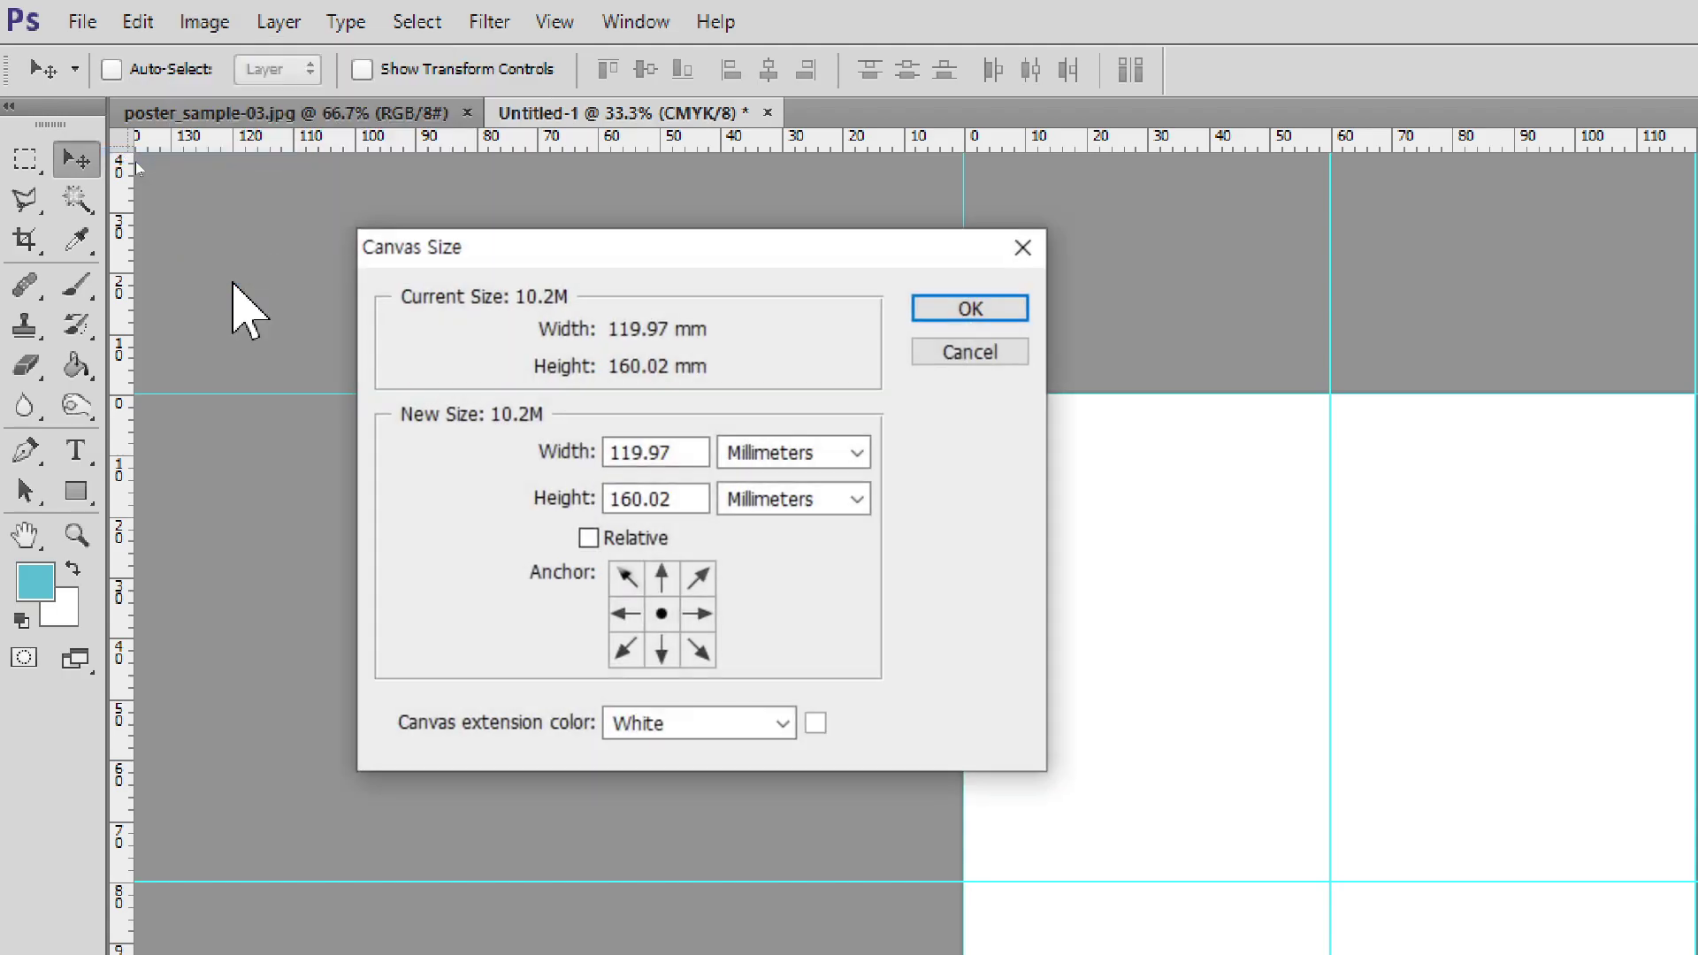
{"action": "left_click_drag", "start_coordinate": [485, 258], "coordinate": [944, 270]}
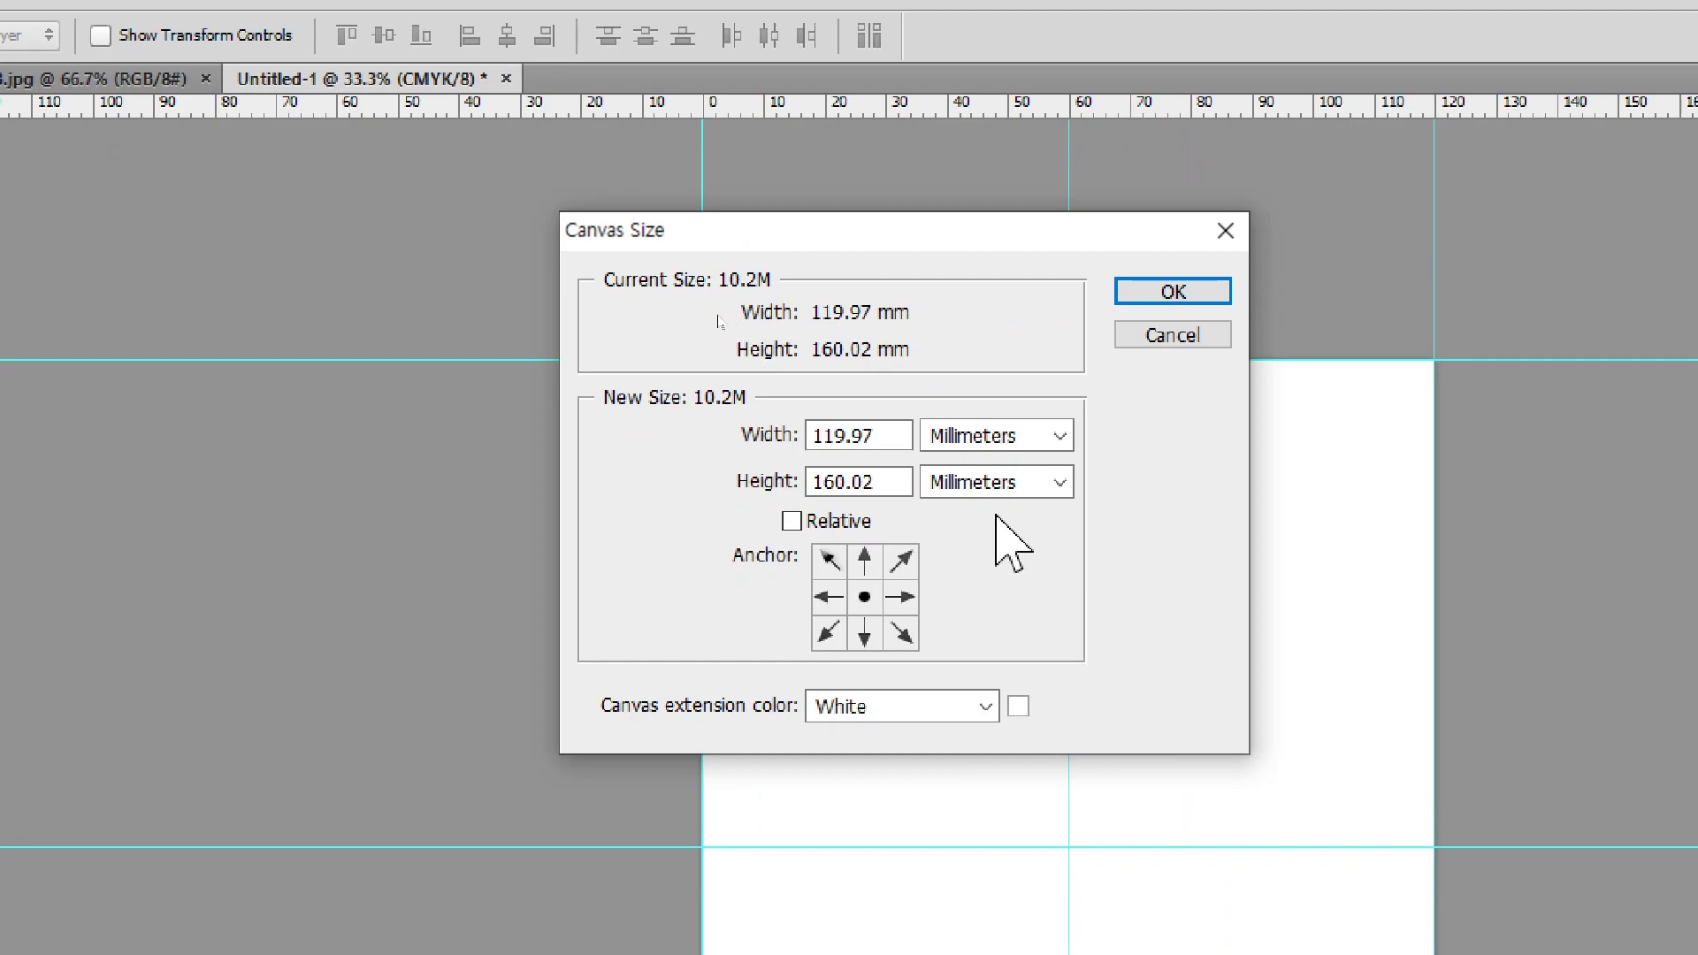
{"action": "left_click", "coordinate": [880, 435]}
{"action": "key", "text": "ctrl+a"}
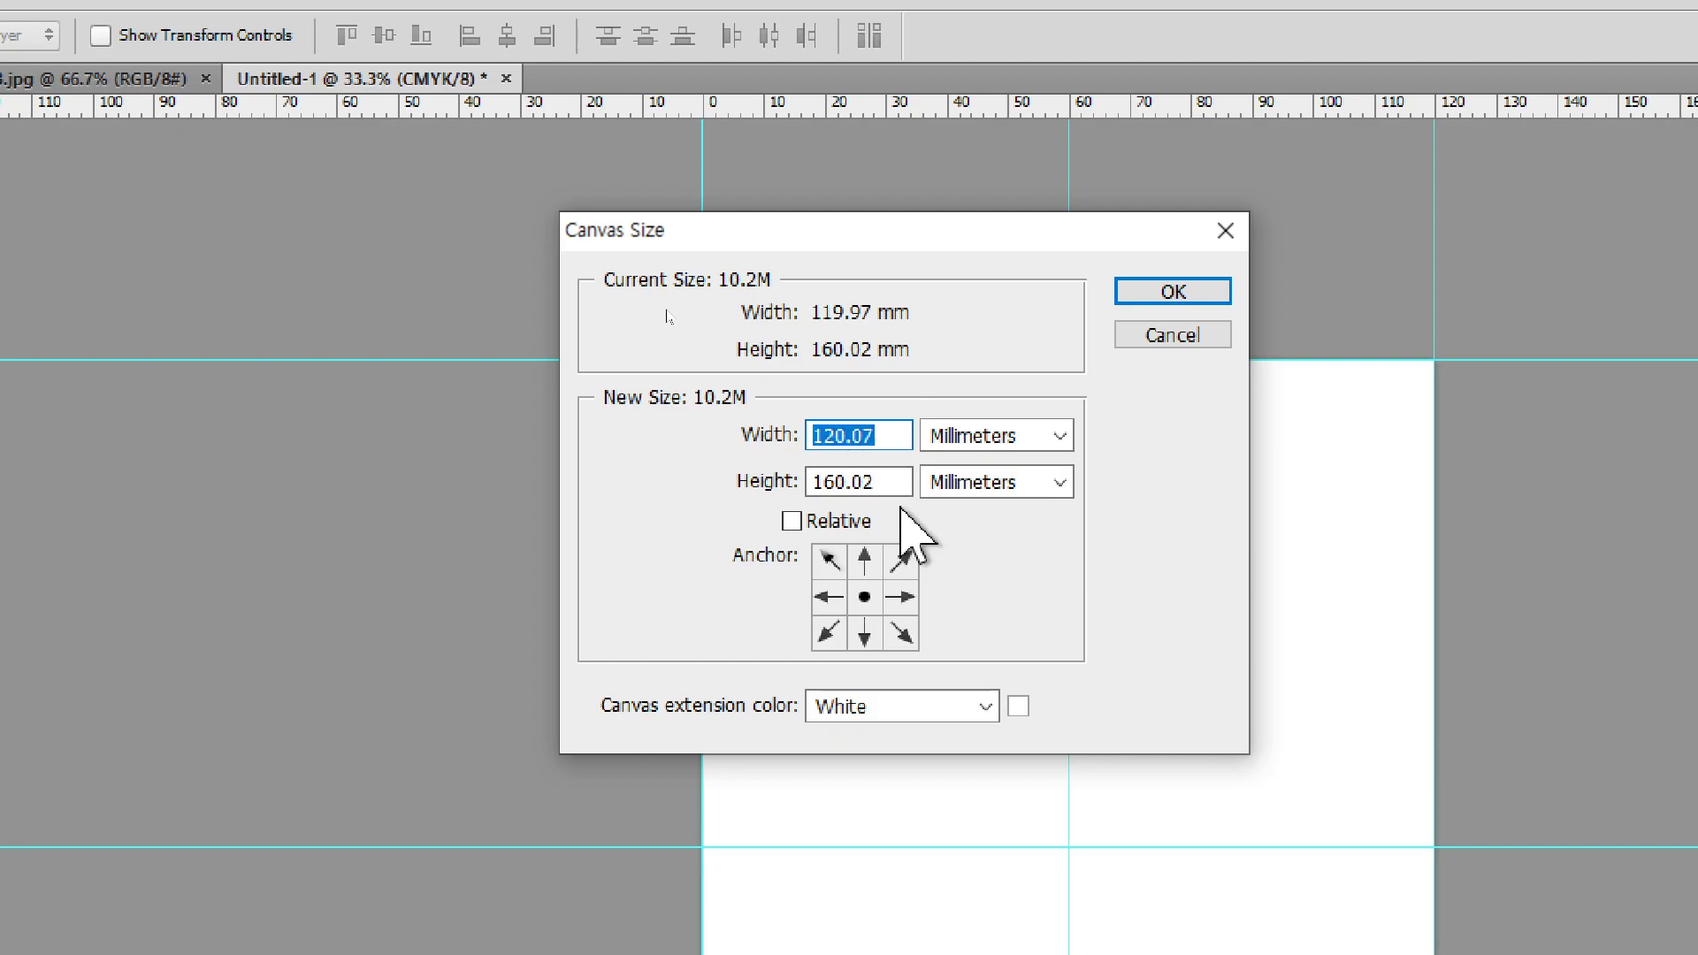
{"action": "type", "text": "126"}
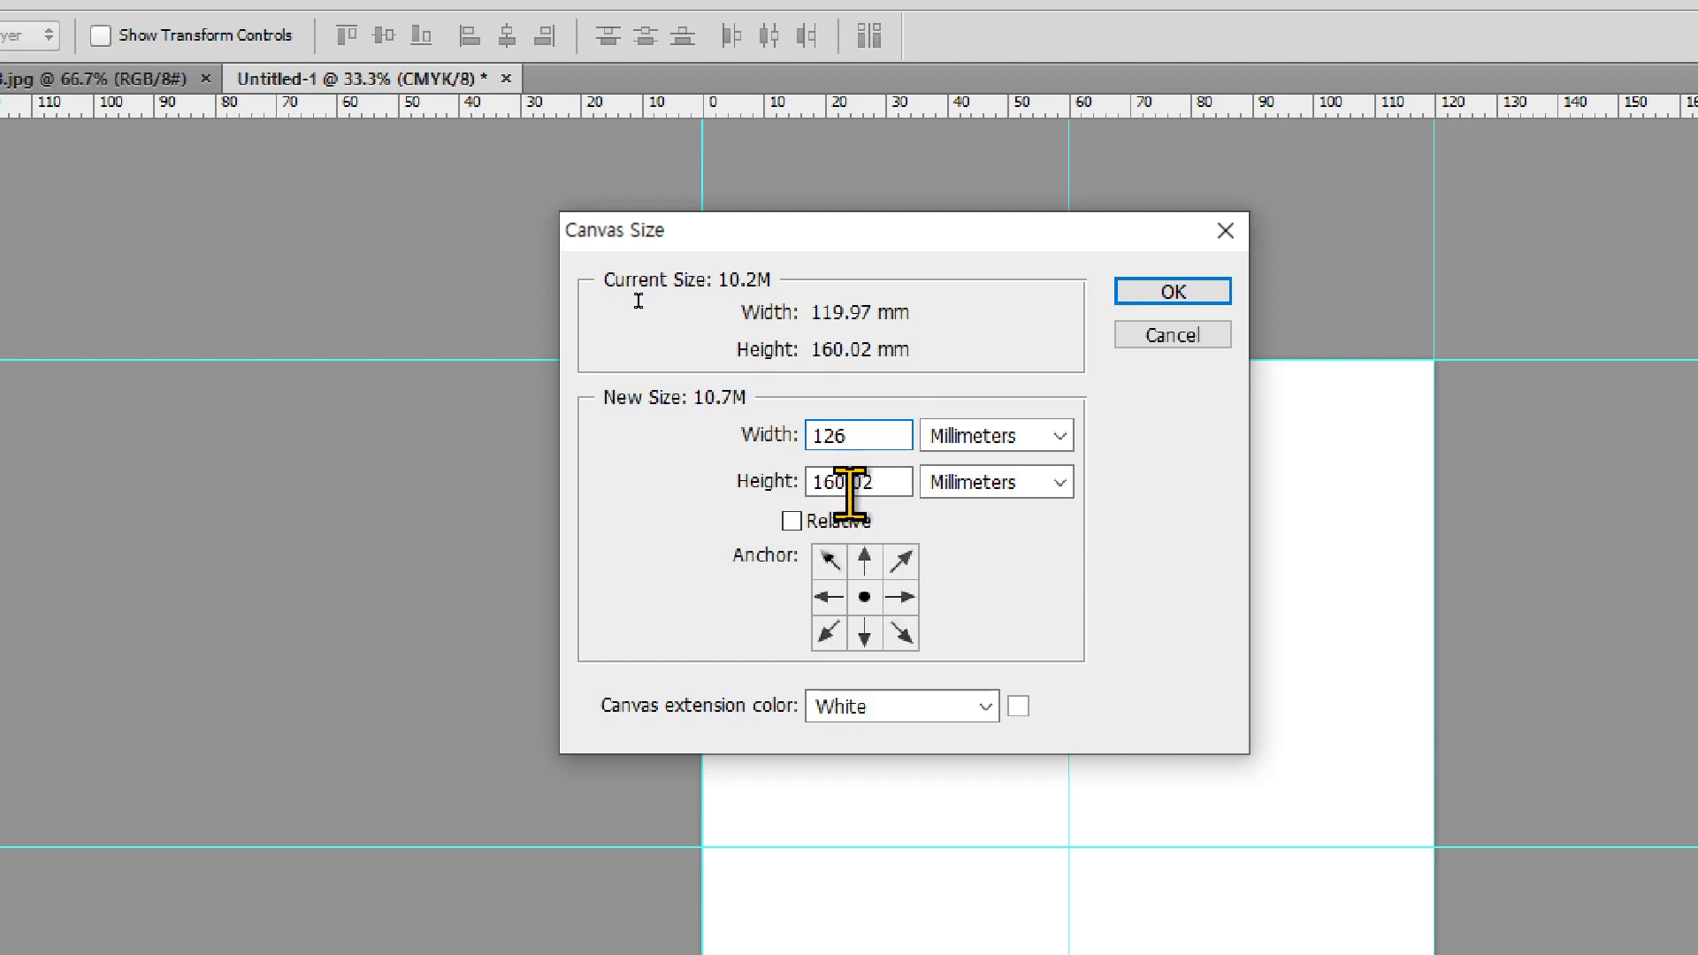
{"action": "left_click", "coordinate": [796, 483]}
{"action": "type", "text": "166"}
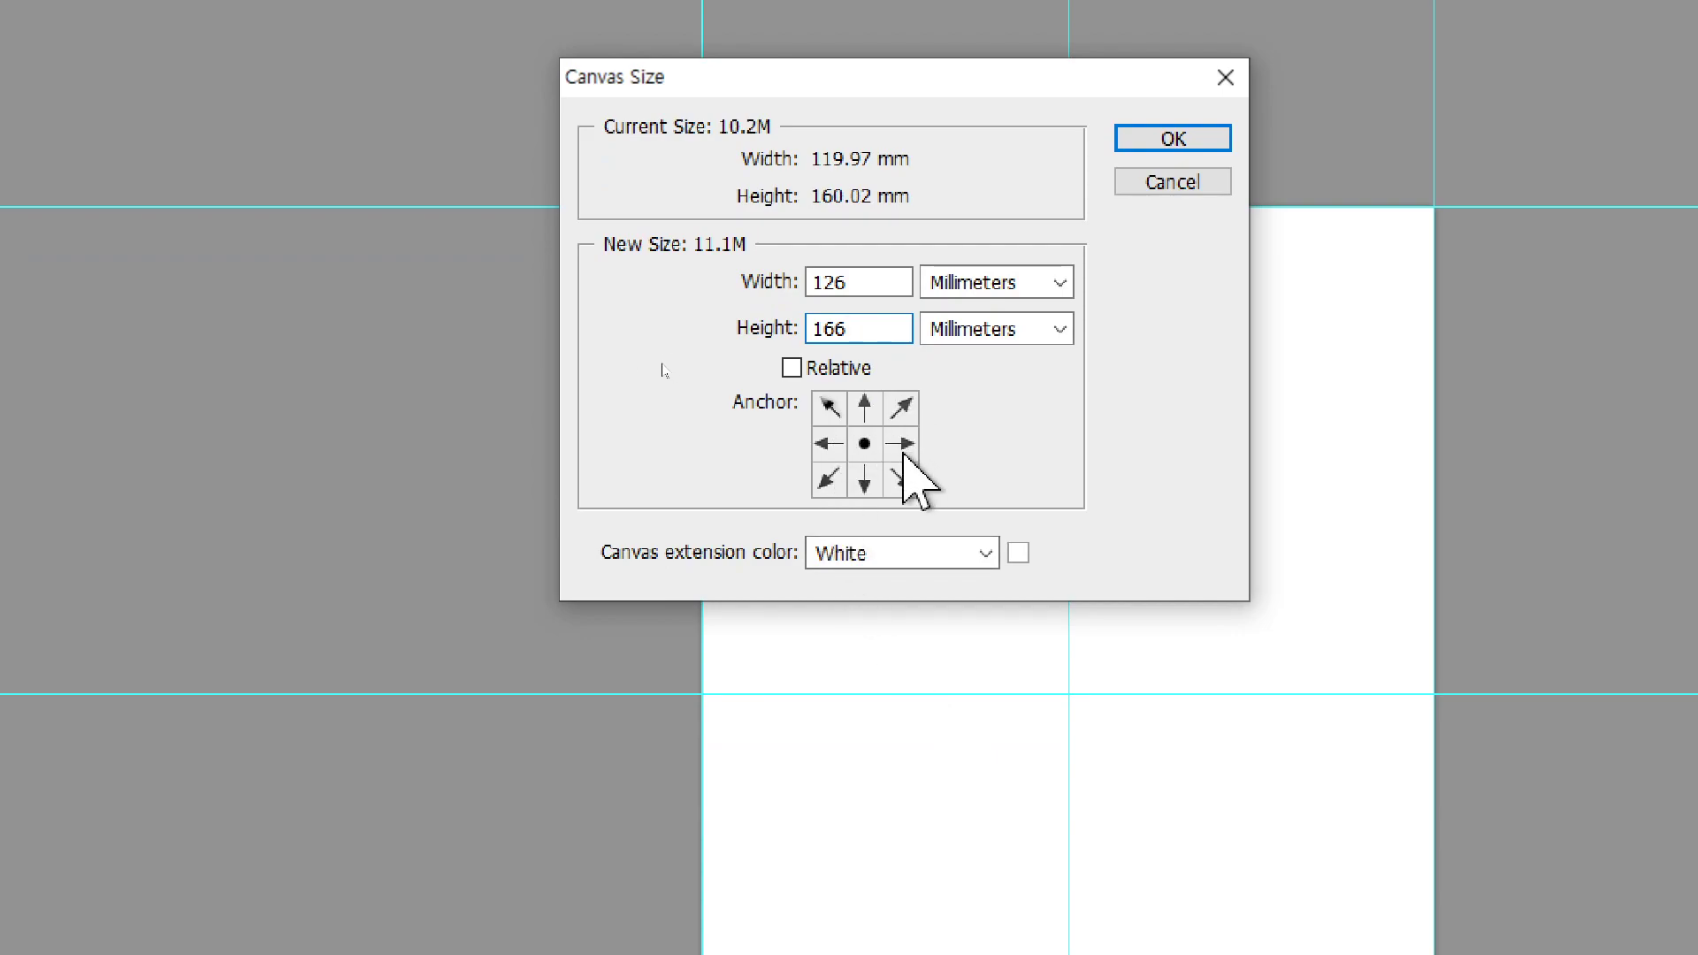
Switch the canvas size to relative values and set both width and height to 6 mm.
{"action": "left_click", "coordinate": [822, 370]}
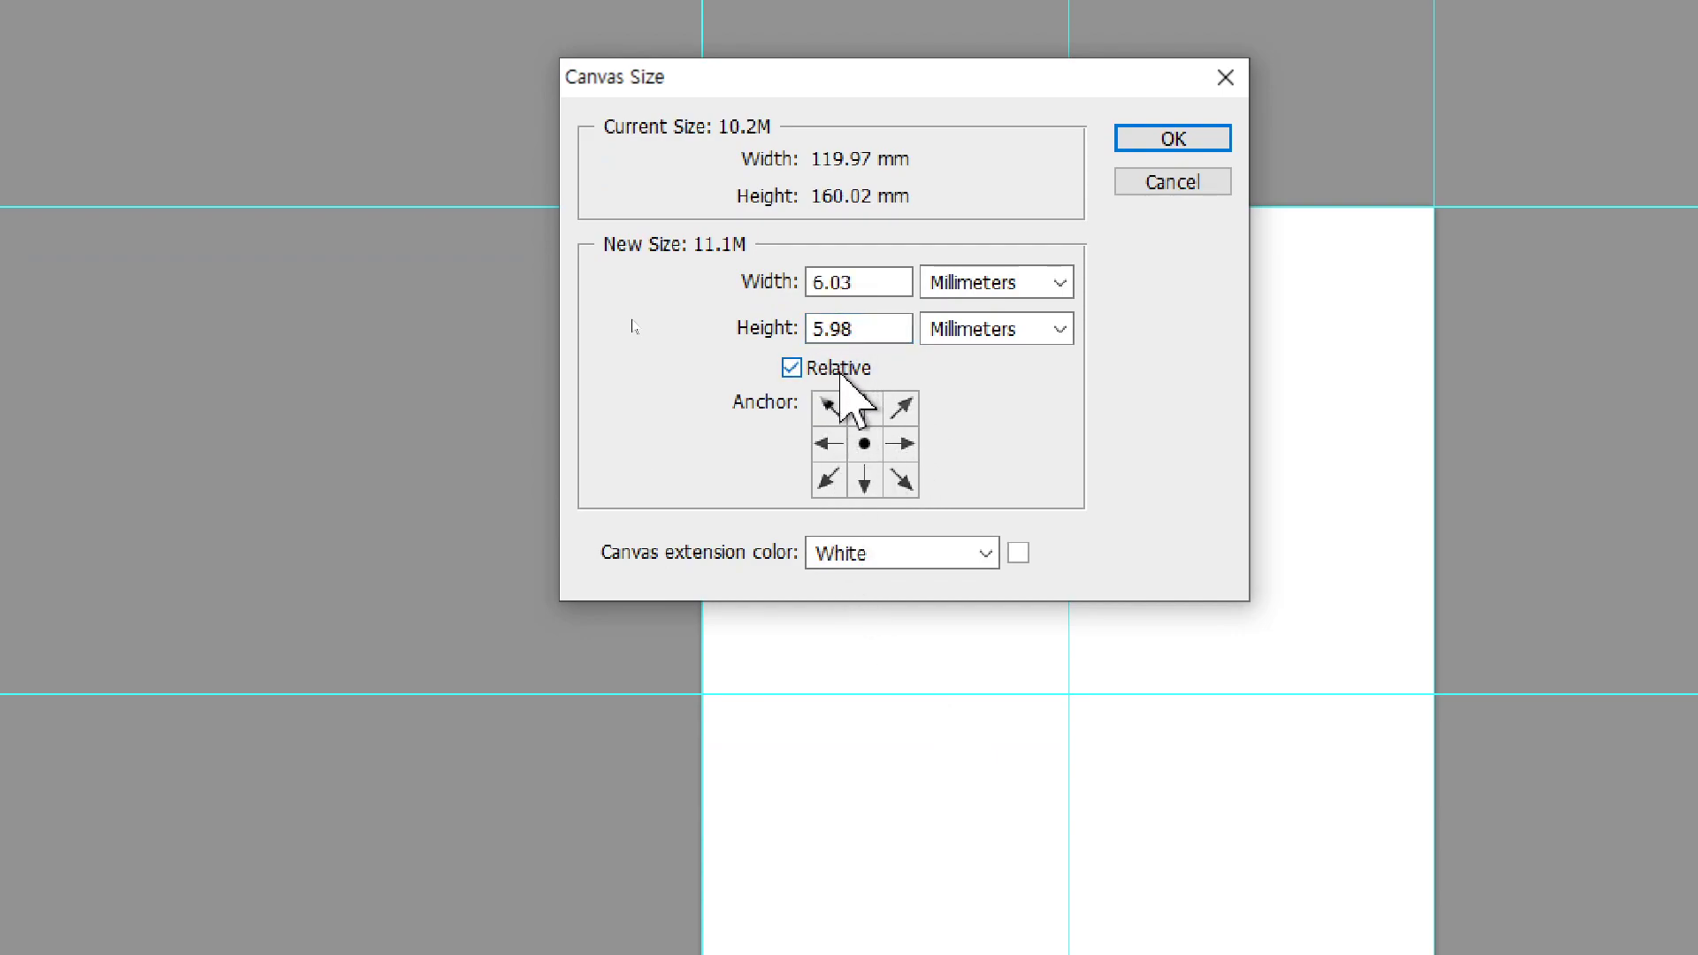
{"action": "left_click_drag", "start_coordinate": [861, 284], "coordinate": [795, 283]}
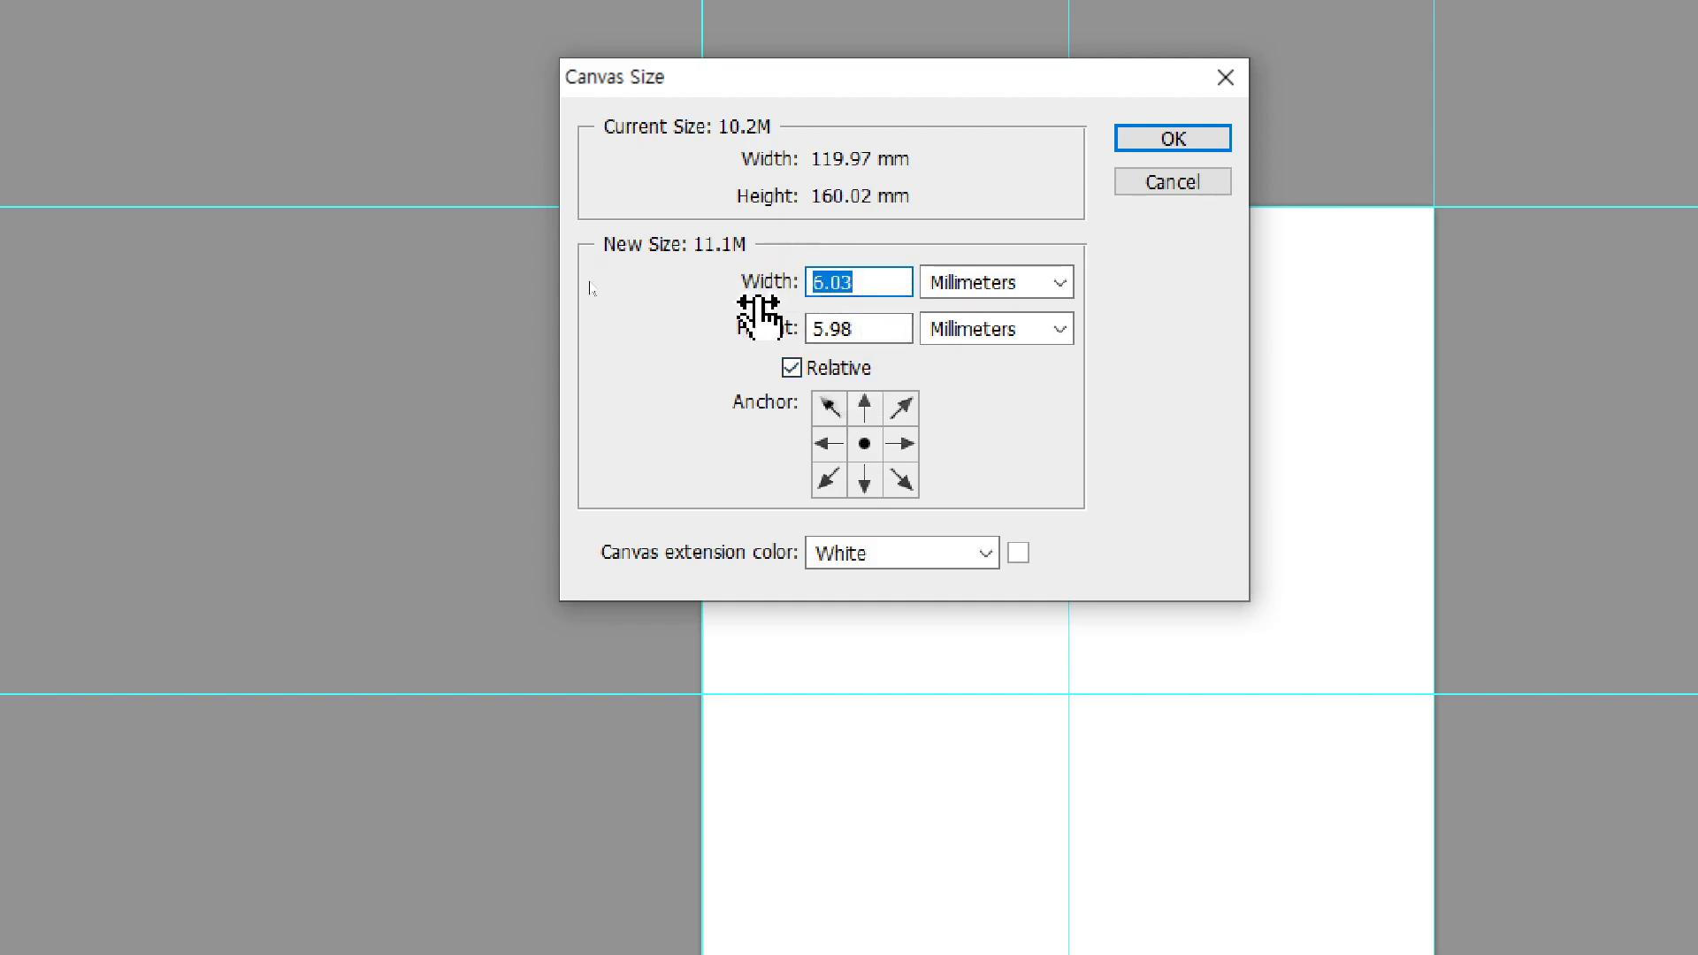
{"action": "type", "text": "6"}
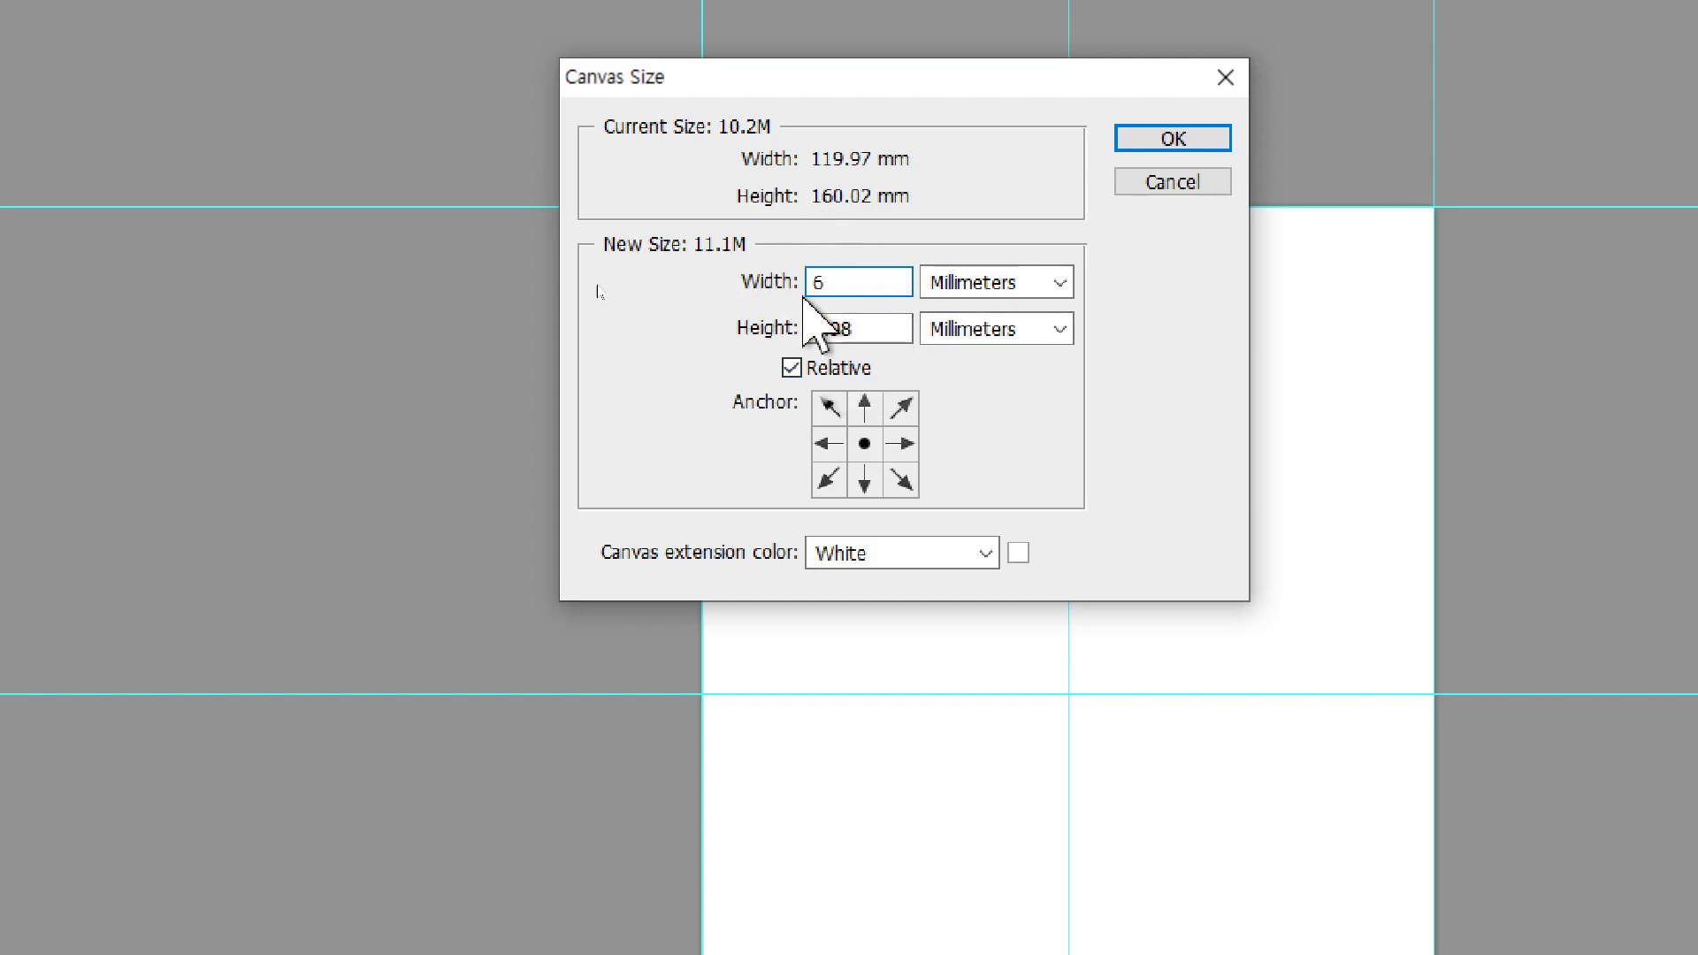
{"action": "left_click_drag", "start_coordinate": [897, 329], "coordinate": [760, 329]}
{"action": "type", "text": "6"}
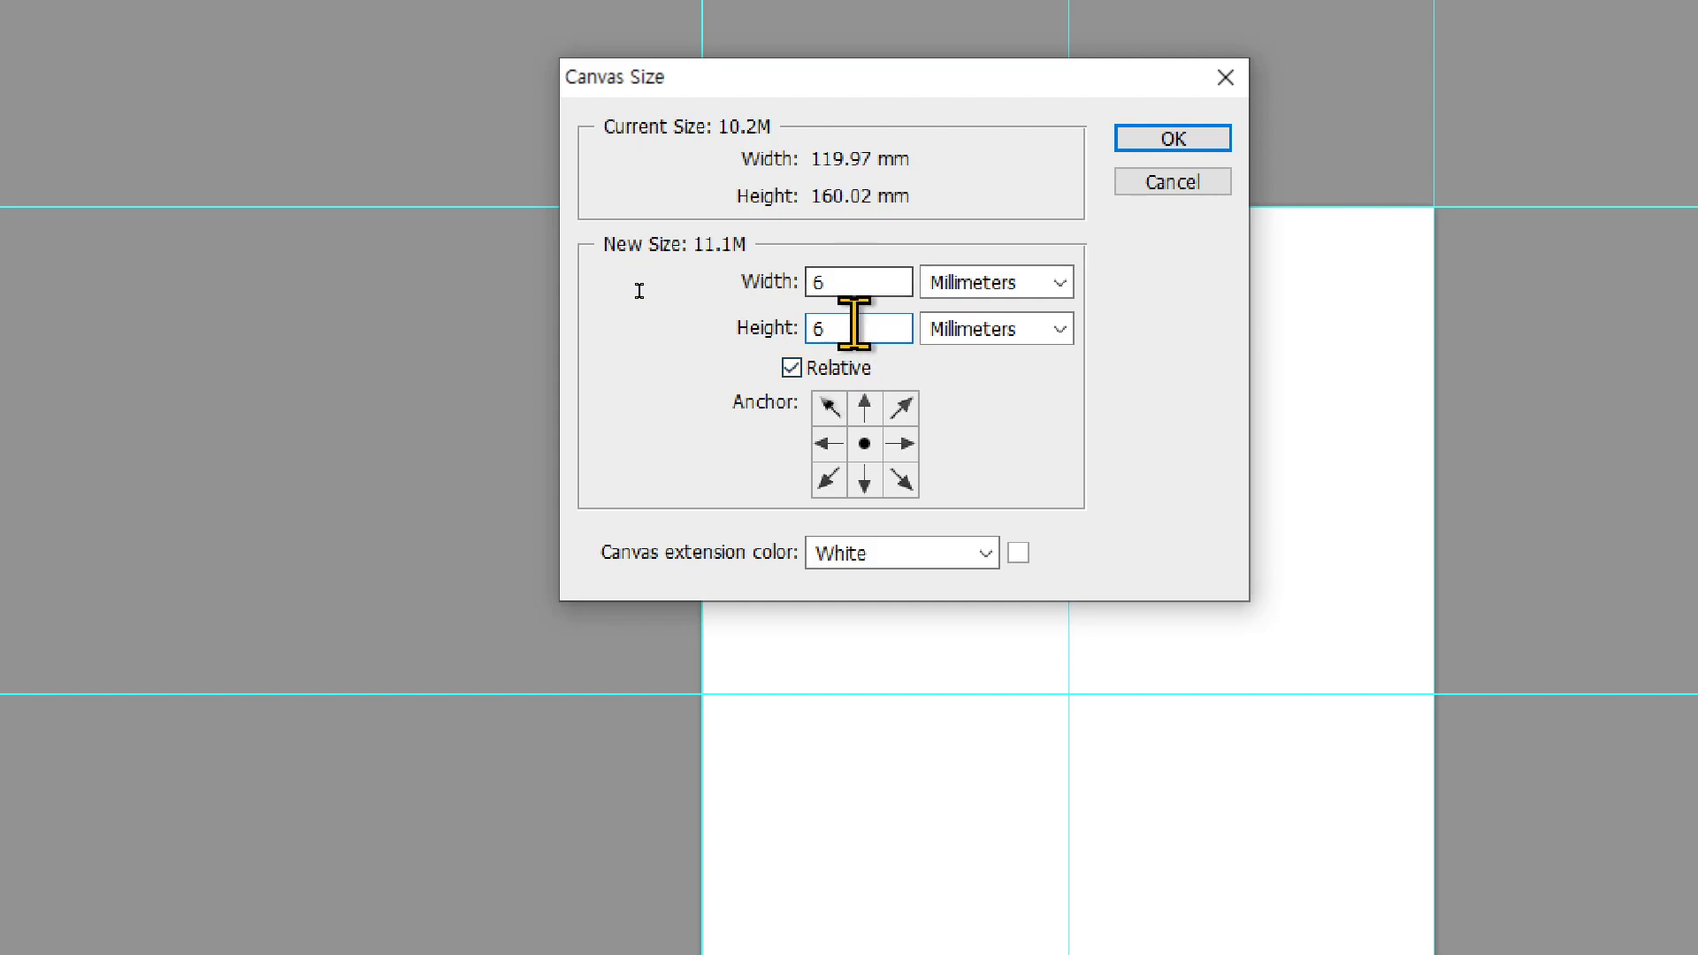
Turn off relative sizing and enlarge the canvas to 126 mm wide by 166 mm high.
{"action": "left_click", "coordinate": [827, 369]}
{"action": "left_click_drag", "start_coordinate": [875, 283], "coordinate": [747, 295]}
{"action": "type", "text": "129"}
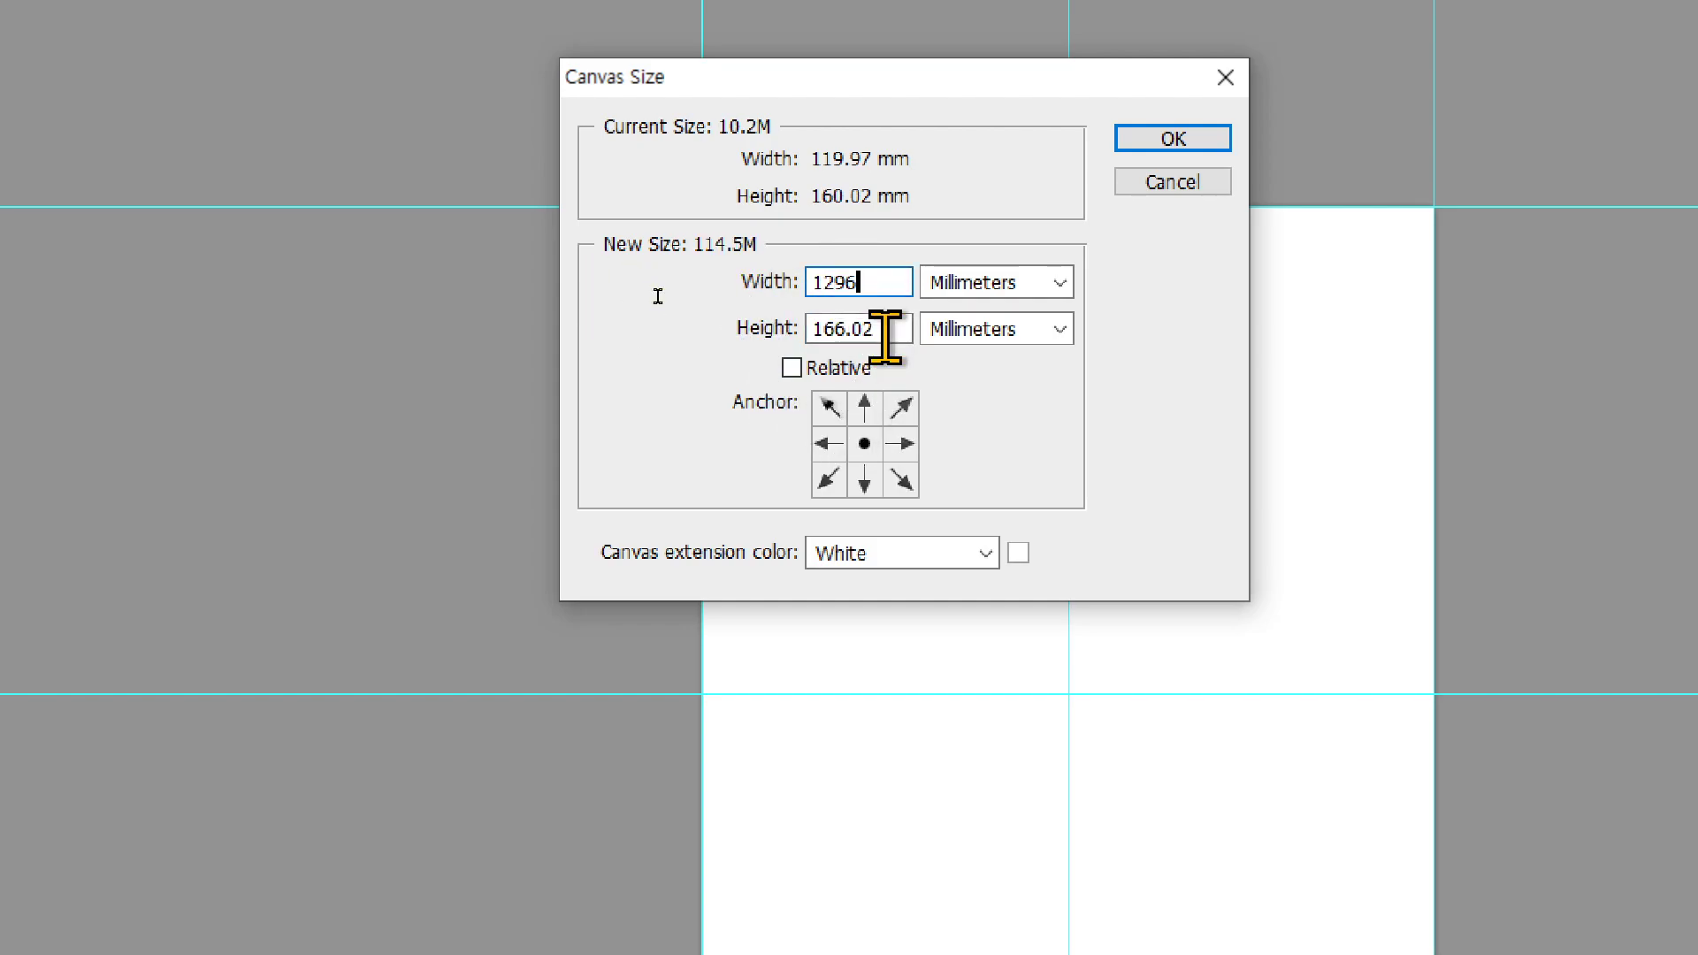
{"action": "key", "text": "BackSpace"}
{"action": "type", "text": "6"}
{"action": "left_click_drag", "start_coordinate": [906, 329], "coordinate": [807, 330]}
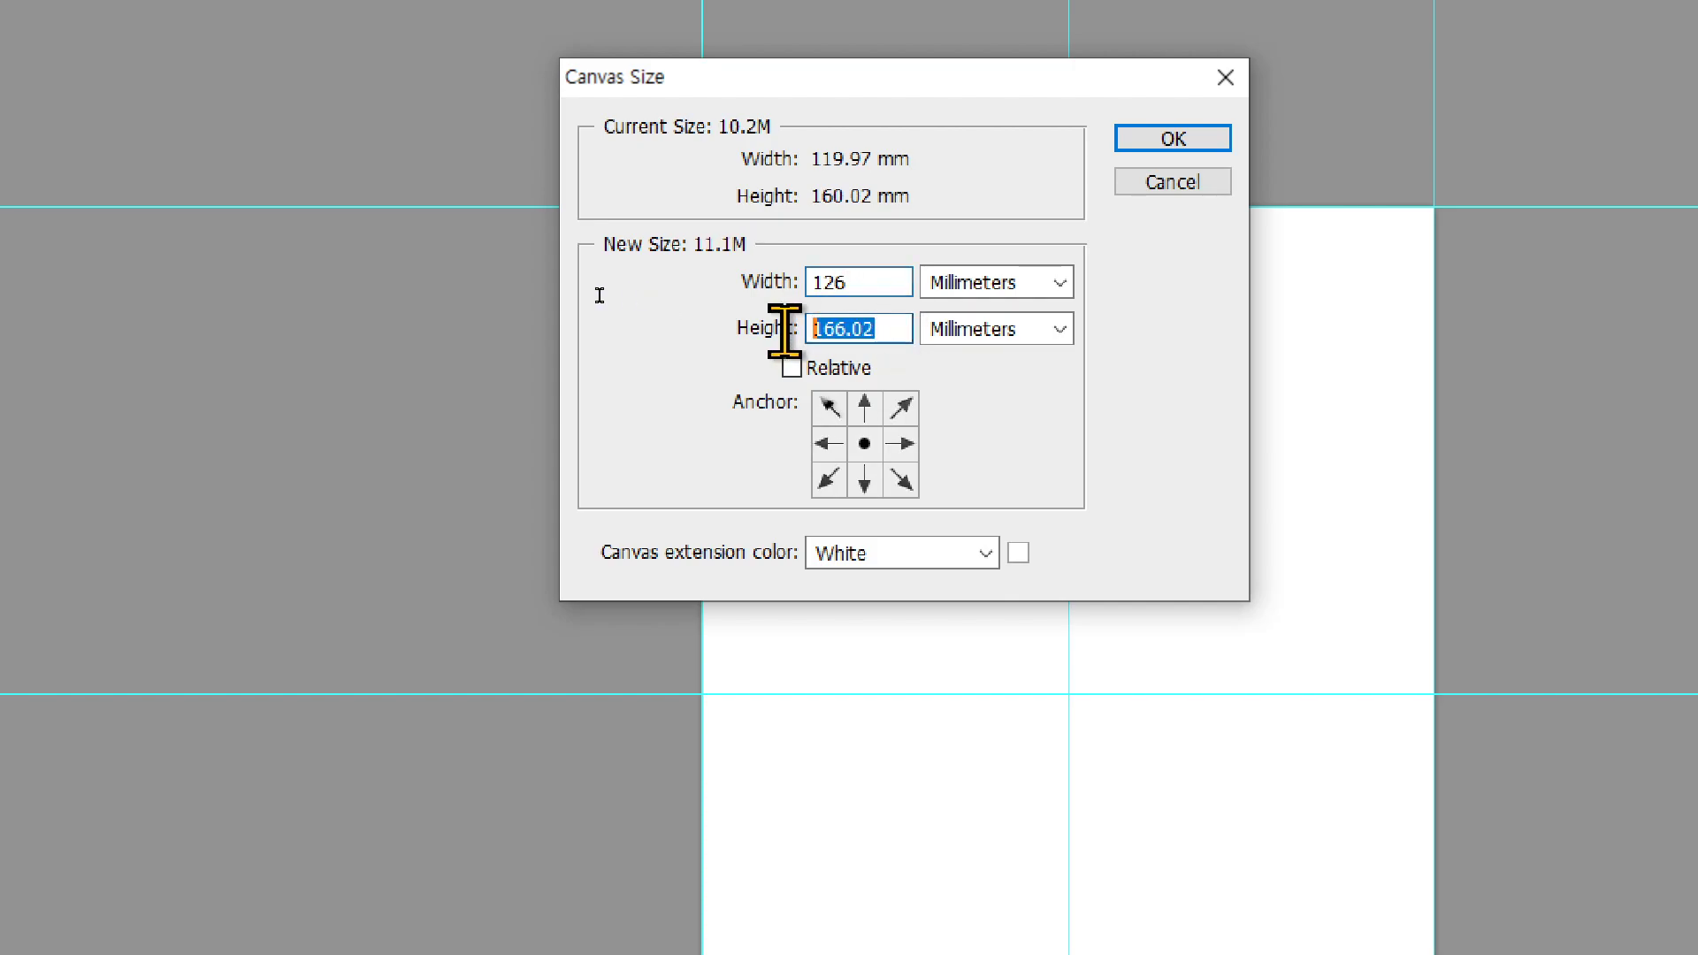
{"action": "type", "text": "166"}
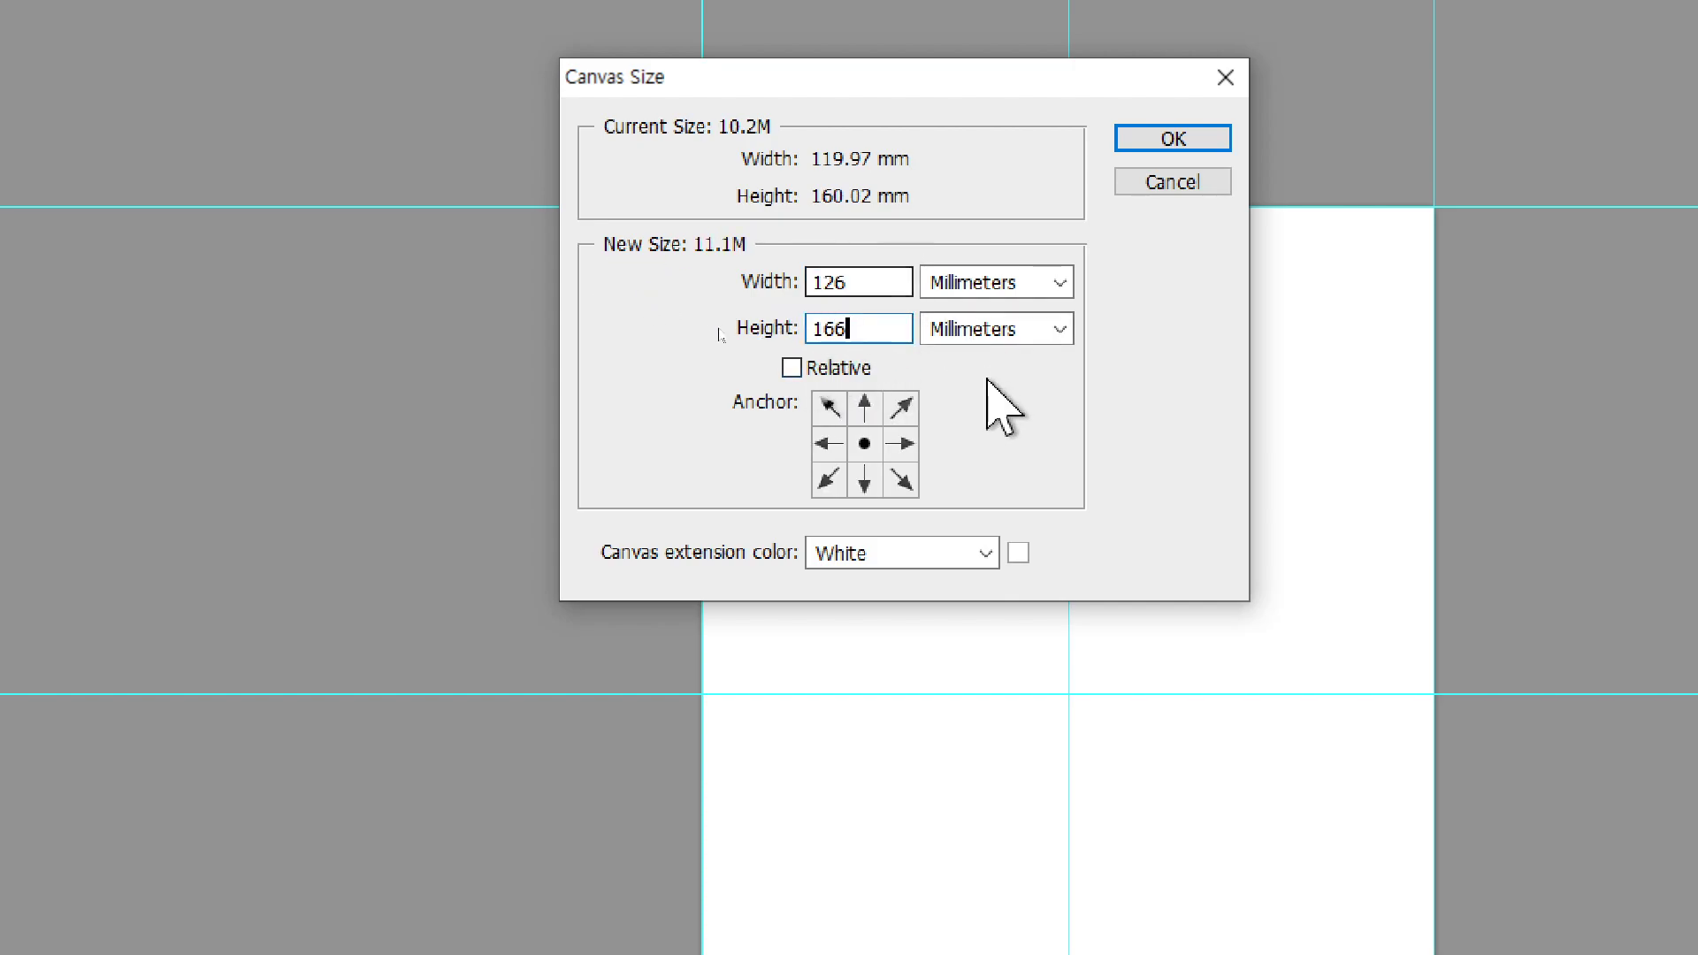
{"action": "key", "text": "ctrl+a"}
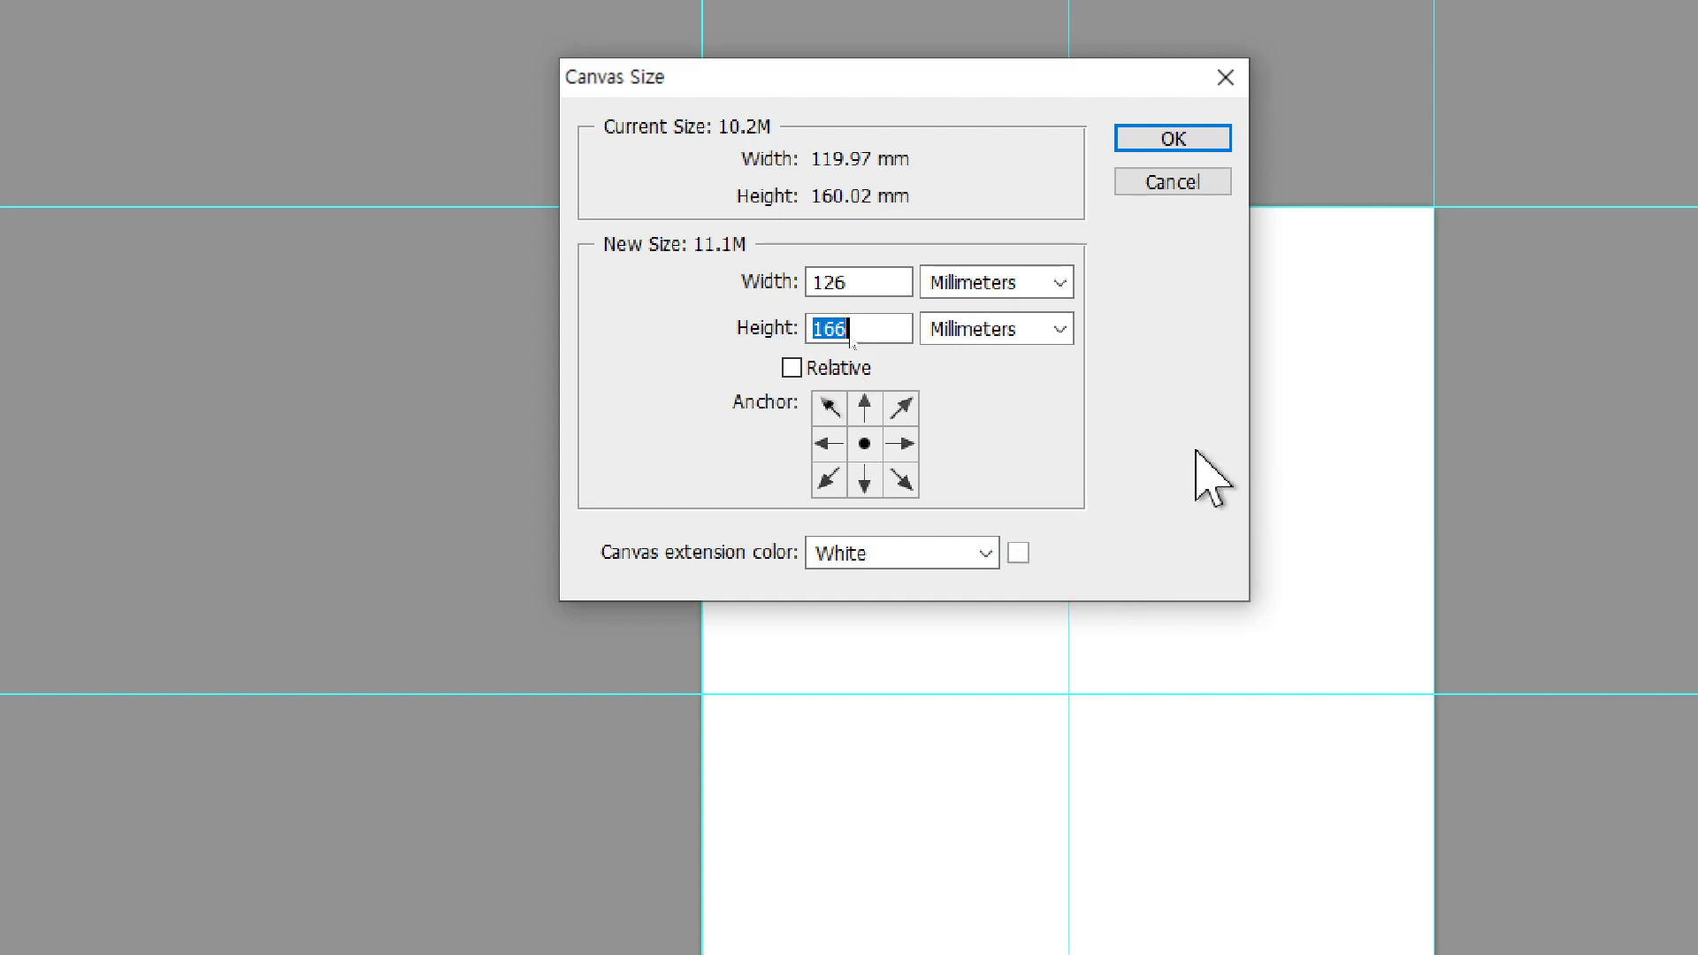
{"action": "left_click", "coordinate": [1177, 140]}
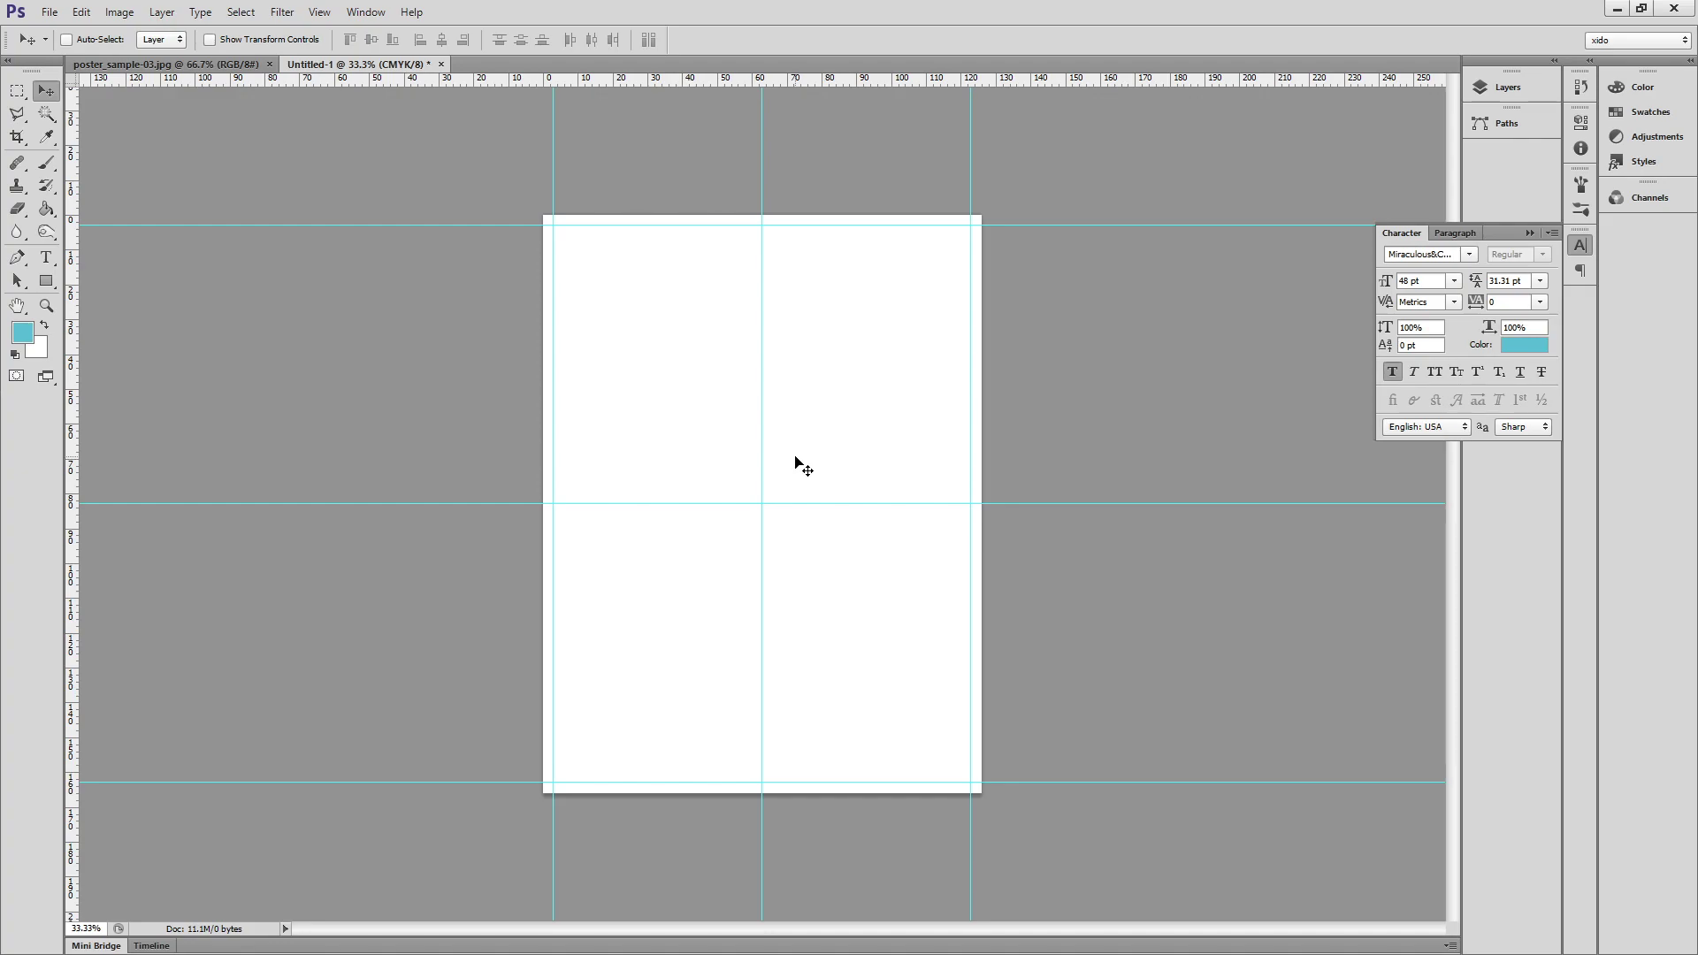
Save the document as 03.psd.
{"action": "key", "text": "ctrl+s"}
{"action": "type", "text": "03"}
{"action": "key", "text": "Return"}
Set the foreground color to the sample poster's pink: C 0, M 90, Y 32, K 0.
{"action": "left_click", "coordinate": [200, 65]}
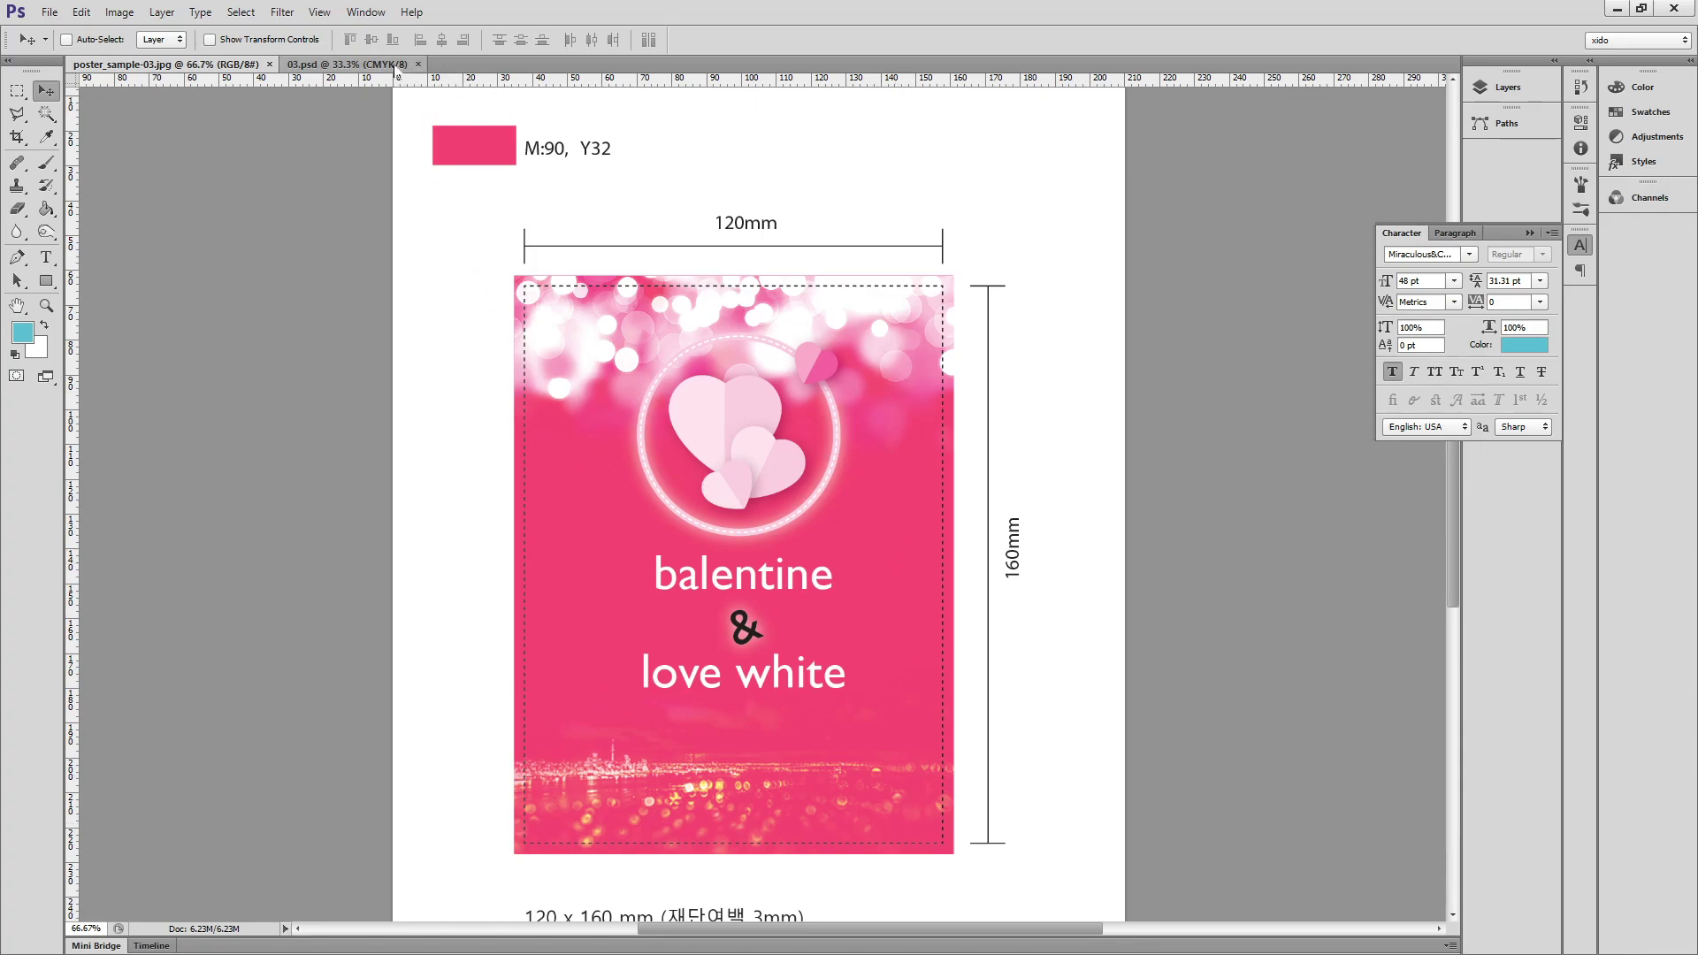
{"action": "left_click", "coordinate": [347, 64]}
{"action": "left_click", "coordinate": [1626, 92]}
{"action": "left_click", "coordinate": [1571, 94]}
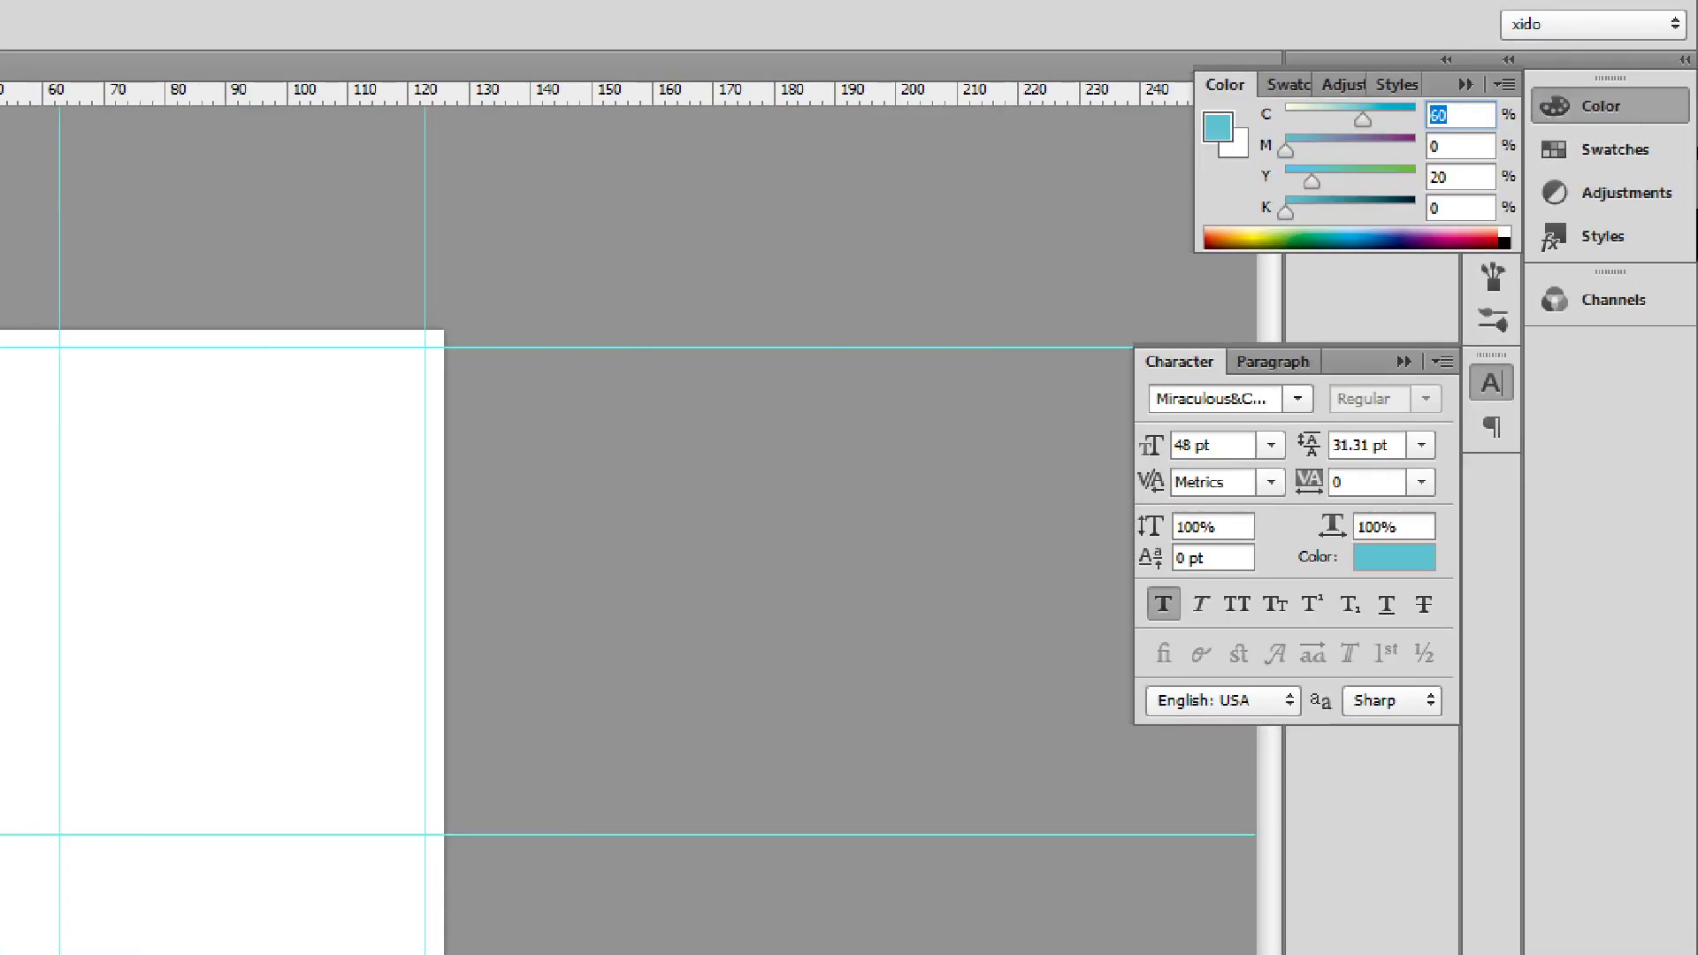
{"action": "type", "text": "0"}
{"action": "key", "text": "Tab"}
{"action": "type", "text": "90"}
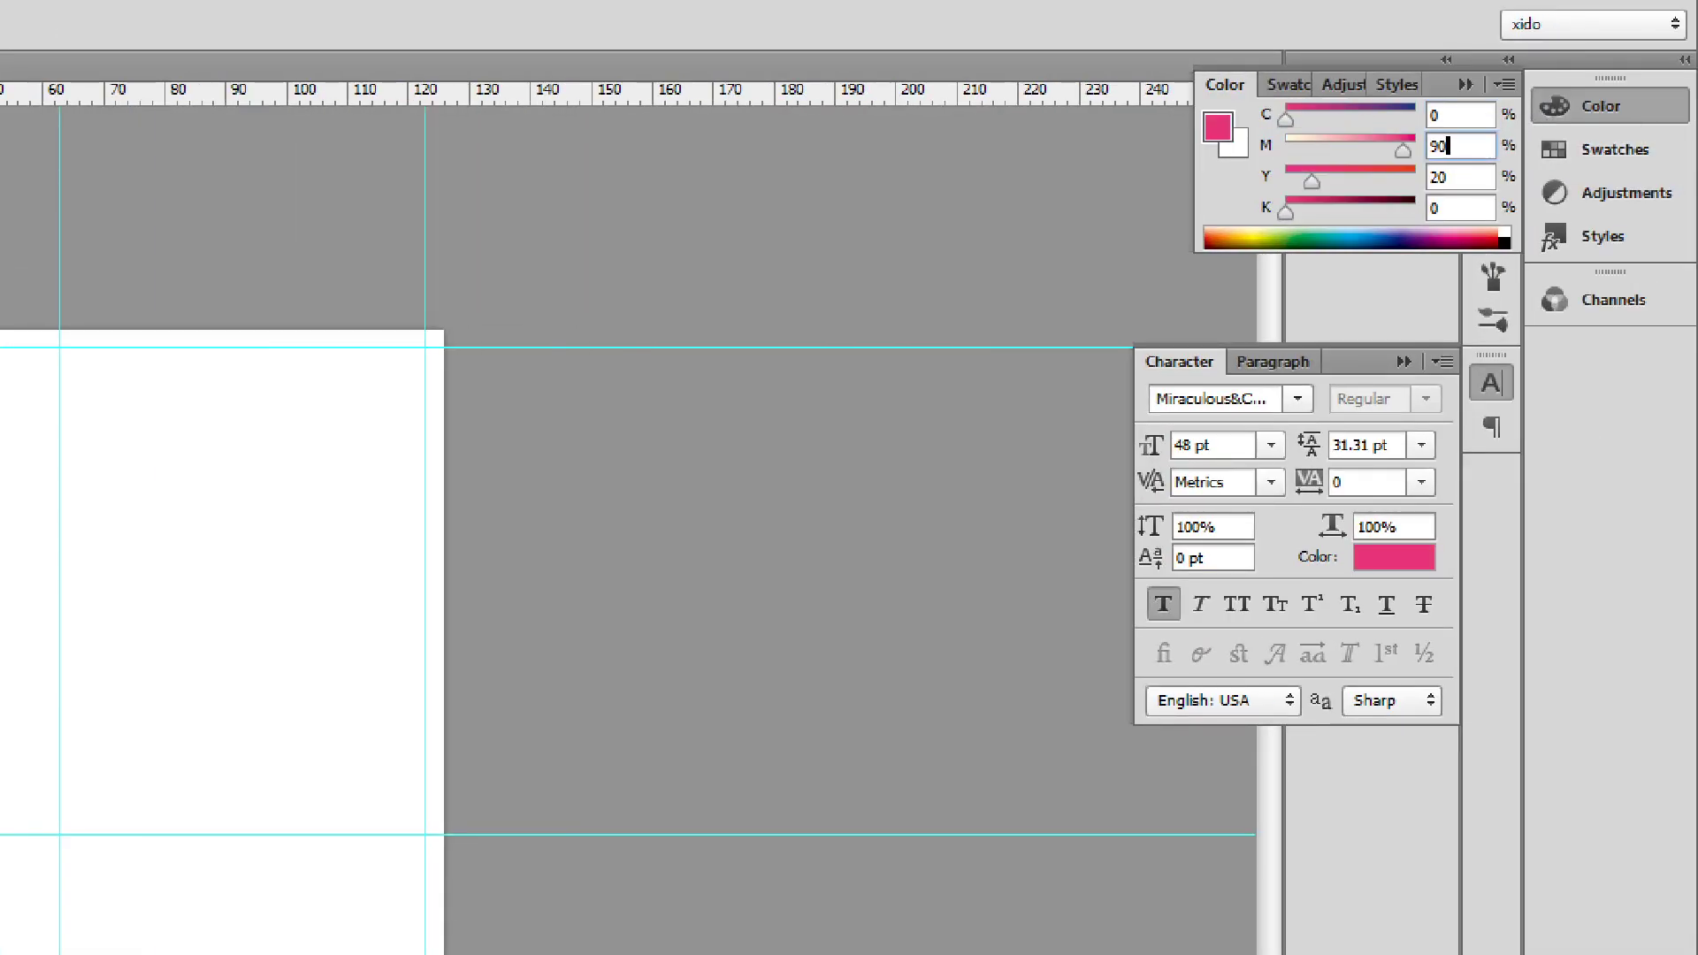
{"action": "key", "text": "Tab"}
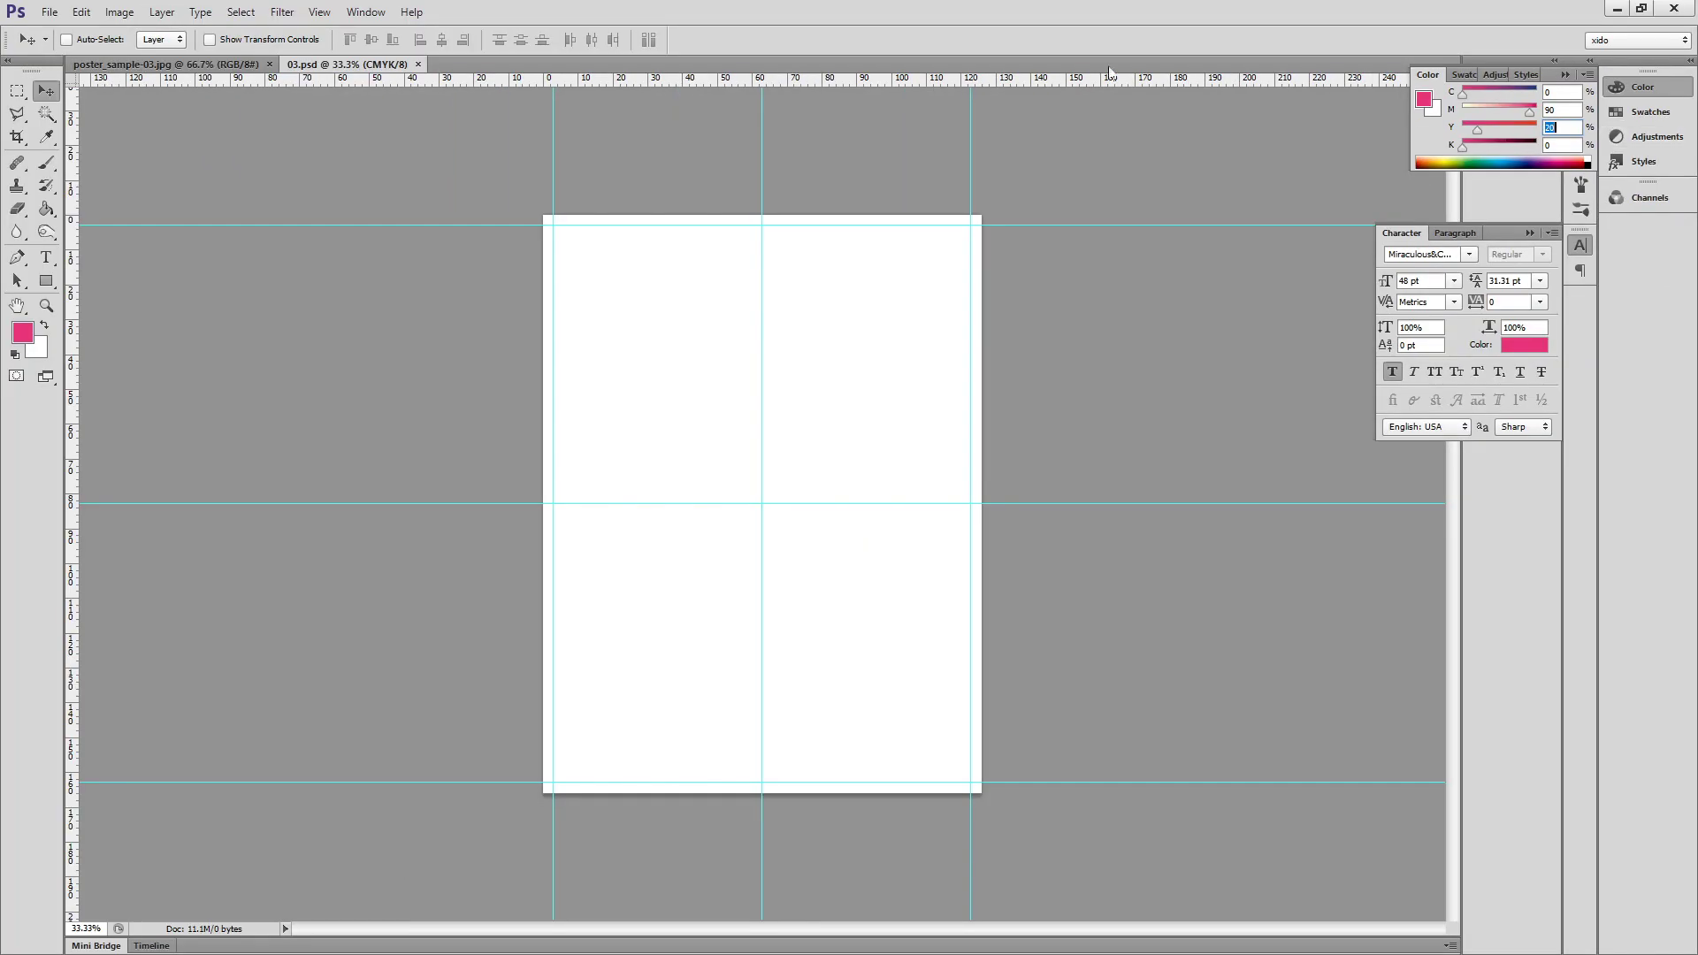
{"action": "left_click", "coordinate": [149, 66]}
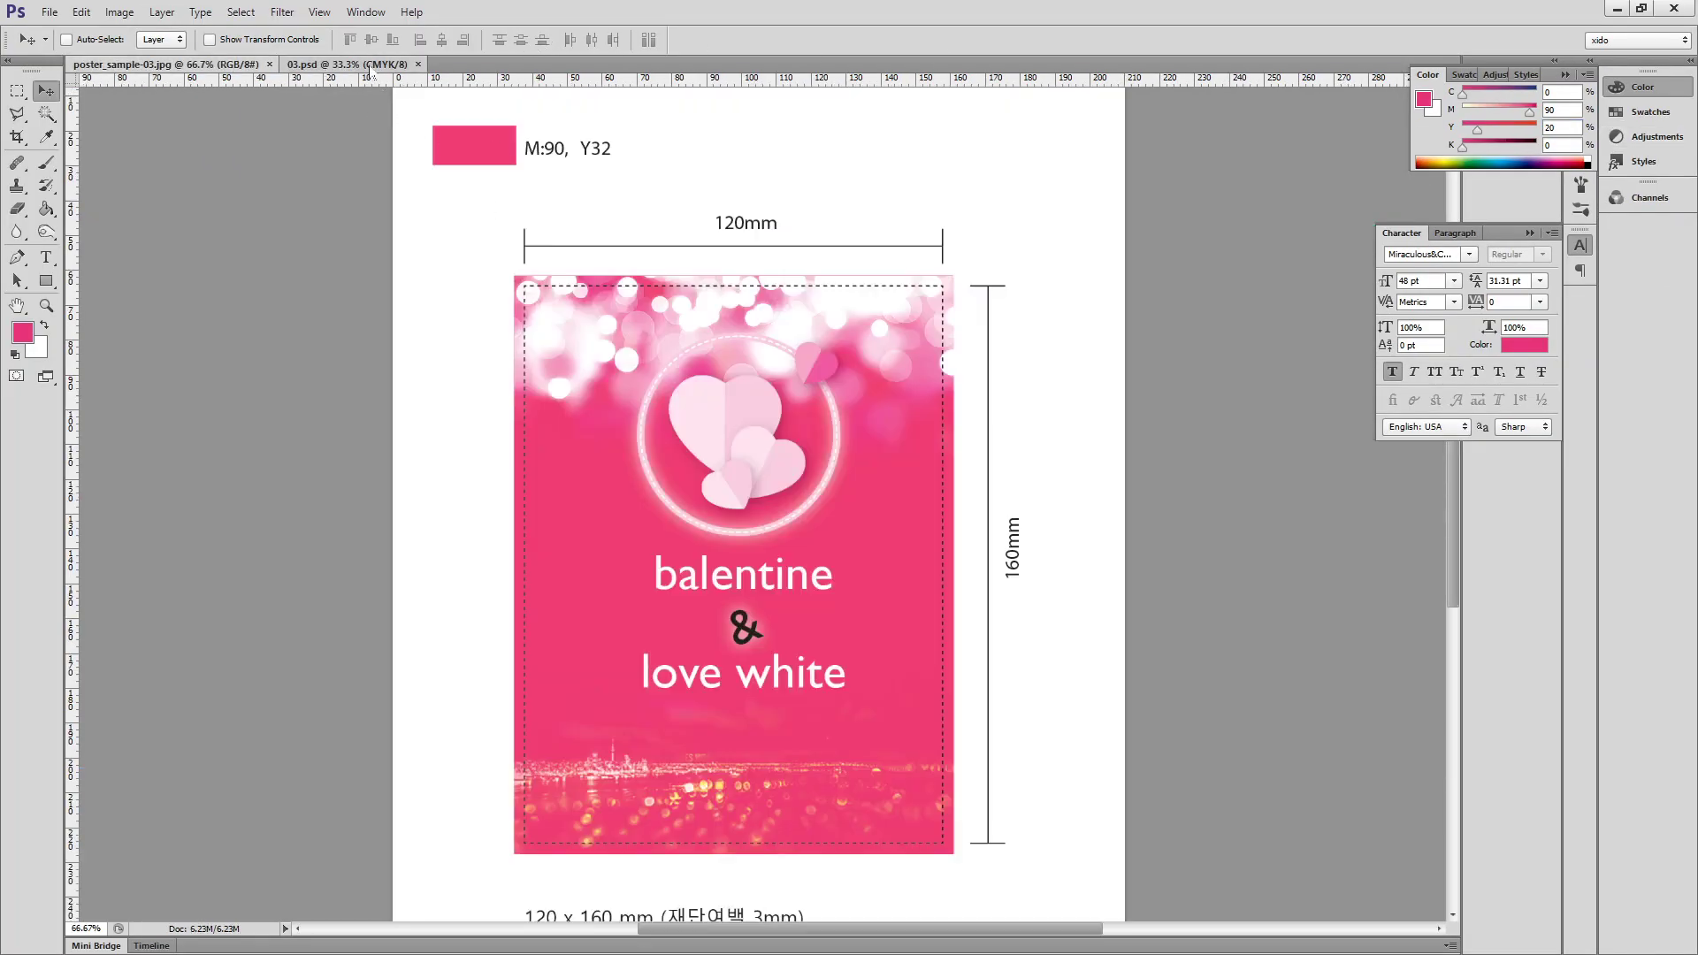
{"action": "left_click", "coordinate": [348, 63]}
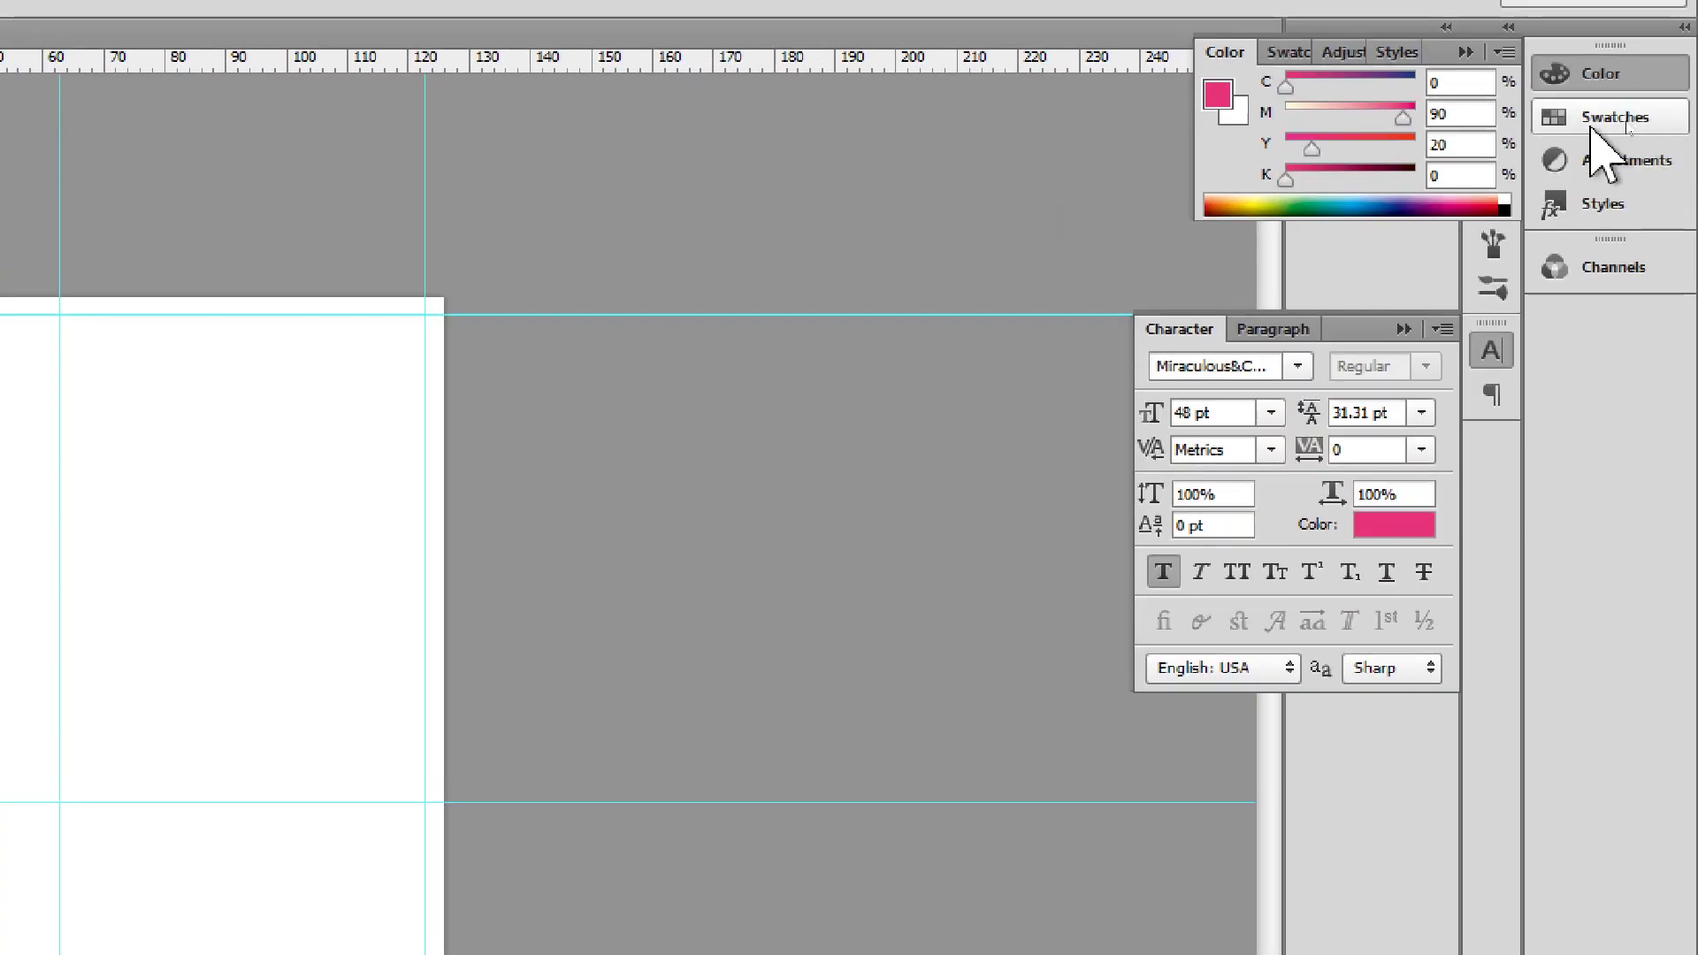
{"action": "type", "text": "2"}
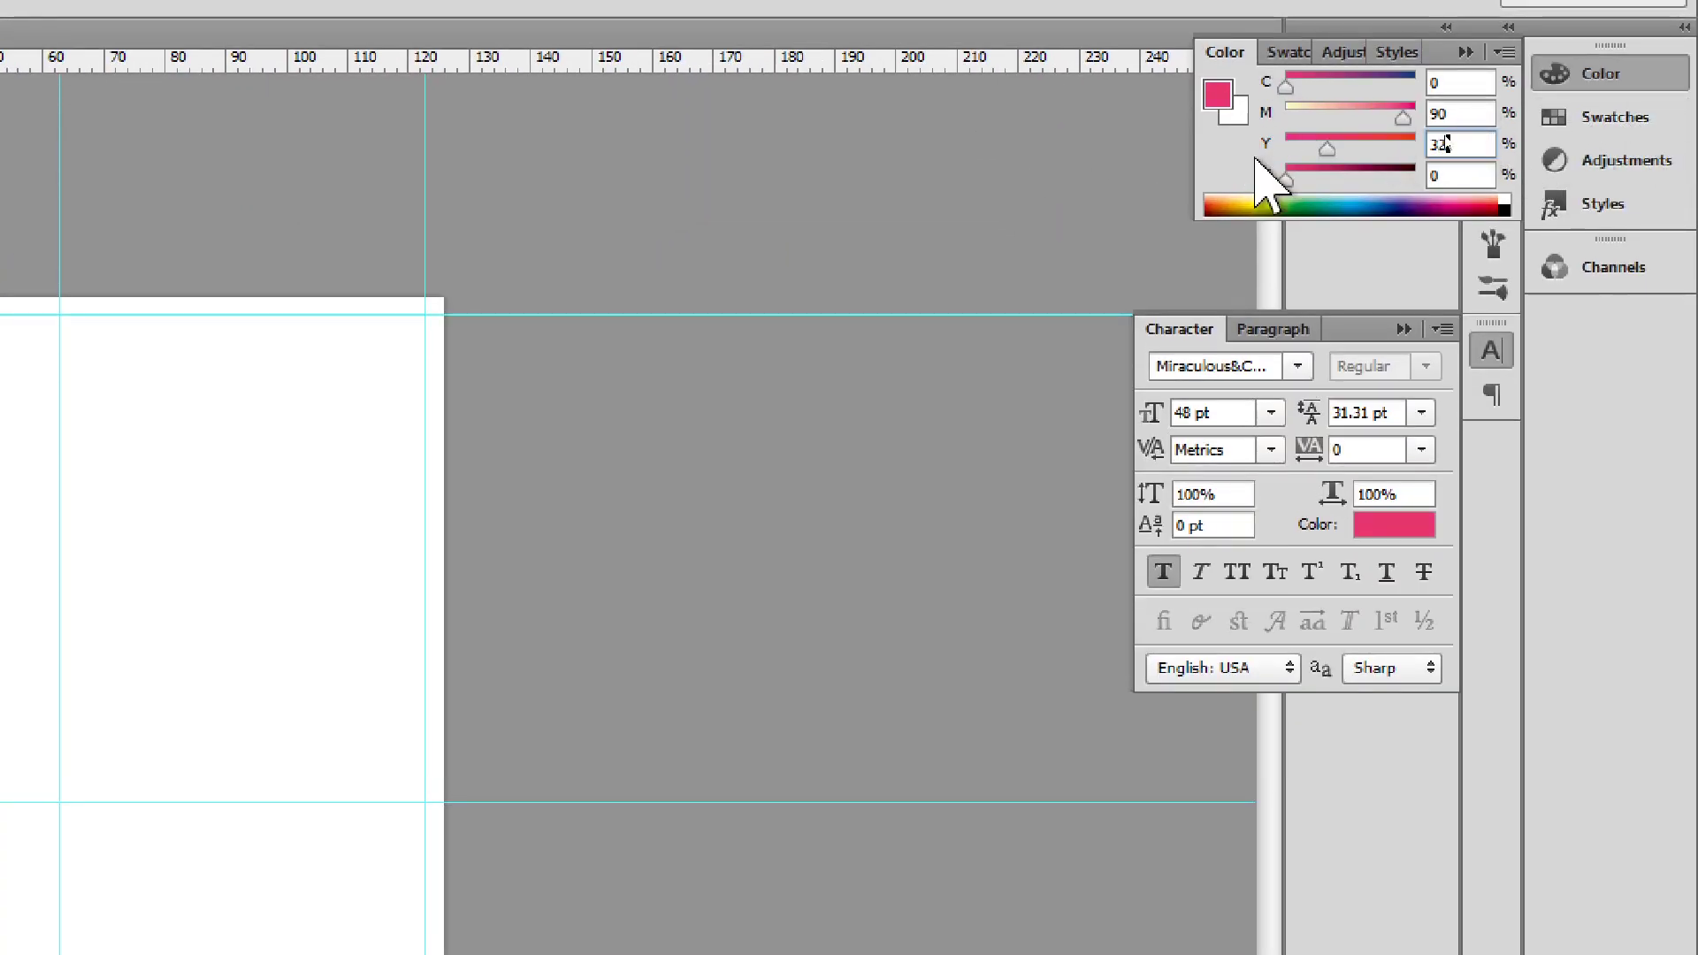
{"action": "key", "text": "Return"}
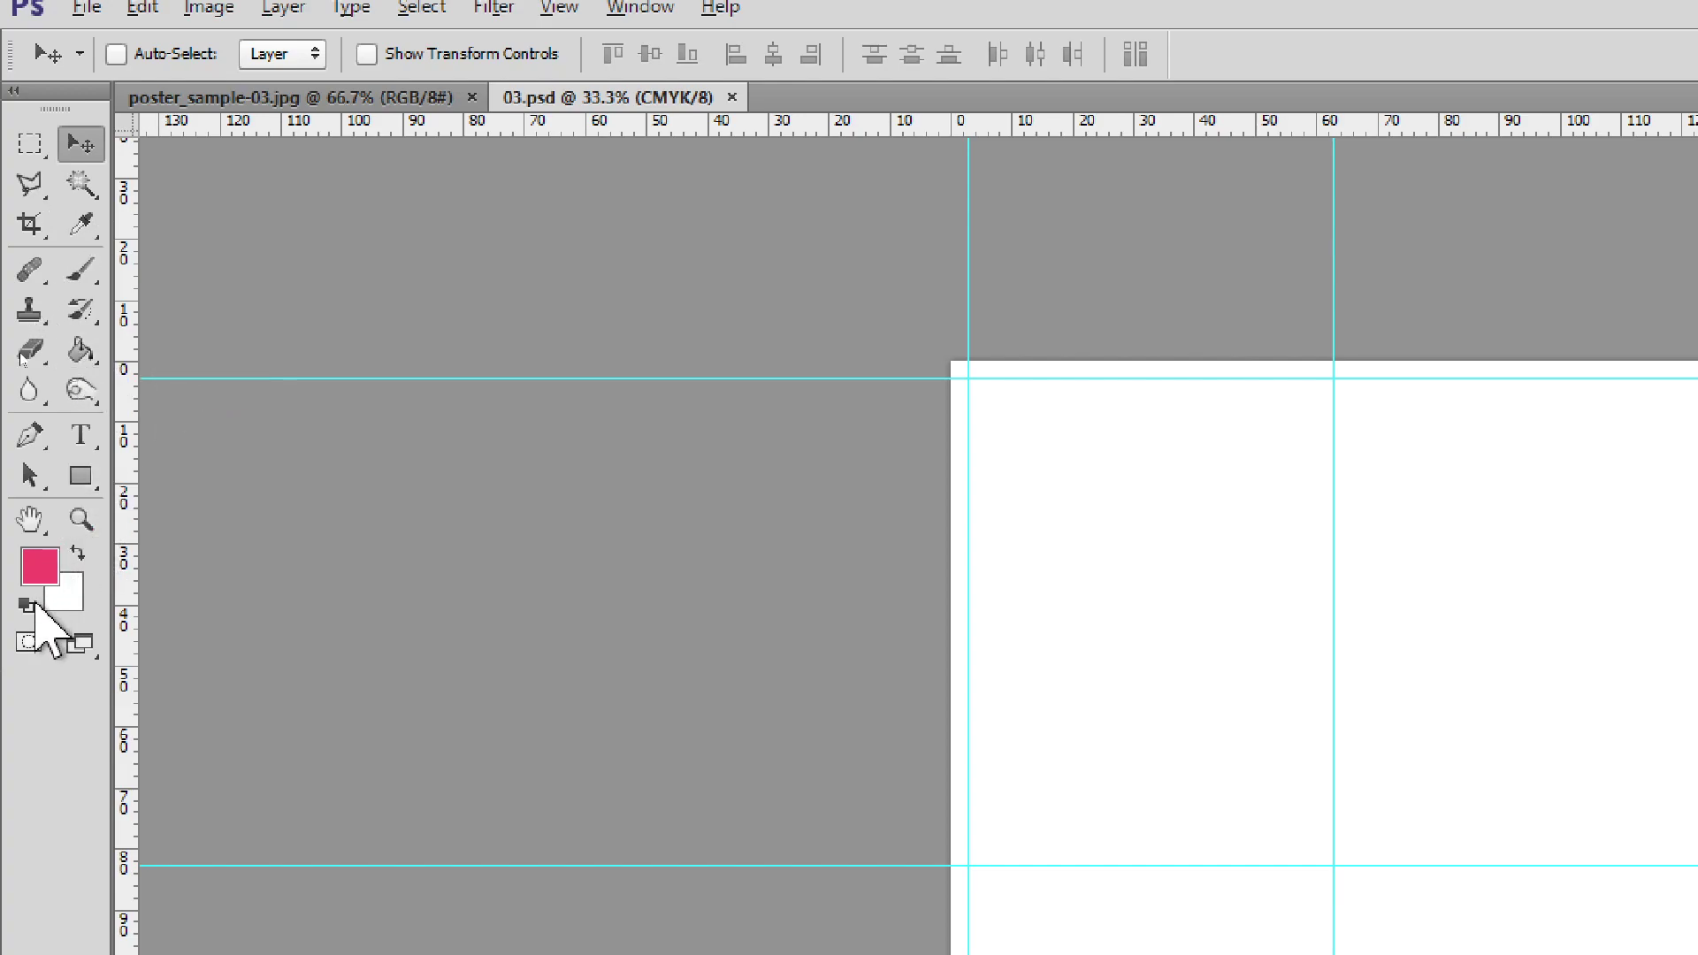
Fill the whole background of 03.psd with the pink foreground color and save the document.
{"action": "key", "text": "alt+BackSpace"}
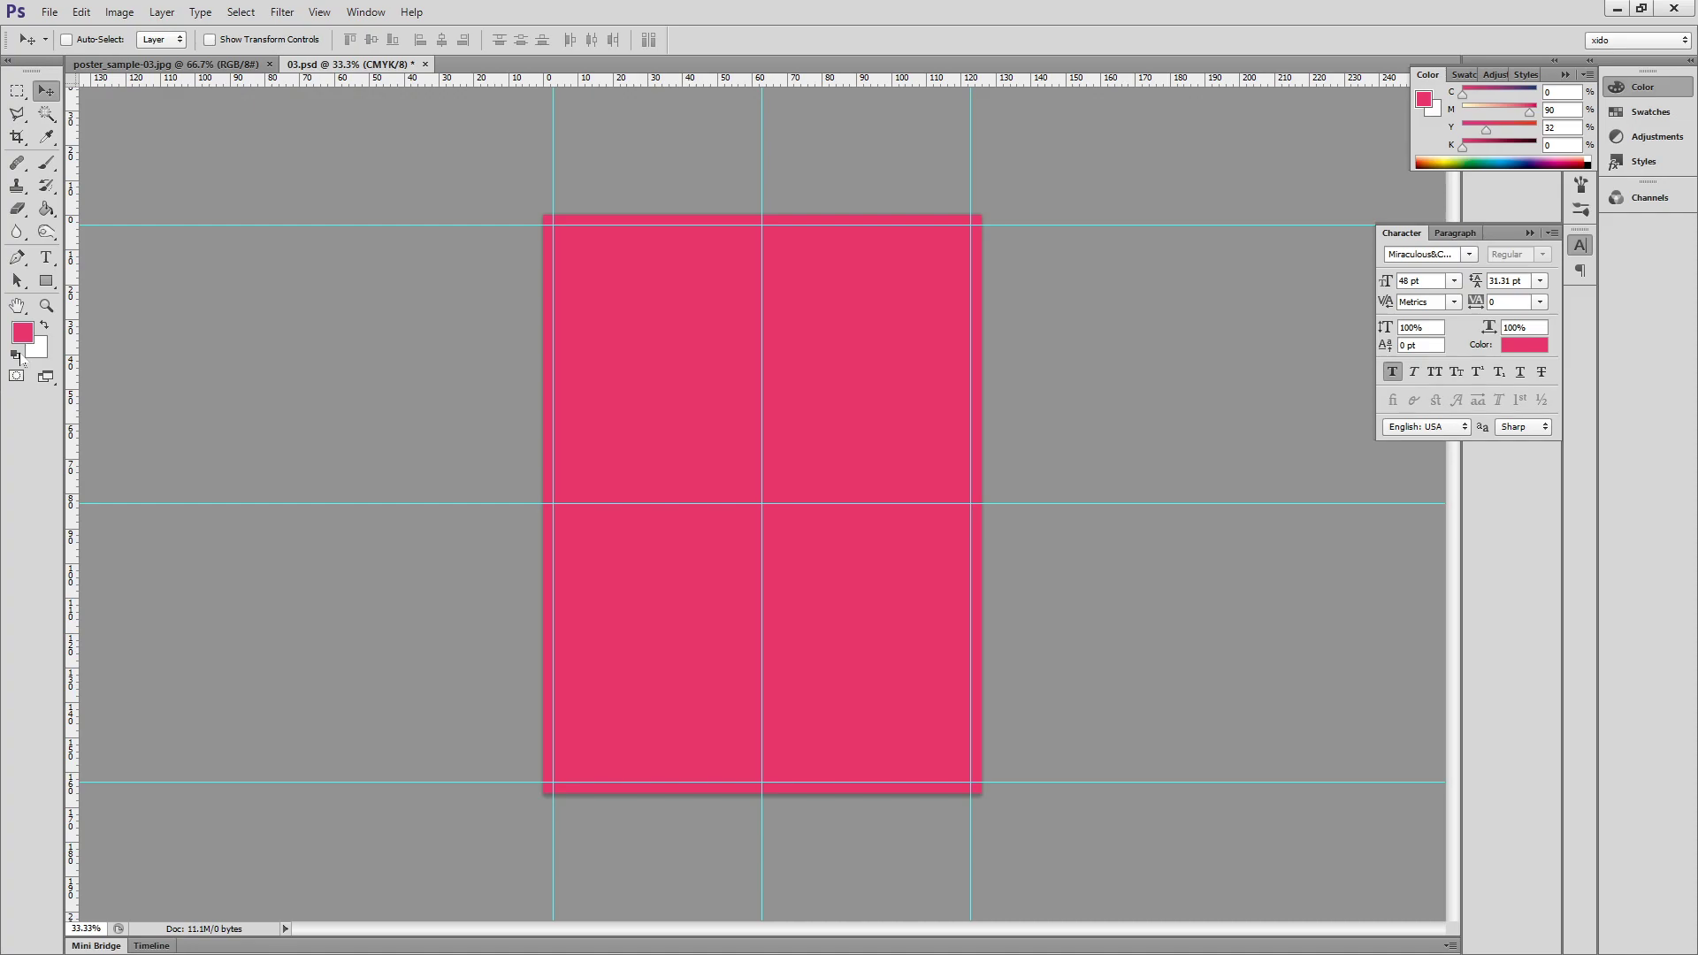
{"action": "key", "text": "ctrl+s"}
Check the sample poster's artwork, and open img_01.jpg from the poster_03 folder as a separate document.
{"action": "left_click", "coordinate": [168, 65]}
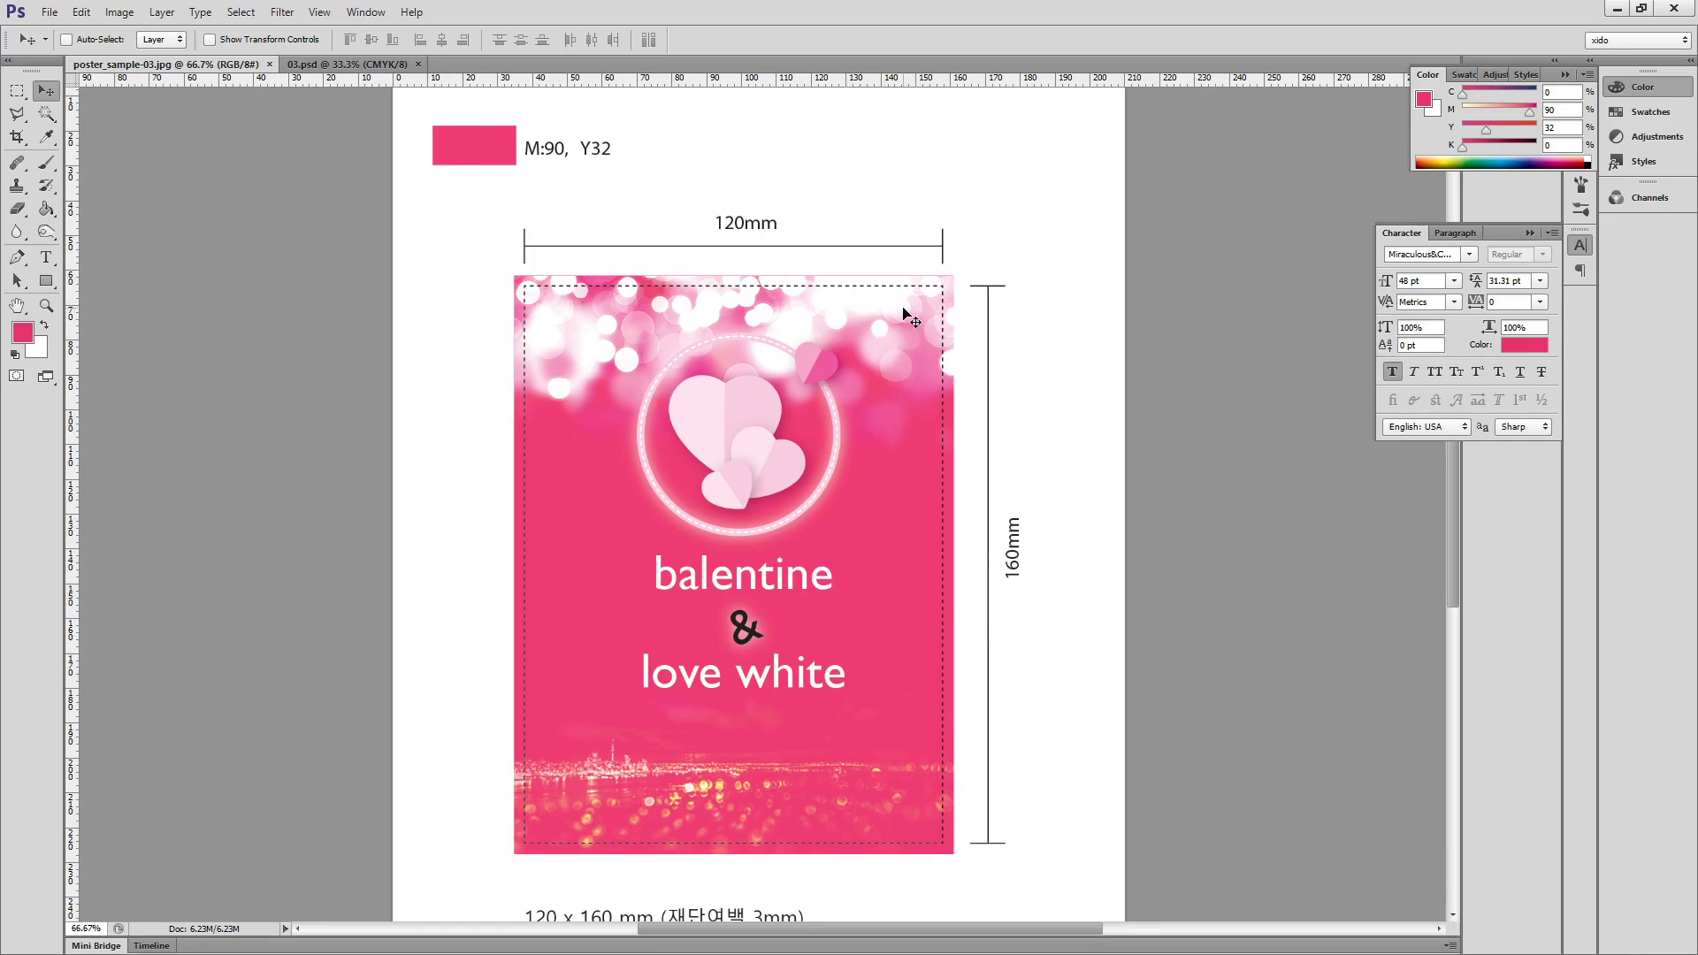
{"action": "left_click", "coordinate": [359, 62]}
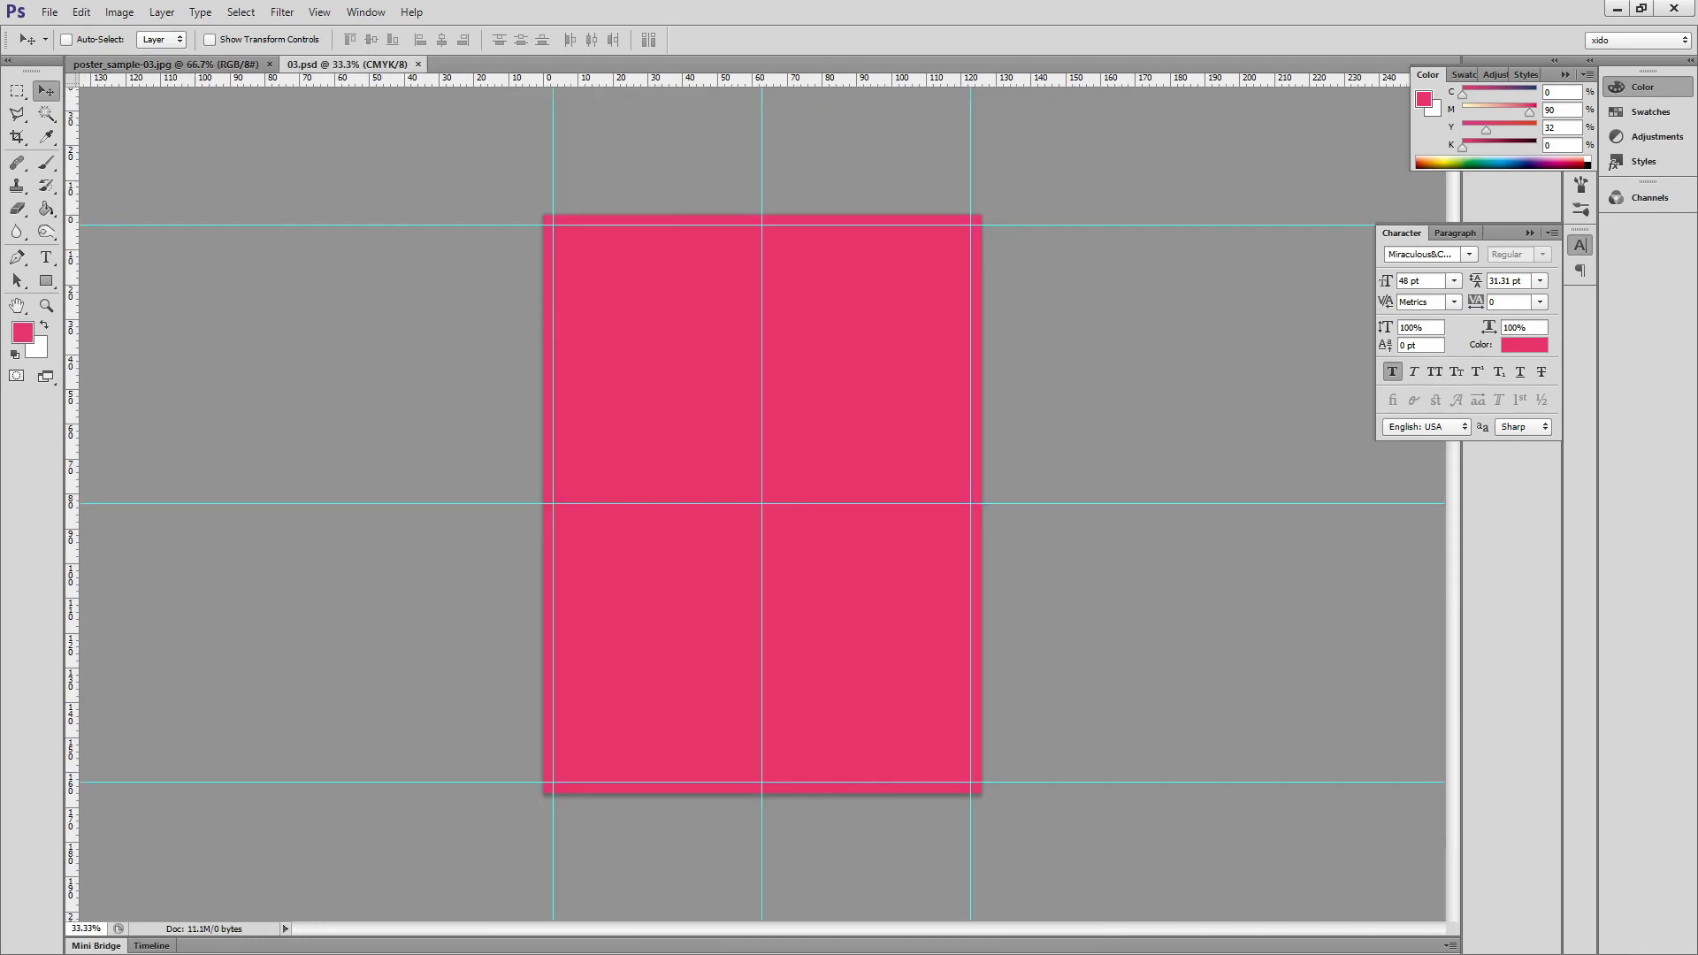
{"action": "key", "text": "alt+Tab"}
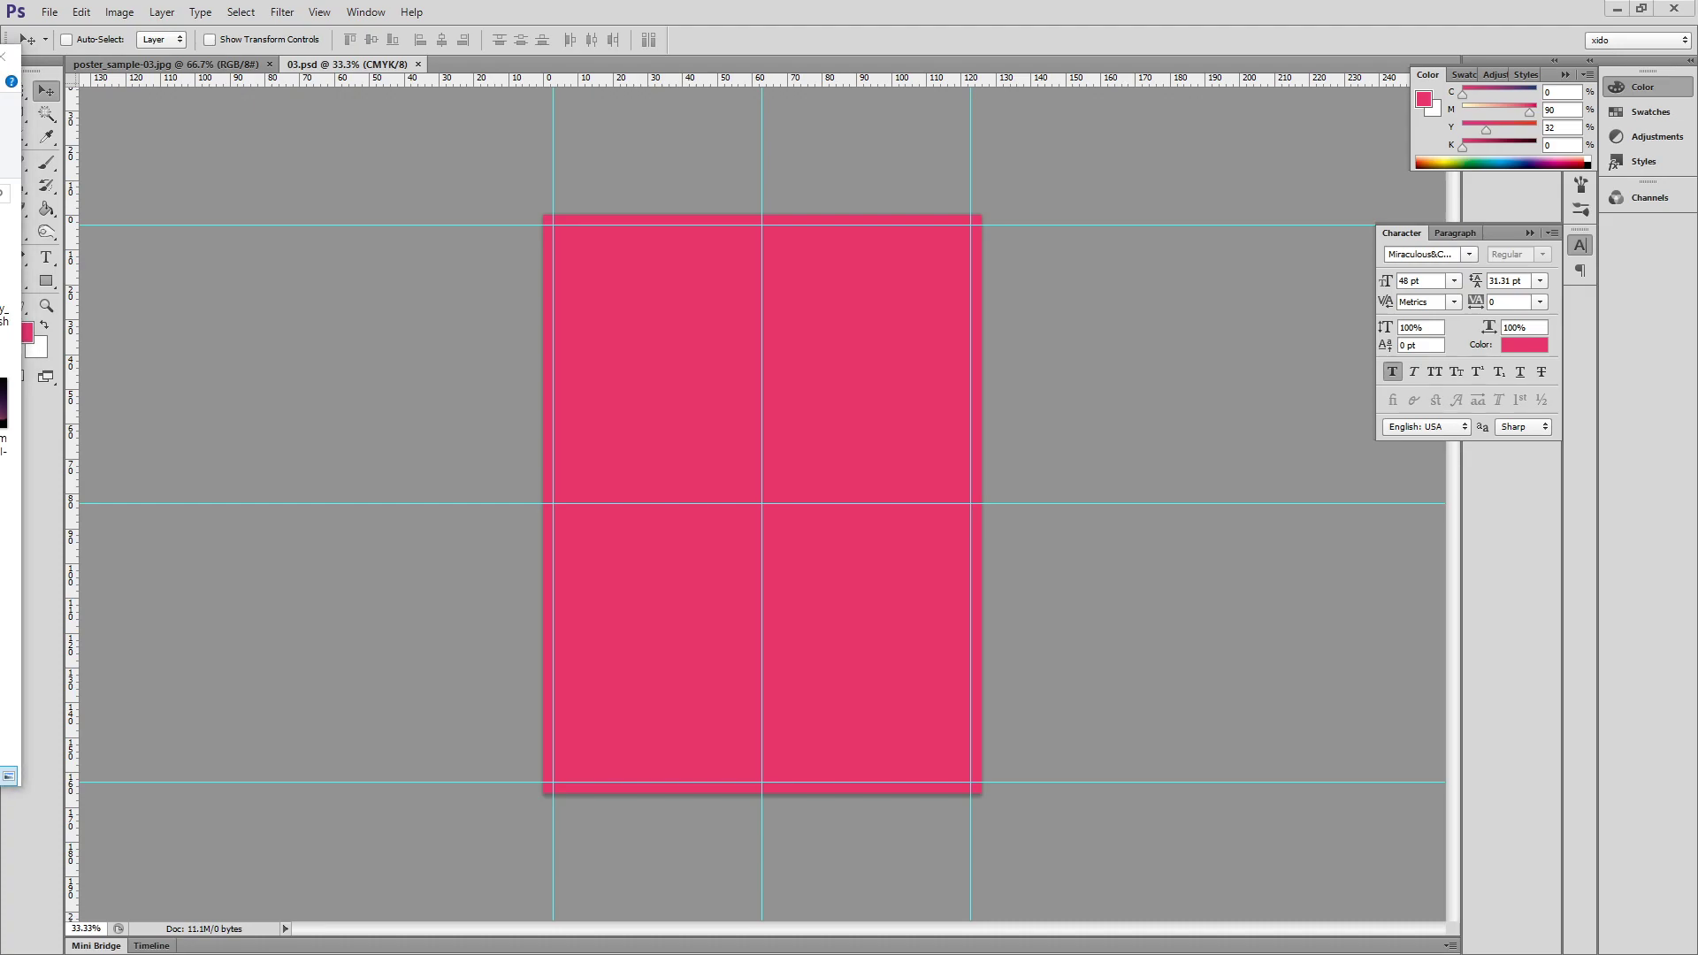
{"action": "key", "text": "alt+Tab"}
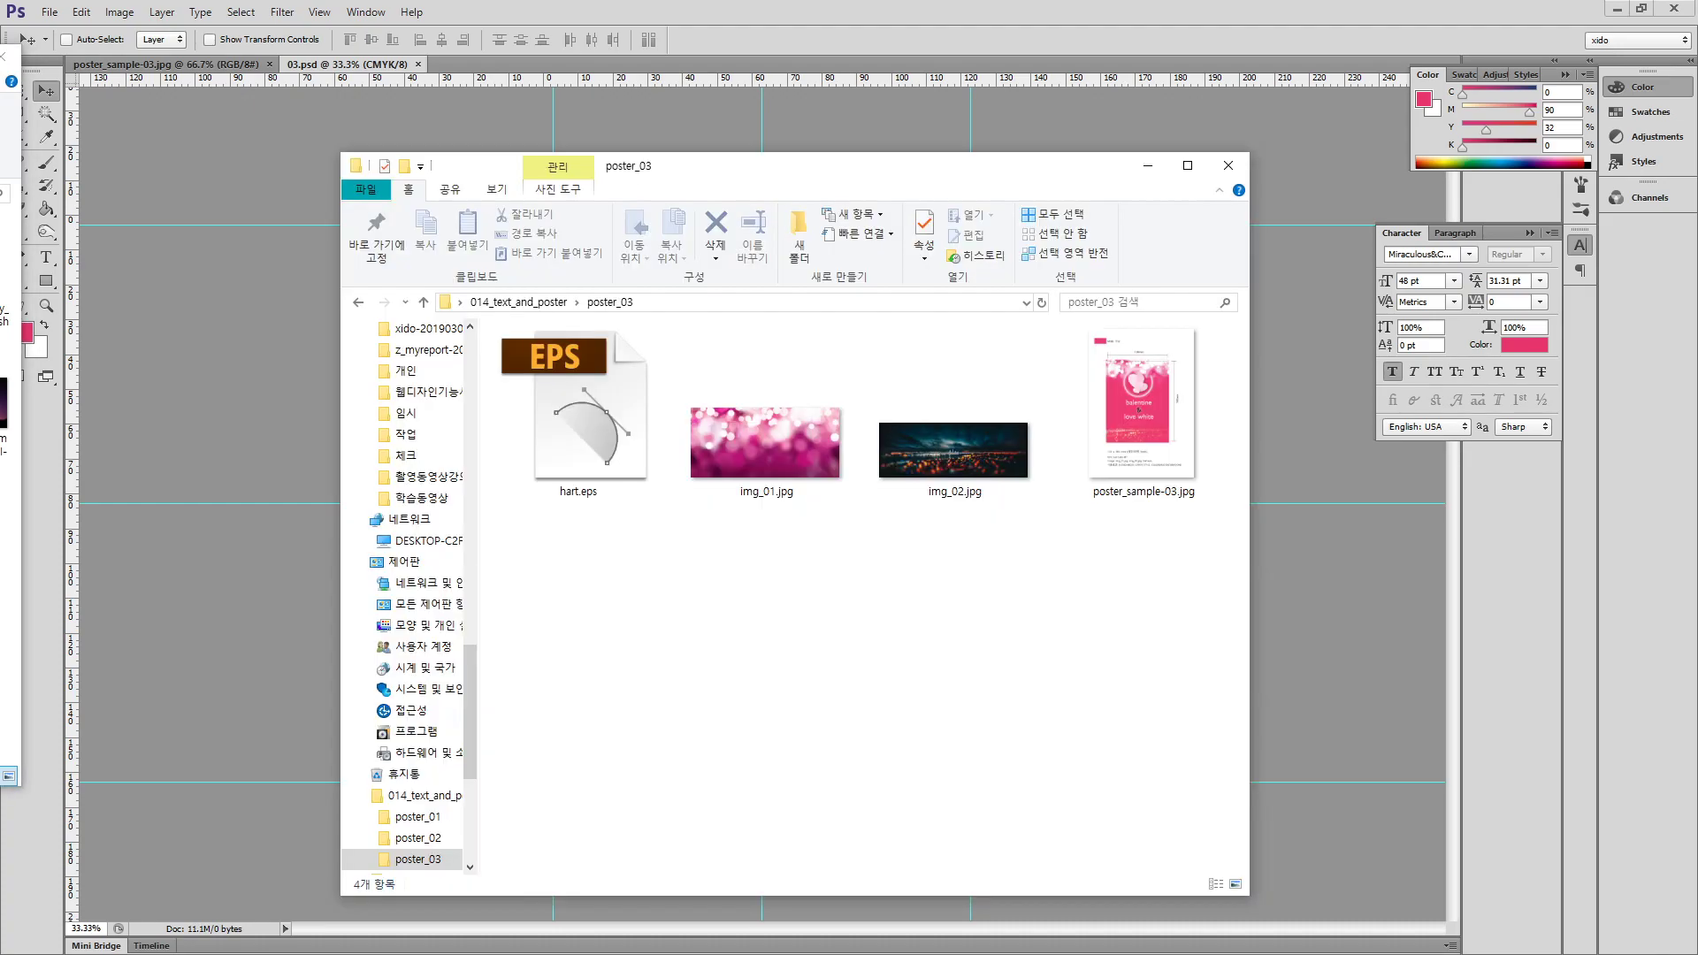
{"action": "left_click", "coordinate": [767, 444]}
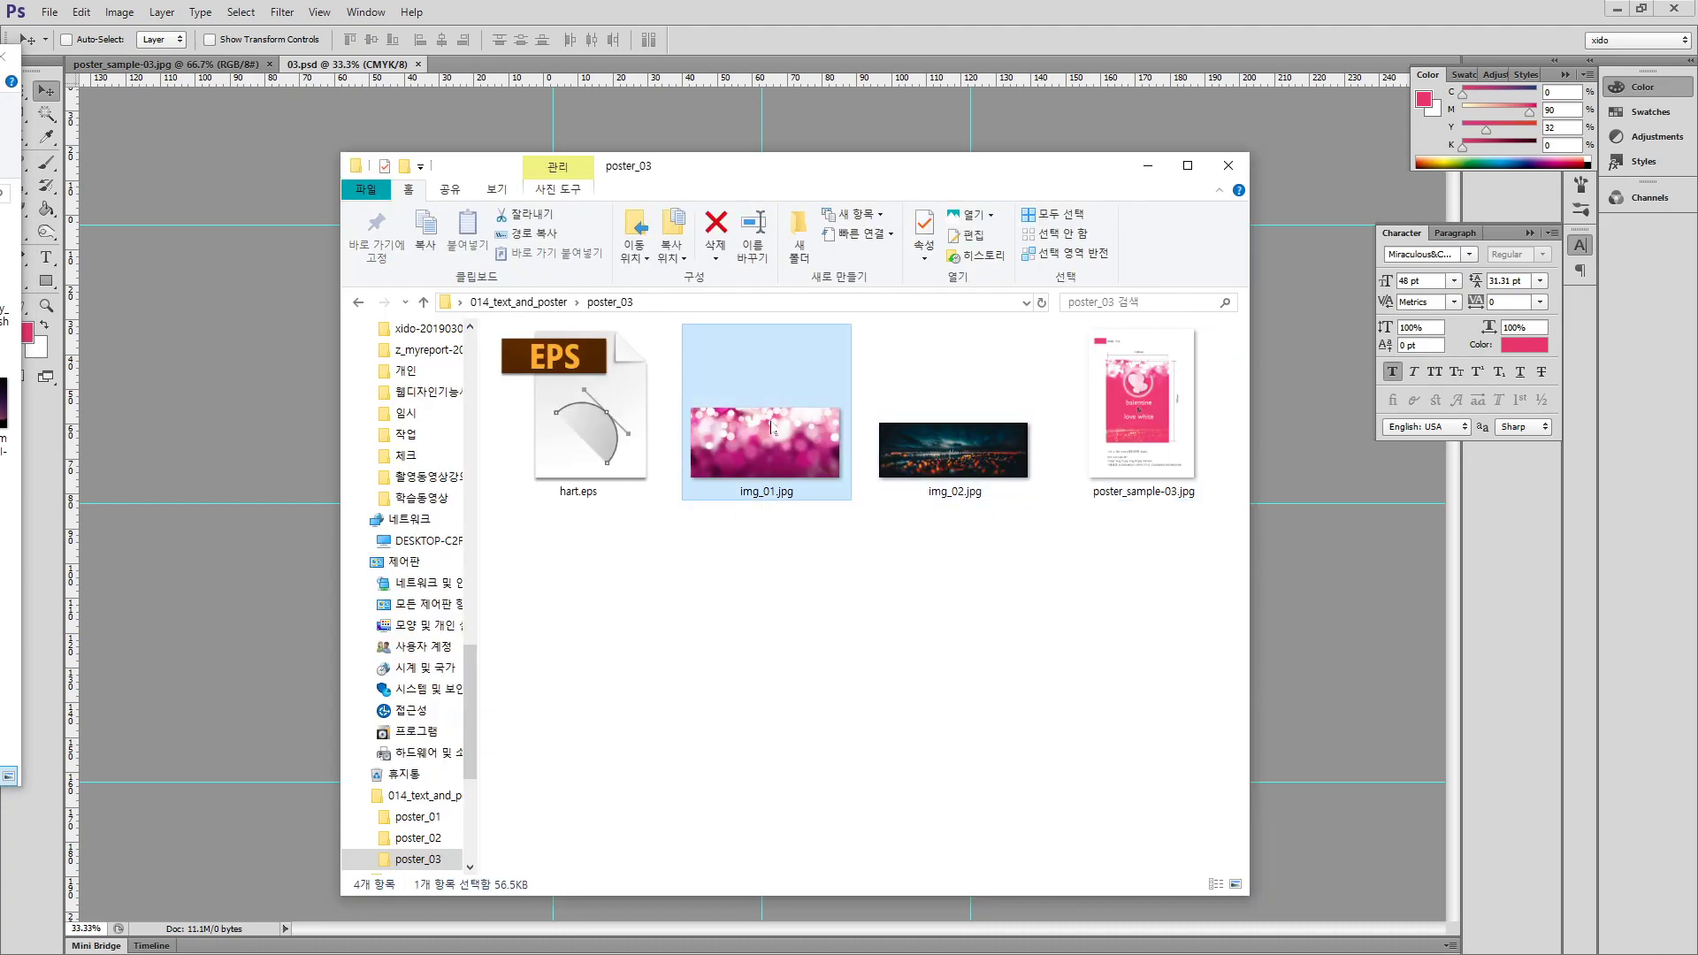
{"action": "left_click_drag", "start_coordinate": [767, 429], "coordinate": [508, 61]}
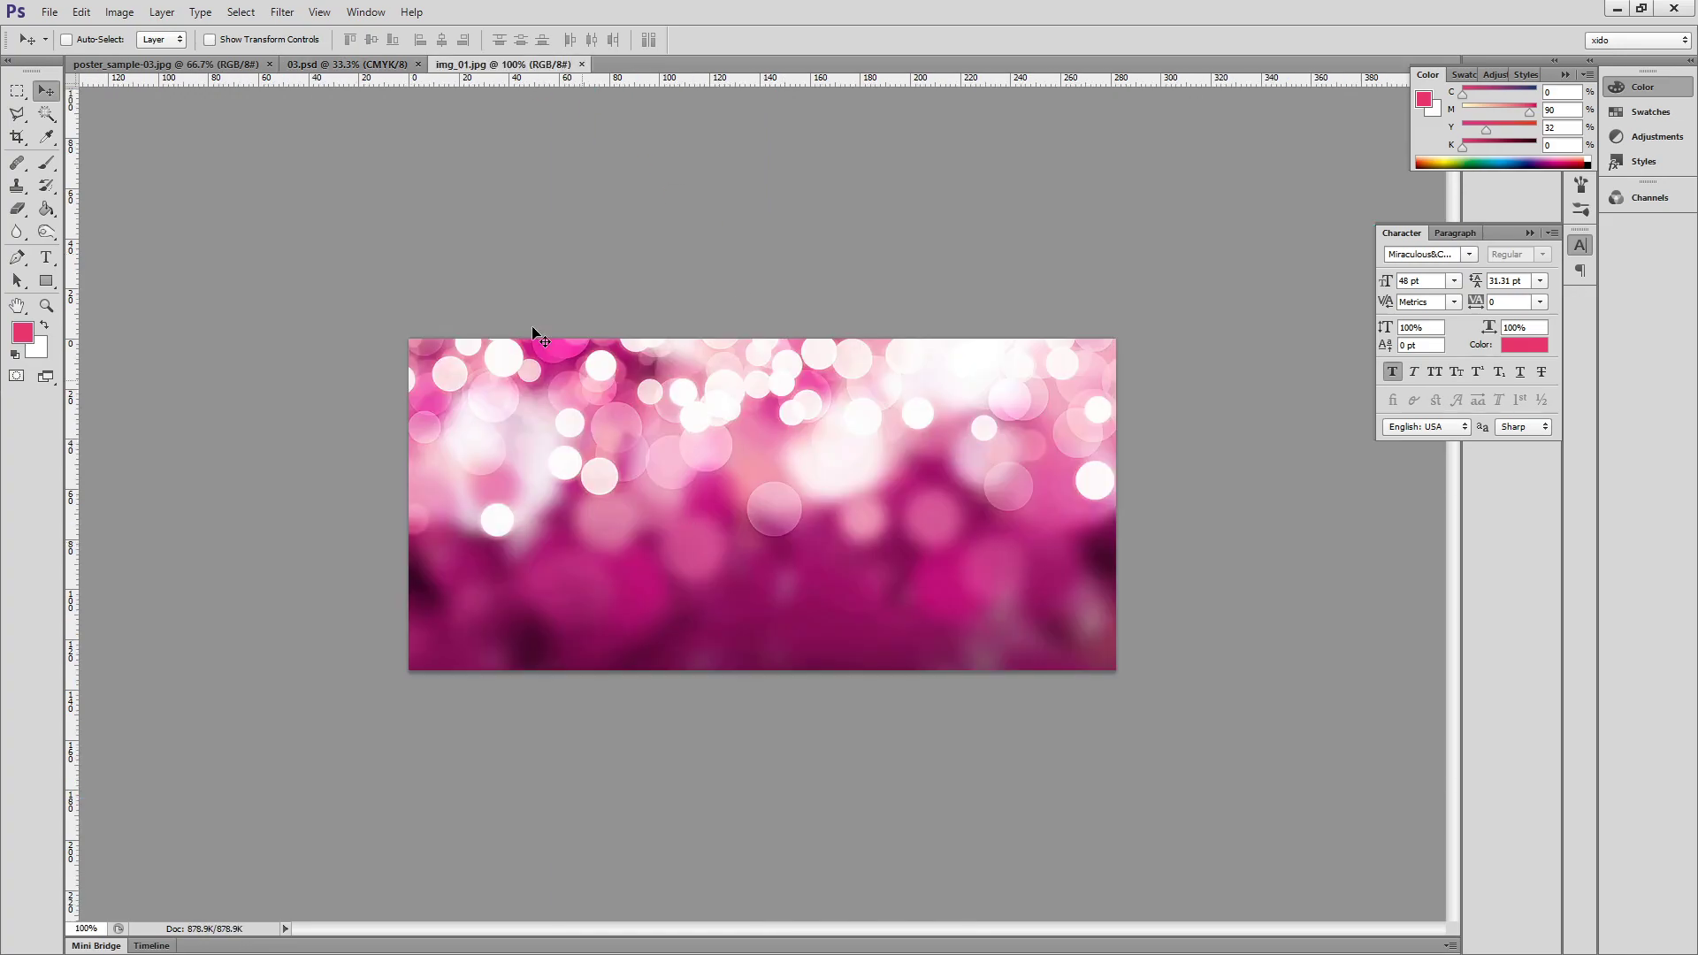
Resample img_01.jpg to a resolution of 300 pixels/inch and fit the image in view.
{"action": "left_click", "coordinate": [120, 13]}
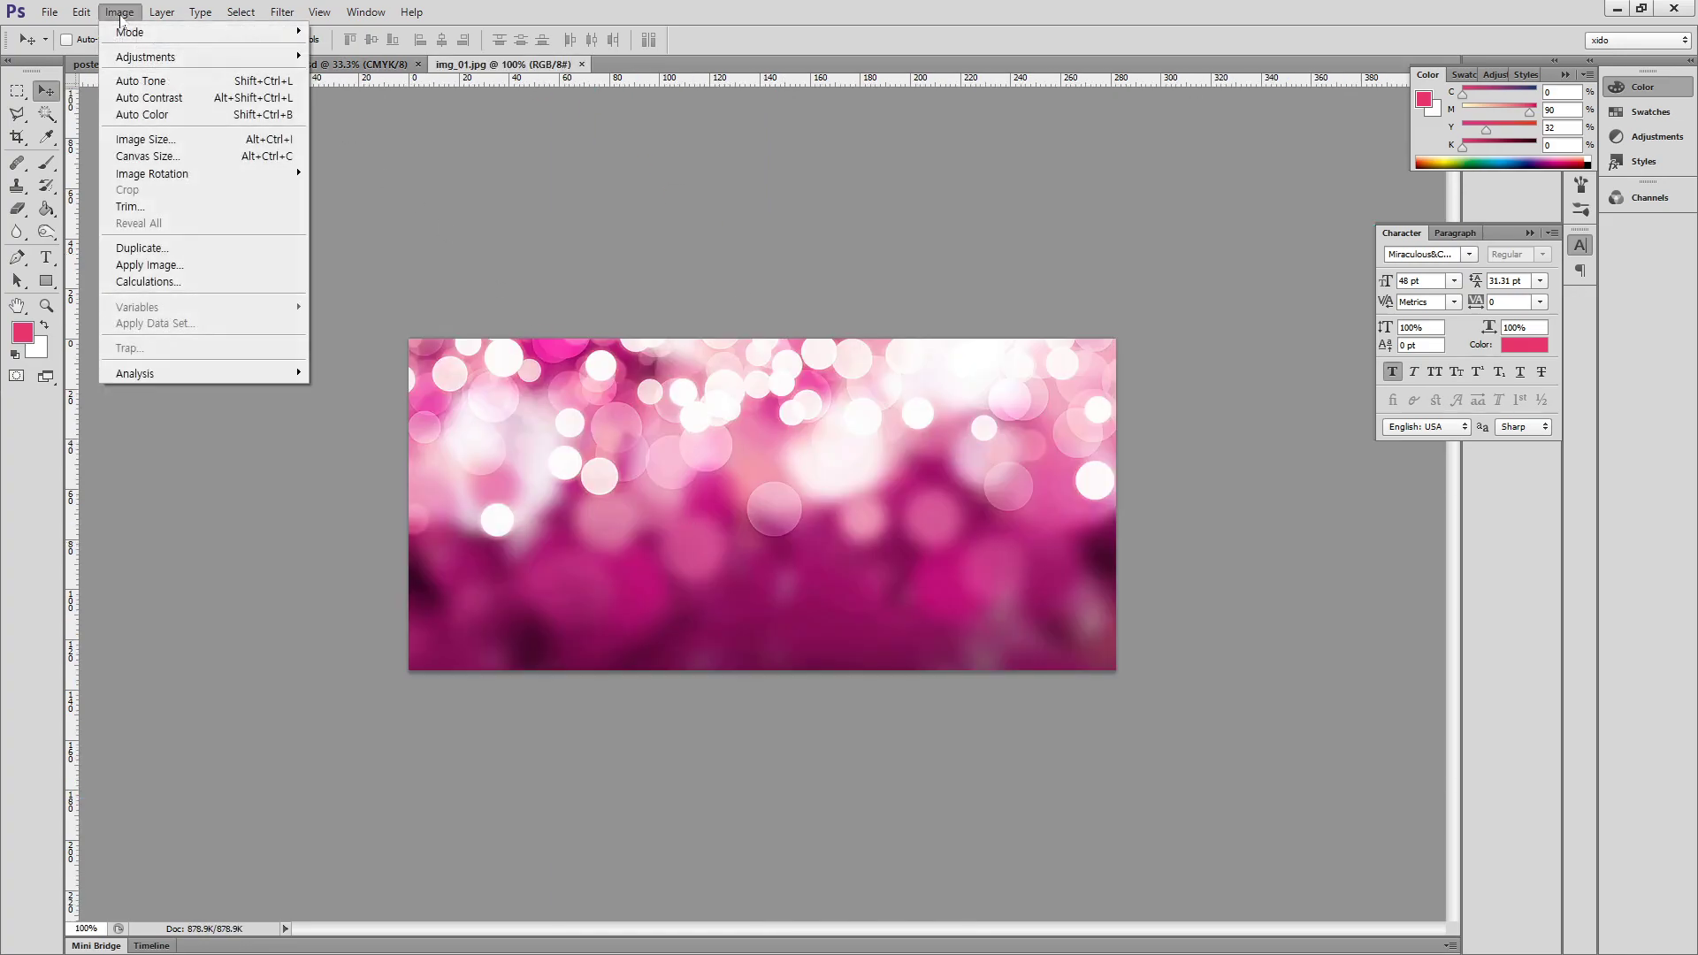
{"action": "left_click", "coordinate": [202, 139]}
{"action": "left_click_drag", "start_coordinate": [332, 309], "coordinate": [229, 304]}
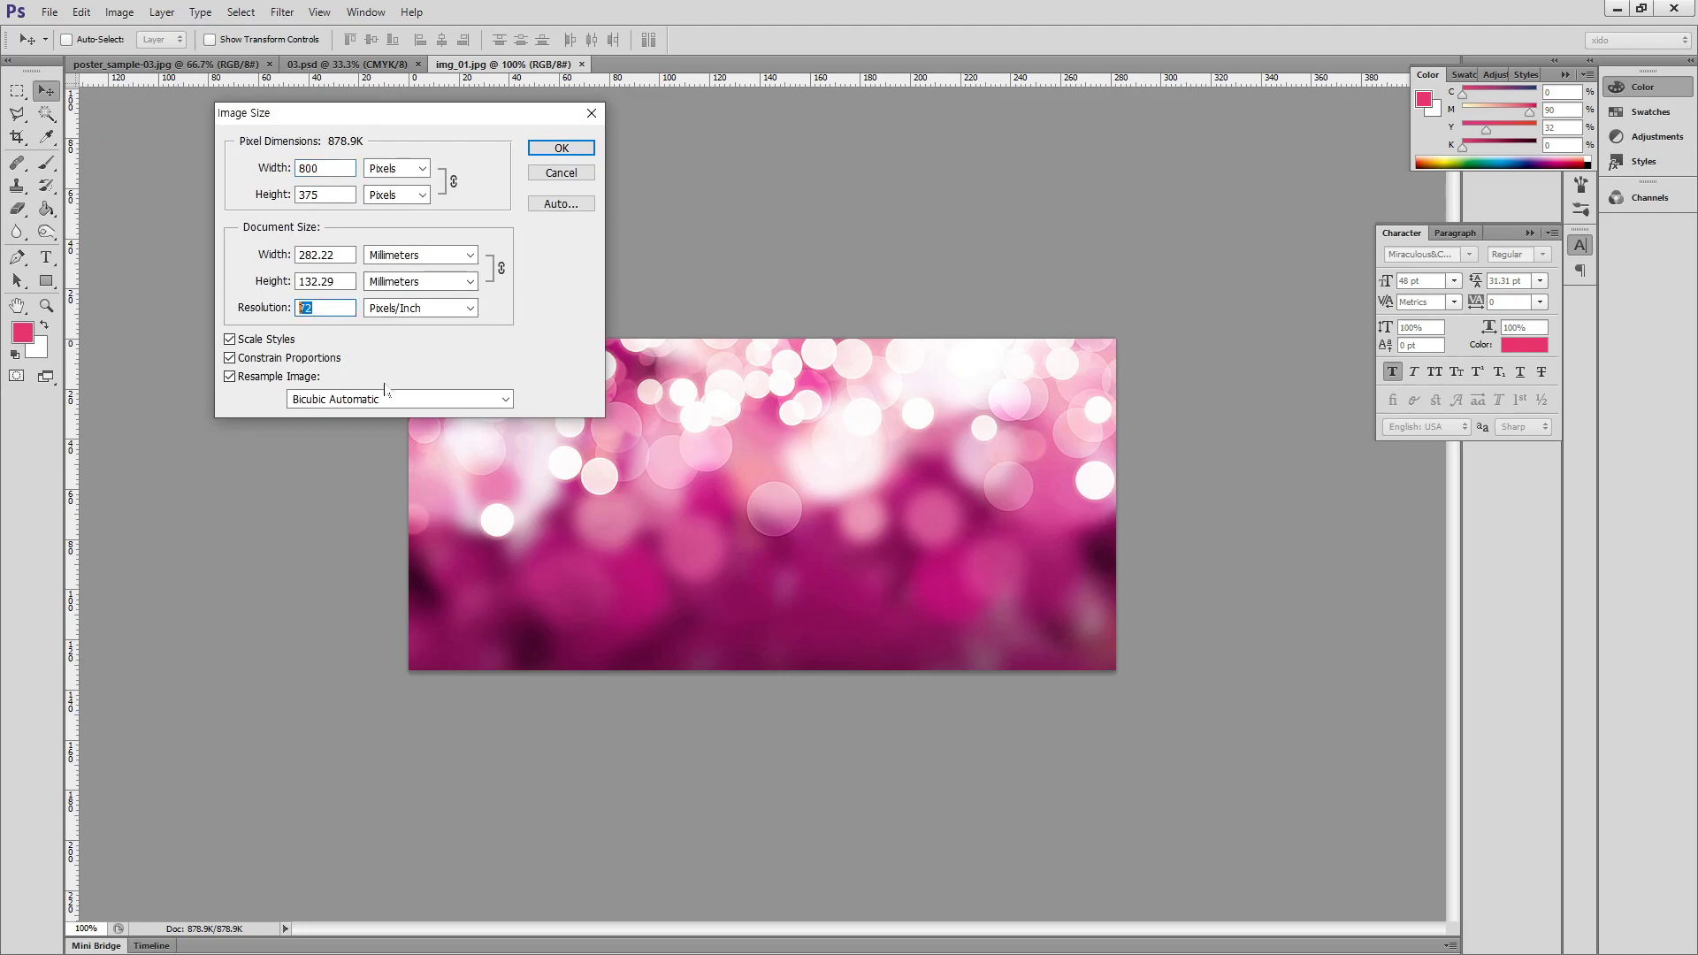
{"action": "type", "text": "300"}
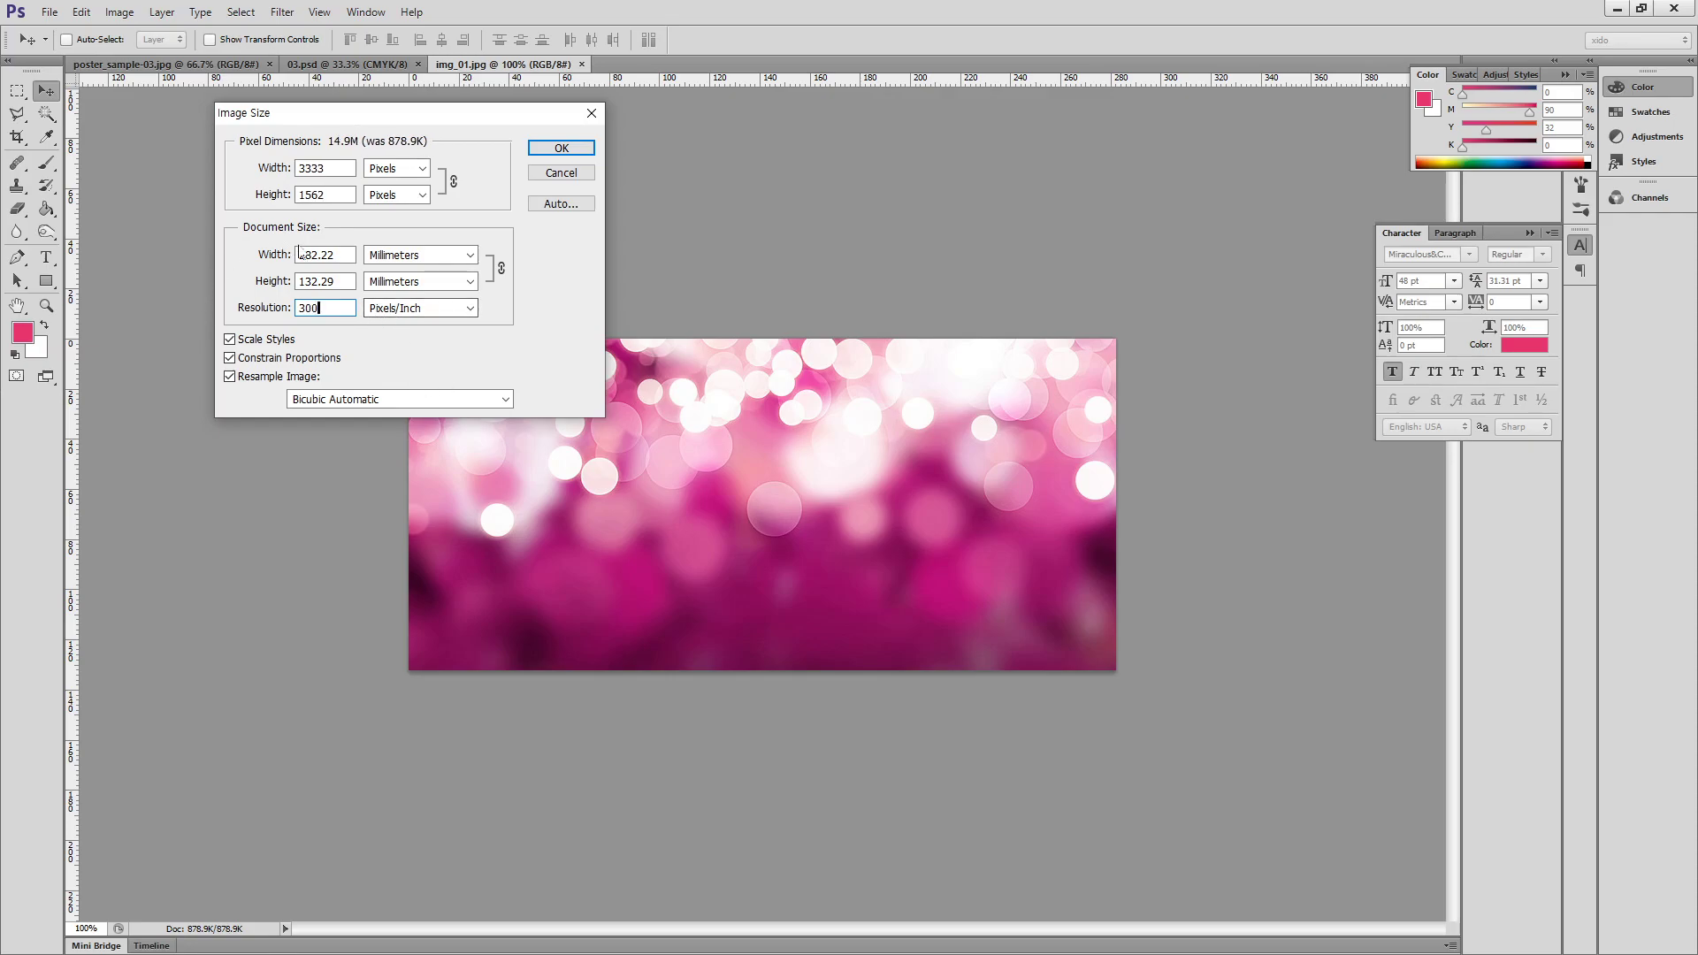
{"action": "left_click", "coordinate": [559, 149]}
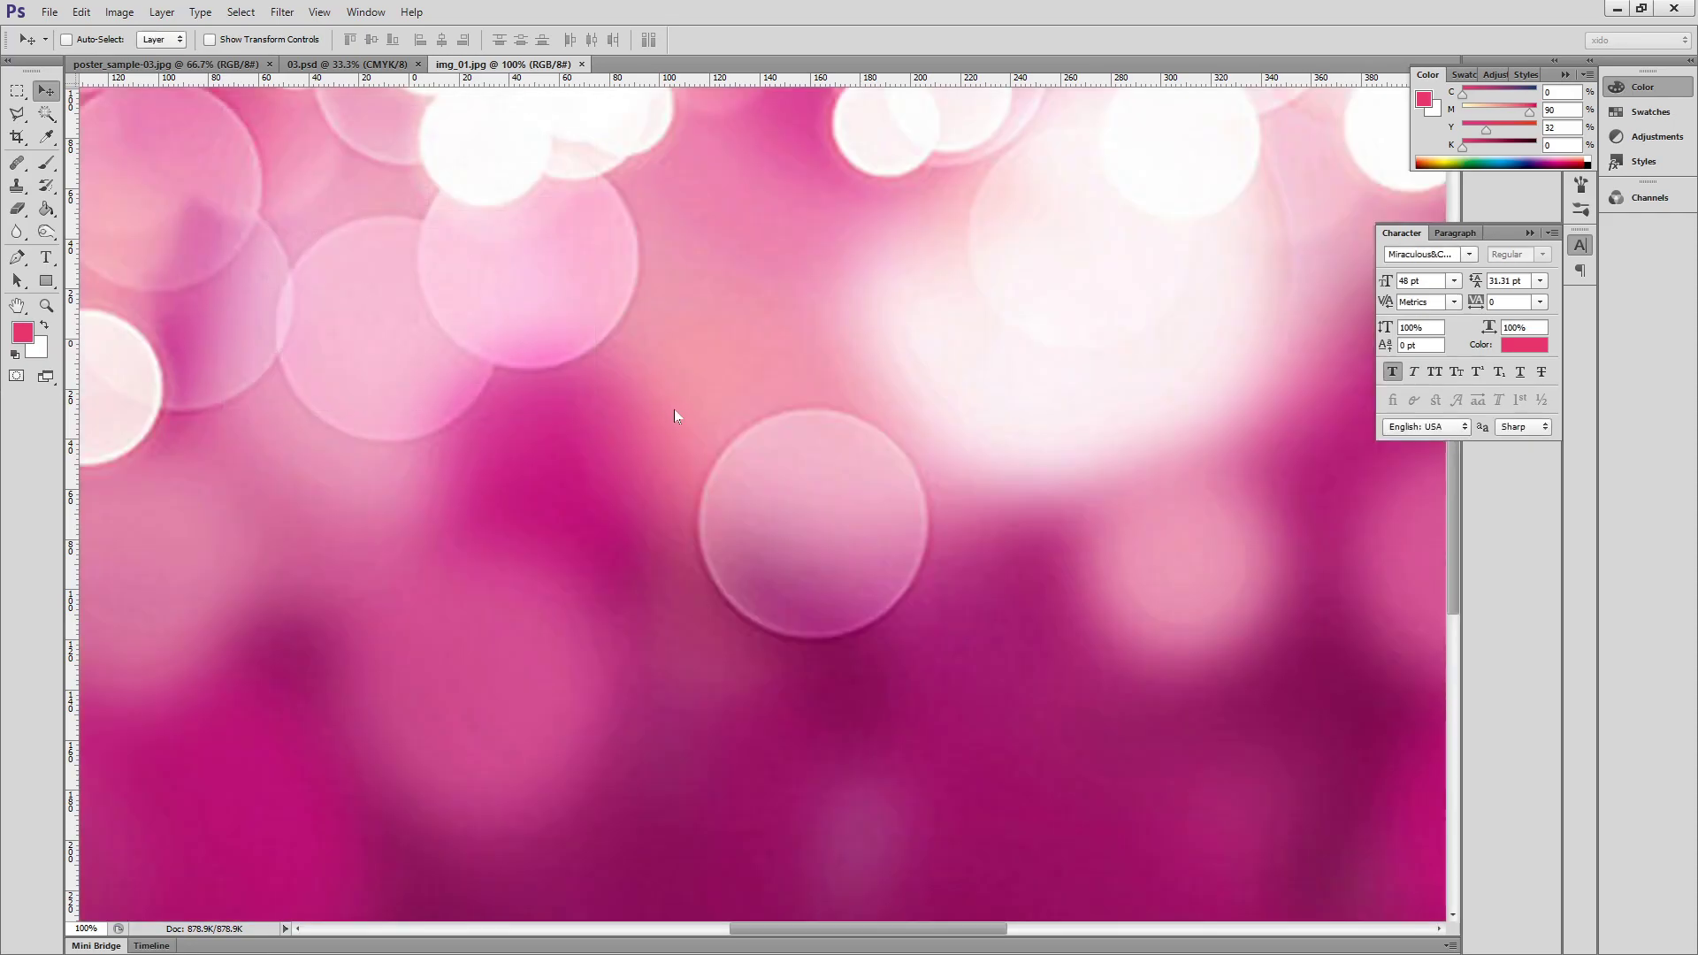
{"action": "key", "text": "ctrl+0"}
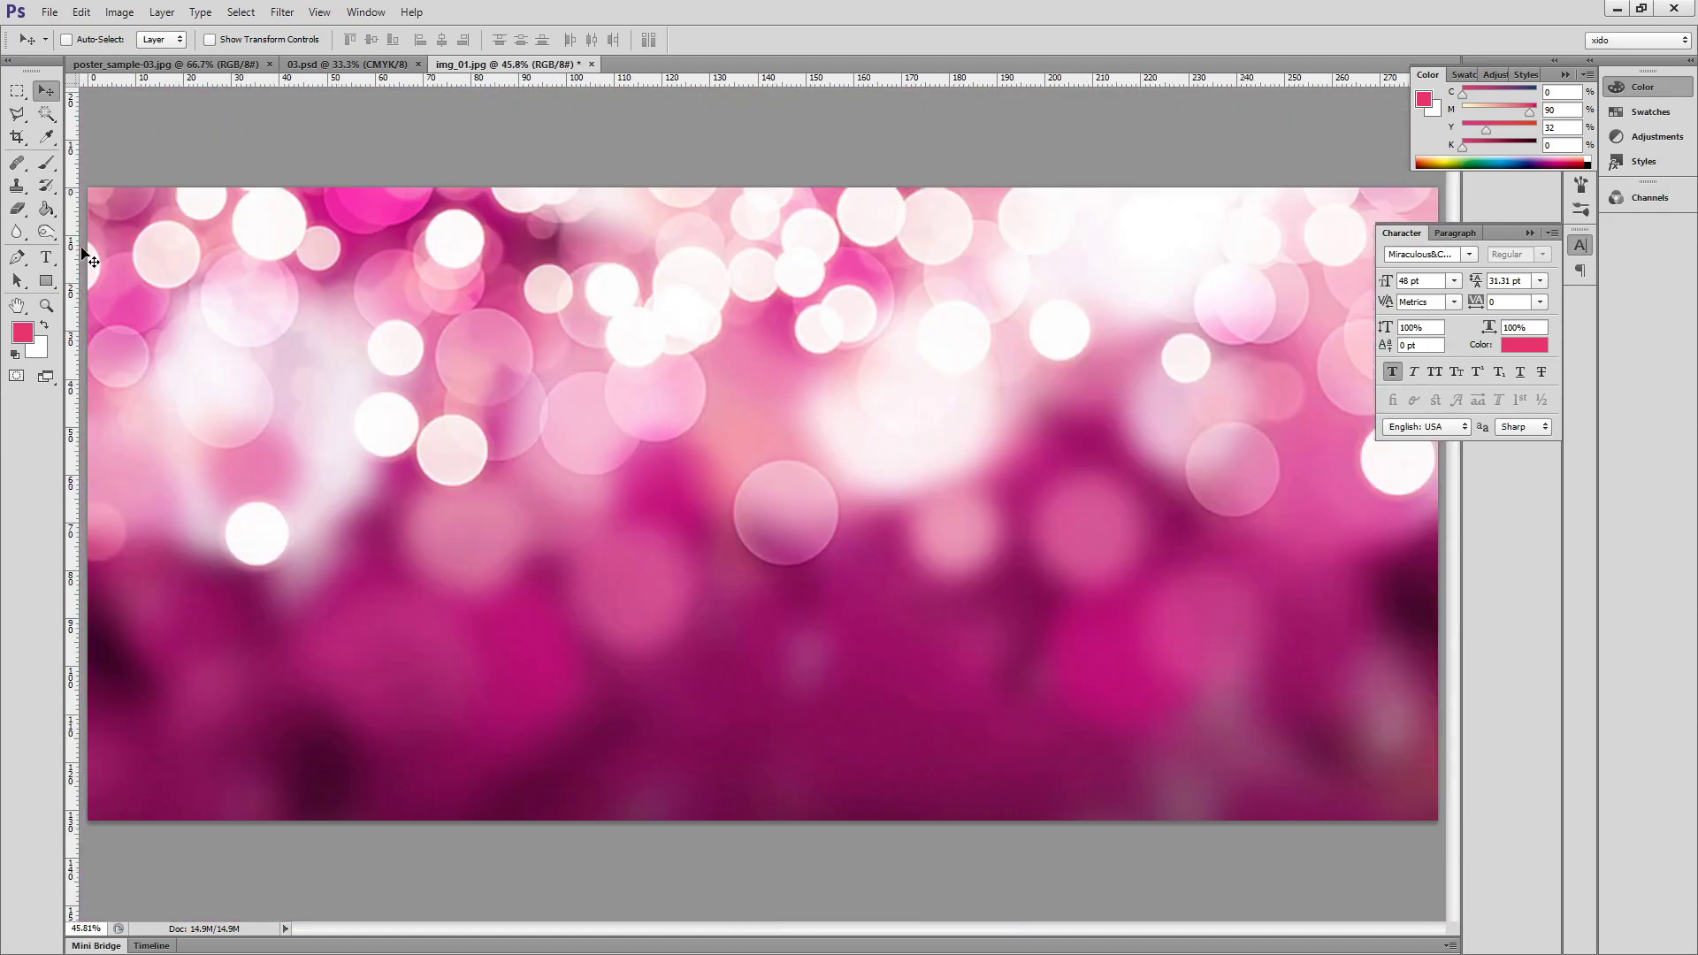
Copy the bokeh image into 03.psd and scale it proportionally to span the poster's full width at its upper edge.
{"action": "left_click_drag", "start_coordinate": [317, 66], "coordinate": [662, 240]}
{"action": "key", "text": "ctrl+t"}
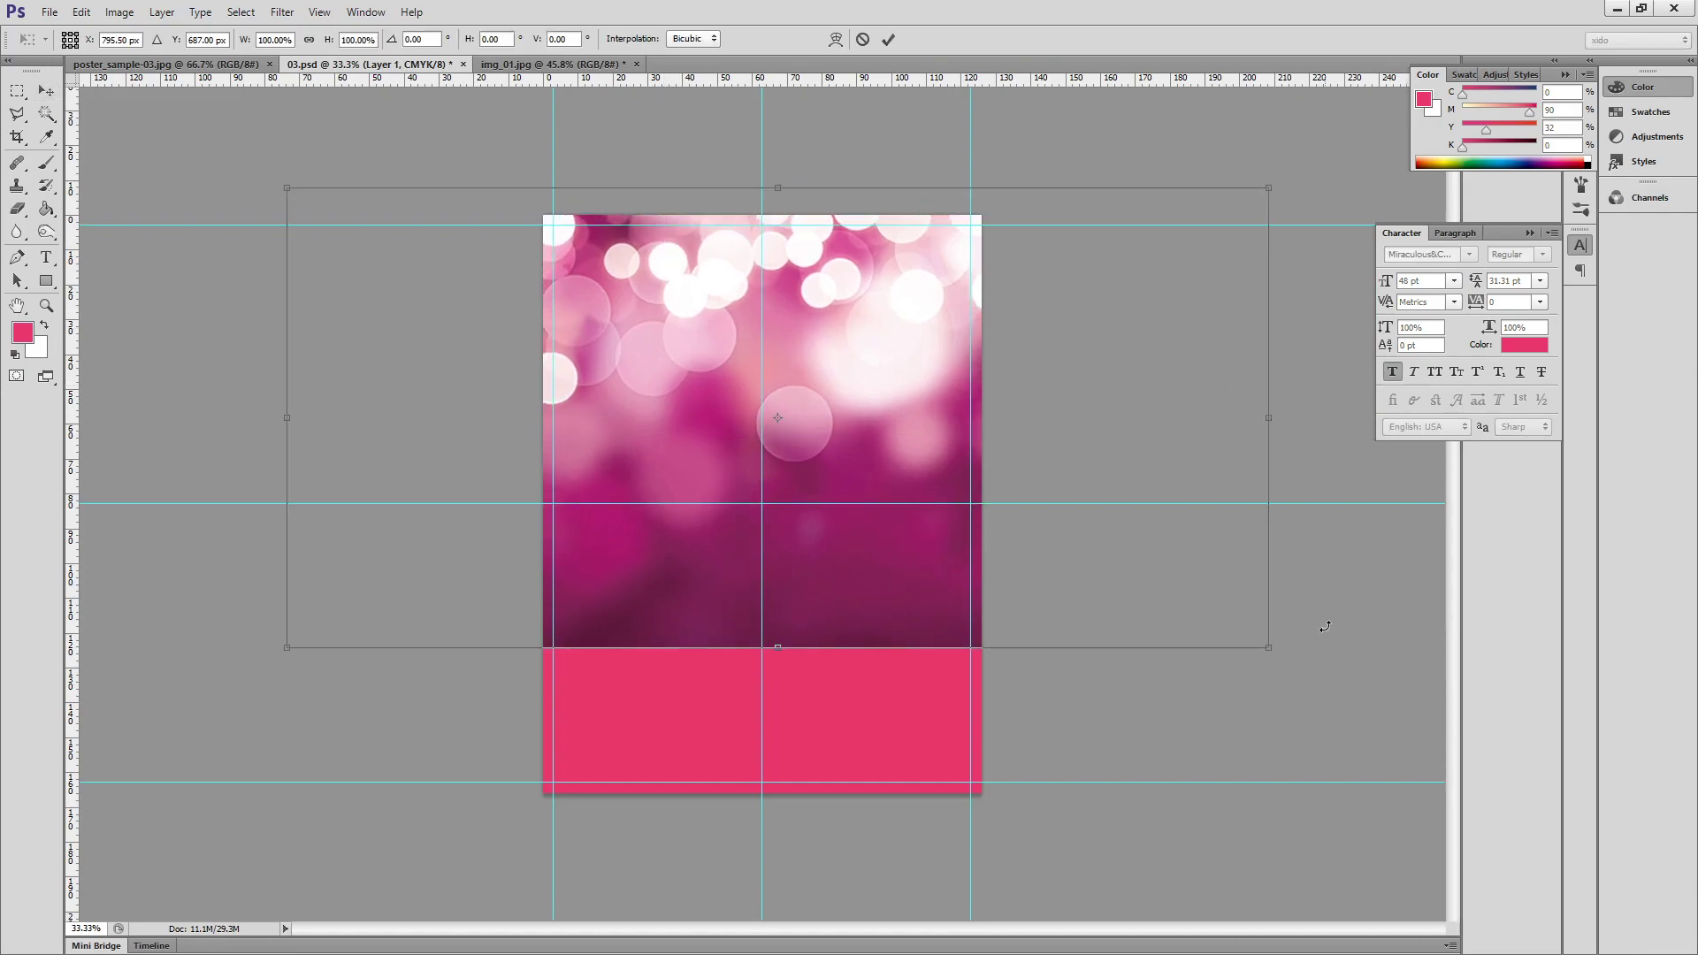
{"action": "left_click_drag", "start_coordinate": [1268, 619], "coordinate": [1024, 535]}
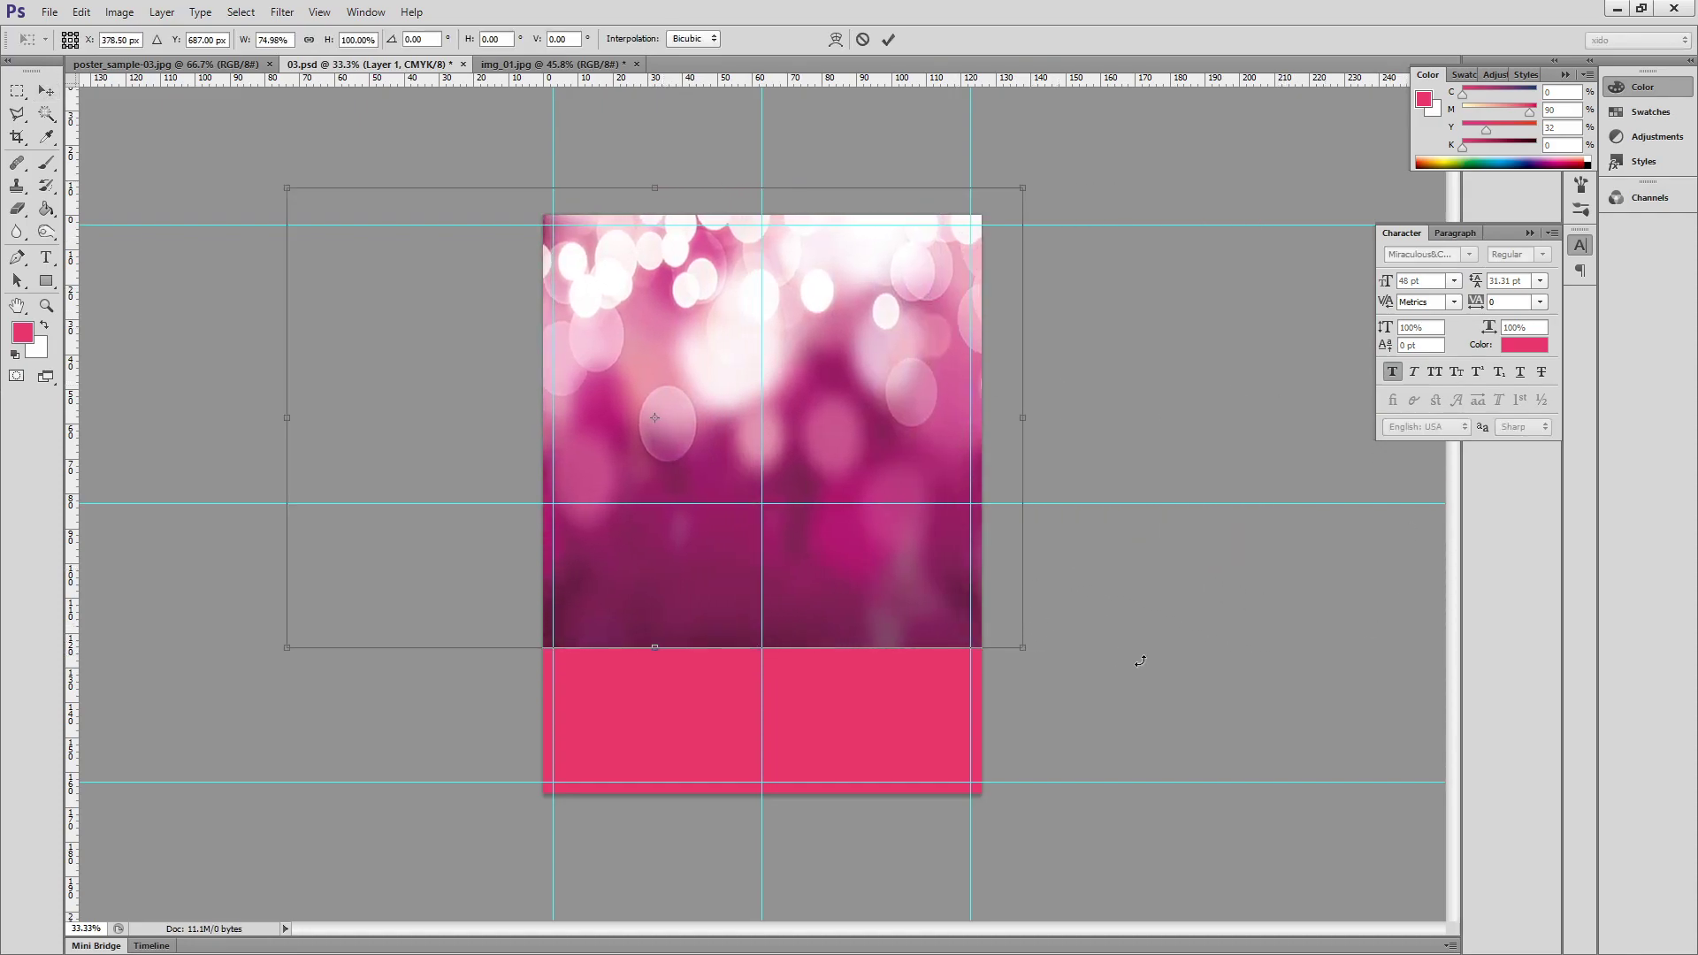
{"action": "key", "text": "ctrl+z"}
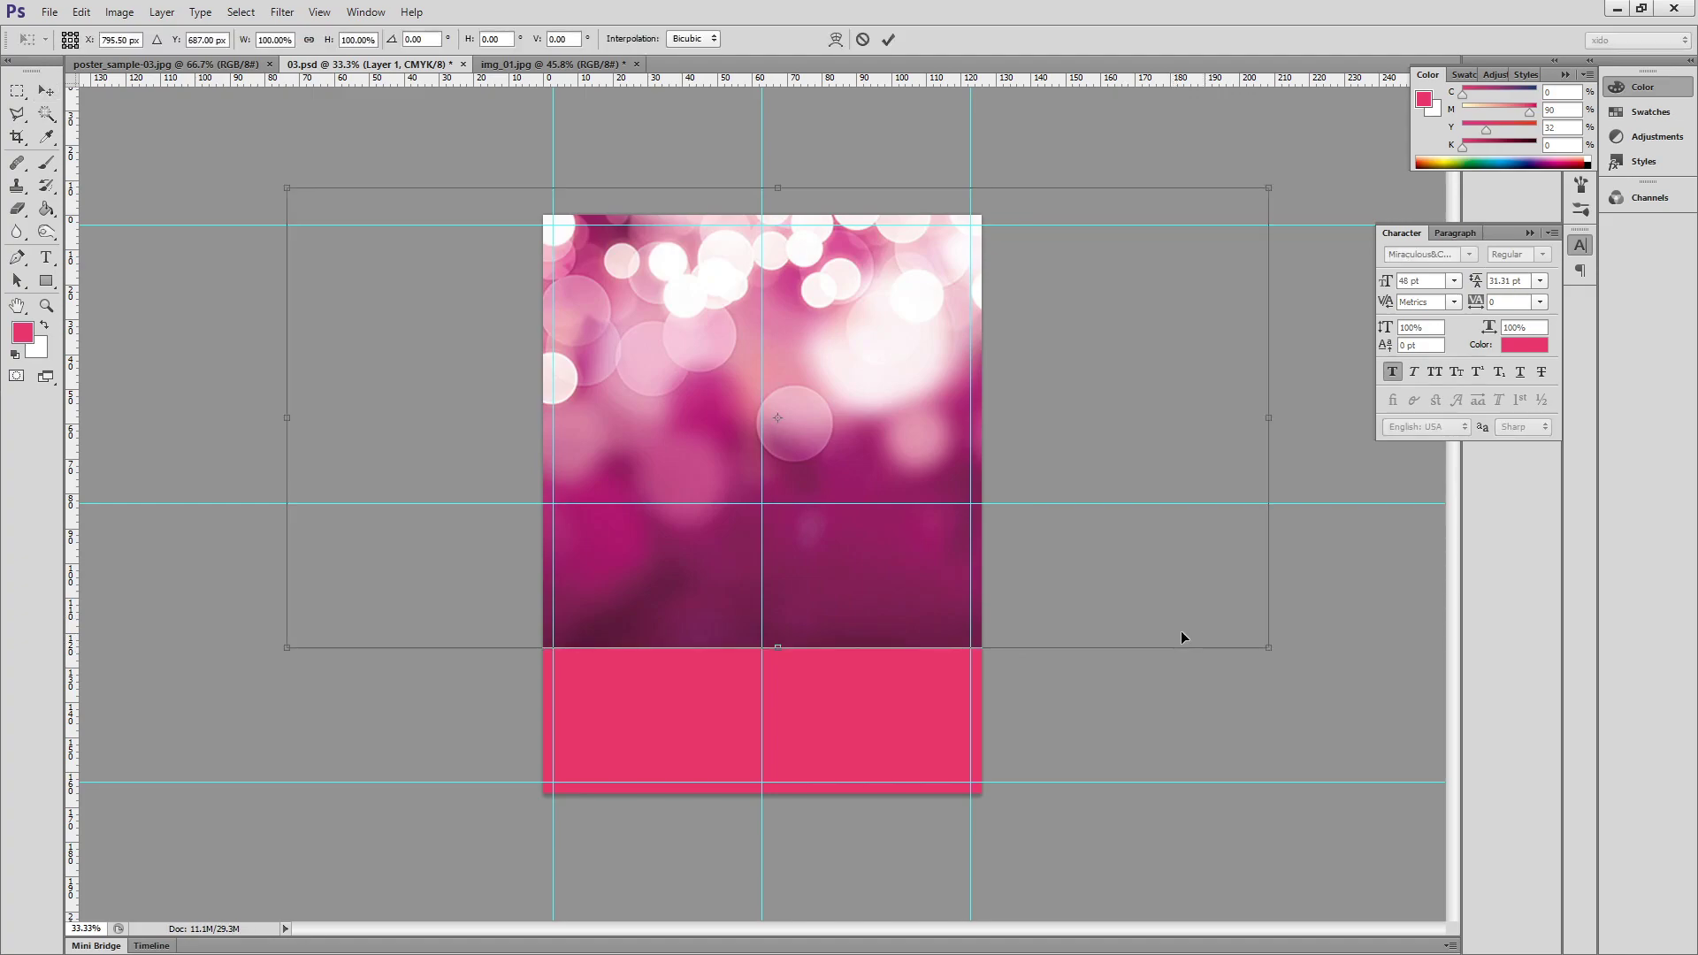
{"action": "left_click_drag", "start_coordinate": [1269, 648], "coordinate": [964, 529]}
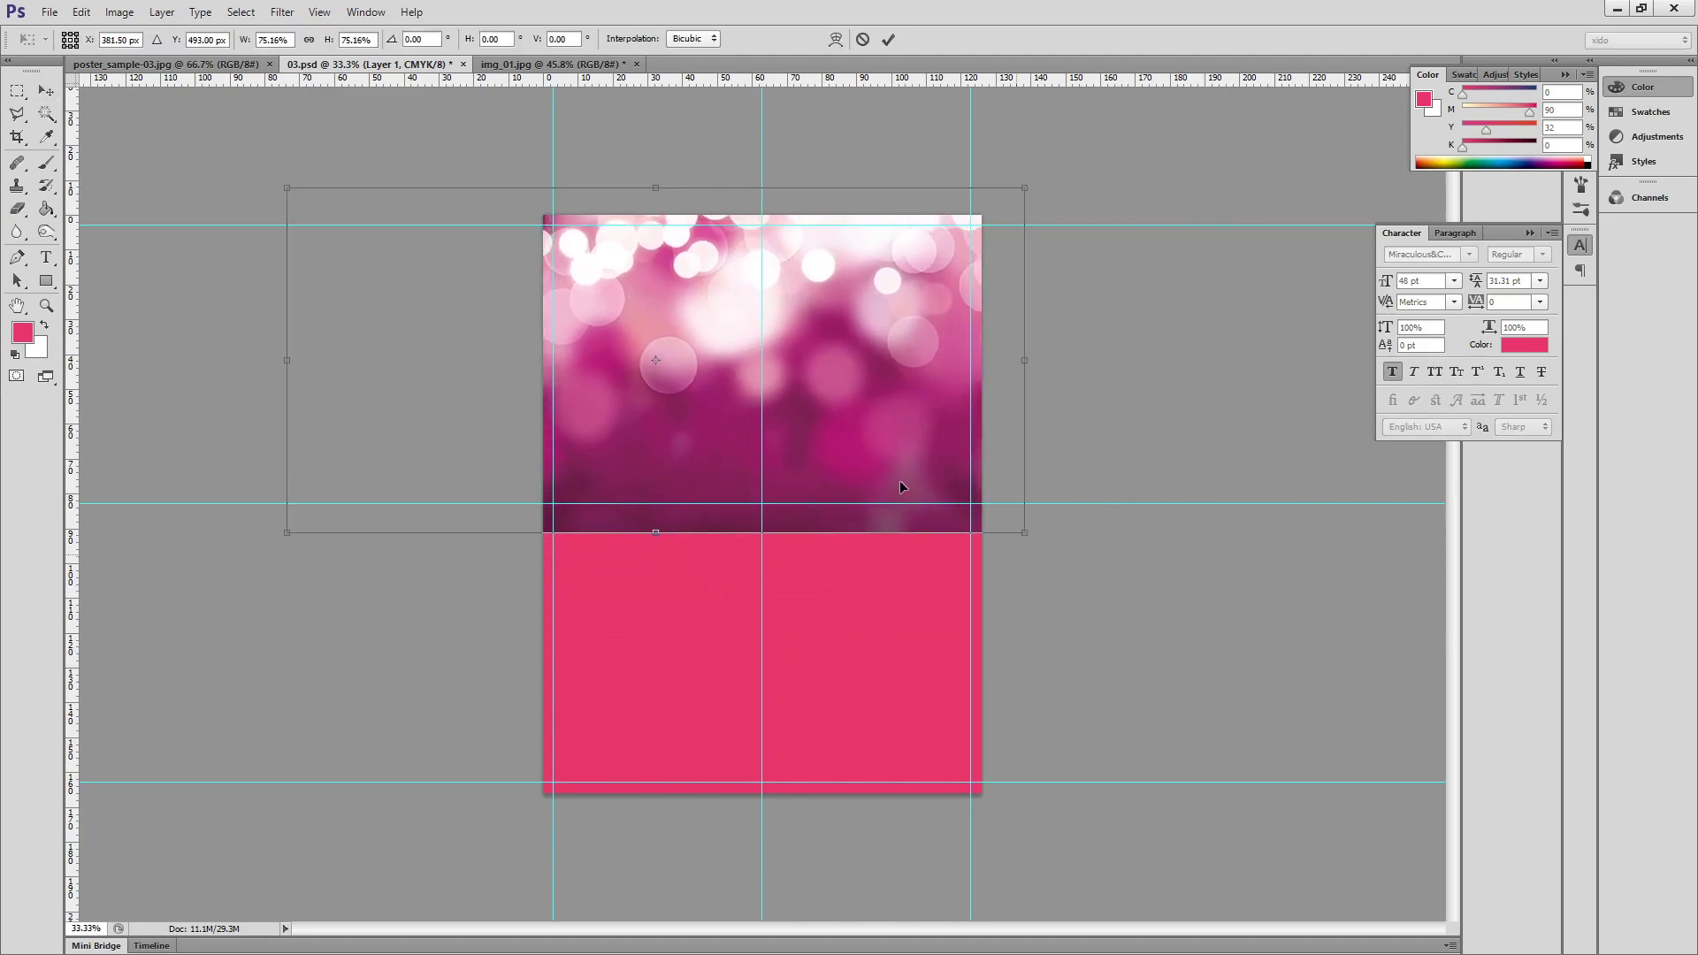
{"action": "left_click_drag", "start_coordinate": [286, 187], "coordinate": [466, 275]}
{"action": "left_click_drag", "start_coordinate": [643, 374], "coordinate": [653, 320]}
{"action": "key", "text": "Return"}
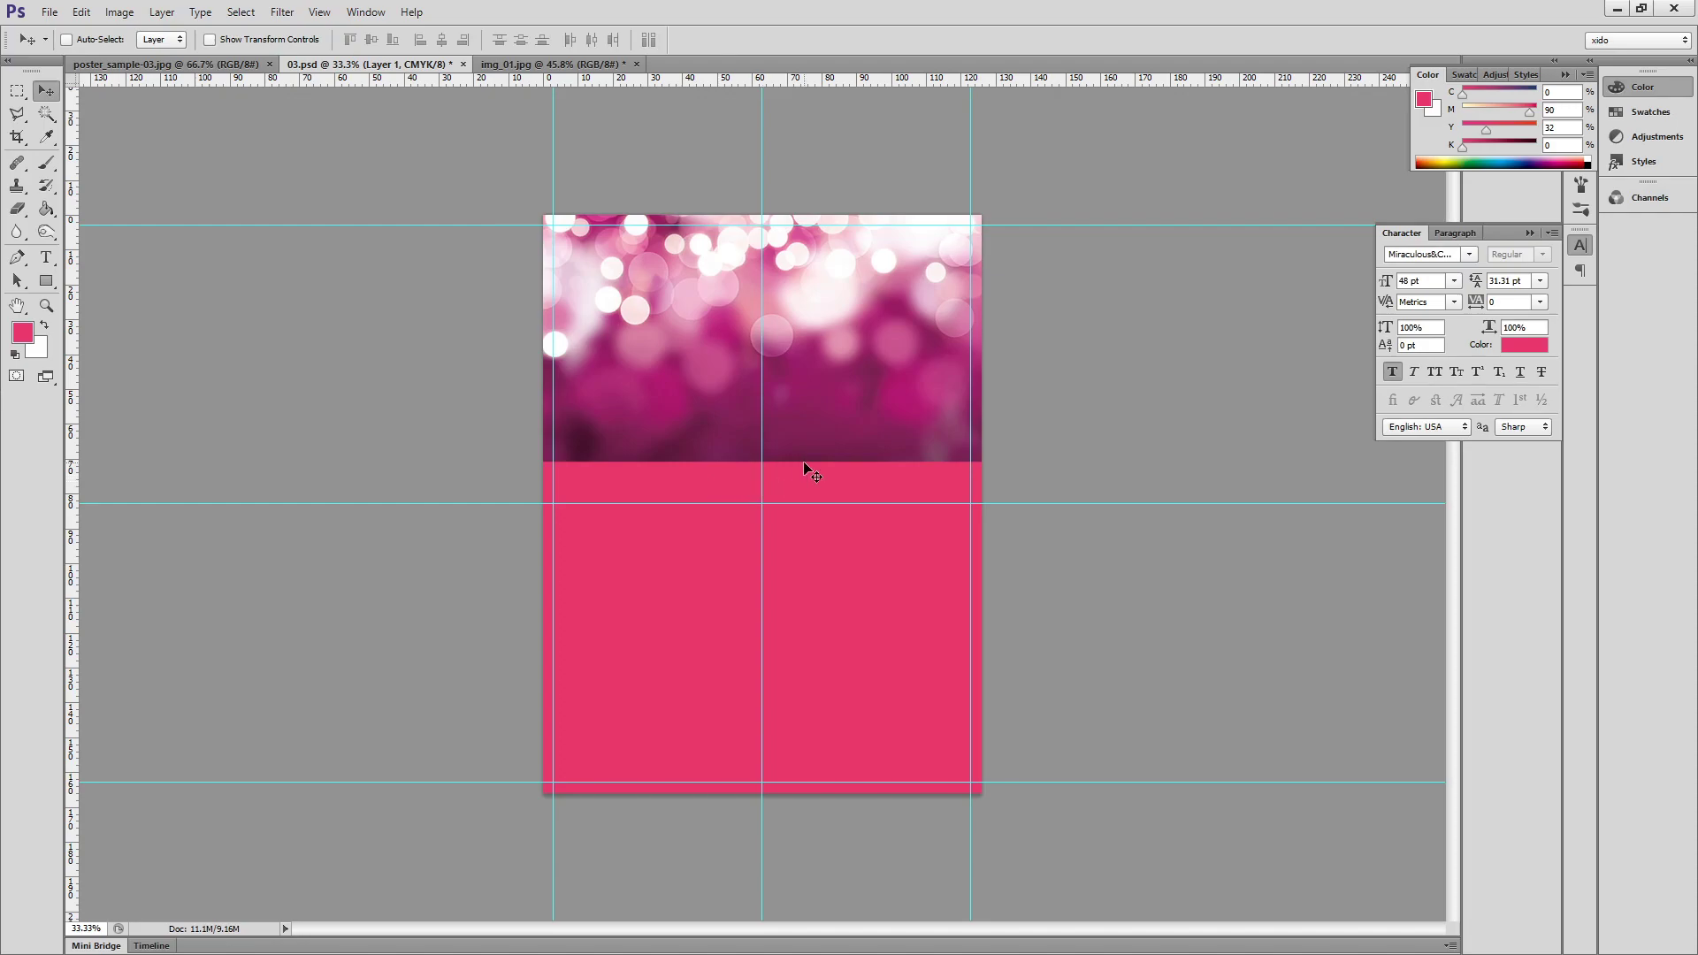
Compare with the sample poster and try Hue/Saturation on the bokeh layer with hue +59 and saturation +2, discarding the adjustment.
{"action": "left_click", "coordinate": [238, 65]}
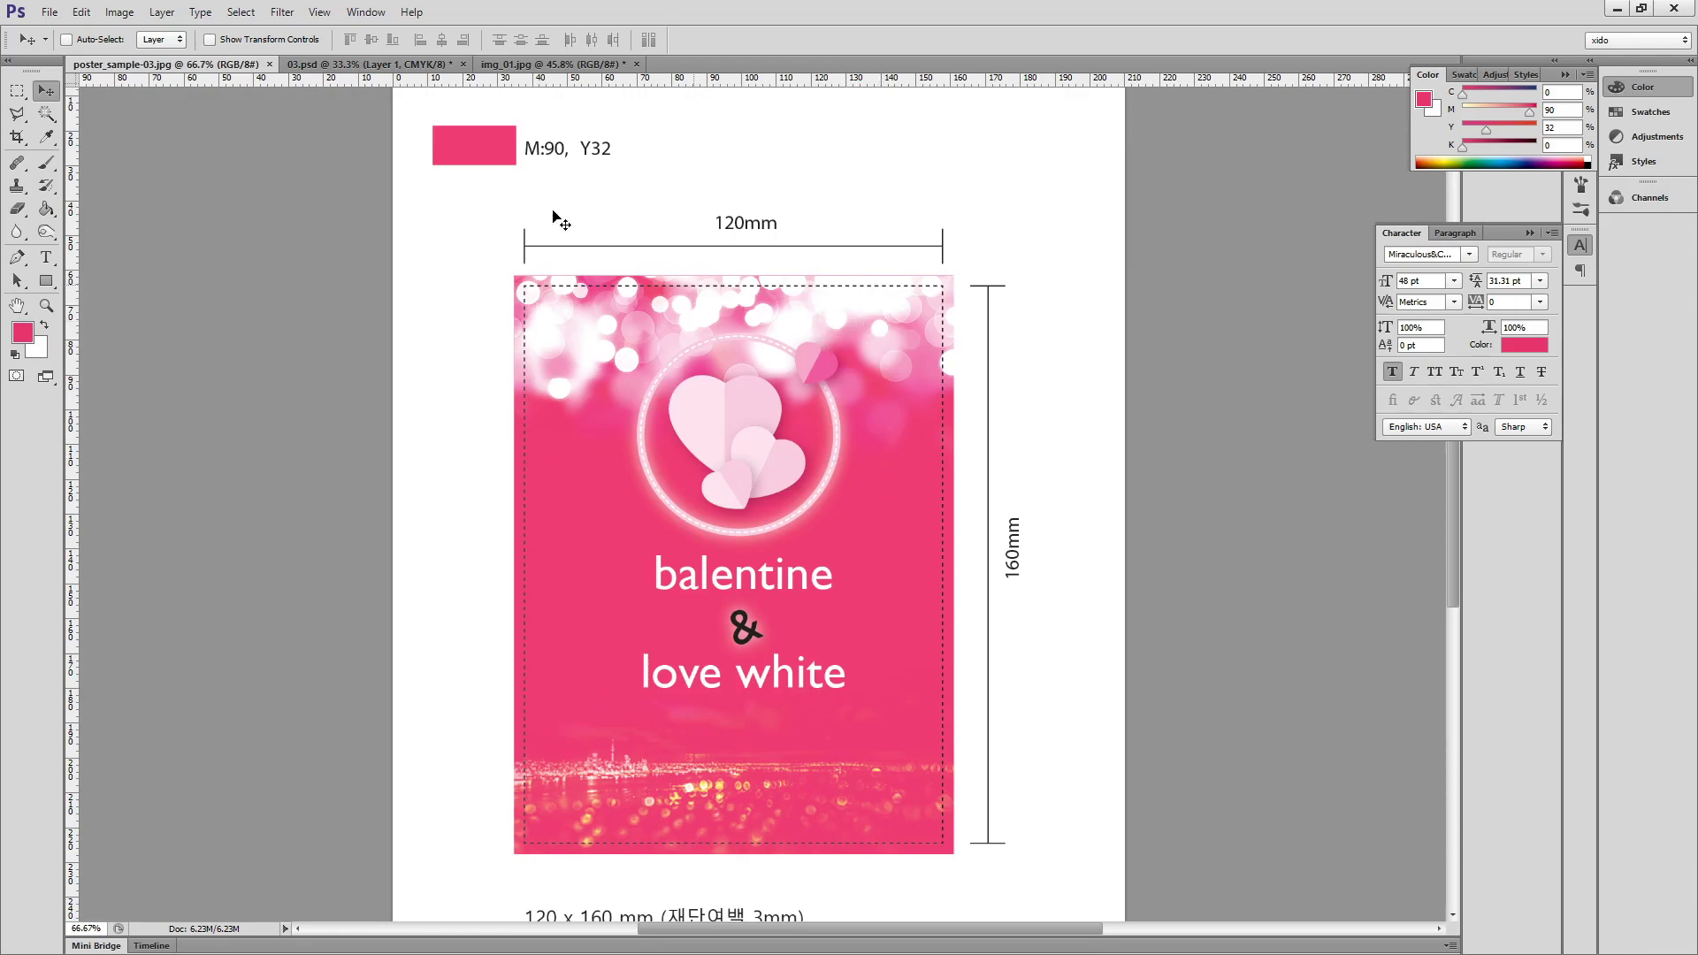
{"action": "left_click", "coordinate": [403, 66]}
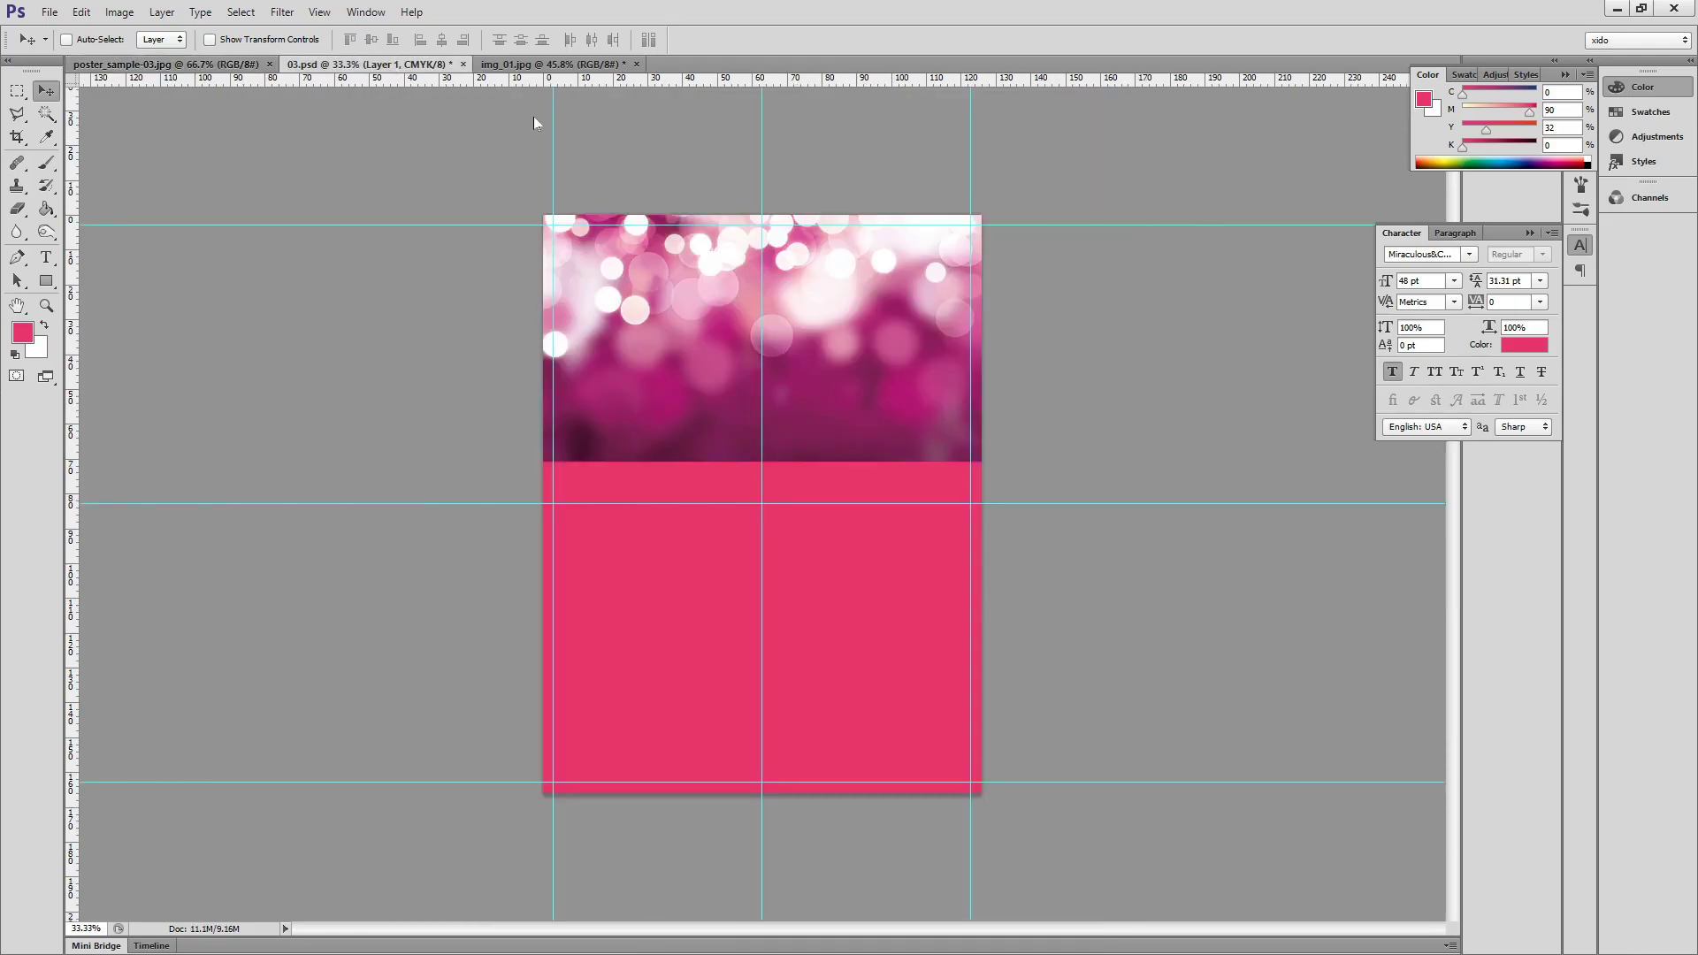
{"action": "left_click", "coordinate": [119, 13]}
{"action": "mouse_move", "coordinate": [138, 57]}
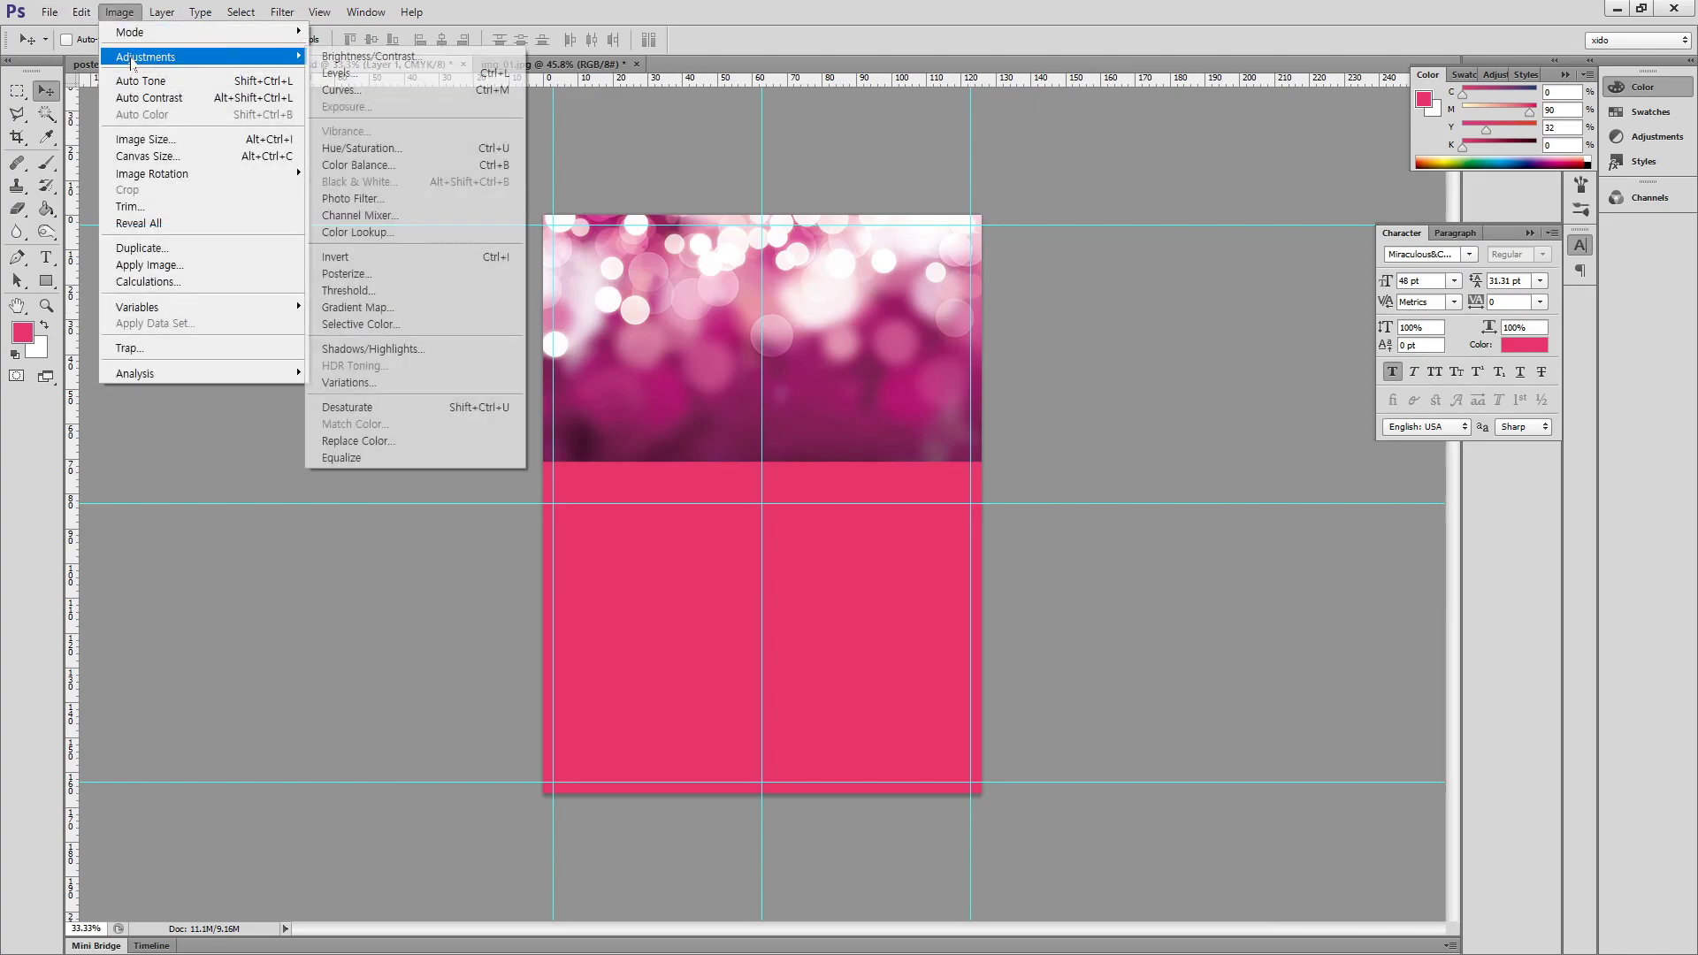
{"action": "left_click", "coordinate": [424, 149]}
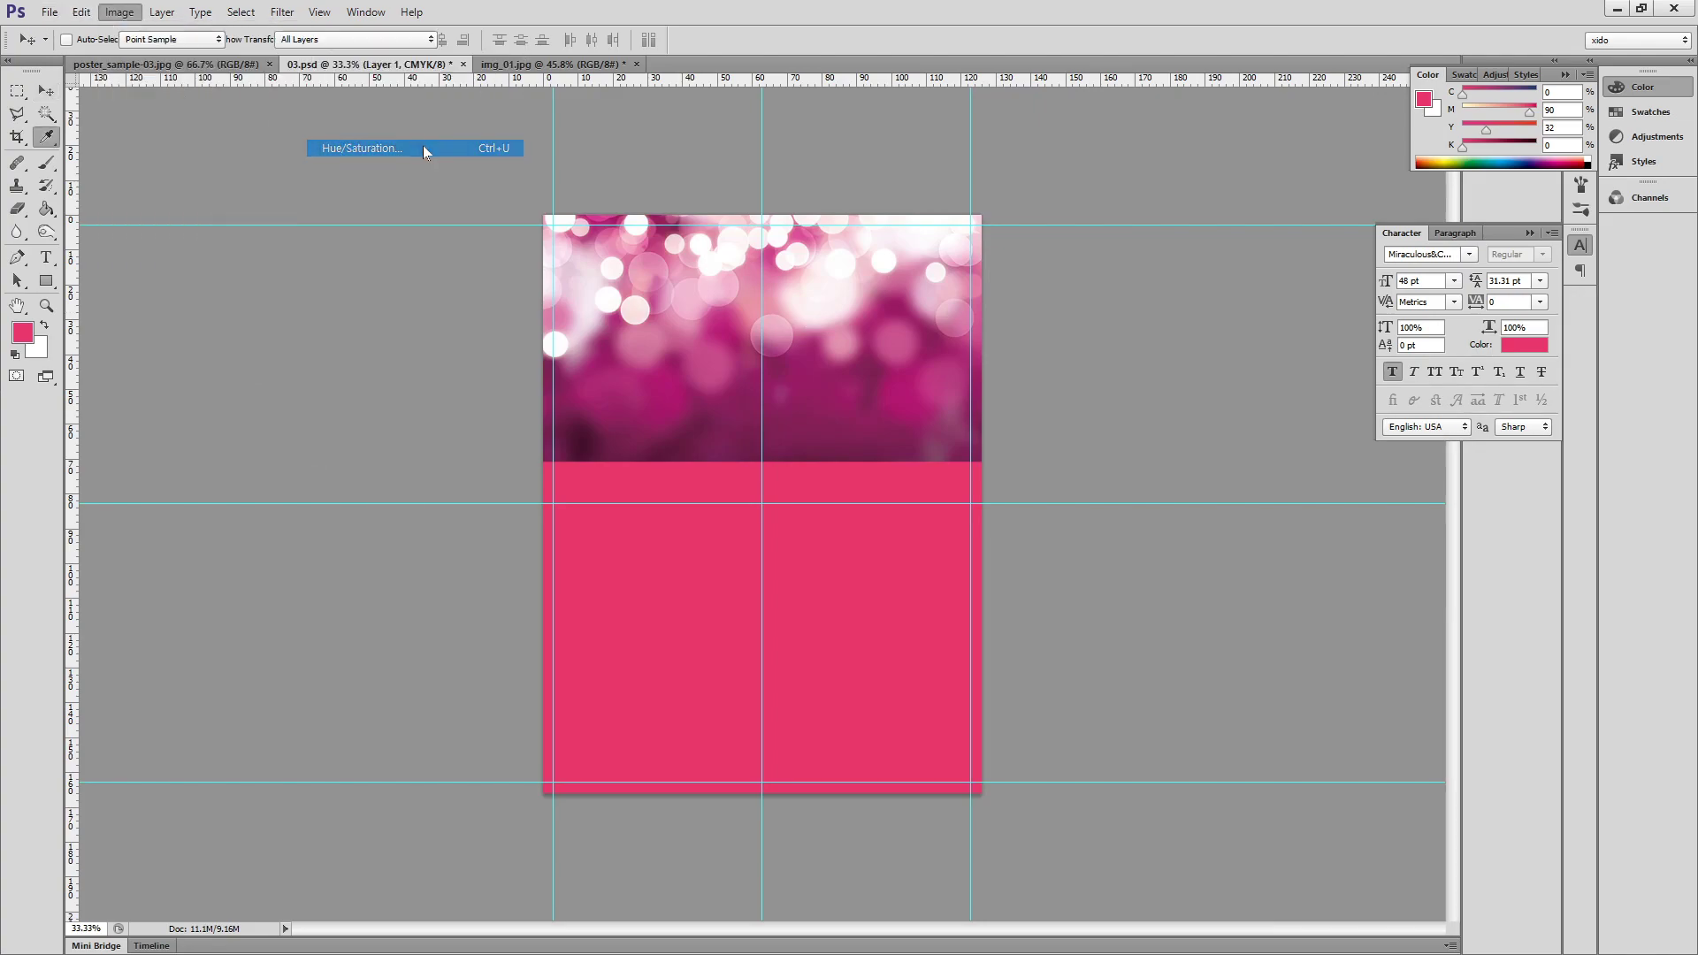
{"action": "left_click_drag", "start_coordinate": [1169, 466], "coordinate": [1213, 424]}
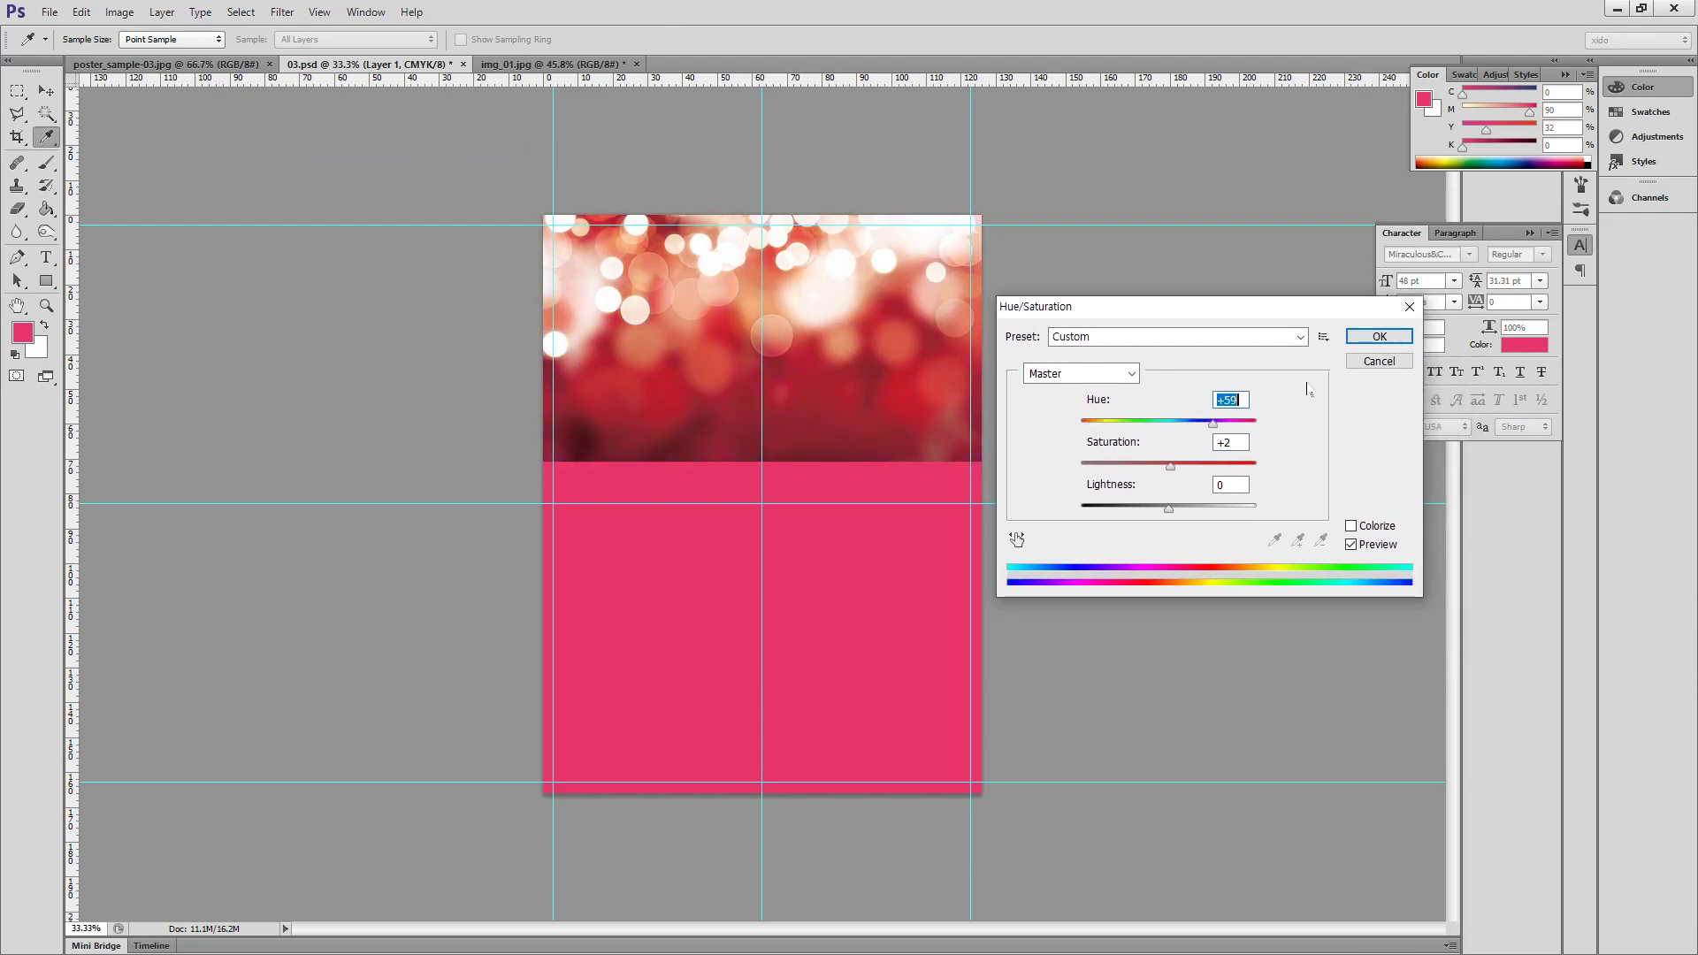
{"action": "left_click", "coordinate": [1379, 361]}
Put away the character and color settings, show the layer list, and toggle the visibility of Layer 1 off and on.
{"action": "left_click", "coordinate": [1581, 245]}
{"action": "left_click", "coordinate": [1654, 87]}
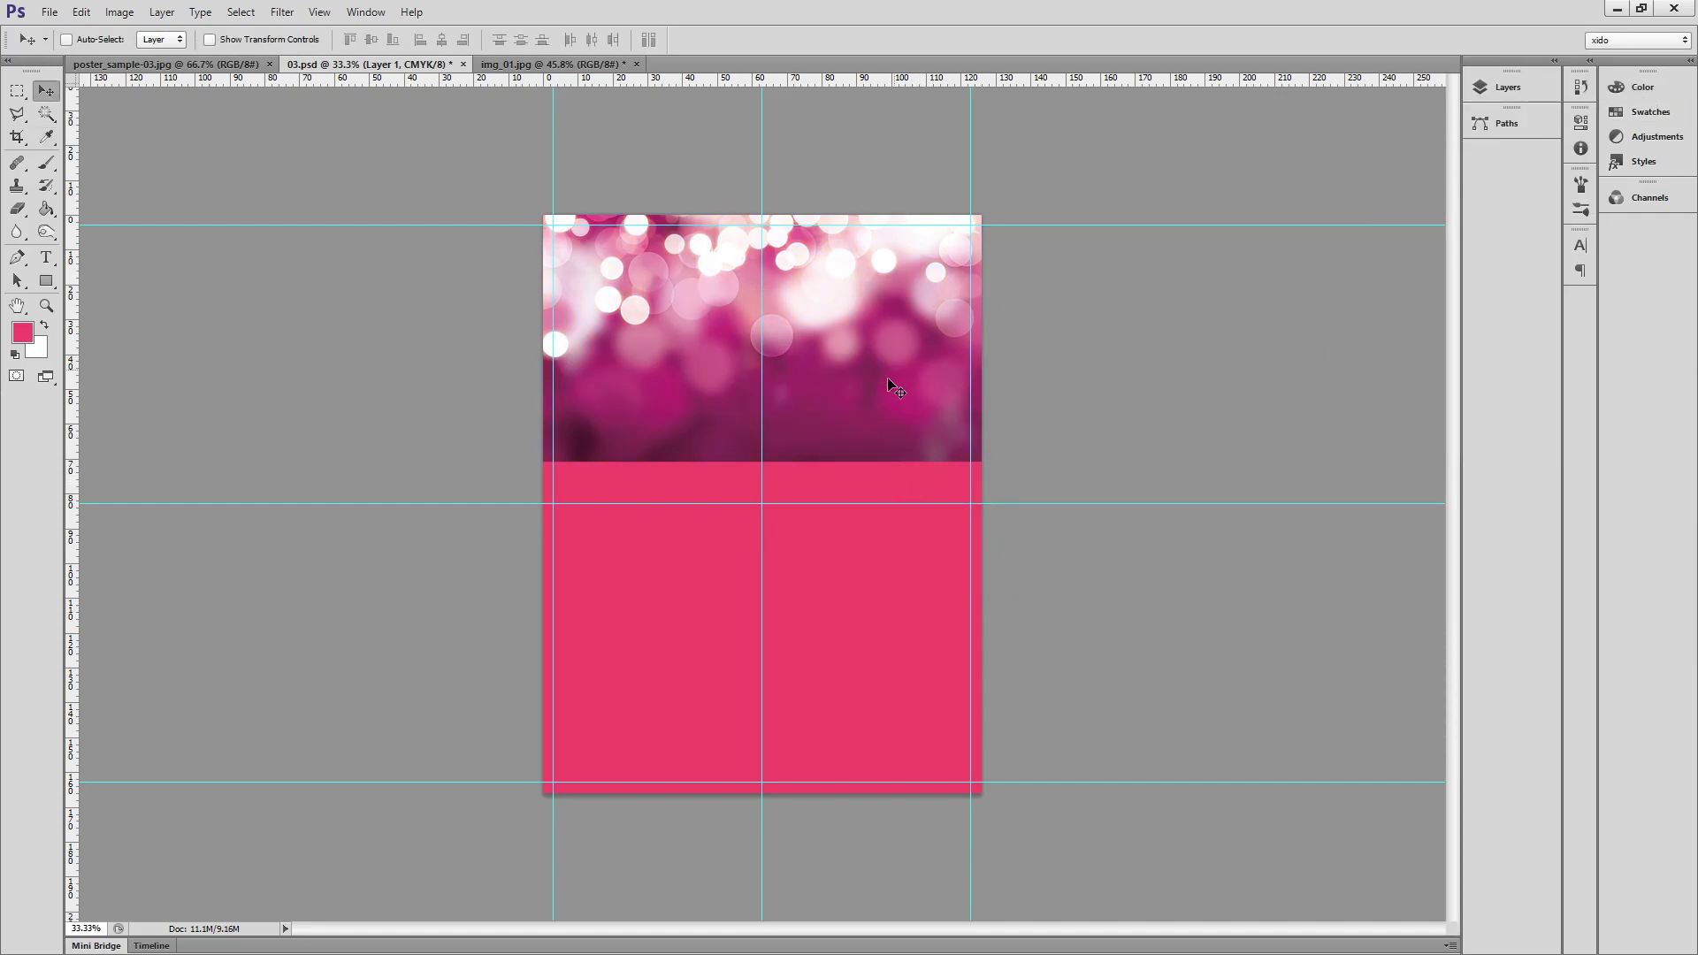
{"action": "left_click", "coordinate": [1490, 86]}
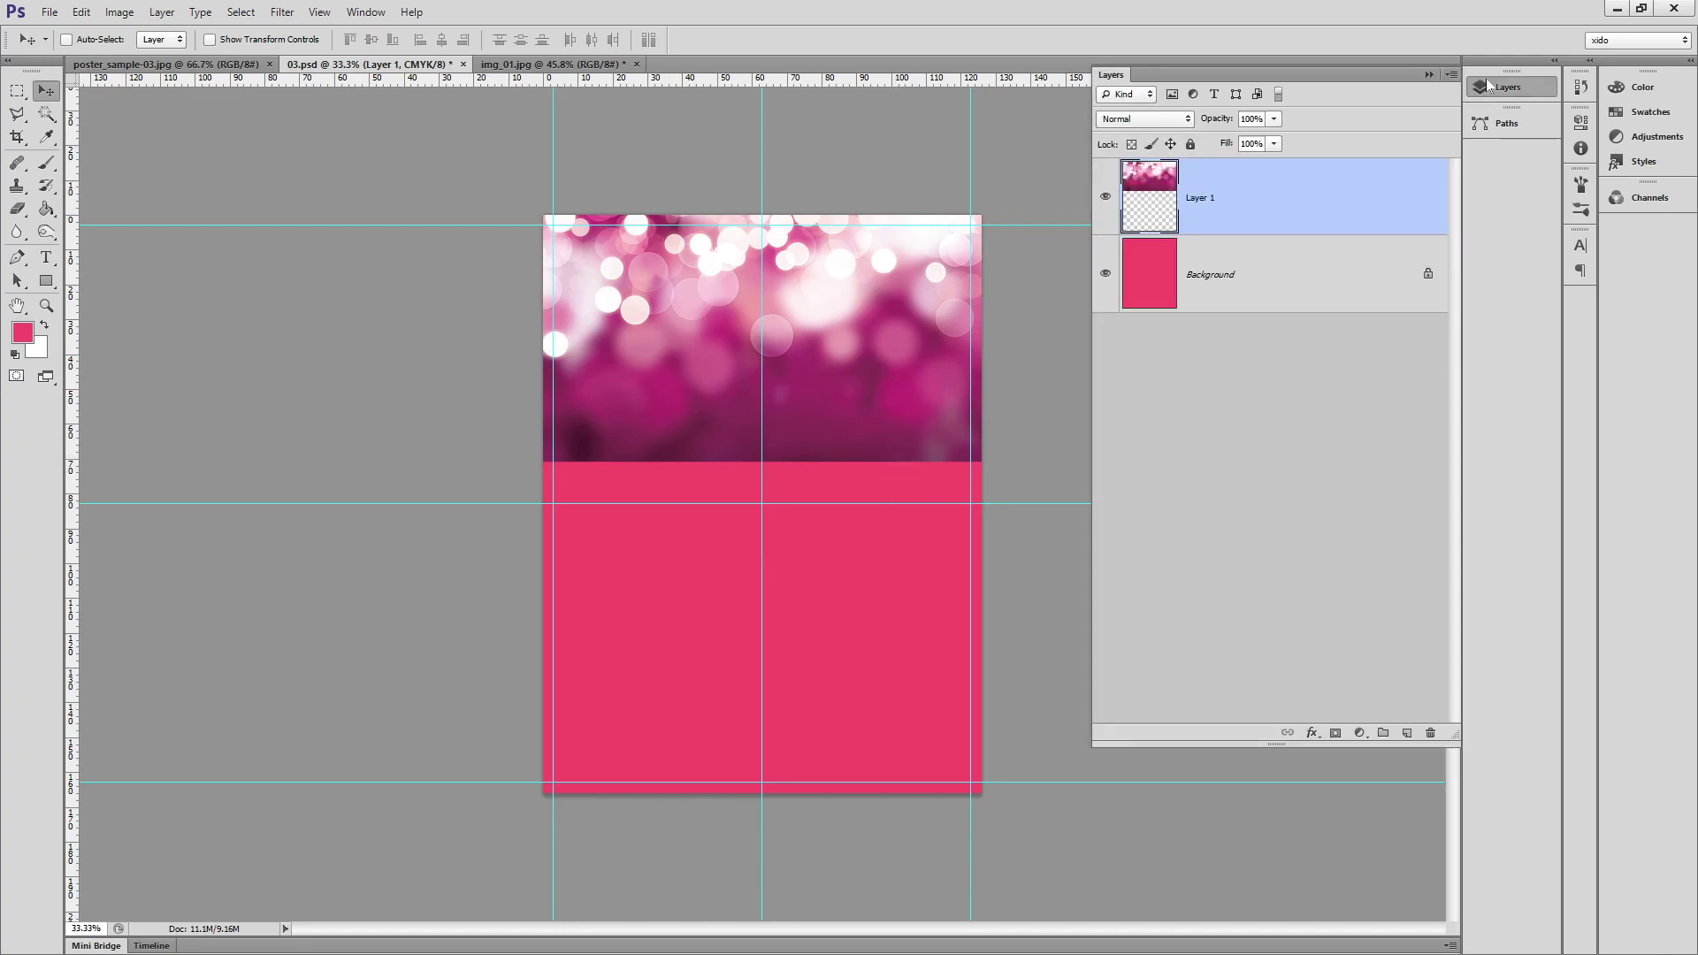
{"action": "left_click", "coordinate": [1104, 196]}
{"action": "left_click", "coordinate": [1105, 196]}
Change the blend mode of Layer 1 with the bokeh image to Multiply.
{"action": "left_click", "coordinate": [1142, 120]}
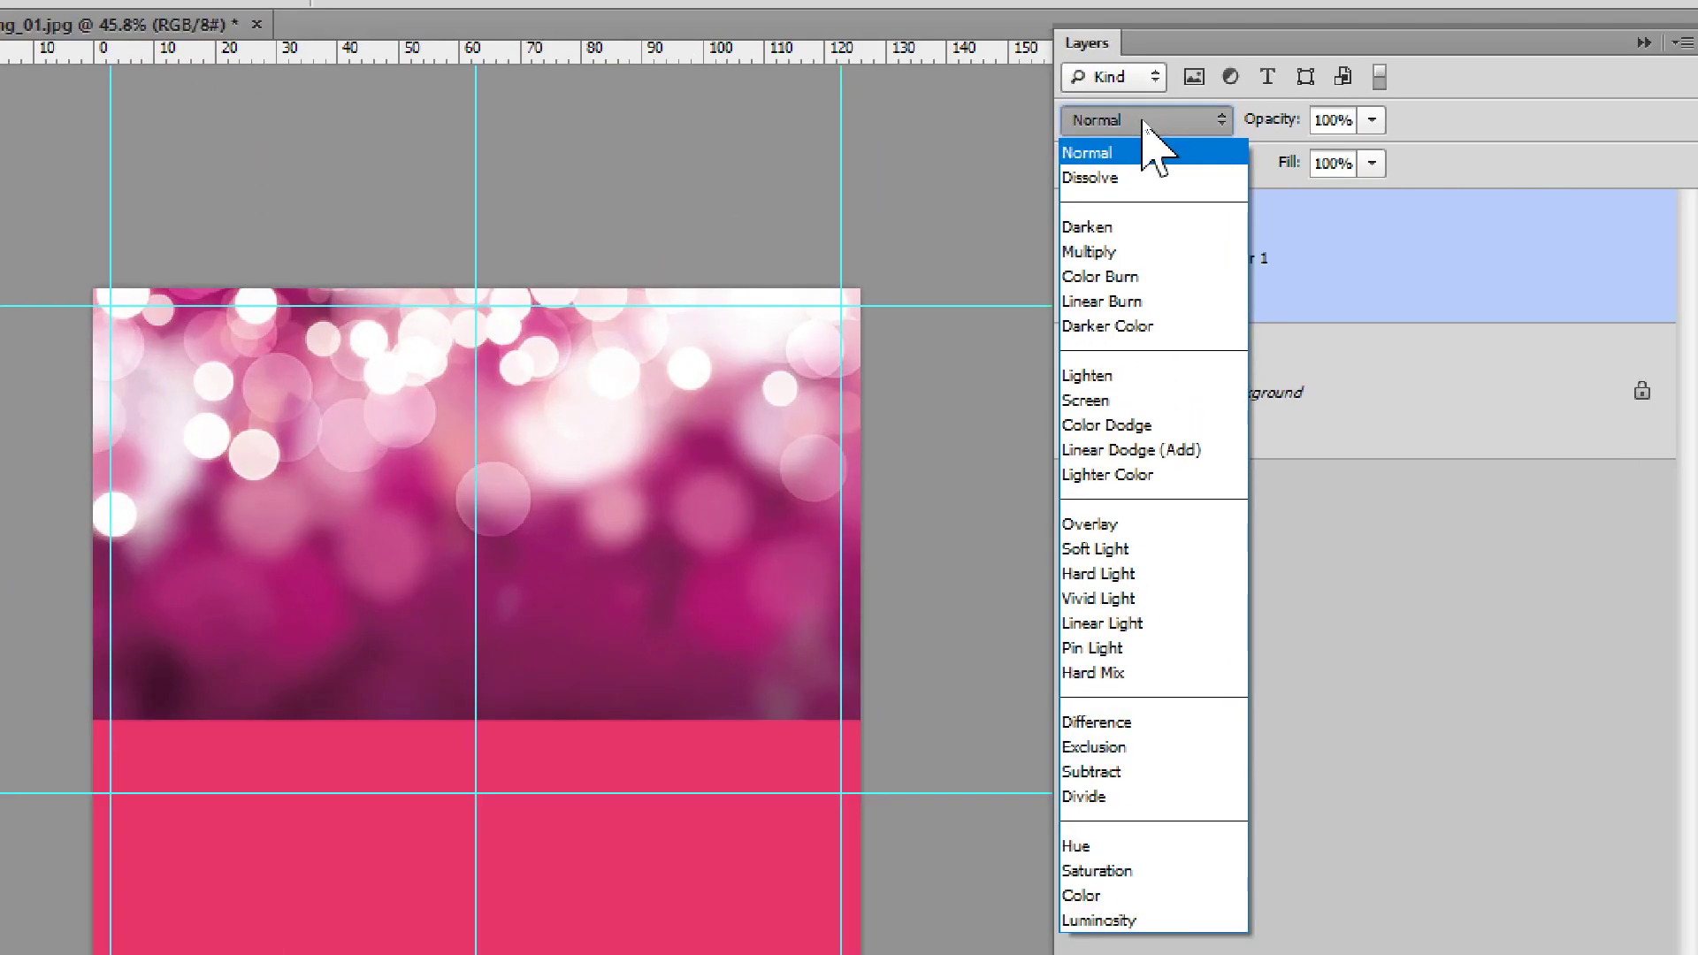
{"action": "left_click", "coordinate": [1144, 124]}
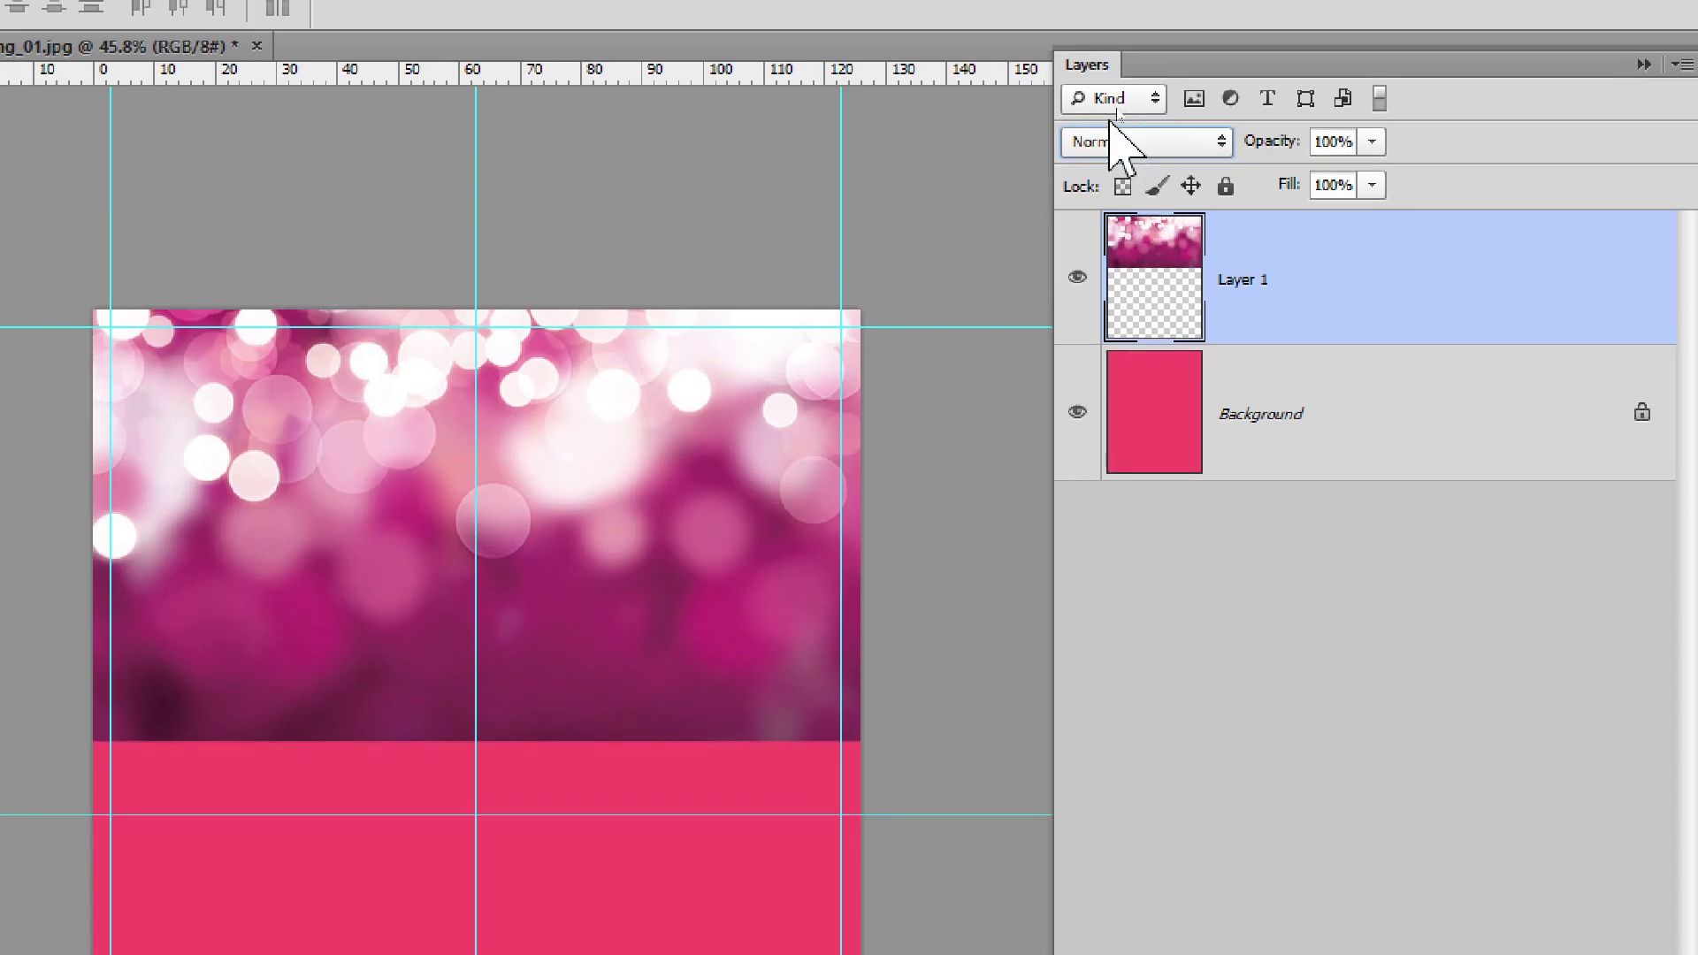
{"action": "left_click", "coordinate": [1088, 149]}
{"action": "left_click", "coordinate": [1087, 147]}
{"action": "key", "text": "Down"}
{"action": "key", "text": "Down"}
{"action": "key", "text": "Down"}
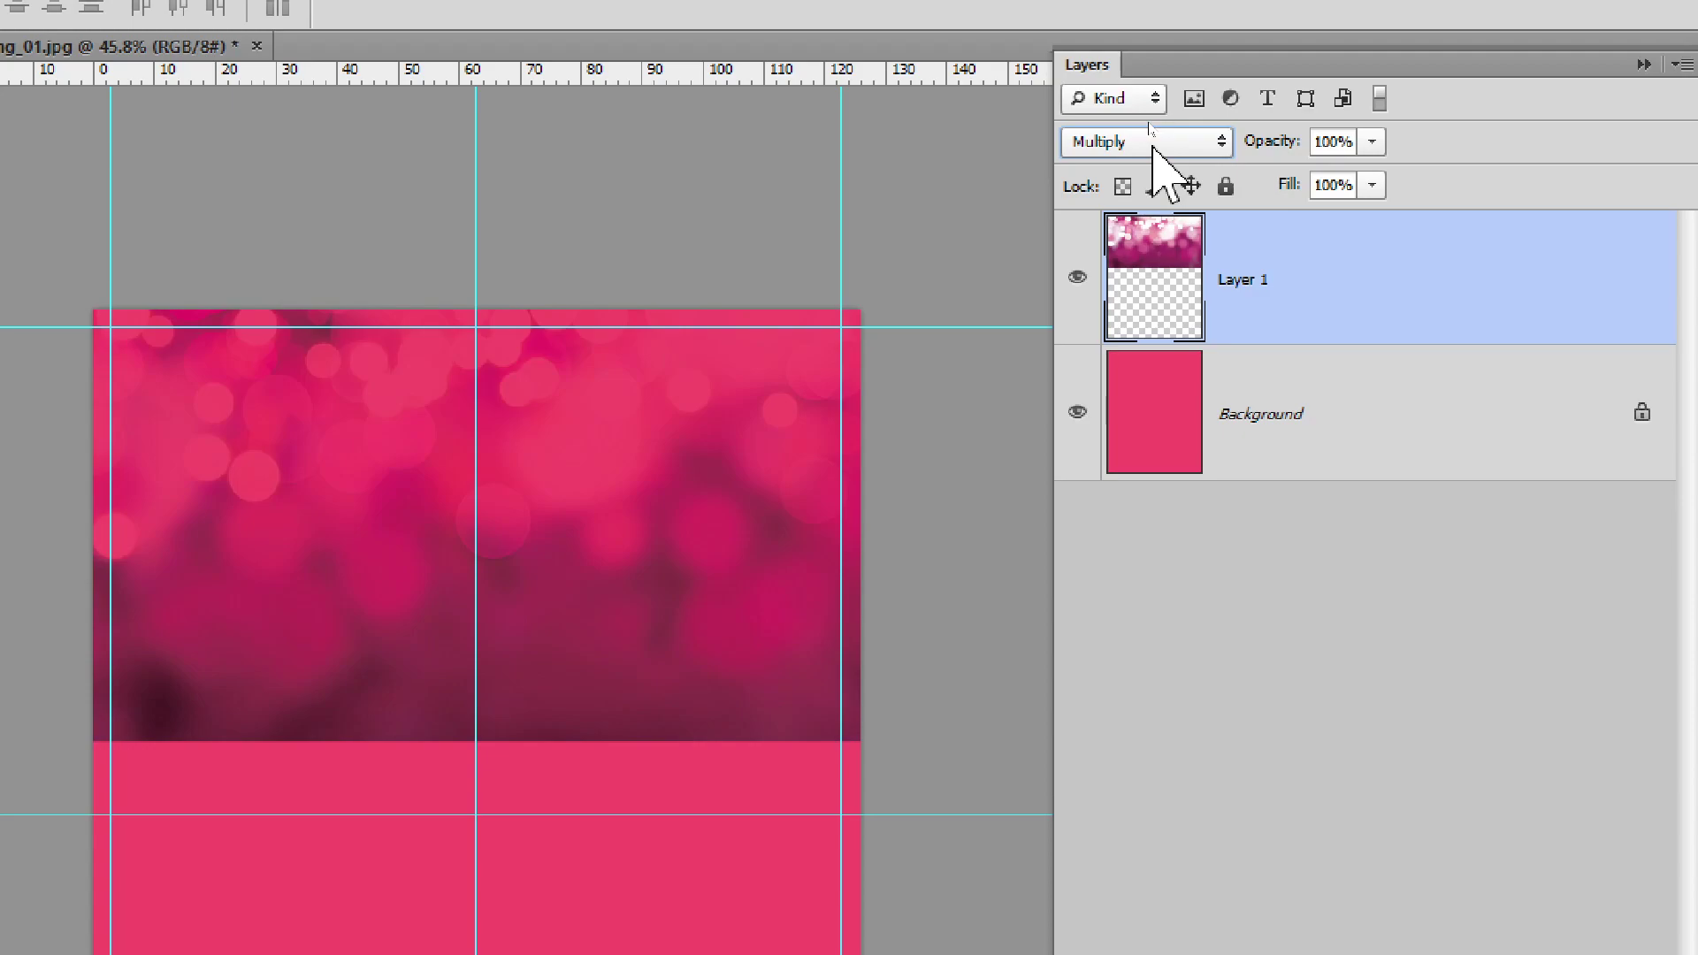
Try further blend modes on the bokeh Layer 1, from the darkening to the lightening ones, and settle on Lighten.
{"action": "key", "text": "Down"}
{"action": "key", "text": "Down"}
{"action": "key", "text": "Down"}
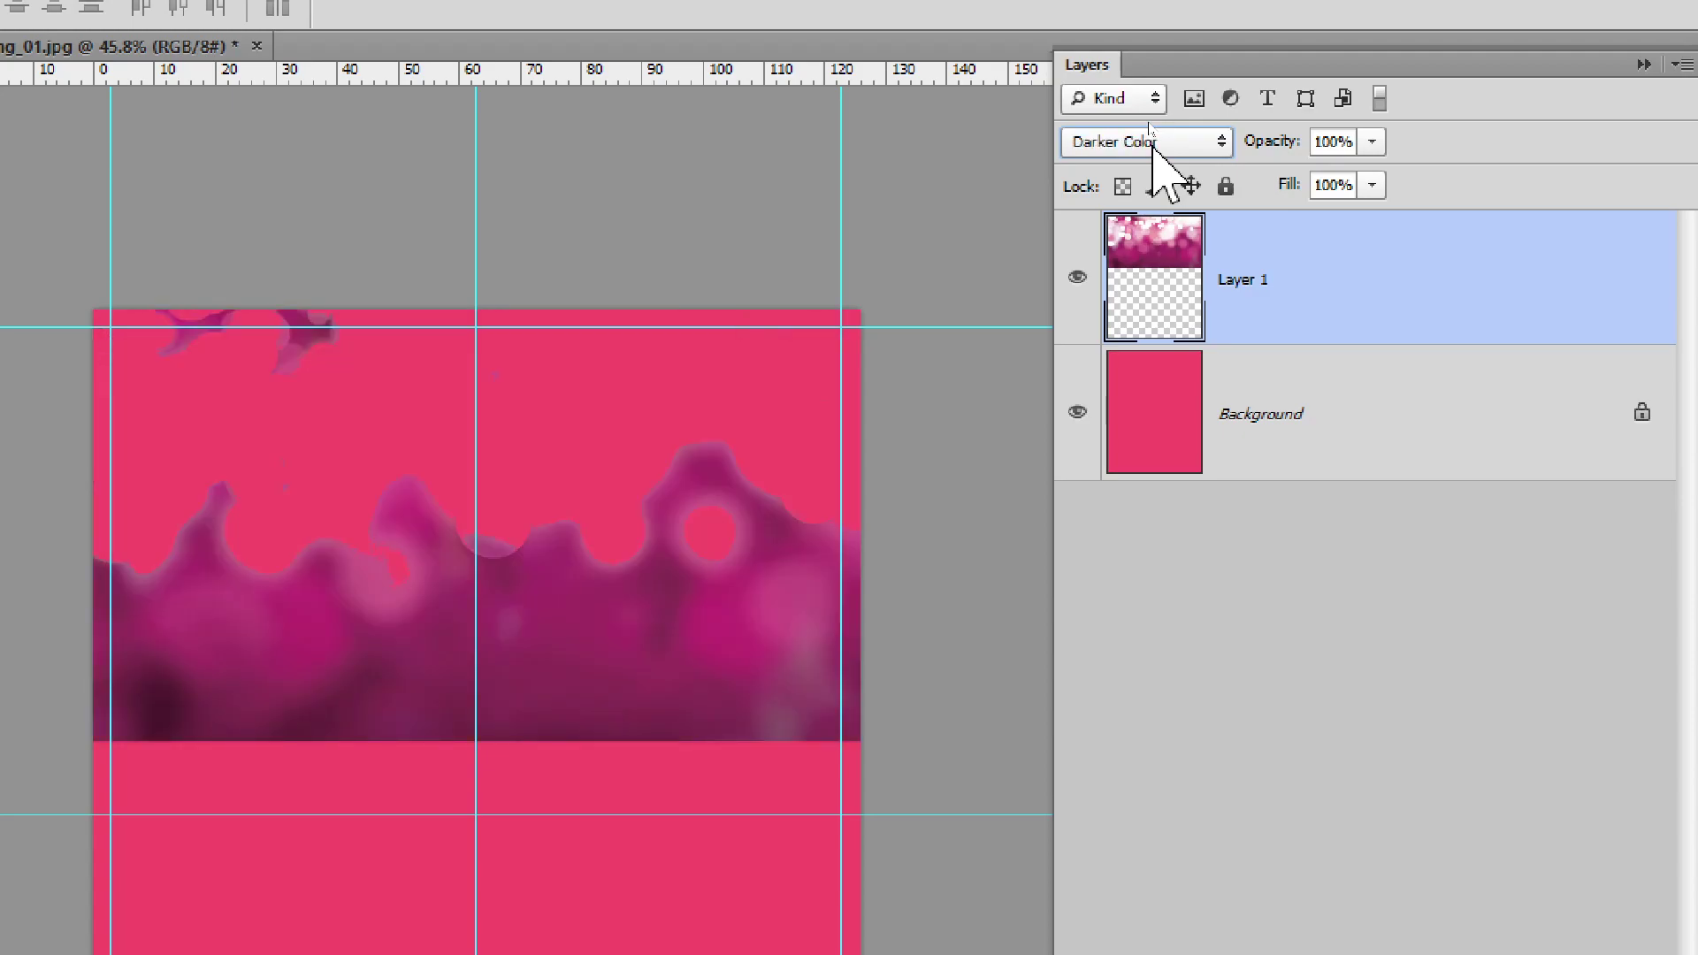
{"action": "key", "text": "Down"}
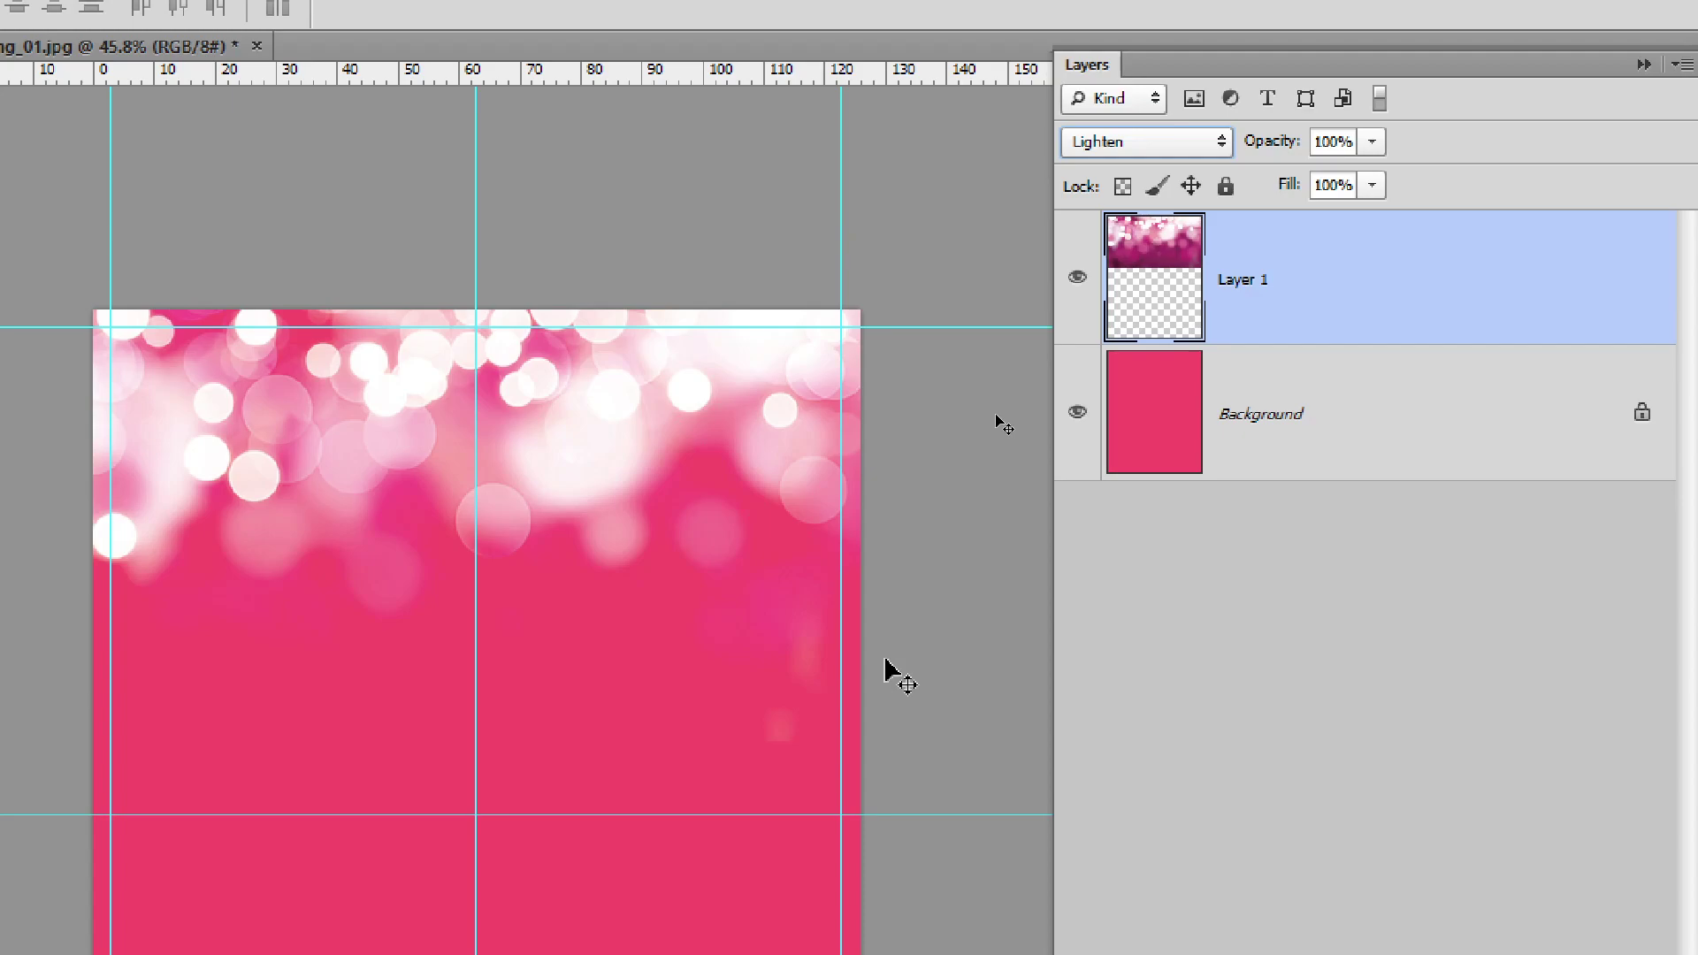
{"action": "key", "text": "Down"}
{"action": "key", "text": "Down"}
{"action": "key", "text": "Down"}
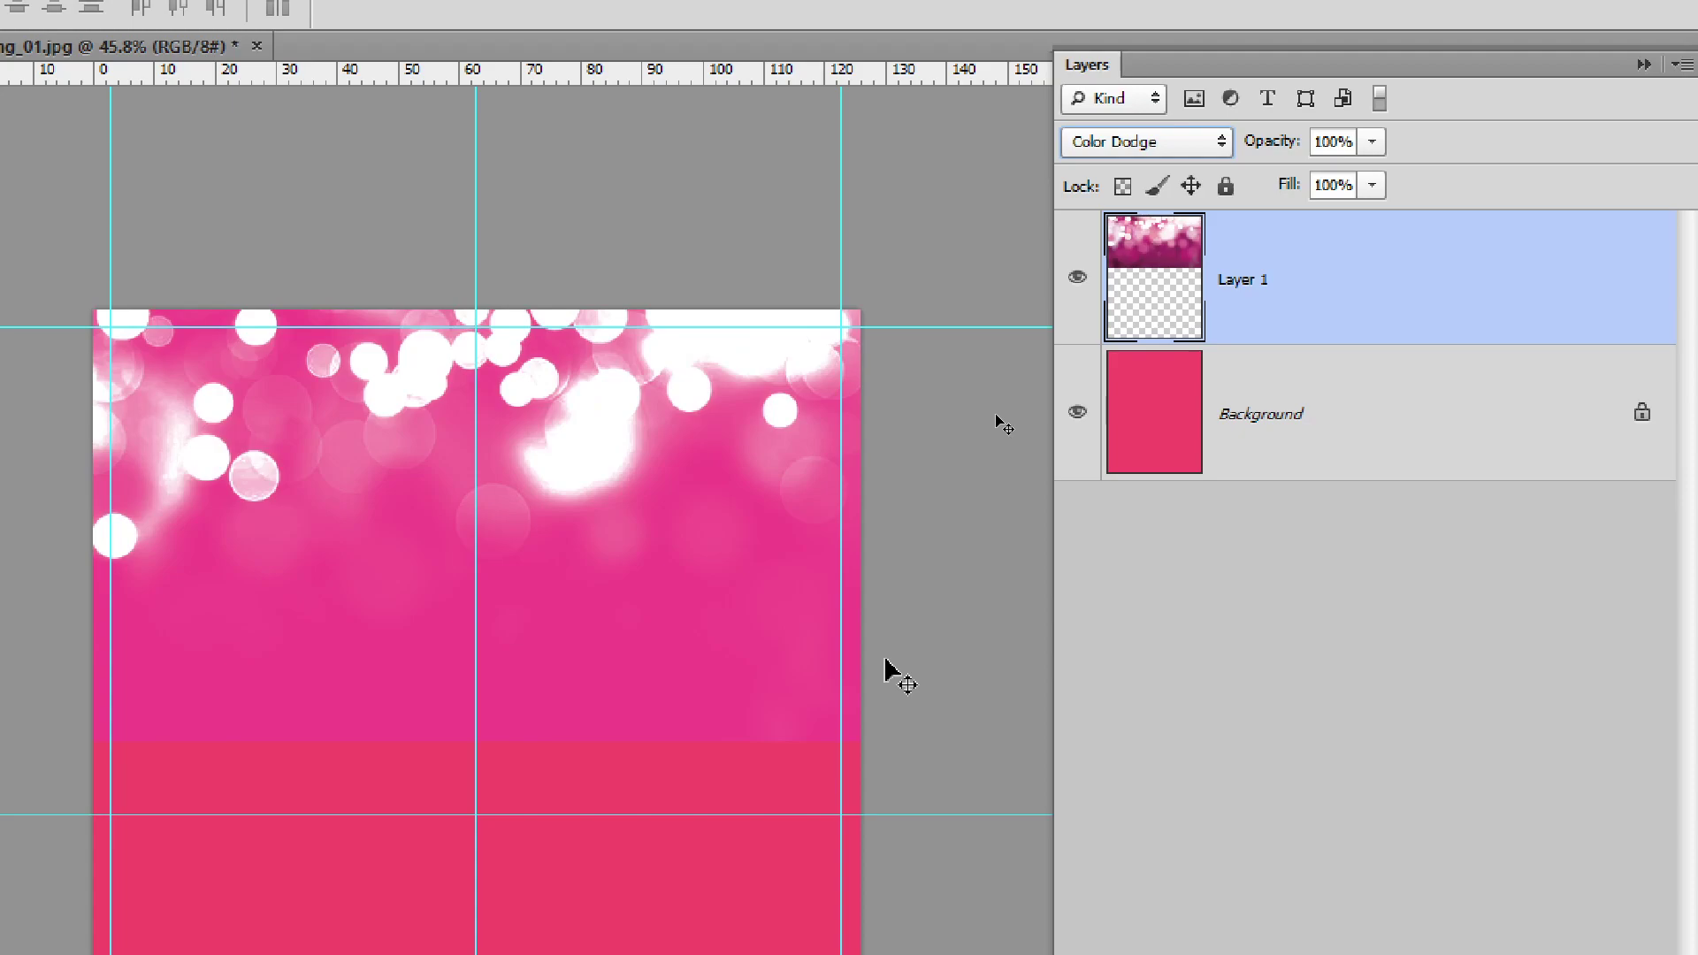
{"action": "key", "text": "Down"}
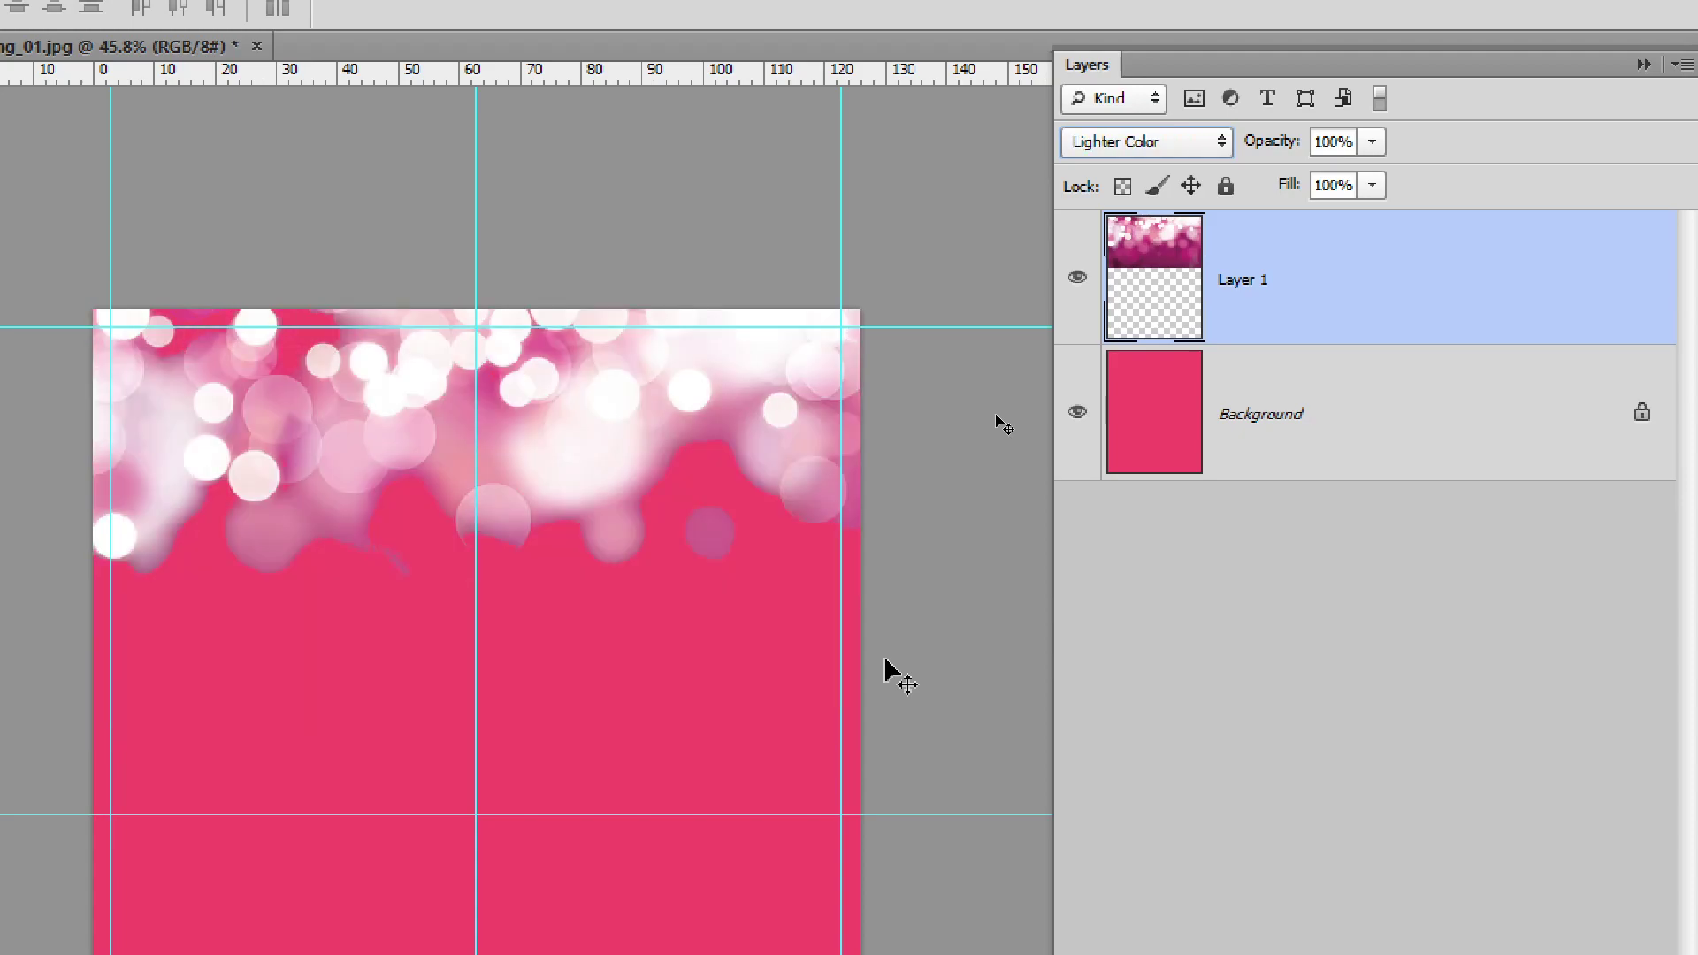
{"action": "key", "text": "Up"}
{"action": "key", "text": "Up"}
{"action": "key", "text": "Up"}
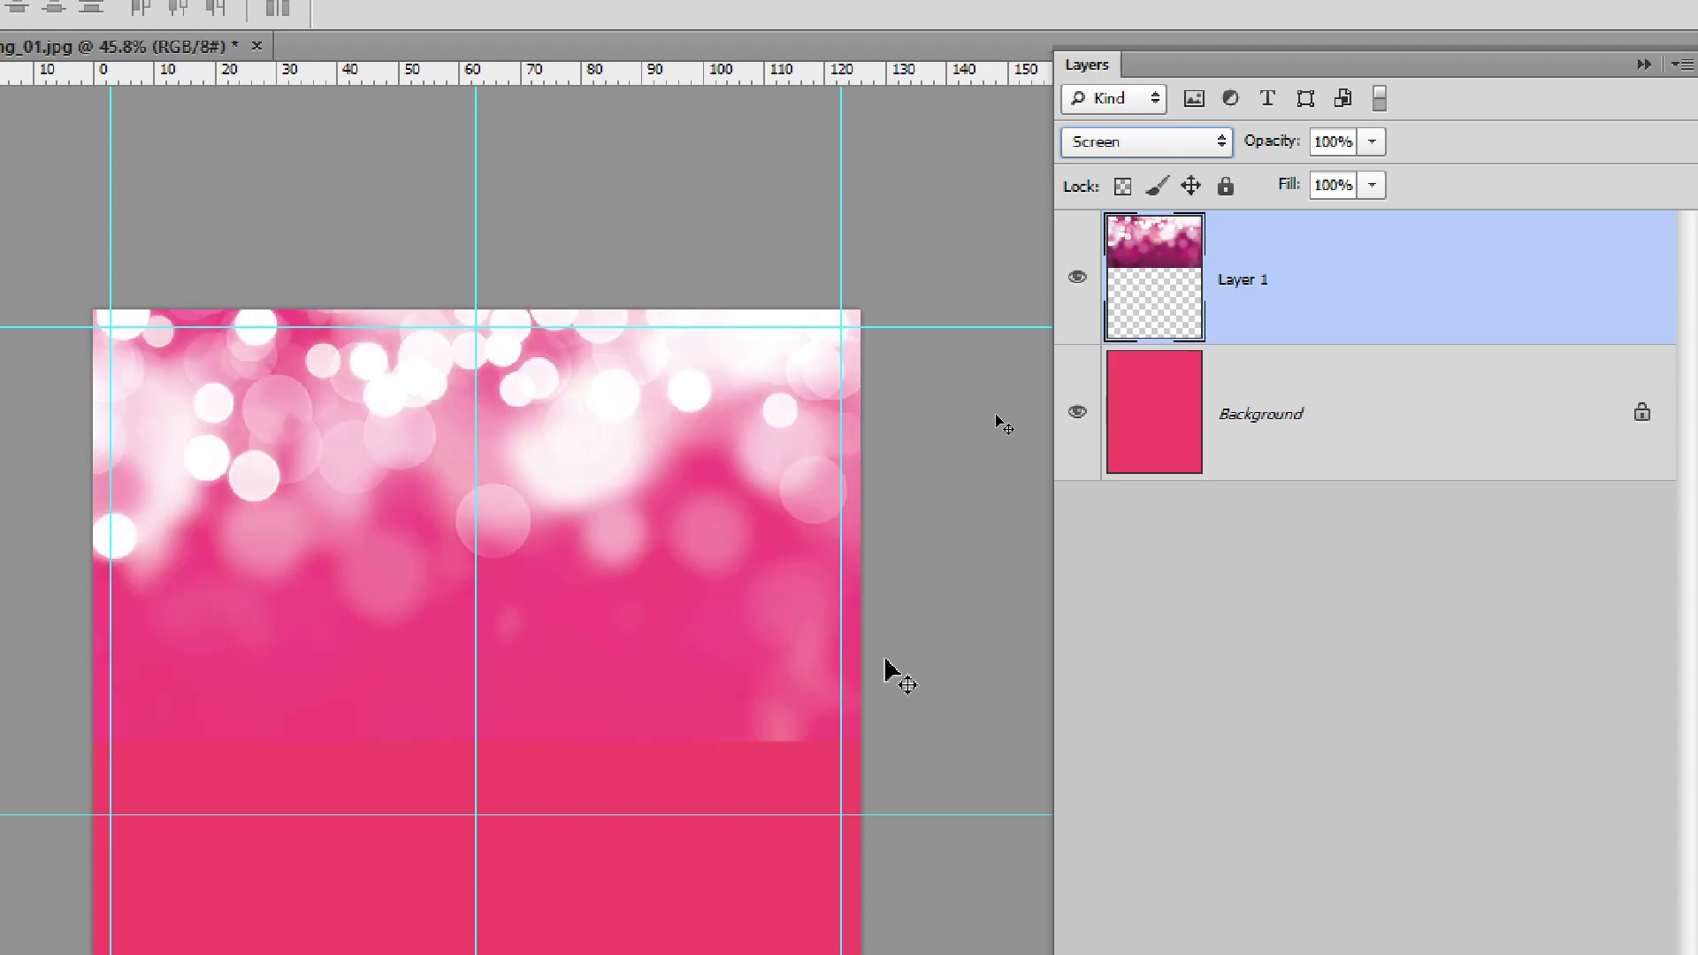
{"action": "key", "text": "Up"}
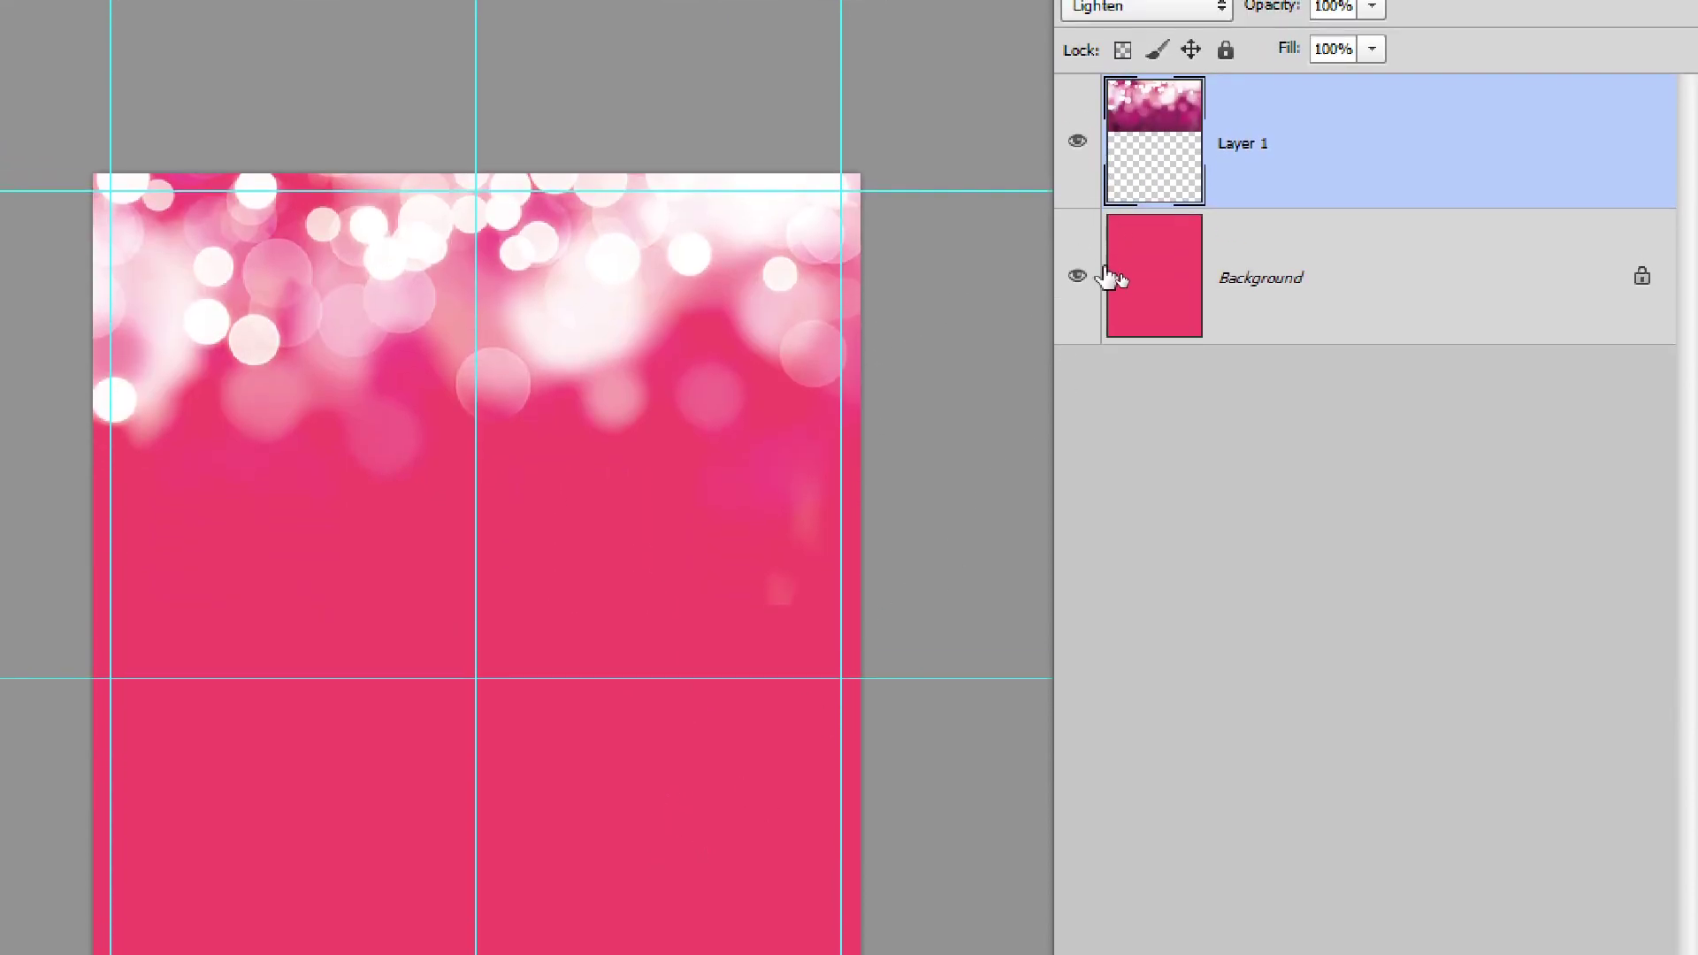
Hide the guides and shorten the layer list so it takes up less space over the canvas.
{"action": "key", "text": "ctrl+semicolon"}
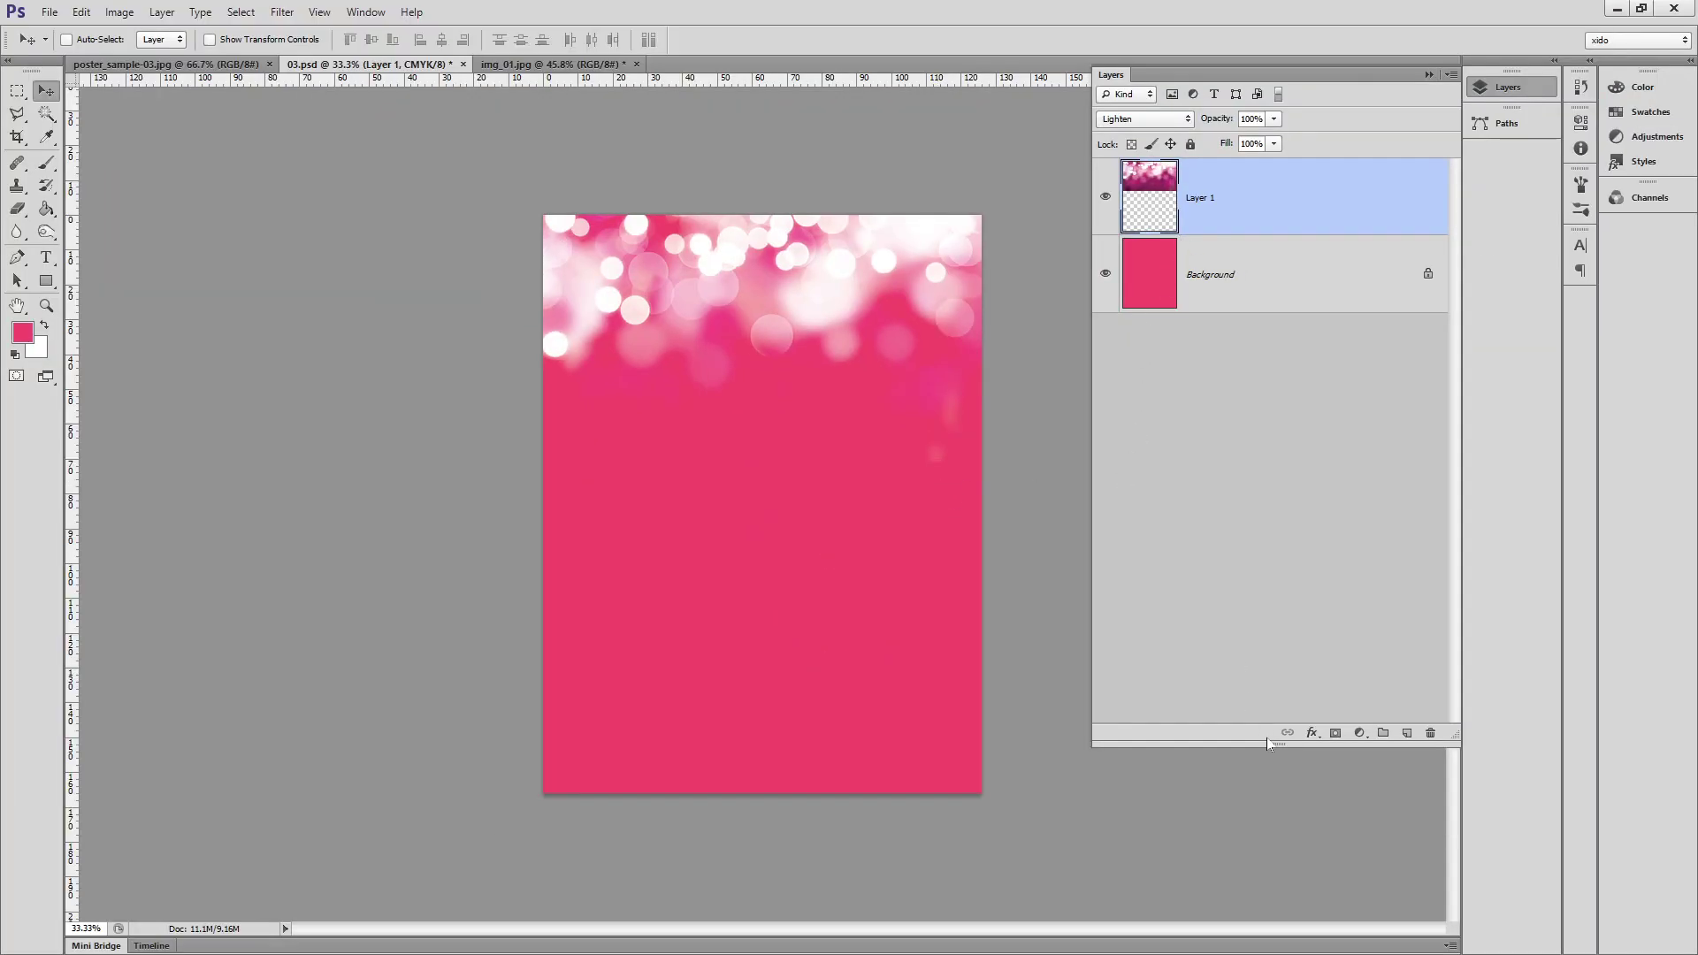
{"action": "left_click_drag", "start_coordinate": [1274, 746], "coordinate": [1273, 437]}
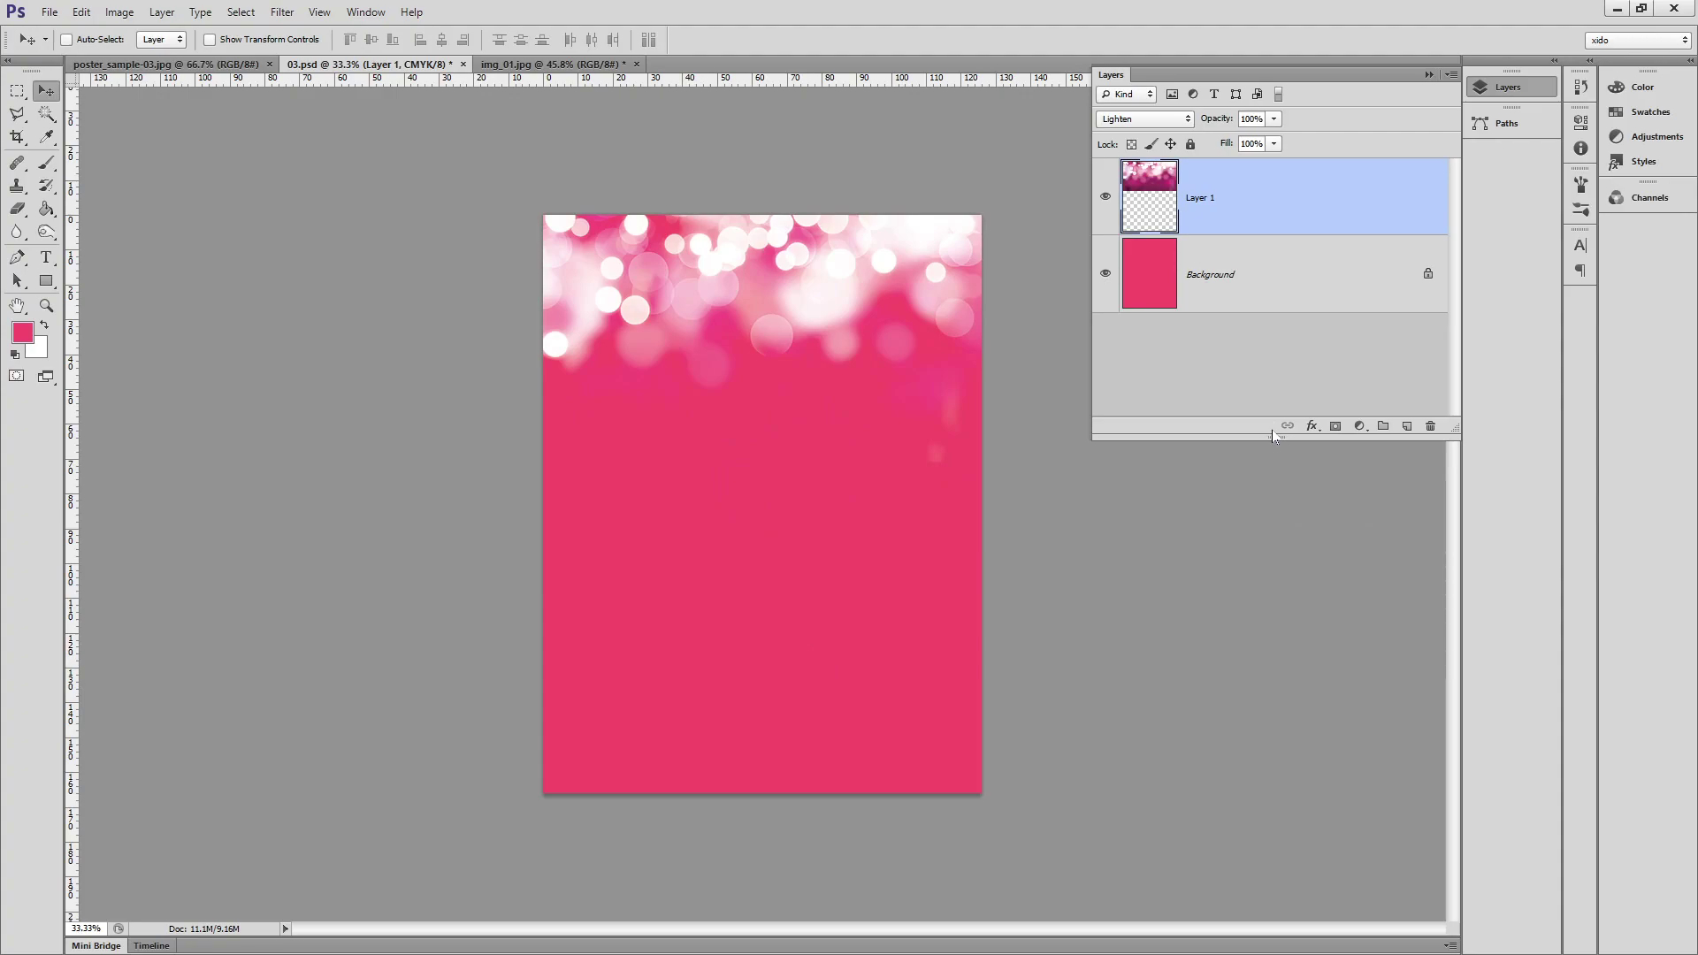
{"action": "key", "text": "ctrl+2"}
{"action": "mouse_move", "coordinate": [197, 148]}
{"action": "left_mouse_down"}
{"action": "mouse_move", "coordinate": [162, 159]}
{"action": "mouse_move", "coordinate": [205, 166]}
{"action": "mouse_move", "coordinate": [175, 184]}
{"action": "left_mouse_up"}
{"action": "mouse_move", "coordinate": [36, 378]}
{"action": "left_mouse_down"}
{"action": "mouse_move", "coordinate": [2, 401]}
{"action": "mouse_move", "coordinate": [13, 353]}
{"action": "mouse_move", "coordinate": [34, 391]}
{"action": "left_mouse_up"}
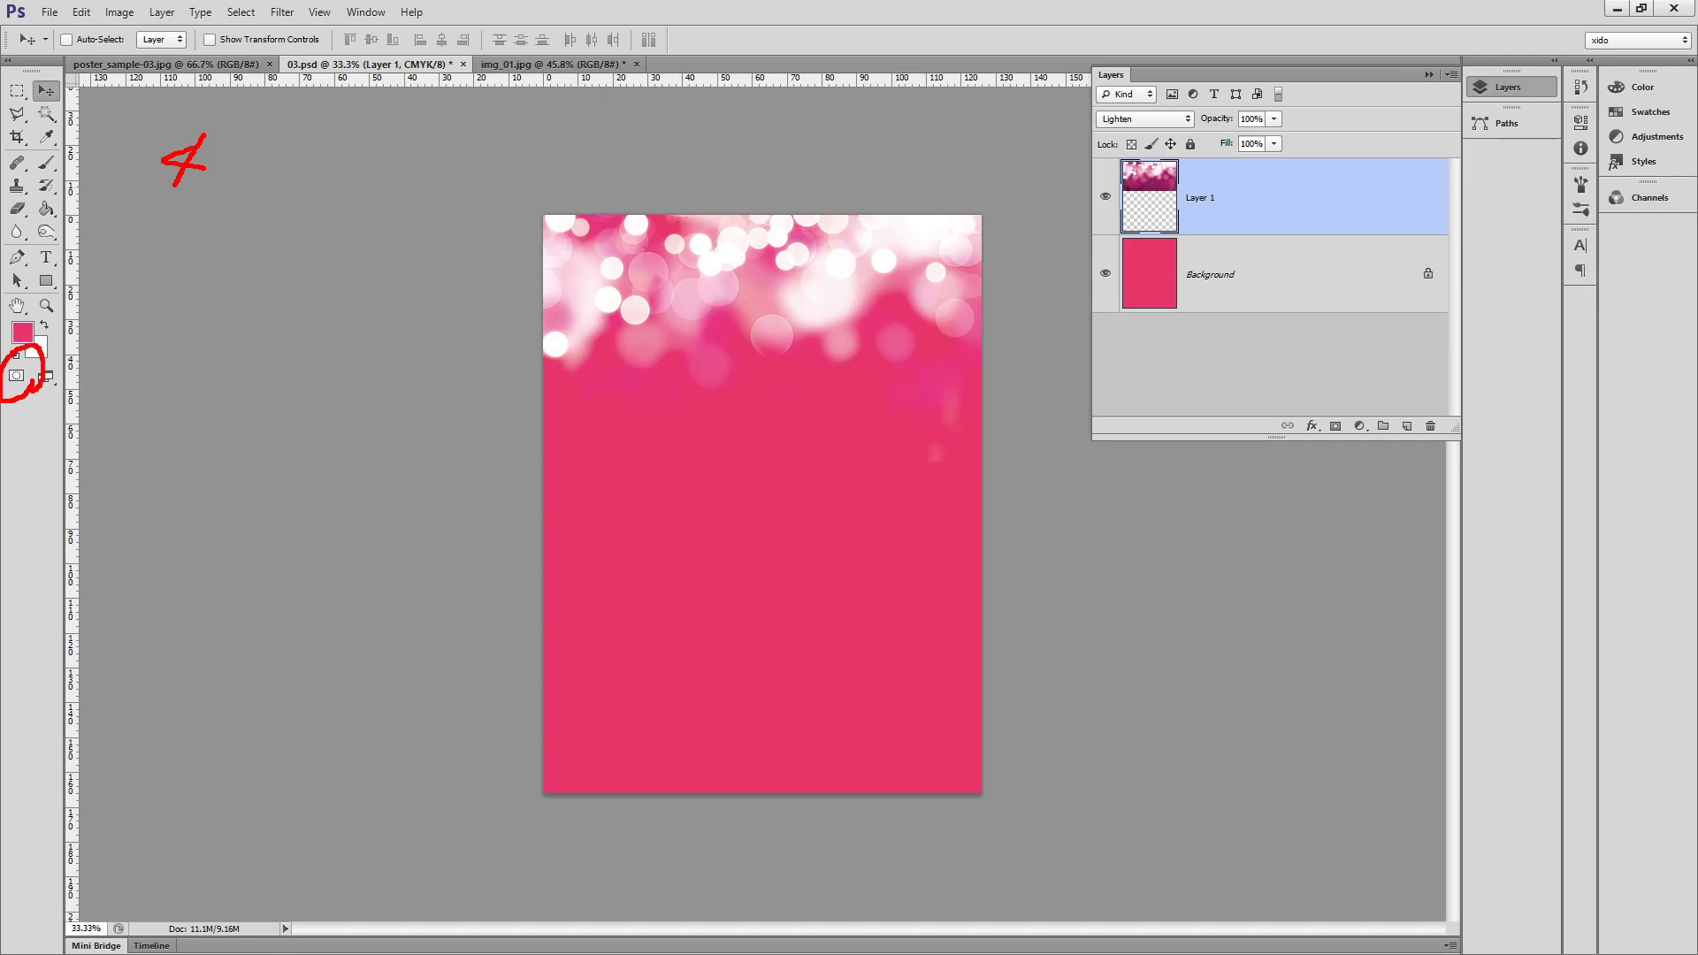
{"action": "mouse_move", "coordinate": [1343, 133]}
{"action": "left_mouse_down"}
{"action": "mouse_move", "coordinate": [1298, 134]}
{"action": "mouse_move", "coordinate": [1306, 166]}
{"action": "mouse_move", "coordinate": [1316, 147]}
{"action": "left_mouse_up"}
{"action": "mouse_move", "coordinate": [1343, 433]}
{"action": "left_mouse_down"}
{"action": "mouse_move", "coordinate": [1324, 437]}
{"action": "mouse_move", "coordinate": [1350, 414]}
{"action": "mouse_move", "coordinate": [1344, 444]}
{"action": "left_mouse_up"}
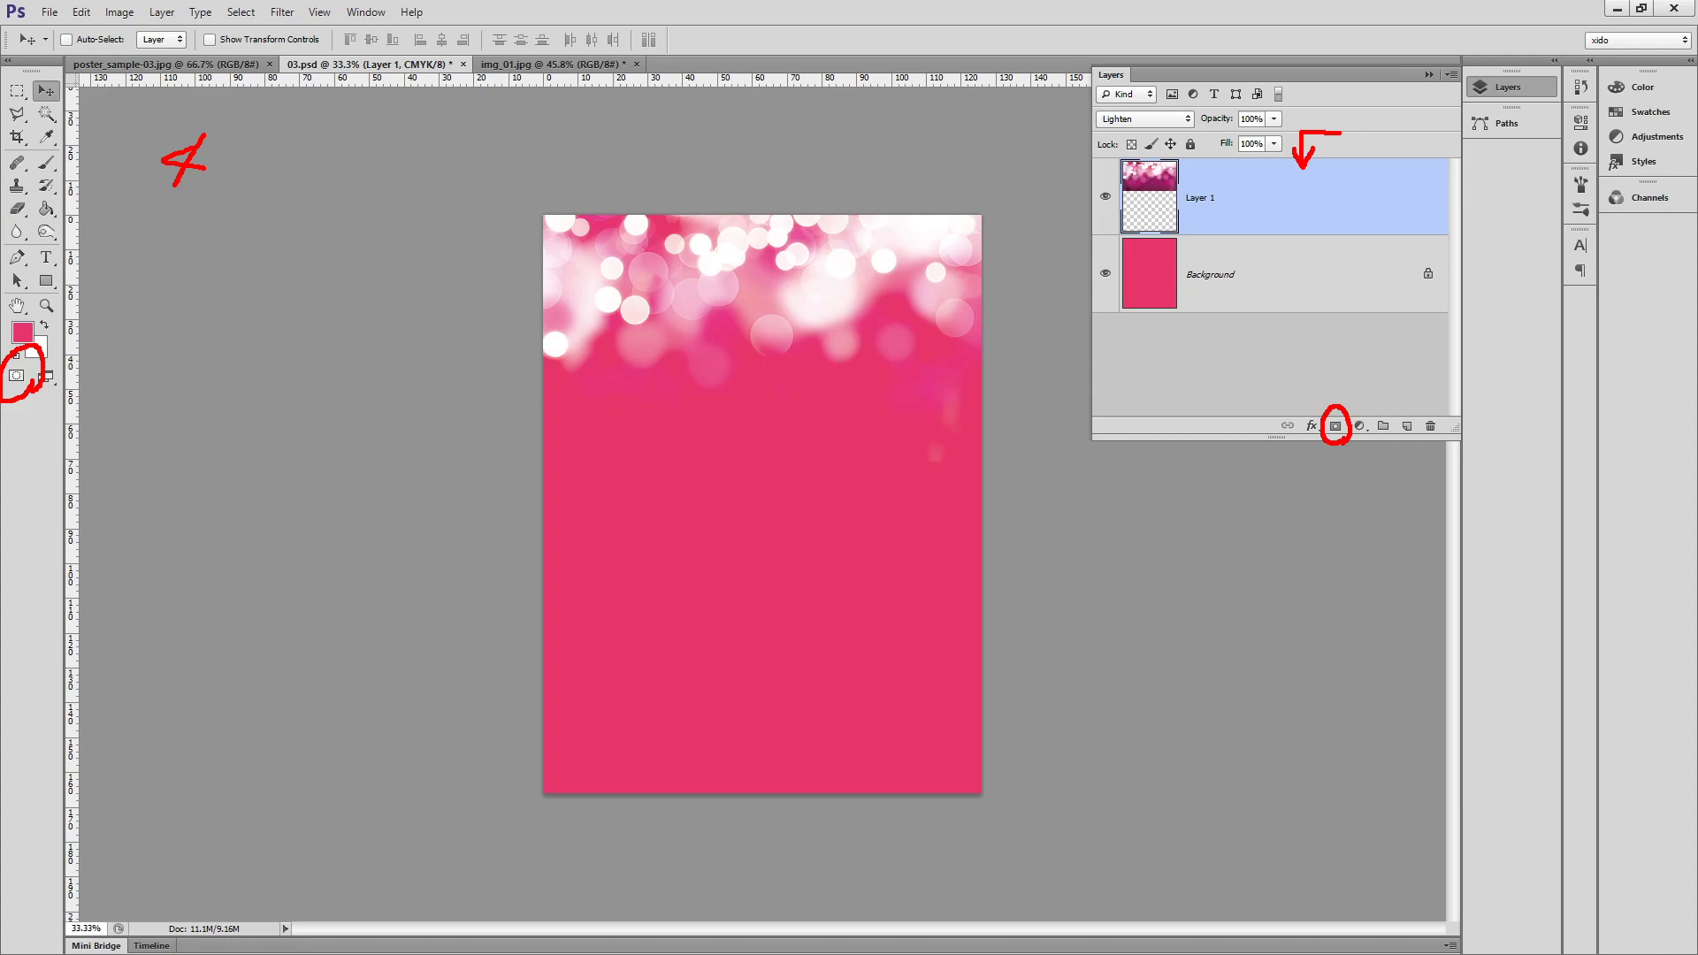
{"action": "left_click_drag", "start_coordinate": [1359, 392], "coordinate": [1377, 382]}
{"action": "left_click_drag", "start_coordinate": [70, 330], "coordinate": [1, 407]}
{"action": "left_click_drag", "start_coordinate": [1, 348], "coordinate": [51, 398]}
{"action": "left_click_drag", "start_coordinate": [1373, 142], "coordinate": [1385, 119]}
{"action": "mouse_move", "coordinate": [1342, 143]}
{"action": "left_mouse_down"}
{"action": "mouse_move", "coordinate": [1329, 104]}
{"action": "mouse_move", "coordinate": [1418, 138]}
{"action": "left_mouse_up"}
{"action": "mouse_move", "coordinate": [1362, 458]}
{"action": "left_mouse_down"}
{"action": "mouse_move", "coordinate": [1302, 377]}
{"action": "mouse_move", "coordinate": [1373, 389]}
{"action": "left_mouse_up"}
{"action": "key", "text": "Escape"}
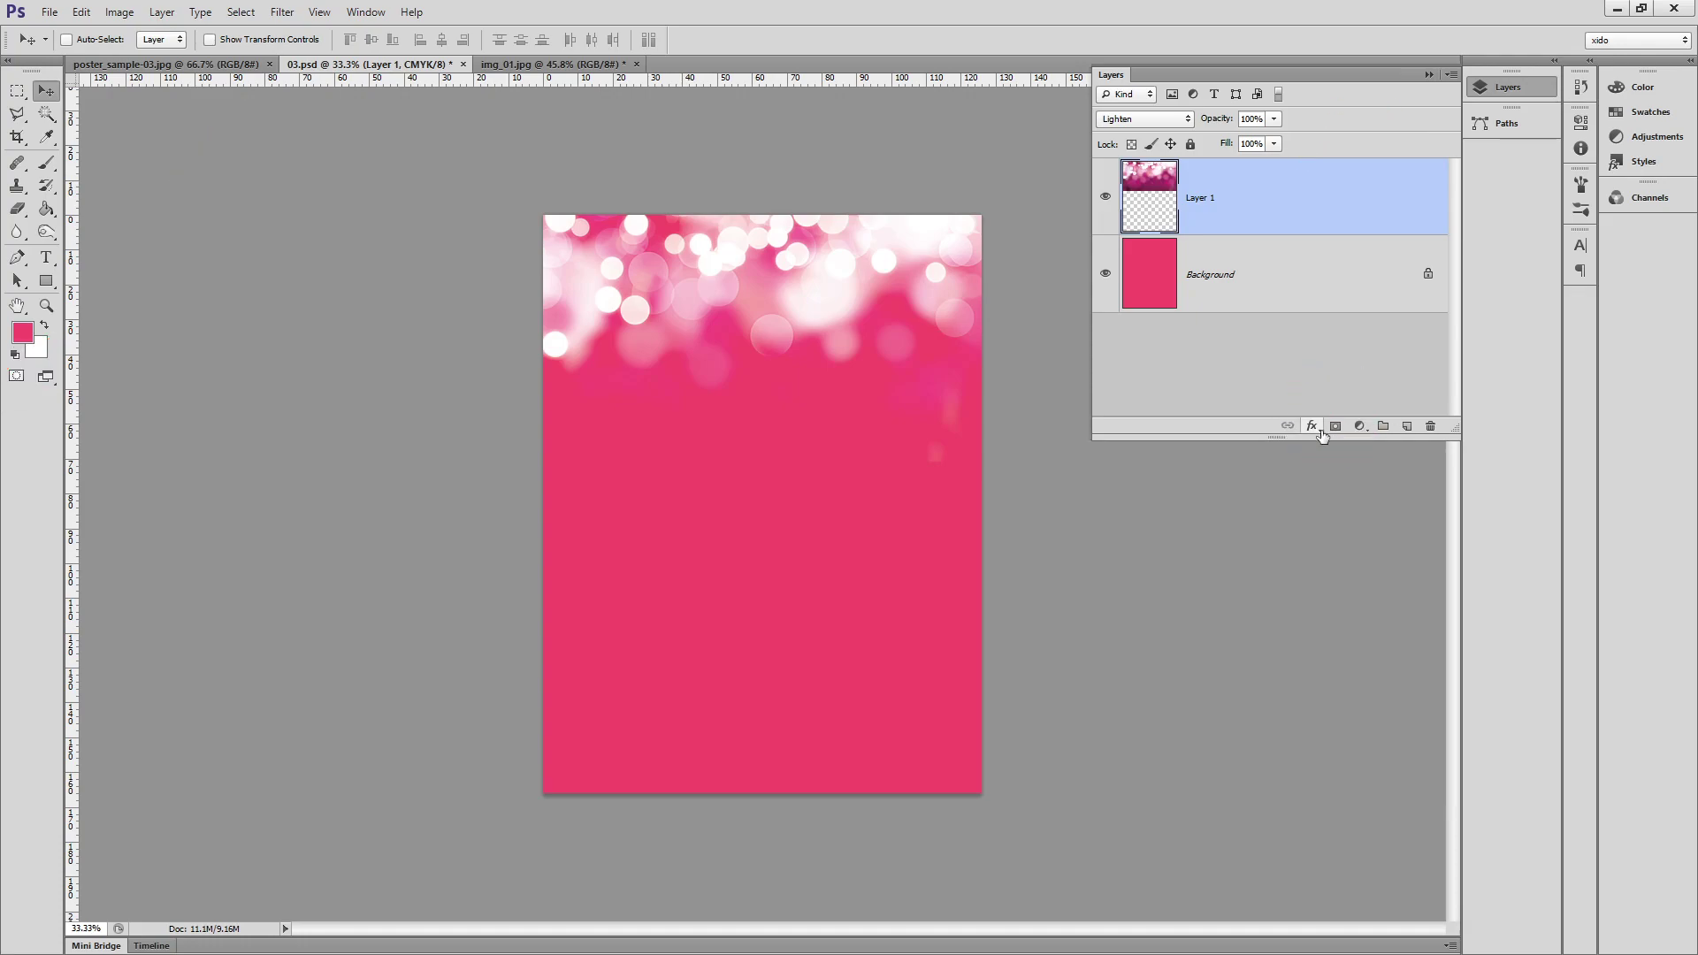
Add a white layer mask to the bokeh Layer 1.
{"action": "left_click", "coordinate": [1335, 426]}
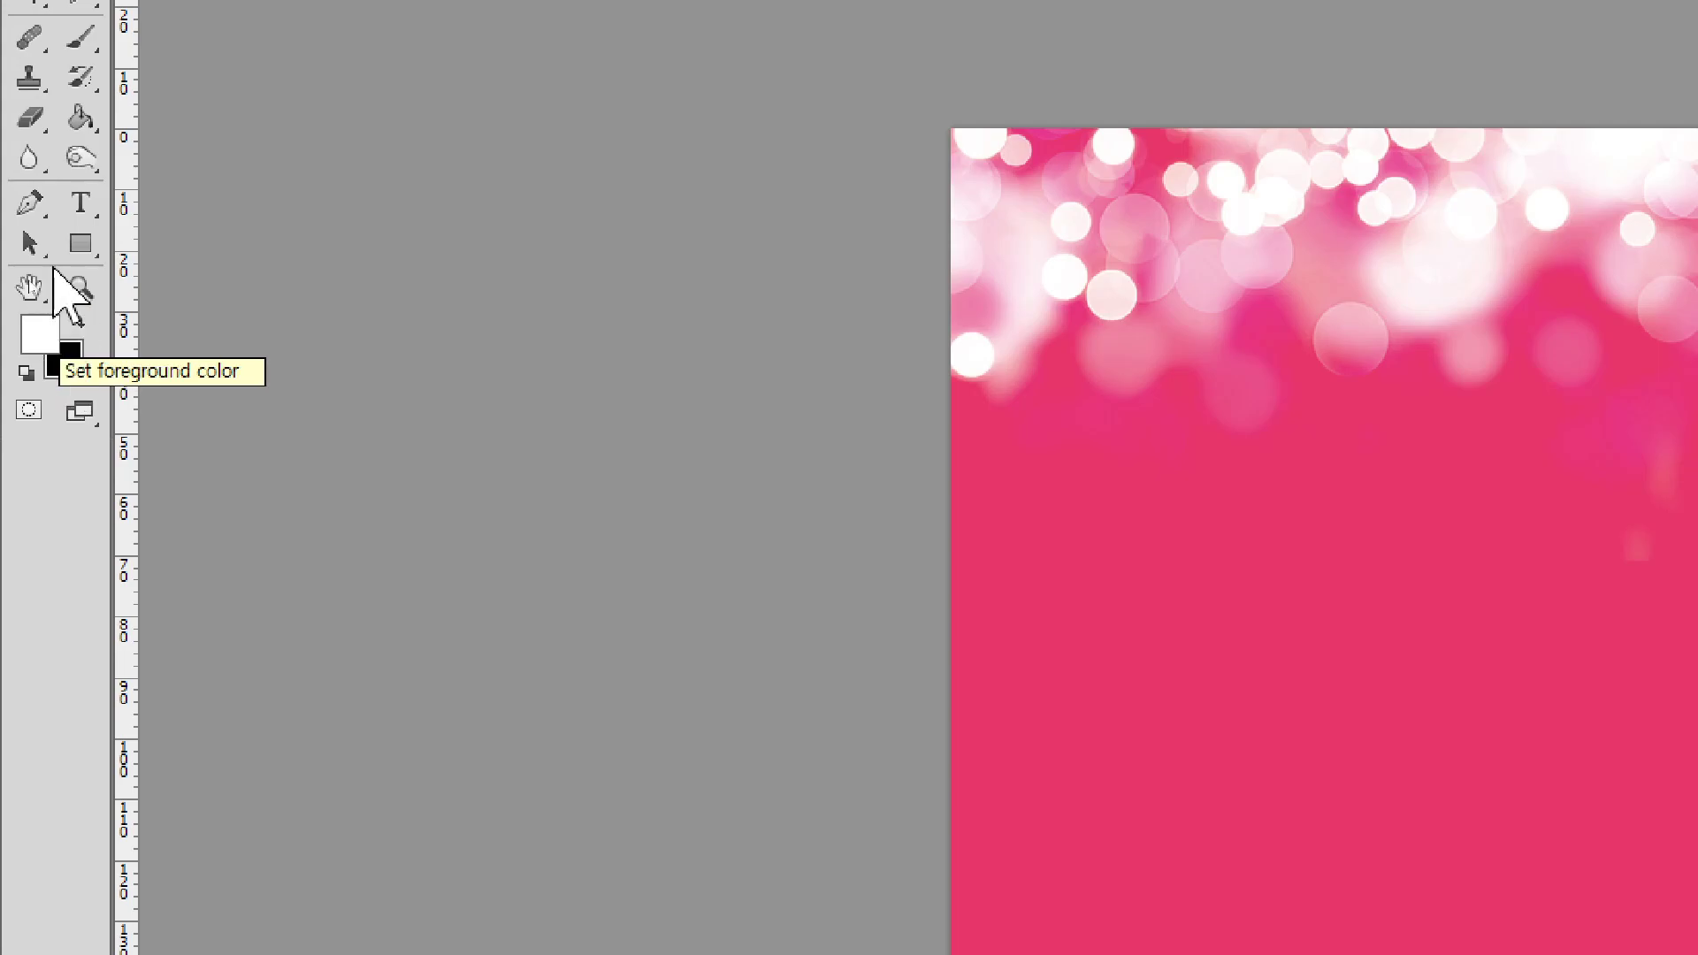
Try masking out the bokeh image's lower edge with one horizontal stroke of a size 800 Eraser, and undo the stroke.
{"action": "left_click", "coordinate": [31, 121]}
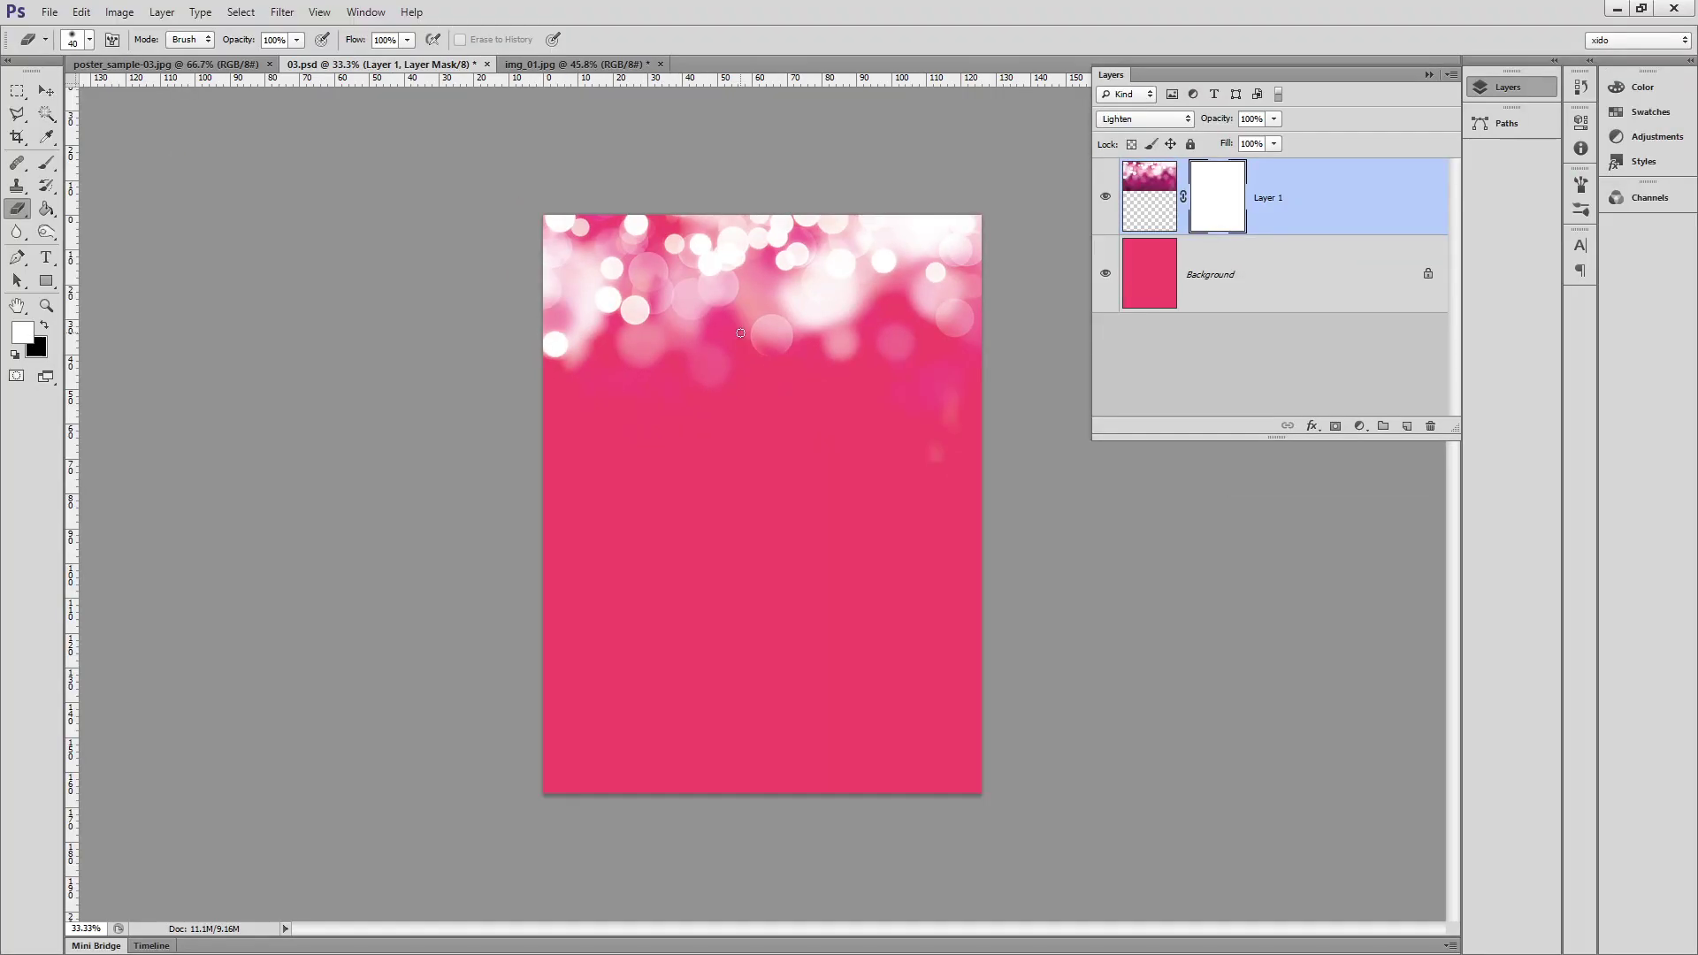
{"action": "key", "text": "bracketright"}
{"action": "key", "text": "bracketright"}
{"action": "key", "text": "bracketright"}
{"action": "key", "text": "bracketright"}
{"action": "key", "text": "bracketright"}
{"action": "key", "text": "bracketright"}
{"action": "key", "text": "bracketright"}
{"action": "key", "text": "bracketright"}
{"action": "key", "text": "bracketright"}
{"action": "key", "text": "bracketright"}
{"action": "key", "text": "bracketright"}
{"action": "key", "text": "bracketright"}
{"action": "key", "text": "bracketright"}
{"action": "key", "text": "bracketright"}
{"action": "key", "text": "bracketright"}
{"action": "key", "text": "bracketright"}
{"action": "mouse_move", "coordinate": [1084, 489]}
{"action": "left_mouse_down"}
{"action": "mouse_move", "coordinate": [811, 530]}
{"action": "mouse_move", "coordinate": [284, 501]}
{"action": "left_mouse_up"}
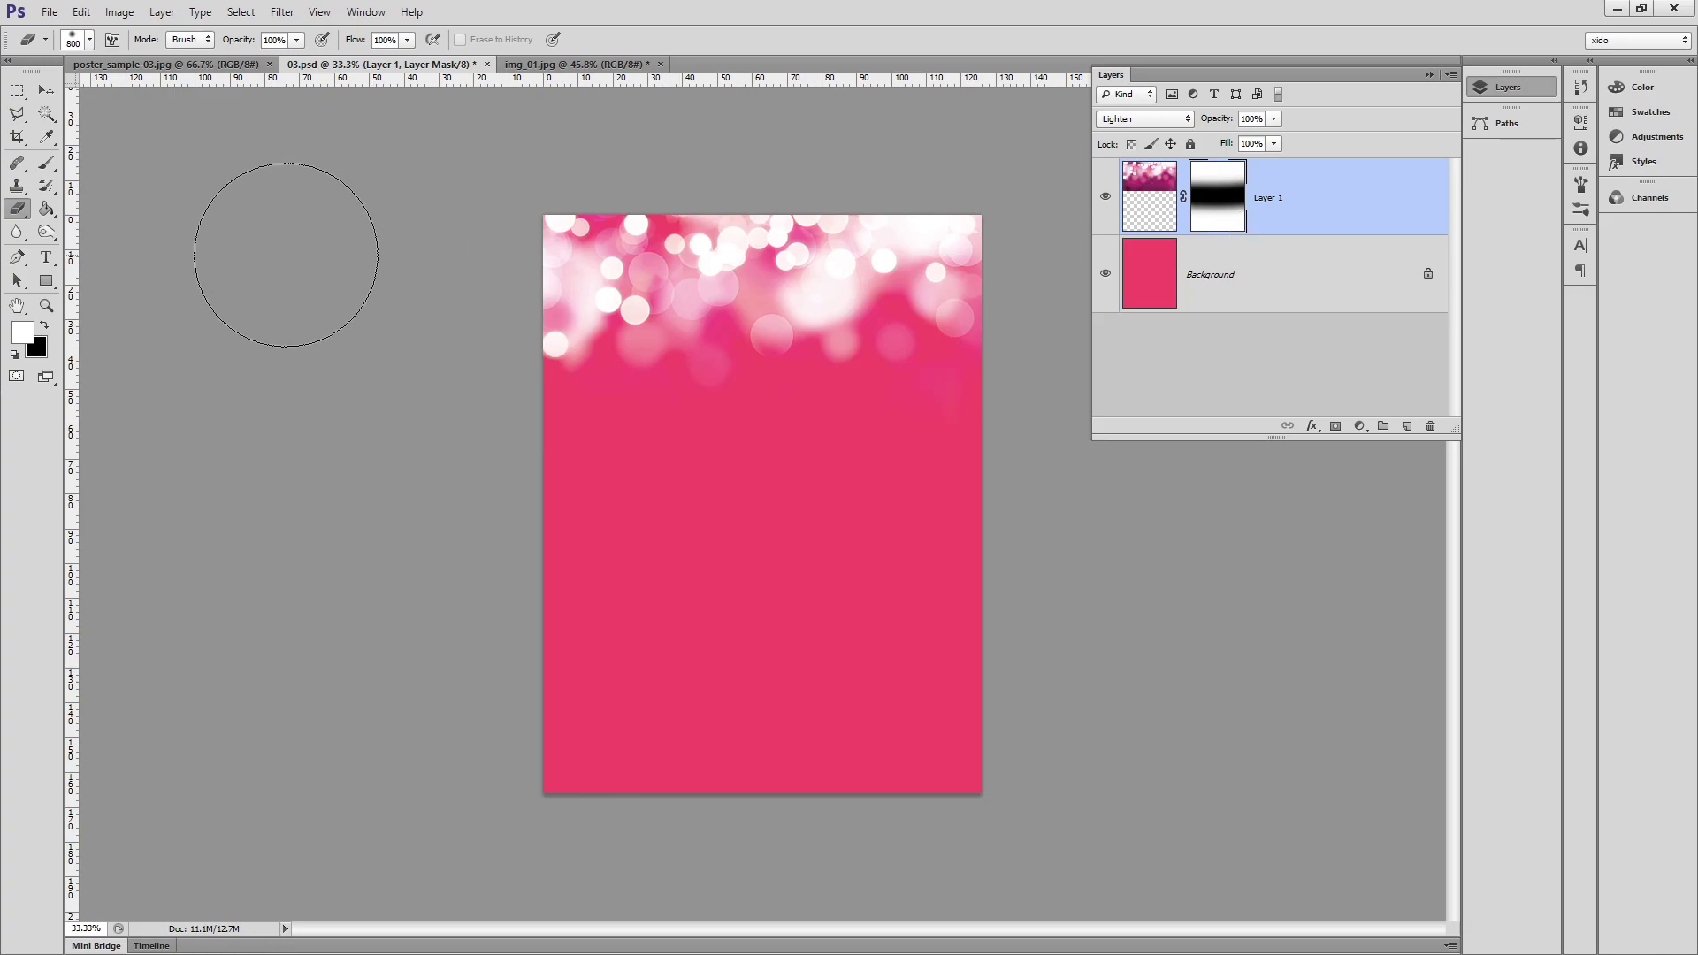
{"action": "key", "text": "ctrl+z"}
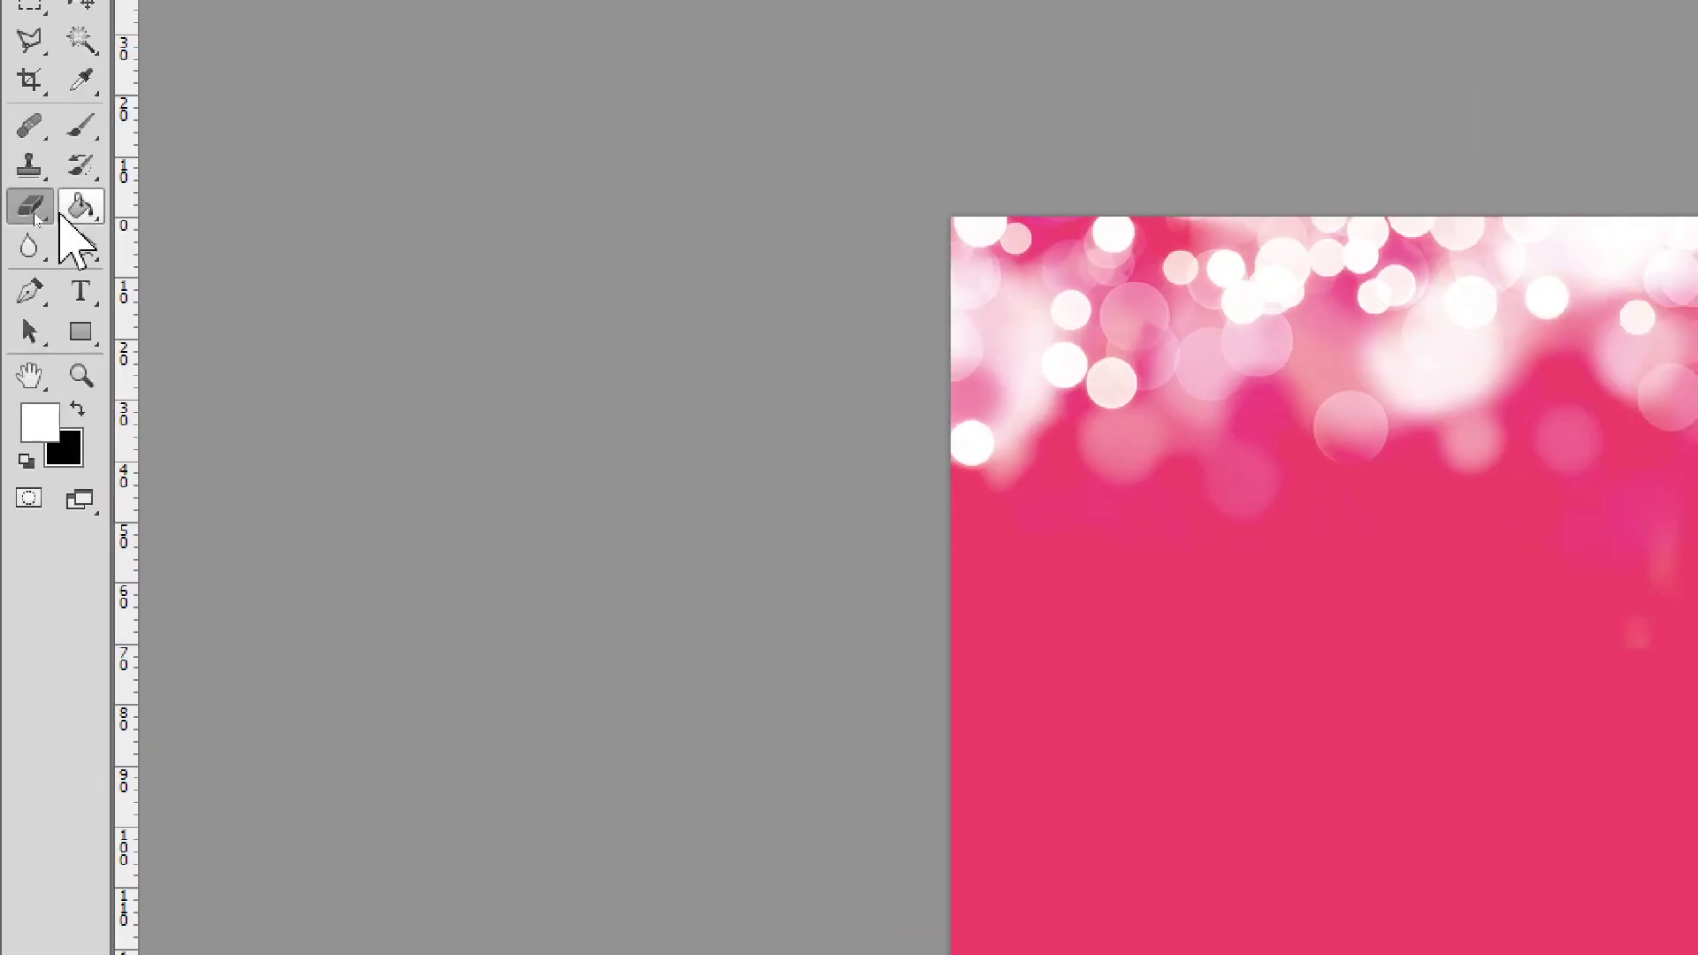
Apply a vertical linear Black, White gradient to Layer 1's mask so the bokeh image fades out downwards.
{"action": "left_click", "coordinate": [47, 211]}
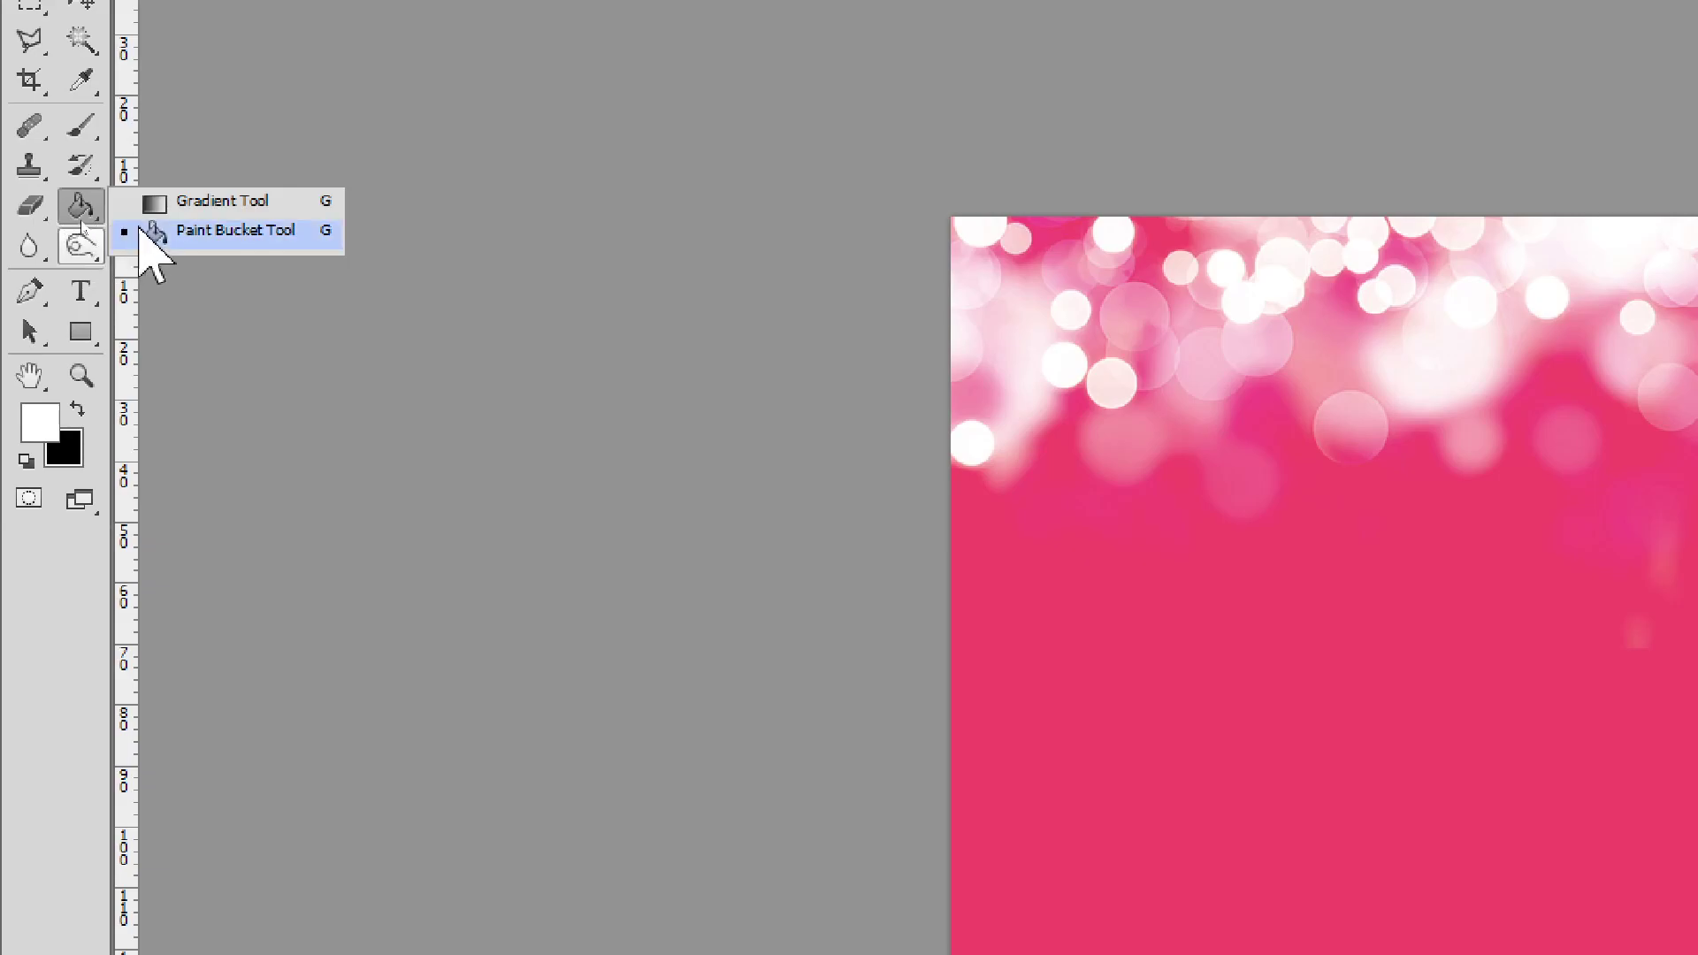
{"action": "left_click", "coordinate": [211, 212]}
{"action": "left_click", "coordinate": [79, 210]}
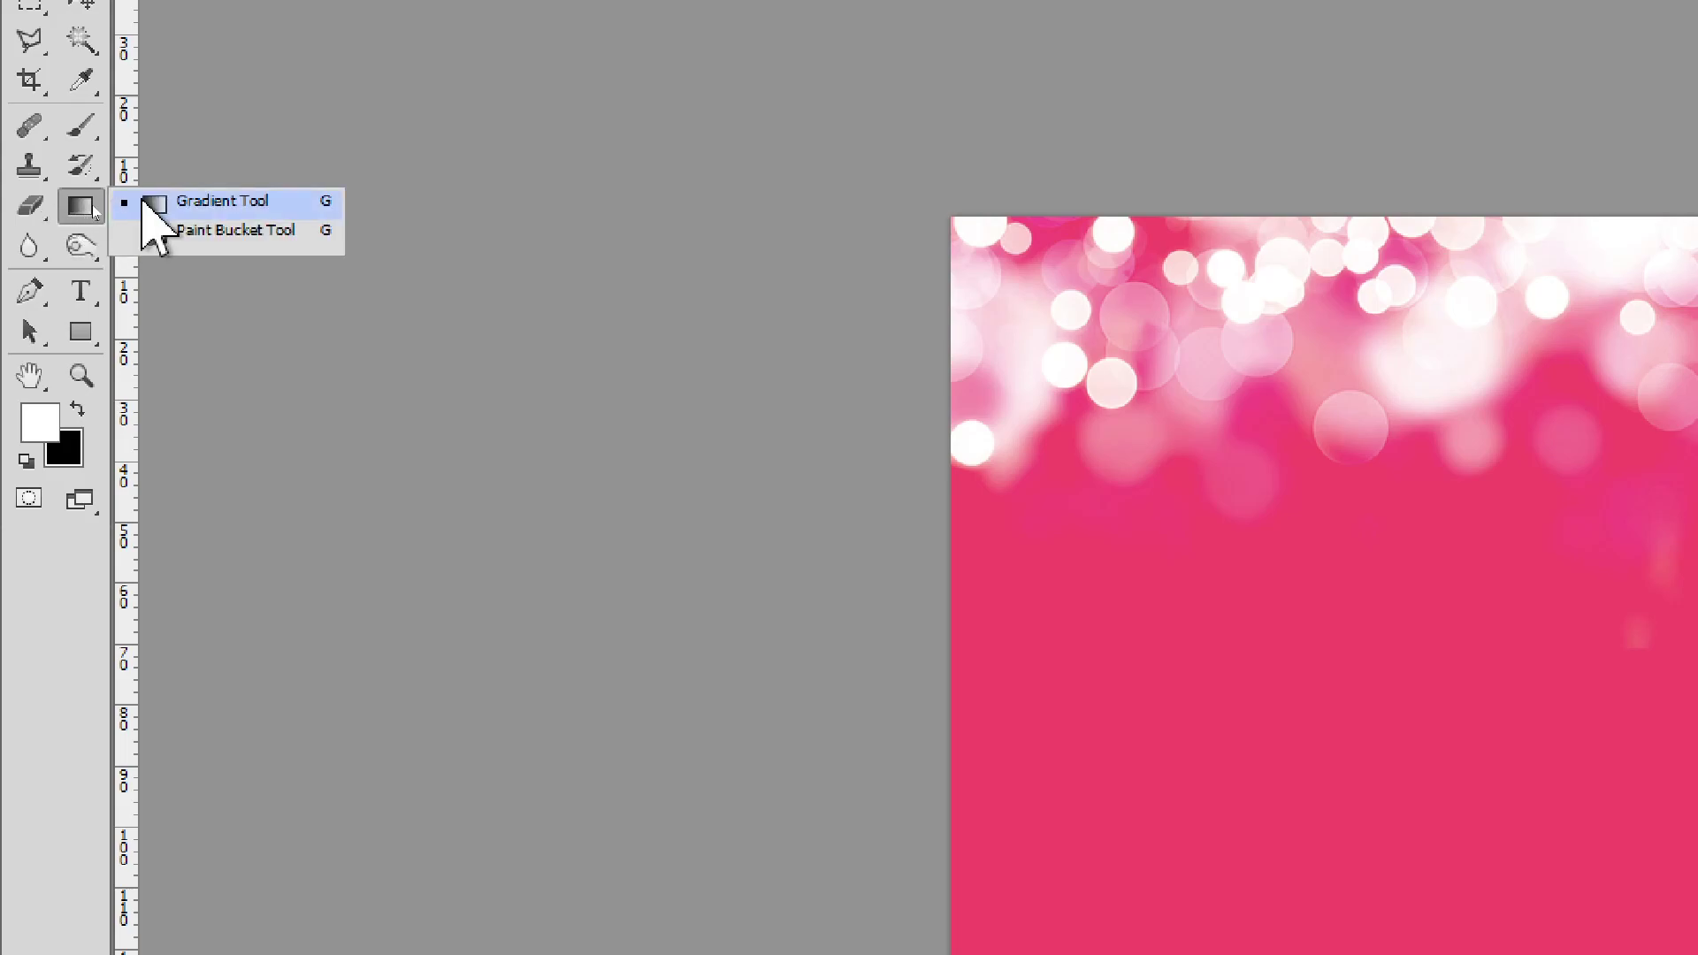
{"action": "left_click", "coordinate": [194, 202]}
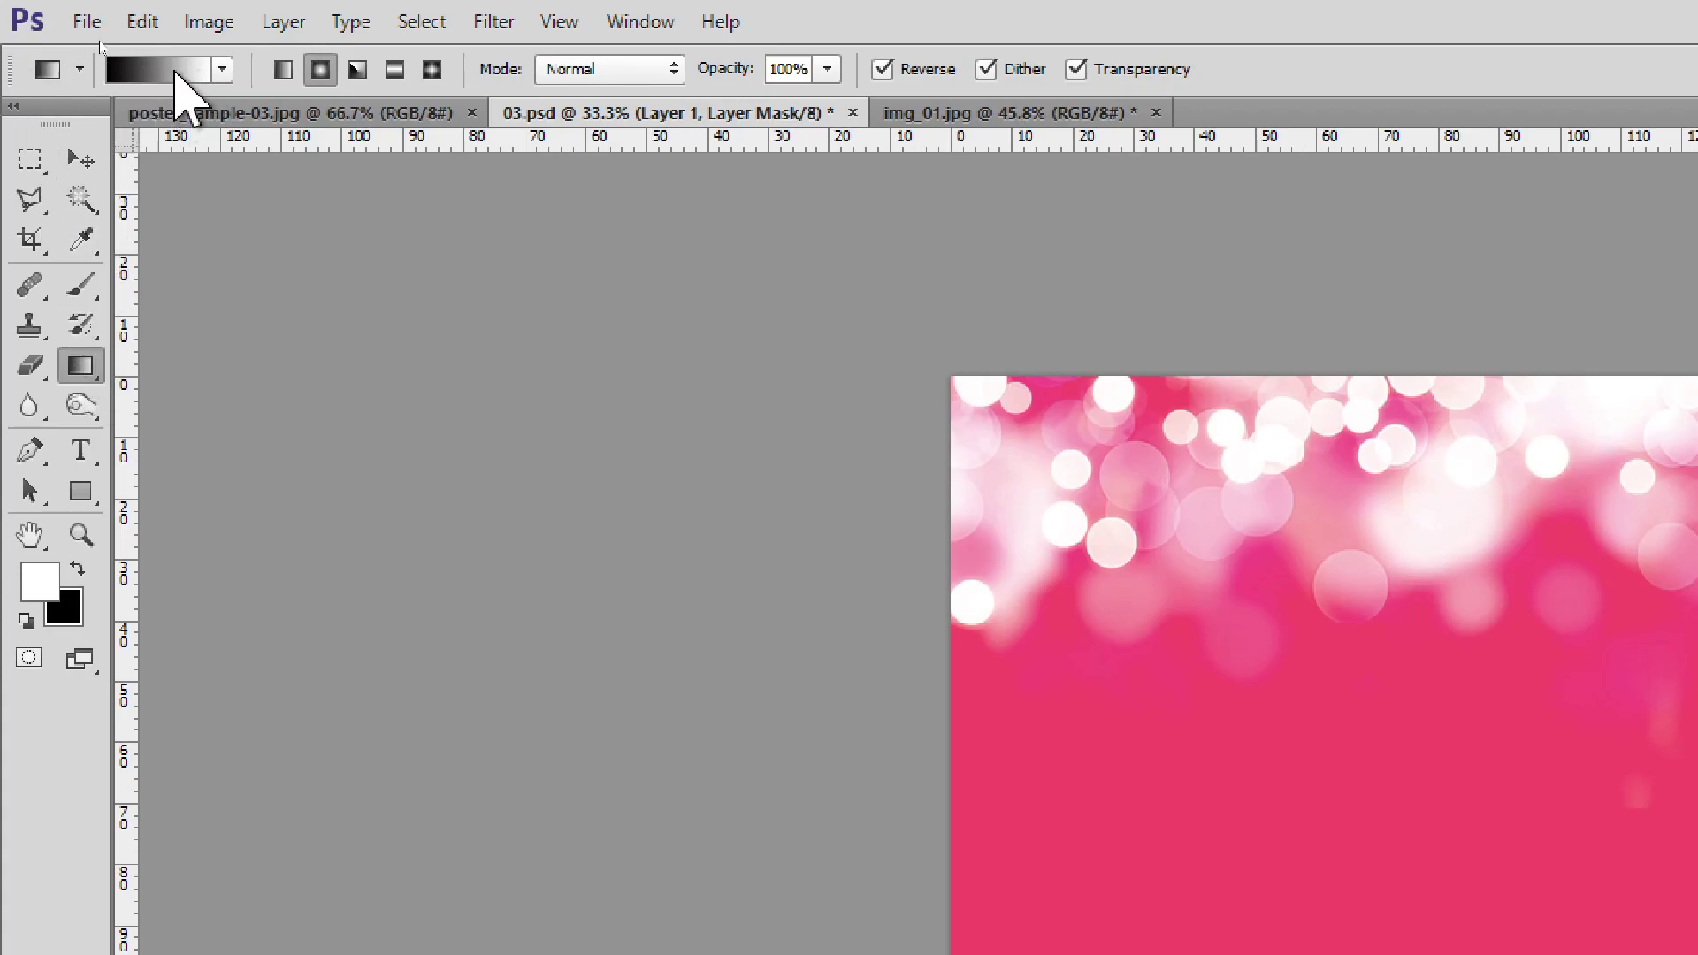
{"action": "left_click", "coordinate": [177, 74]}
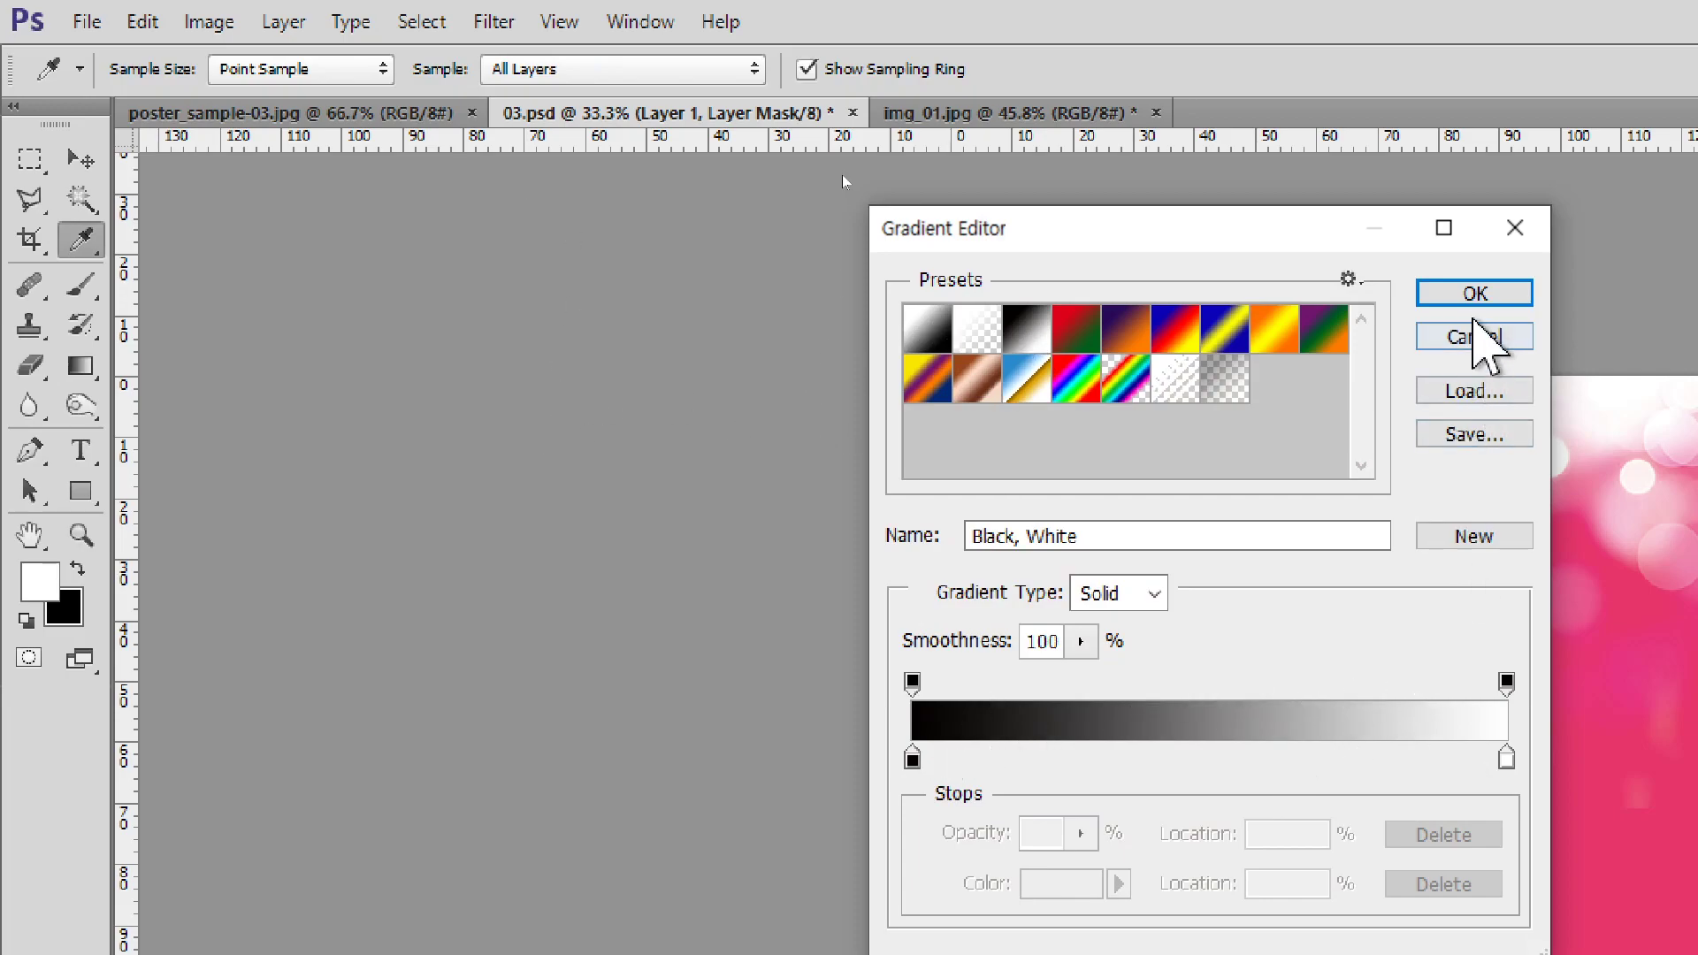
{"action": "left_click", "coordinate": [1475, 298]}
{"action": "left_click", "coordinate": [320, 69]}
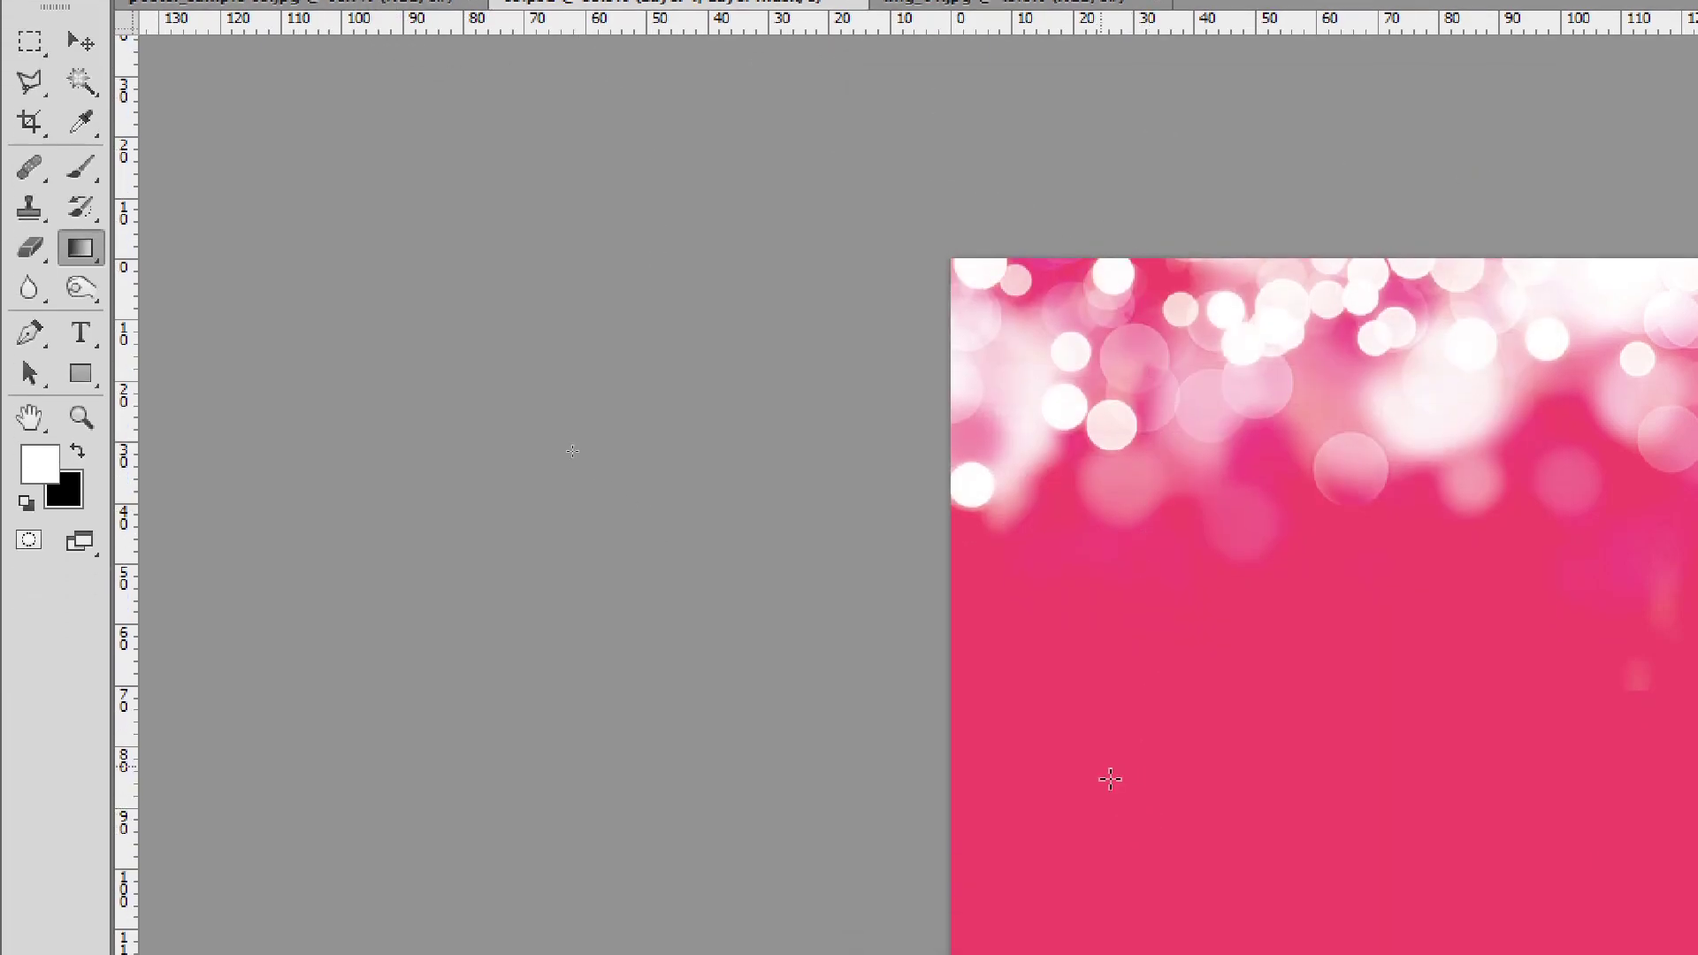
{"action": "left_click", "coordinate": [270, 68]}
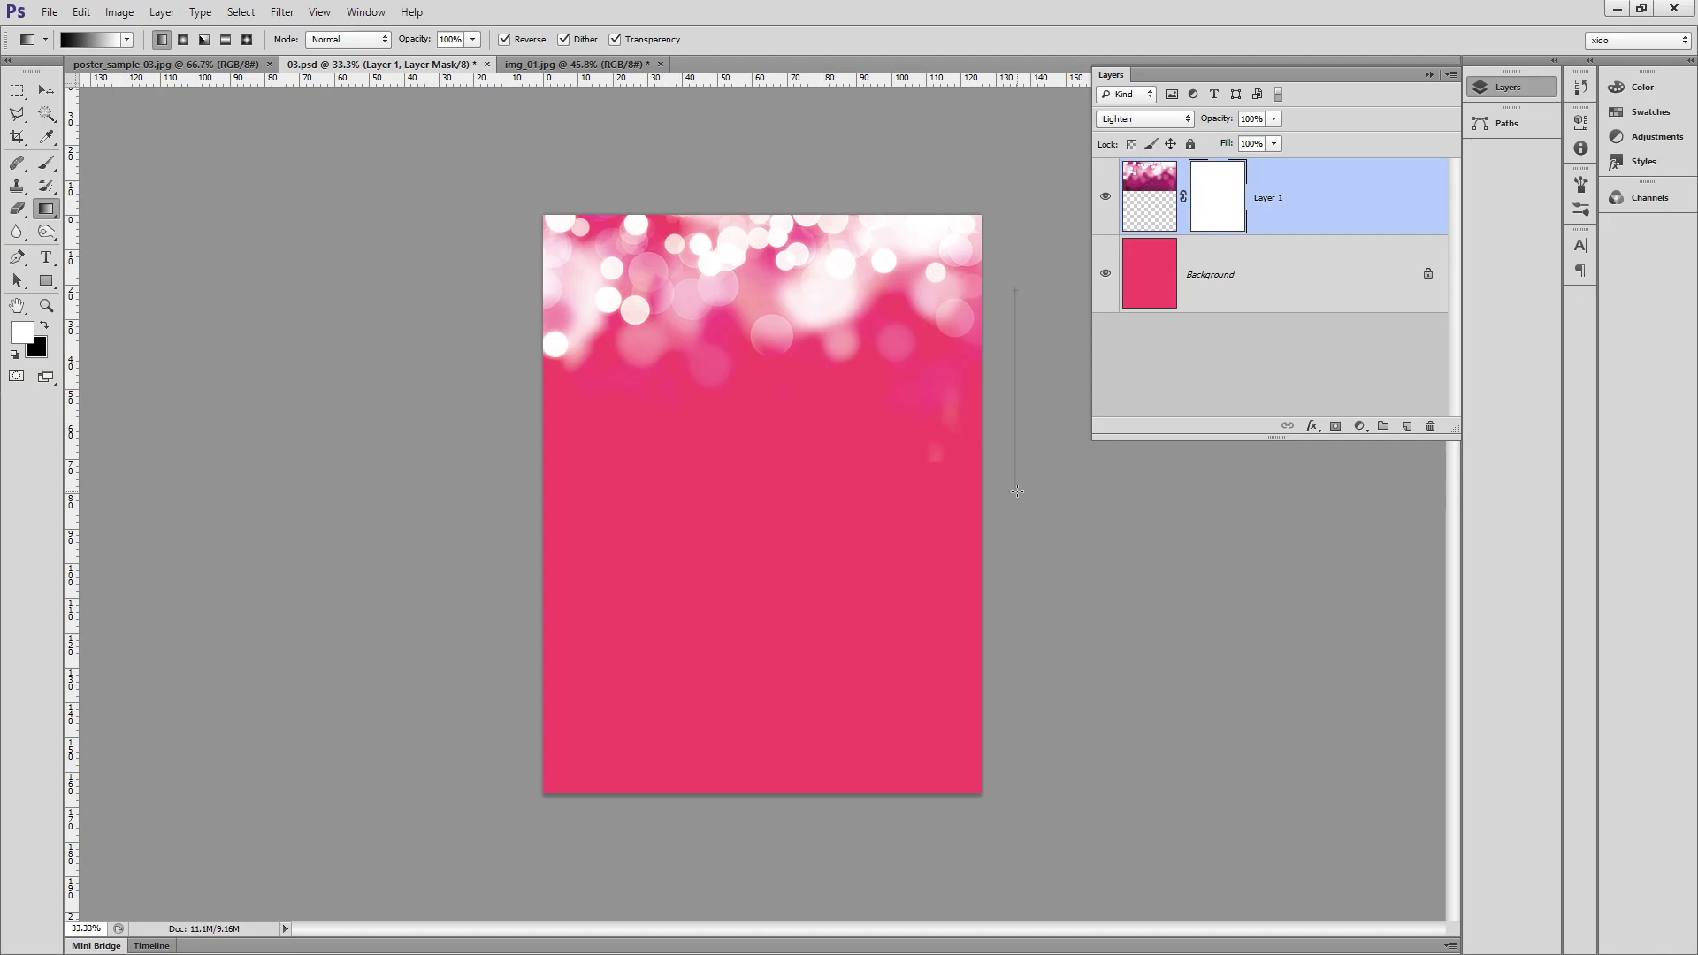
{"action": "left_click_drag", "start_coordinate": [1017, 491], "coordinate": [1017, 491]}
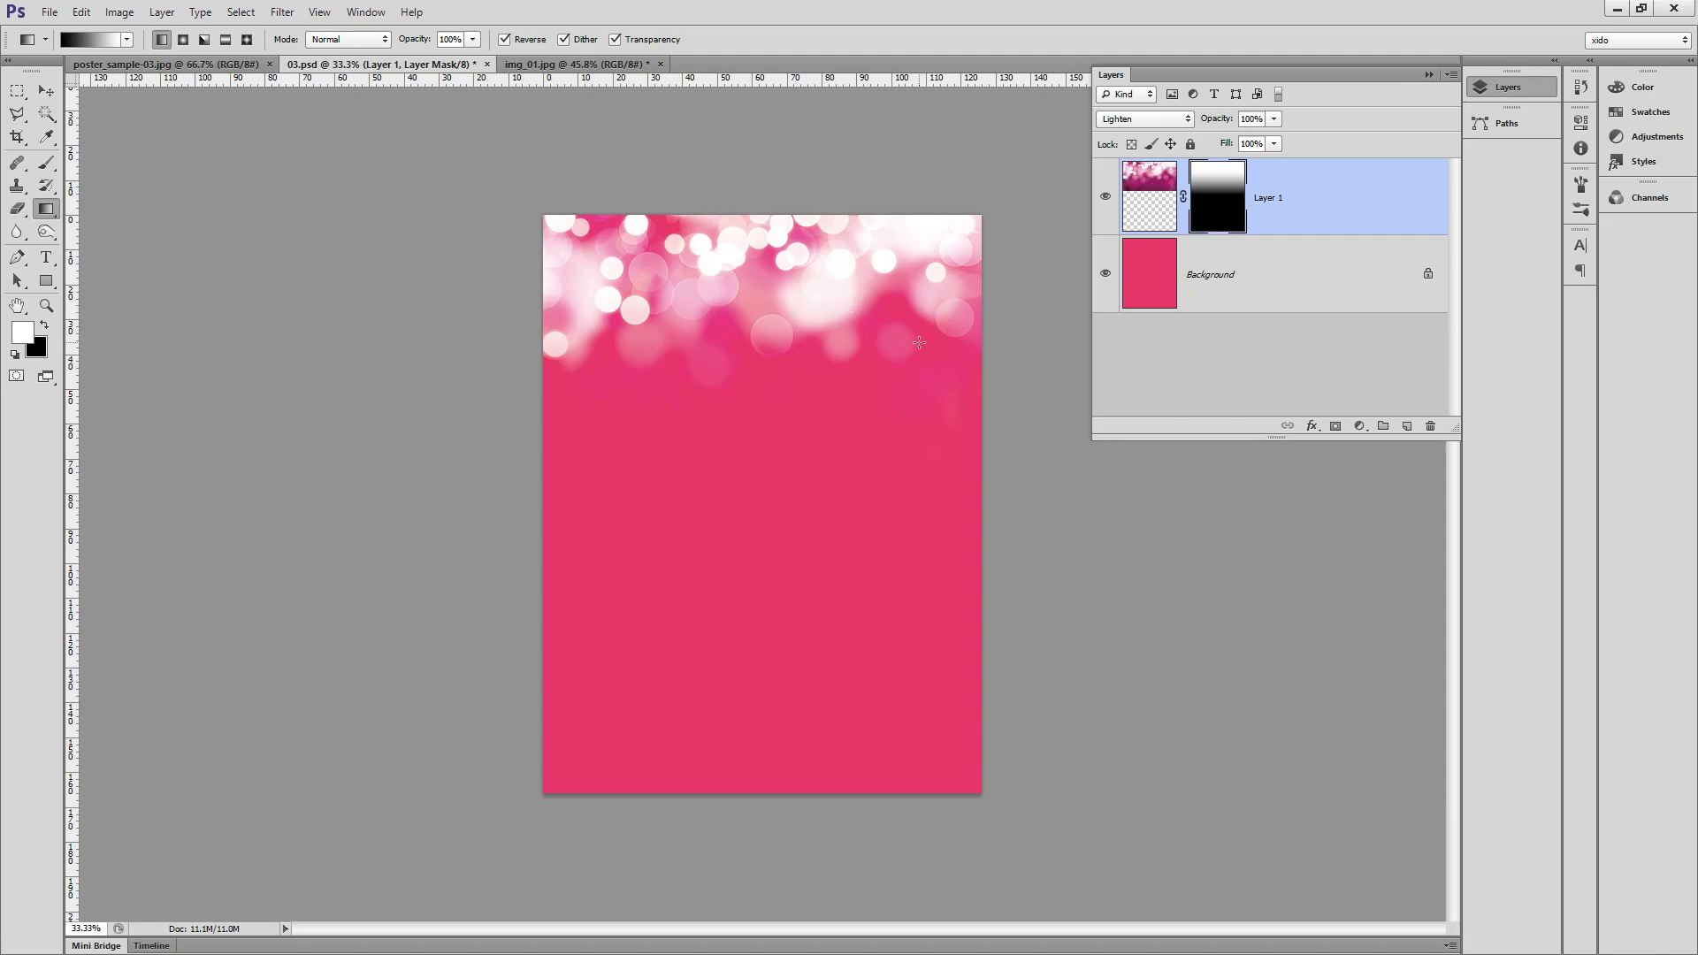
With the Background layer temporarily hidden, redraw the linear gradient on Layer 1's mask so the bokeh image fades out slightly higher.
{"action": "key", "text": "v"}
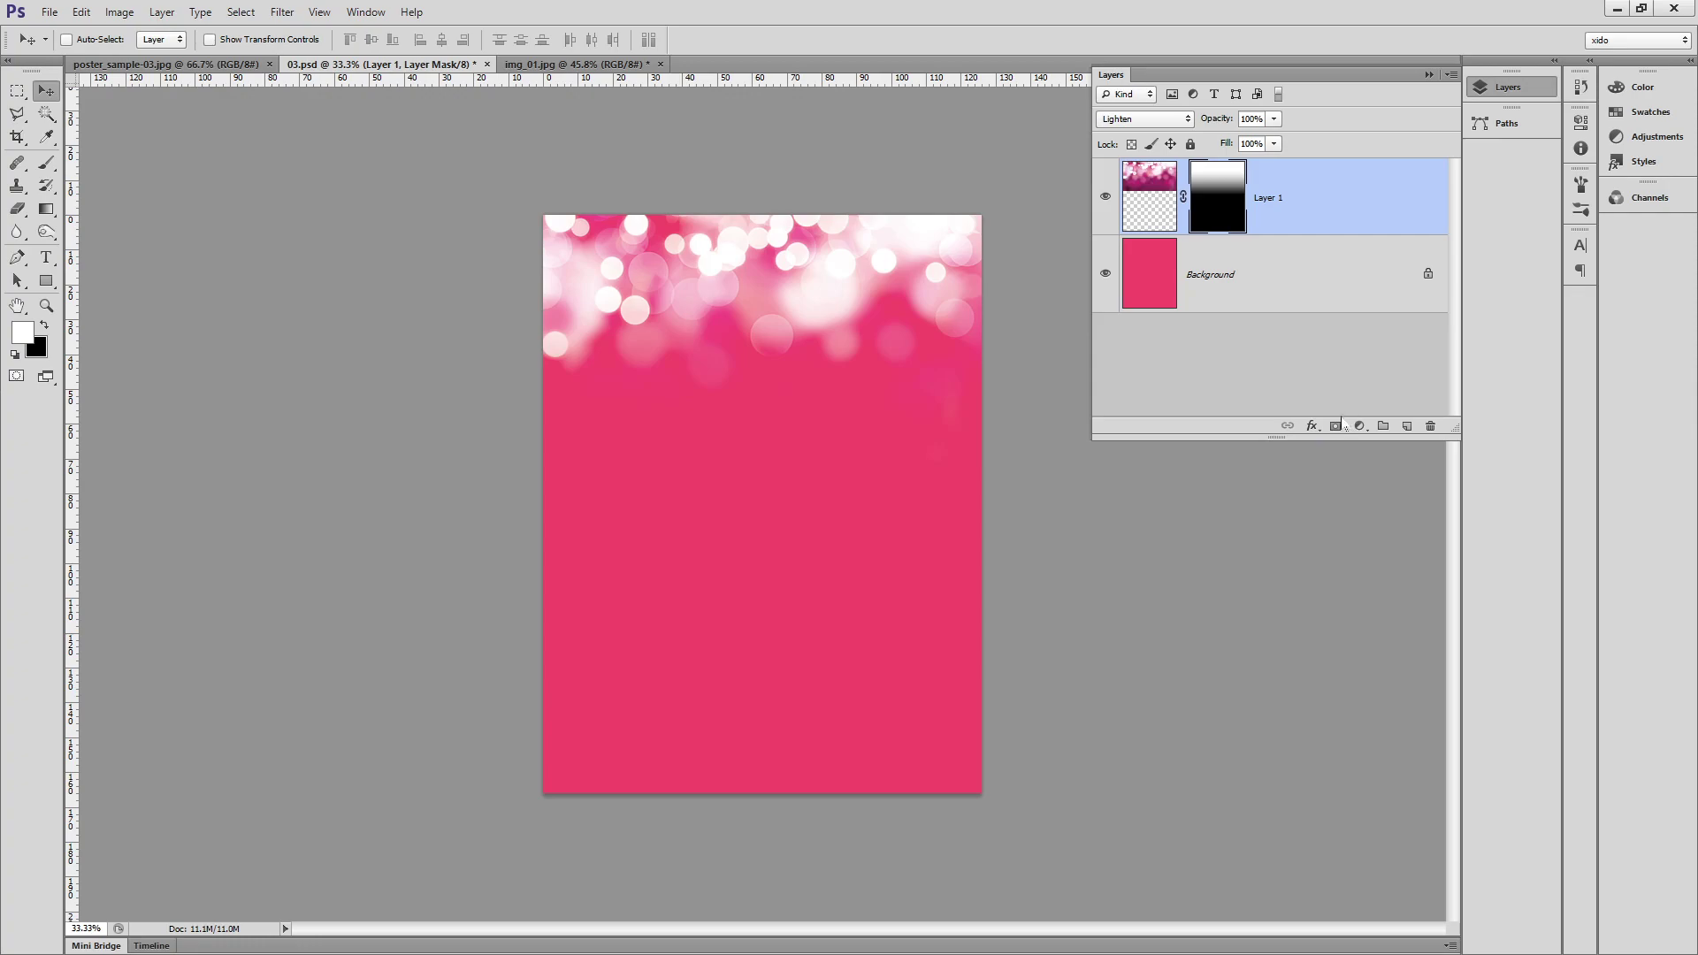
{"action": "left_click", "coordinate": [1106, 273]}
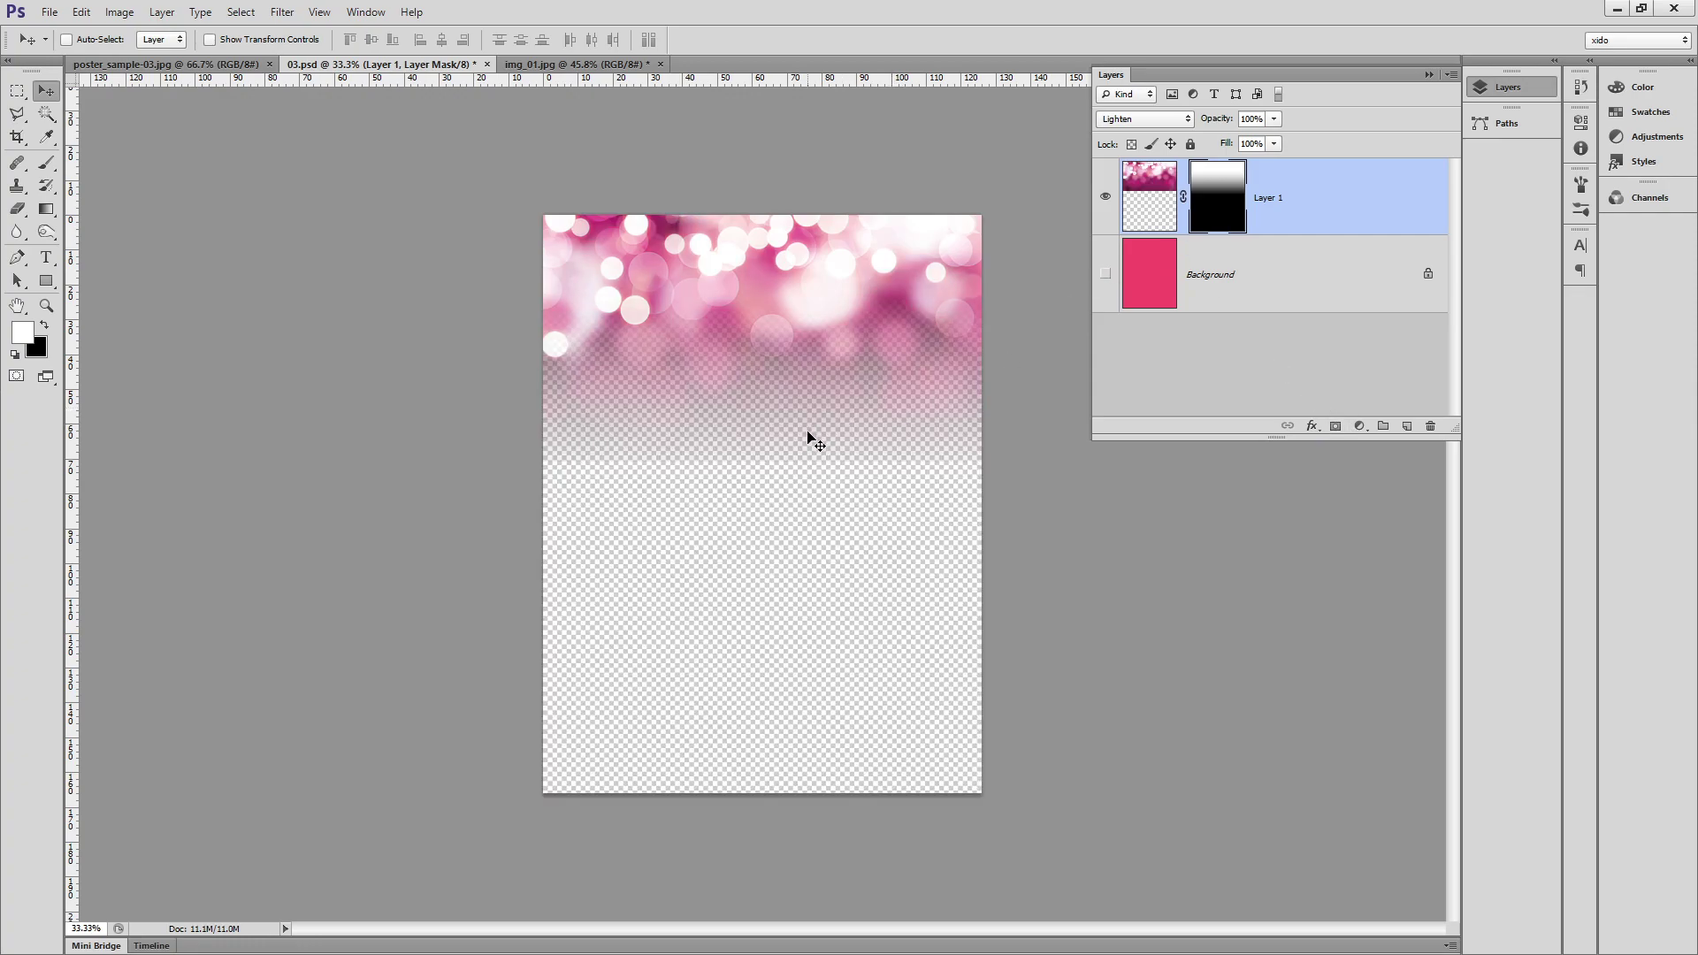
{"action": "left_click", "coordinate": [46, 209]}
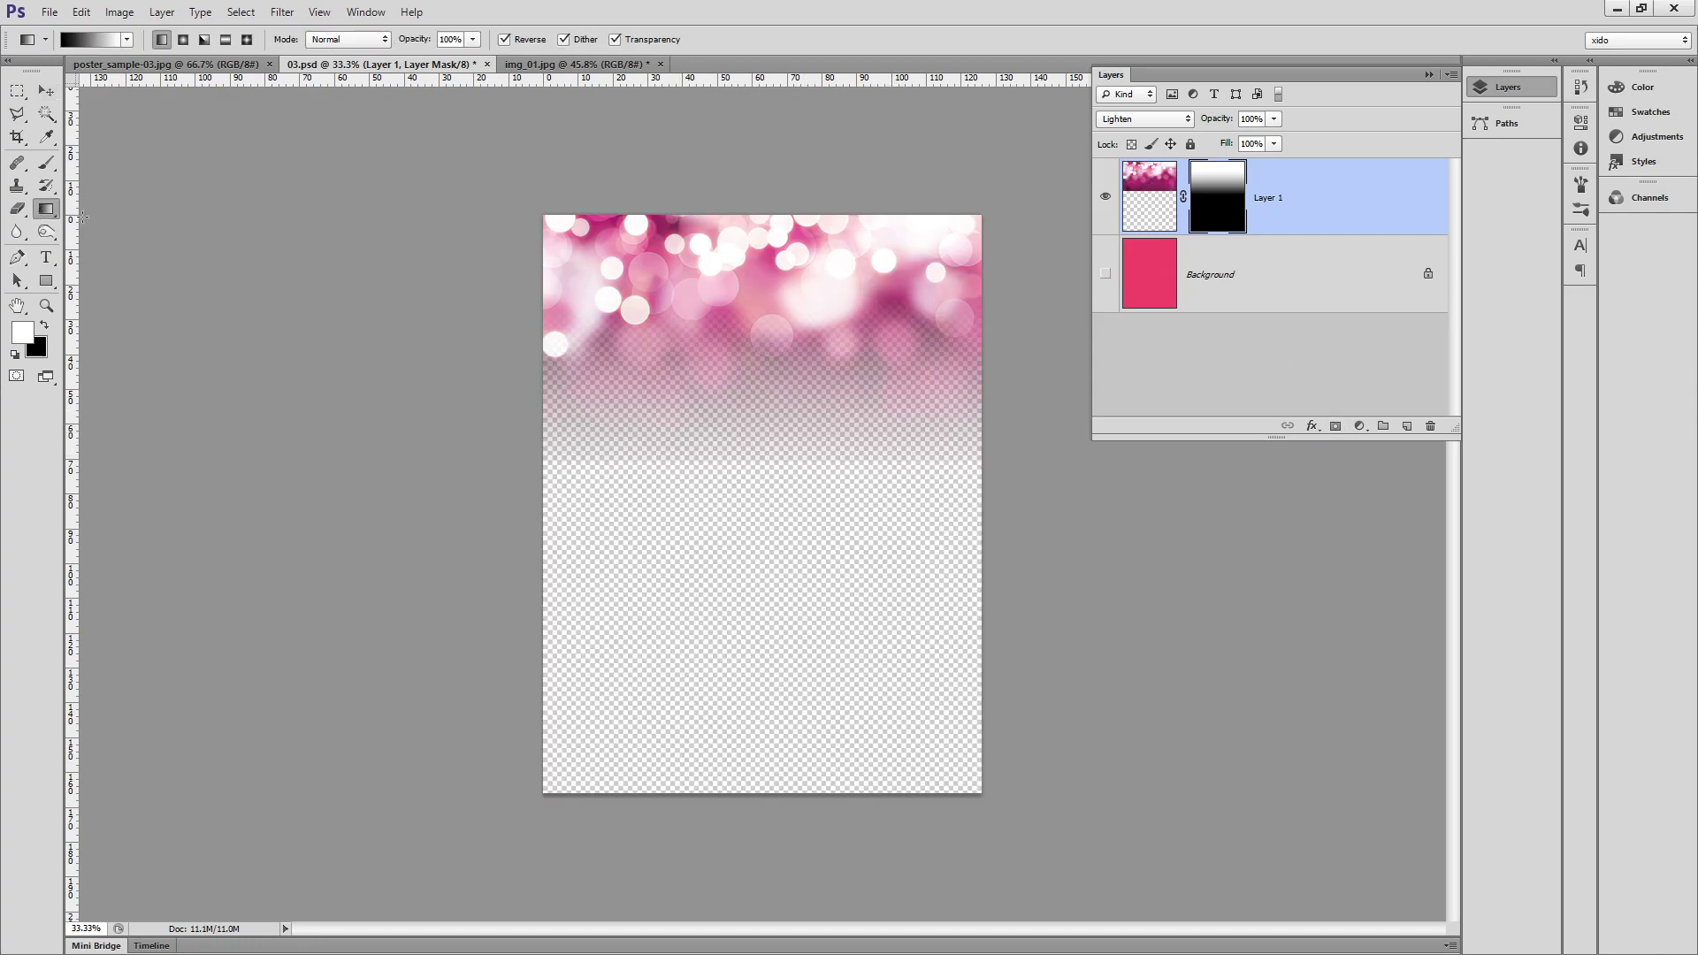
{"action": "left_click_drag", "start_coordinate": [738, 445], "coordinate": [738, 445]}
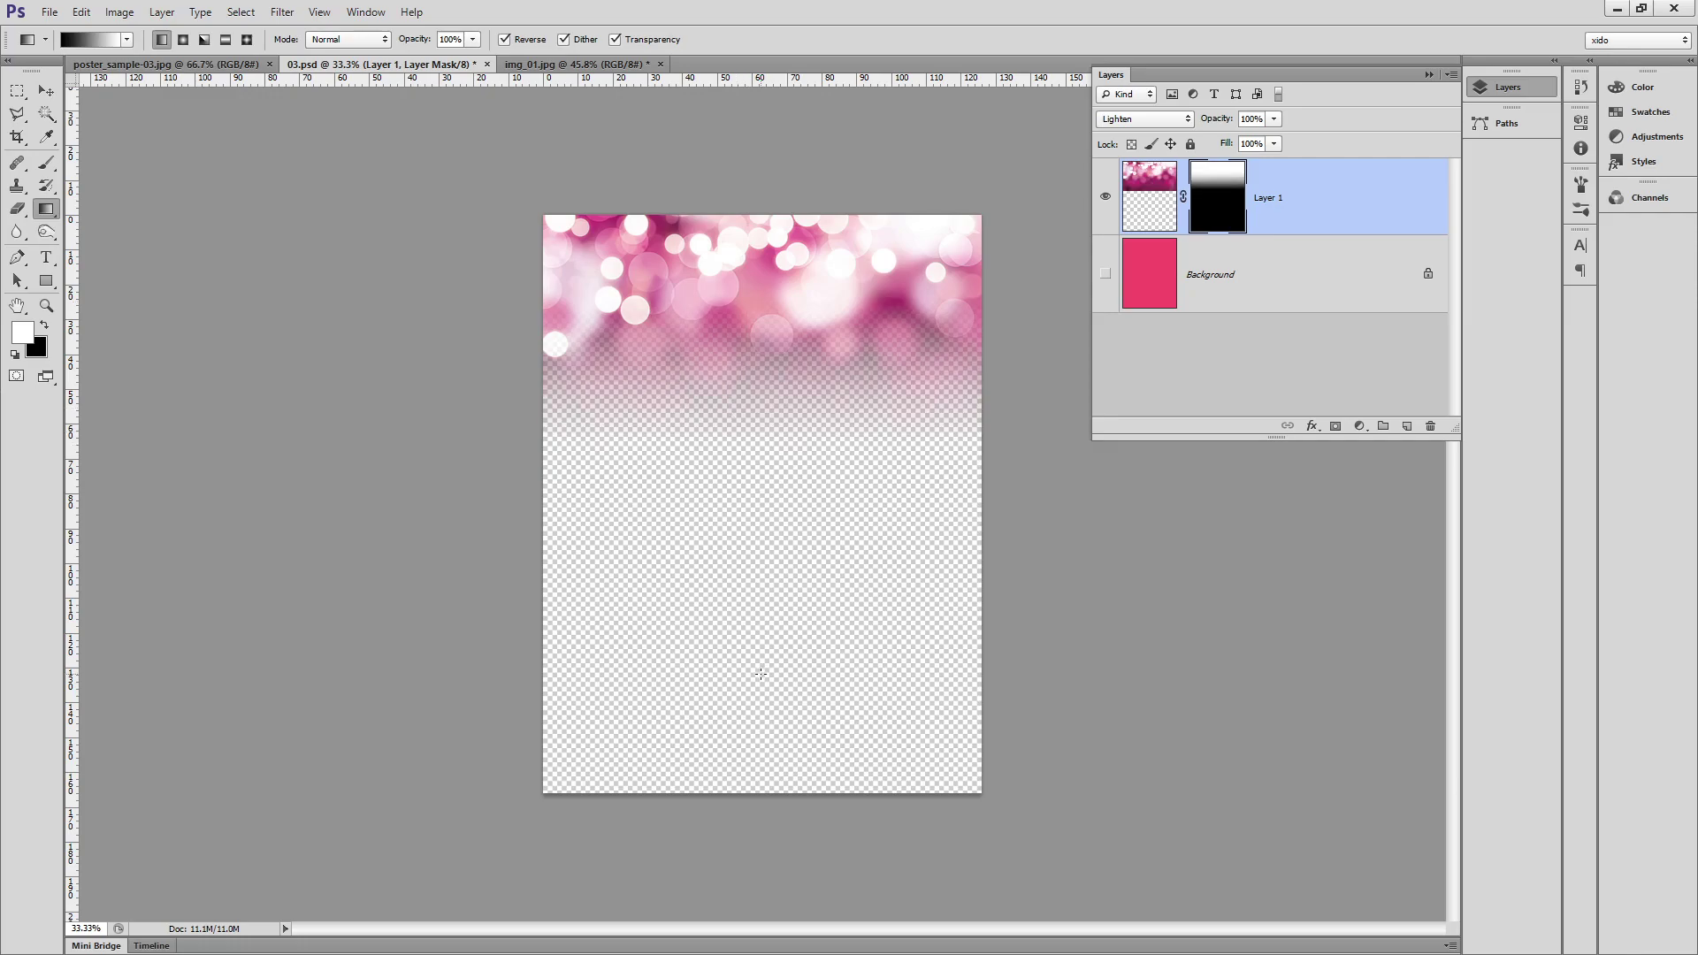
{"action": "left_click", "coordinate": [1106, 280]}
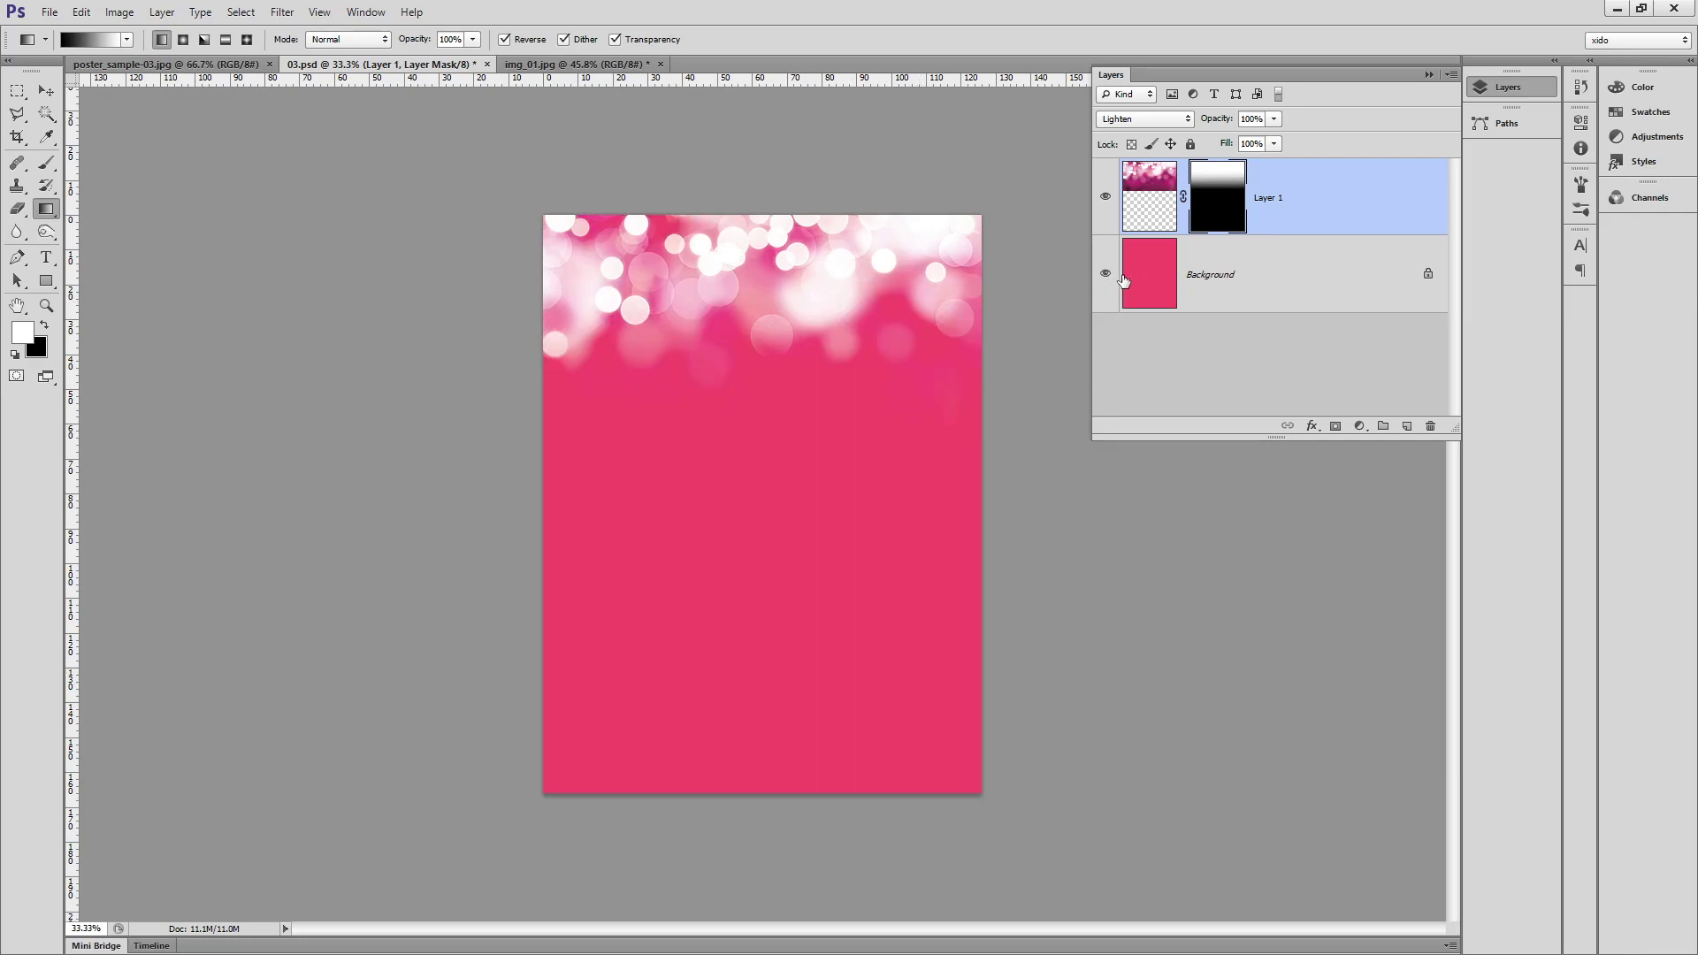
{"action": "key", "text": "v"}
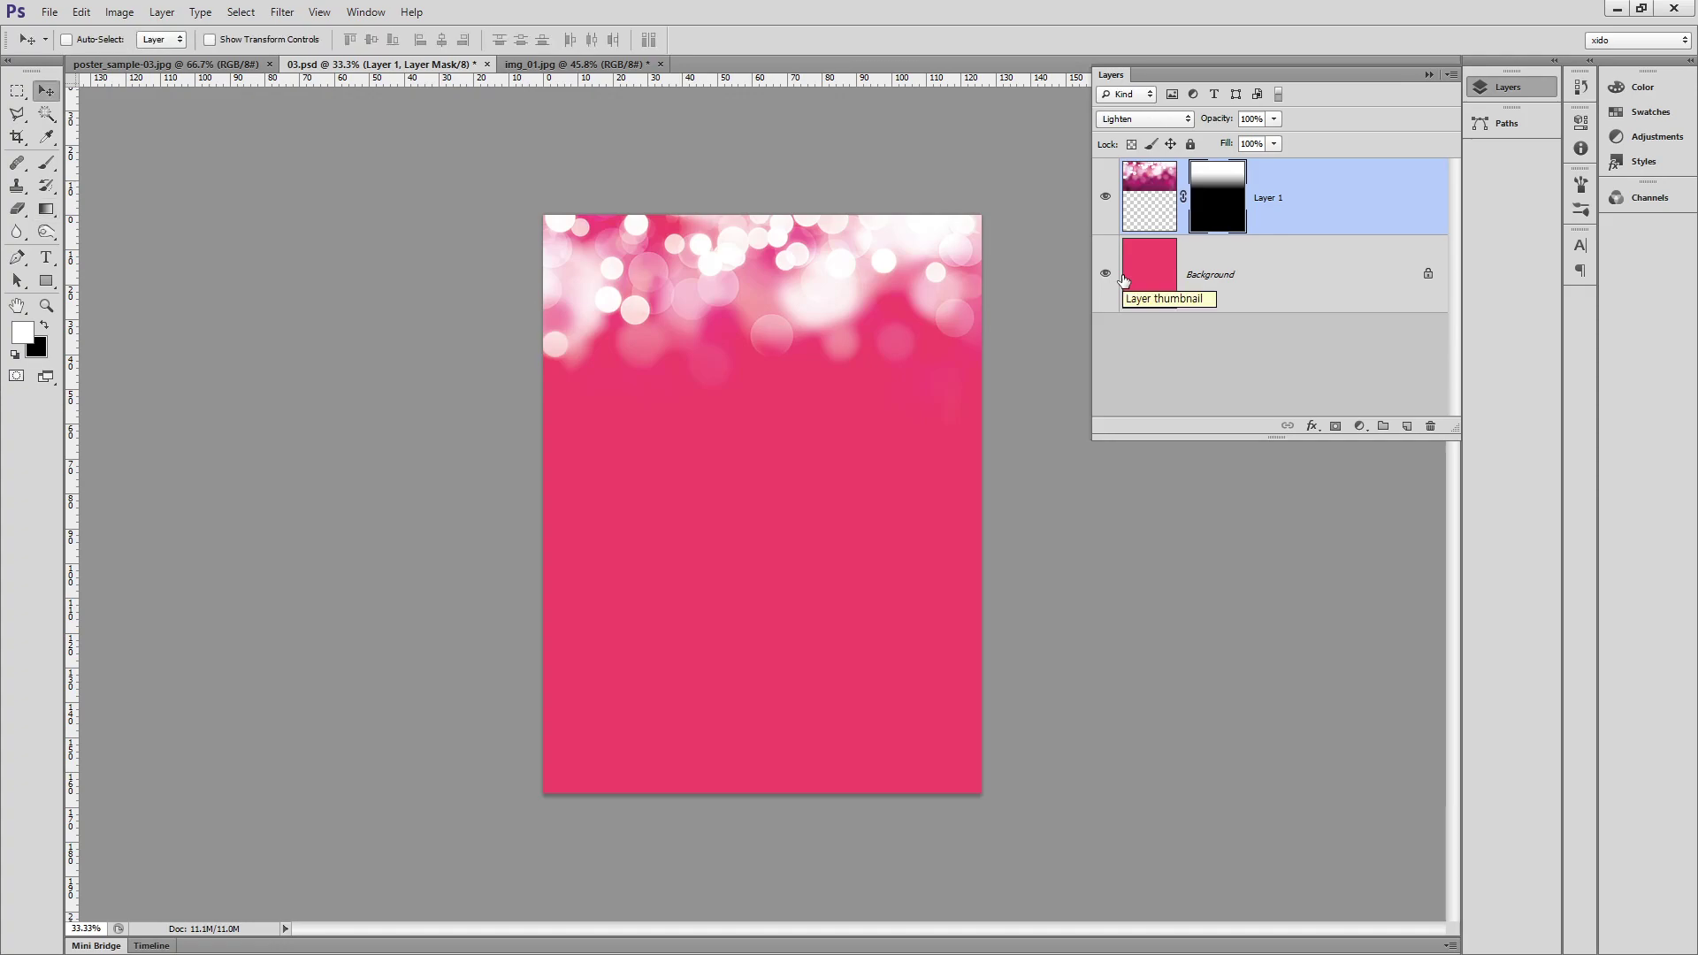
Compare with poster_sample-03.jpg, and save 03.psd with Maximize Compatibility on.
{"action": "key", "text": "alt+Tab"}
{"action": "key", "text": "alt+Tab"}
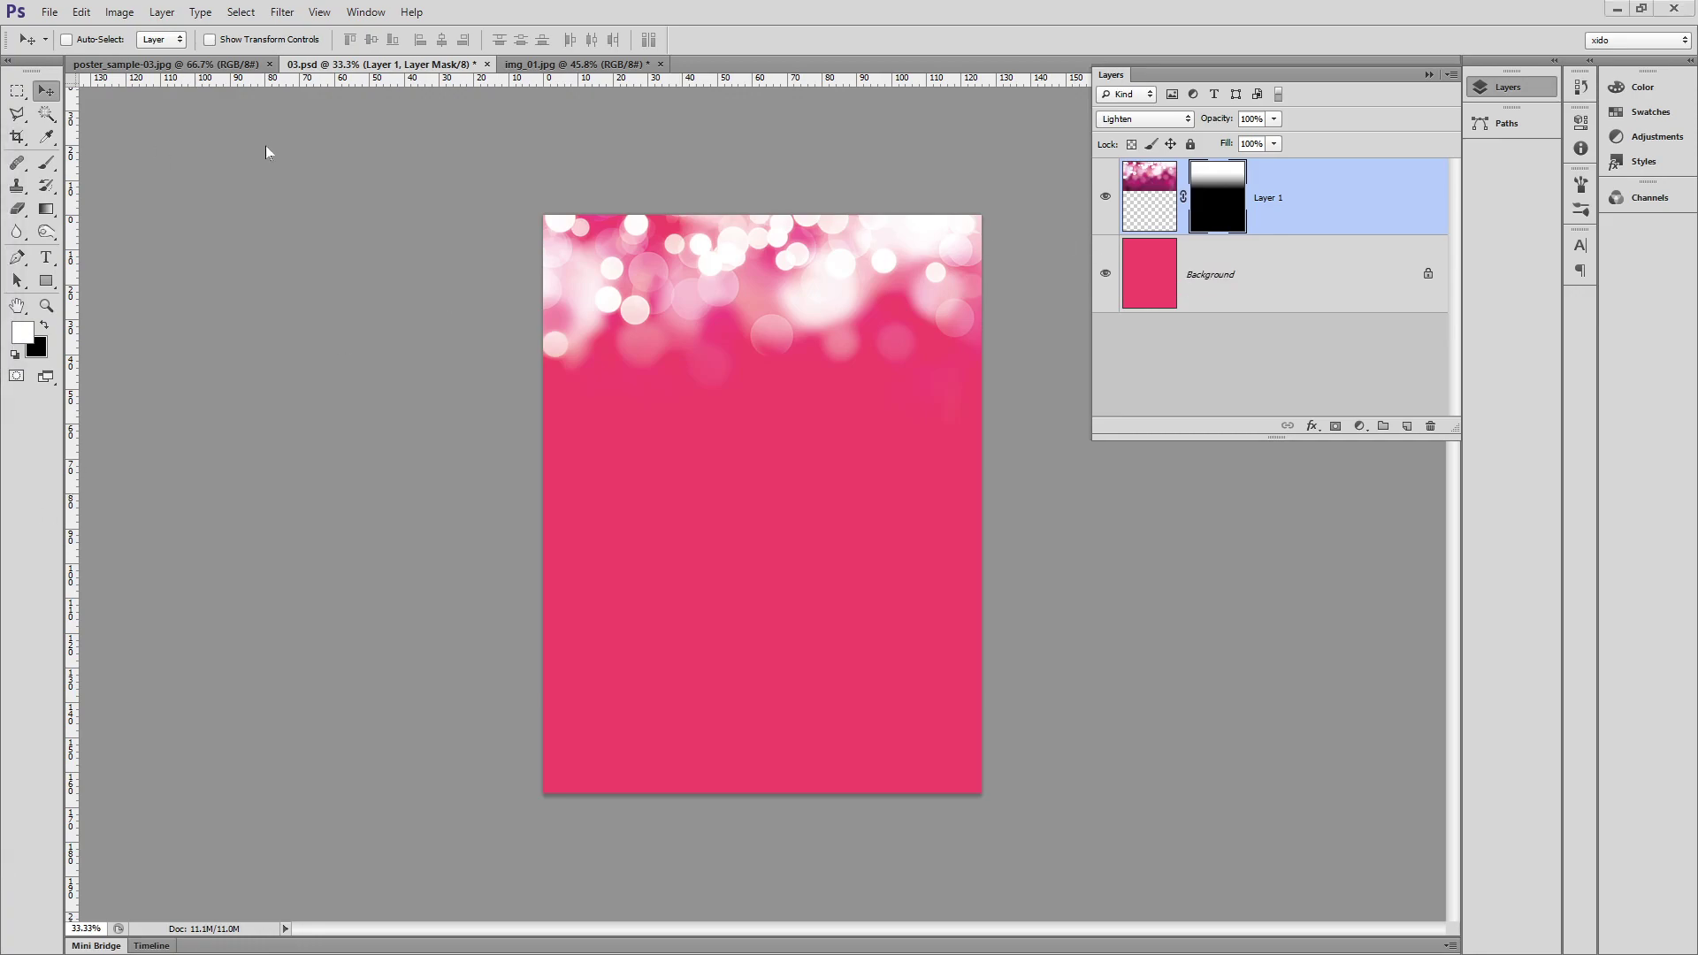
{"action": "left_click", "coordinate": [212, 65]}
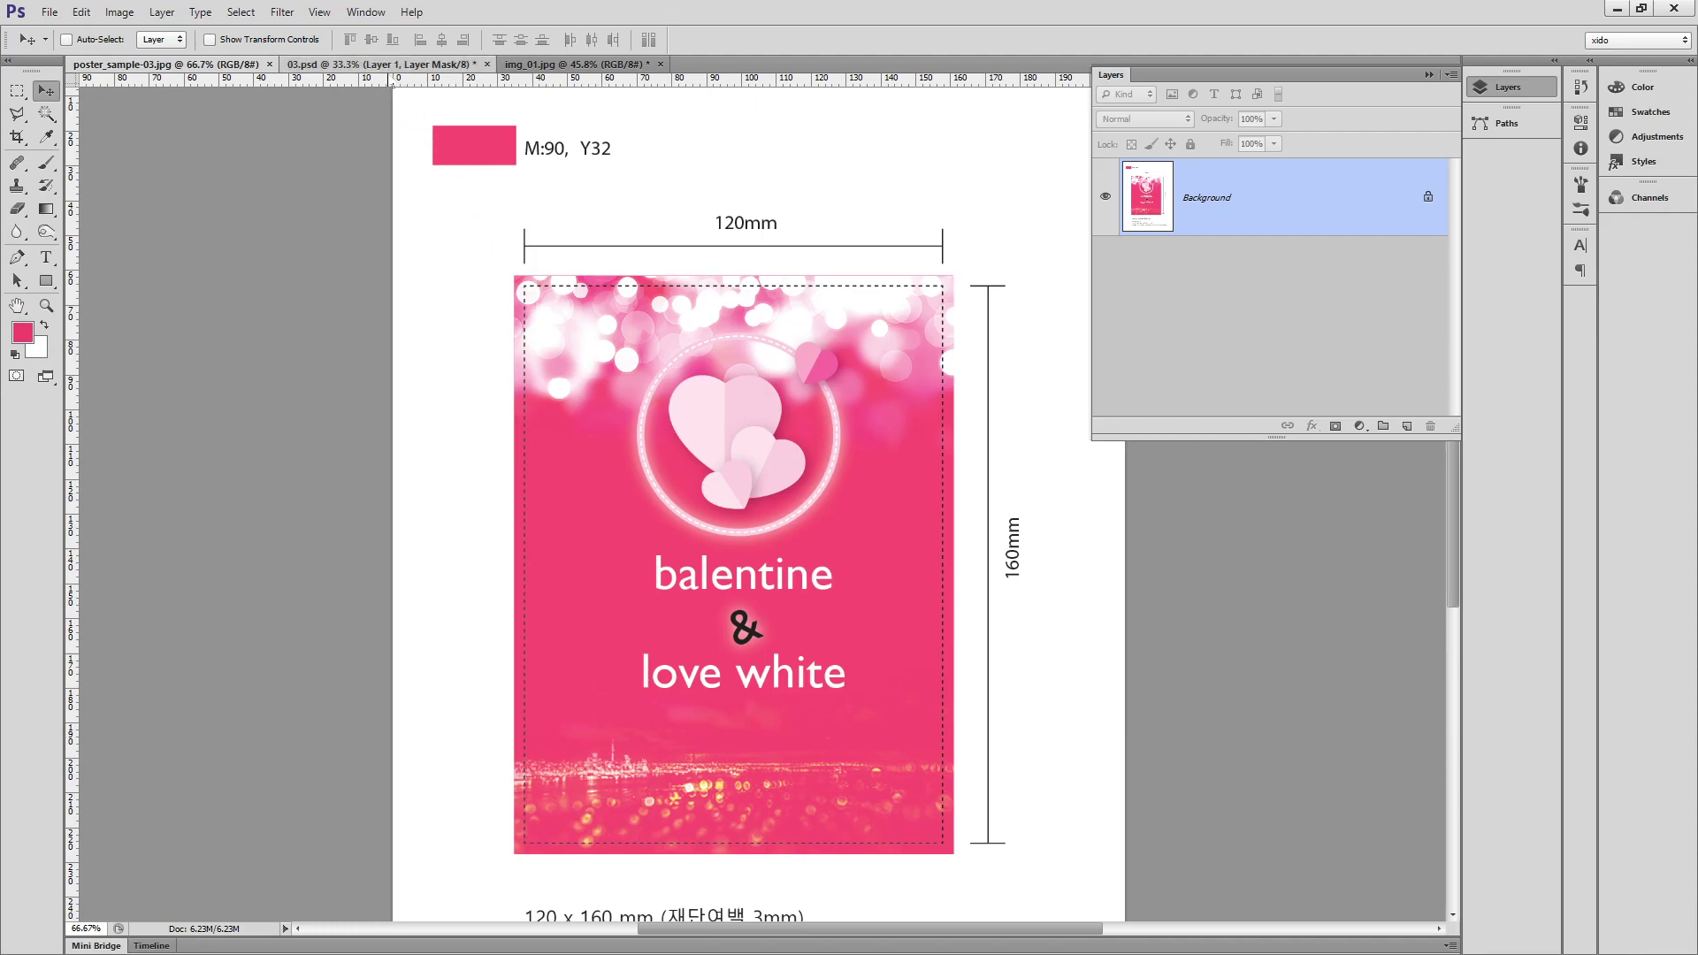
{"action": "left_click", "coordinate": [381, 64]}
{"action": "key", "text": "ctrl+s"}
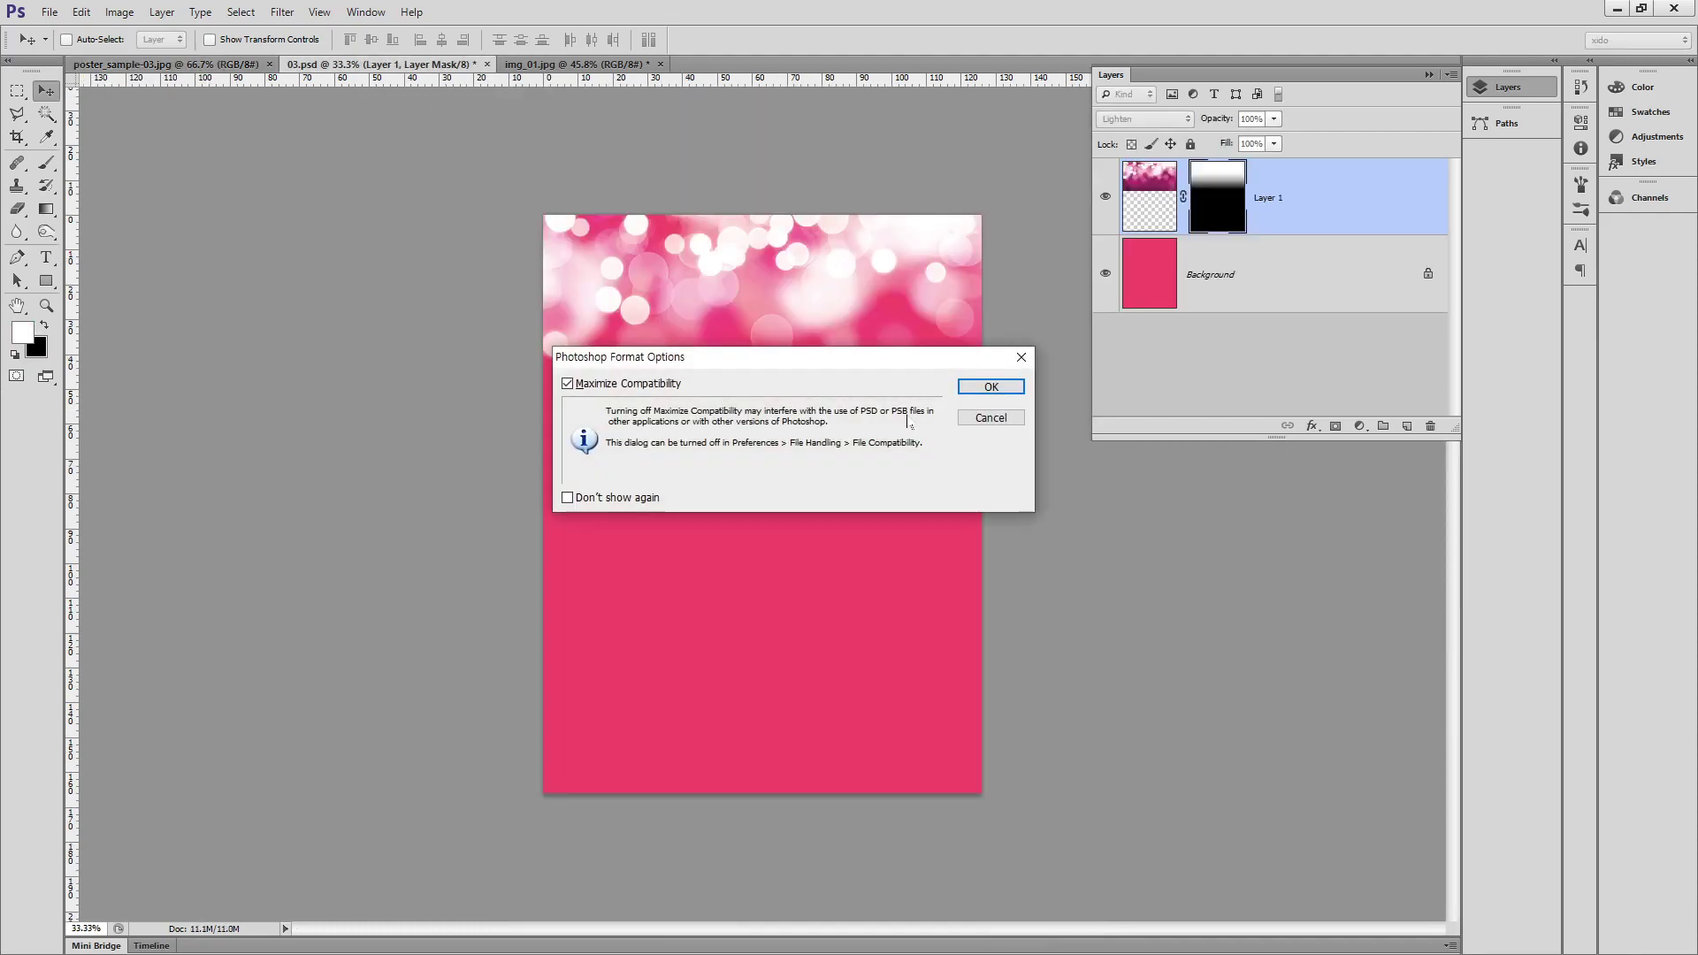
{"action": "left_click", "coordinate": [991, 387]}
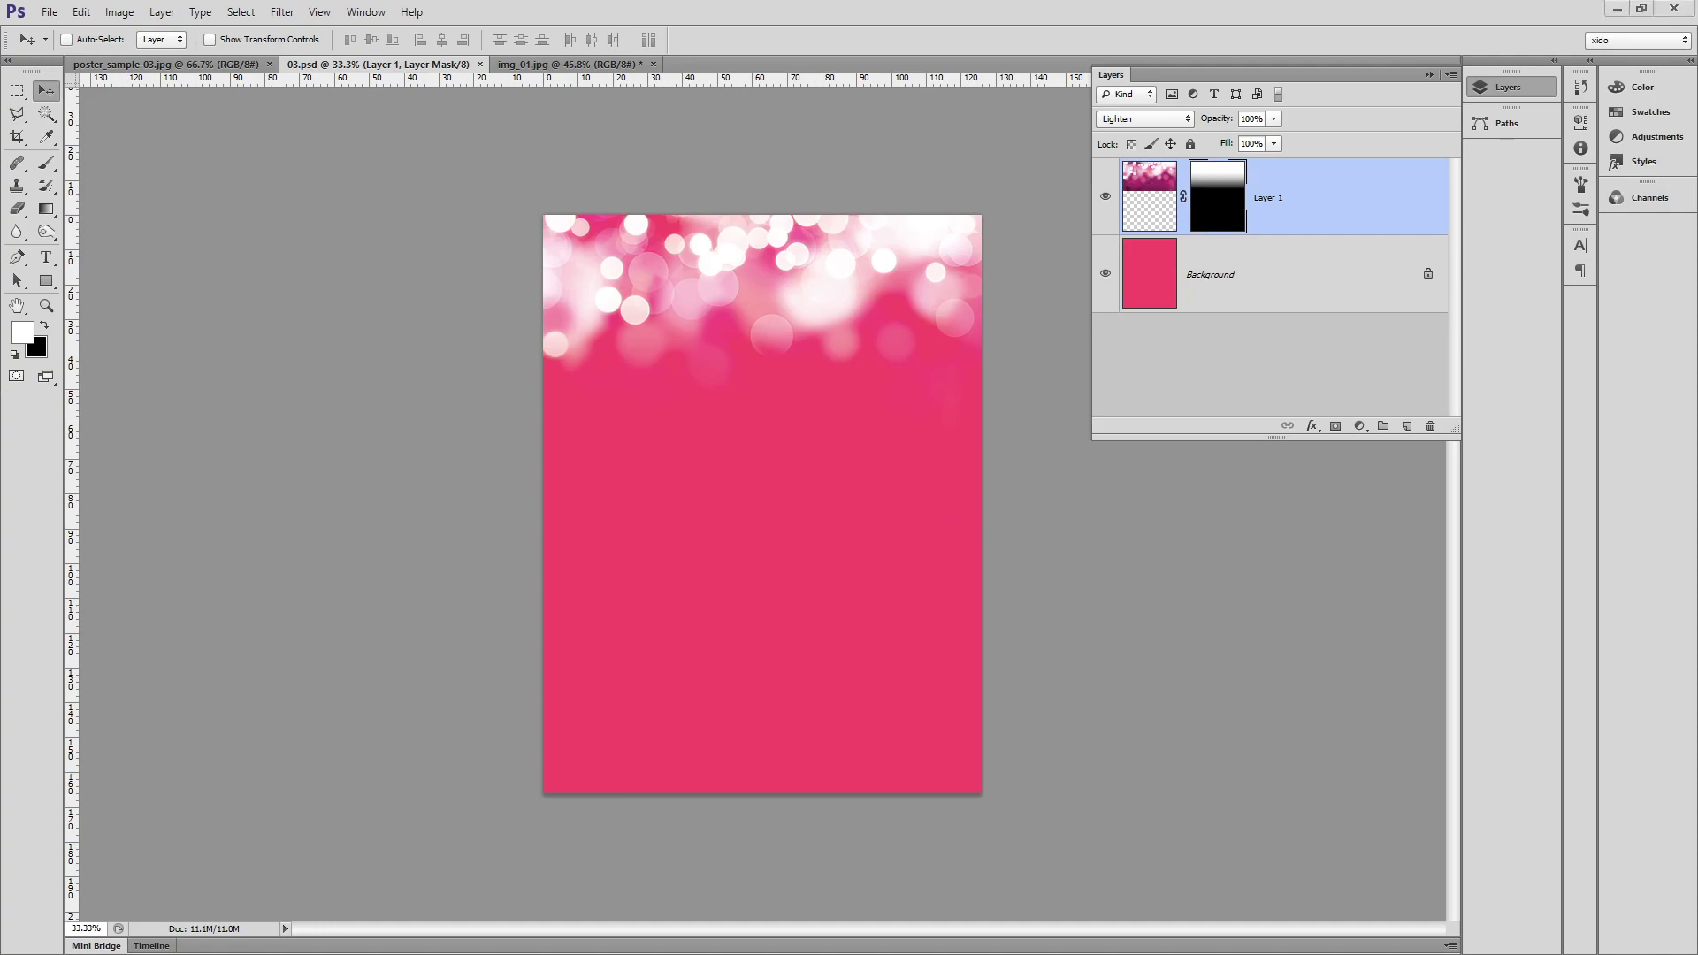
Open img_02.jpg and resample it to a resolution of 300 pixels/inch with proportions constrained.
{"action": "left_click_drag", "start_coordinate": [640, 64], "coordinate": [740, 18]}
{"action": "left_click", "coordinate": [120, 12]}
{"action": "left_click", "coordinate": [166, 142]}
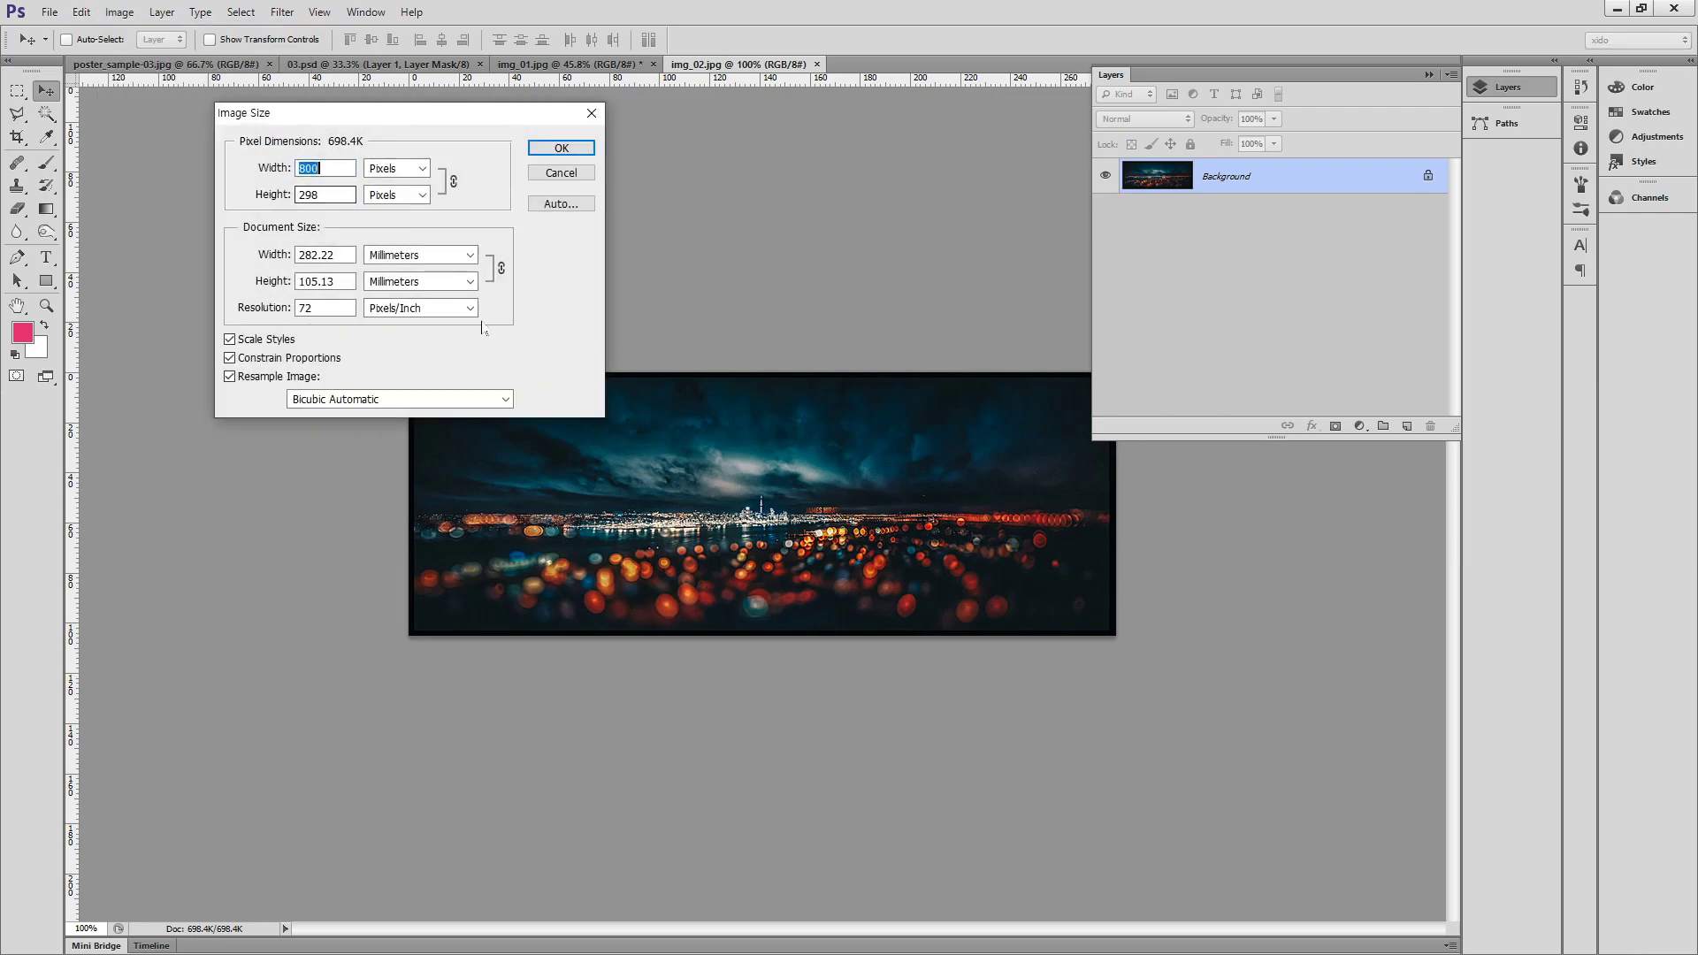
{"action": "left_click_drag", "start_coordinate": [334, 307], "coordinate": [213, 290]}
{"action": "type", "text": "300"}
{"action": "key", "text": "Return"}
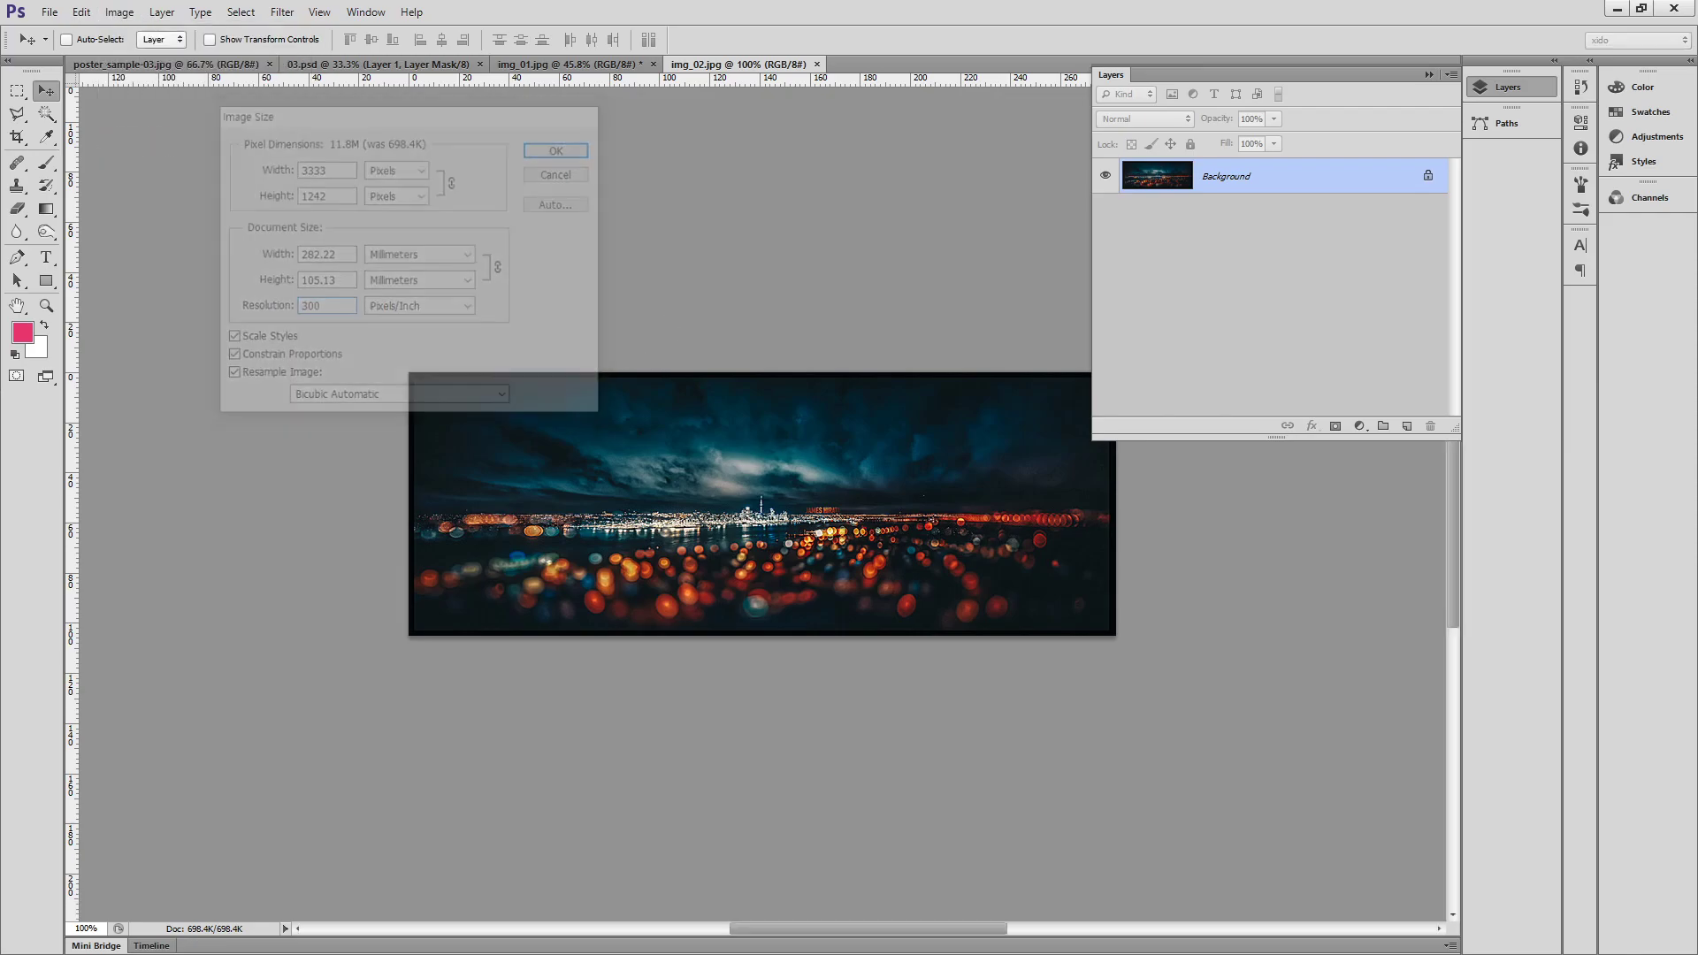
{"action": "key", "text": "ctrl+0"}
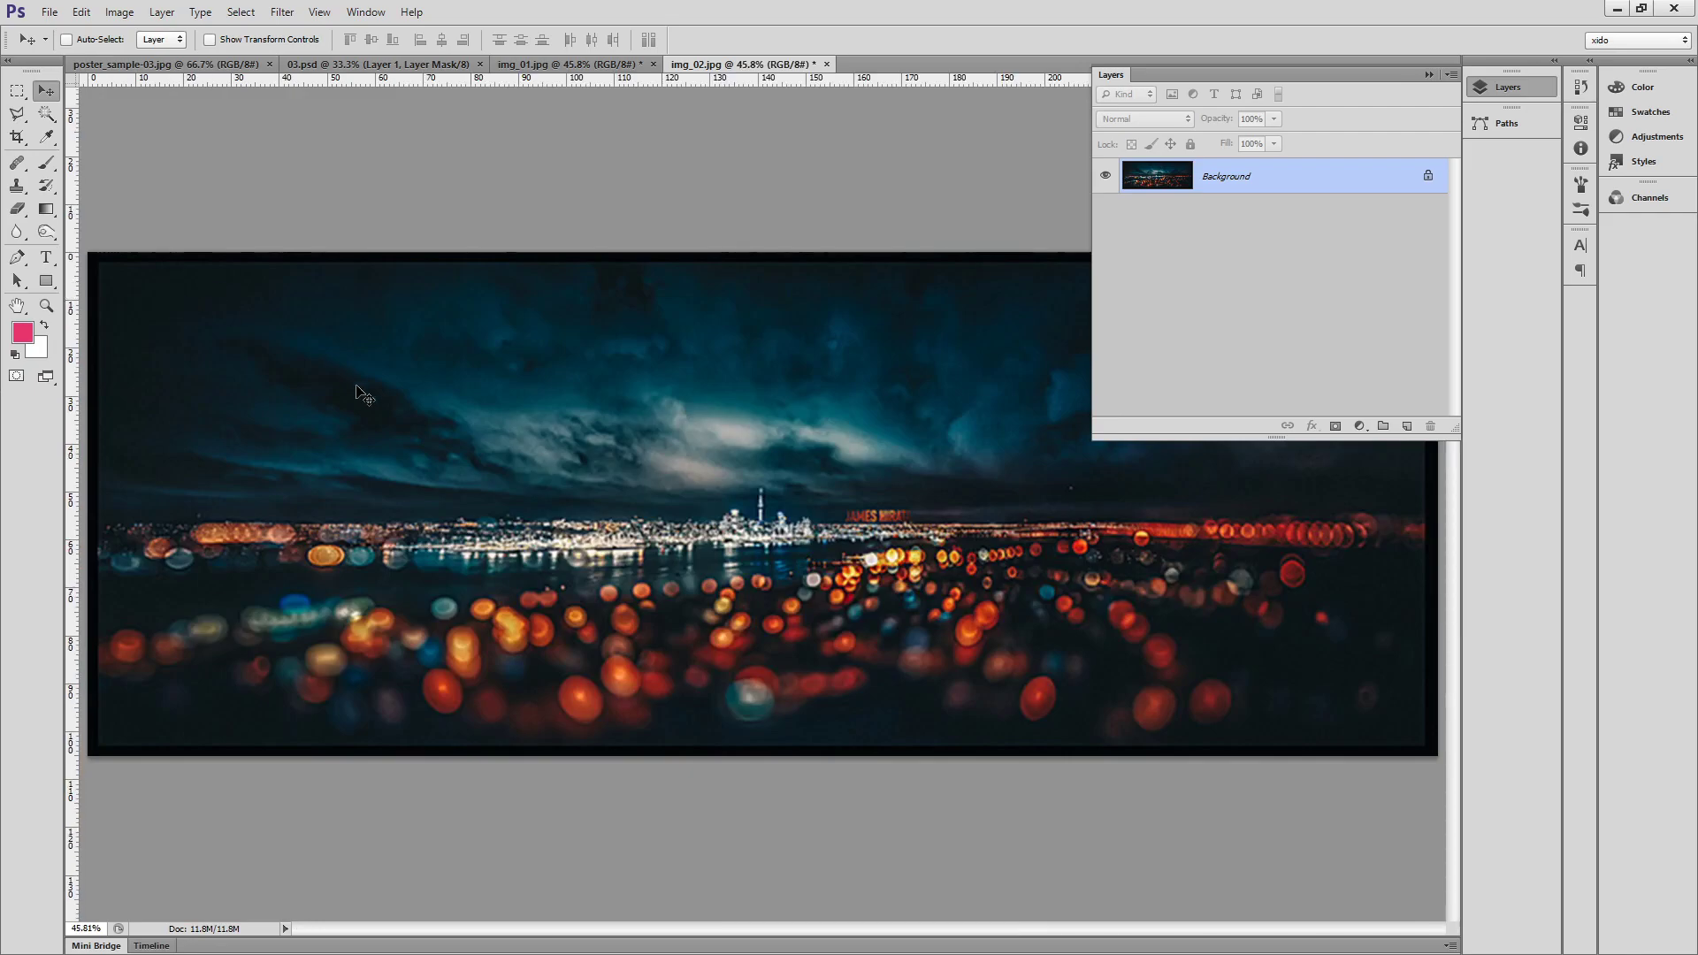
Copy the img_02.jpg city image into the lower half of 03.psd, shifted left, and close img_01.jpg and img_02.jpg without saving.
{"action": "left_click_drag", "start_coordinate": [334, 70], "coordinate": [712, 565]}
{"action": "left_click_drag", "start_coordinate": [851, 585], "coordinate": [687, 653]}
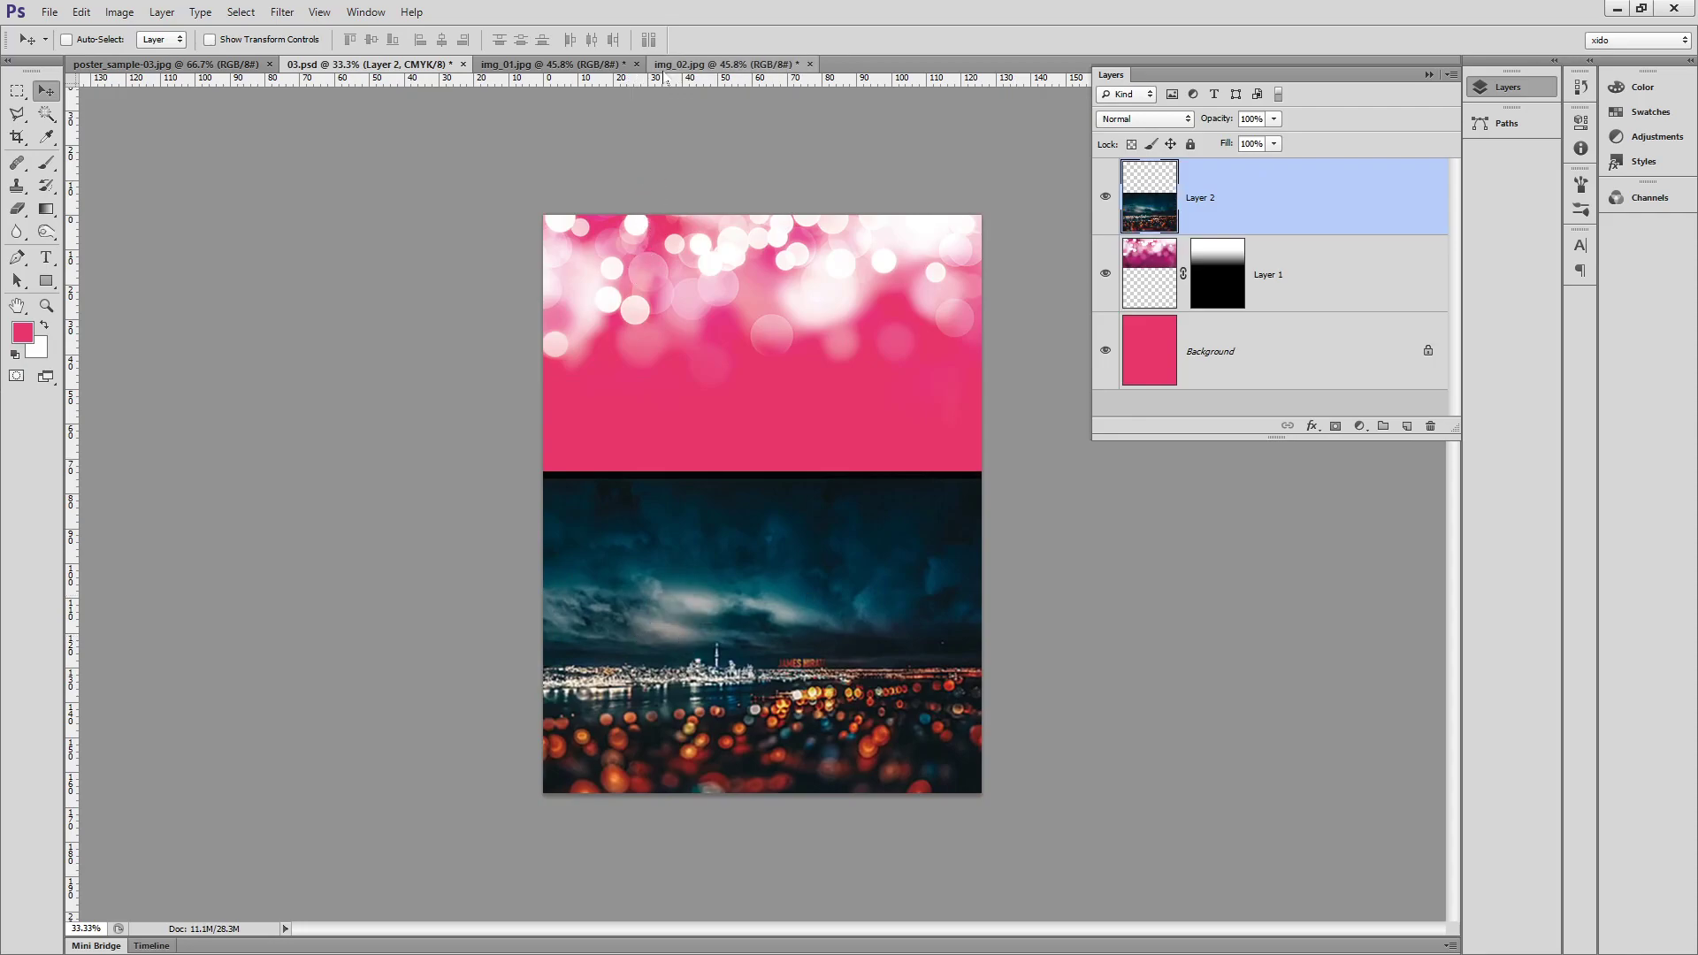
{"action": "left_click", "coordinate": [636, 64]}
{"action": "left_click", "coordinate": [864, 366]}
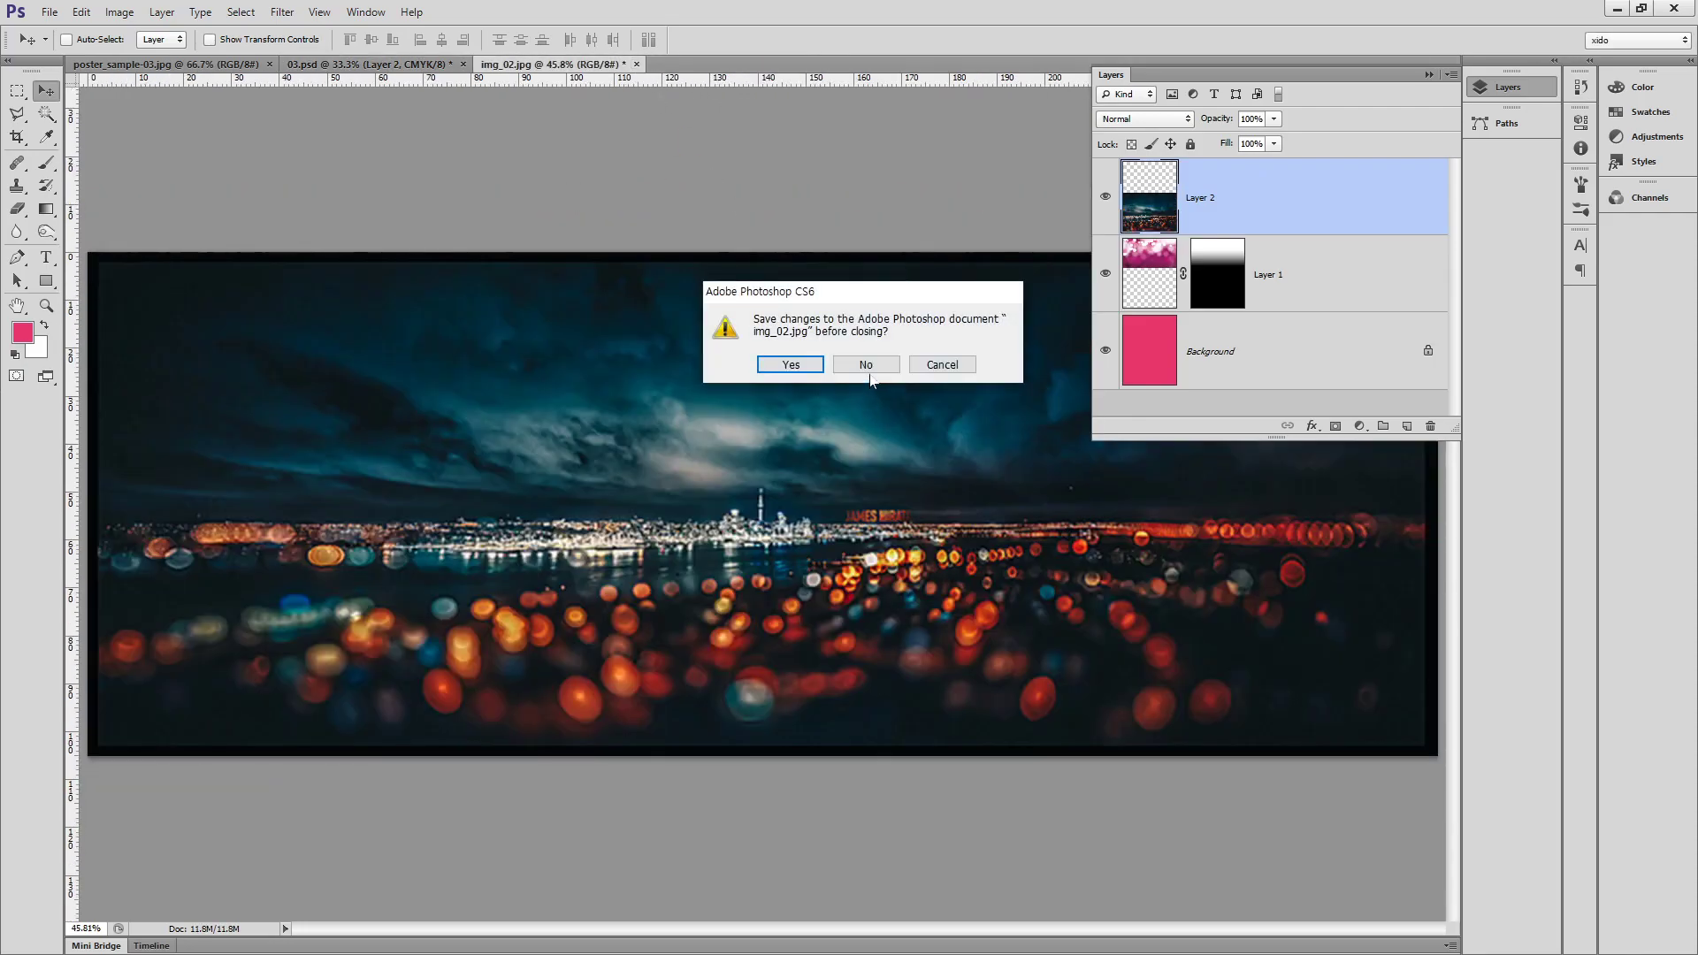
{"action": "left_click", "coordinate": [868, 367]}
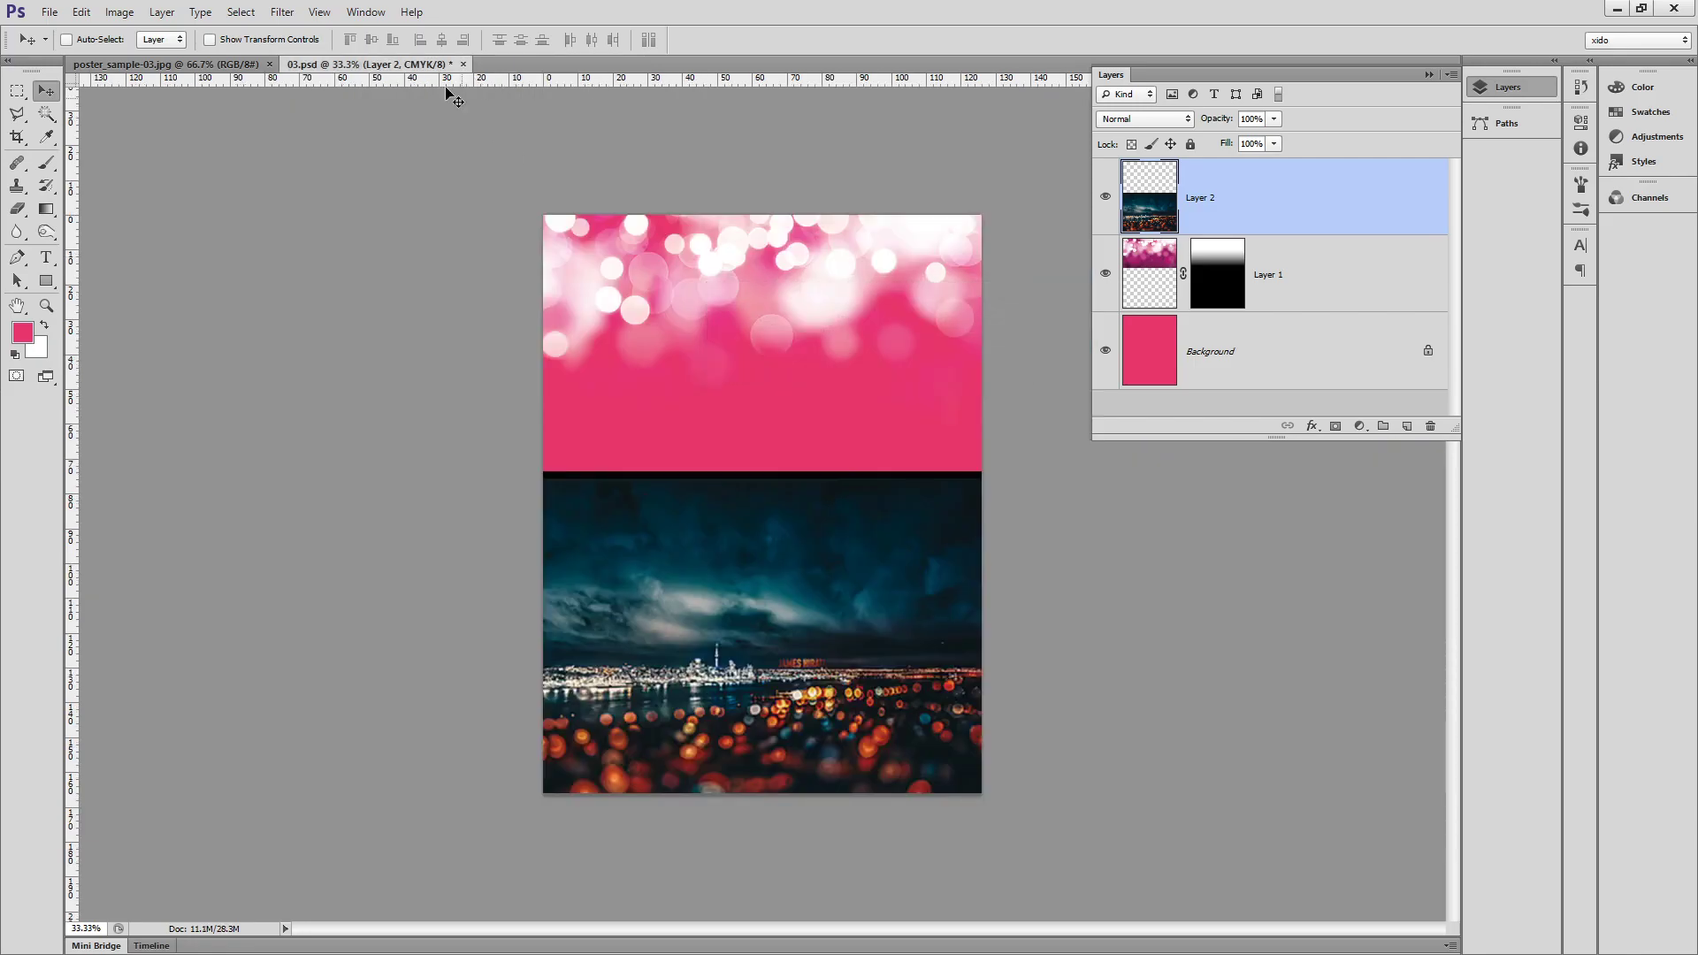
{"action": "left_click_drag", "start_coordinate": [881, 609], "coordinate": [798, 602]}
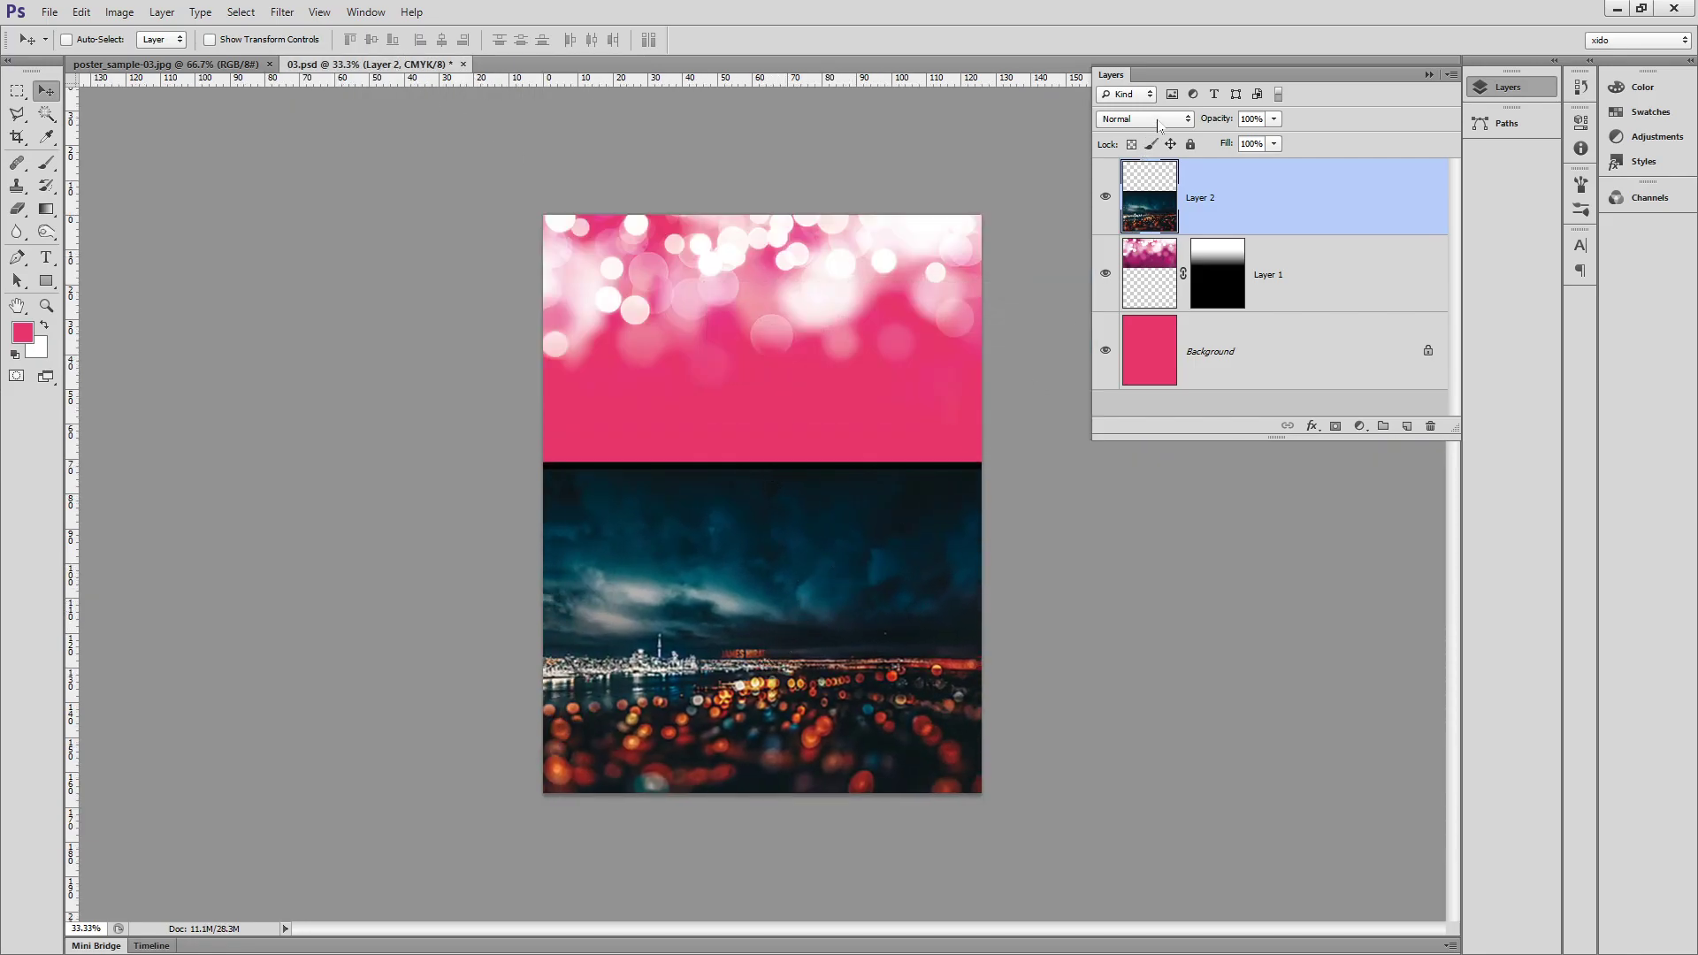
{"action": "left_click_drag", "start_coordinate": [809, 703], "coordinate": [787, 719]}
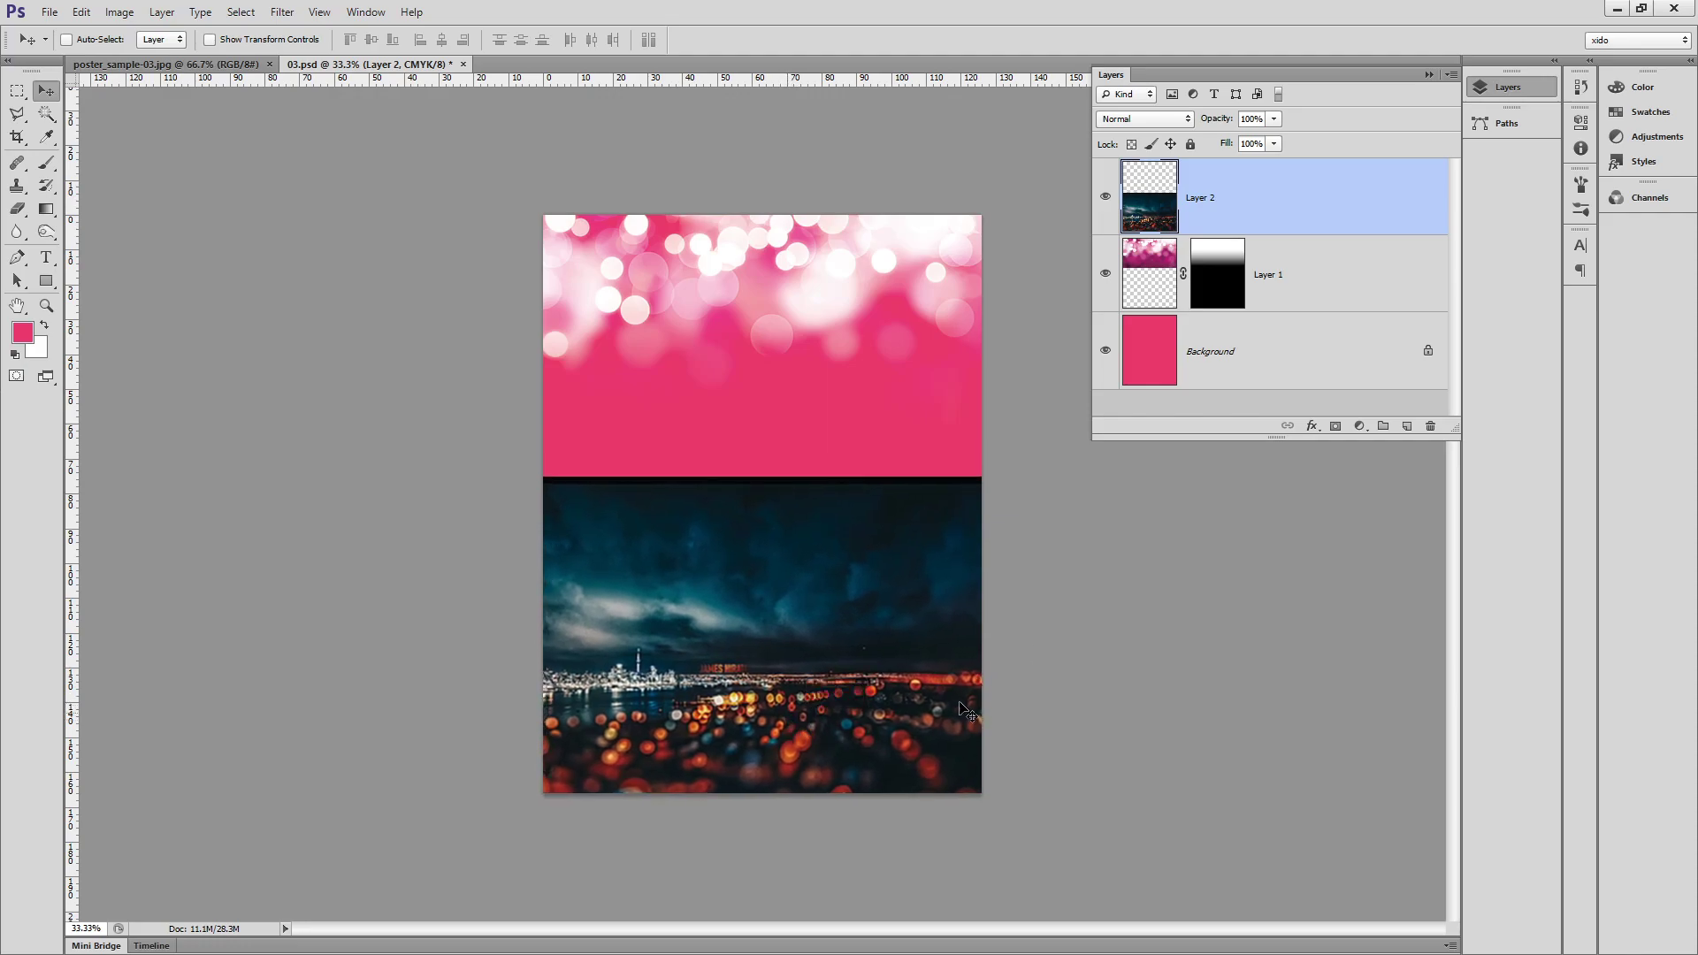
Try successive blend modes on Layer 2, from Darken through Color Burn and Lighten, and return to Screen.
{"action": "left_click", "coordinate": [1172, 119]}
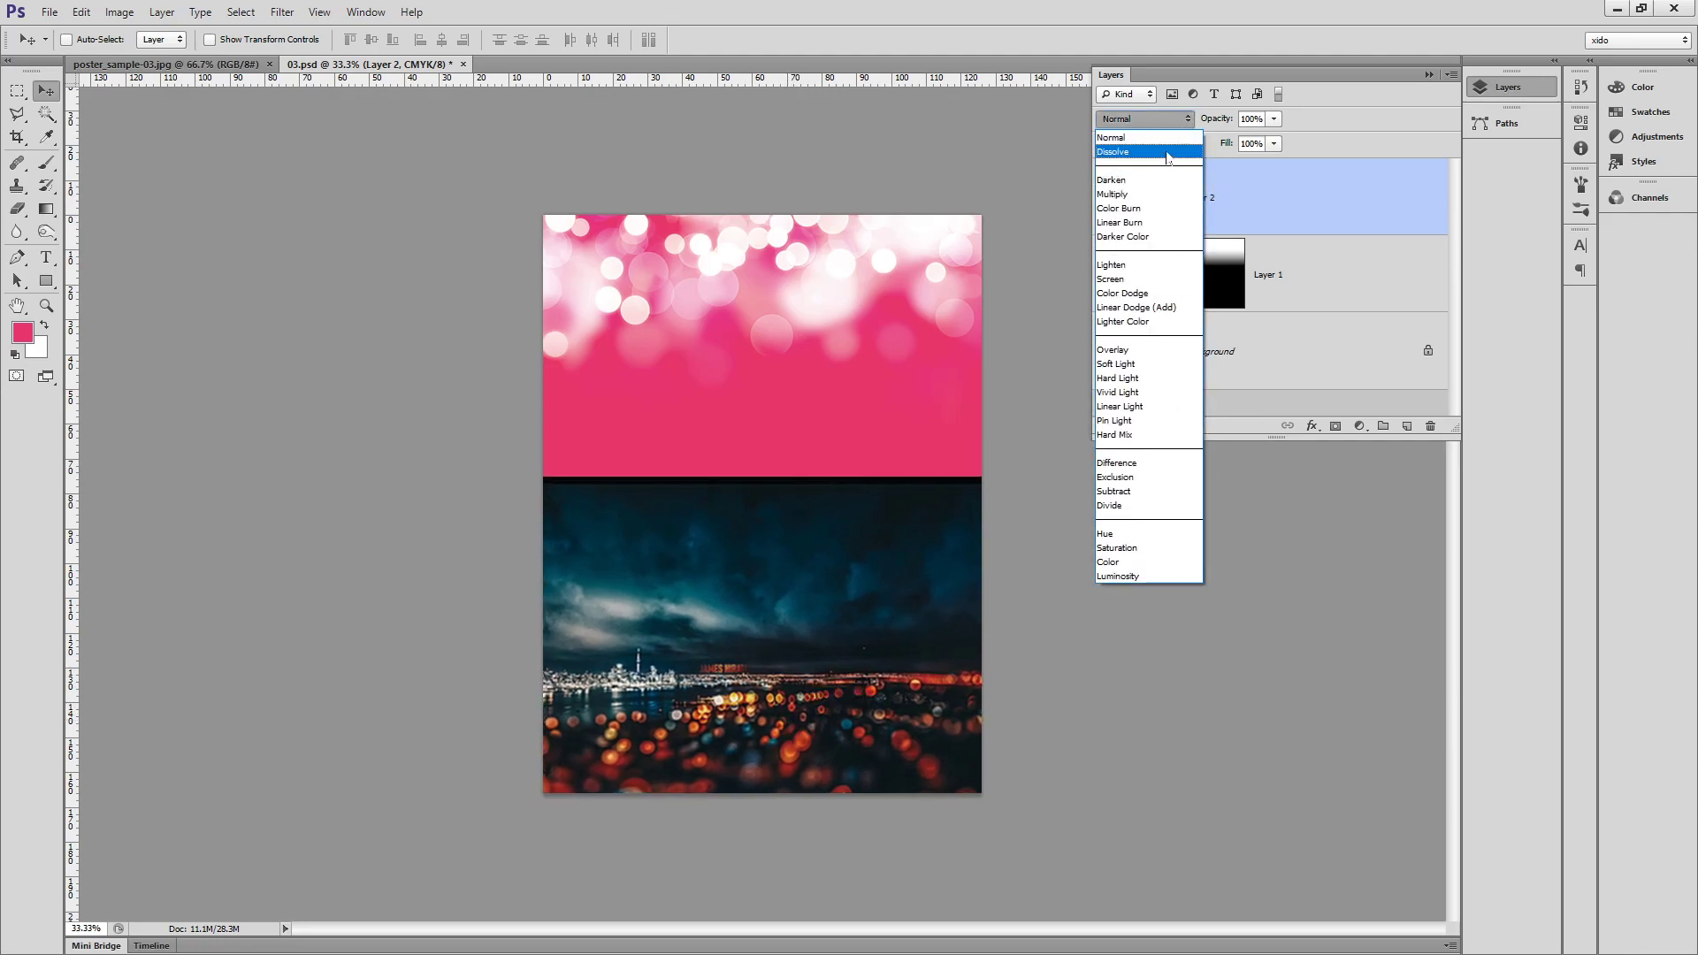
{"action": "left_click", "coordinate": [1169, 153]}
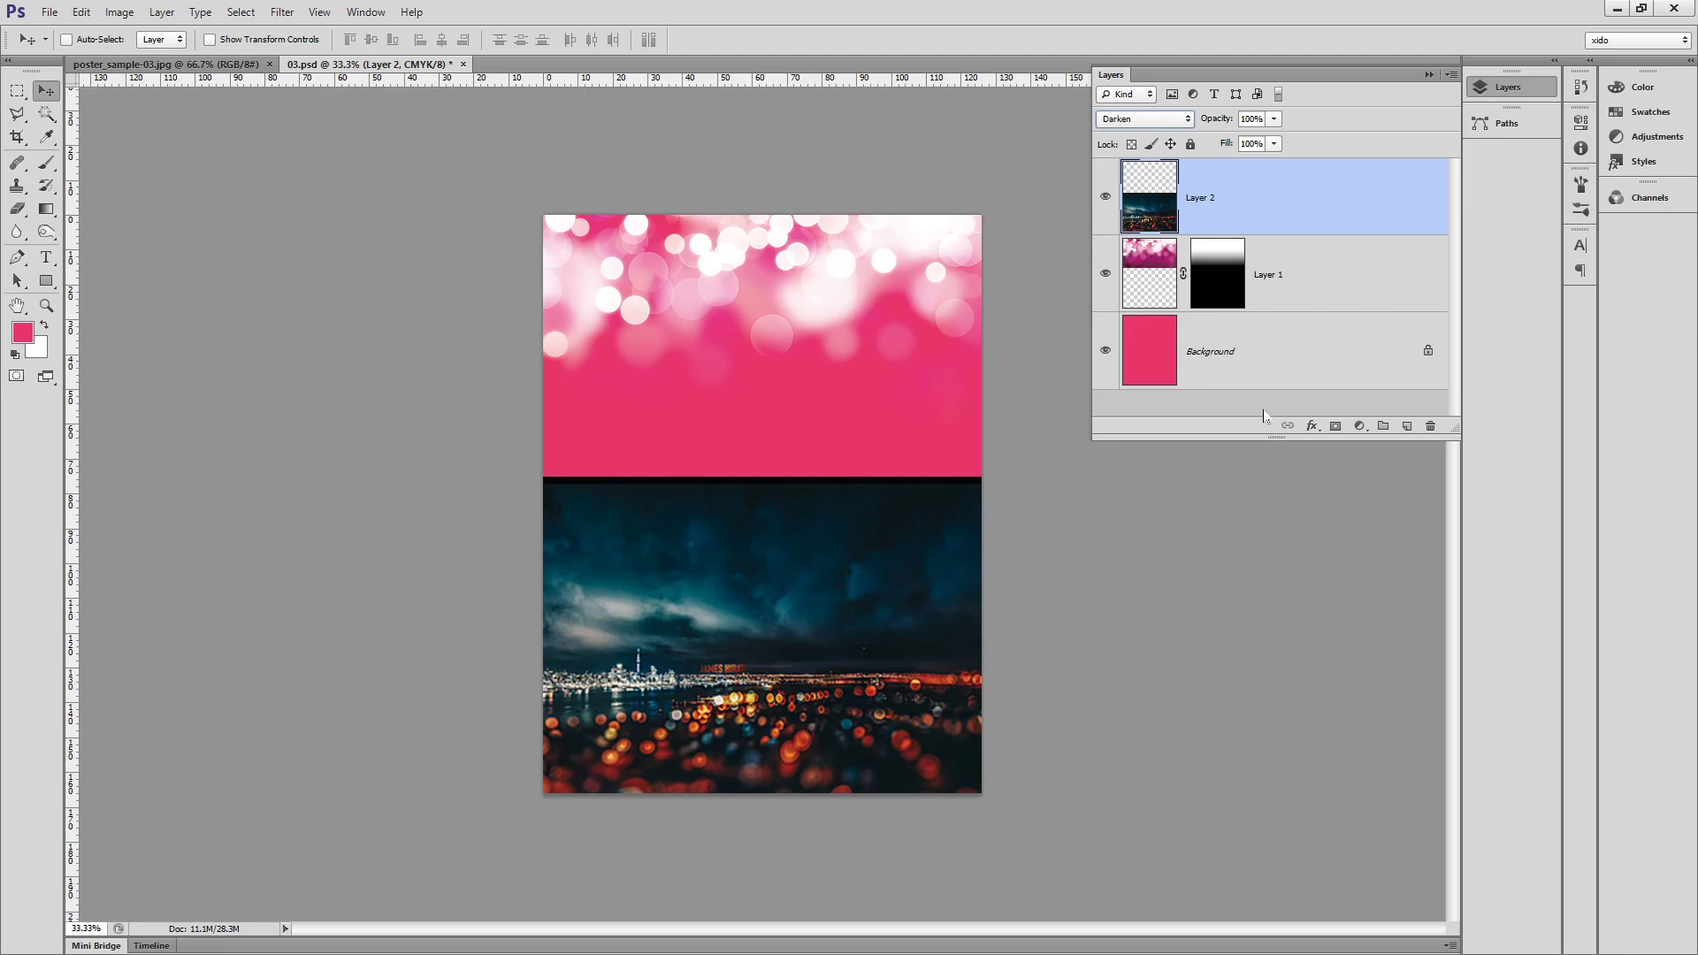
{"action": "key", "text": "Down"}
{"action": "key", "text": "Down"}
{"action": "key", "text": "Down"}
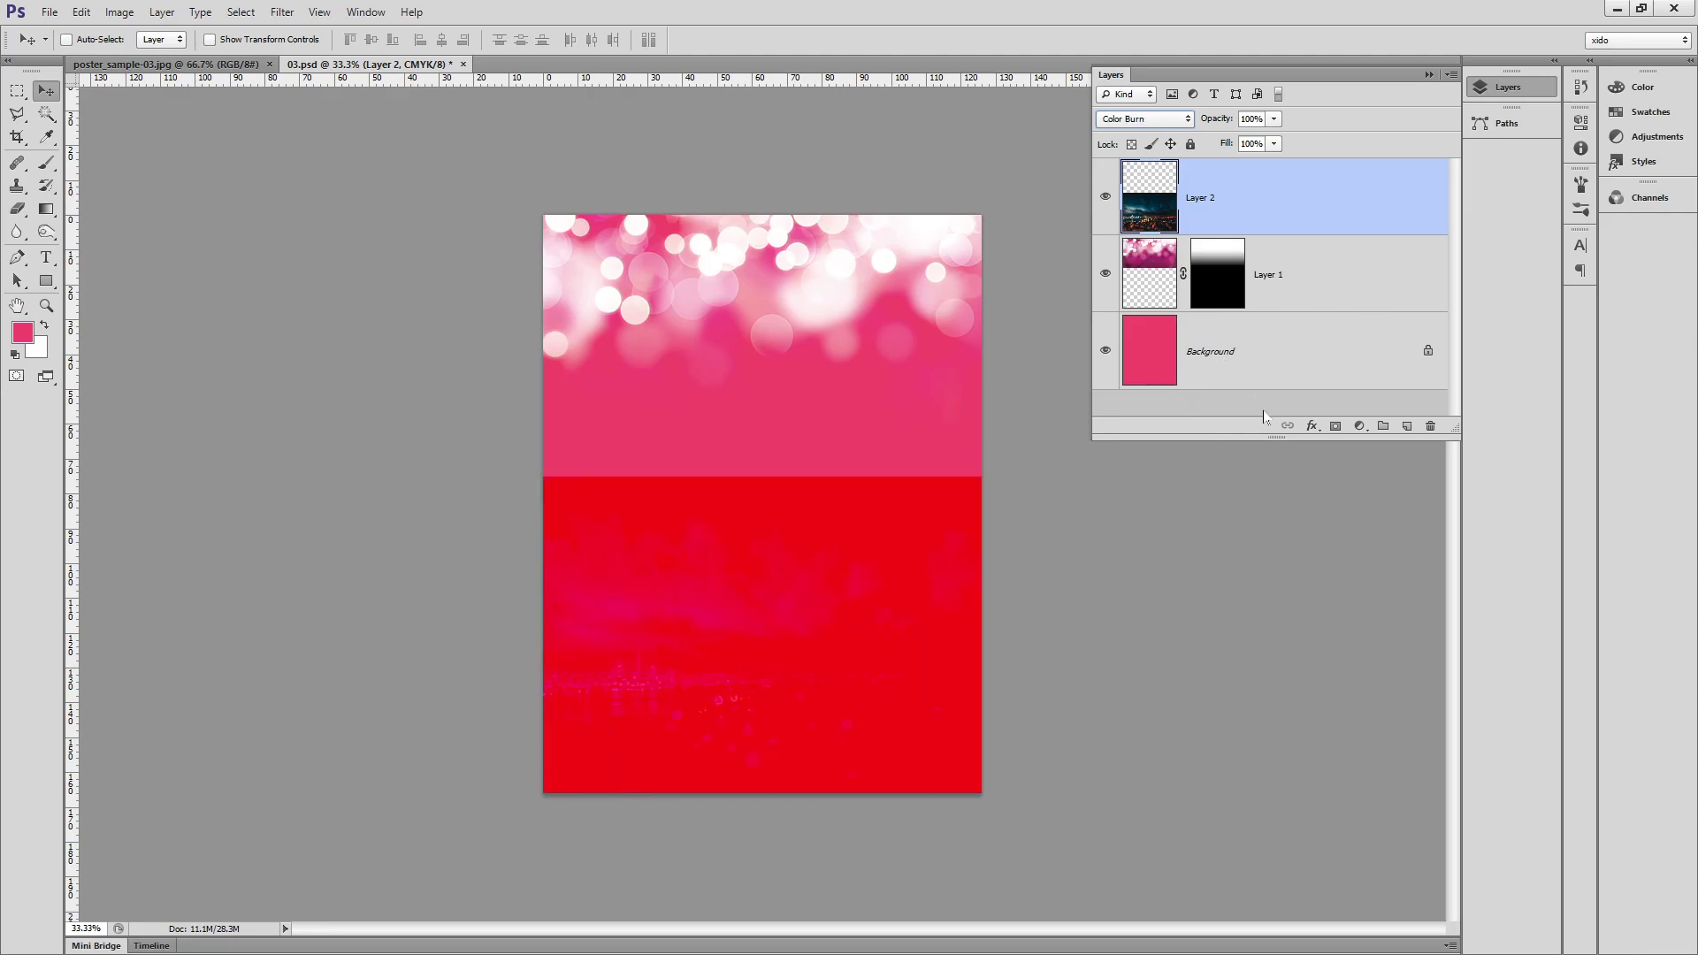
{"action": "key", "text": "Down"}
{"action": "key", "text": "Down"}
{"action": "key", "text": "Down"}
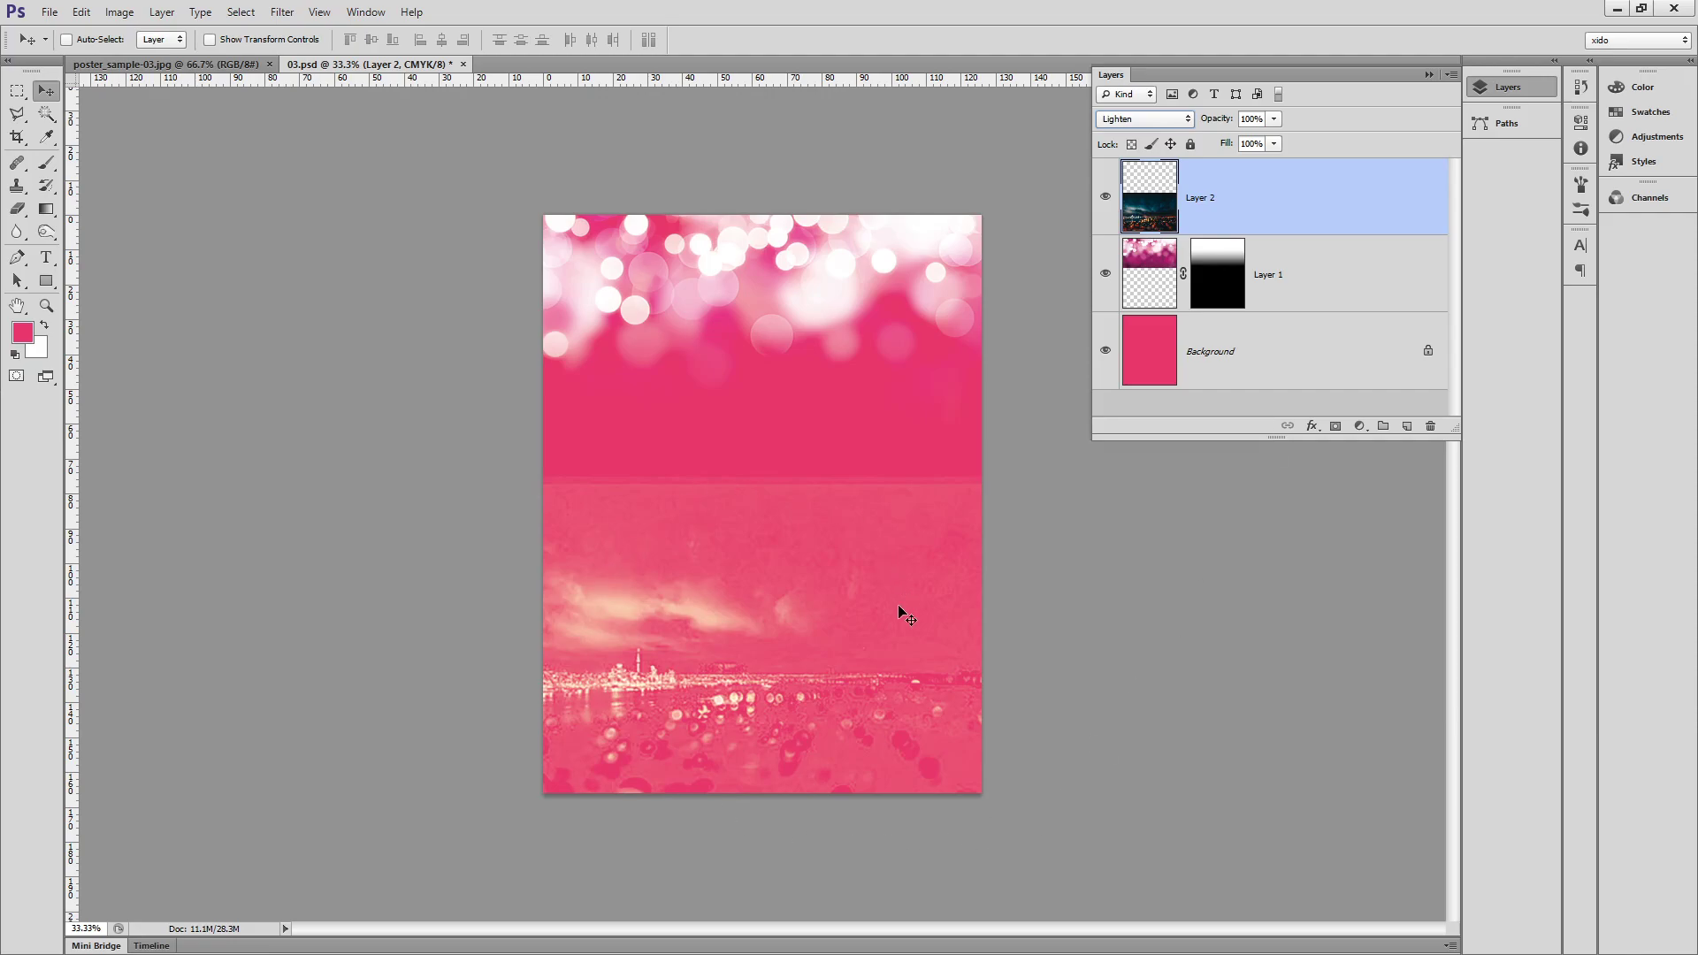
{"action": "key", "text": "Down"}
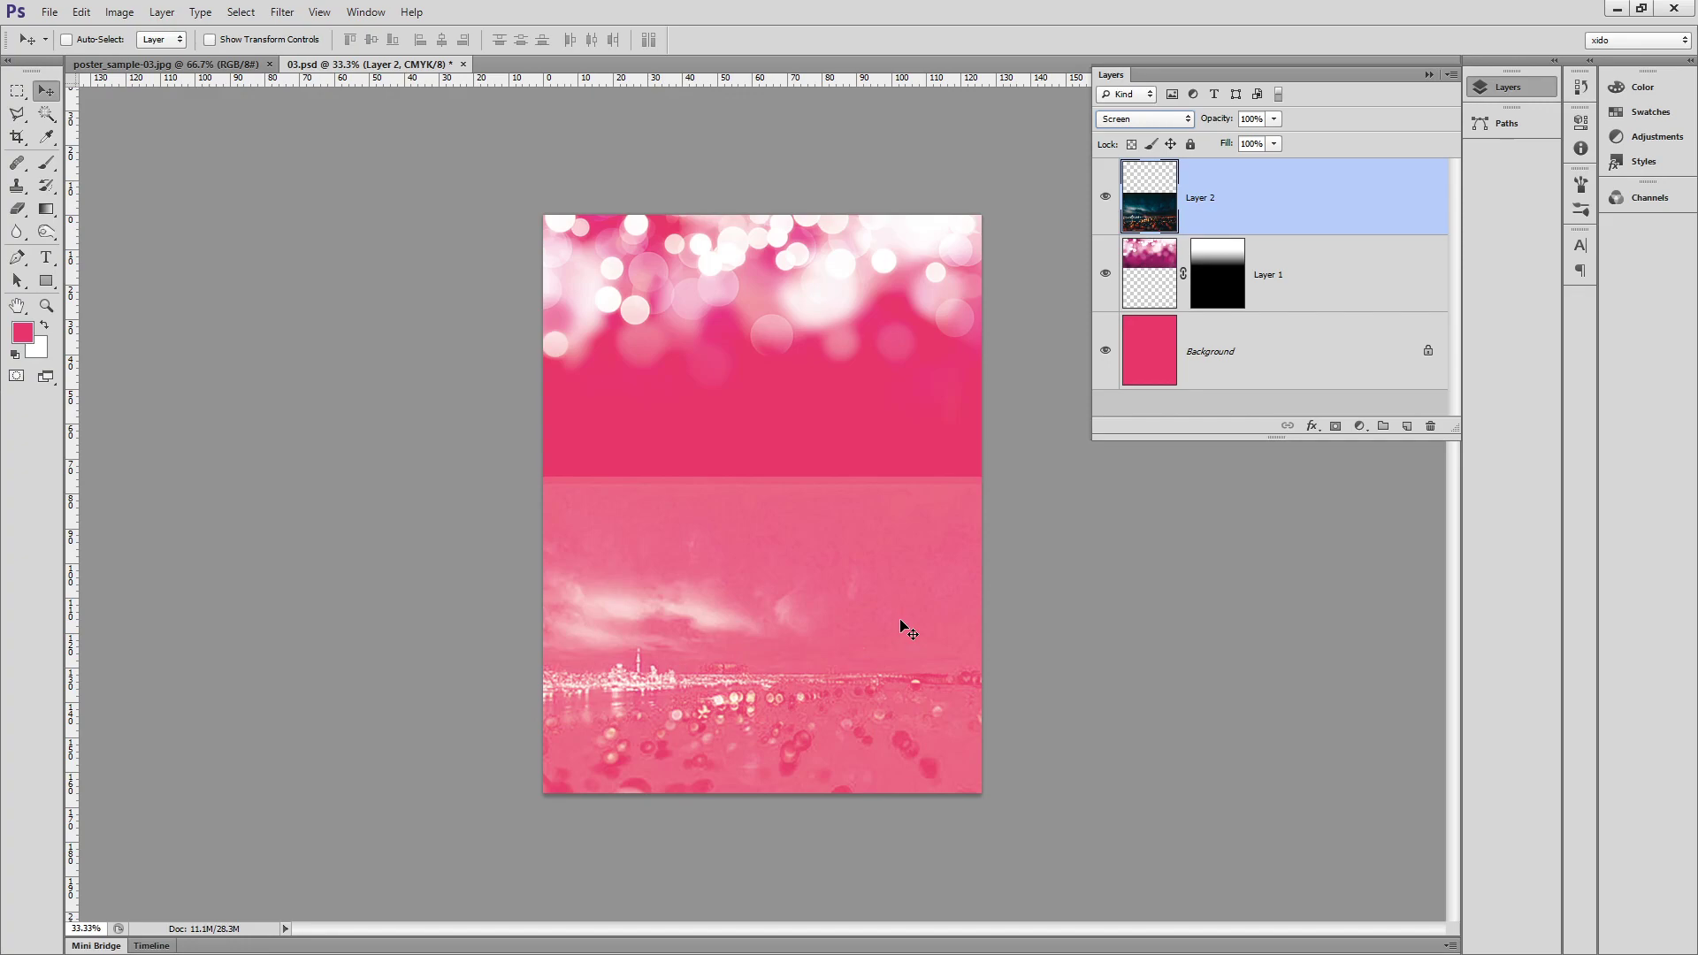
{"action": "key", "text": "Down"}
{"action": "key", "text": "Up"}
Compare the city lights up close with poster_sample-03.jpg and set Layer 2's blend mode to Lighten.
{"action": "left_click", "coordinate": [164, 64]}
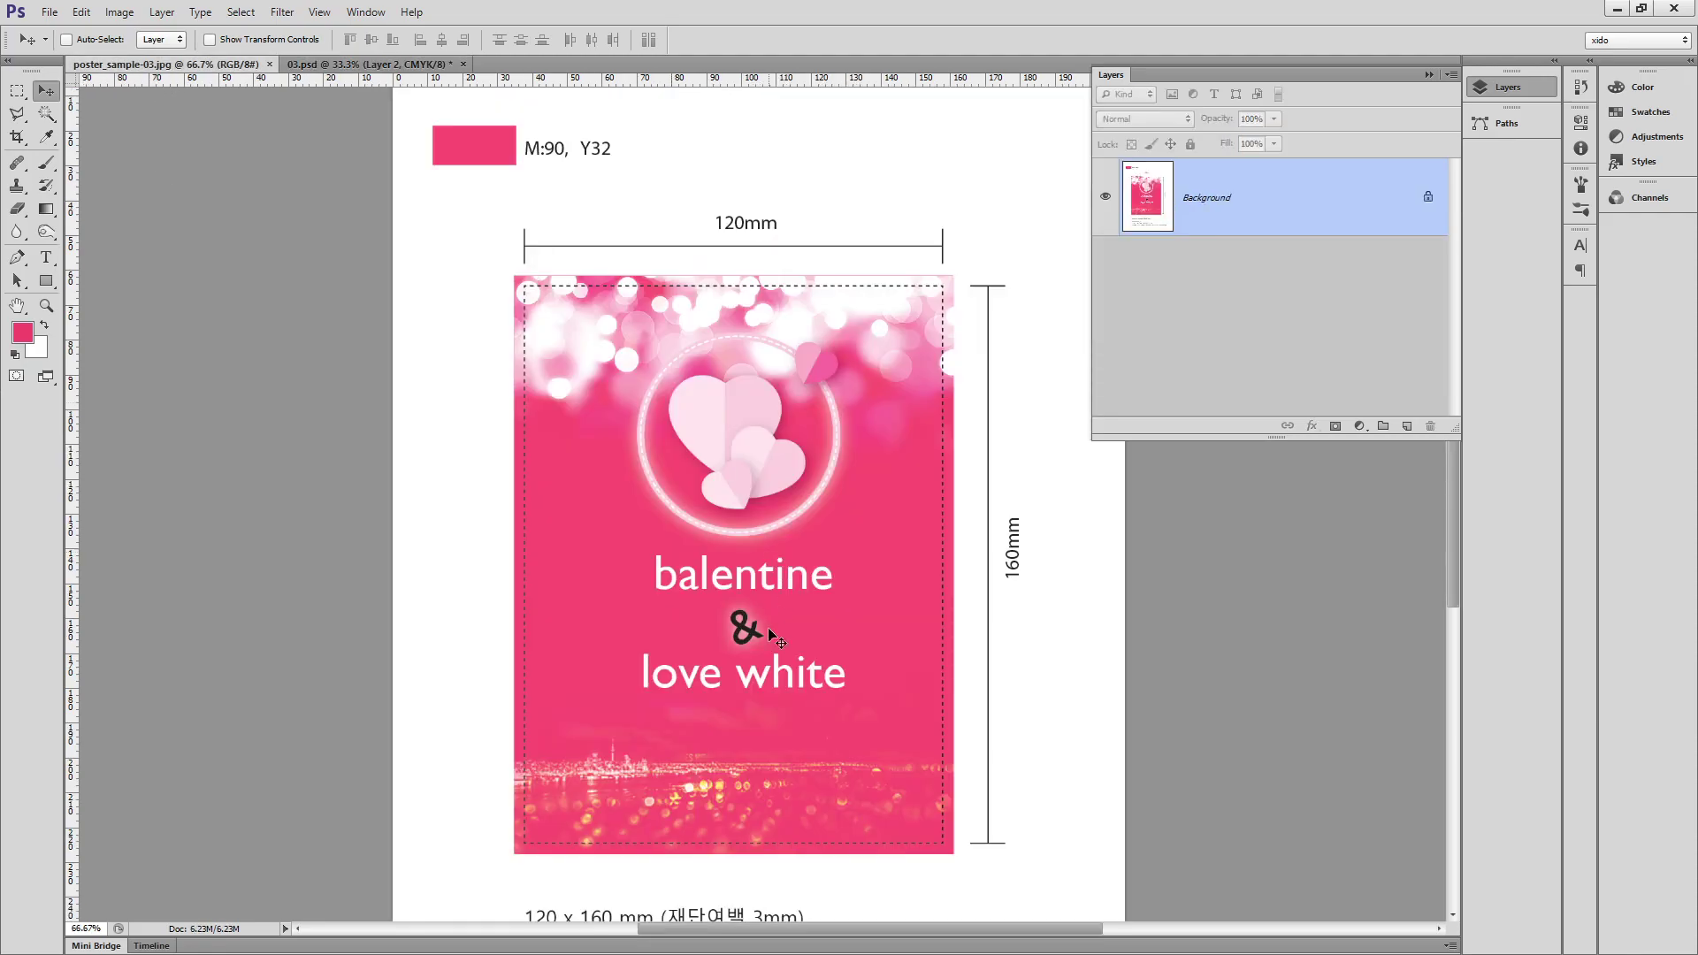
{"action": "left_click", "coordinate": [726, 780], "text": "ctrl"}
{"action": "left_click", "coordinate": [726, 780], "text": "ctrl"}
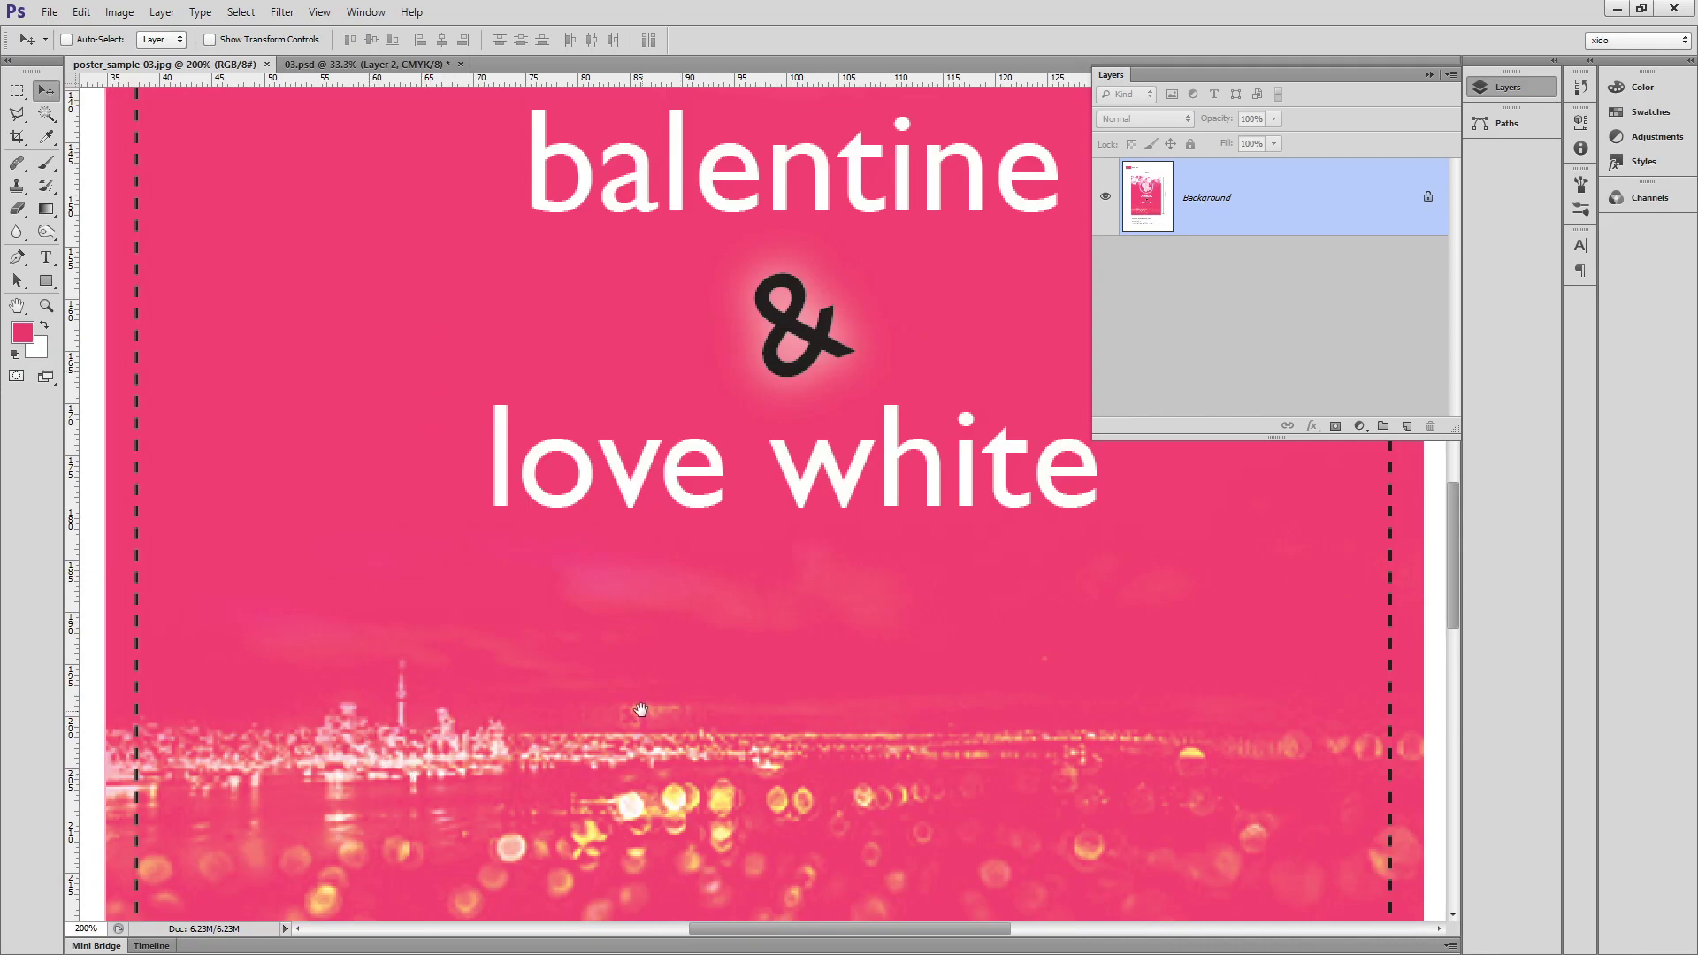
{"action": "left_click", "coordinate": [389, 64]}
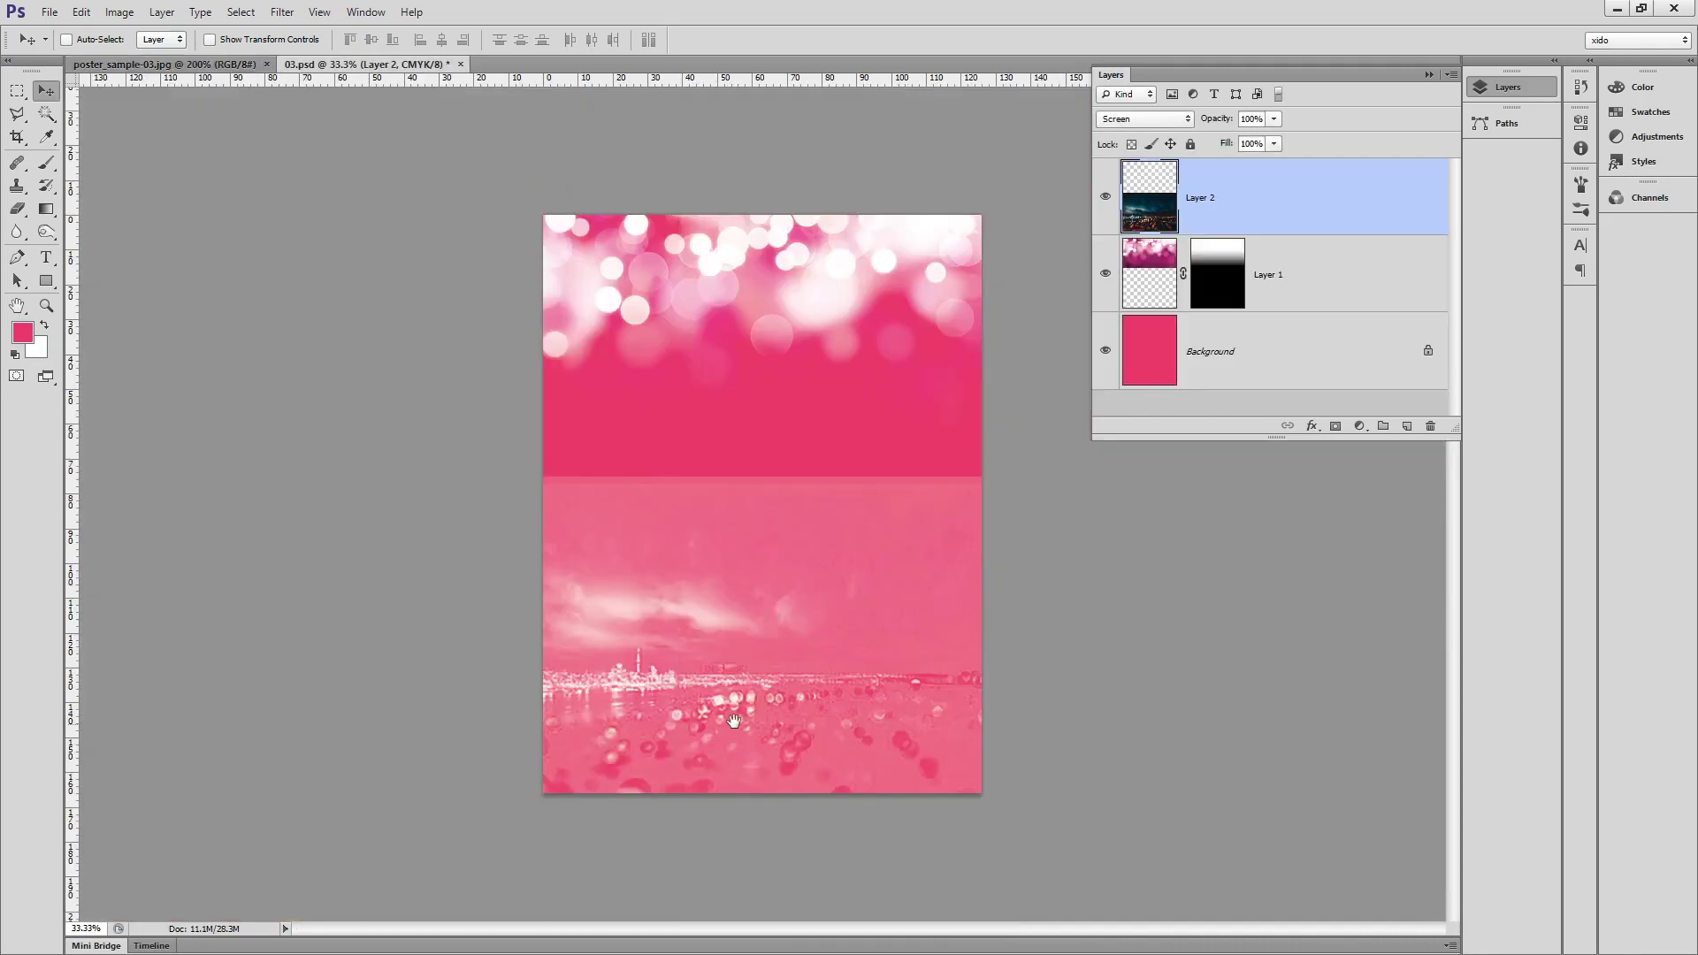
{"action": "left_click", "coordinate": [742, 699], "text": "ctrl"}
{"action": "left_click", "coordinate": [741, 698], "text": "ctrl"}
{"action": "left_click", "coordinate": [741, 698], "text": "ctrl"}
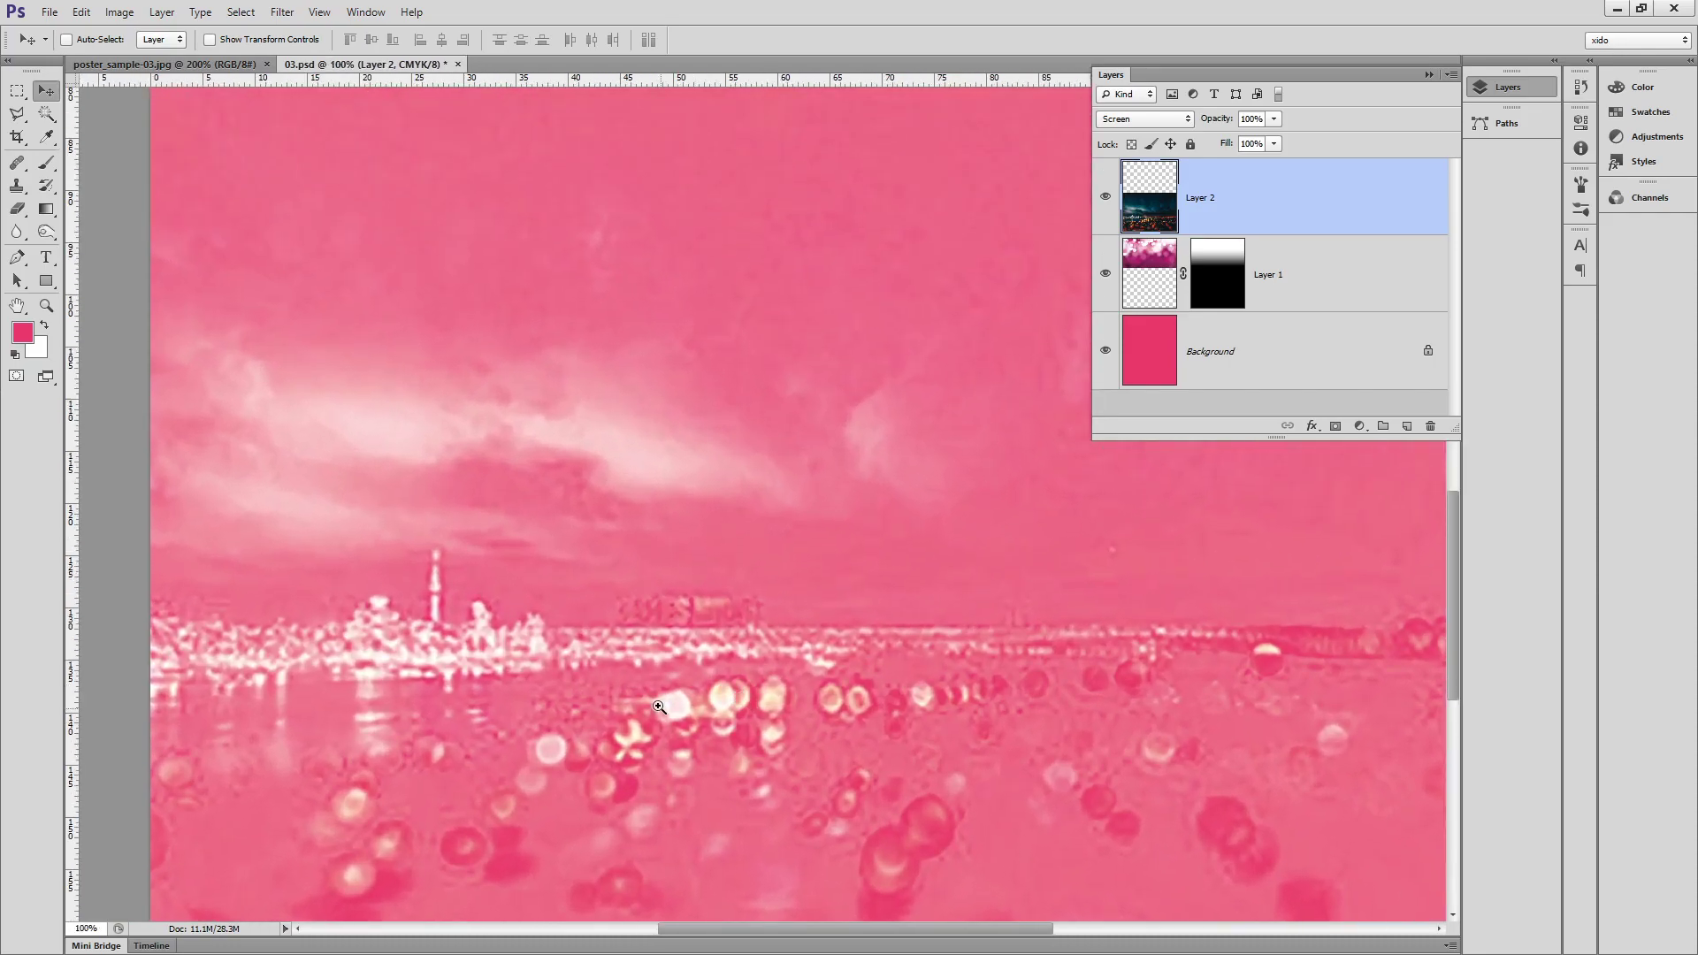
{"action": "left_click", "coordinate": [1181, 119]}
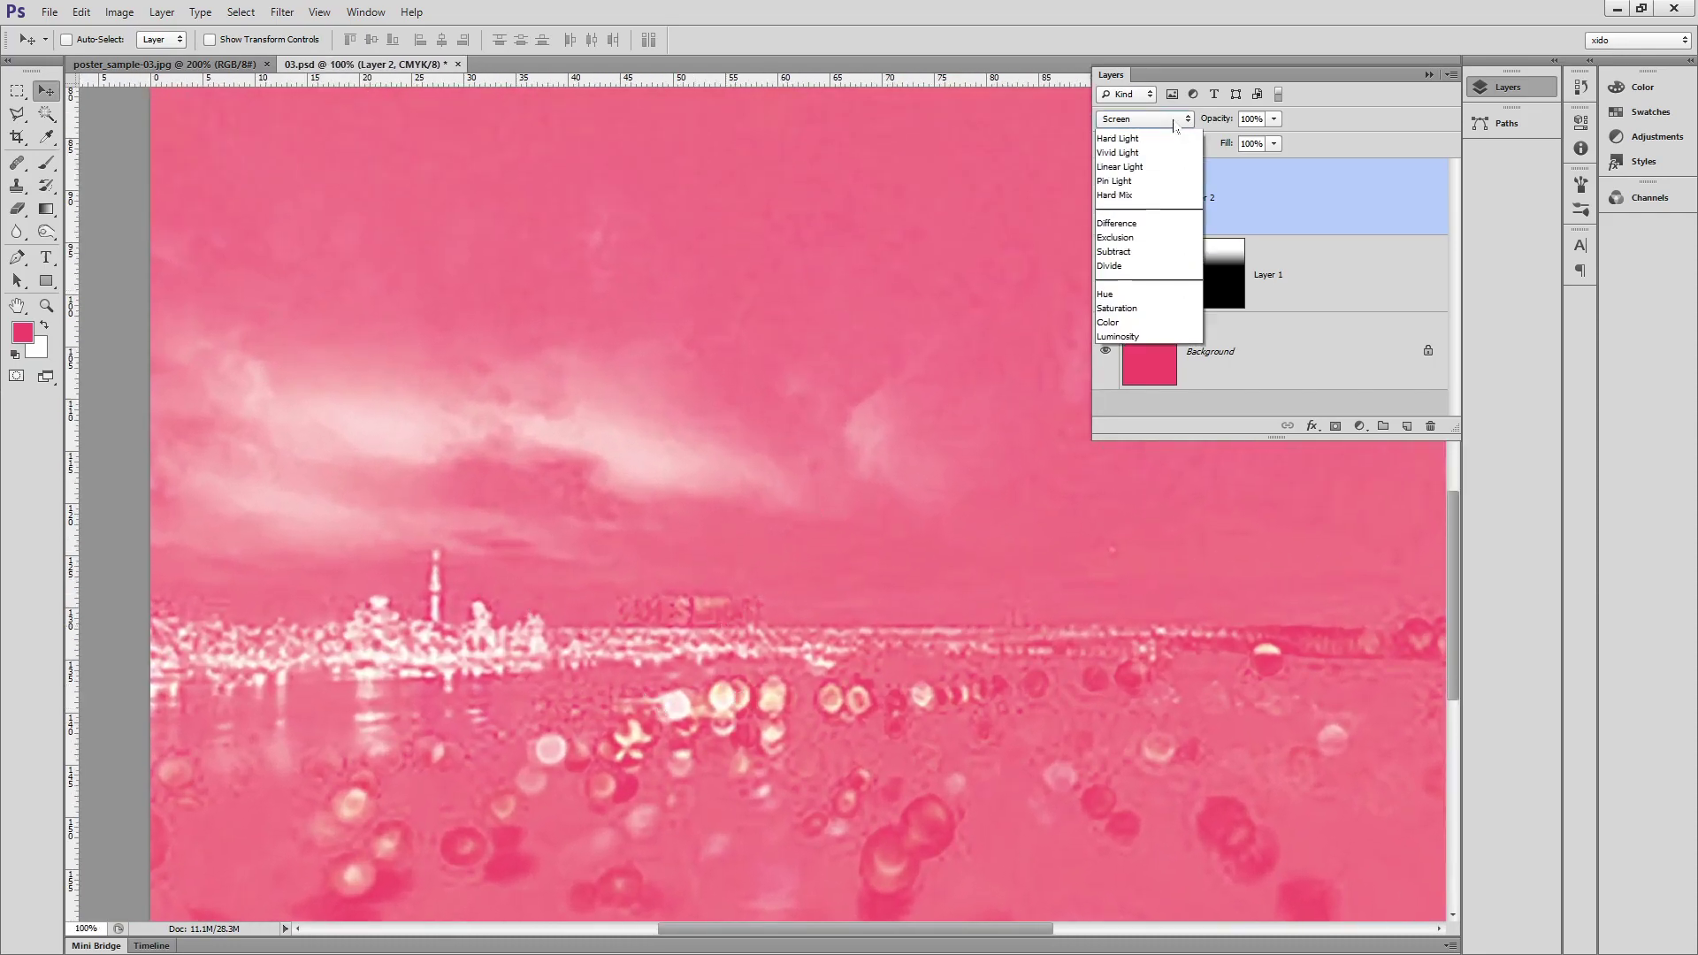
{"action": "left_click", "coordinate": [1150, 266]}
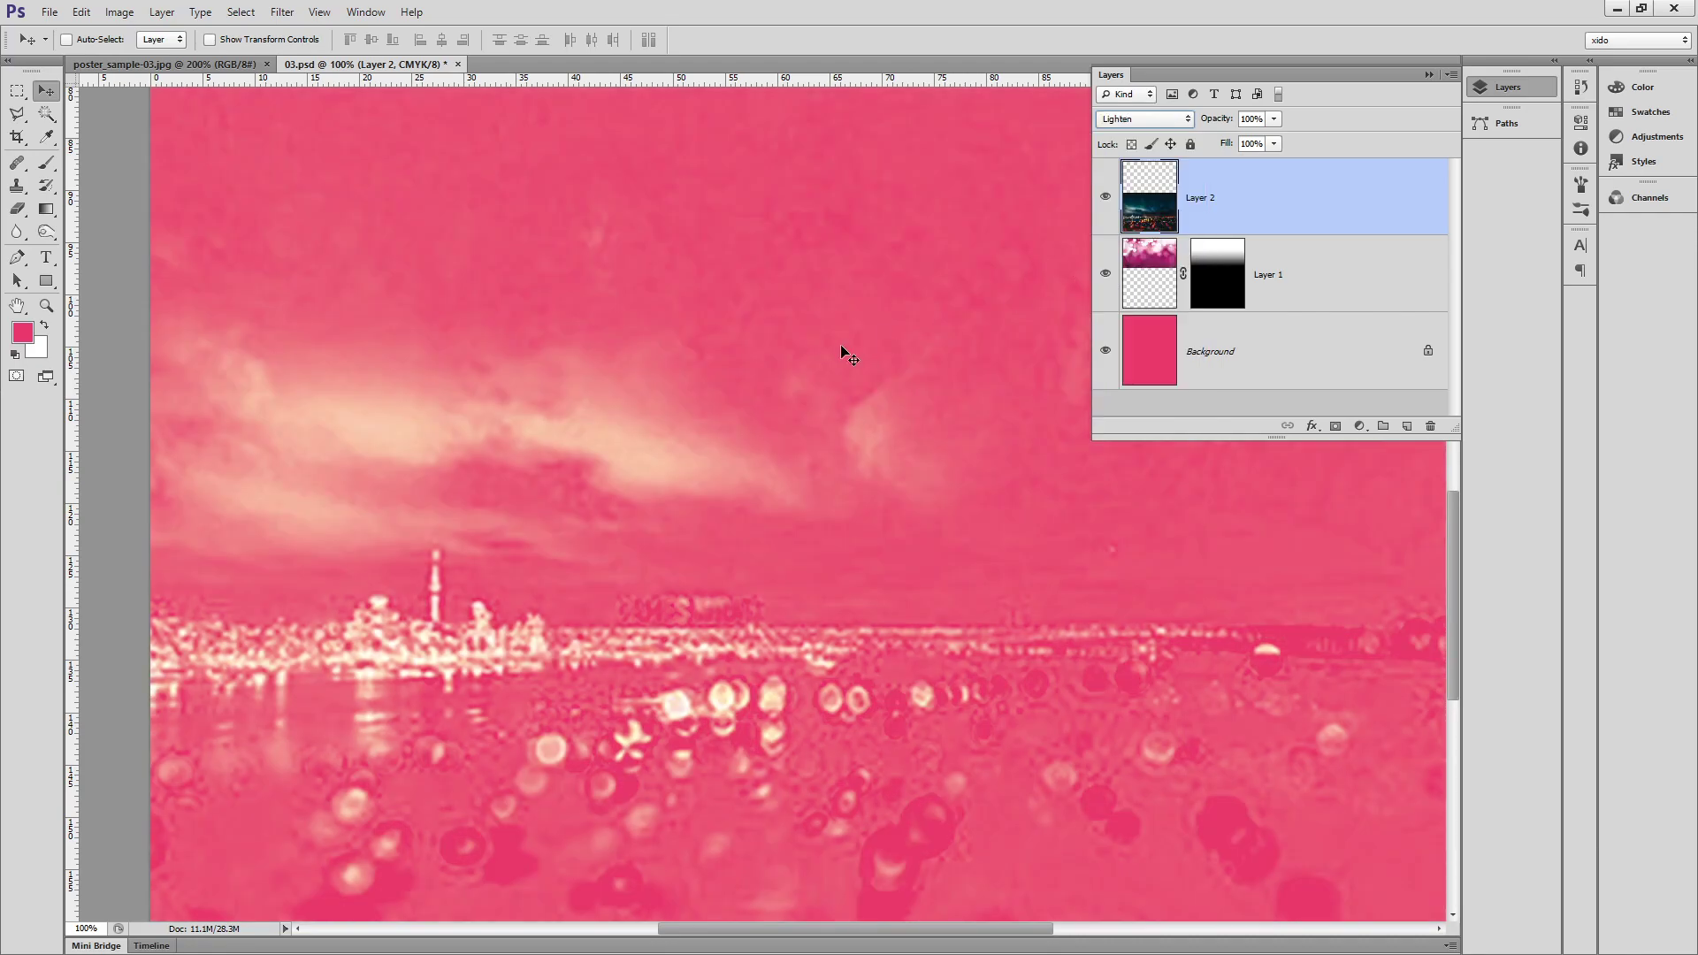
Add a mask to Layer 2 and apply a vertical linear gradient so the city image fades out upwards.
{"action": "key", "text": "ctrl+minus"}
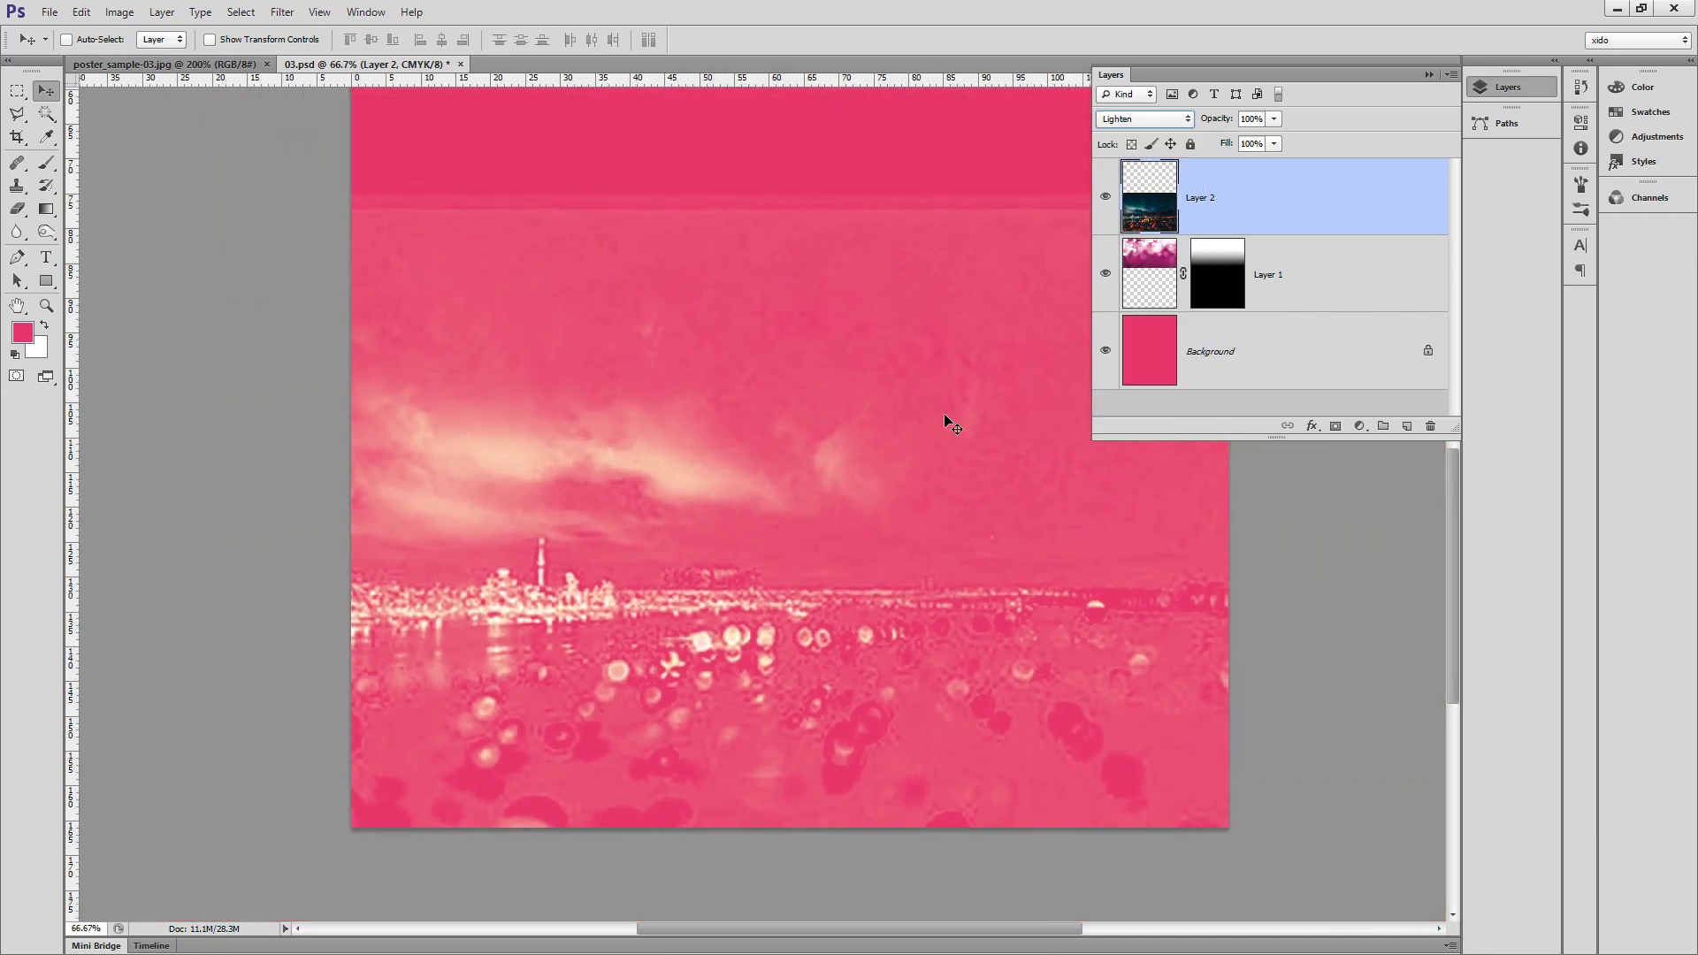
{"action": "left_click", "coordinate": [1336, 426]}
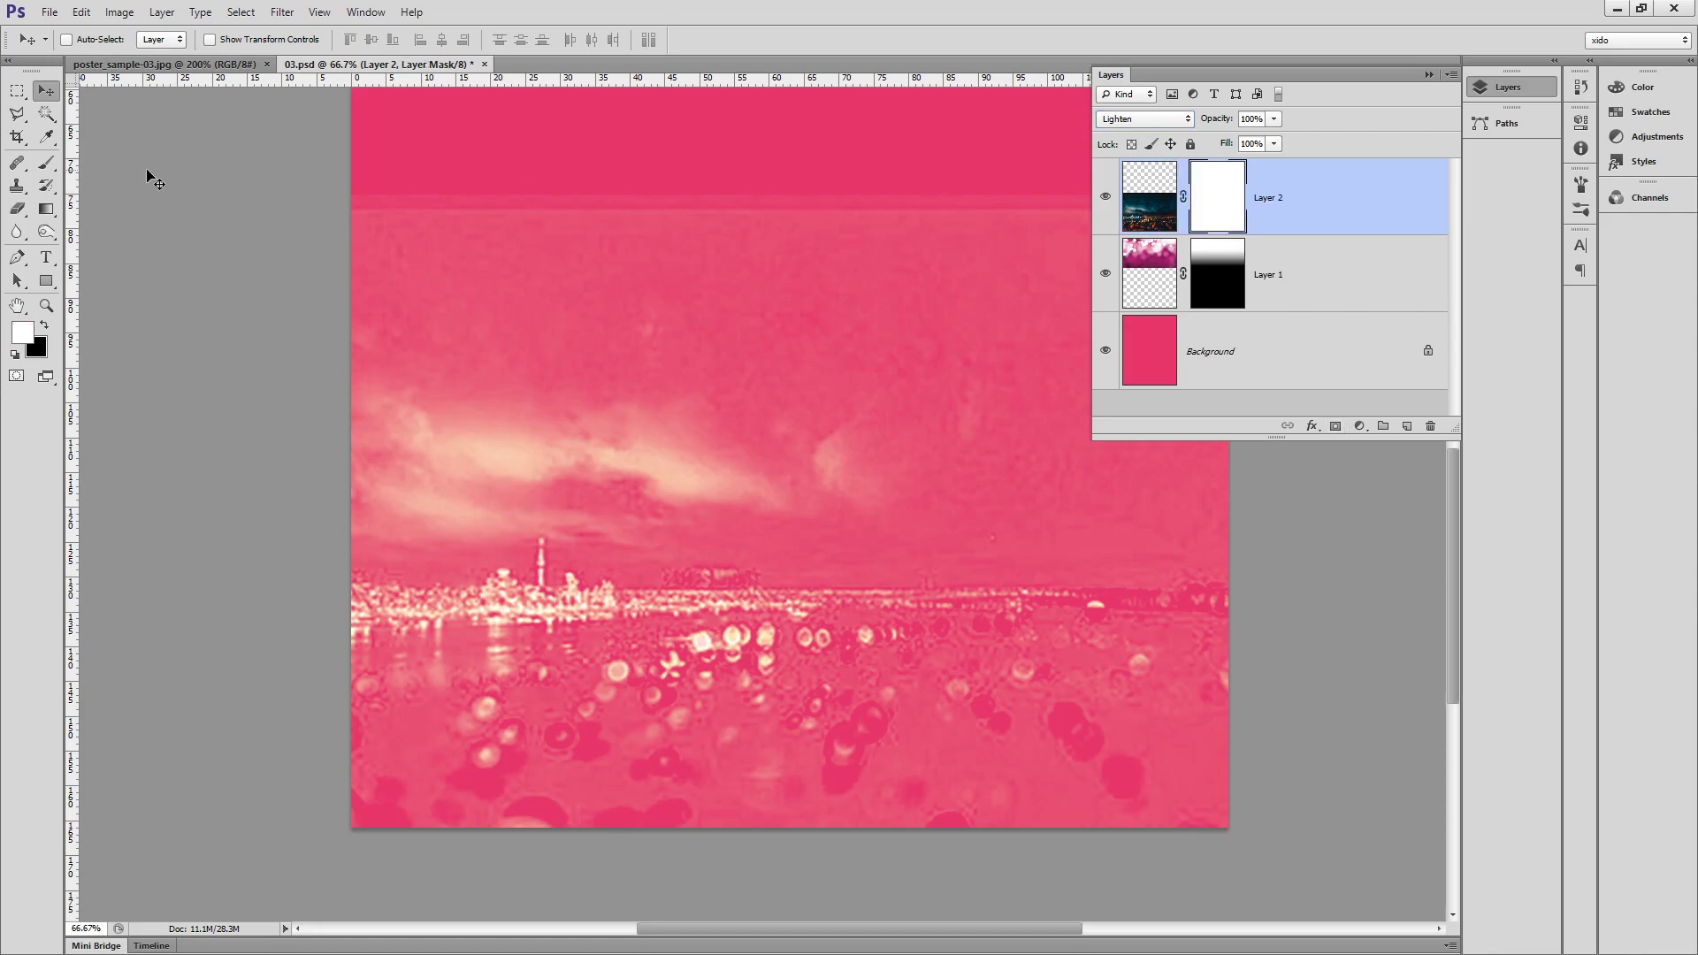
{"action": "left_click", "coordinate": [50, 210]}
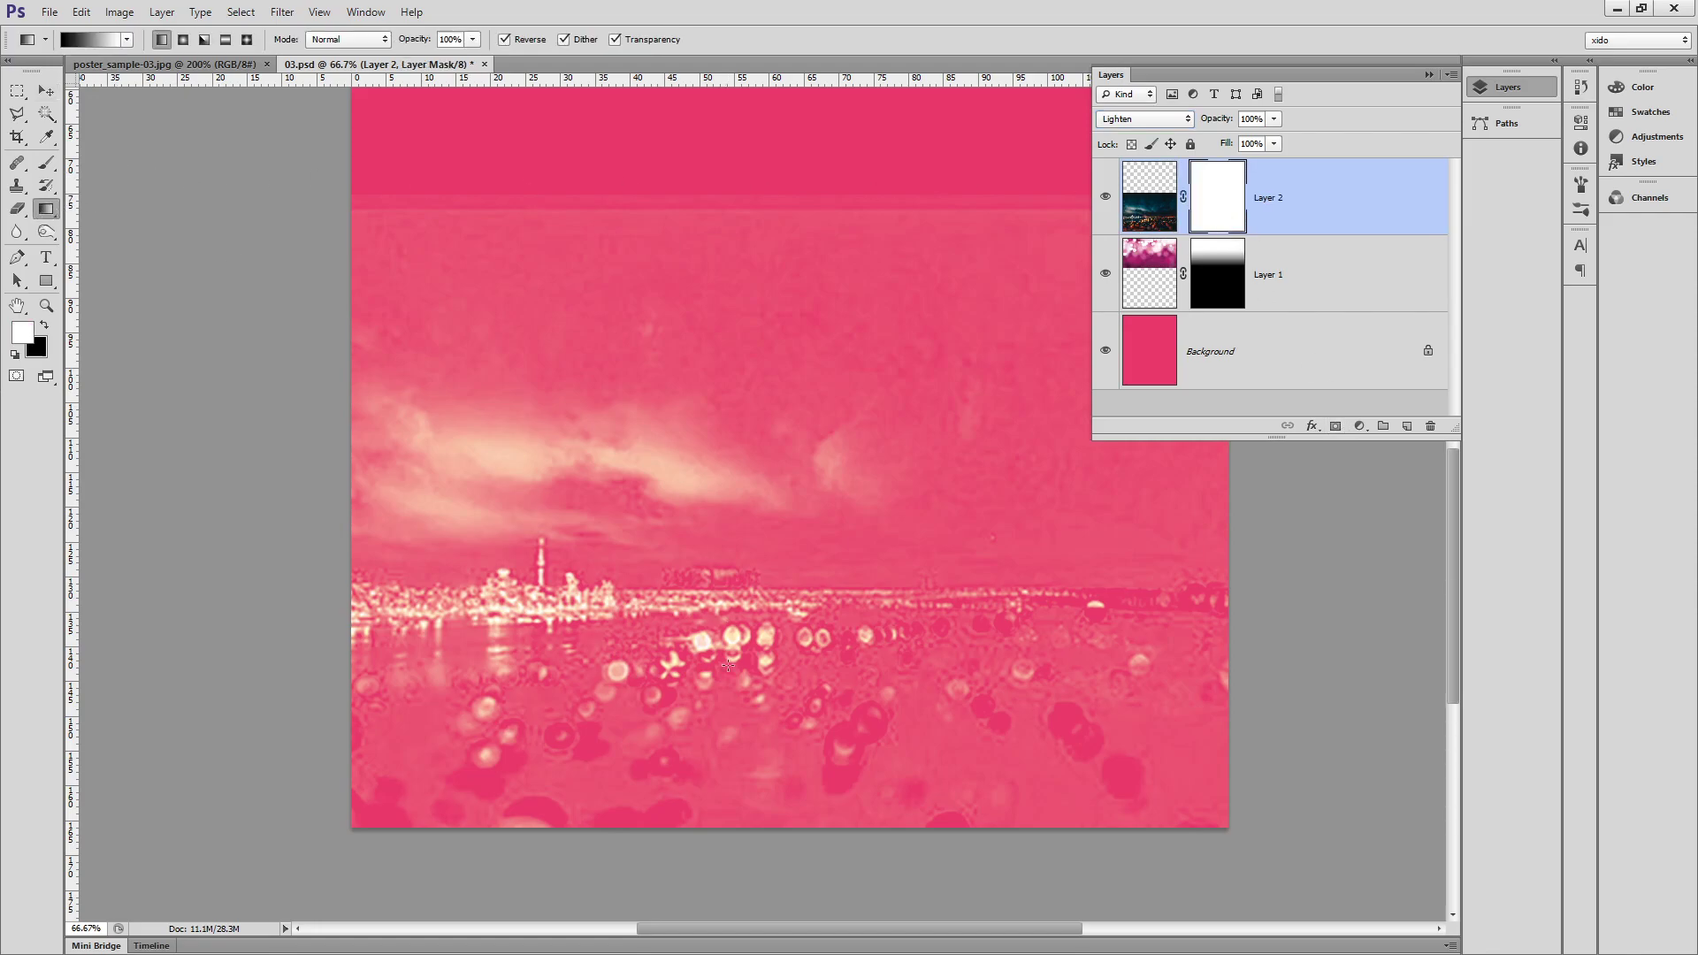
{"action": "left_click_drag", "start_coordinate": [724, 333], "coordinate": [734, 308]}
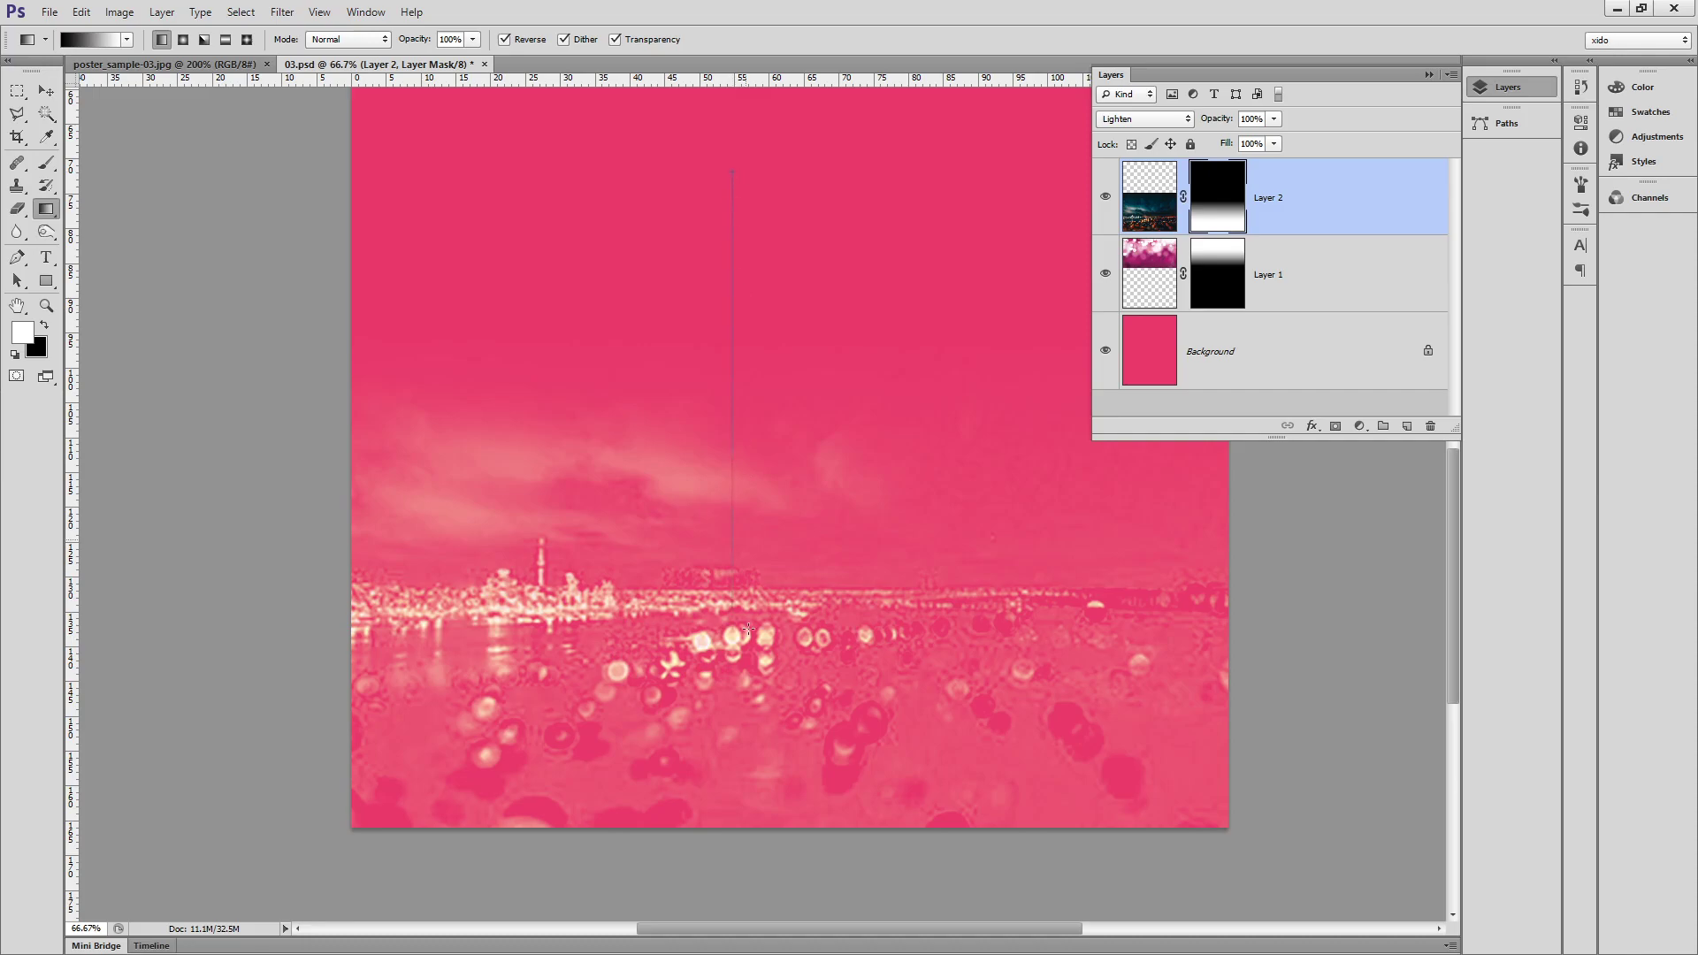
{"action": "left_click_drag", "start_coordinate": [748, 630], "coordinate": [682, 605]}
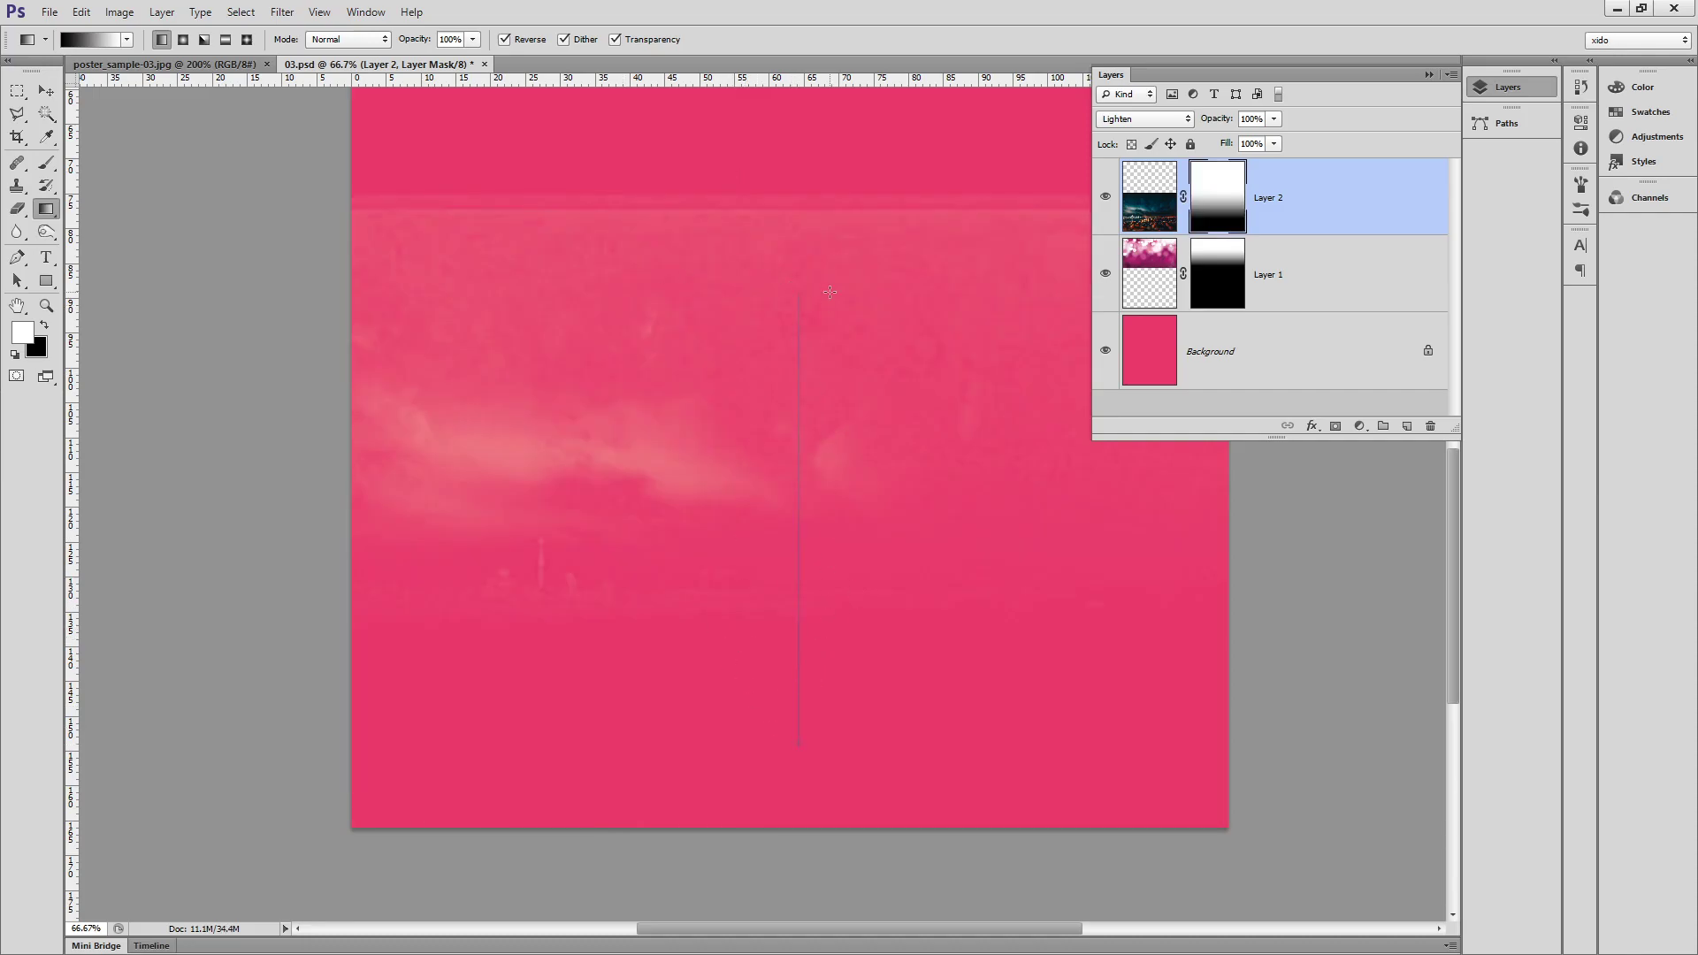
{"action": "left_click_drag", "start_coordinate": [830, 292], "coordinate": [832, 319]}
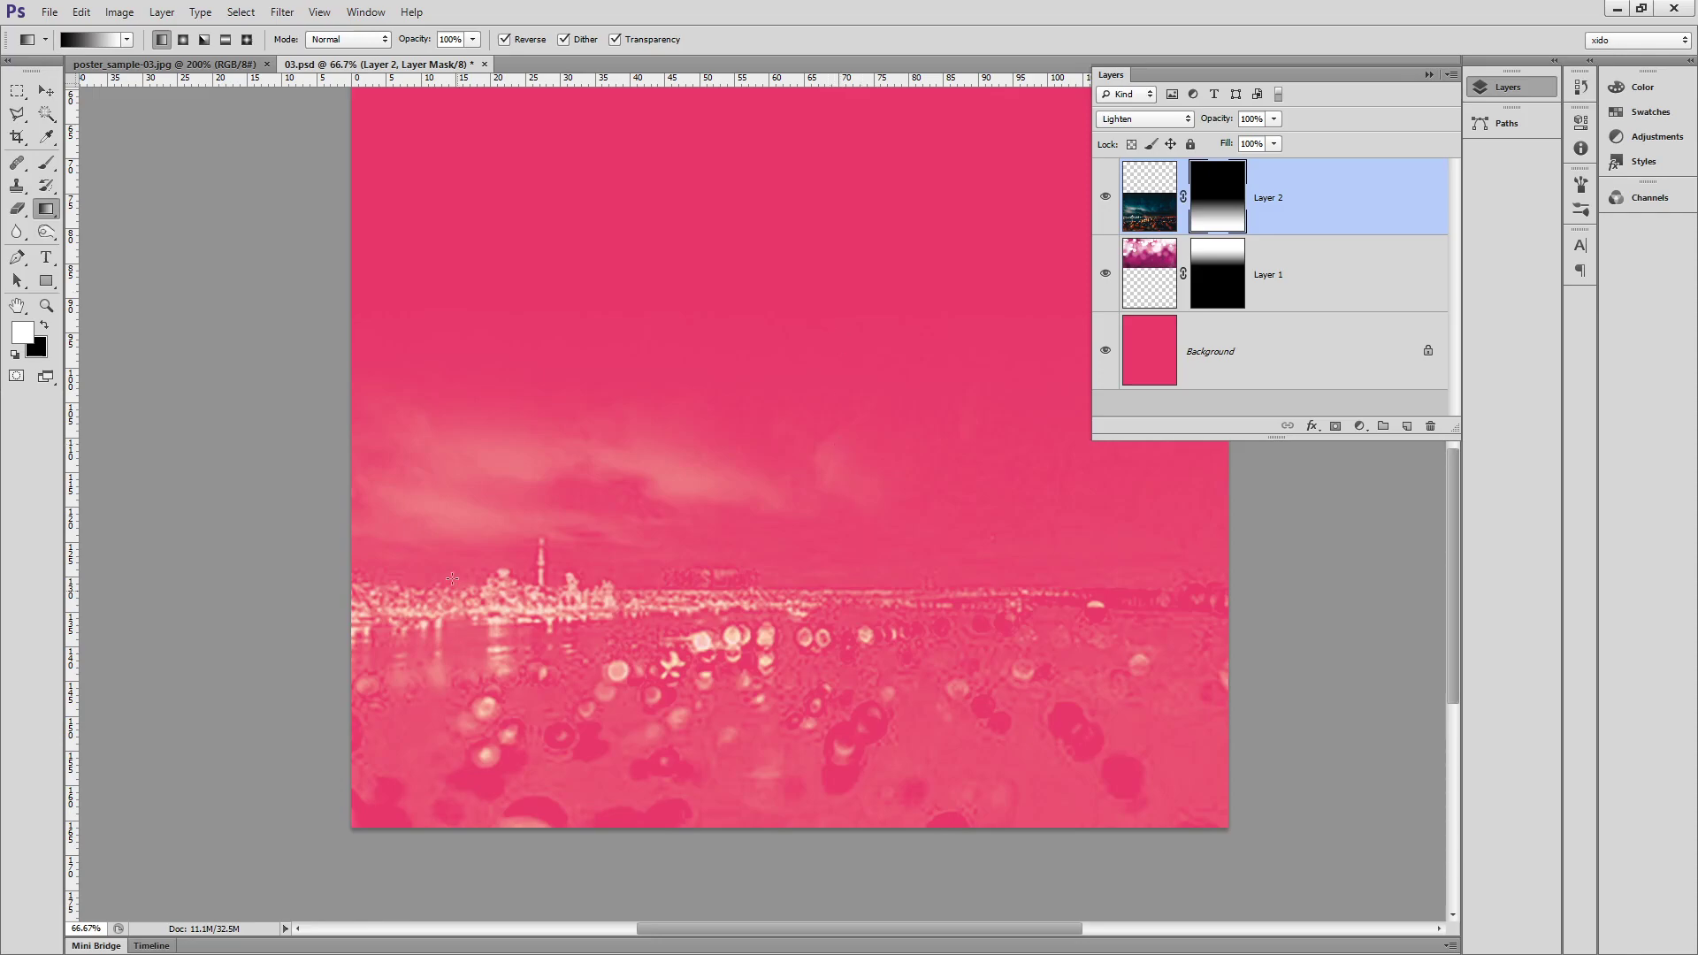
Try Color Dodge, Linear Dodge (Add) and Screen on Layer 2, and restore its blend mode to Lighten.
{"action": "key", "text": "ctrl+0"}
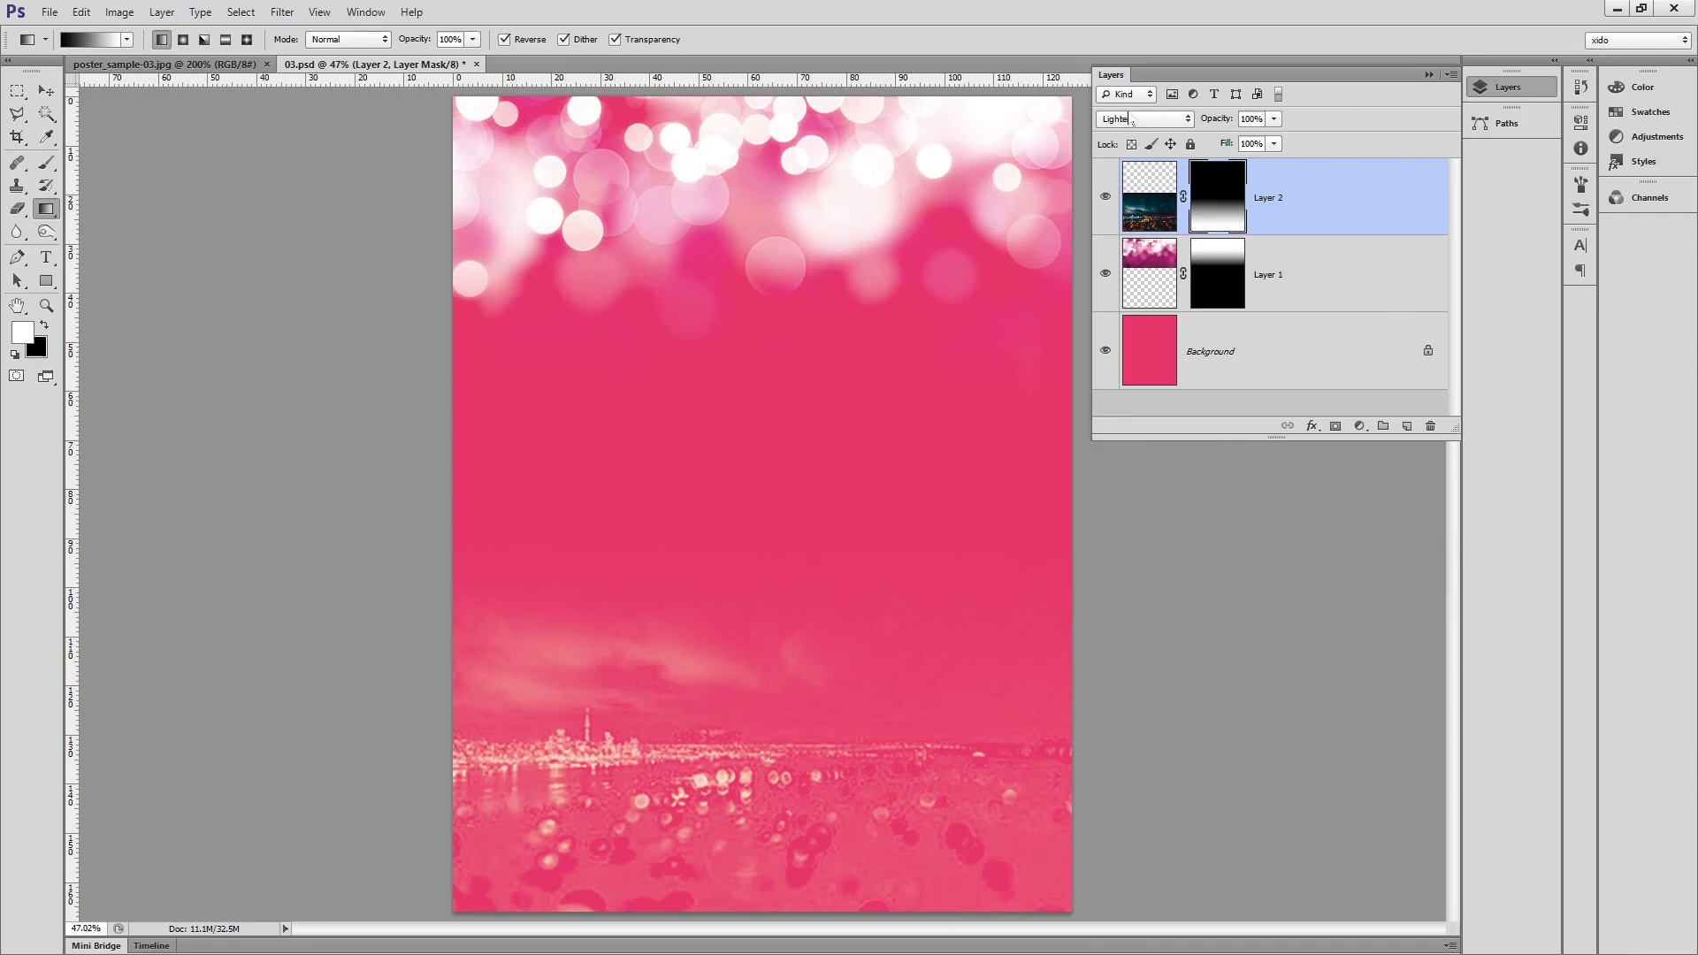
{"action": "left_click", "coordinate": [1125, 121]}
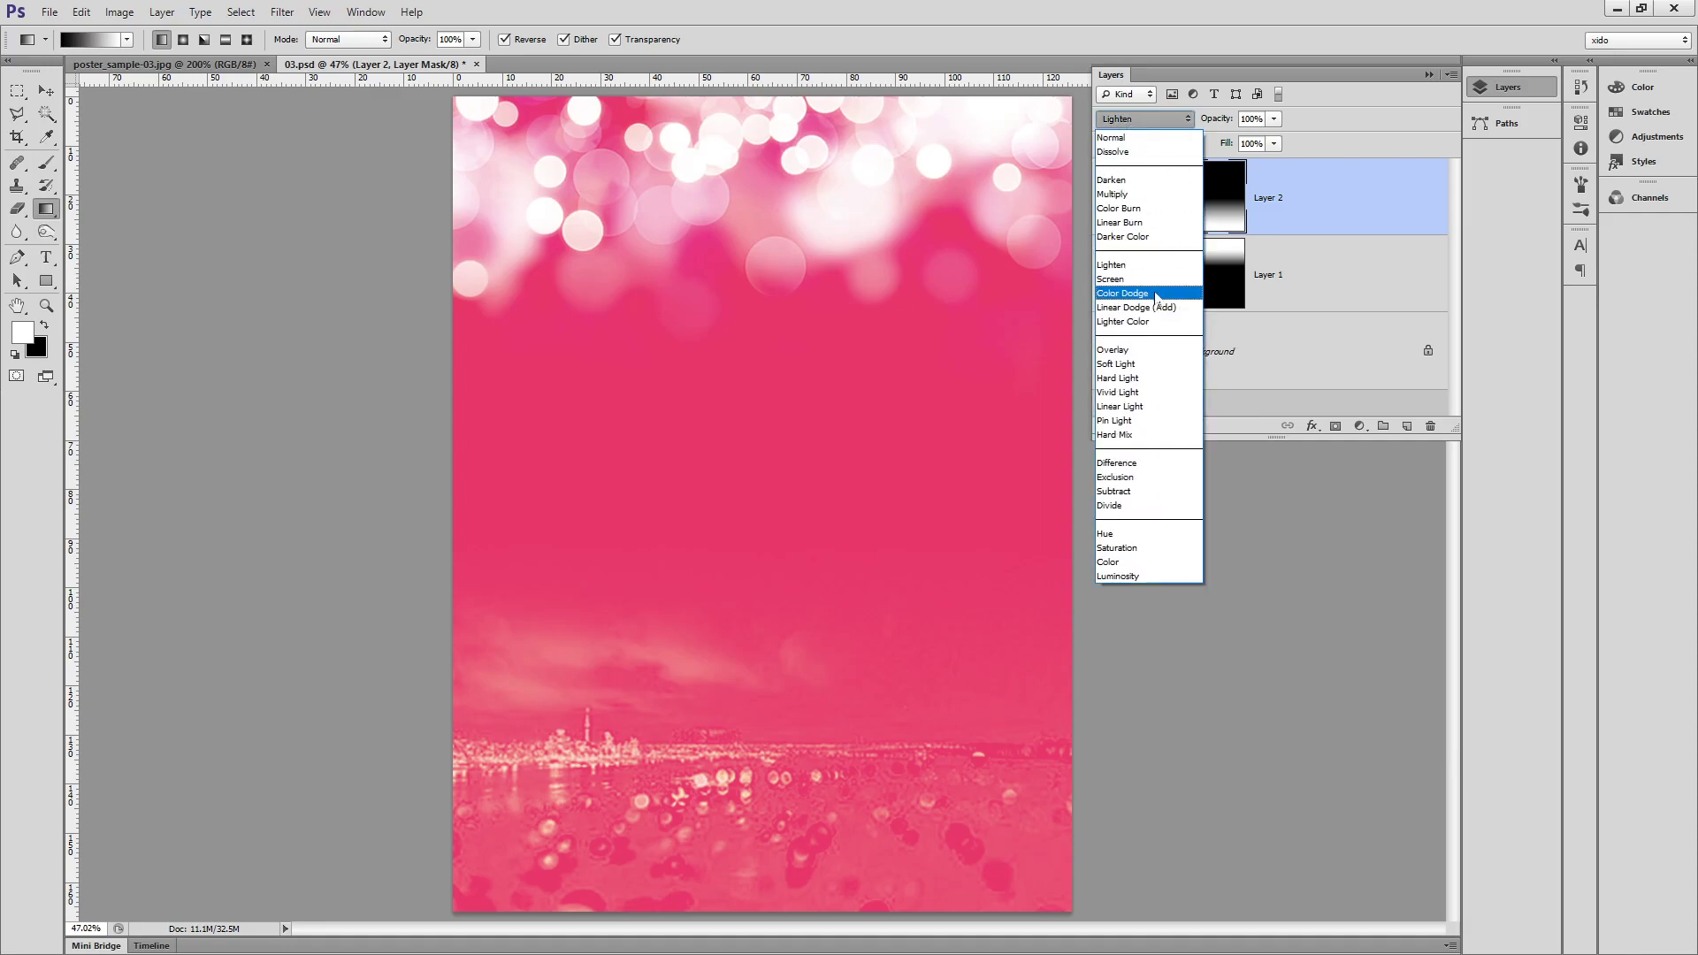
{"action": "left_click", "coordinate": [1155, 294]}
{"action": "key", "text": "Down"}
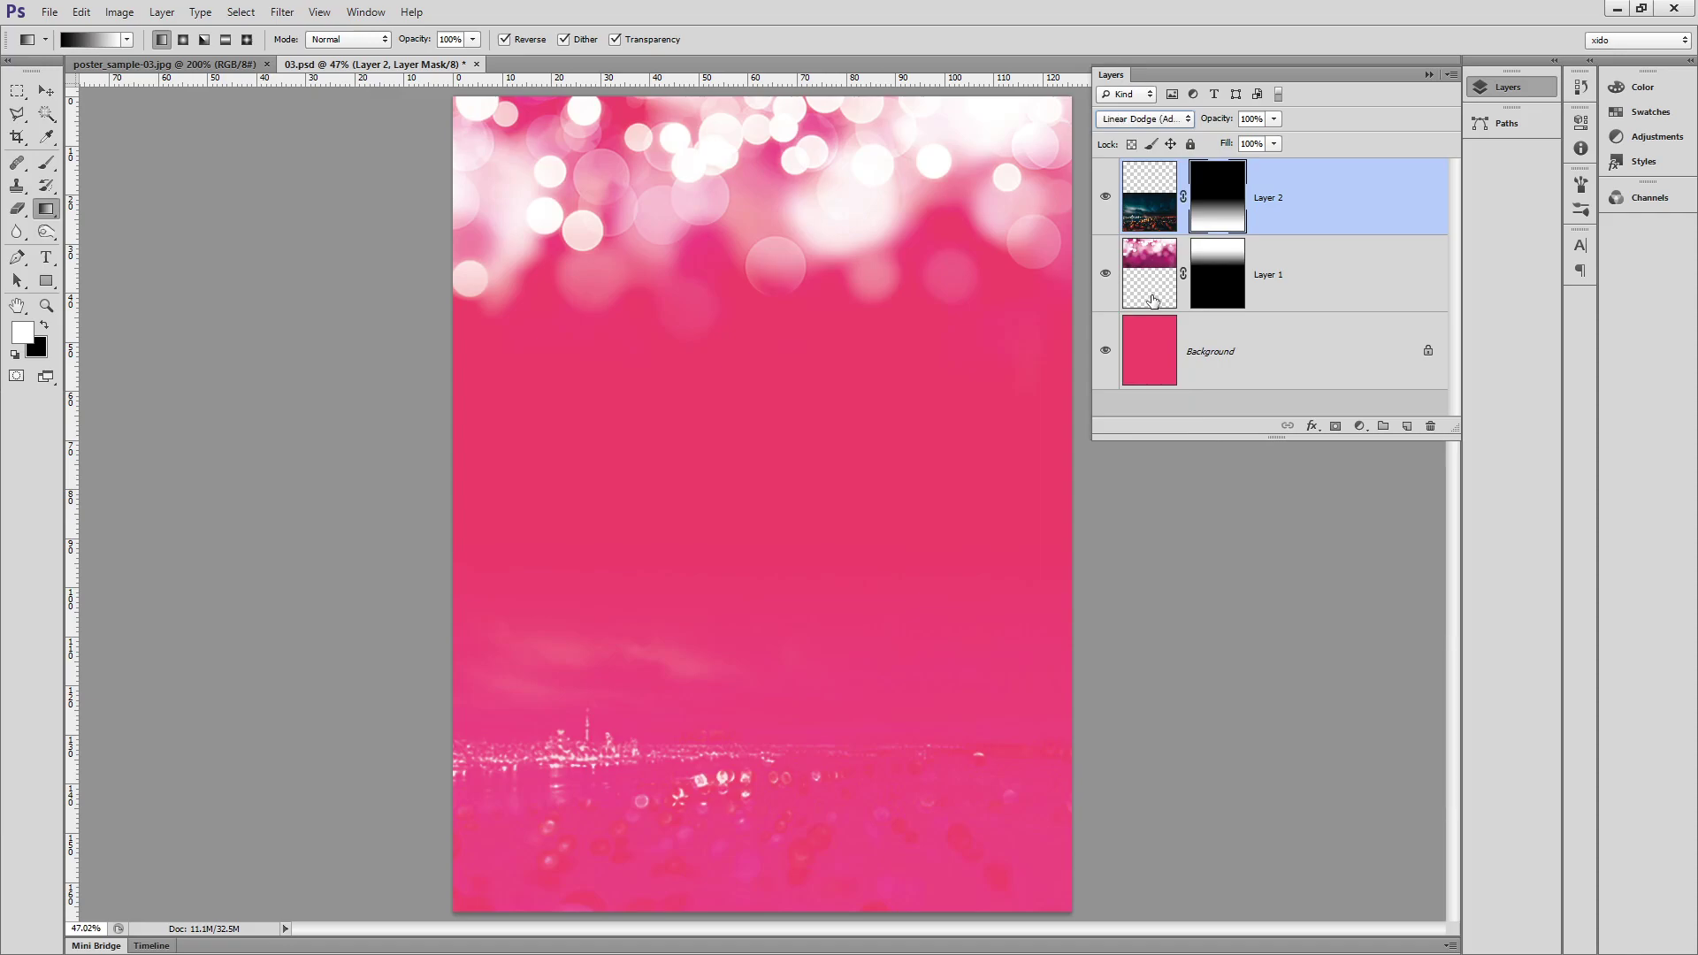
{"action": "key", "text": "Up"}
{"action": "key", "text": "Up"}
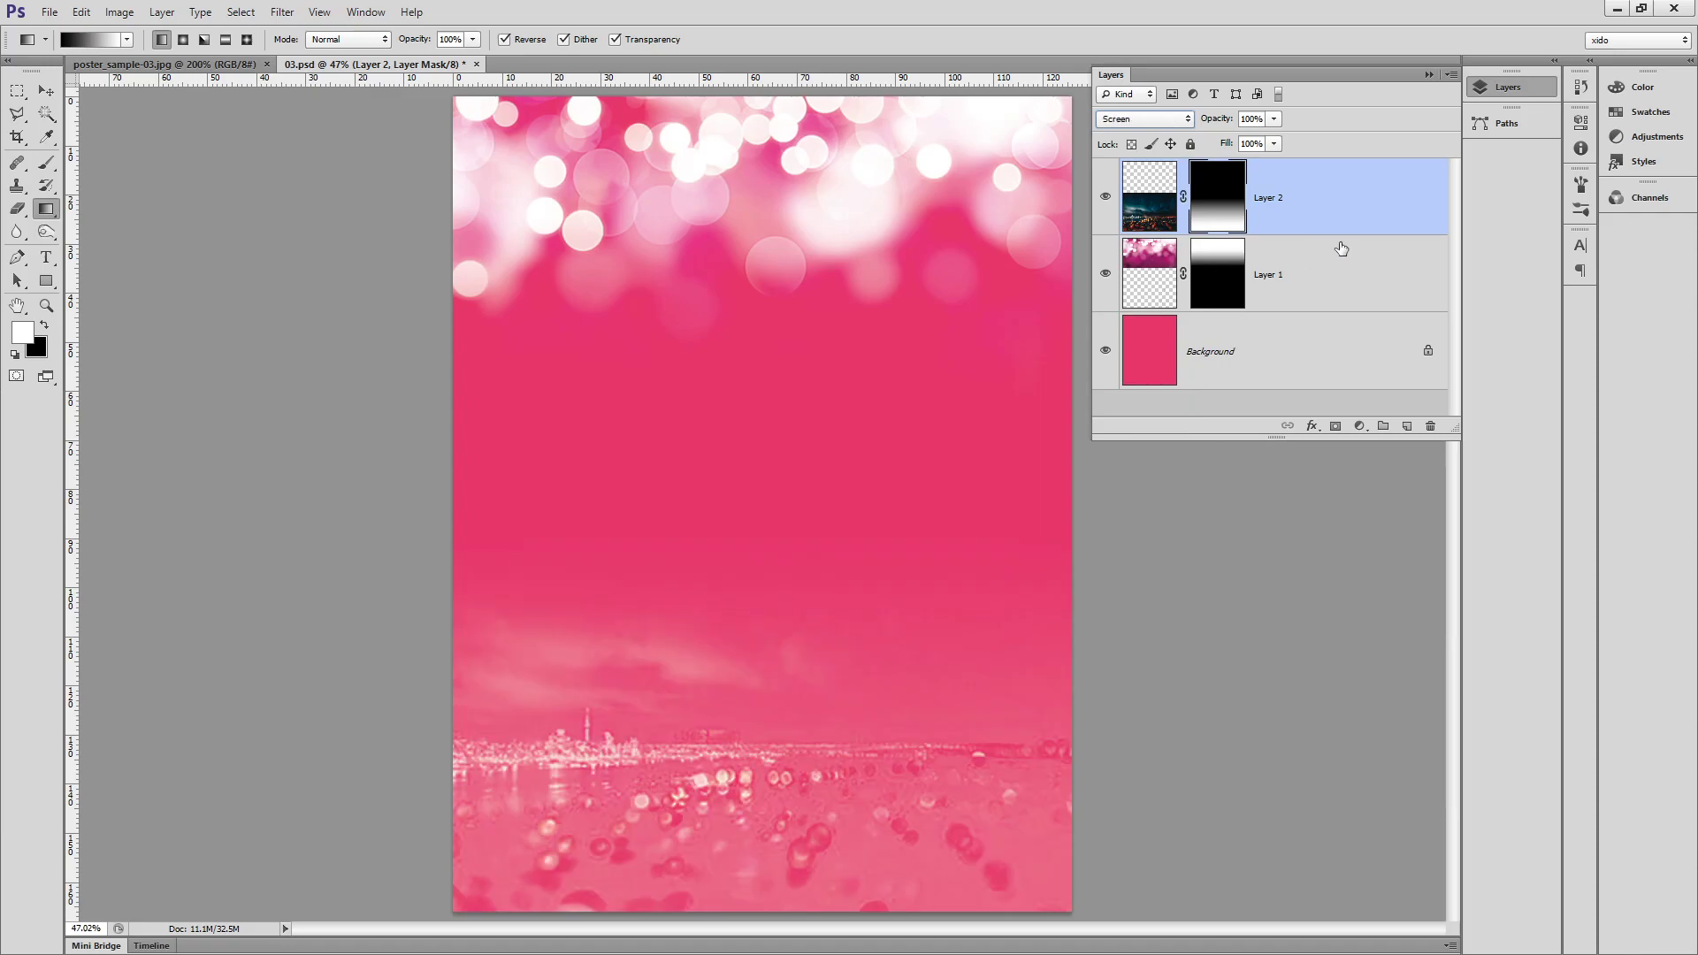
{"action": "left_click", "coordinate": [1339, 220]}
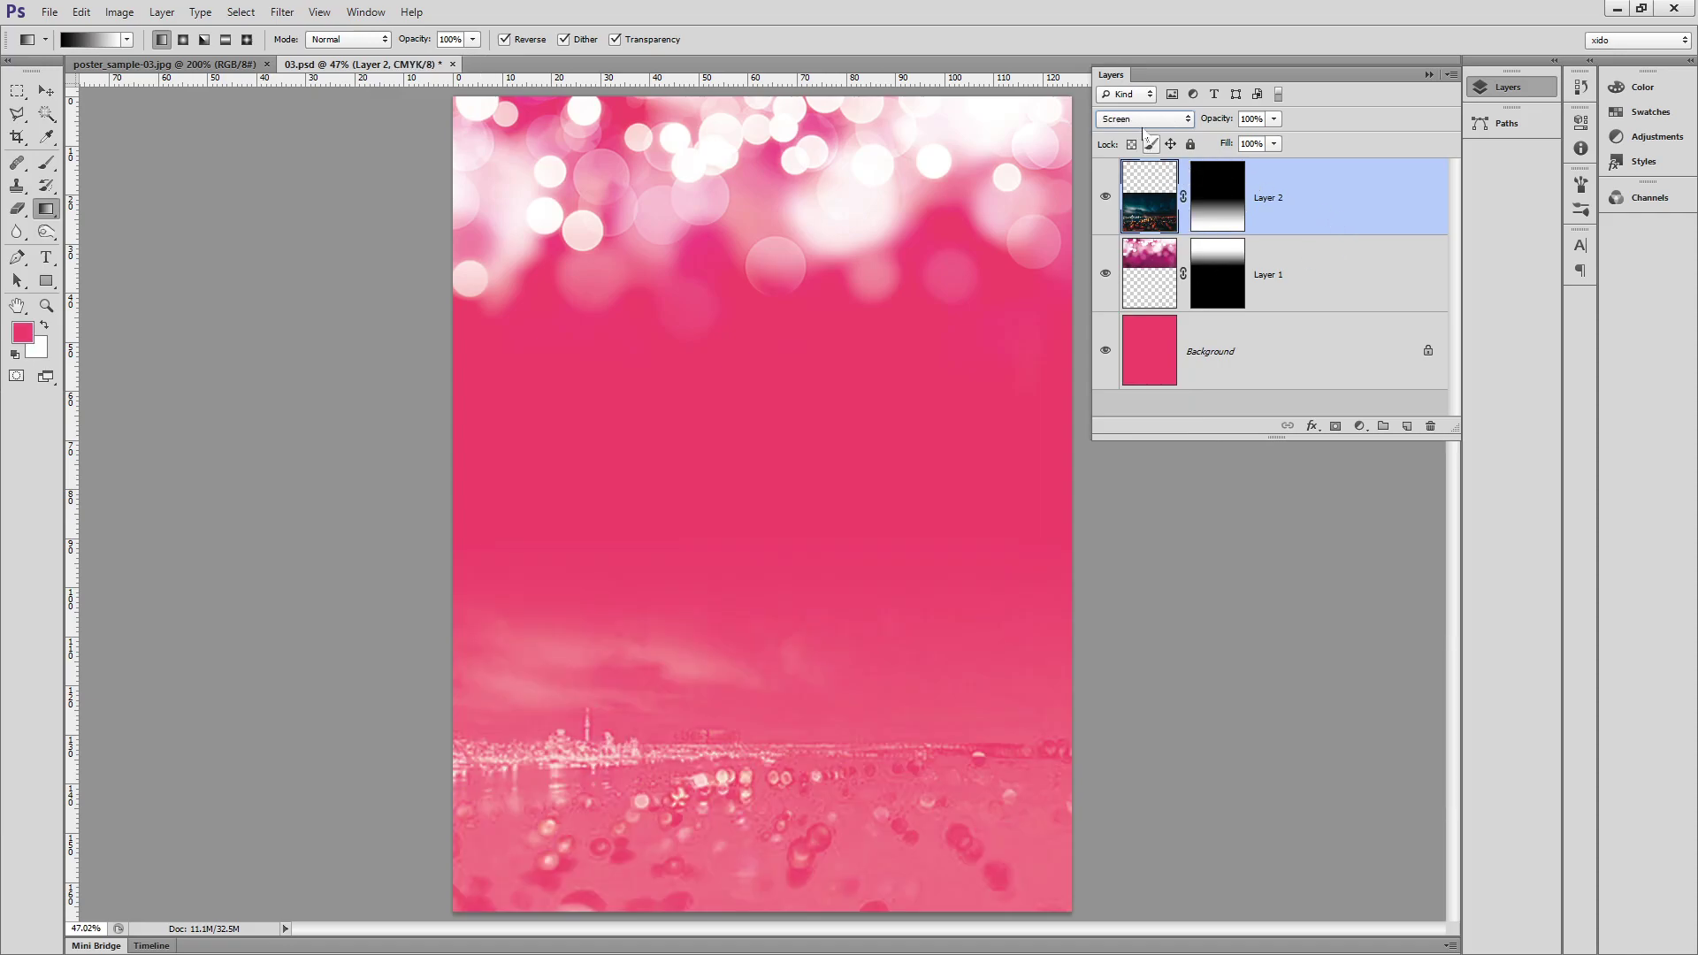
{"action": "key", "text": "Up"}
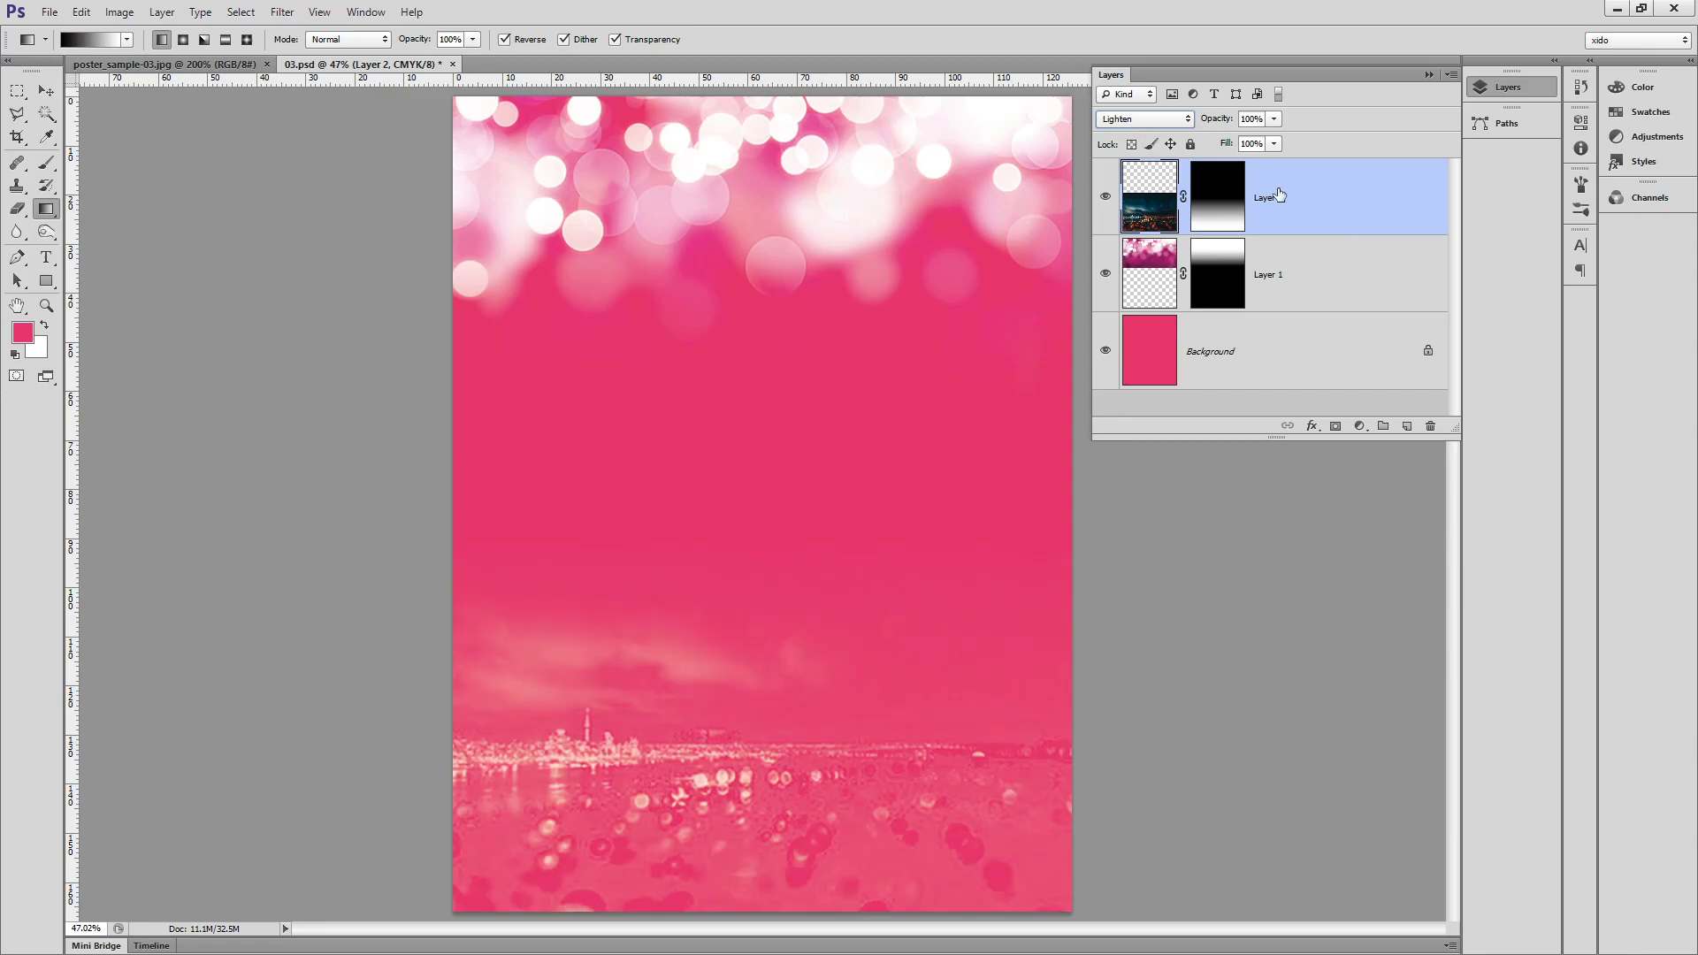
Duplicate Layer 2 with its mask and save 03.psd, comparing the poster with poster_sample-03.jpg.
{"action": "key", "text": "ctrl+j"}
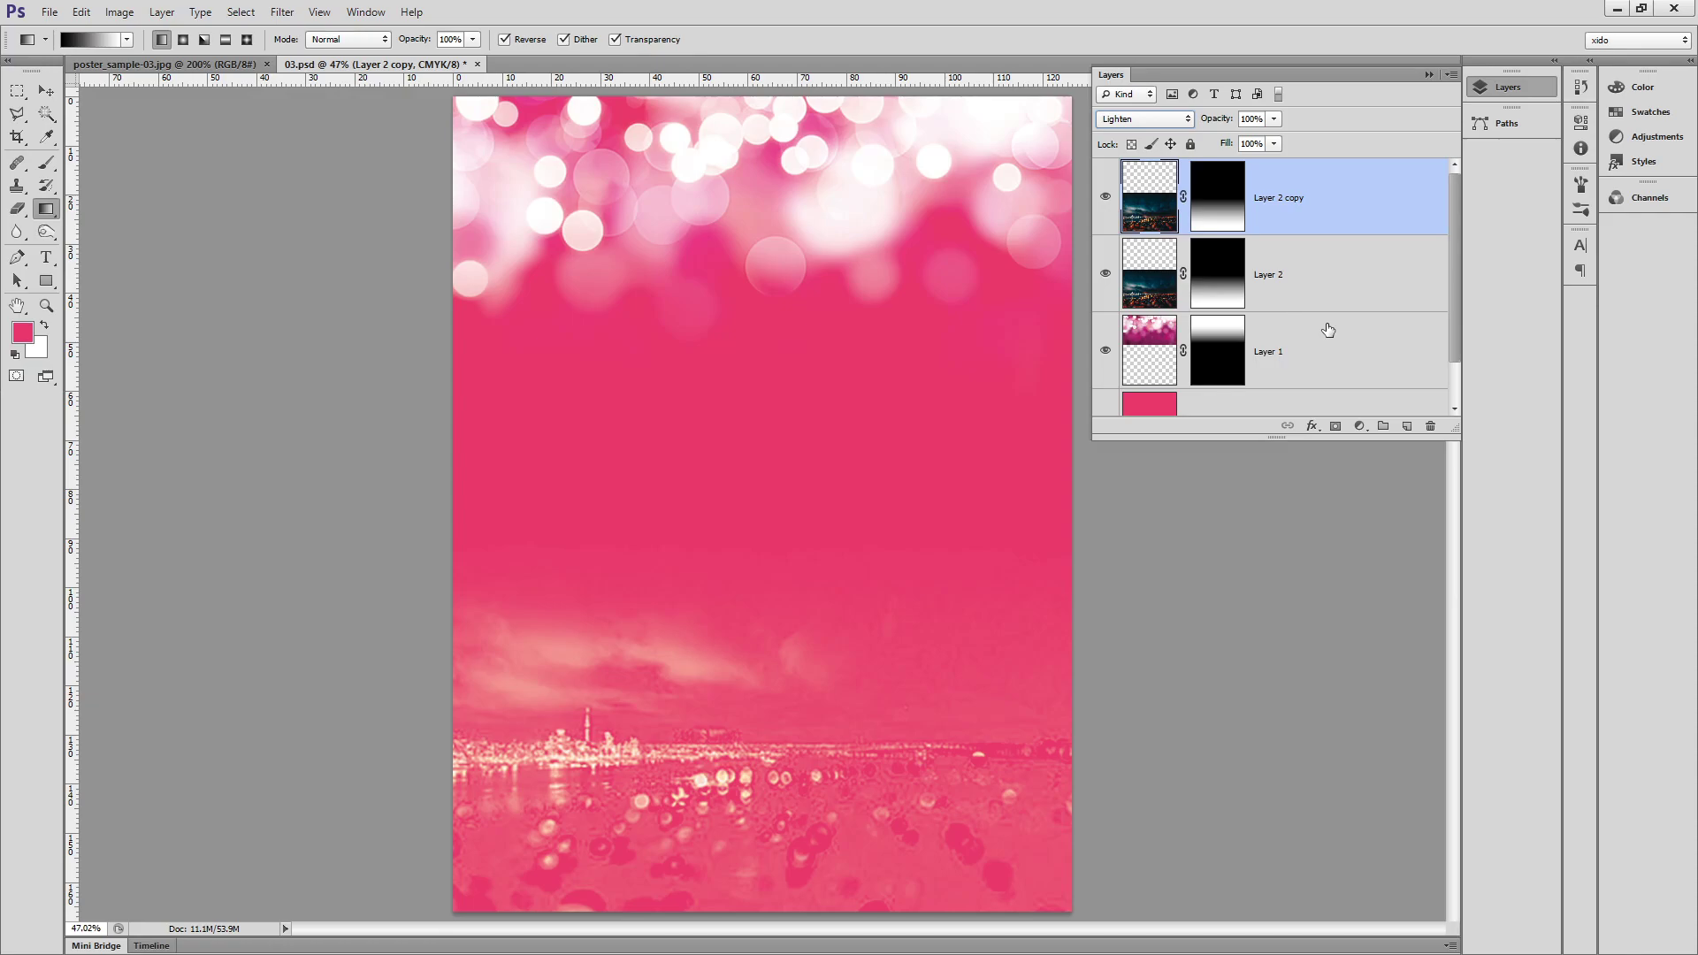
{"action": "key", "text": "ctrl+s"}
{"action": "left_click", "coordinate": [203, 67]}
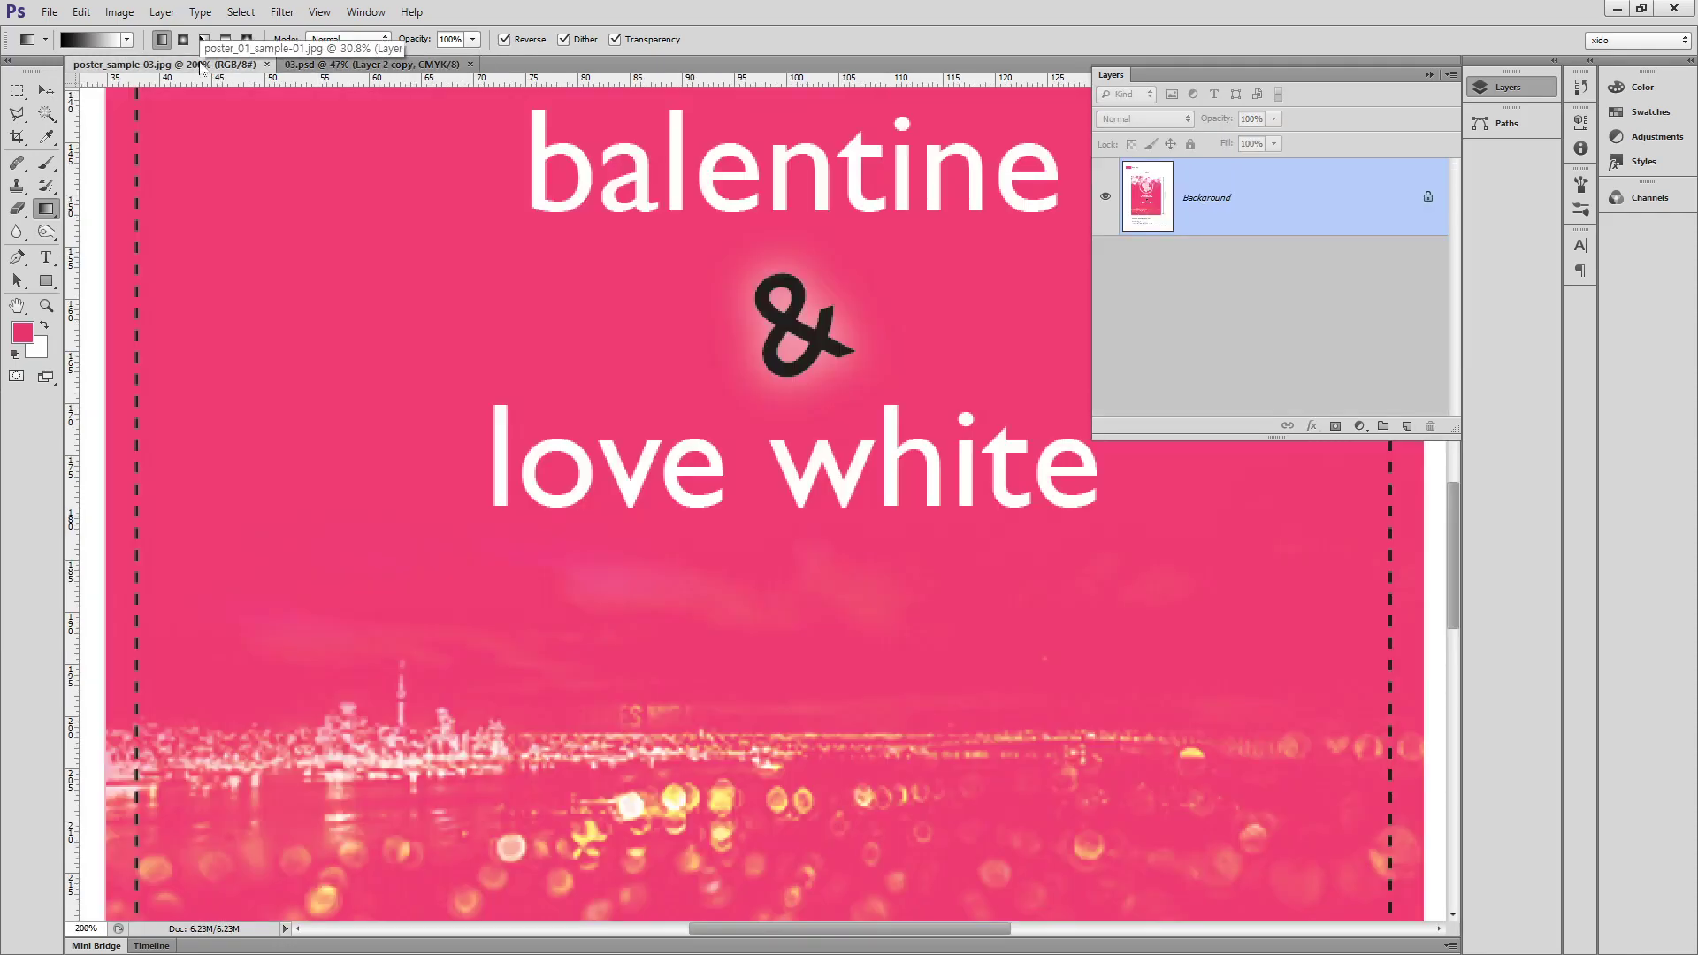
{"action": "key", "text": "ctrl+0"}
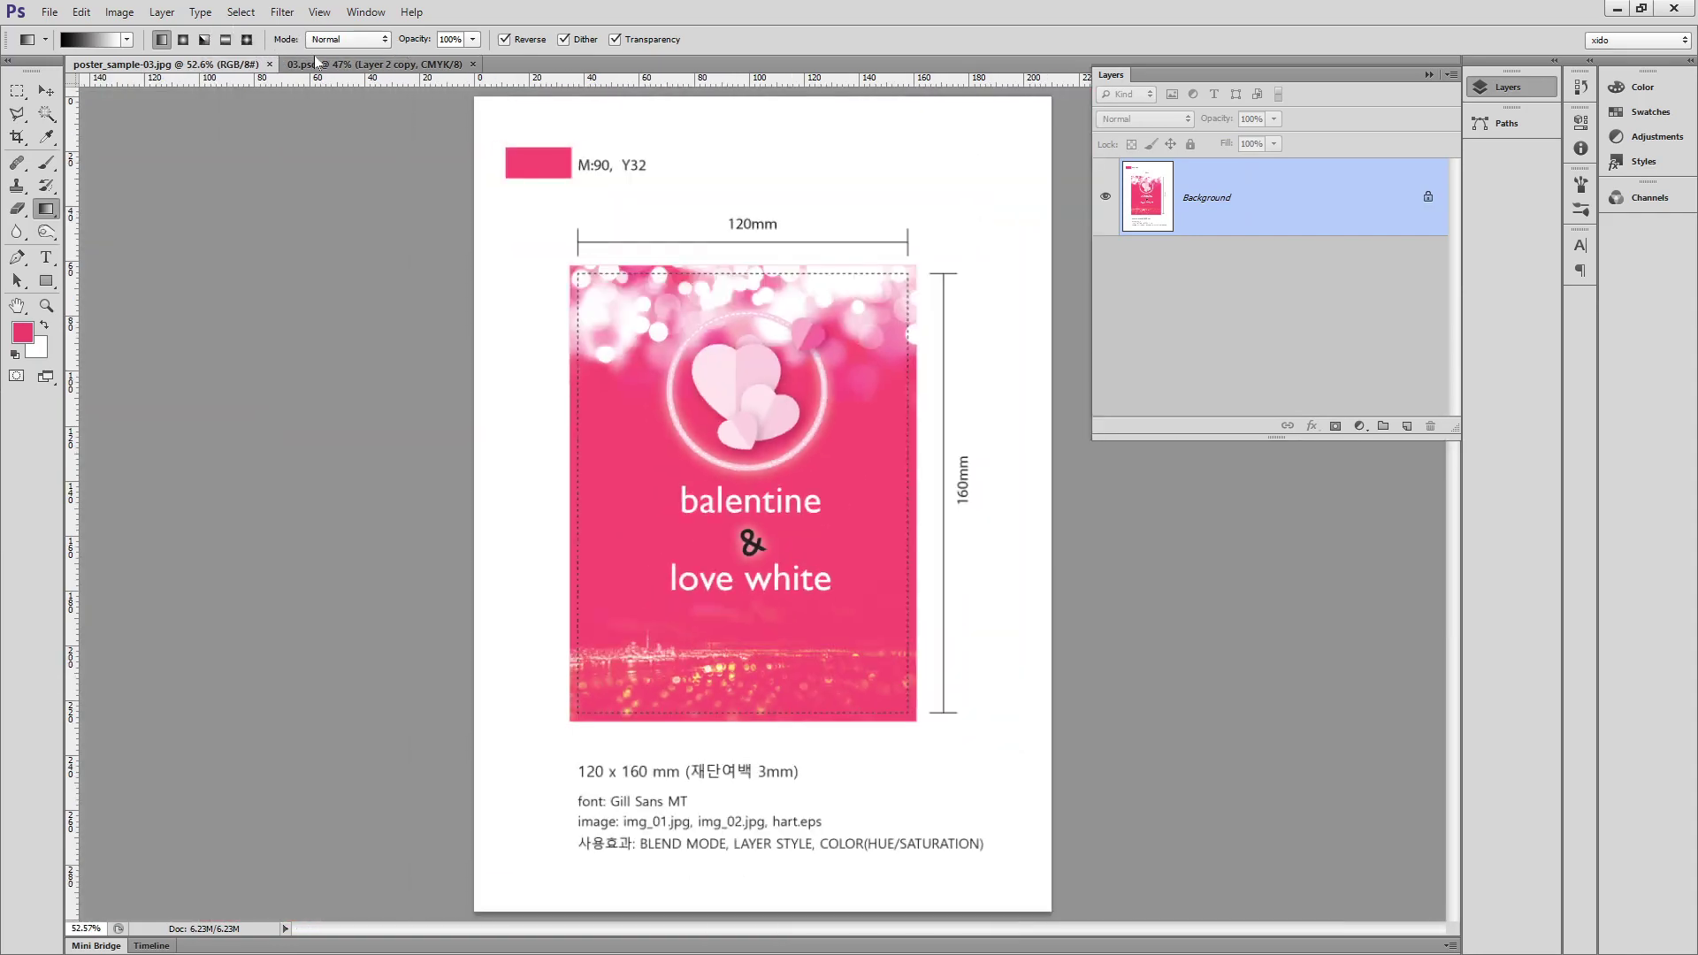
{"action": "left_click", "coordinate": [341, 65]}
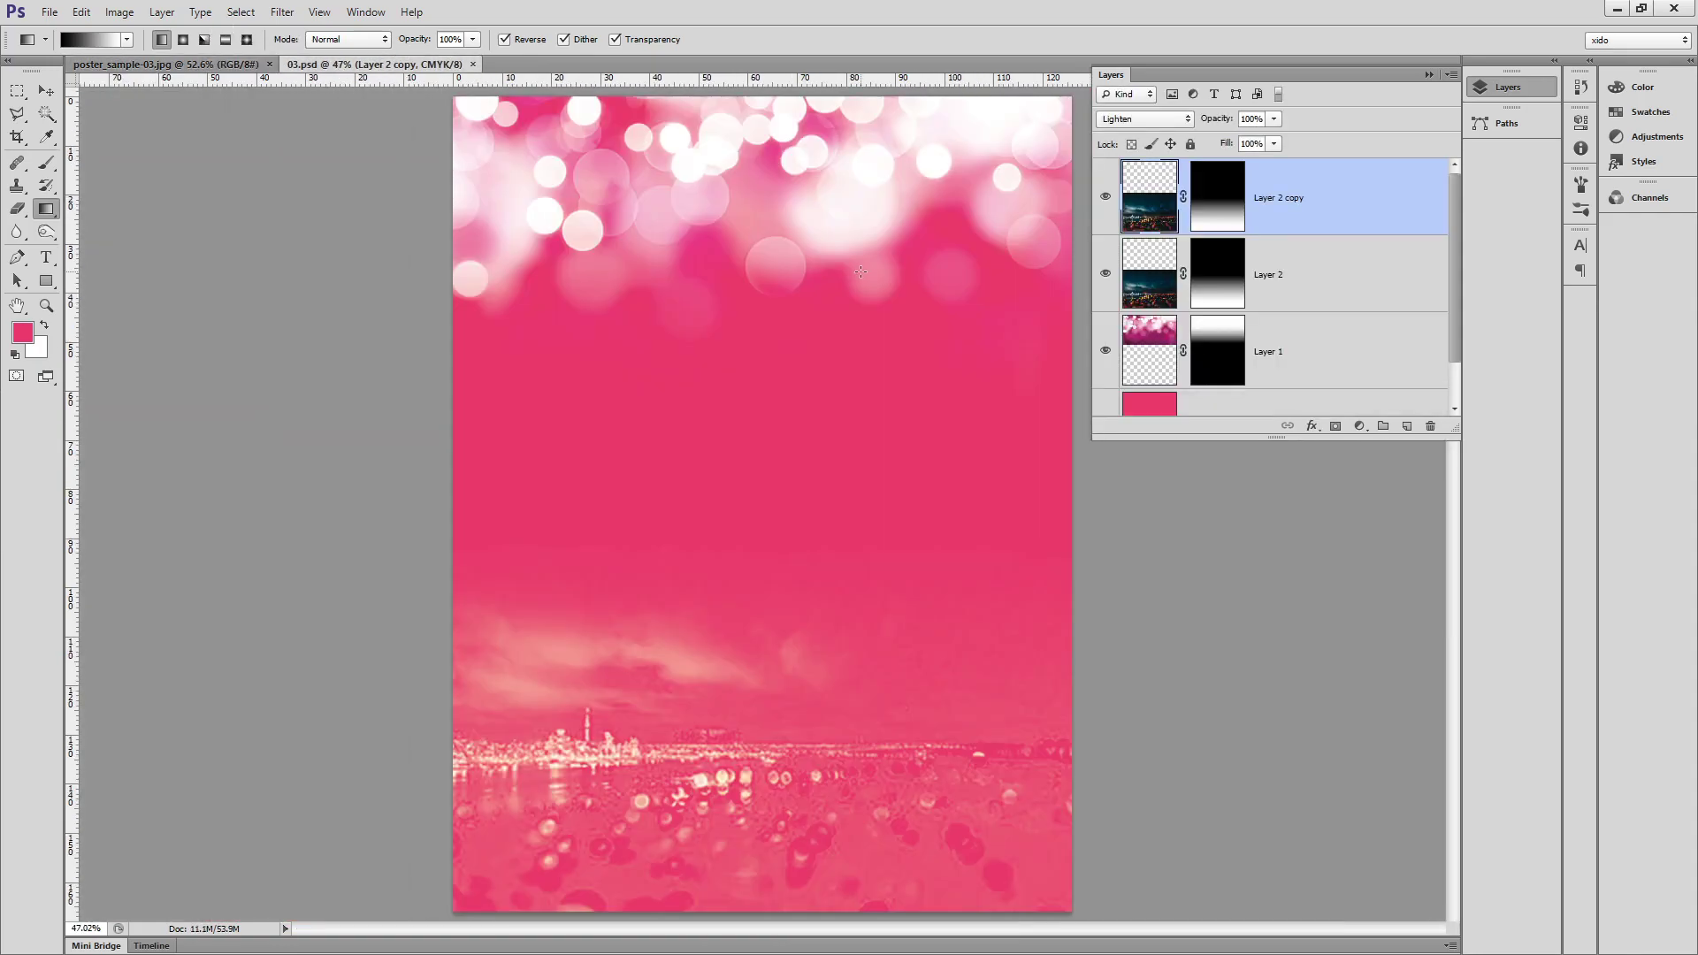
Set the opacity of Layer 2 copy to 70% and make the layer's image active instead of its mask.
{"action": "key", "text": "v"}
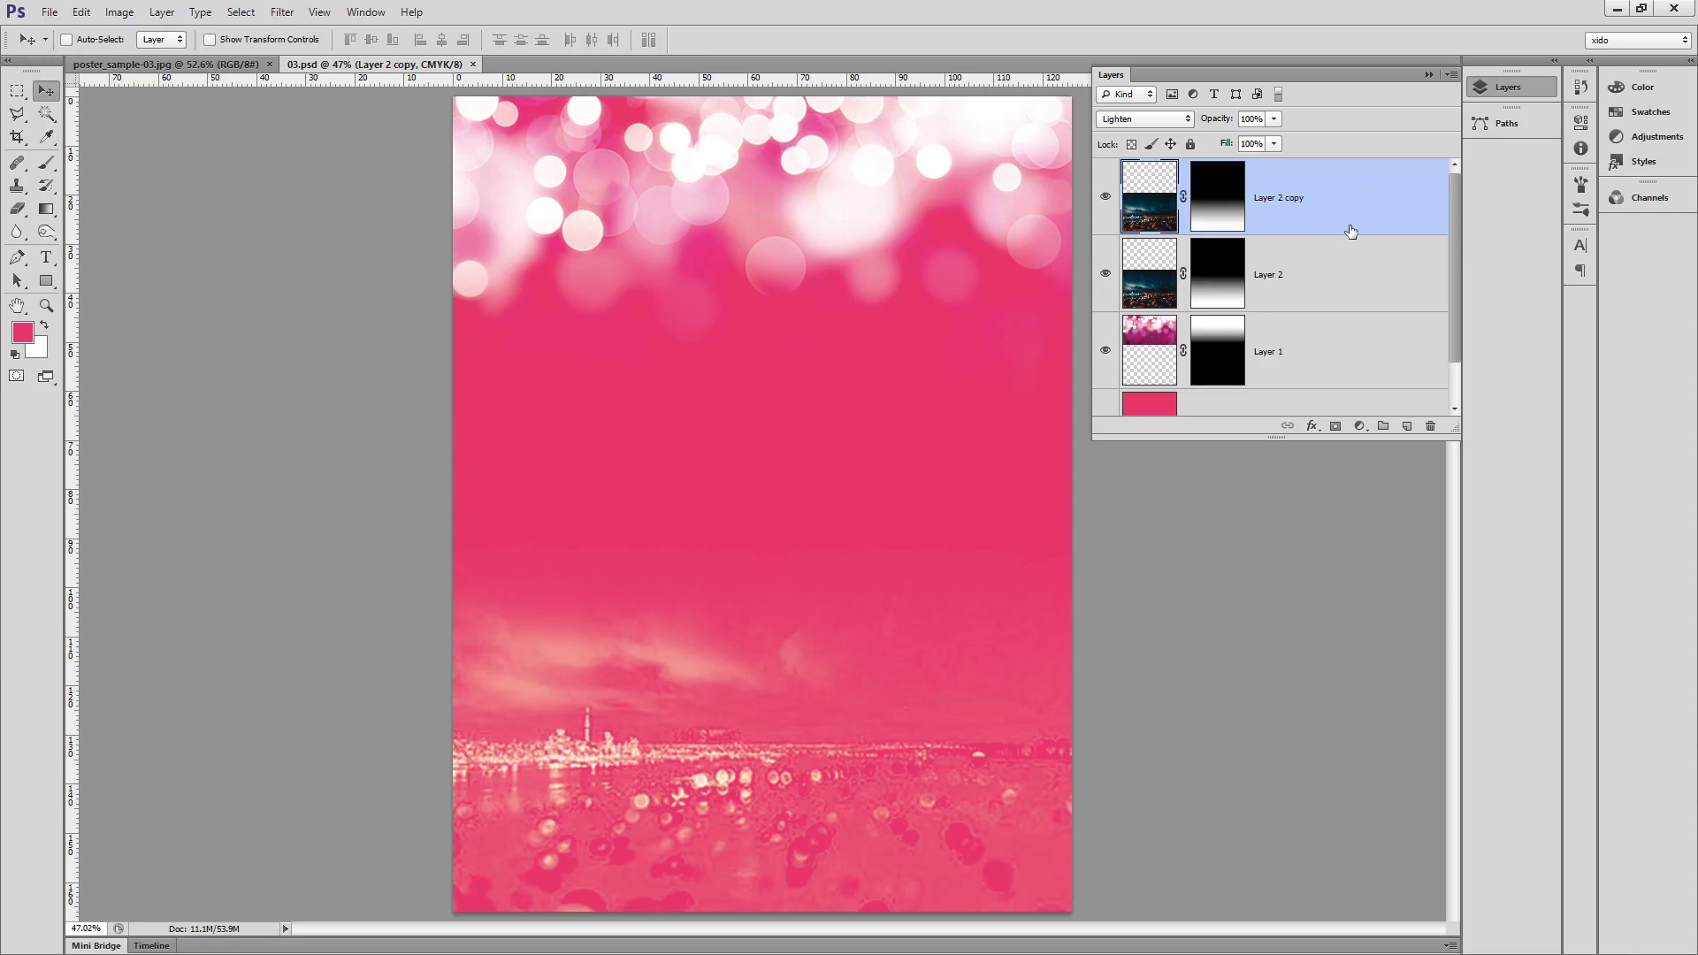
{"action": "left_click", "coordinate": [1197, 216]}
{"action": "key", "text": "d"}
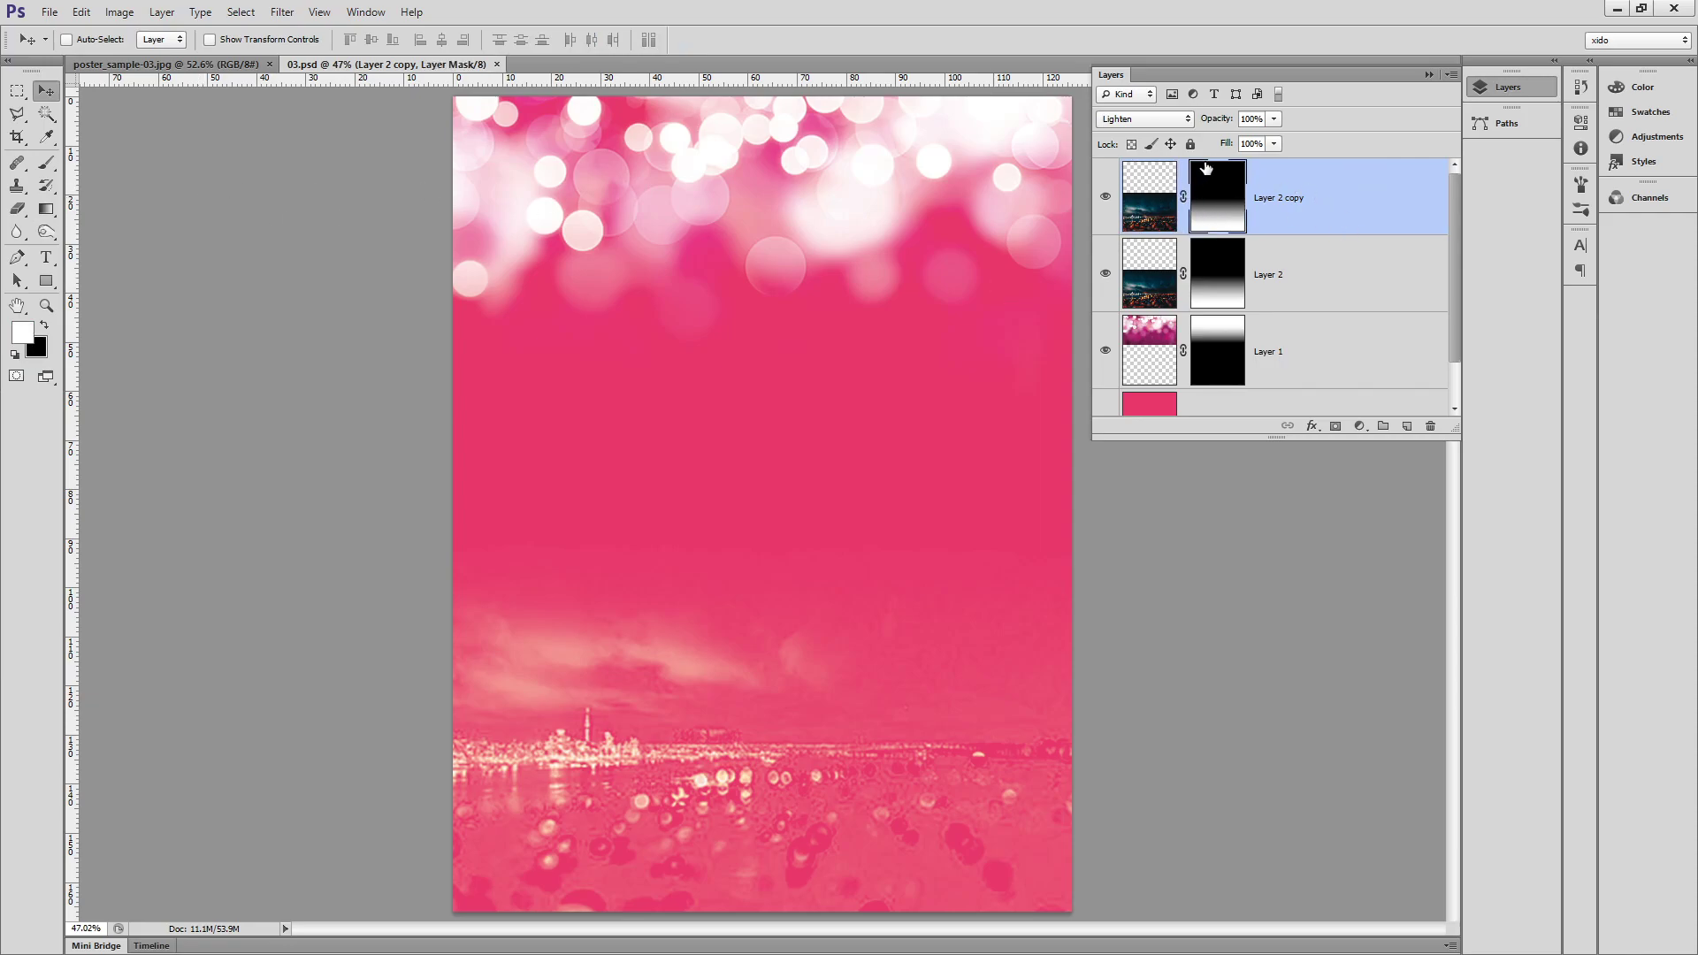
{"action": "left_click", "coordinate": [1255, 120]}
{"action": "type", "text": "70"}
{"action": "key", "text": "Return"}
{"action": "left_click", "coordinate": [1331, 175]}
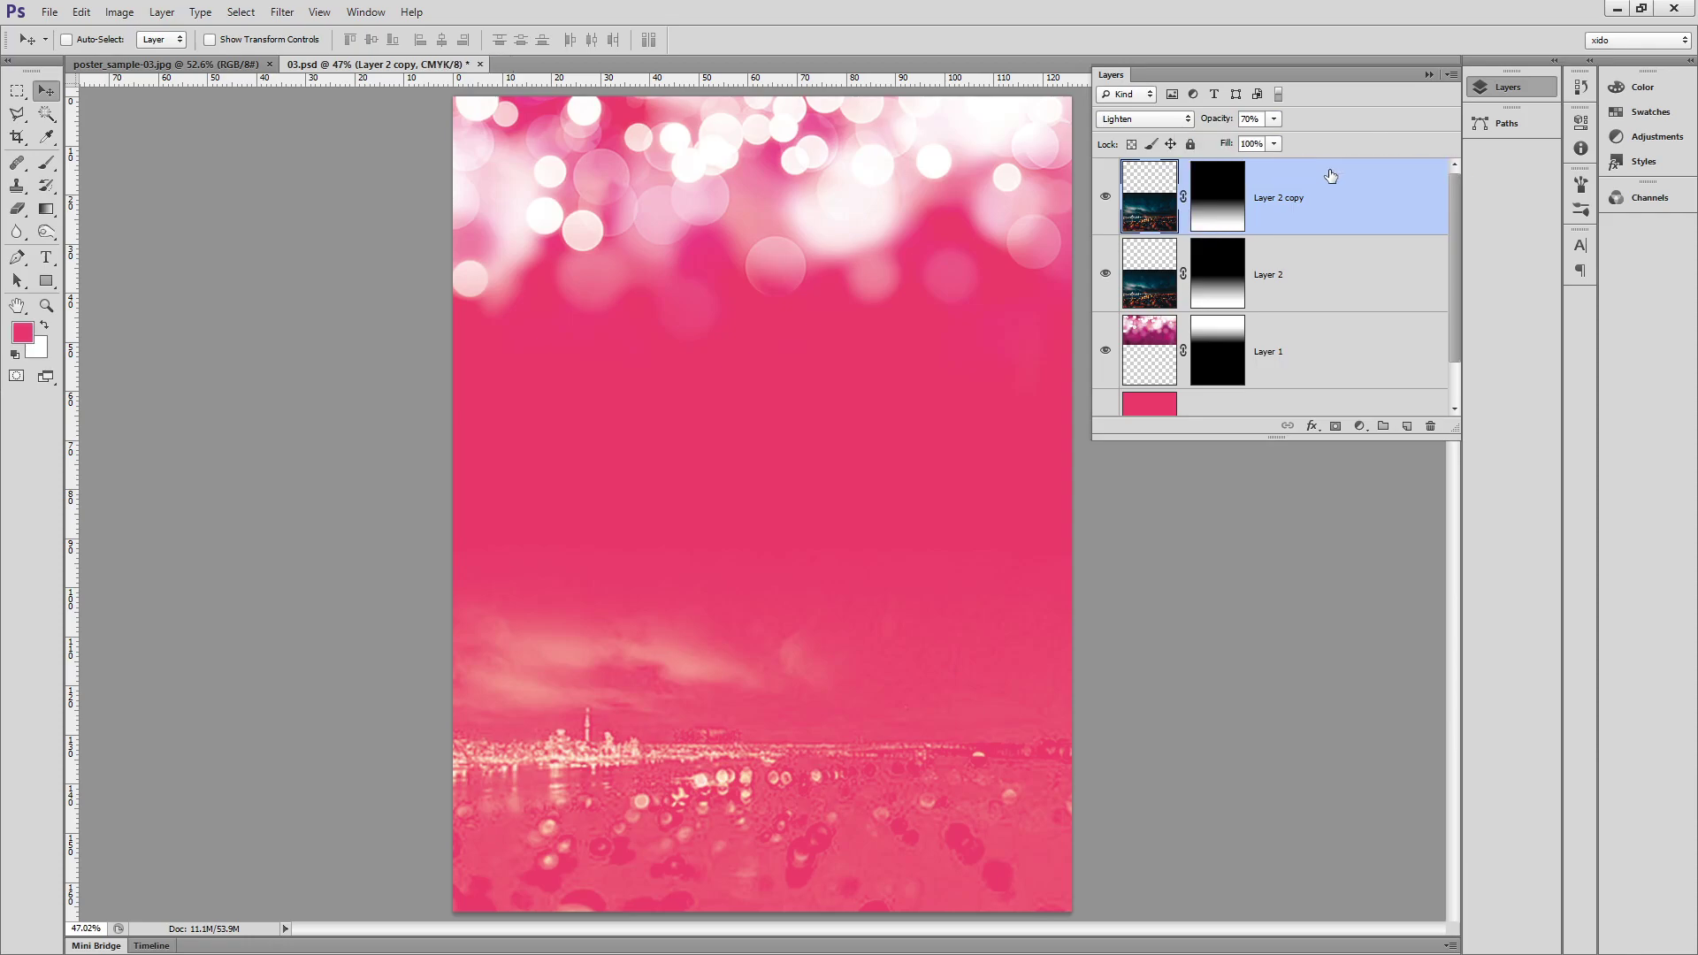
Convert the locked Background into a regular layer and group it with all the other layers.
{"action": "left_click", "coordinate": [1335, 348]}
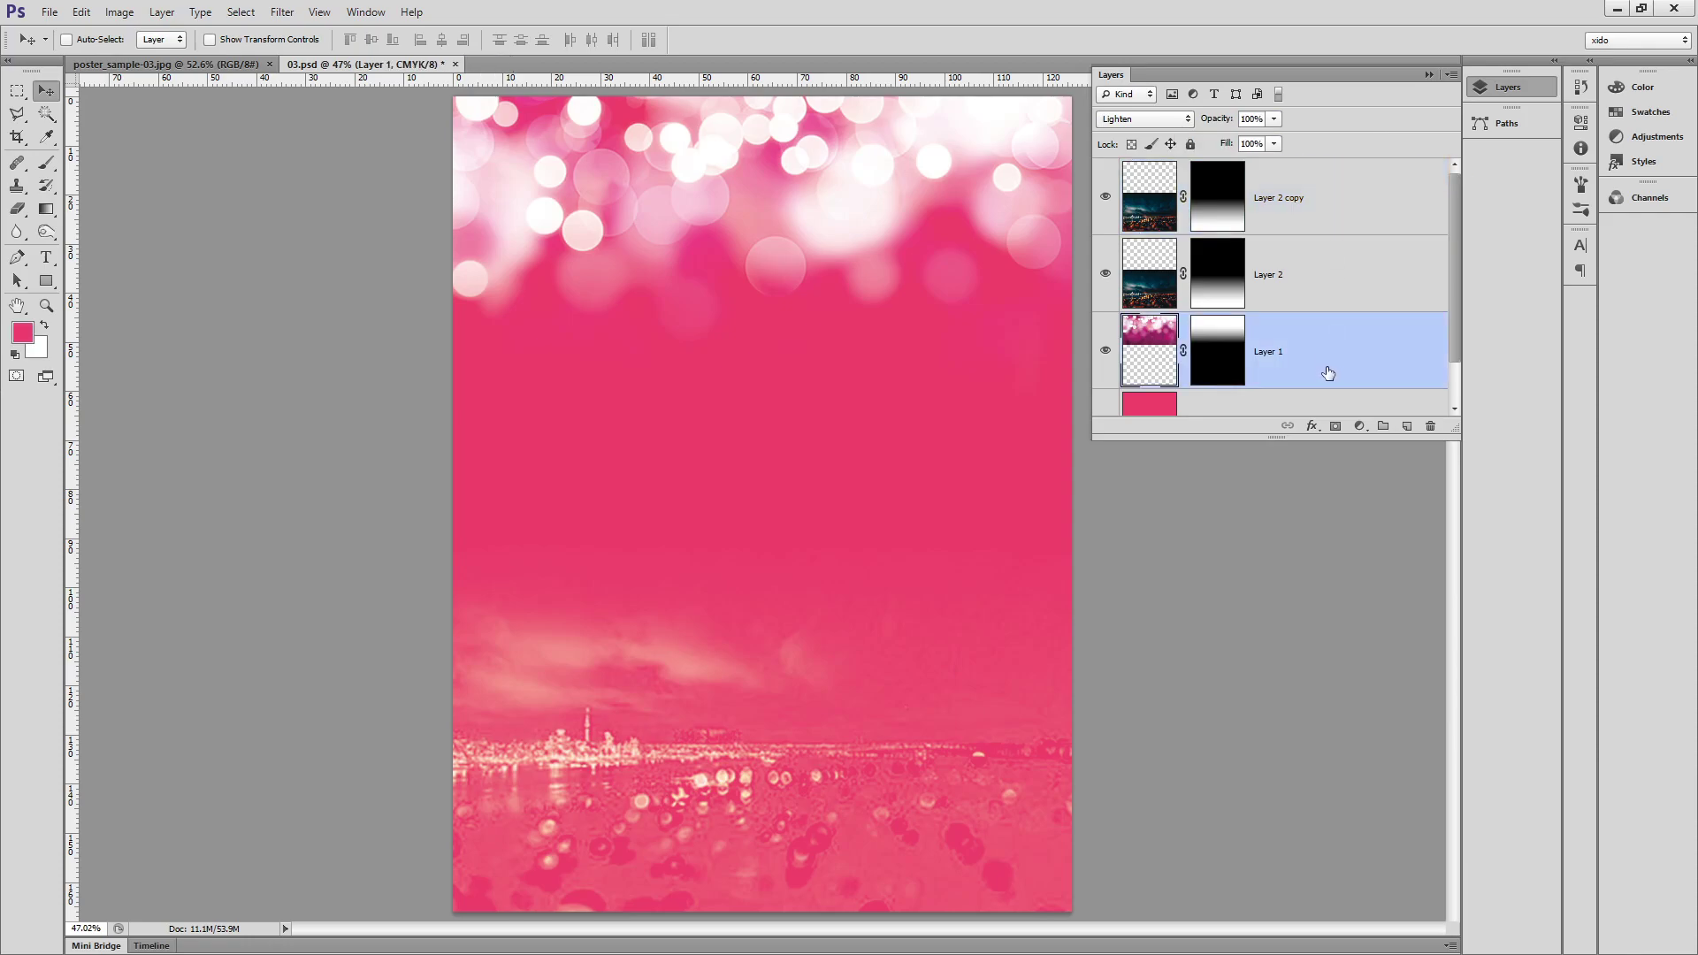
{"action": "scroll", "coordinate": [1325, 376], "scroll_direction": "down", "scroll_amount": 1}
{"action": "left_click", "coordinate": [1324, 383]}
{"action": "left_click", "coordinate": [1327, 174], "text": "shift"}
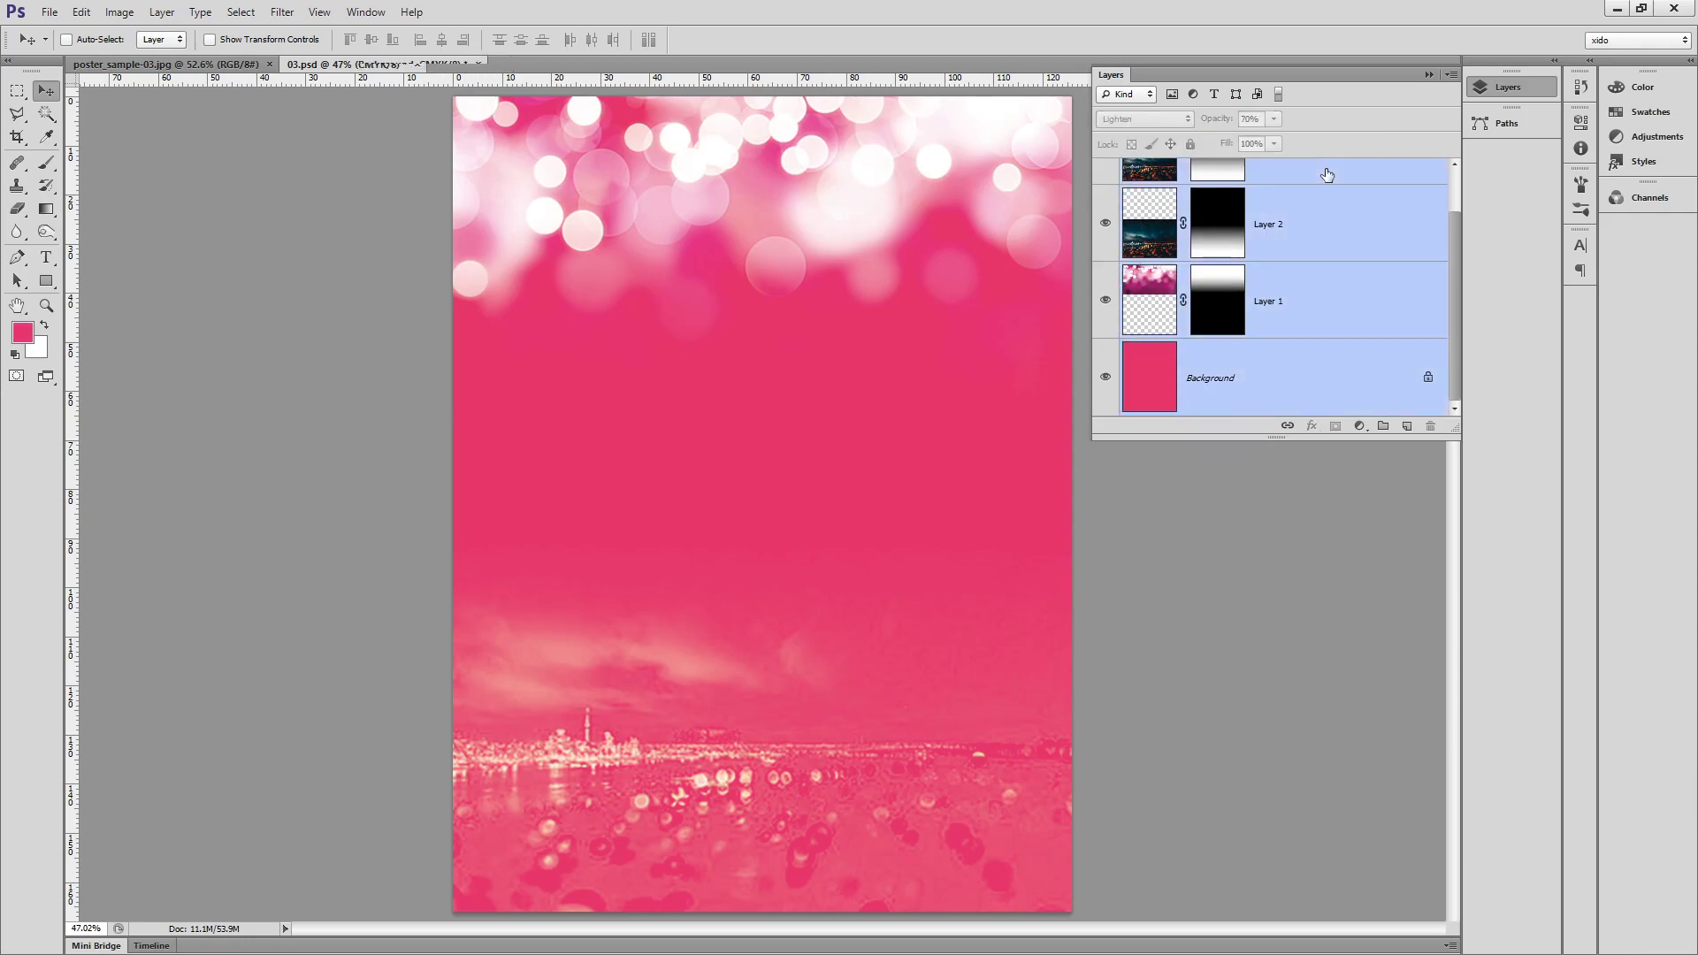
{"action": "left_click", "coordinate": [1343, 392]}
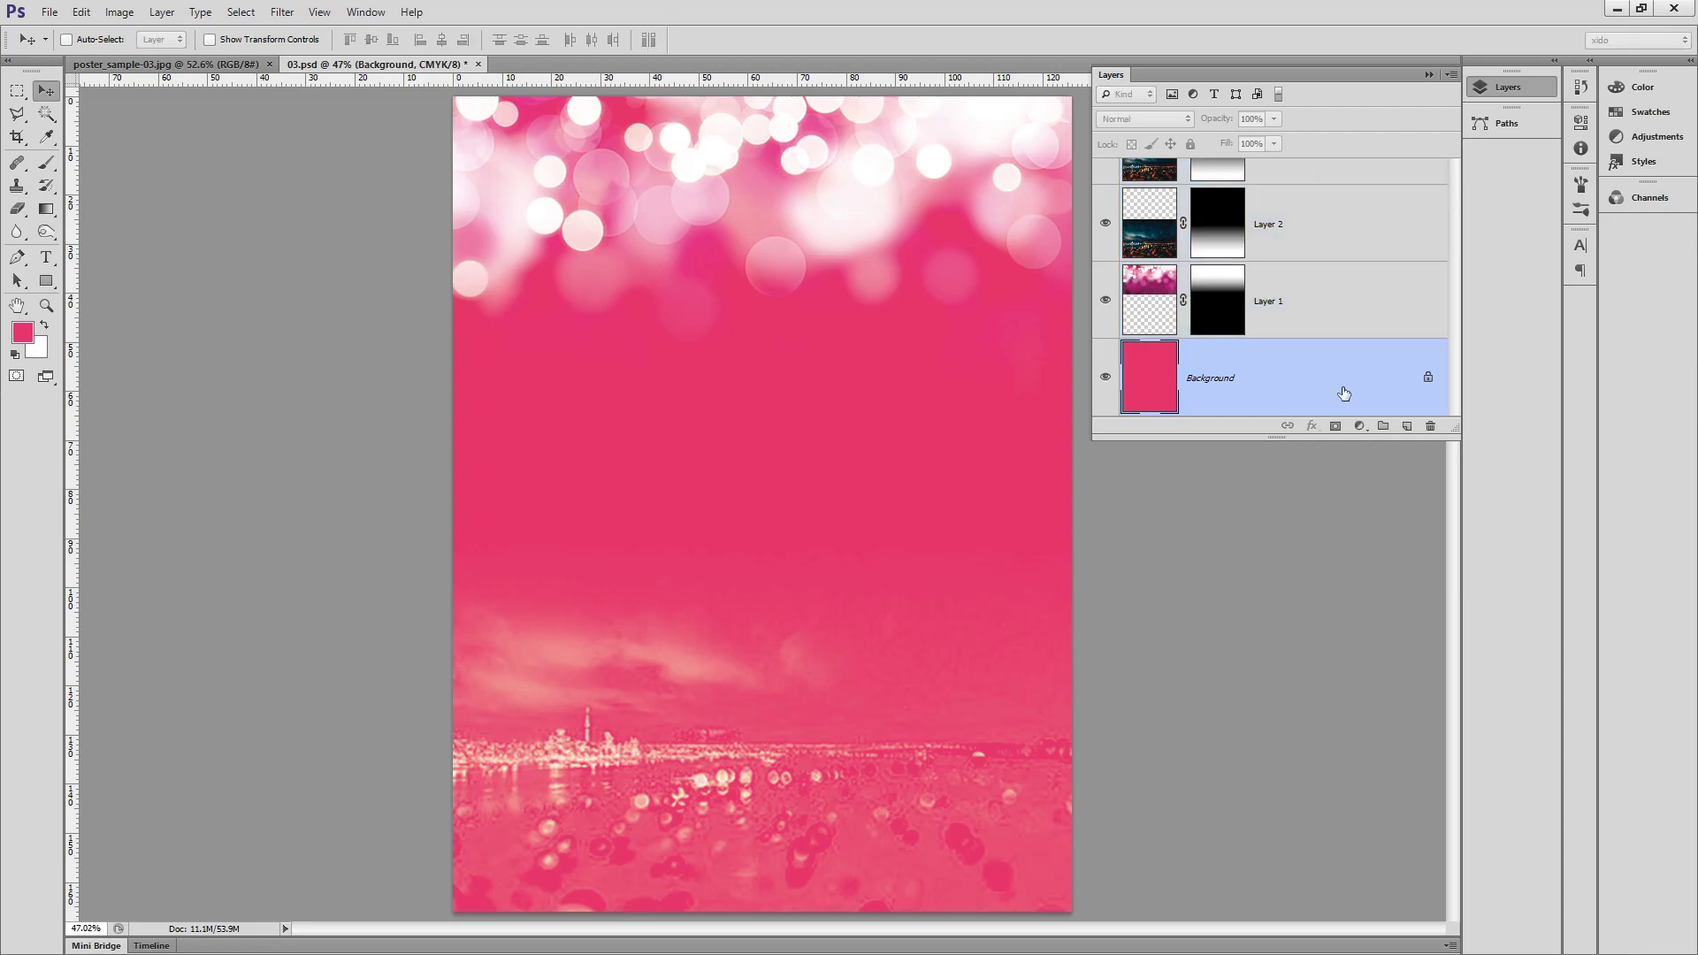
{"action": "left_click_drag", "start_coordinate": [1289, 435], "coordinate": [1290, 712]}
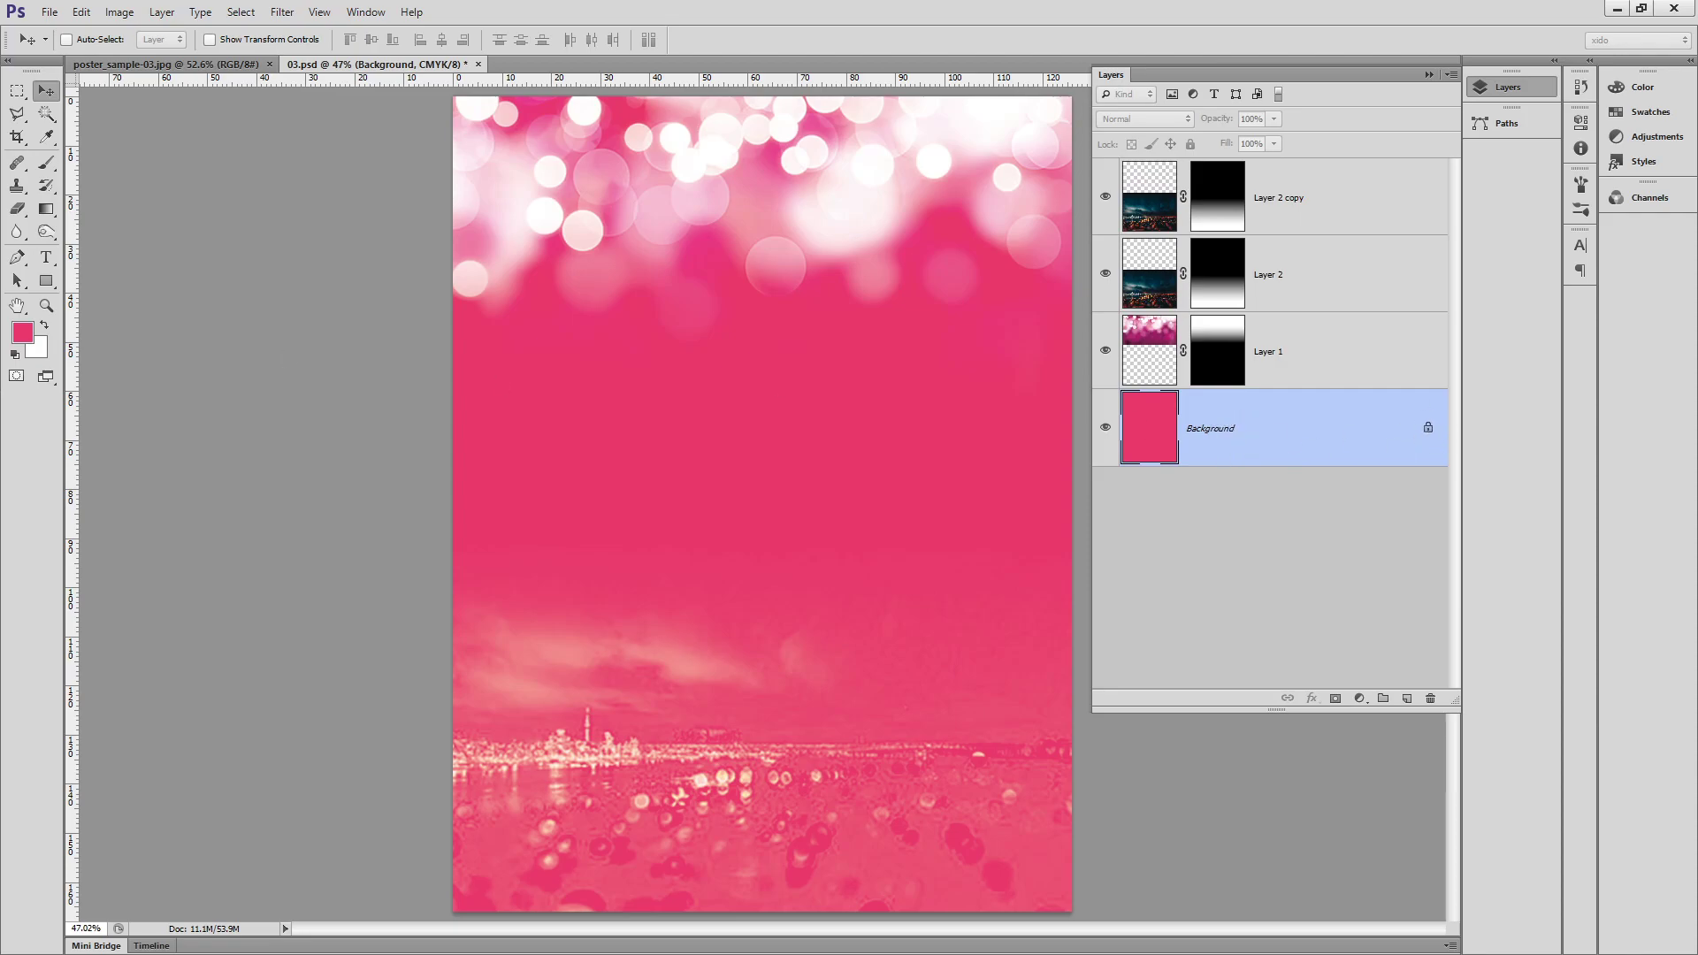
{"action": "double_click", "coordinate": [1415, 428]}
{"action": "left_click", "coordinate": [637, 349]}
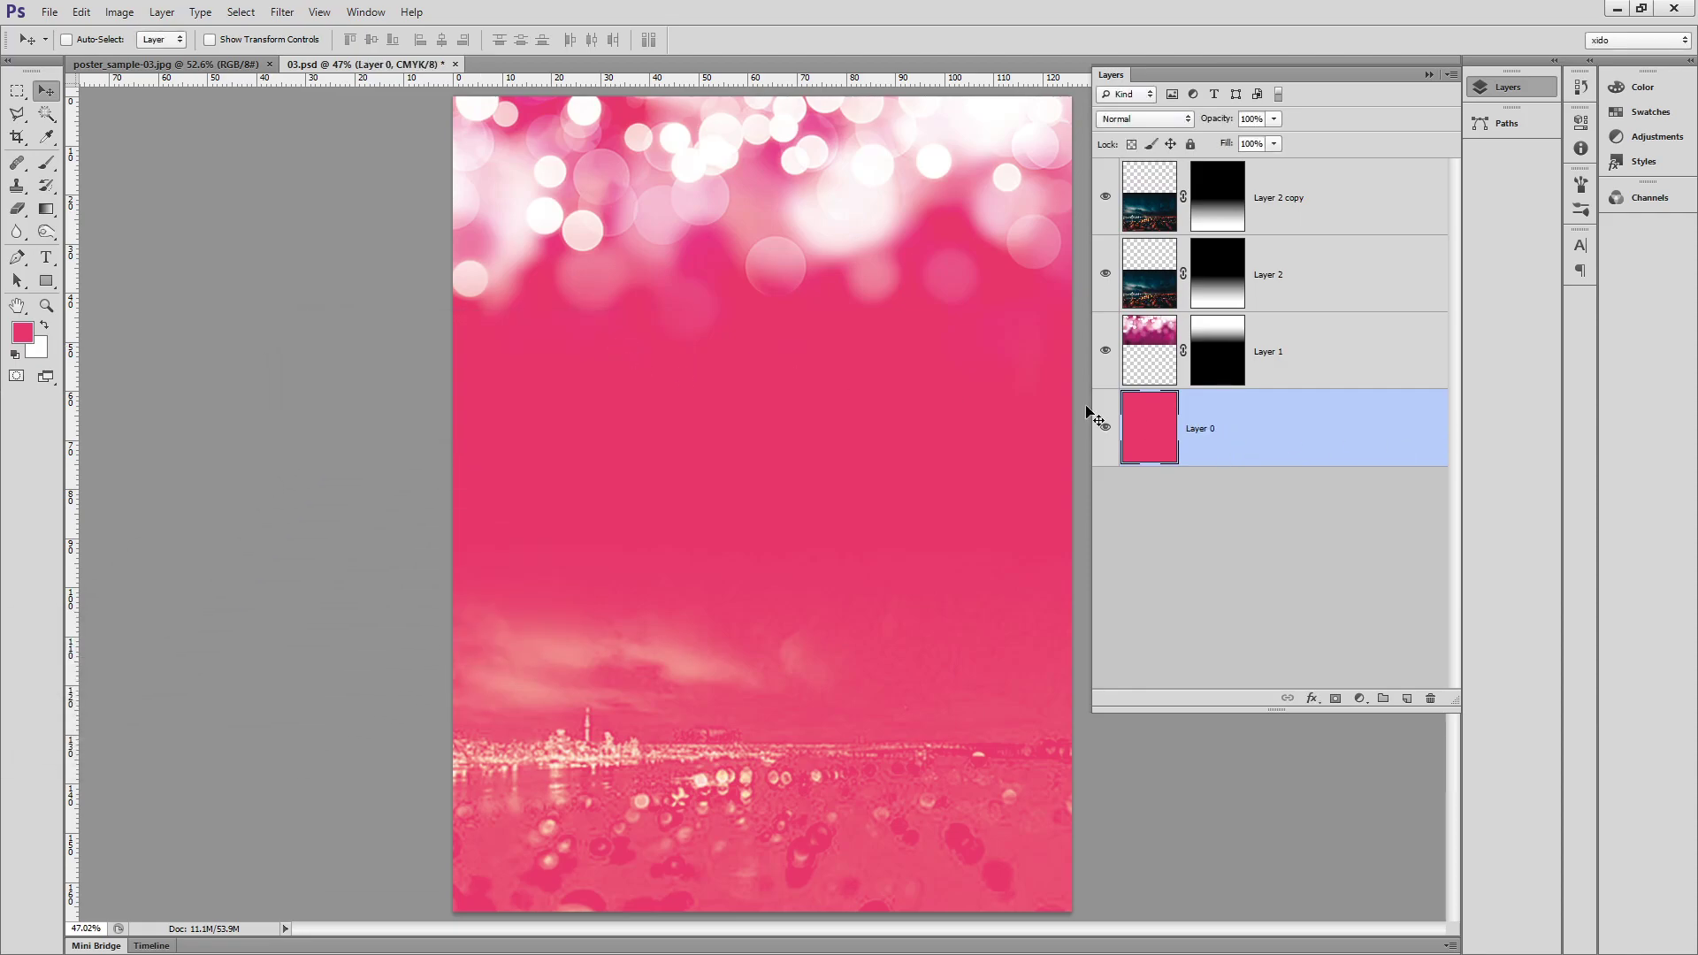
{"action": "left_click", "coordinate": [1363, 179], "text": "shift"}
{"action": "key", "text": "ctrl+g"}
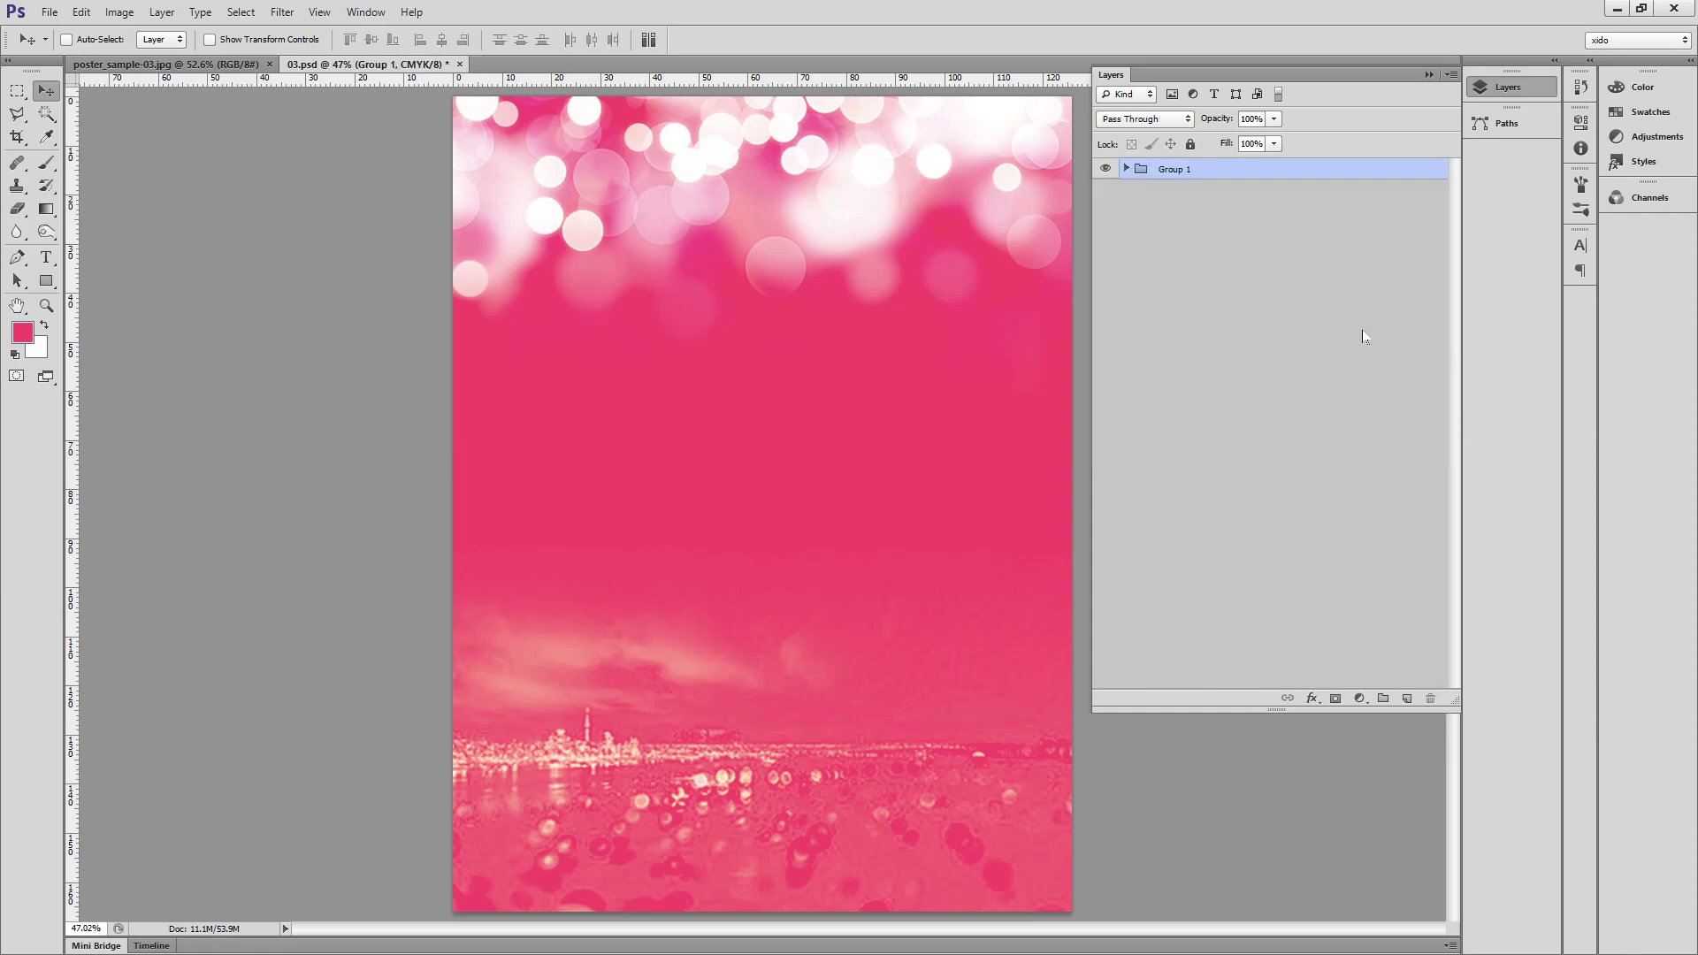
Rename the group as background, lock it completely, and save 03.psd.
{"action": "double_click", "coordinate": [1177, 169]}
{"action": "type", "text": "background"}
{"action": "key", "text": "Return"}
{"action": "left_click", "coordinate": [1189, 143]}
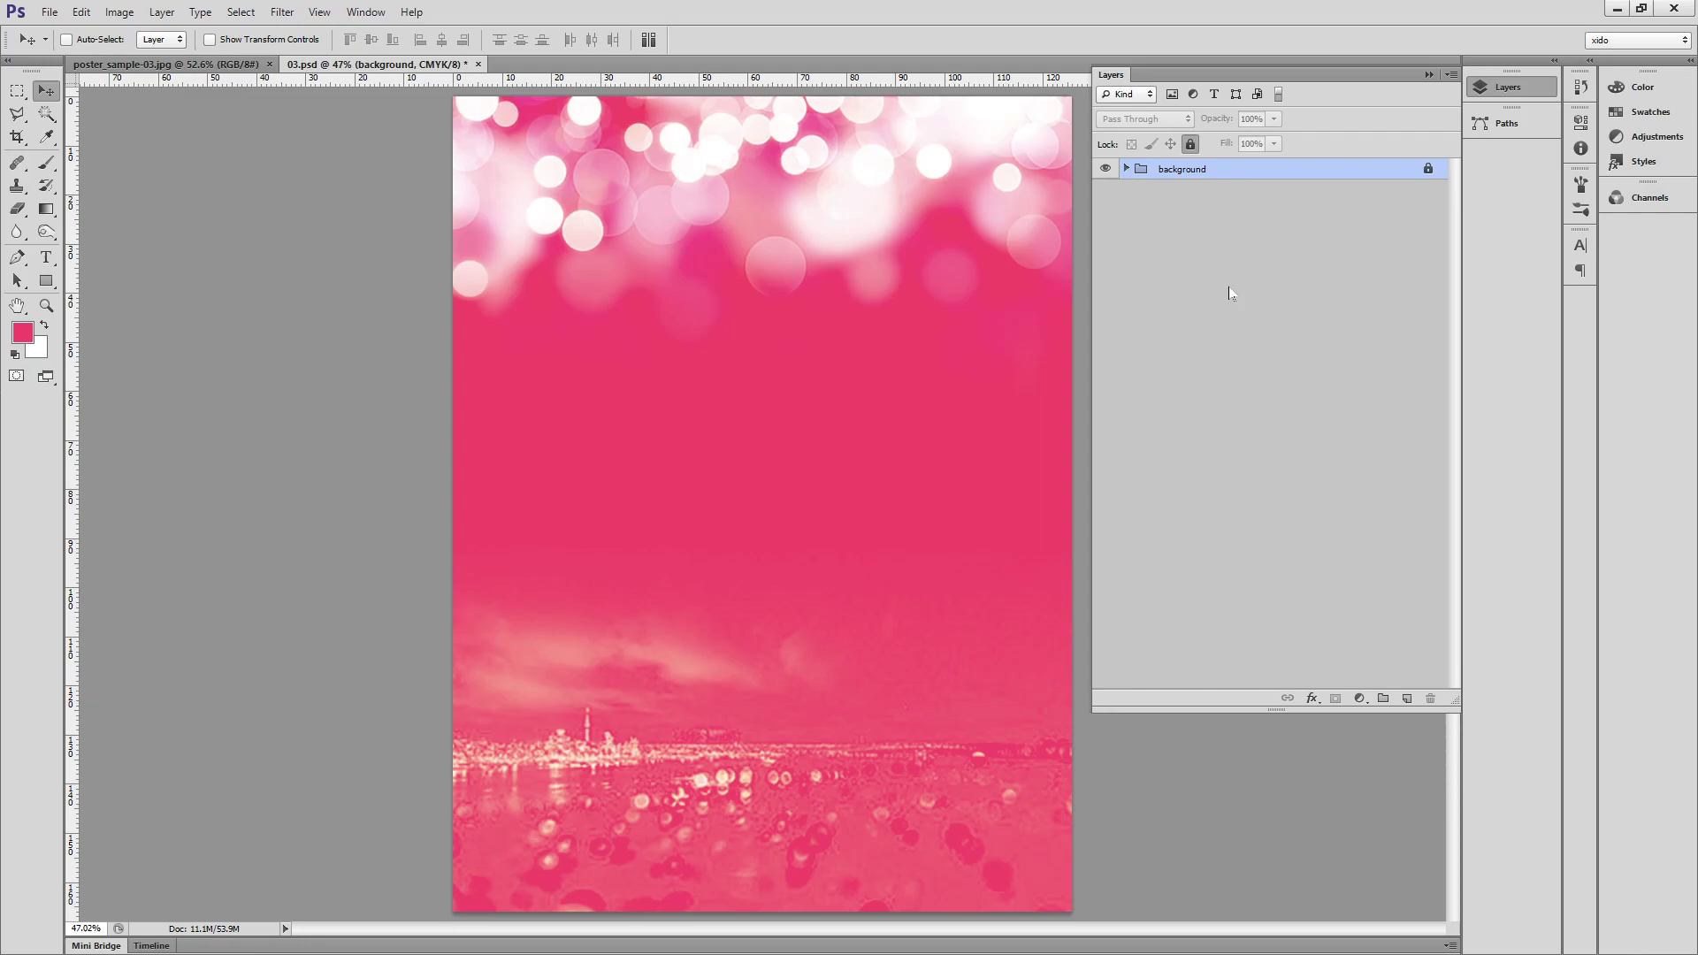
{"action": "key", "text": "ctrl+s"}
Open hart.eps rasterized 100 mm wide at a resolution of 300, and close the file.
{"action": "left_click_drag", "start_coordinate": [0, 237], "coordinate": [0, 245]}
{"action": "left_click_drag", "start_coordinate": [0, 478], "coordinate": [725, 39]}
{"action": "left_click_drag", "start_coordinate": [610, 337], "coordinate": [501, 348]}
{"action": "type", "text": "300"}
{"action": "left_click_drag", "start_coordinate": [577, 264], "coordinate": [633, 264]}
{"action": "type", "text": "100"}
{"action": "key", "text": "Tab"}
{"action": "key", "text": "Return"}
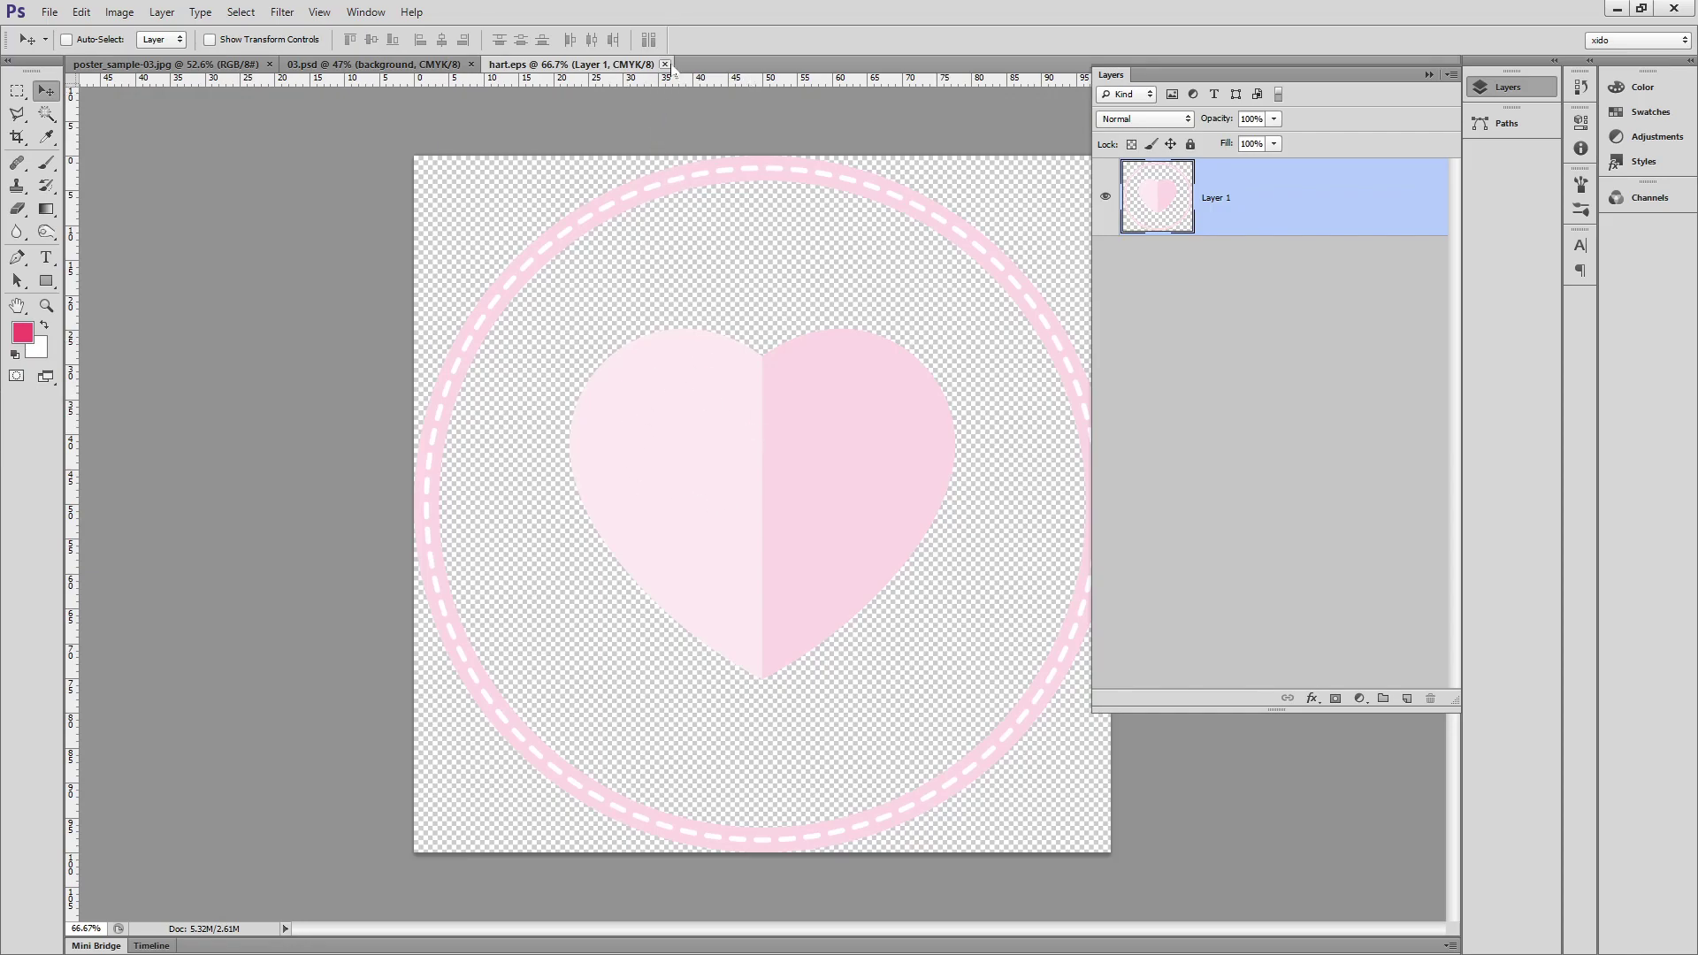
{"action": "left_click", "coordinate": [665, 65]}
{"action": "left_click", "coordinate": [884, 368]}
Place hart.eps into 03.psd, enlarge it and position the ring and heart in the upper part of the poster.
{"action": "left_click_drag", "start_coordinate": [389, 64], "coordinate": [716, 365]}
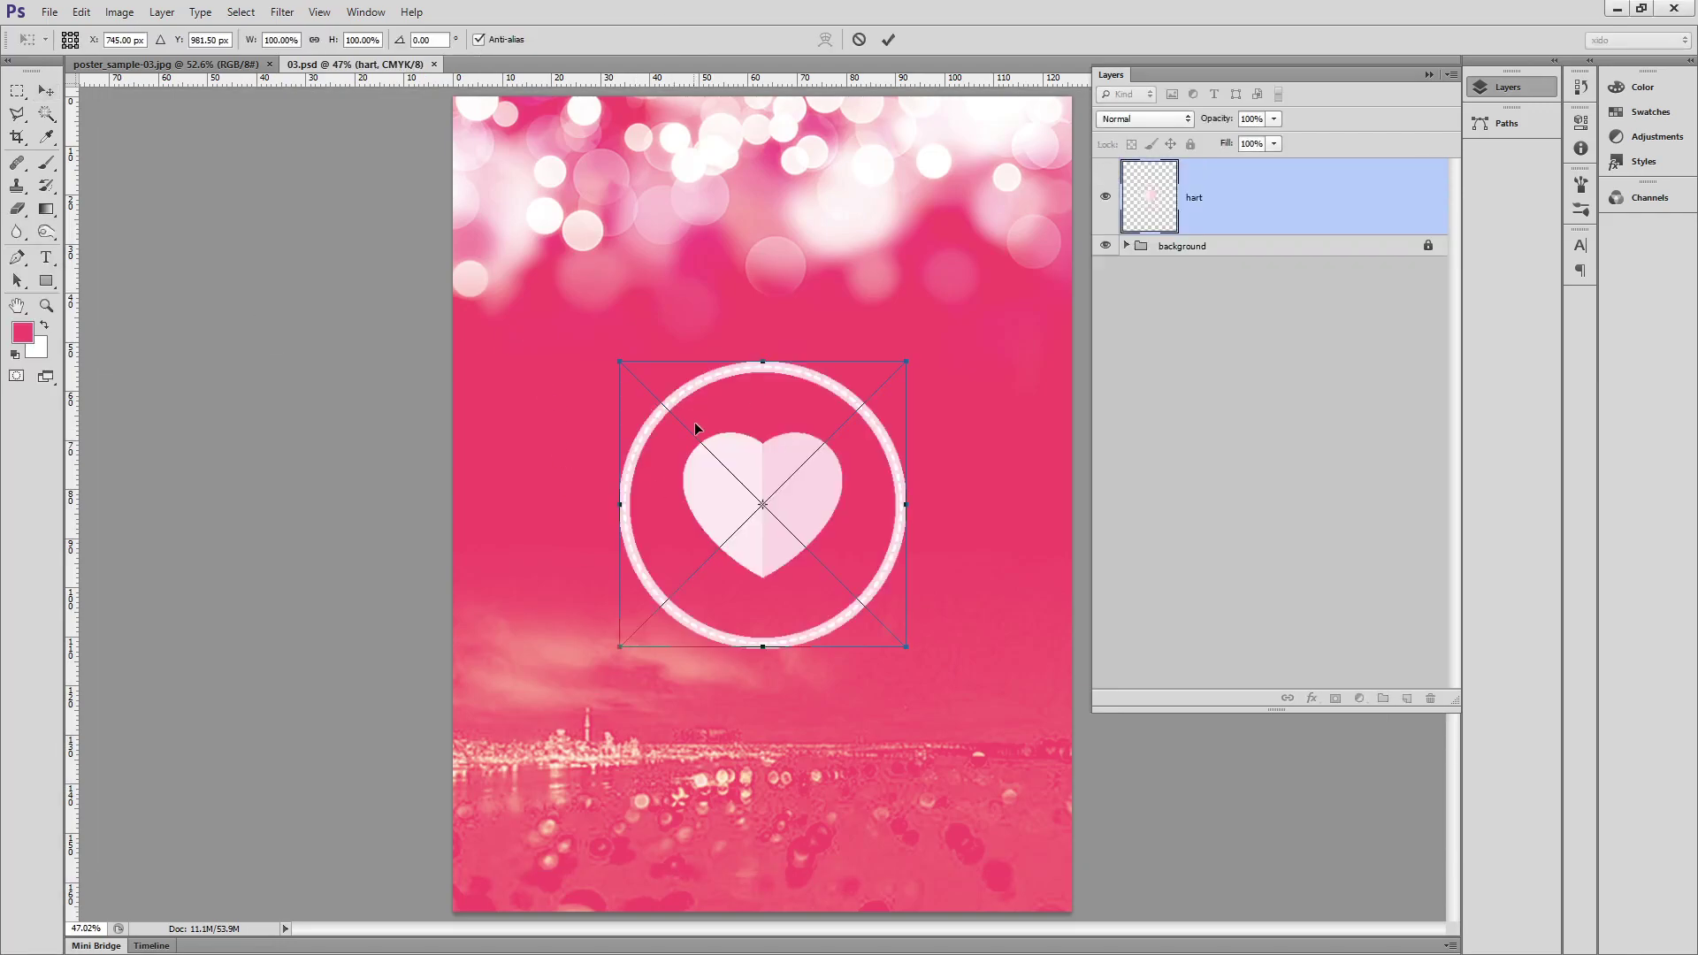
{"action": "left_click_drag", "start_coordinate": [906, 647], "coordinate": [993, 735]}
{"action": "left_click_drag", "start_coordinate": [824, 520], "coordinate": [846, 459]}
{"action": "key", "text": "Return"}
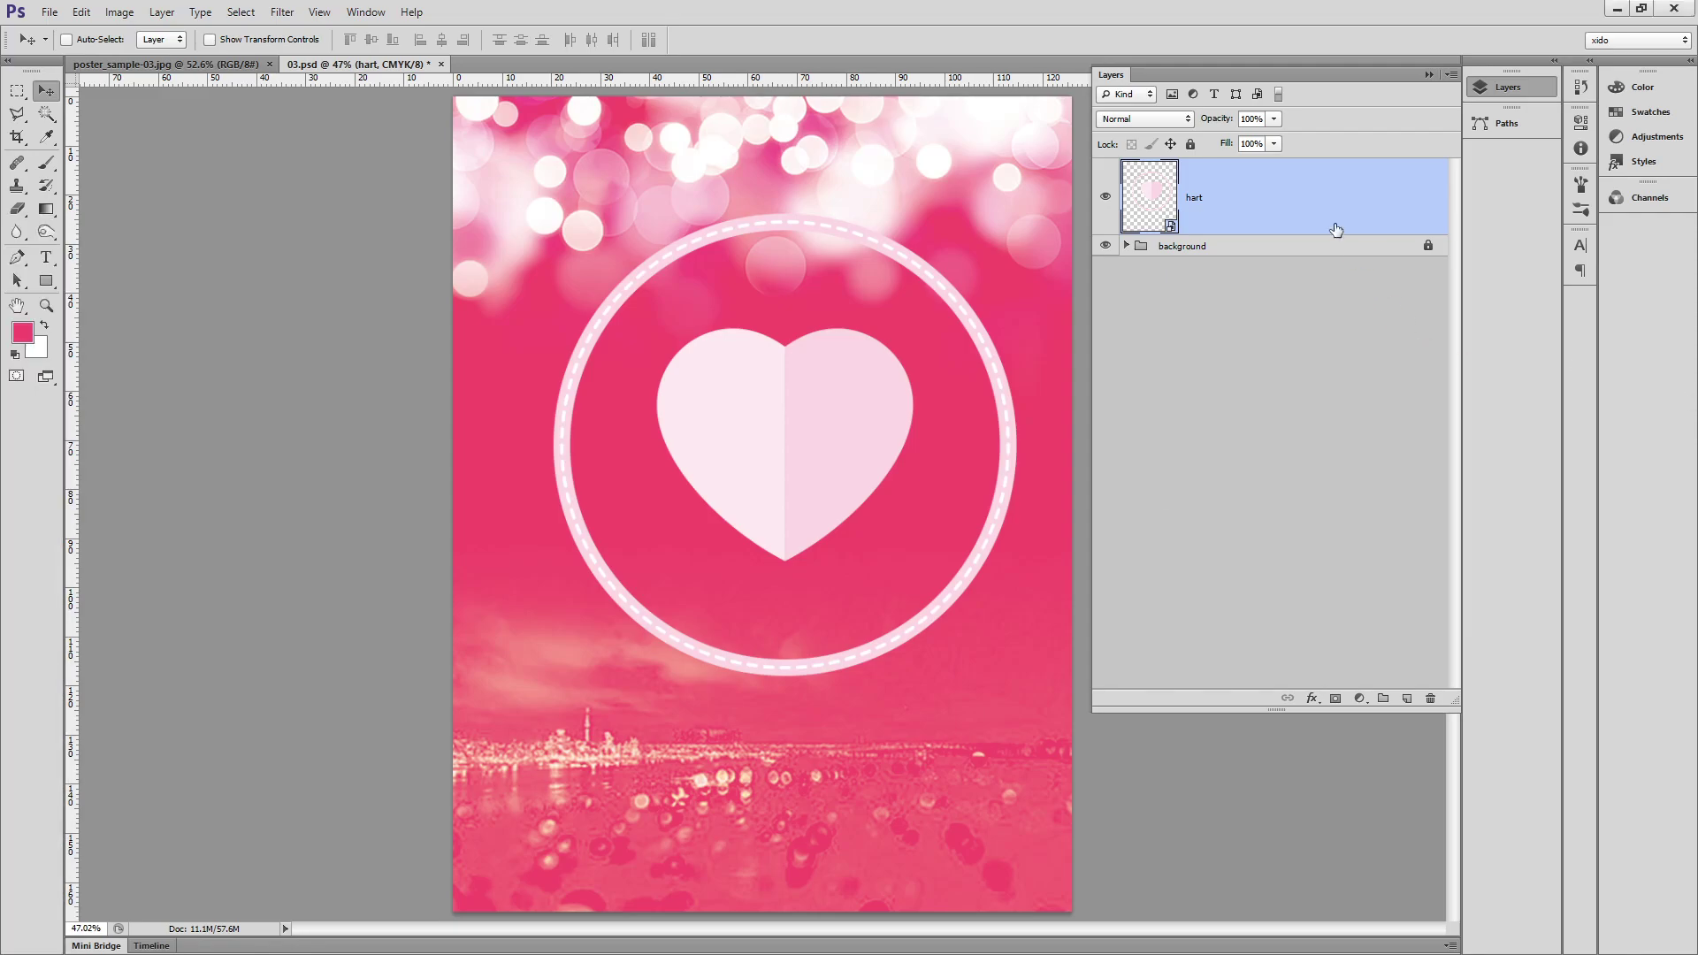
Duplicate the hart layer, merge the copy with a new empty layer, and hide the merged Layer 3.
{"action": "key", "text": "ctrl+j"}
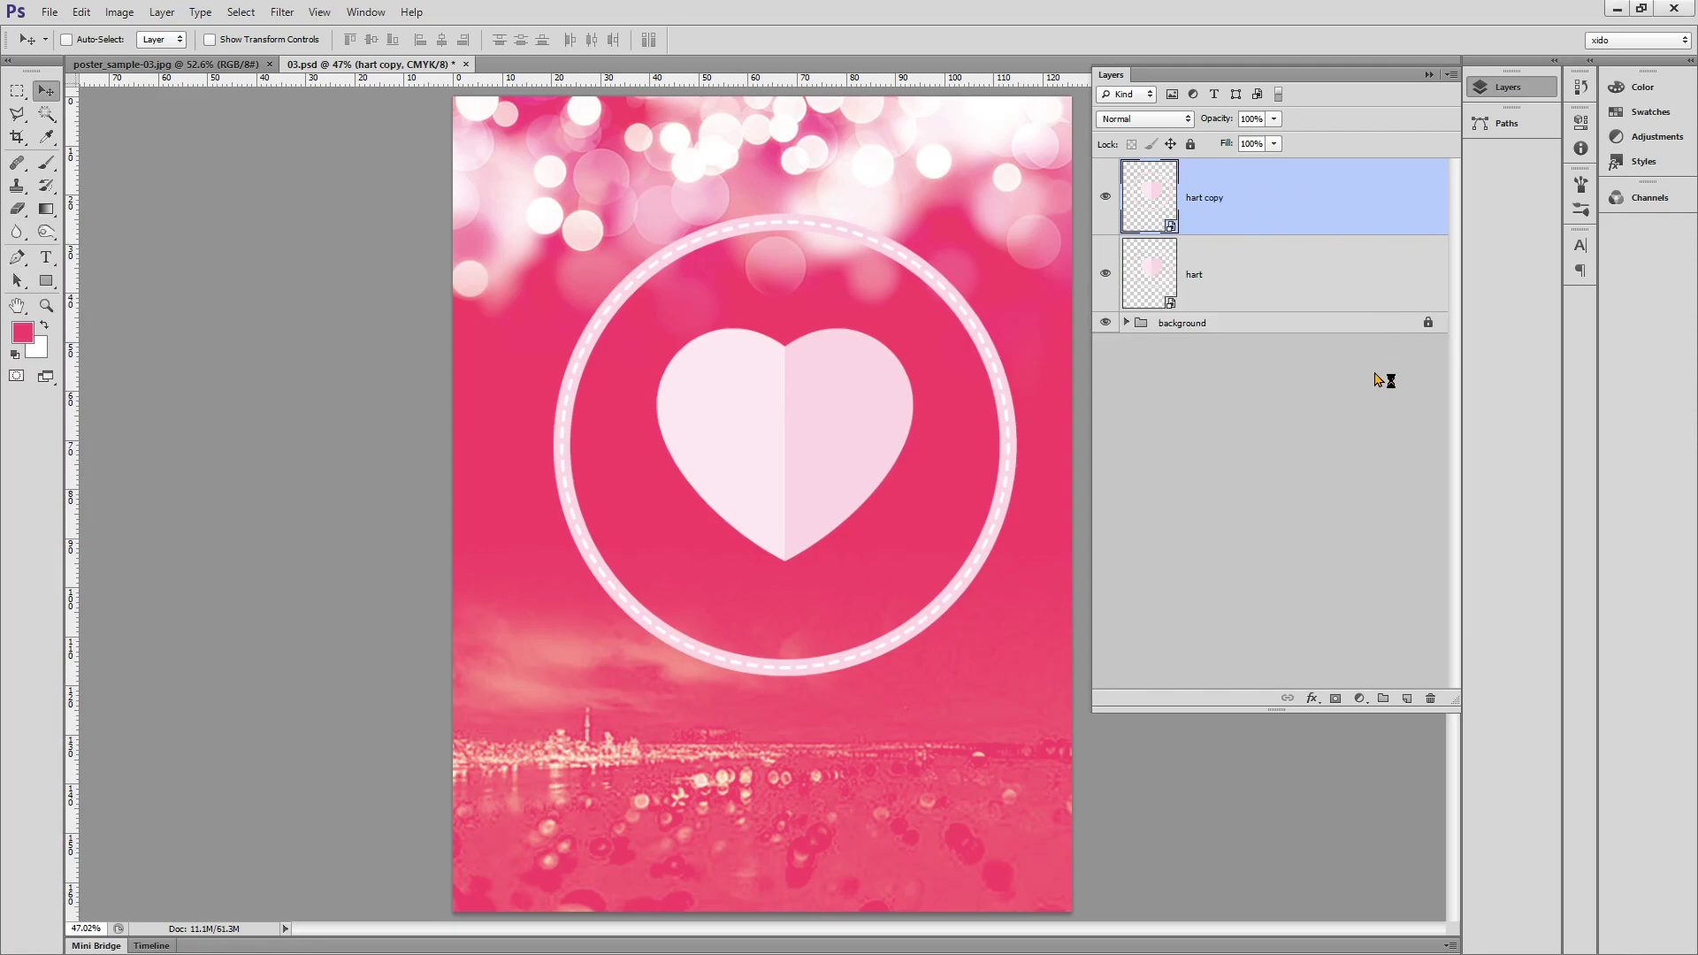
{"action": "left_click", "coordinate": [1404, 698]}
{"action": "left_click", "coordinate": [1143, 295], "text": "shift"}
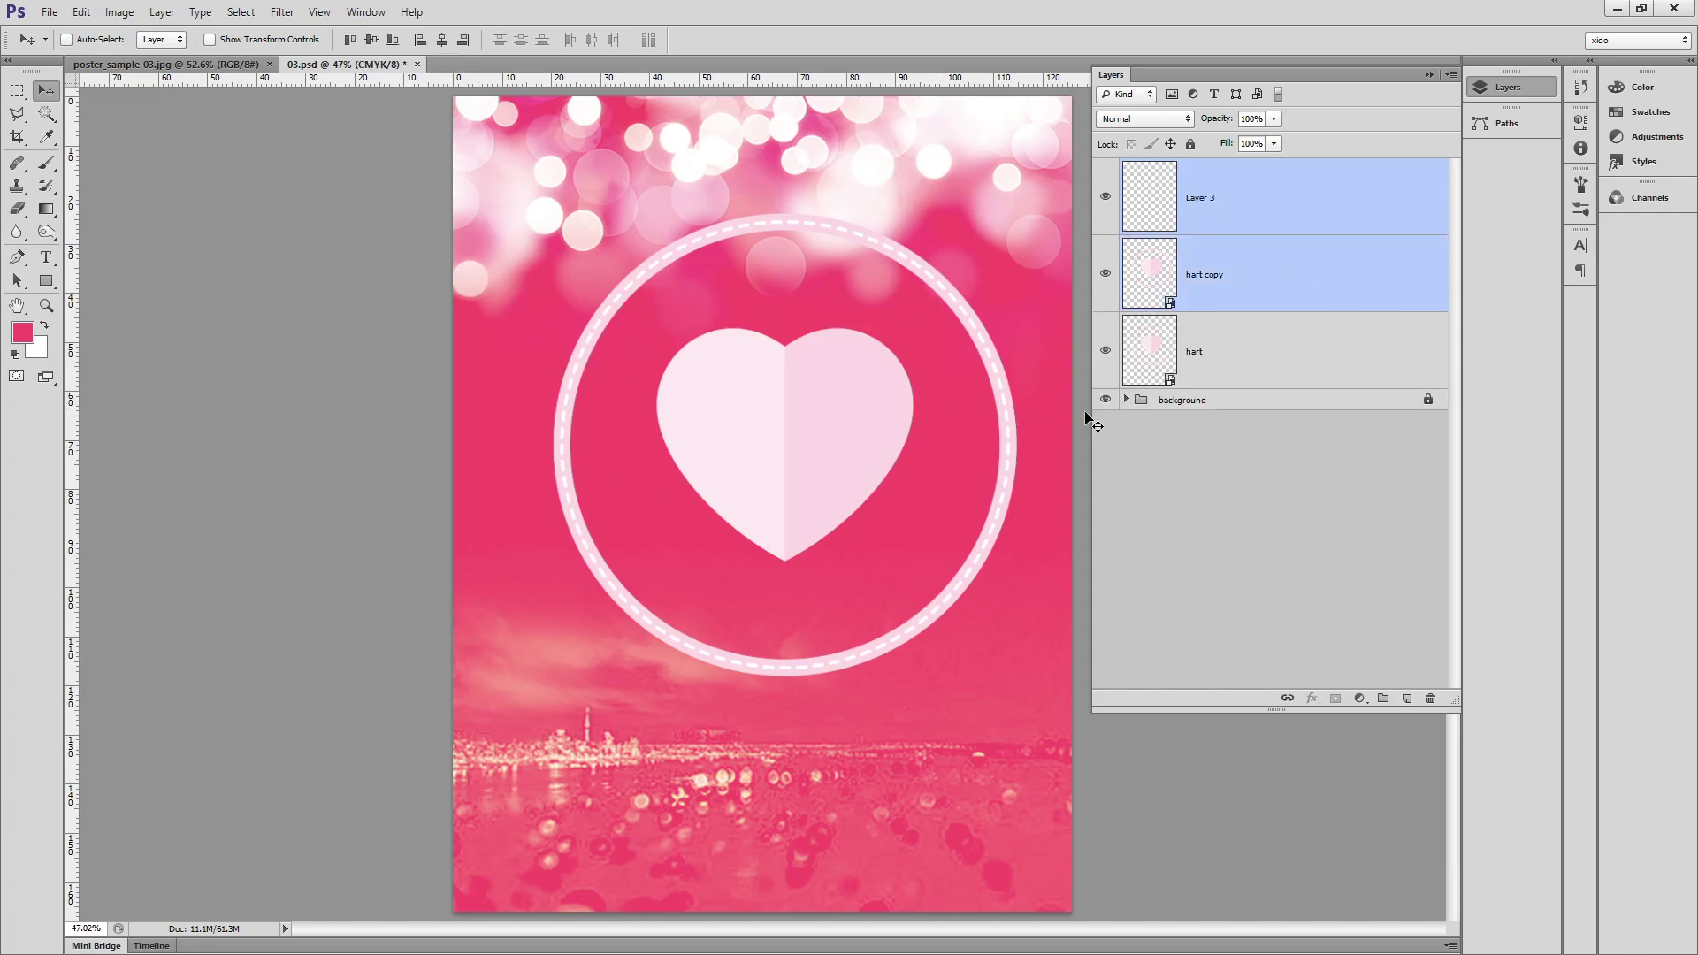
{"action": "key", "text": "ctrl+e"}
{"action": "left_click", "coordinate": [1105, 273]}
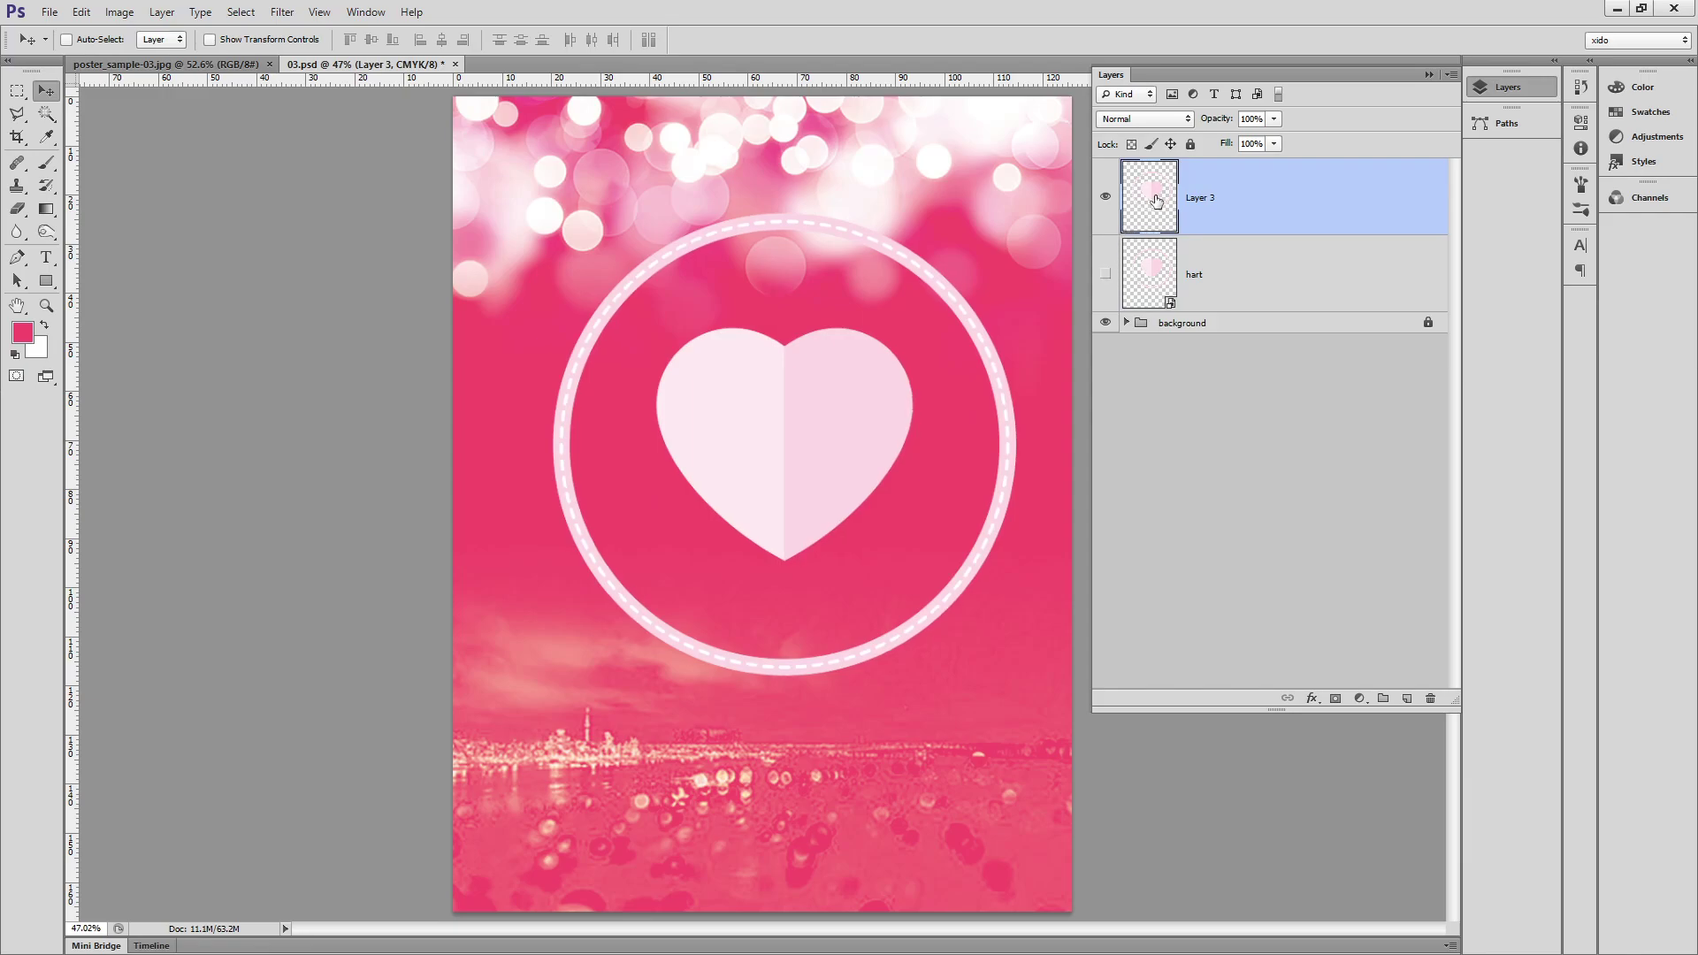
{"action": "left_click", "coordinate": [1106, 196]}
{"action": "left_click", "coordinate": [1105, 273]}
Try copying only the heart from the hart layer onto a new layer, and delete that copy.
{"action": "left_click", "coordinate": [1255, 275]}
{"action": "left_click", "coordinate": [17, 90]}
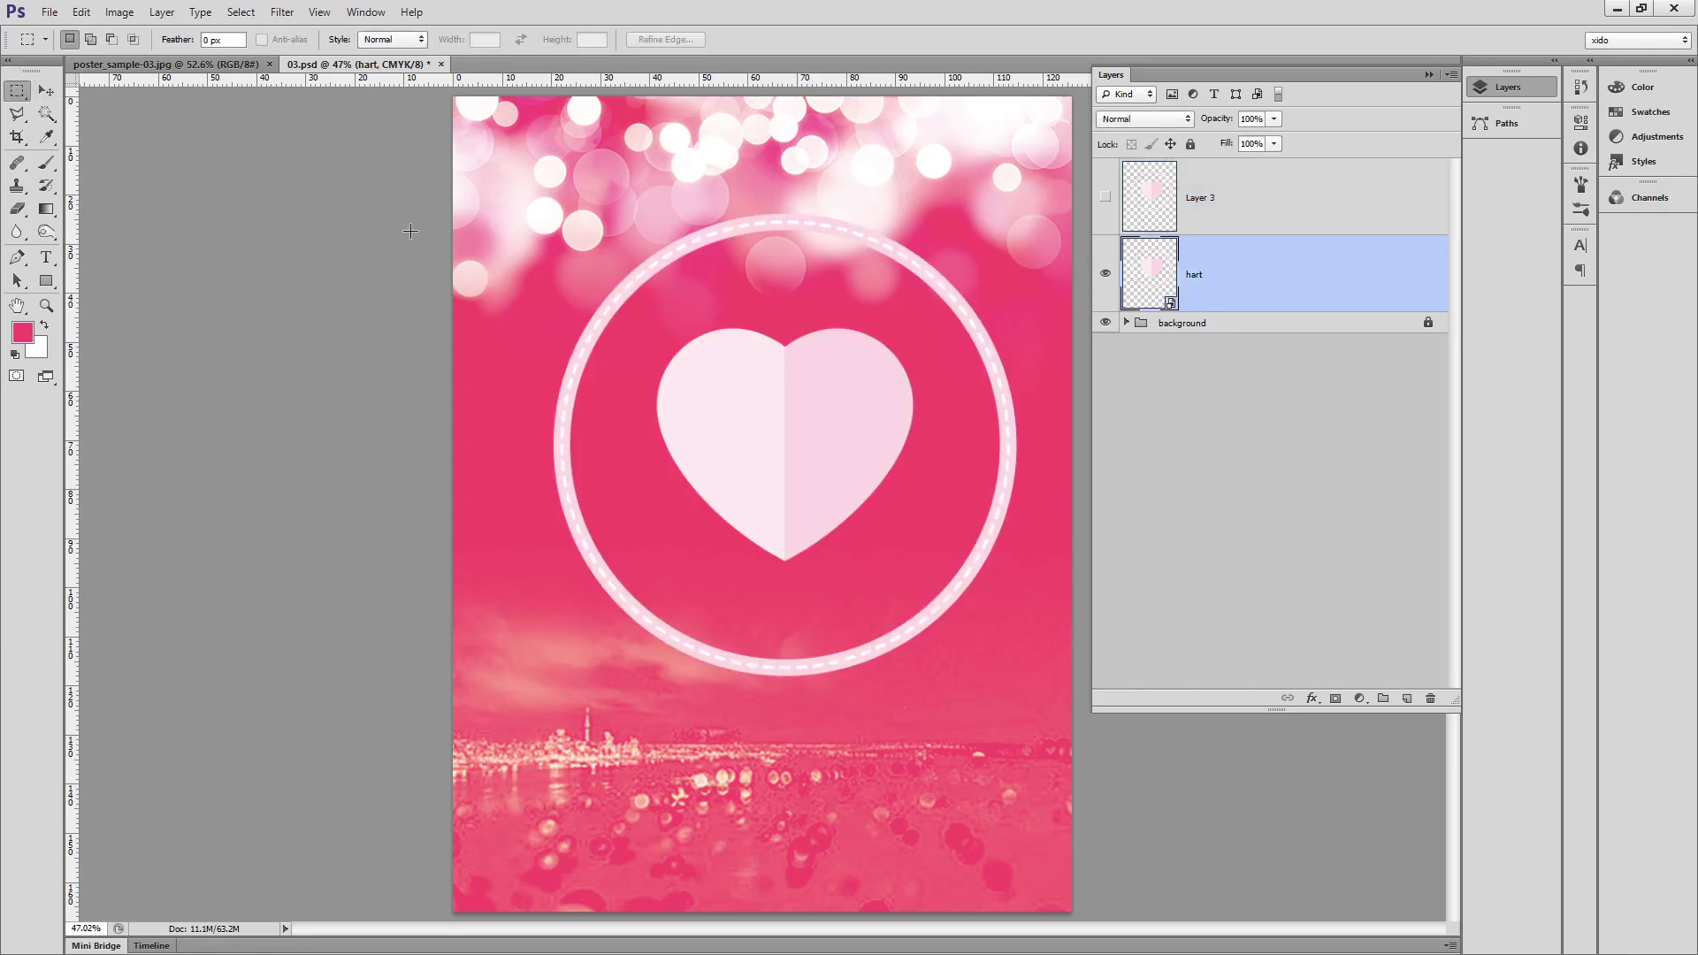
{"action": "left_click_drag", "start_coordinate": [644, 306], "coordinate": [932, 599]}
{"action": "key", "text": "ctrl+j"}
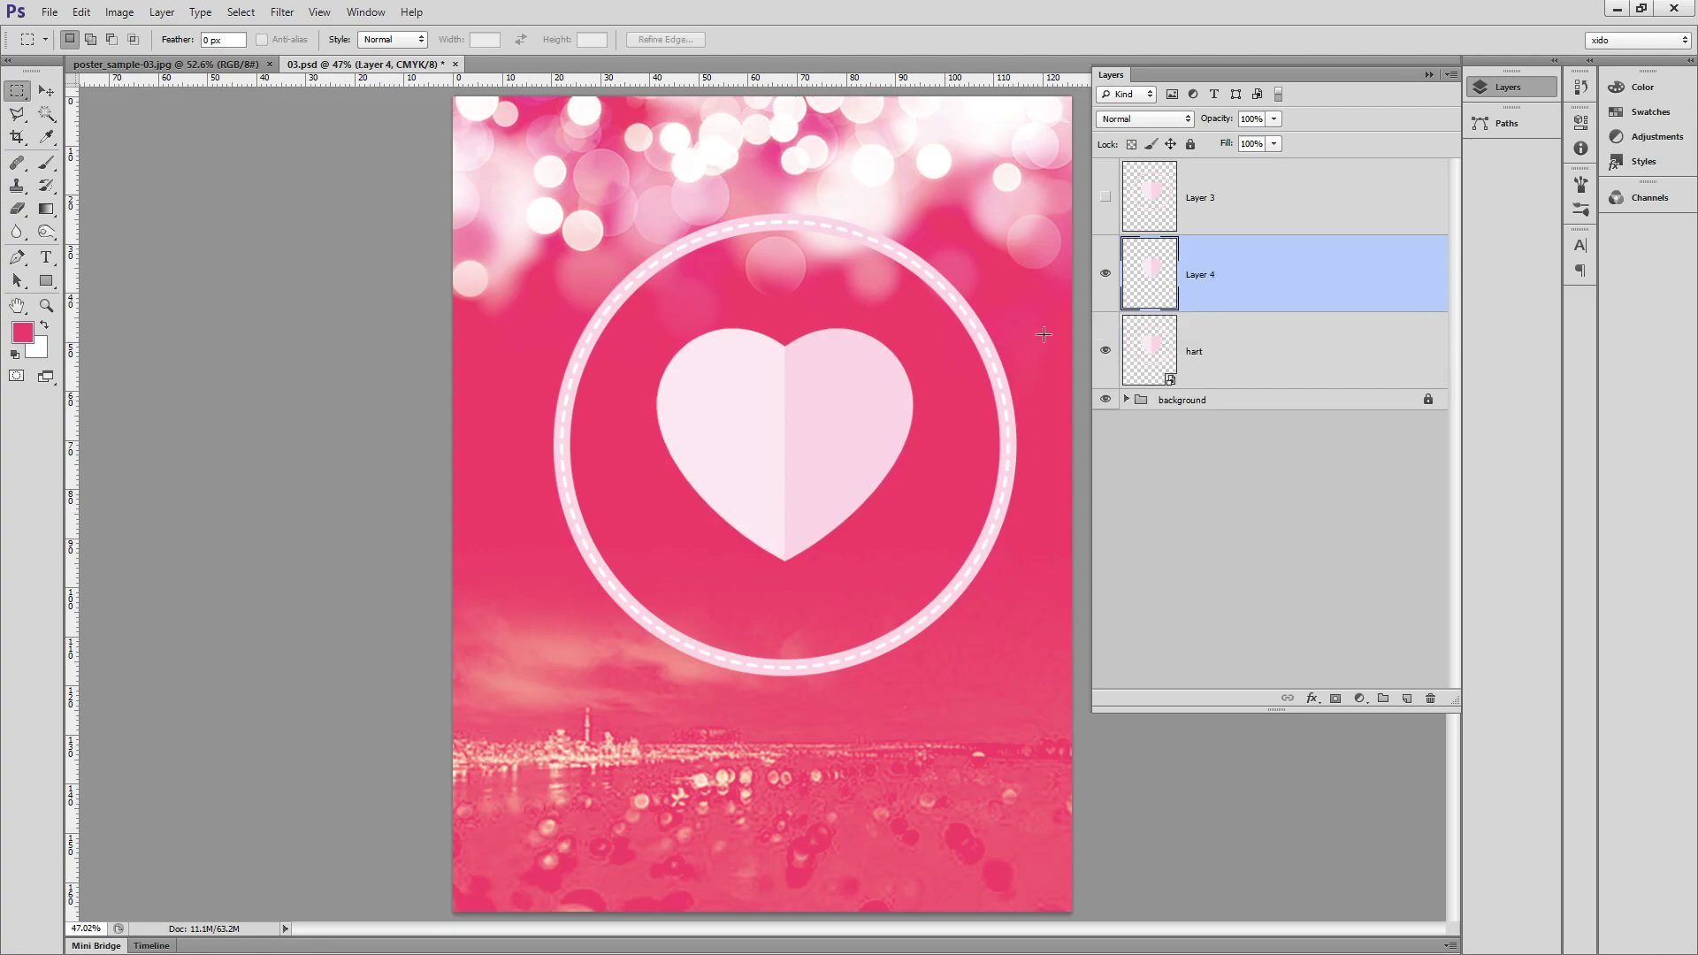
{"action": "left_click", "coordinate": [1106, 352]}
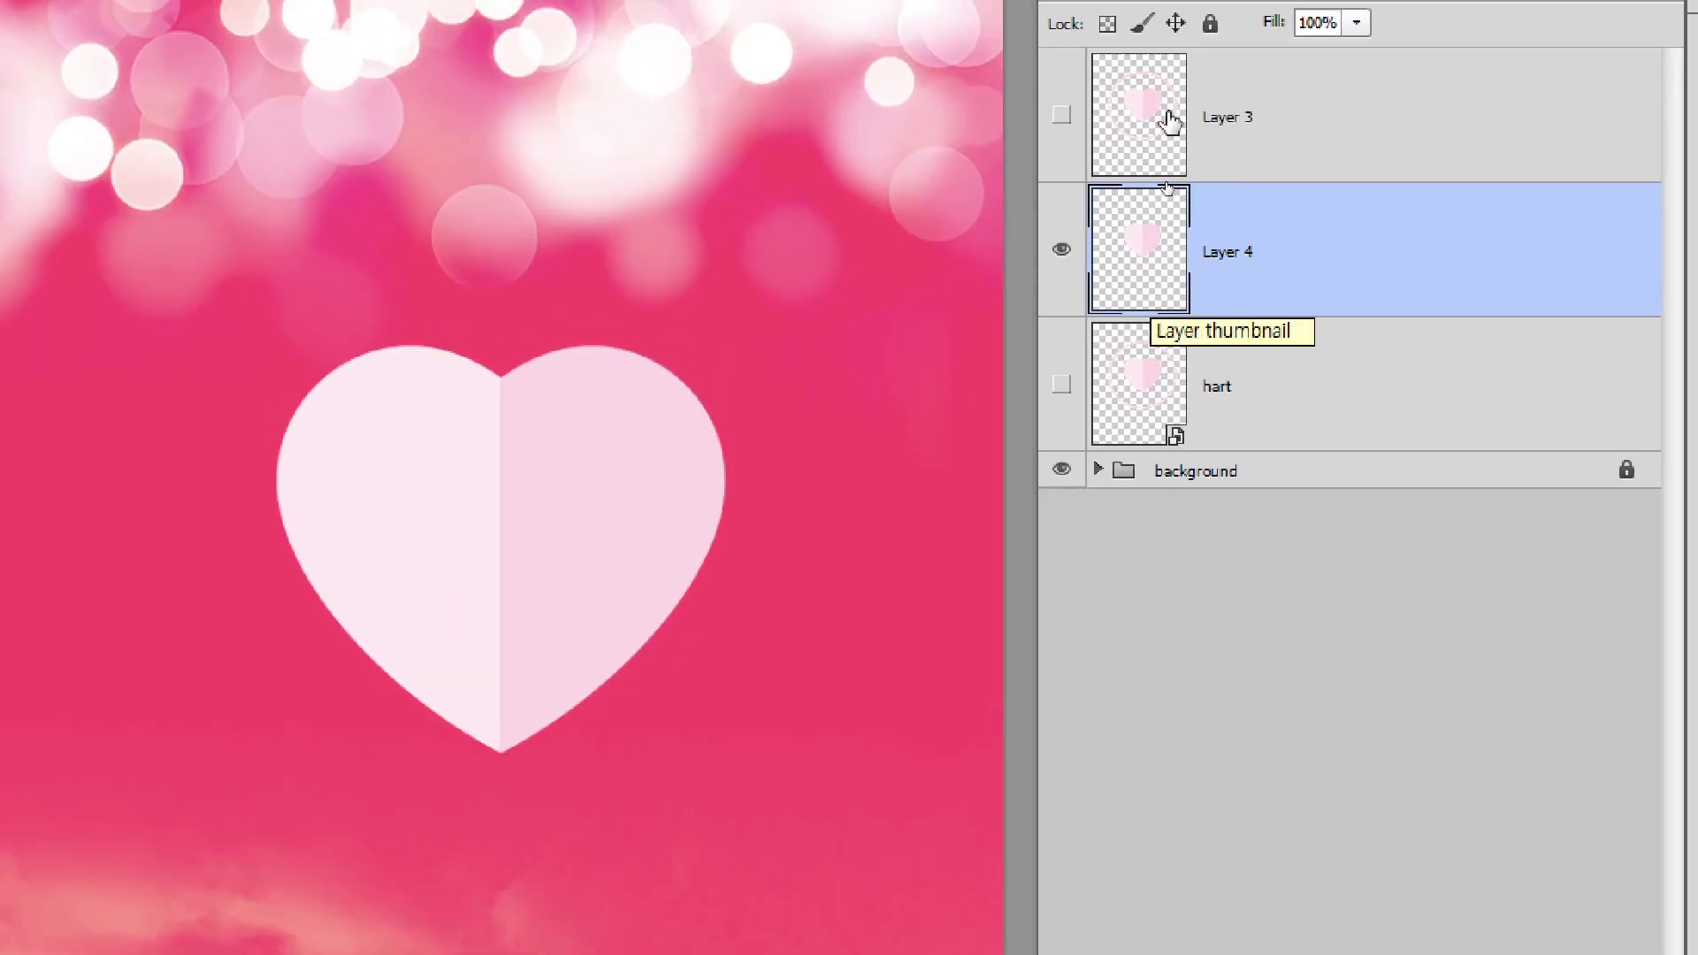
{"action": "left_click", "coordinate": [1064, 290]}
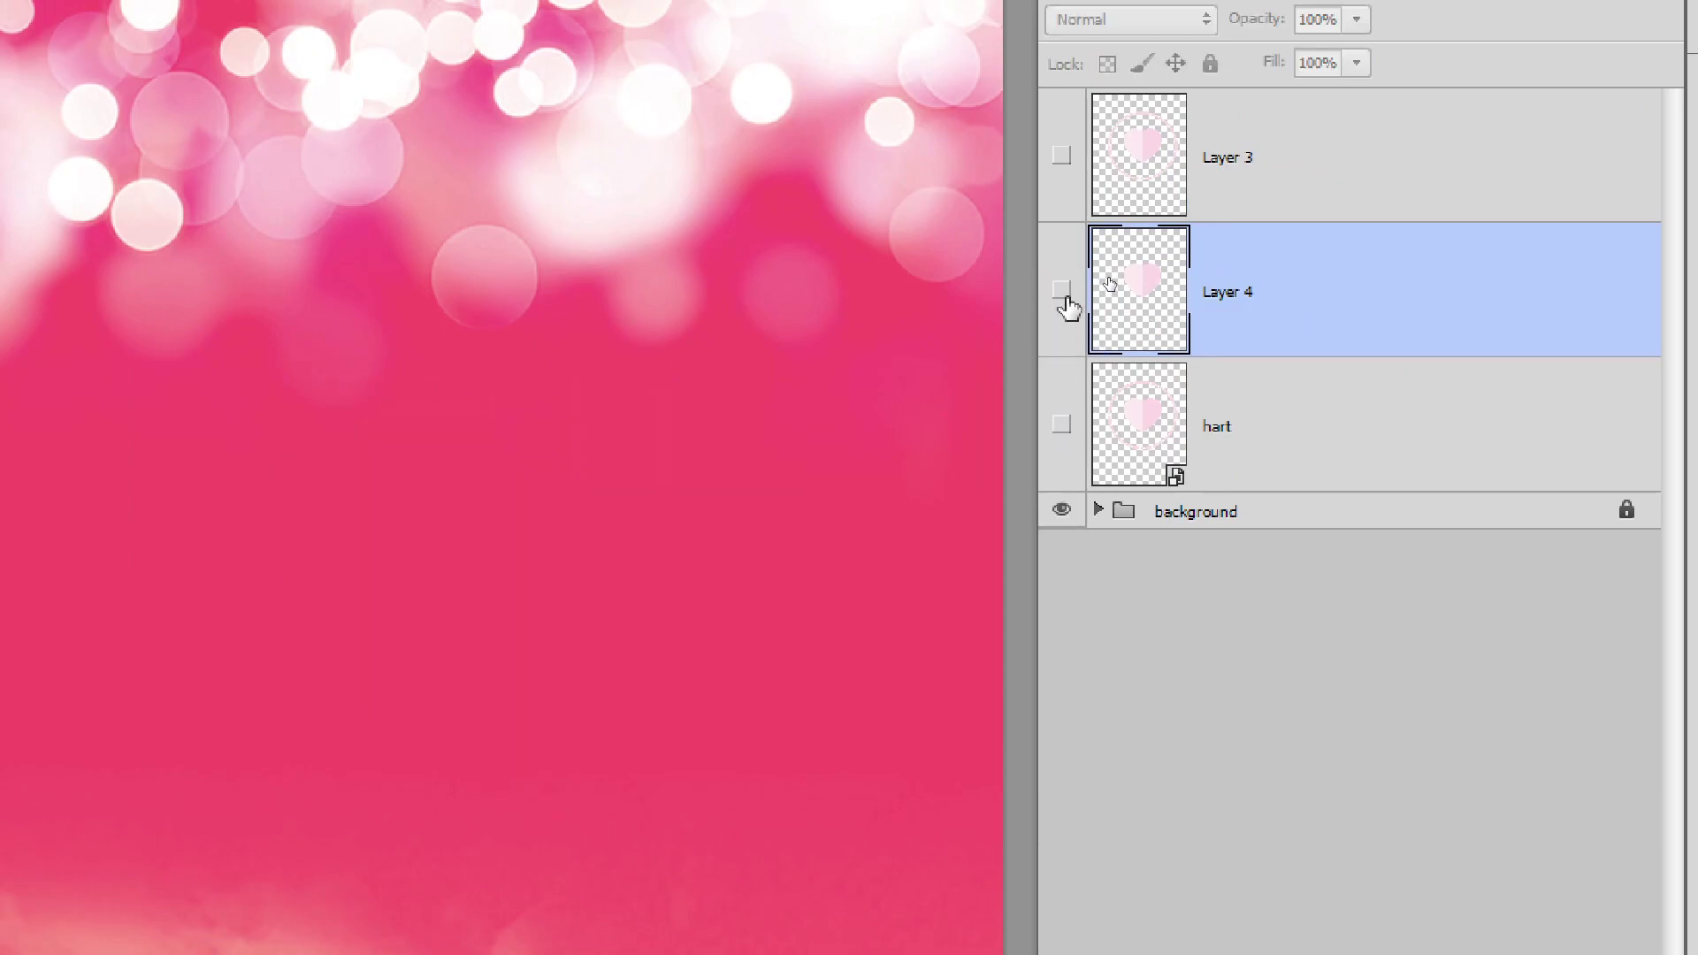
{"action": "key", "text": "Delete"}
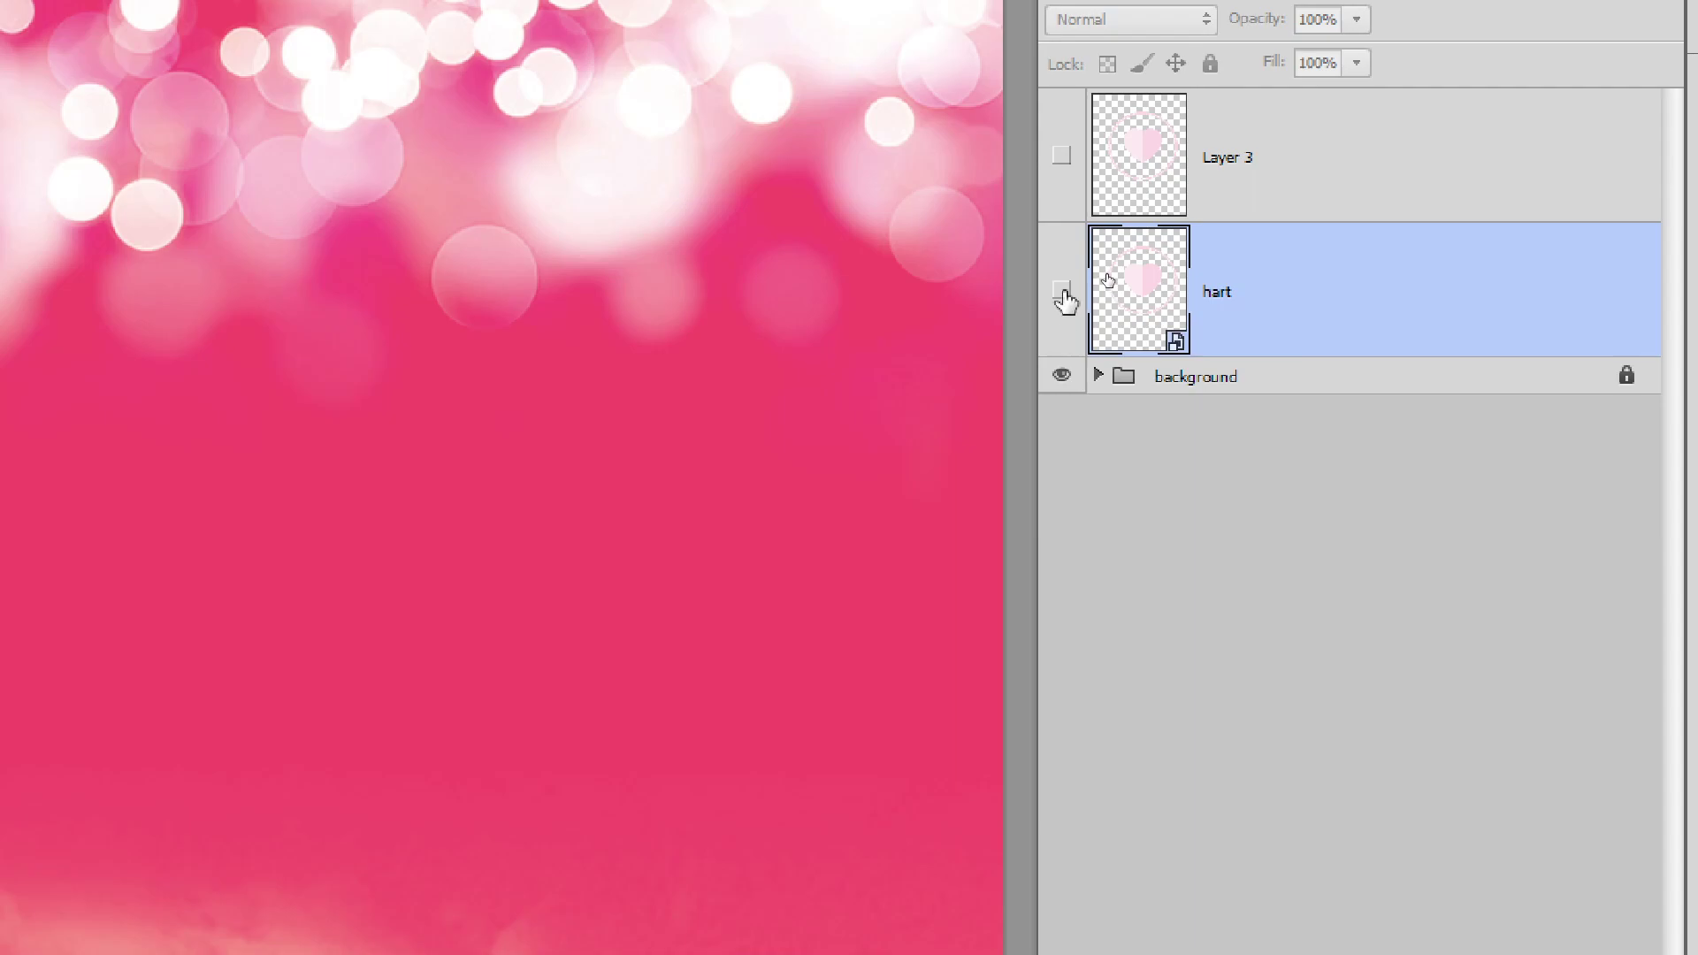
{"action": "left_click", "coordinate": [1061, 290]}
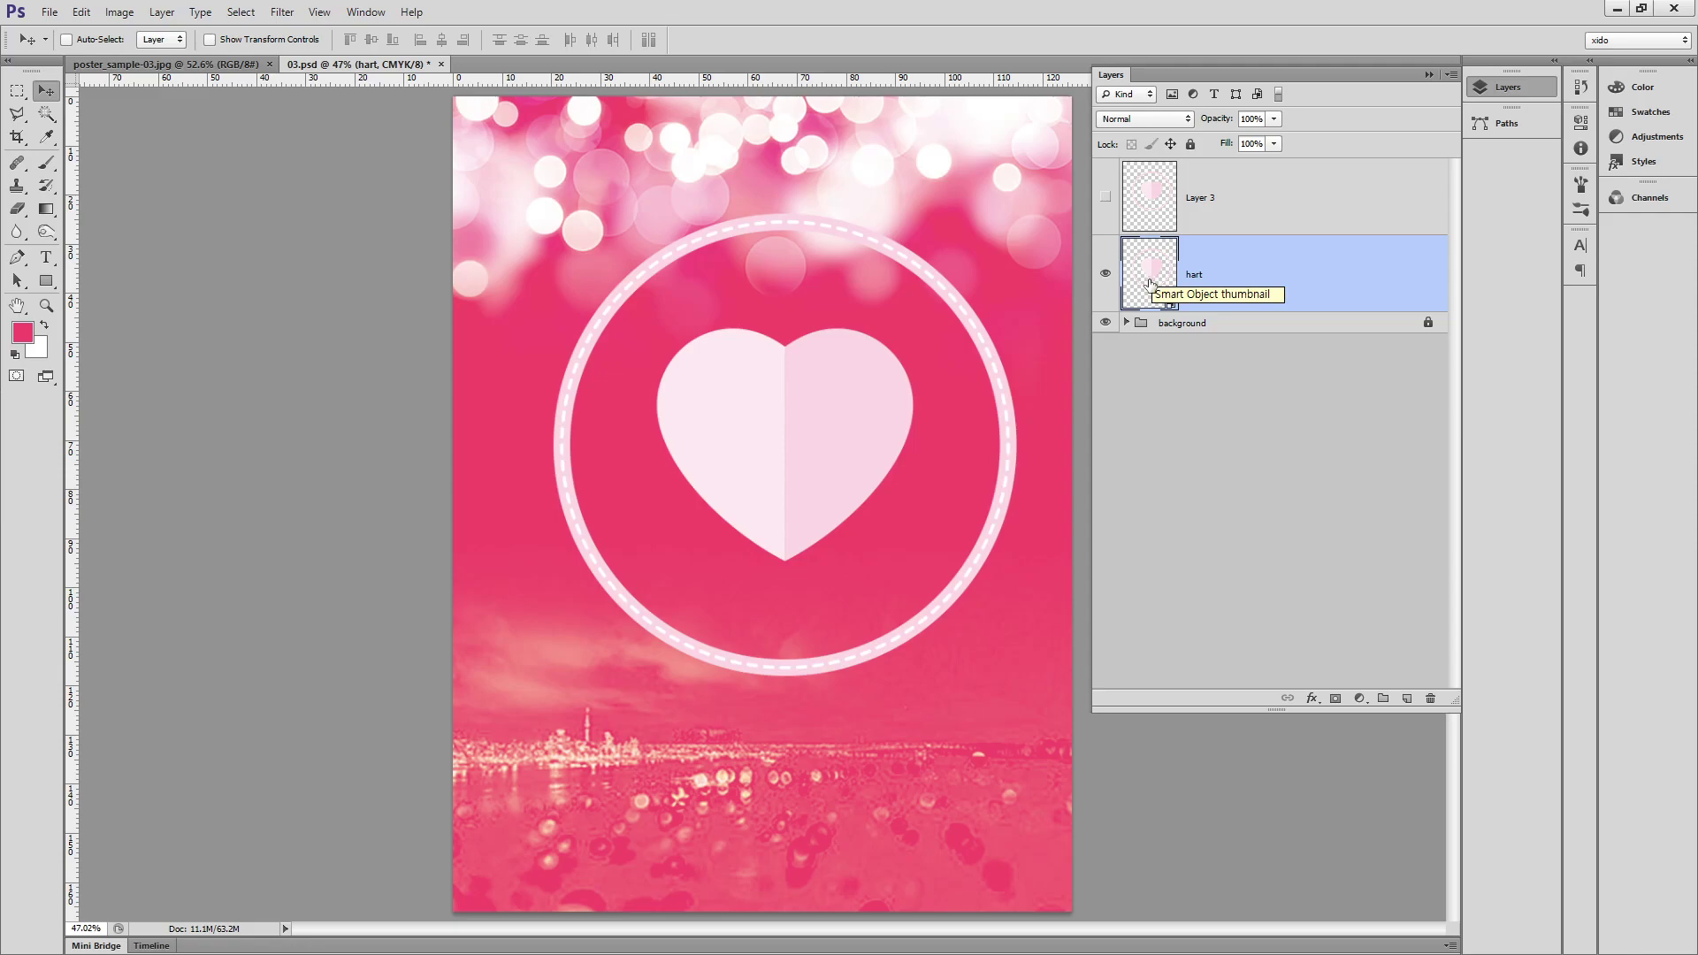
Open the hart smart object's contents in Illustrator and view the ring and heart artwork enlarged in outline mode.
{"action": "double_click", "coordinate": [1154, 276]}
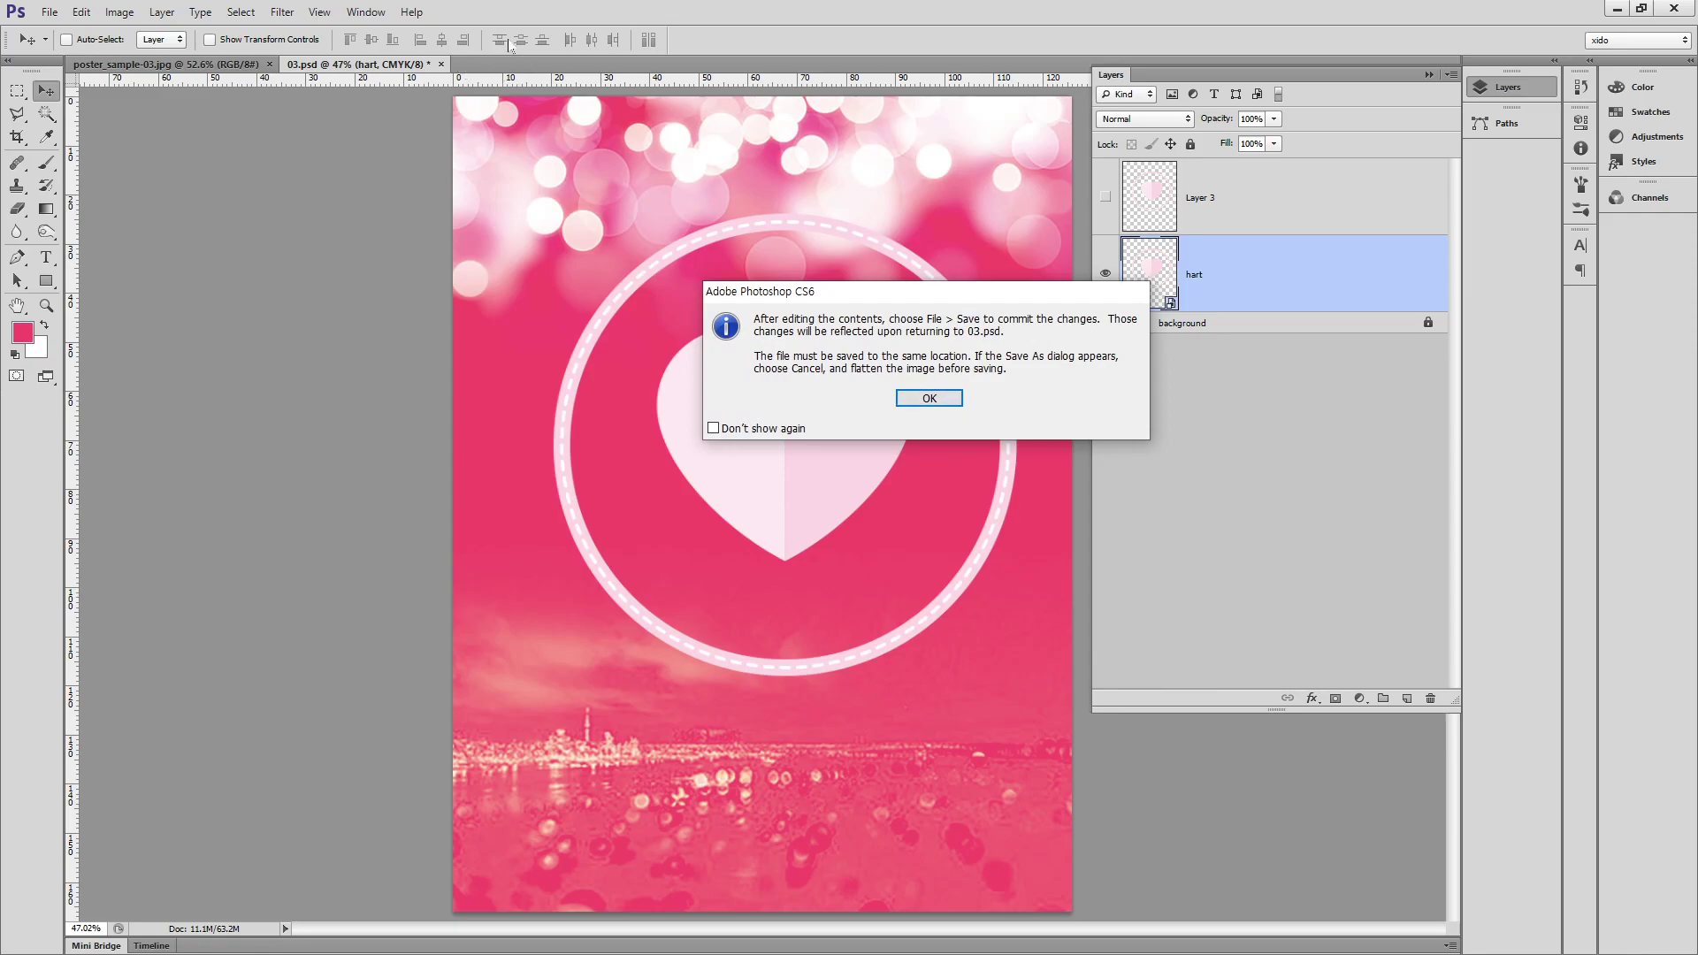
{"action": "left_click", "coordinate": [929, 398]}
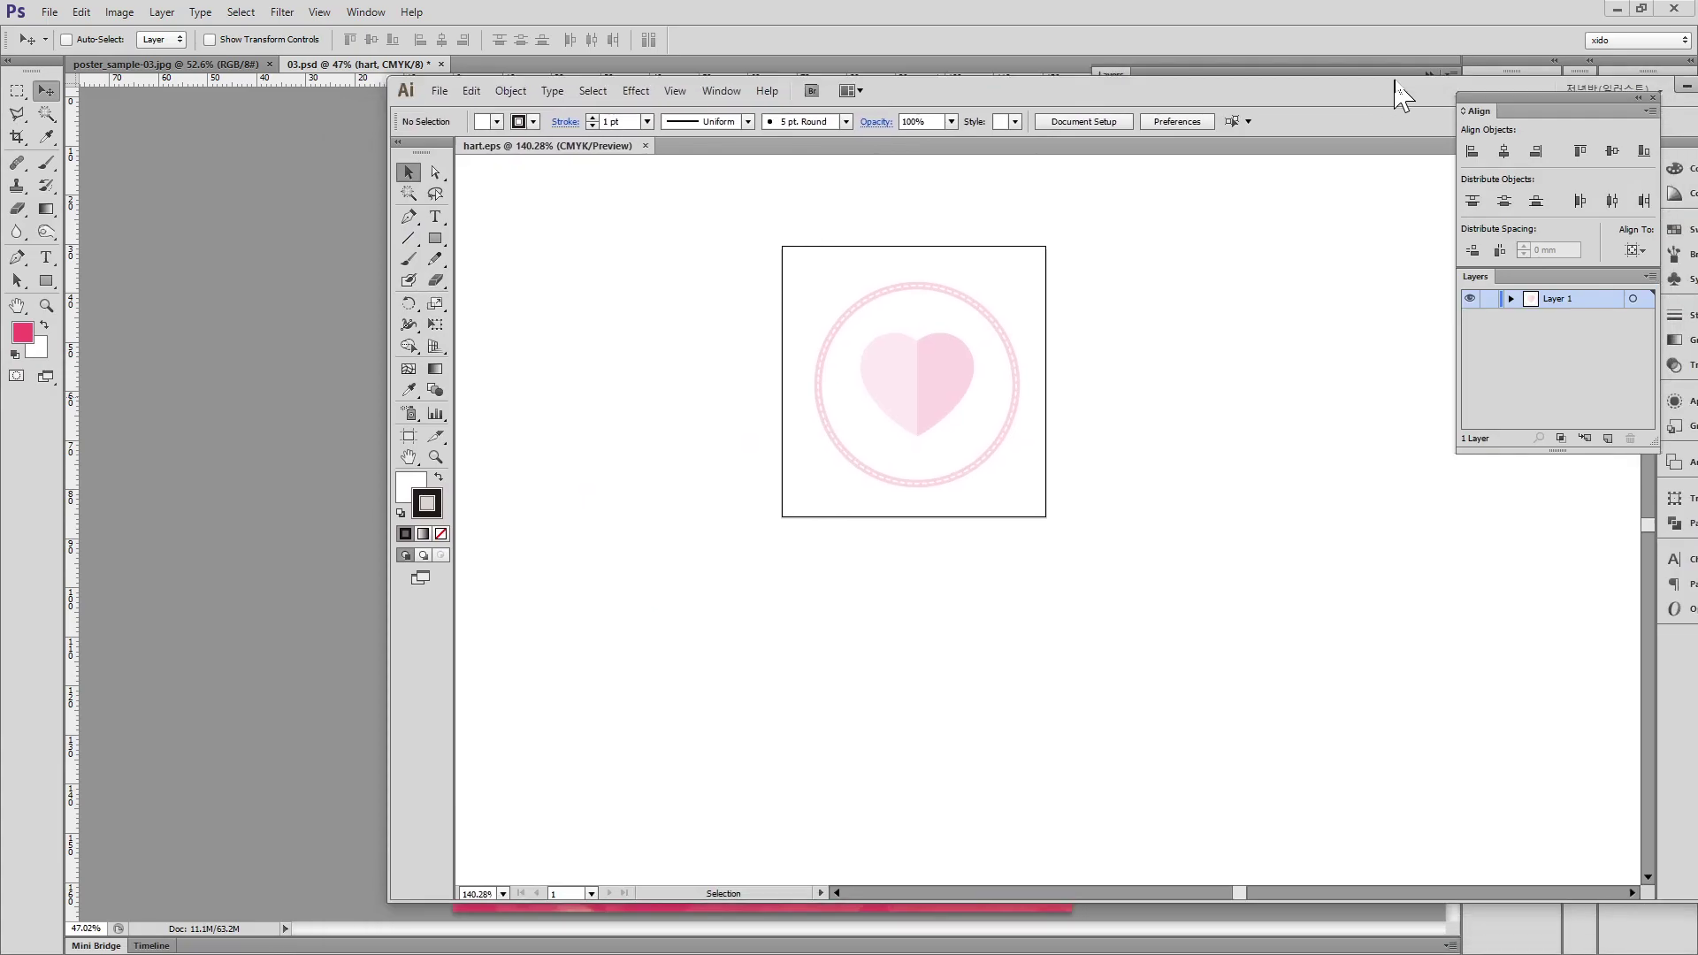
{"action": "left_click_drag", "start_coordinate": [1051, 542], "coordinate": [642, 200]}
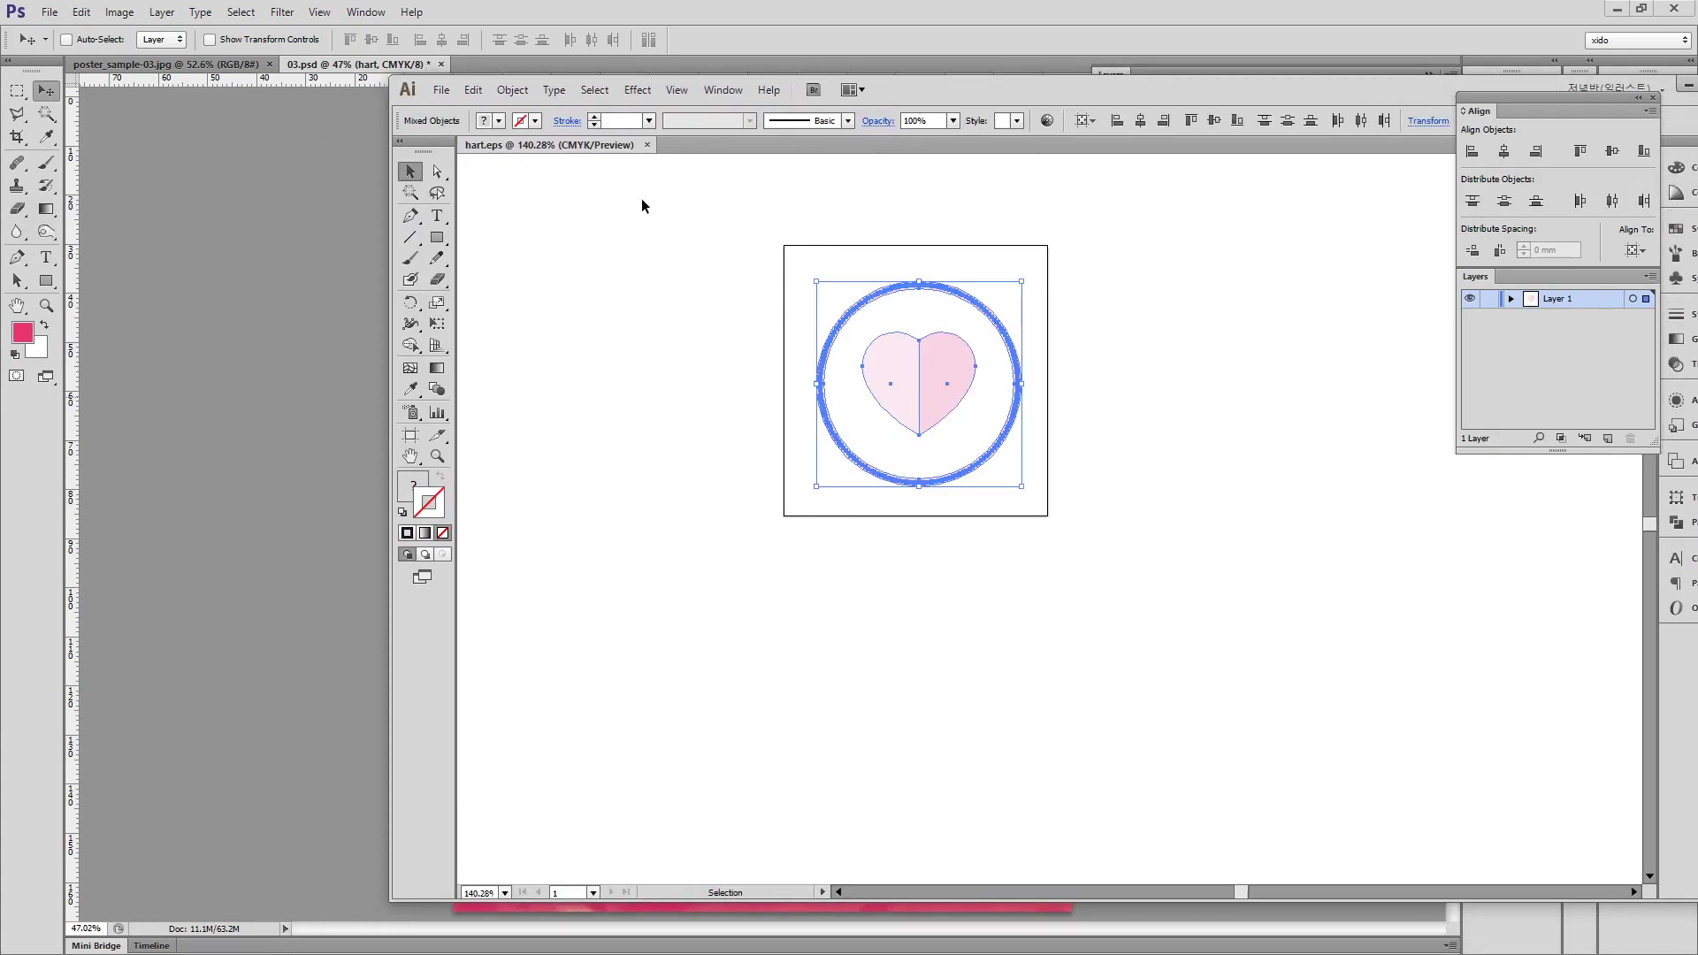
{"action": "left_click", "coordinate": [642, 205]}
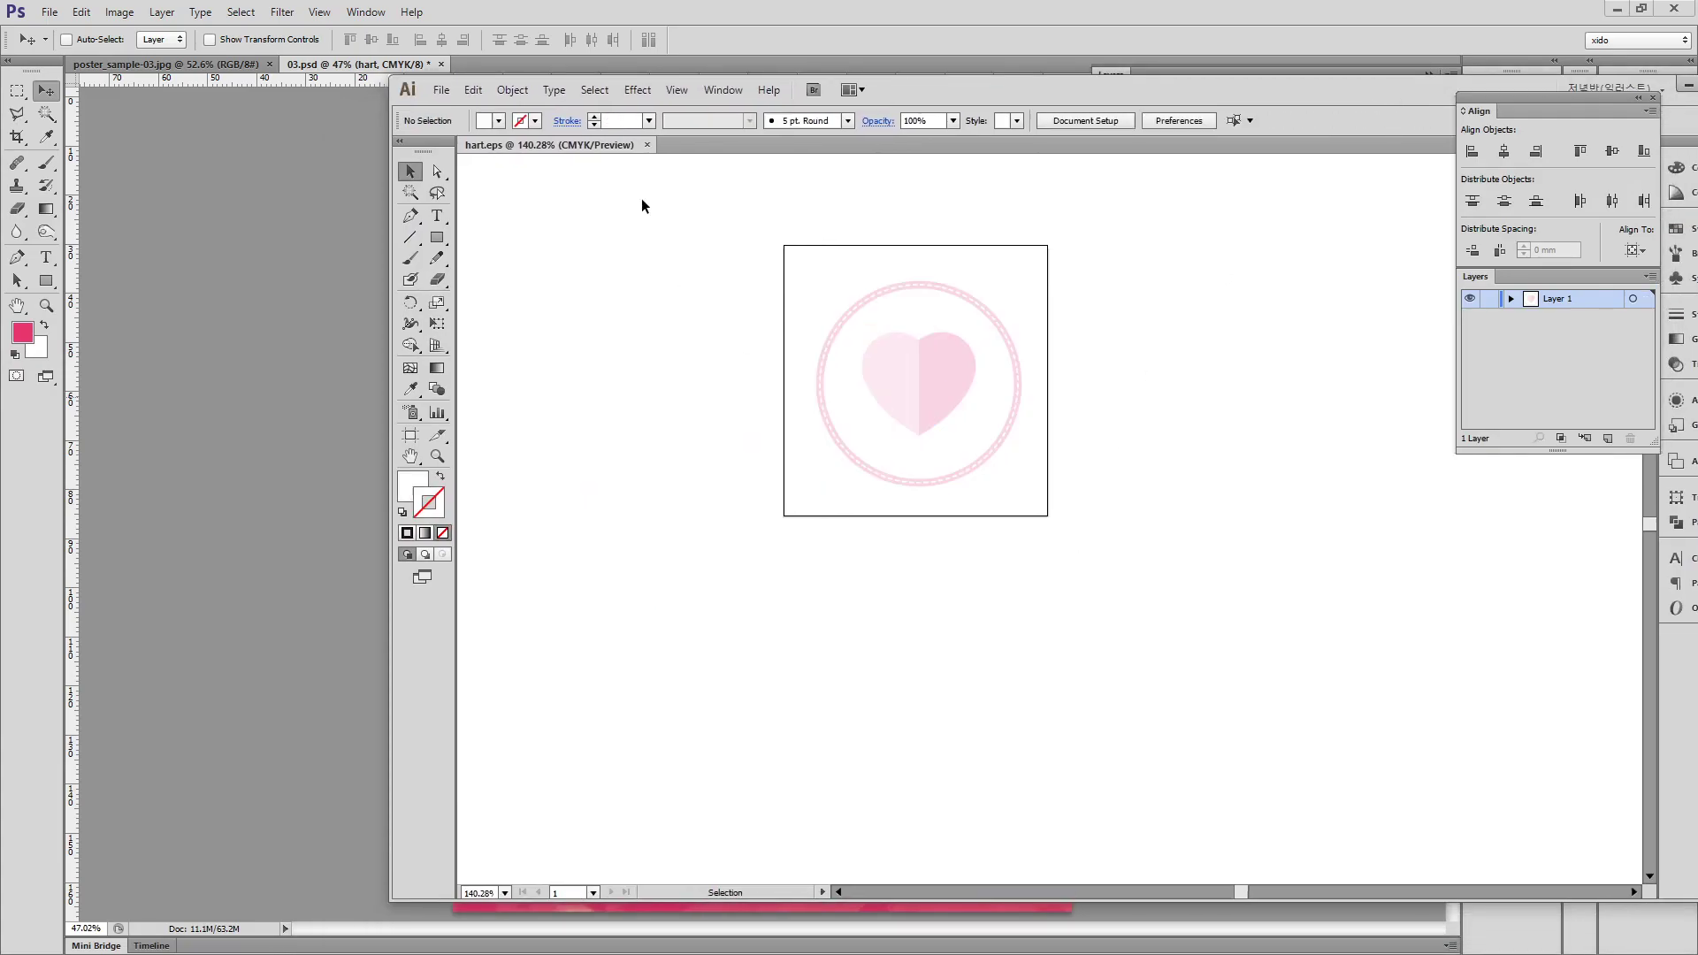
{"action": "key", "text": "ctrl+y"}
{"action": "key", "text": "ctrl+space"}
{"action": "left_click_drag", "start_coordinate": [790, 239], "coordinate": [1064, 533]}
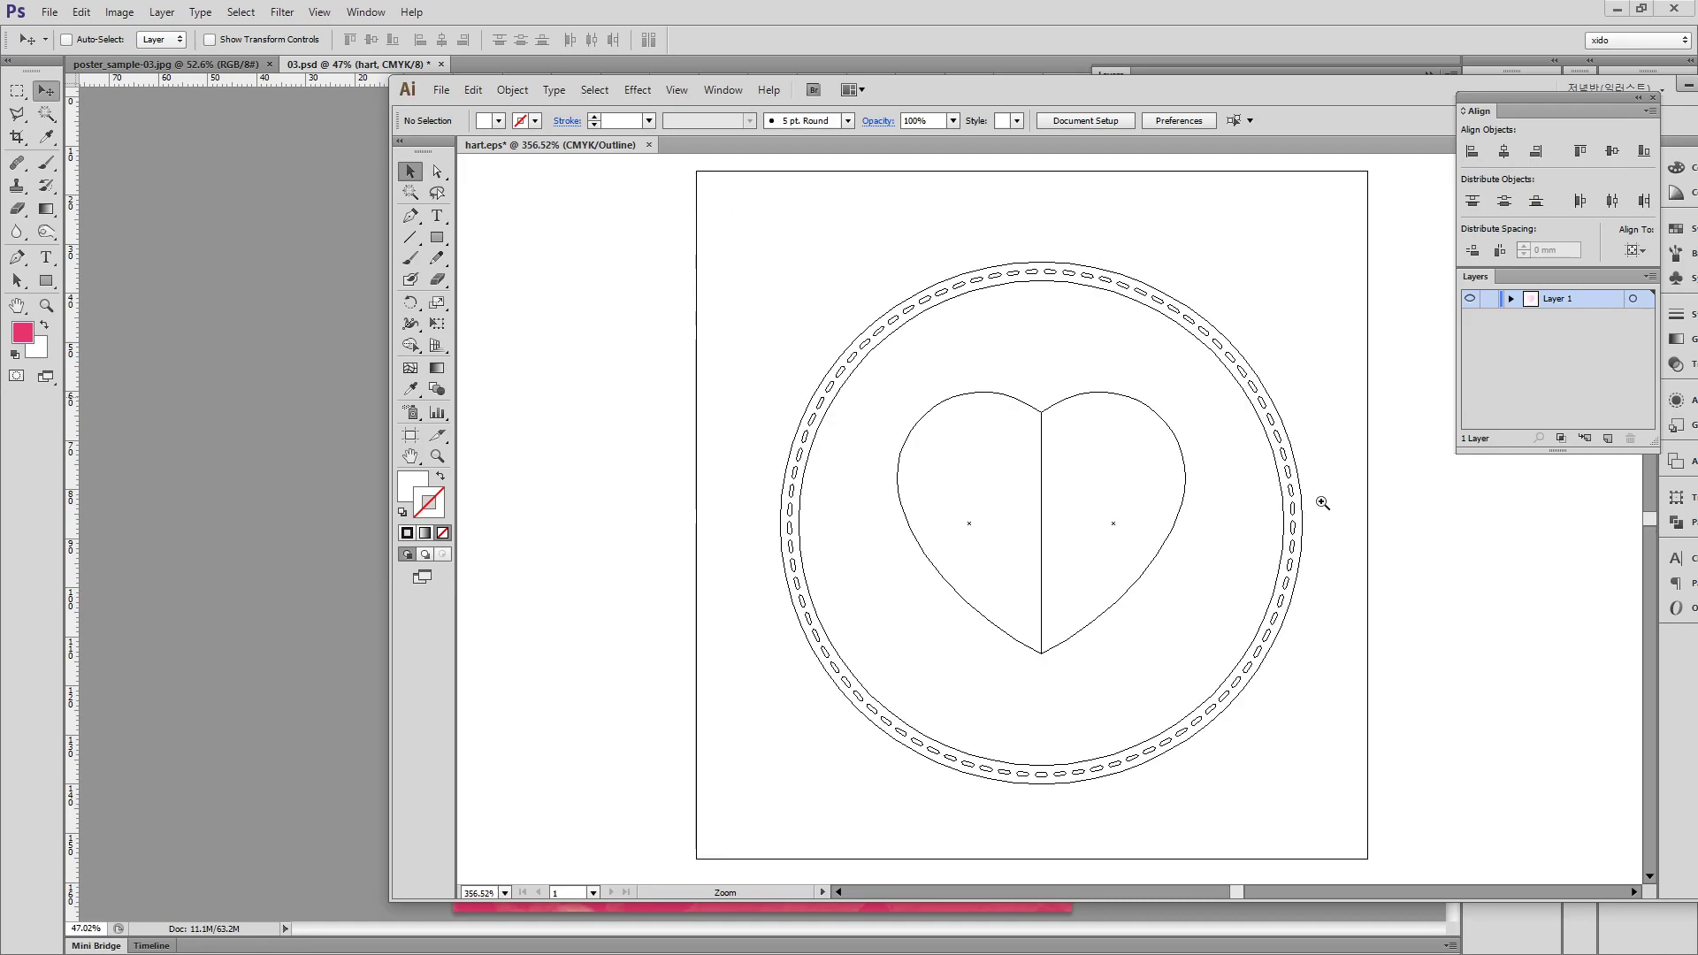
Return to preview mode, duplicate the heart group onto the ring's upper right edge and scale the duplicate down.
{"action": "left_click", "coordinate": [1133, 582]}
{"action": "key", "text": "ctrl+y"}
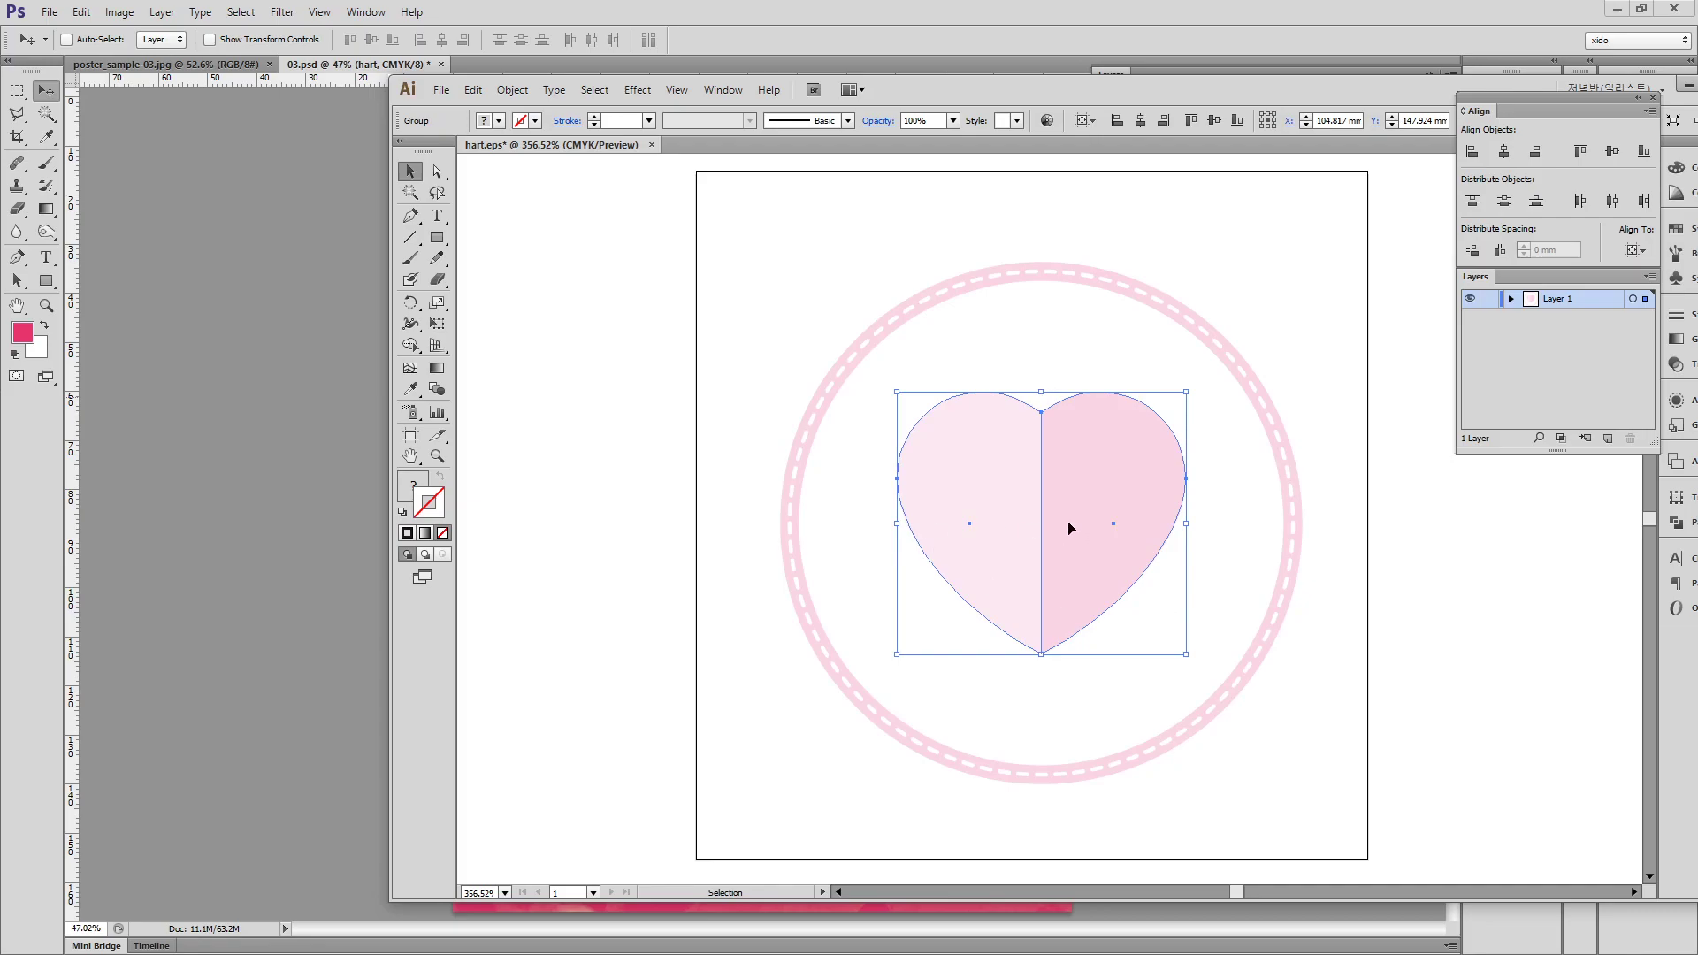
{"action": "left_click_drag", "start_coordinate": [1061, 534], "coordinate": [1270, 336]}
{"action": "left_click_drag", "start_coordinate": [1363, 216], "coordinate": [1327, 401]}
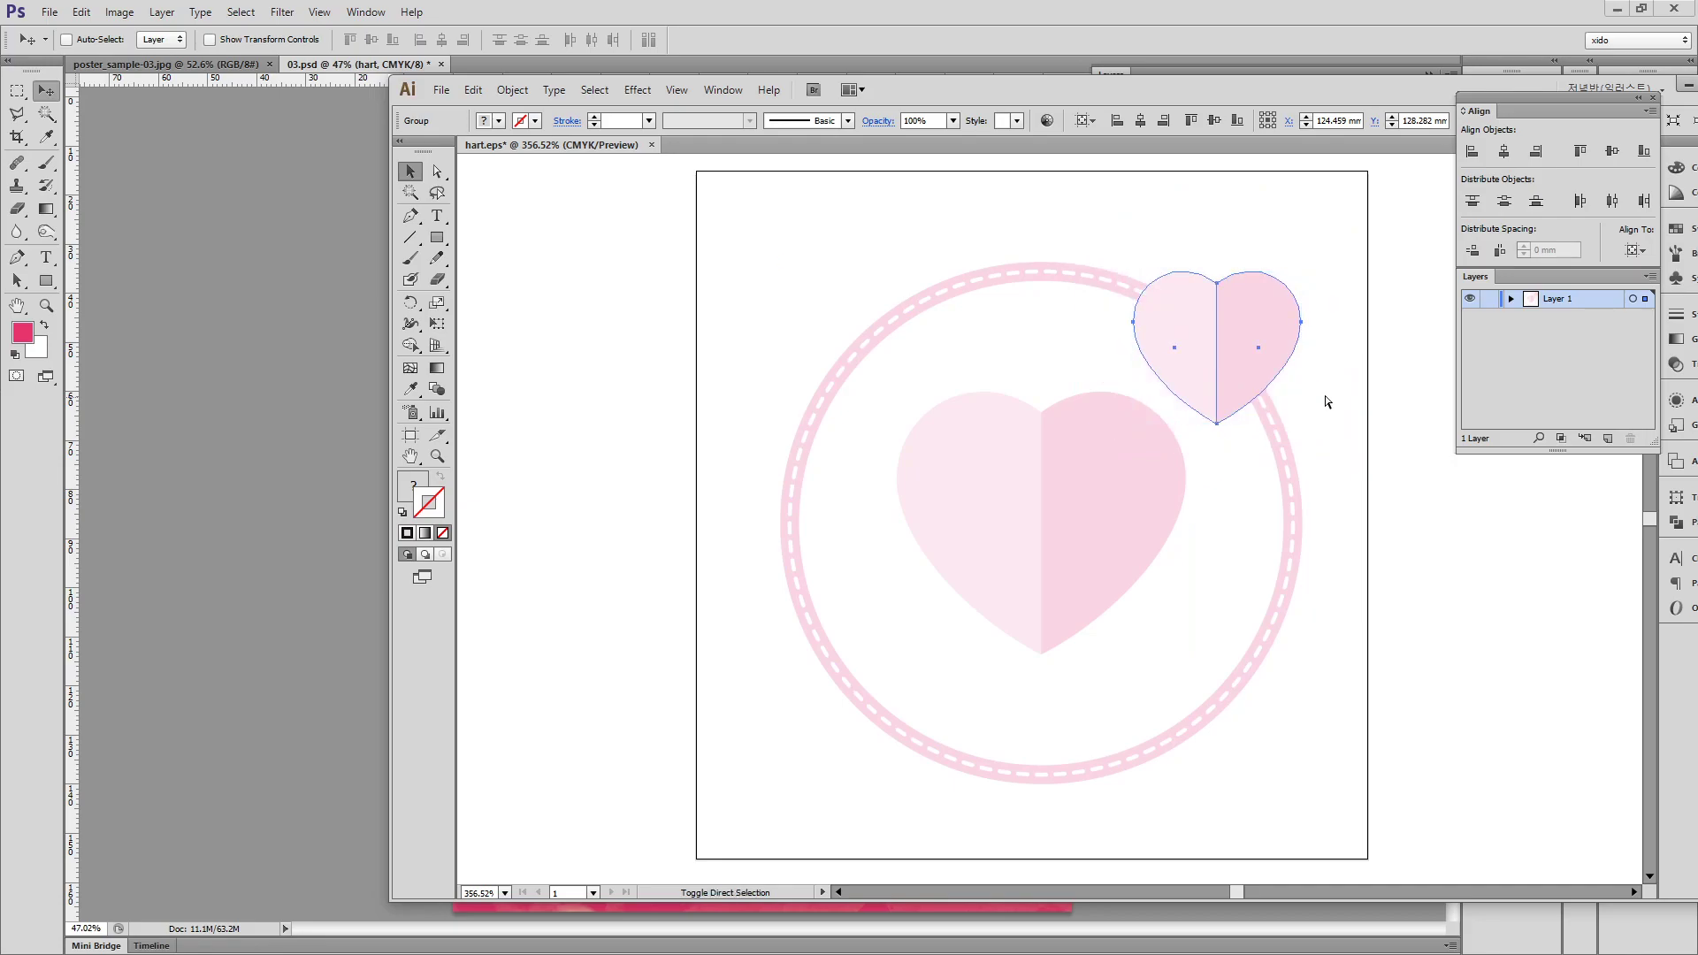
Fill the small heart's right half with RGB 249, 126, 229 and its left half with RGB 252, 157, 242.
{"action": "key", "text": "a"}
{"action": "left_click", "coordinate": [1264, 327]}
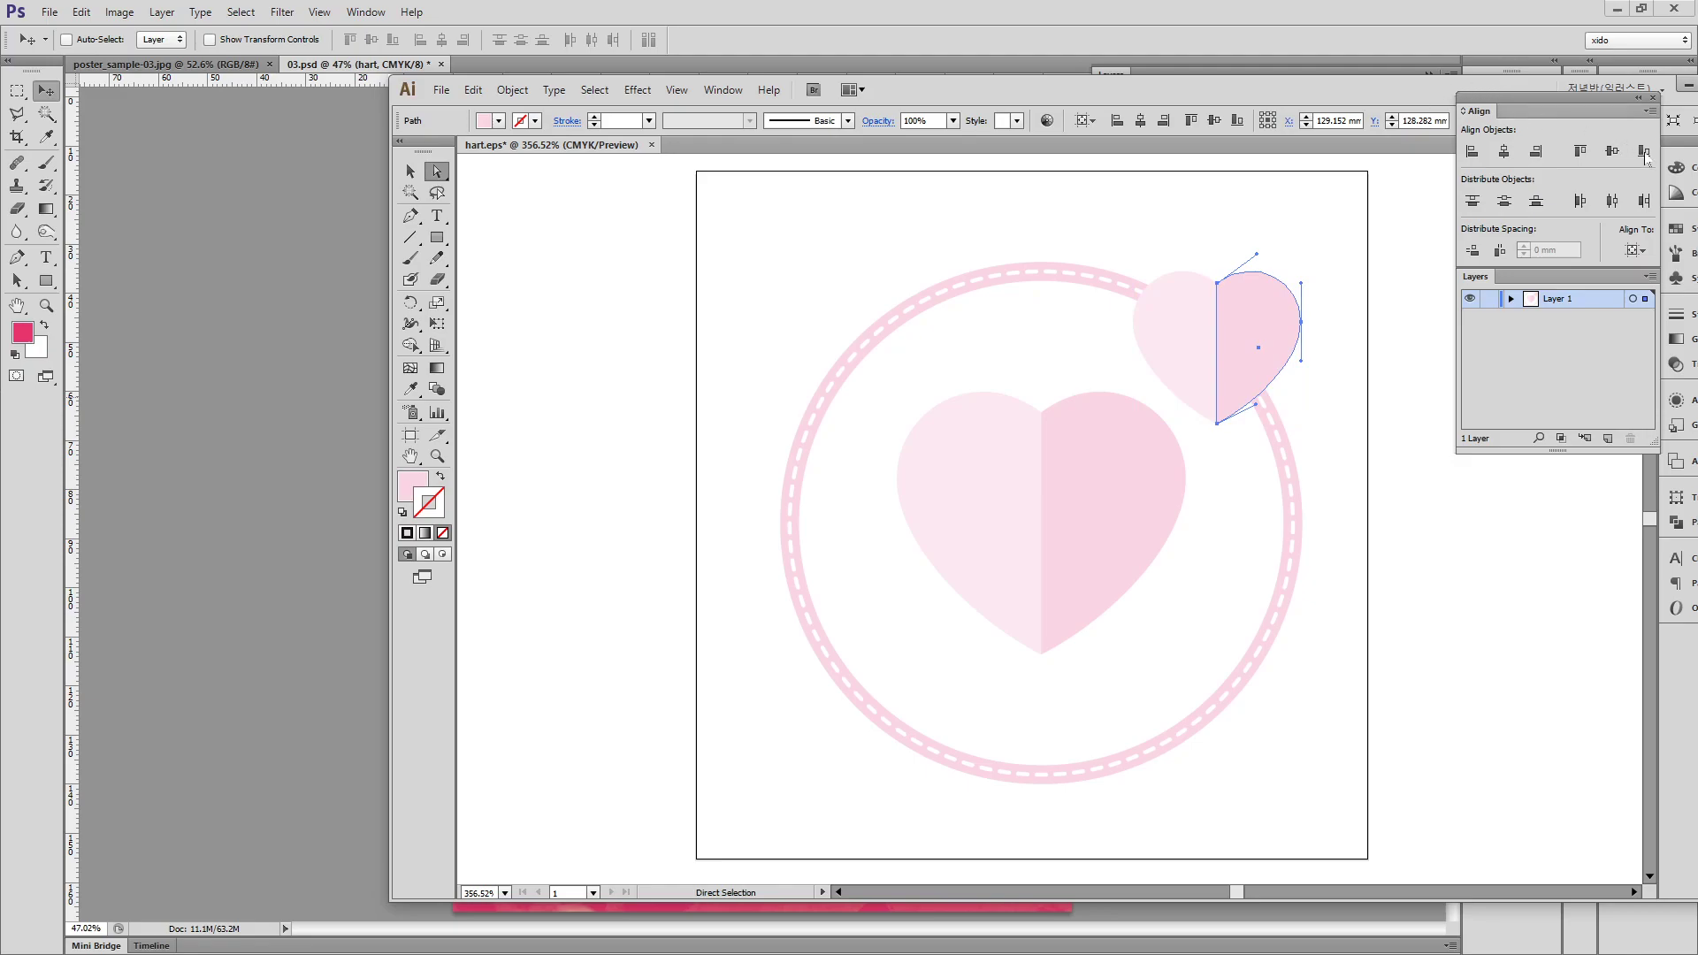
{"action": "left_click", "coordinate": [1676, 167]}
{"action": "left_click", "coordinate": [1466, 198]}
{"action": "left_click_drag", "start_coordinate": [1573, 216], "coordinate": [1557, 216]}
{"action": "left_click", "coordinate": [1185, 296]}
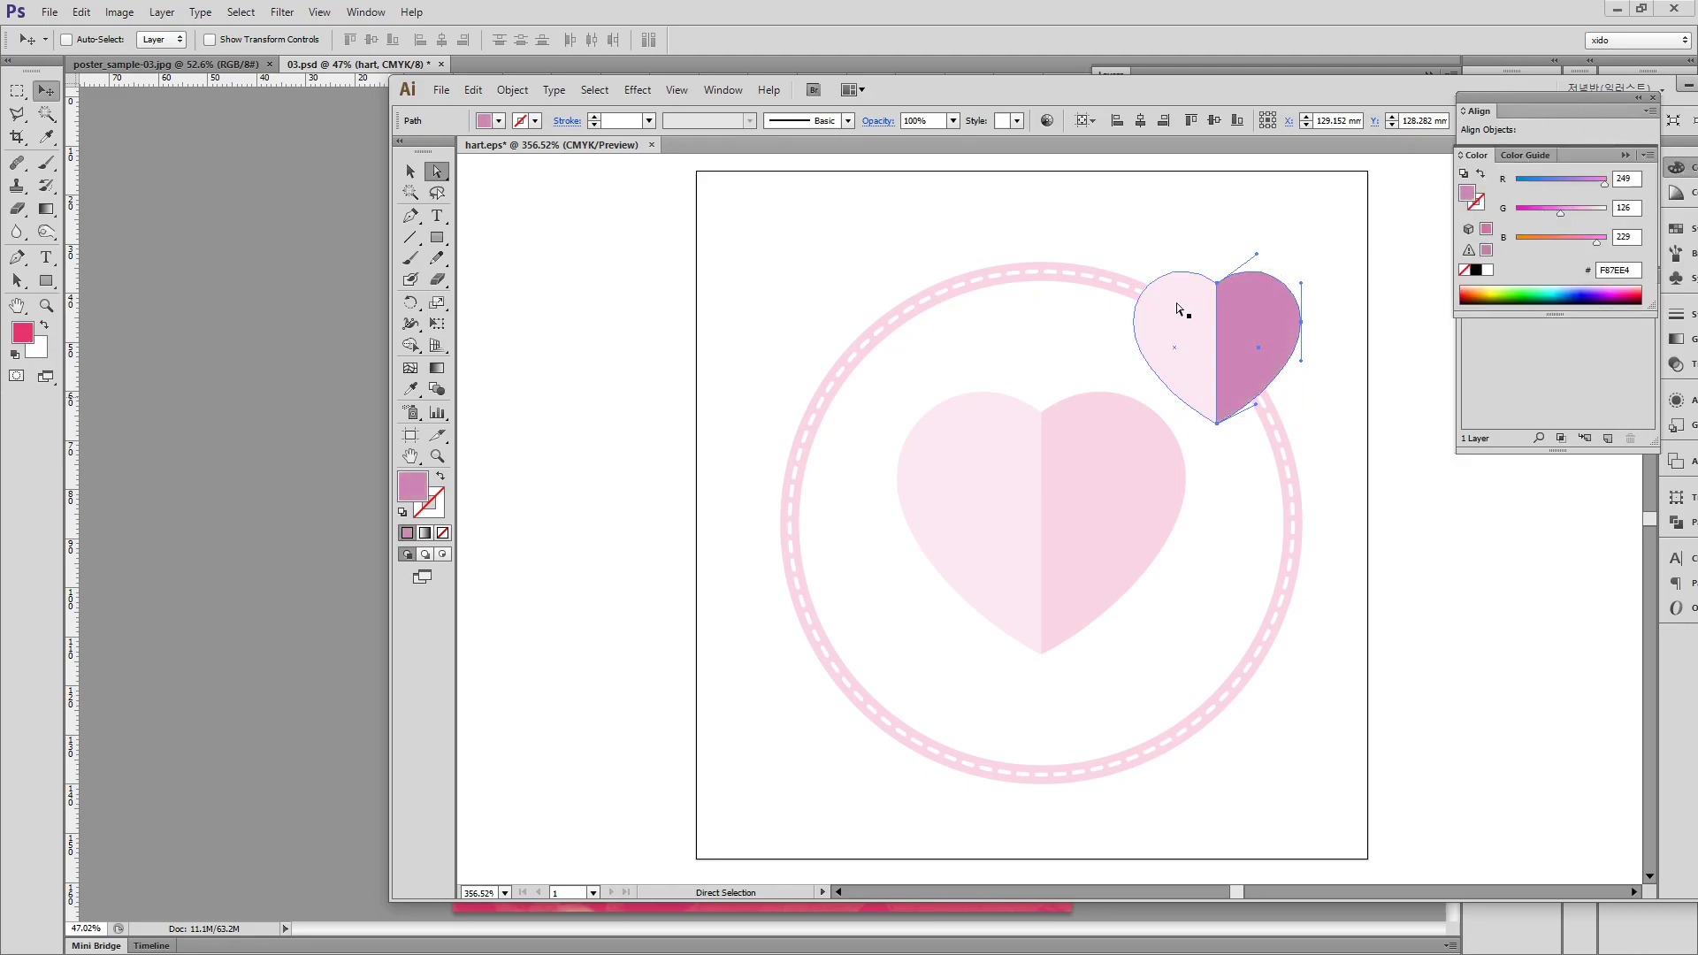
{"action": "left_click", "coordinate": [1573, 213]}
{"action": "left_click", "coordinate": [1181, 214]}
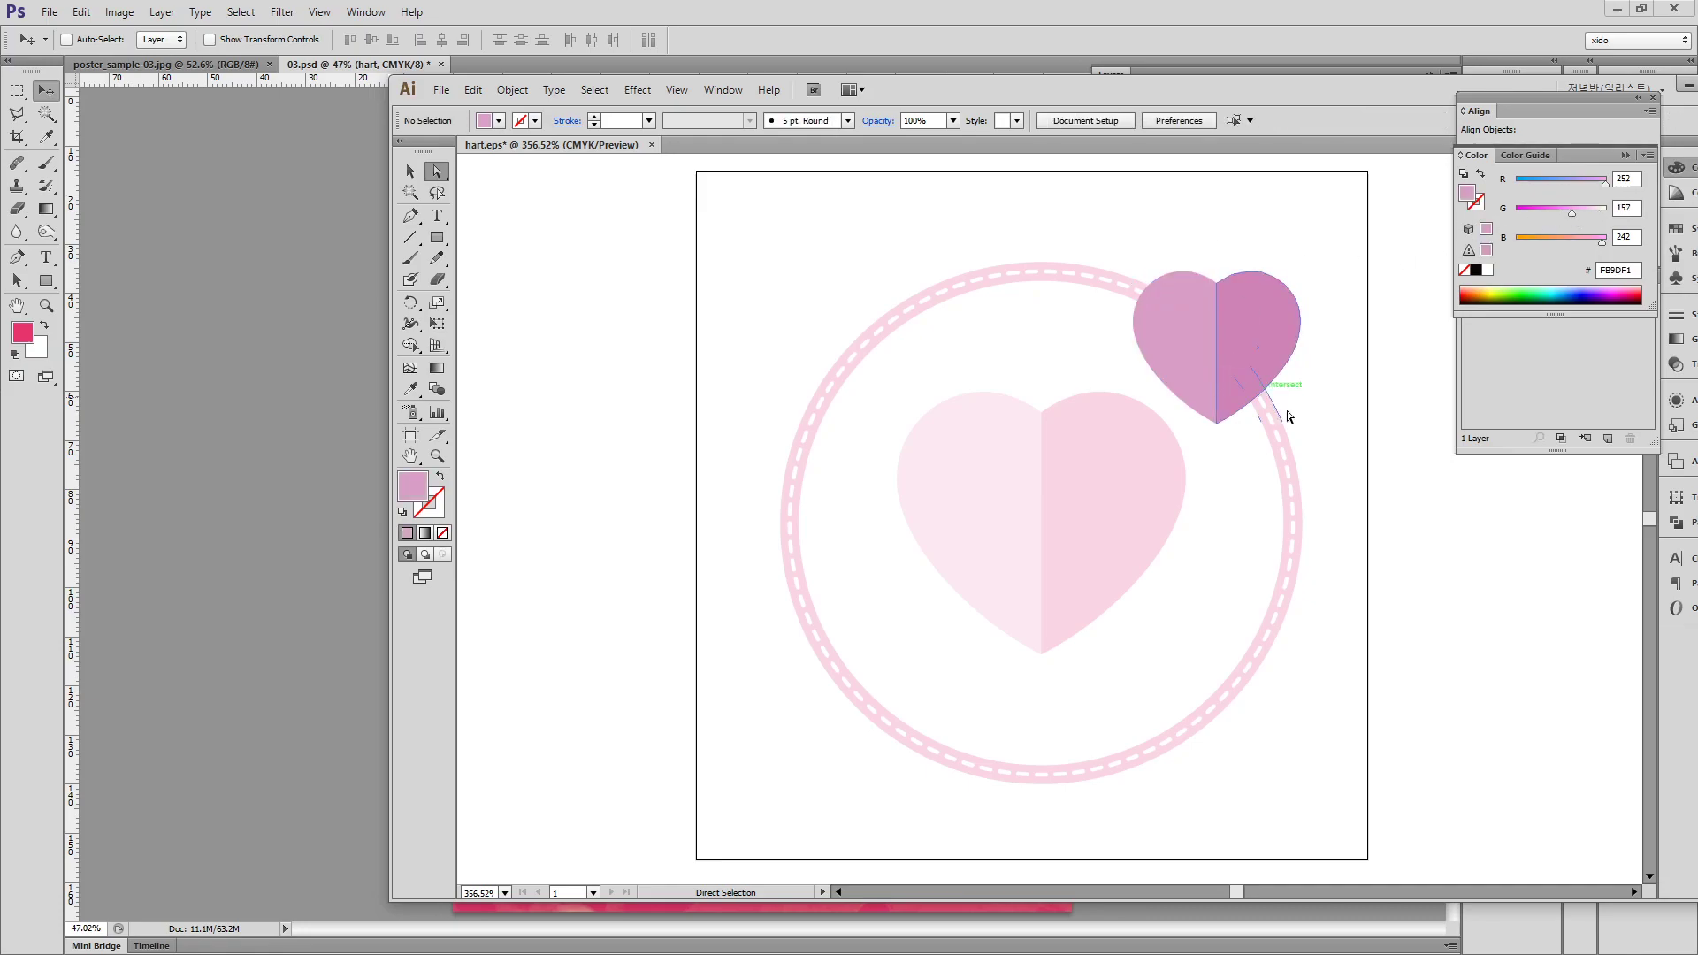
Recolour the small heart's halves with CMYK pinks, using magenta 61% on the left half, and save hart.eps back to the Photoshop poster.
{"action": "left_click", "coordinate": [1649, 156]}
{"action": "left_click", "coordinate": [1517, 246]}
{"action": "left_click", "coordinate": [1234, 336]}
{"action": "left_click_drag", "start_coordinate": [1571, 206], "coordinate": [1517, 184]}
{"action": "left_click", "coordinate": [1180, 312]}
{"action": "left_click", "coordinate": [1342, 443]}
{"action": "key", "text": "ctrl+s"}
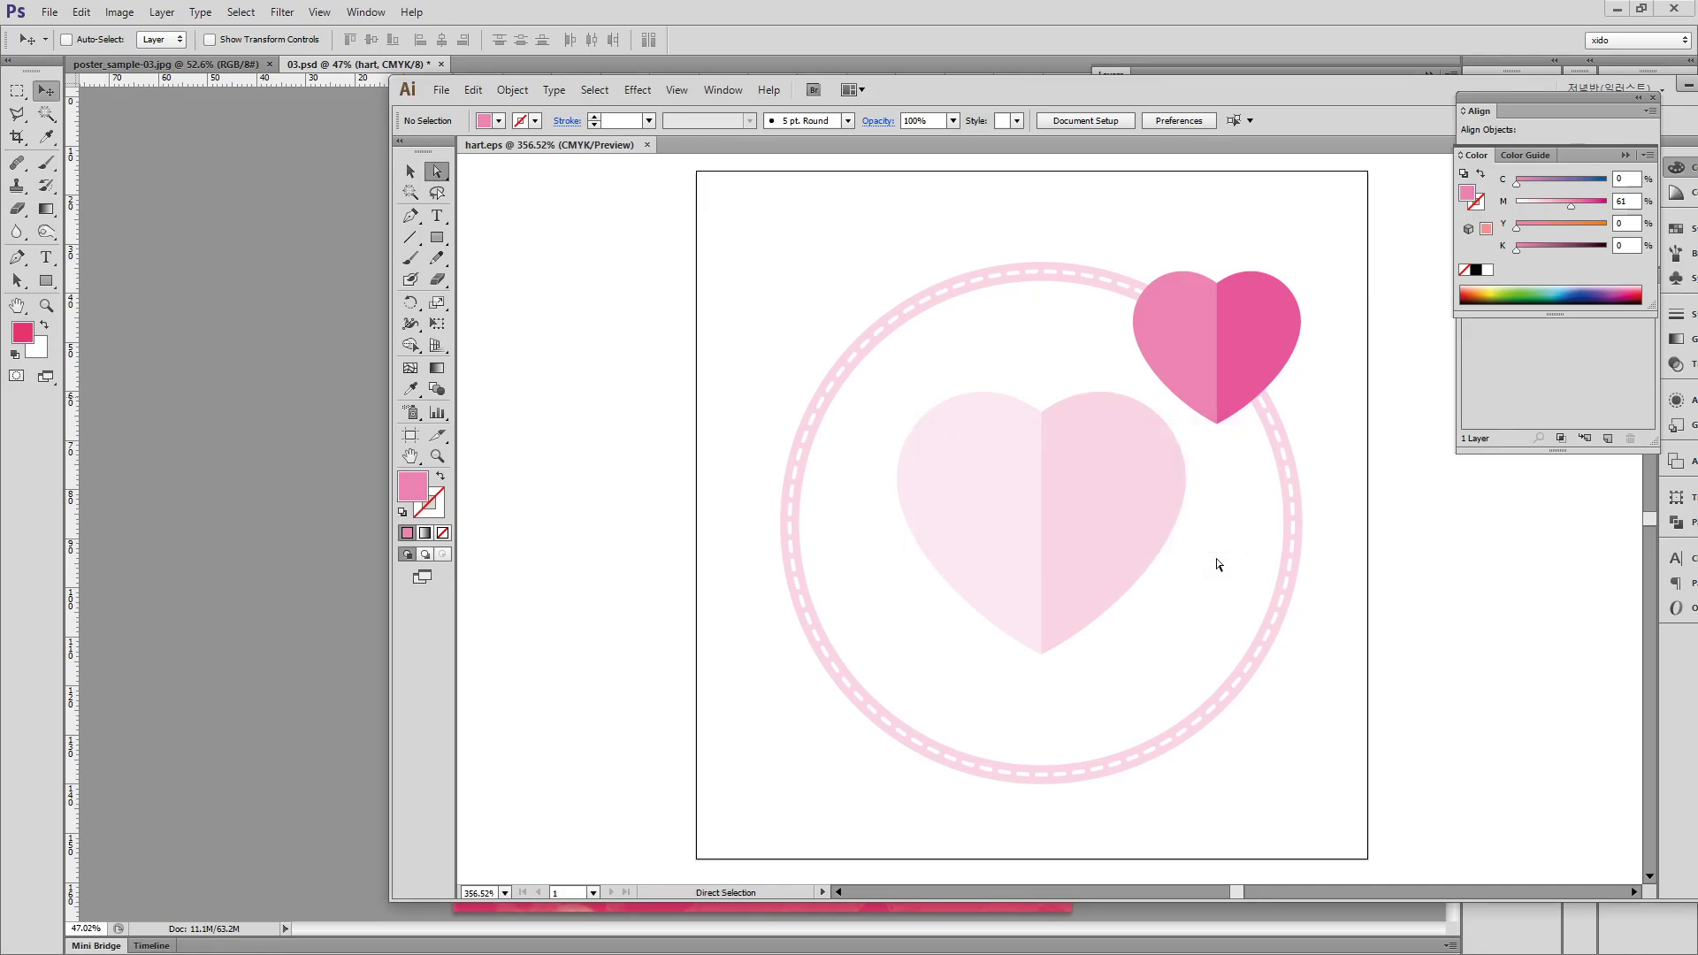
{"action": "left_click_drag", "start_coordinate": [1177, 94], "coordinate": [1226, 648]}
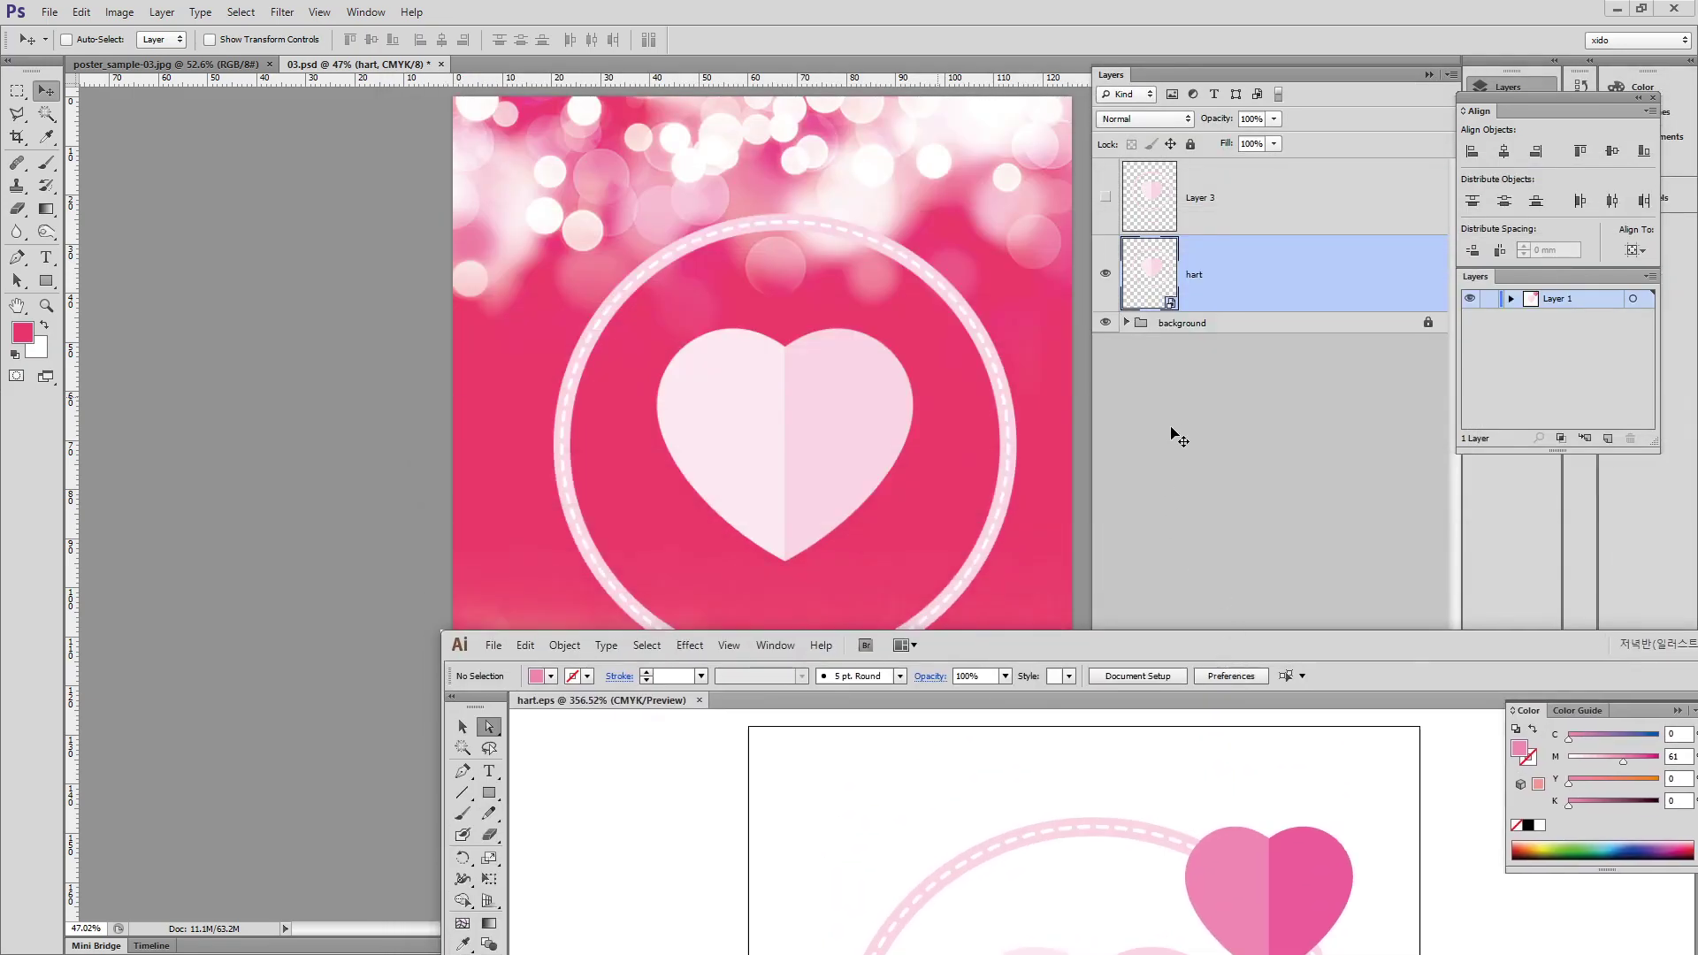
{"action": "left_click", "coordinate": [1224, 449]}
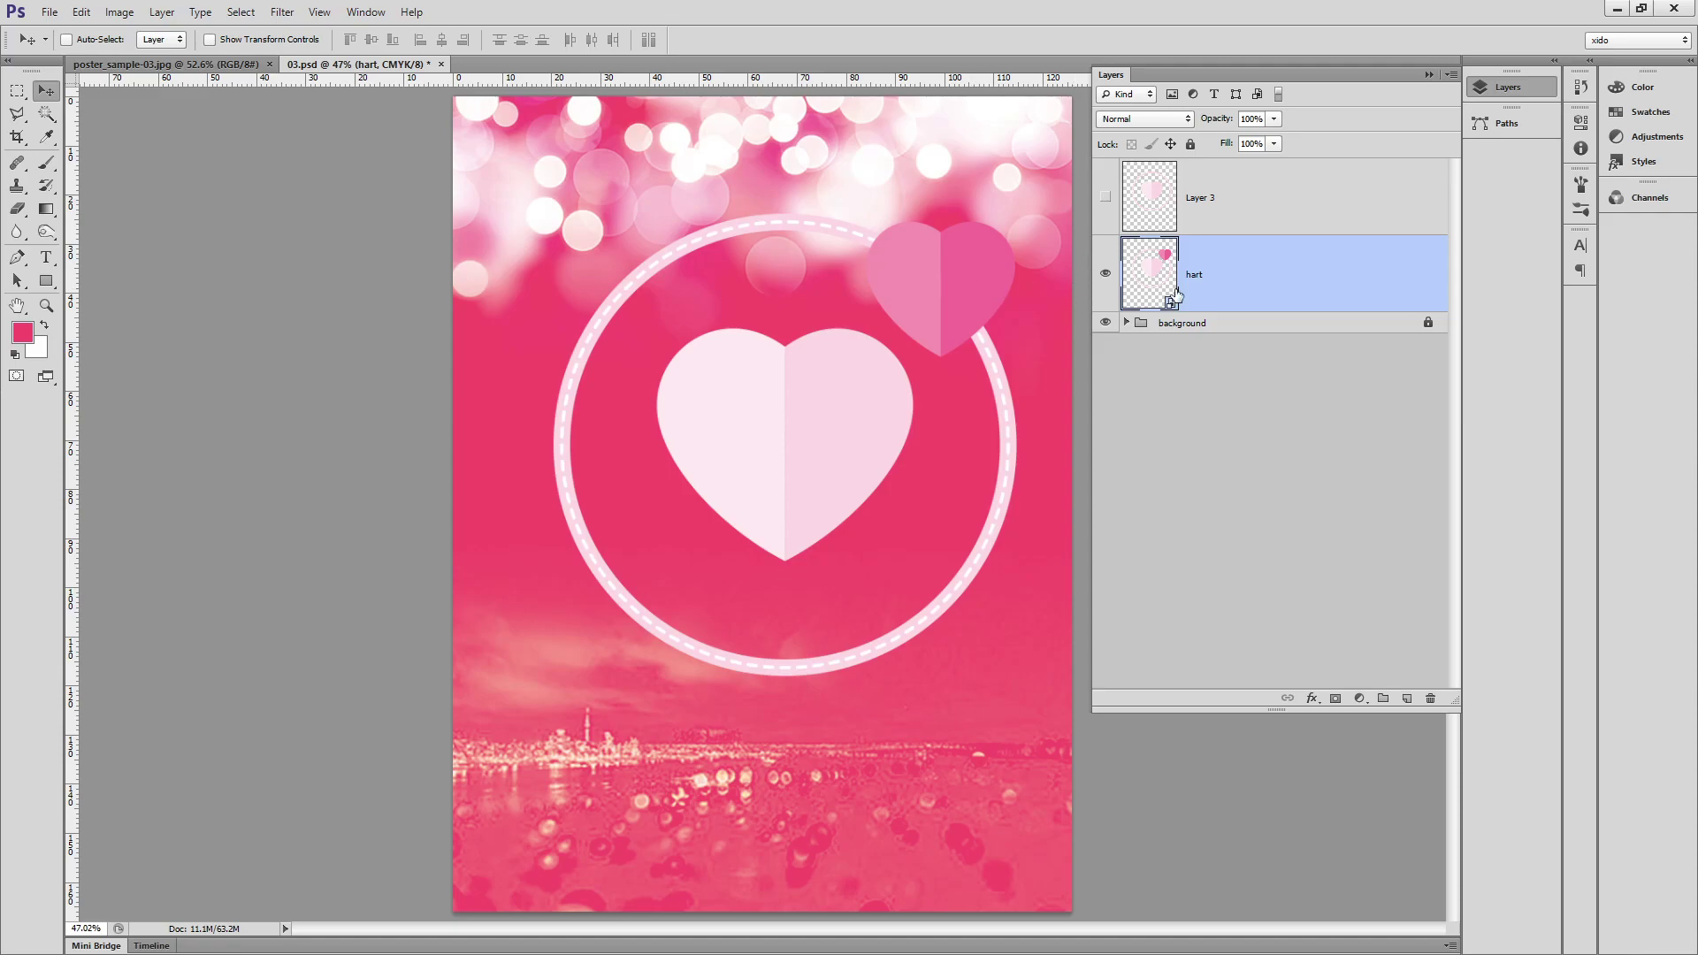
Delete the hart smart object layer, show and select Layer 3, and compare the poster with poster_sample-03.jpg.
{"action": "left_click_drag", "start_coordinate": [1300, 300], "coordinate": [1430, 699]}
{"action": "left_click", "coordinate": [1105, 196]}
{"action": "left_click", "coordinate": [1306, 203]}
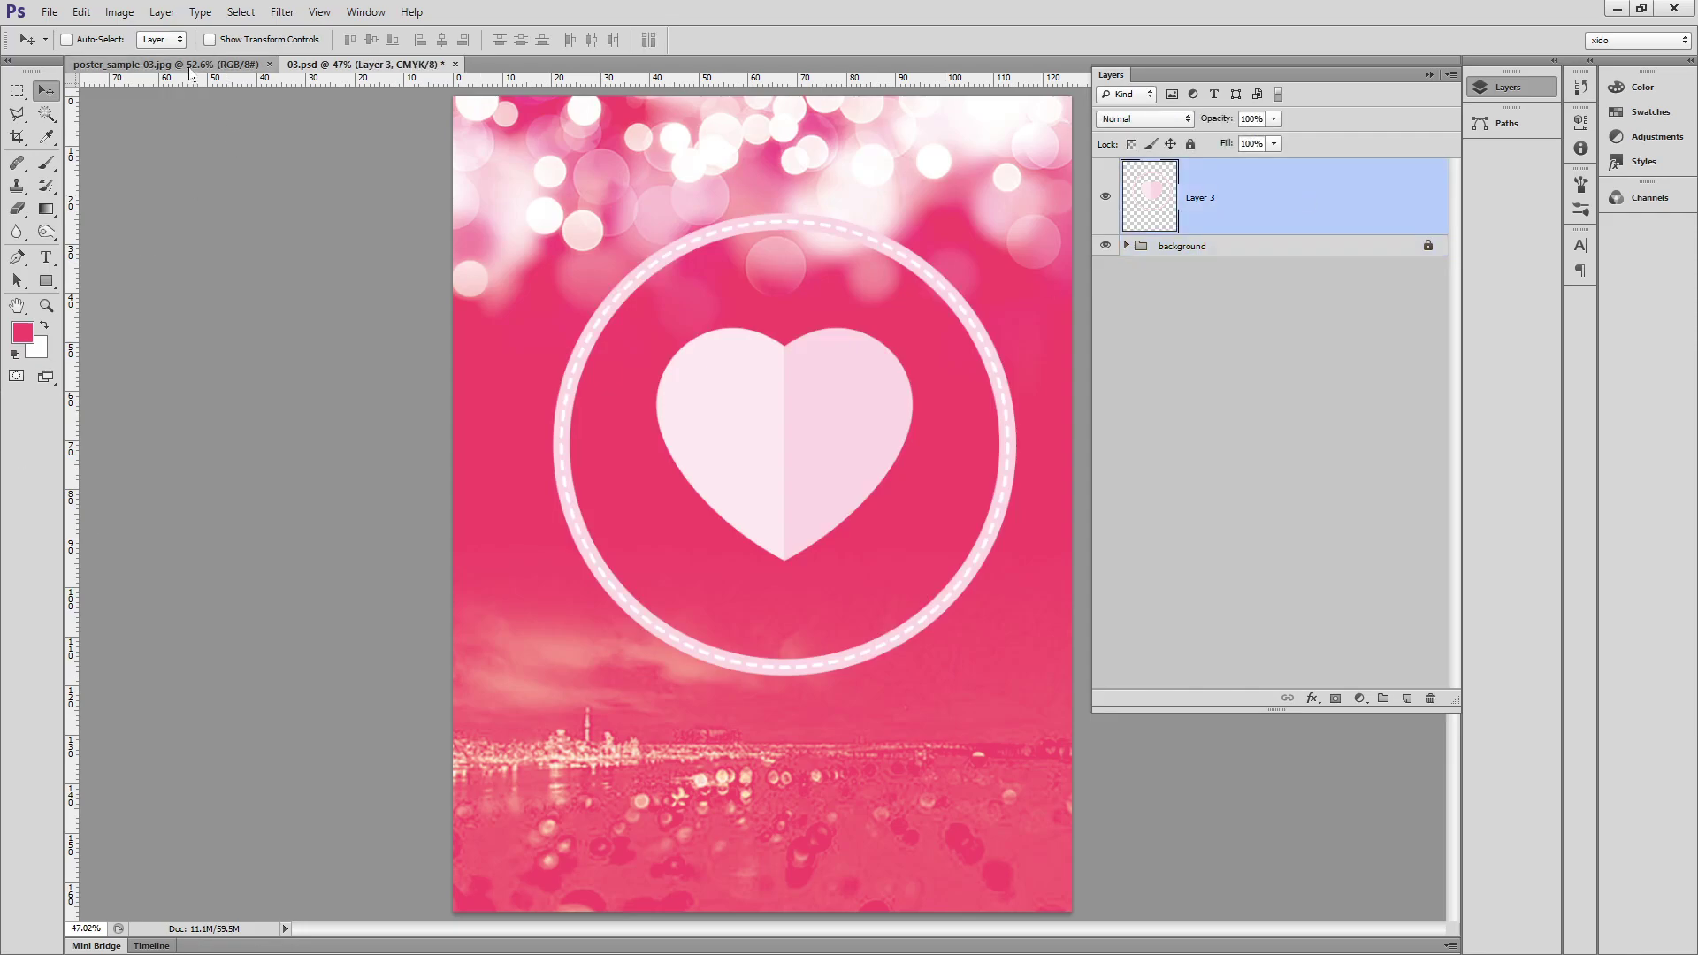
{"action": "left_click", "coordinate": [190, 64]}
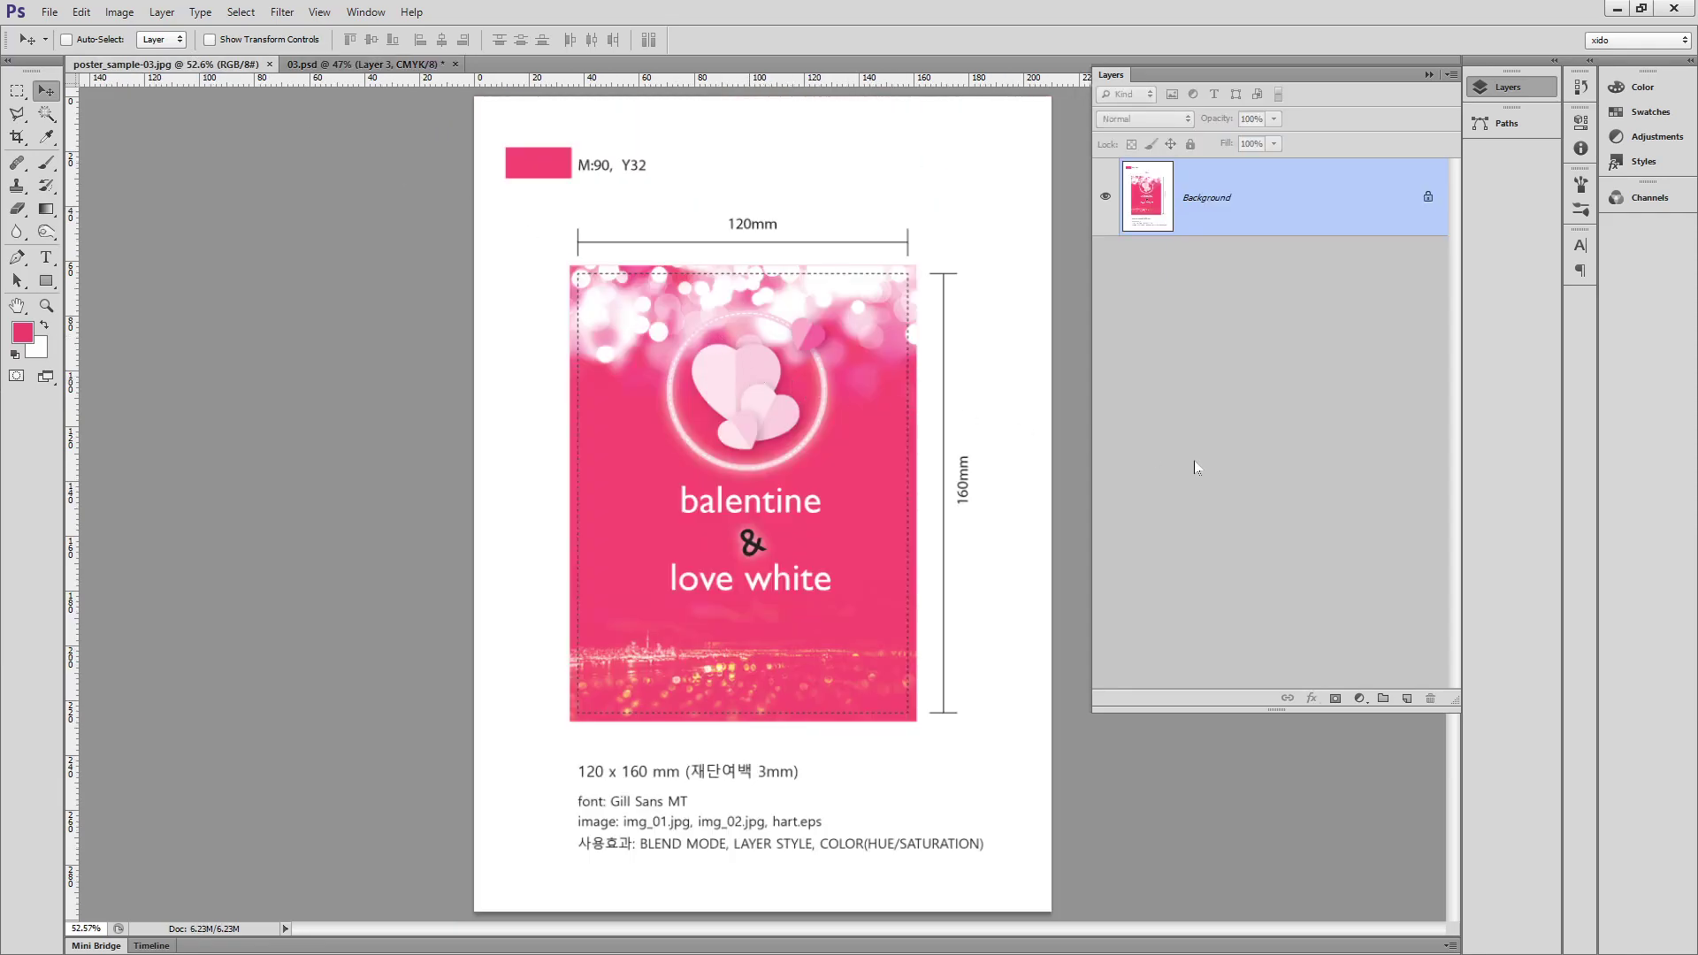
{"action": "left_click", "coordinate": [362, 64]}
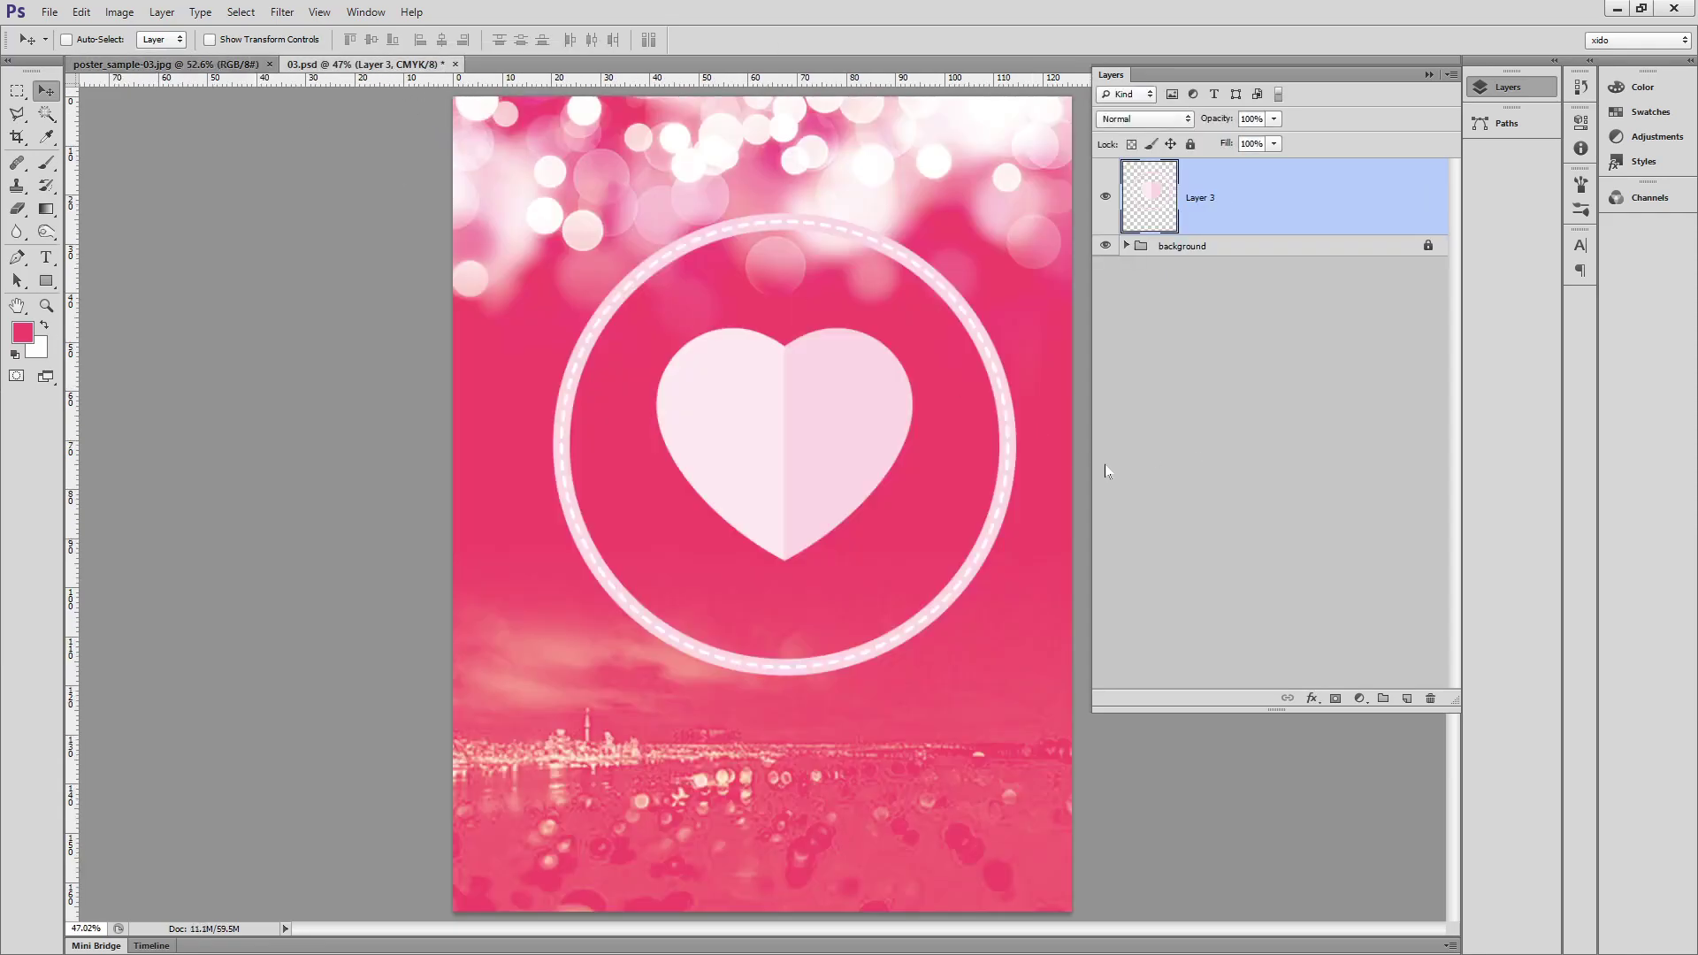
Lasso the heart on Layer 3, copy it to its own layer, and hide Layer 3.
{"action": "left_click", "coordinate": [756, 548]}
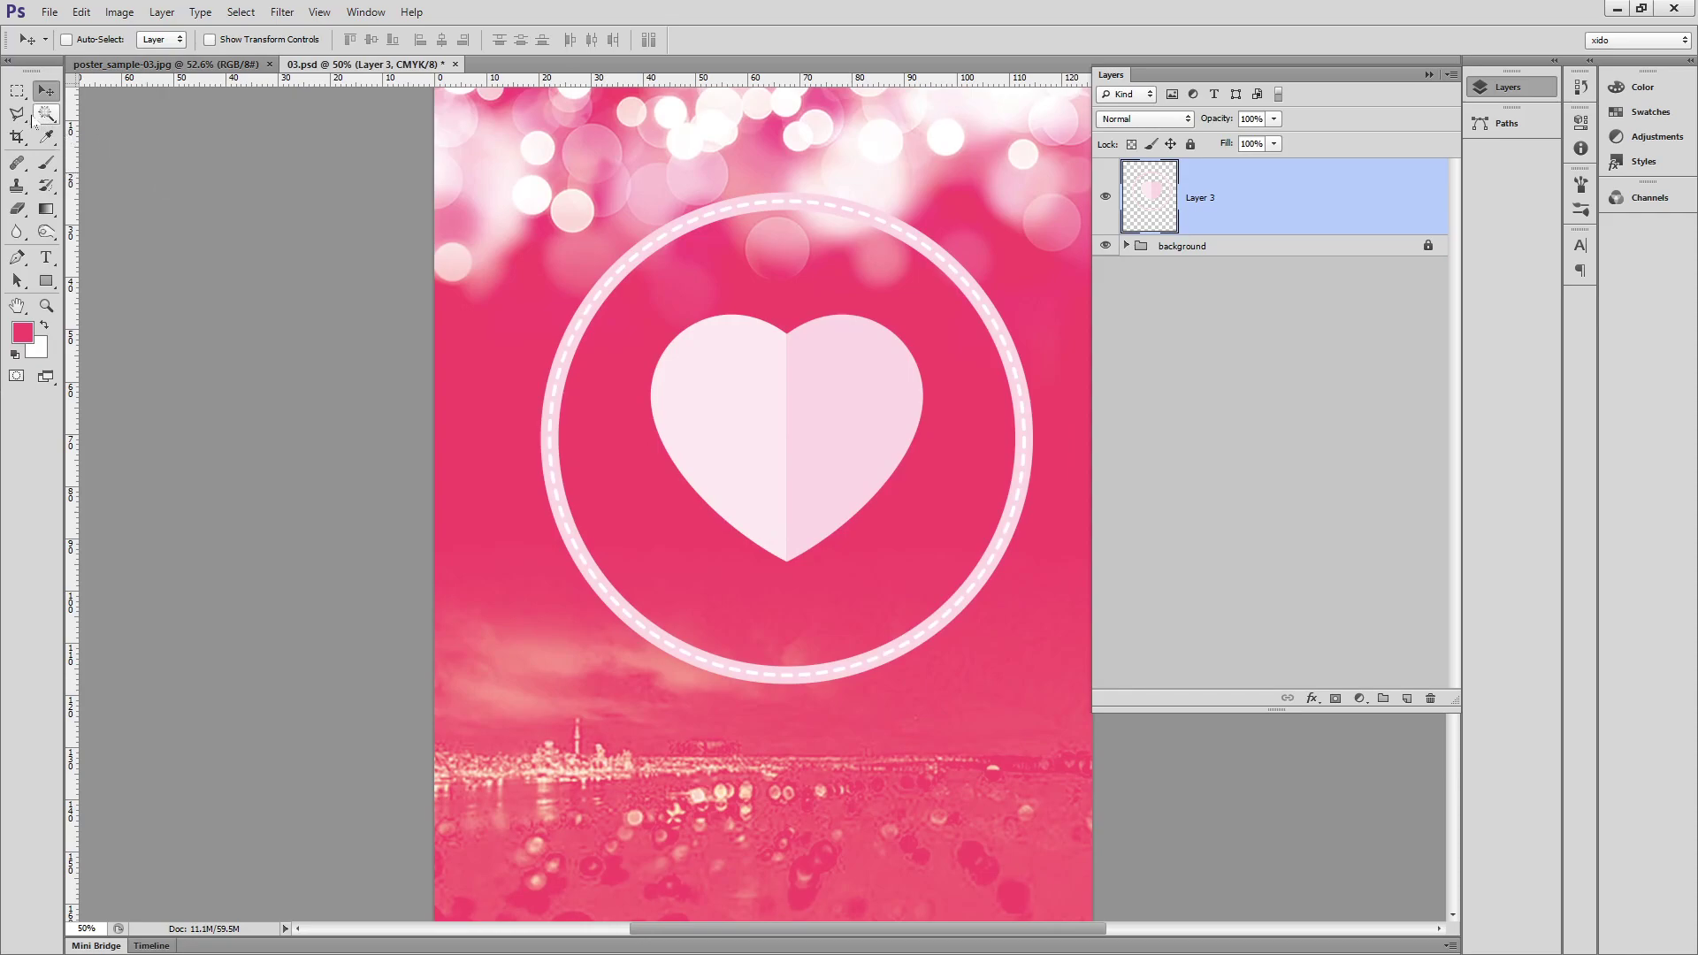
{"action": "key", "text": "l"}
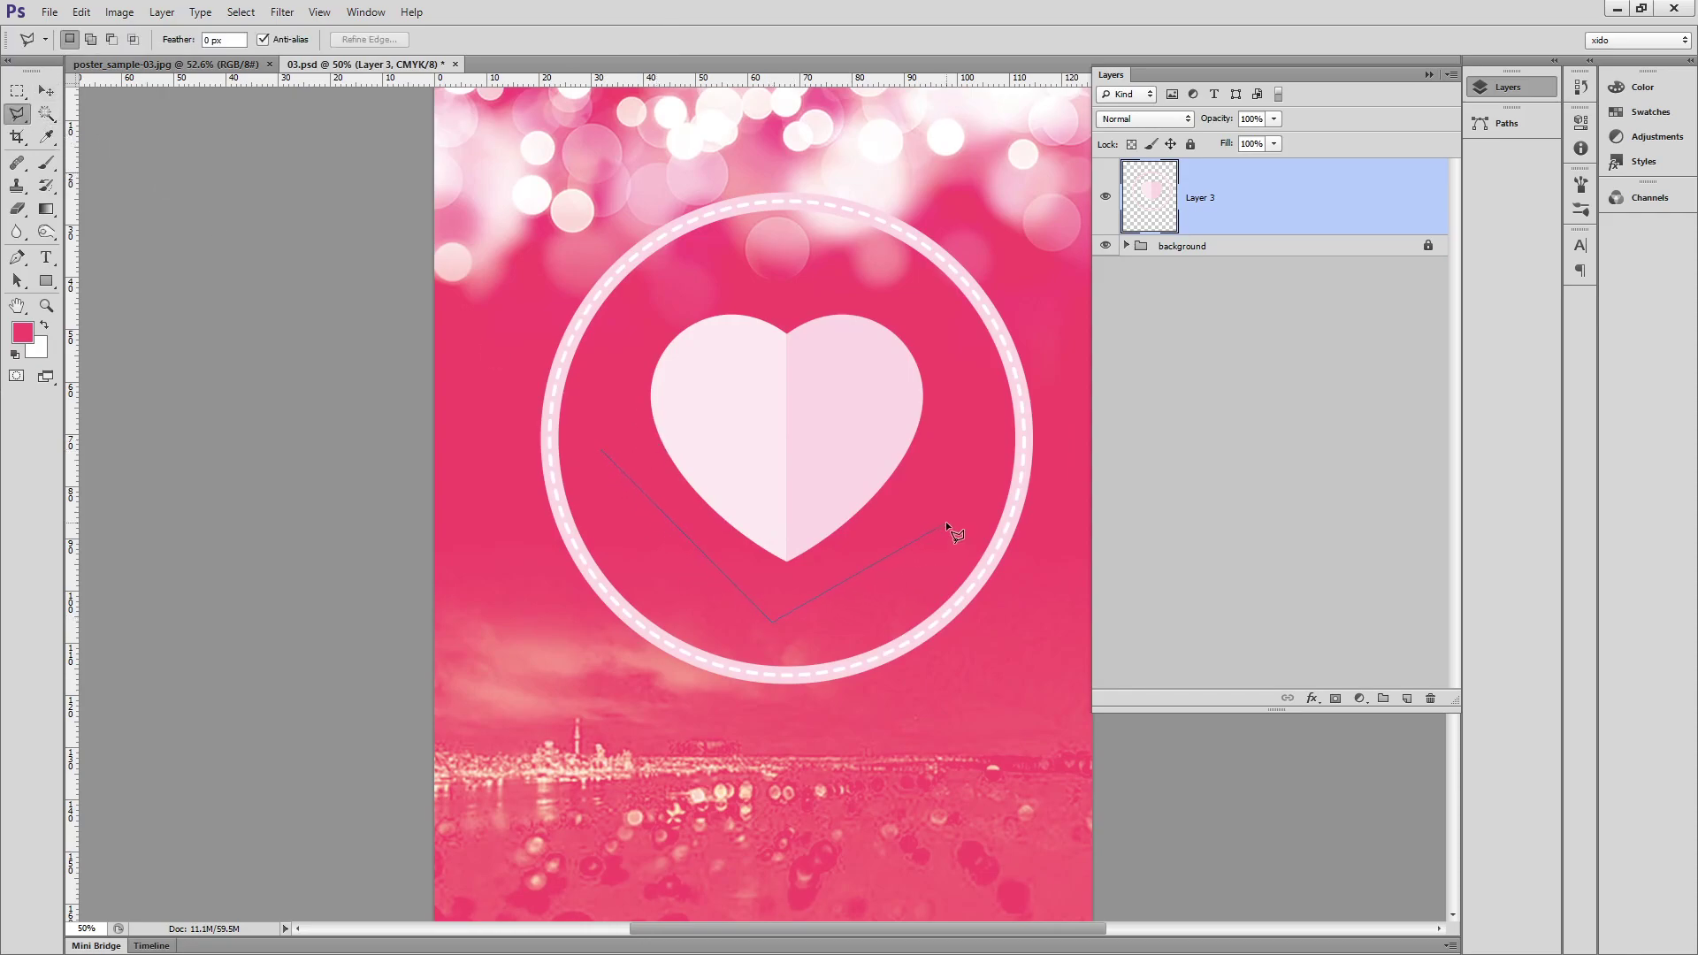
{"action": "double_click", "coordinate": [598, 384]}
{"action": "key", "text": "ctrl+j"}
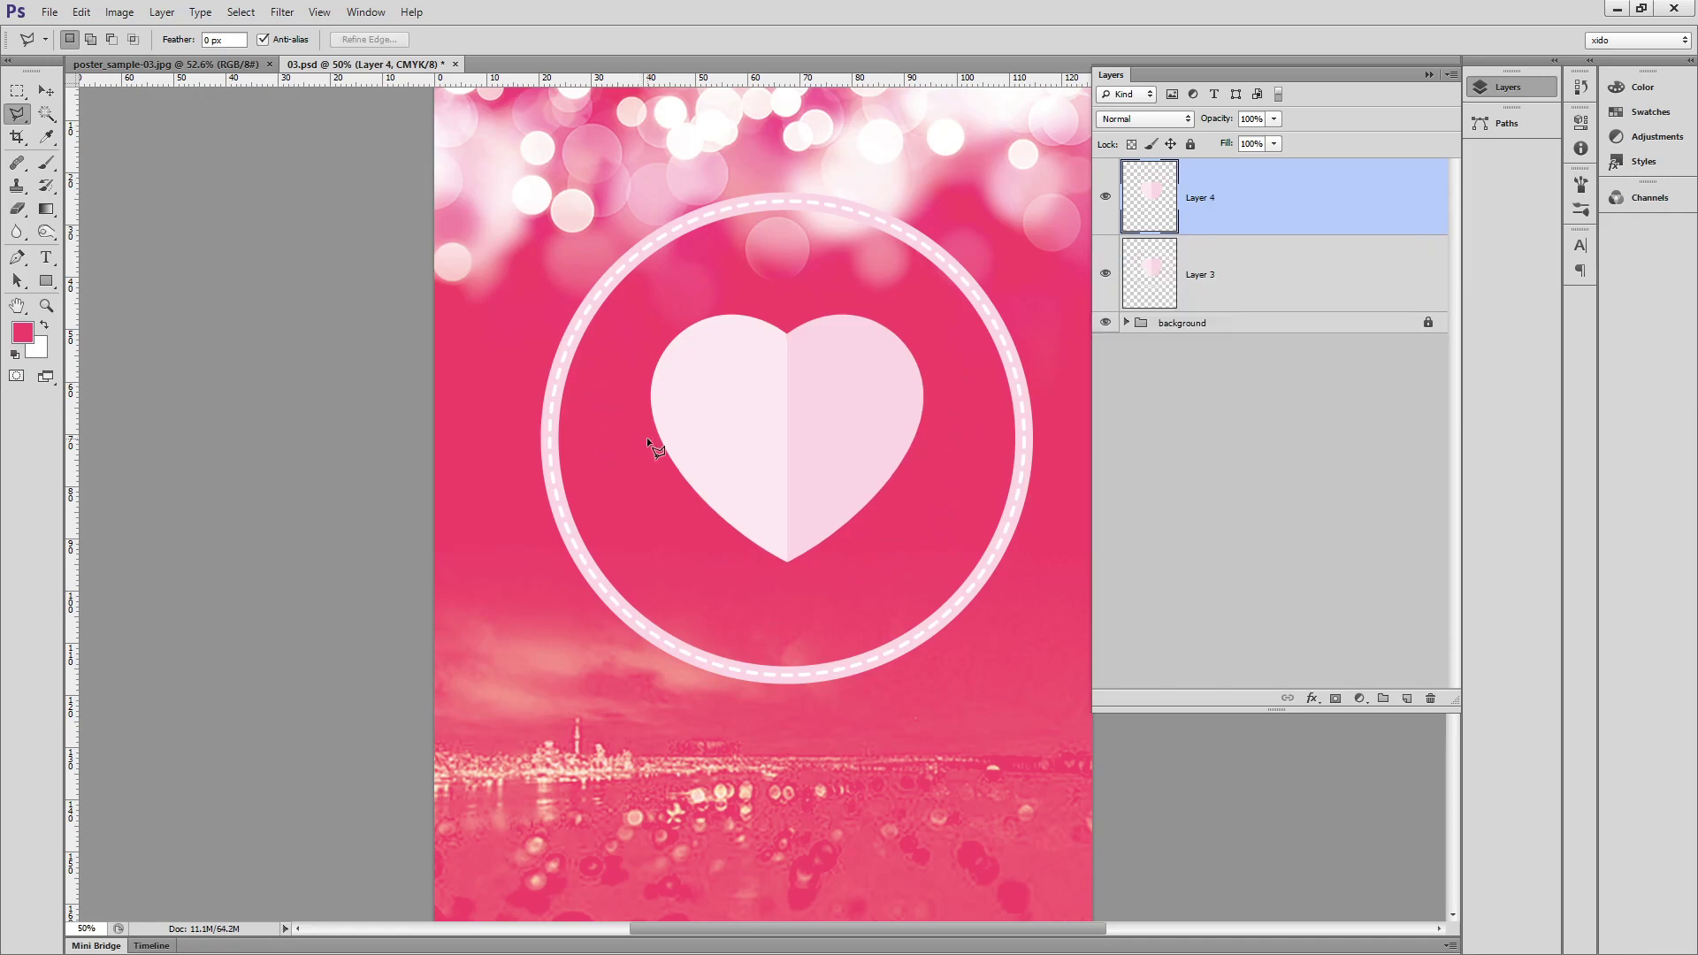
{"action": "left_click", "coordinate": [1105, 274]}
{"action": "key", "text": "v"}
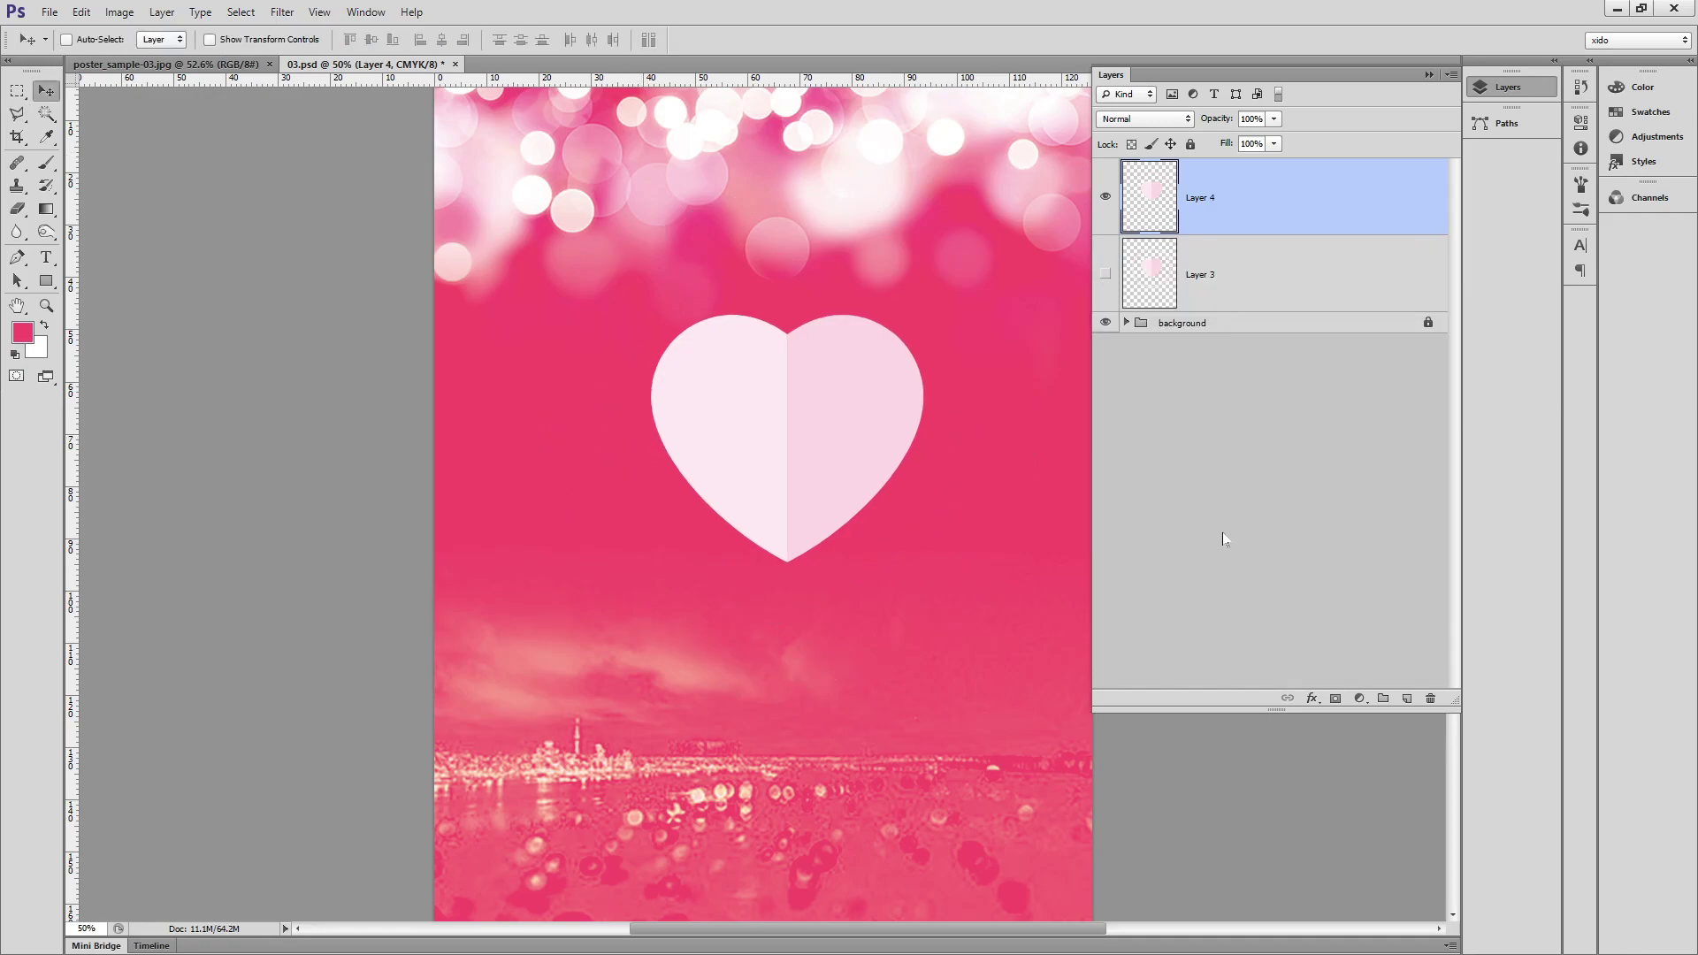
Move the heart slightly up and left, place a duplicate offset to its lower right, and compare with poster_sample-03.jpg.
{"action": "left_click_drag", "start_coordinate": [799, 403], "coordinate": [833, 451]}
{"action": "key", "text": "ctrl+j"}
{"action": "key", "text": "ctrl+t"}
{"action": "left_click_drag", "start_coordinate": [949, 336], "coordinate": [897, 384]}
{"action": "left_click_drag", "start_coordinate": [846, 444], "coordinate": [874, 464]}
{"action": "left_click_drag", "start_coordinate": [987, 604], "coordinate": [939, 636]}
{"action": "left_click", "coordinate": [209, 65]}
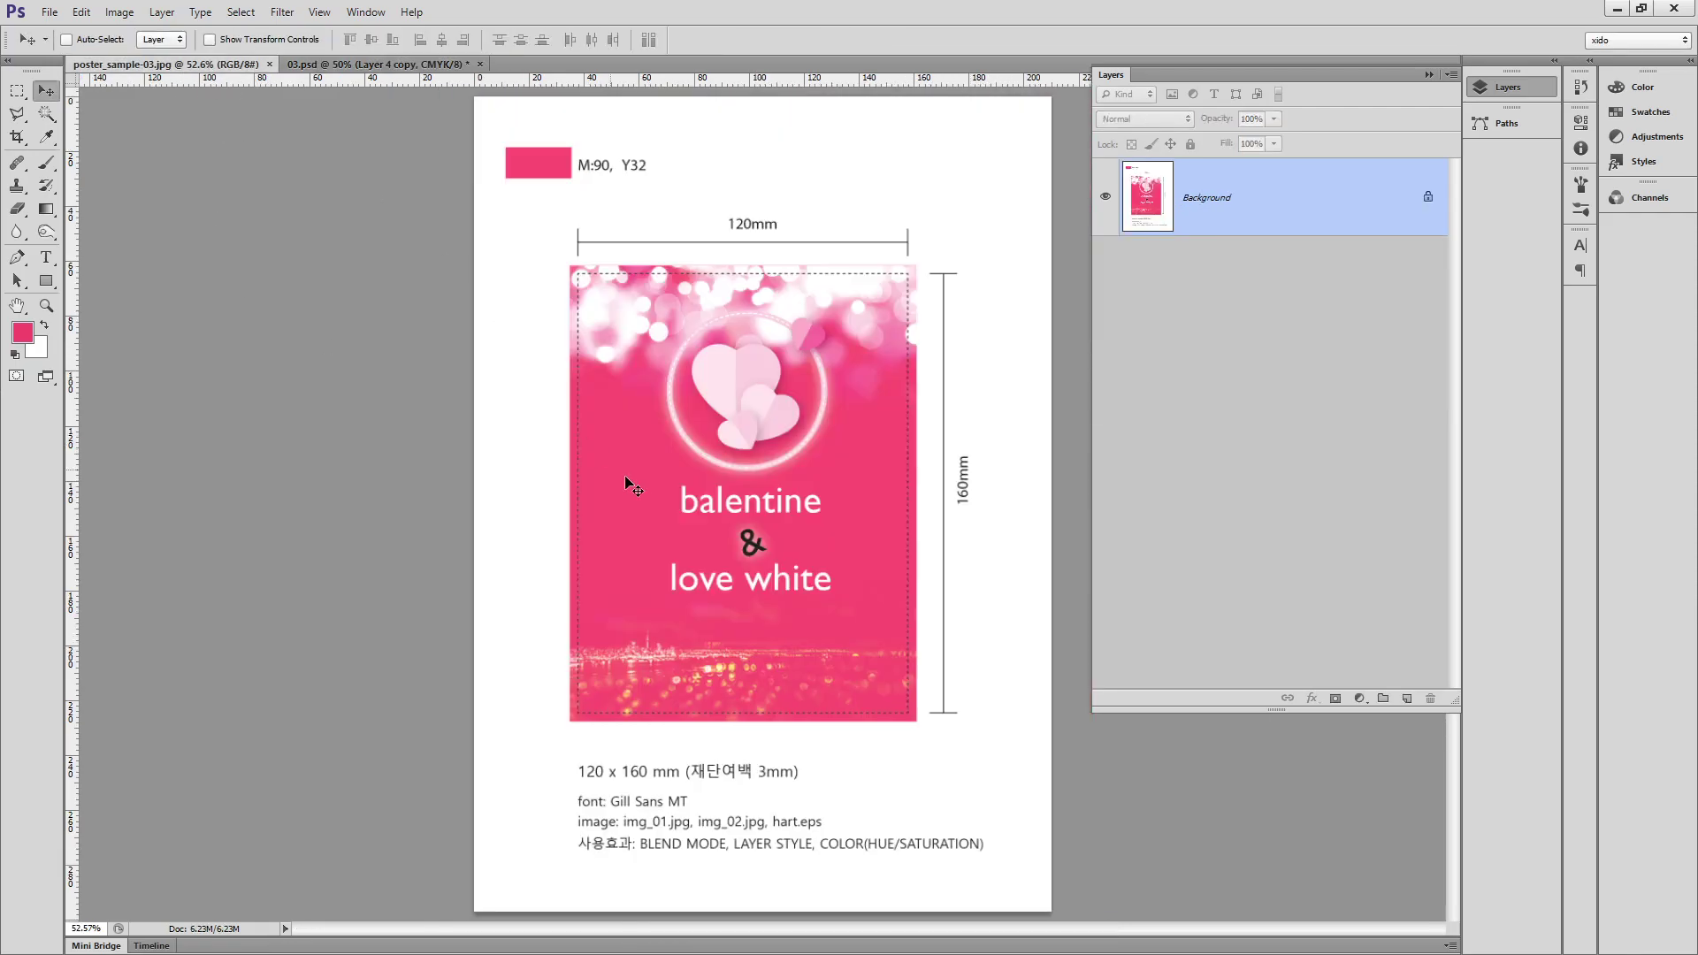
{"action": "left_click", "coordinate": [380, 63]}
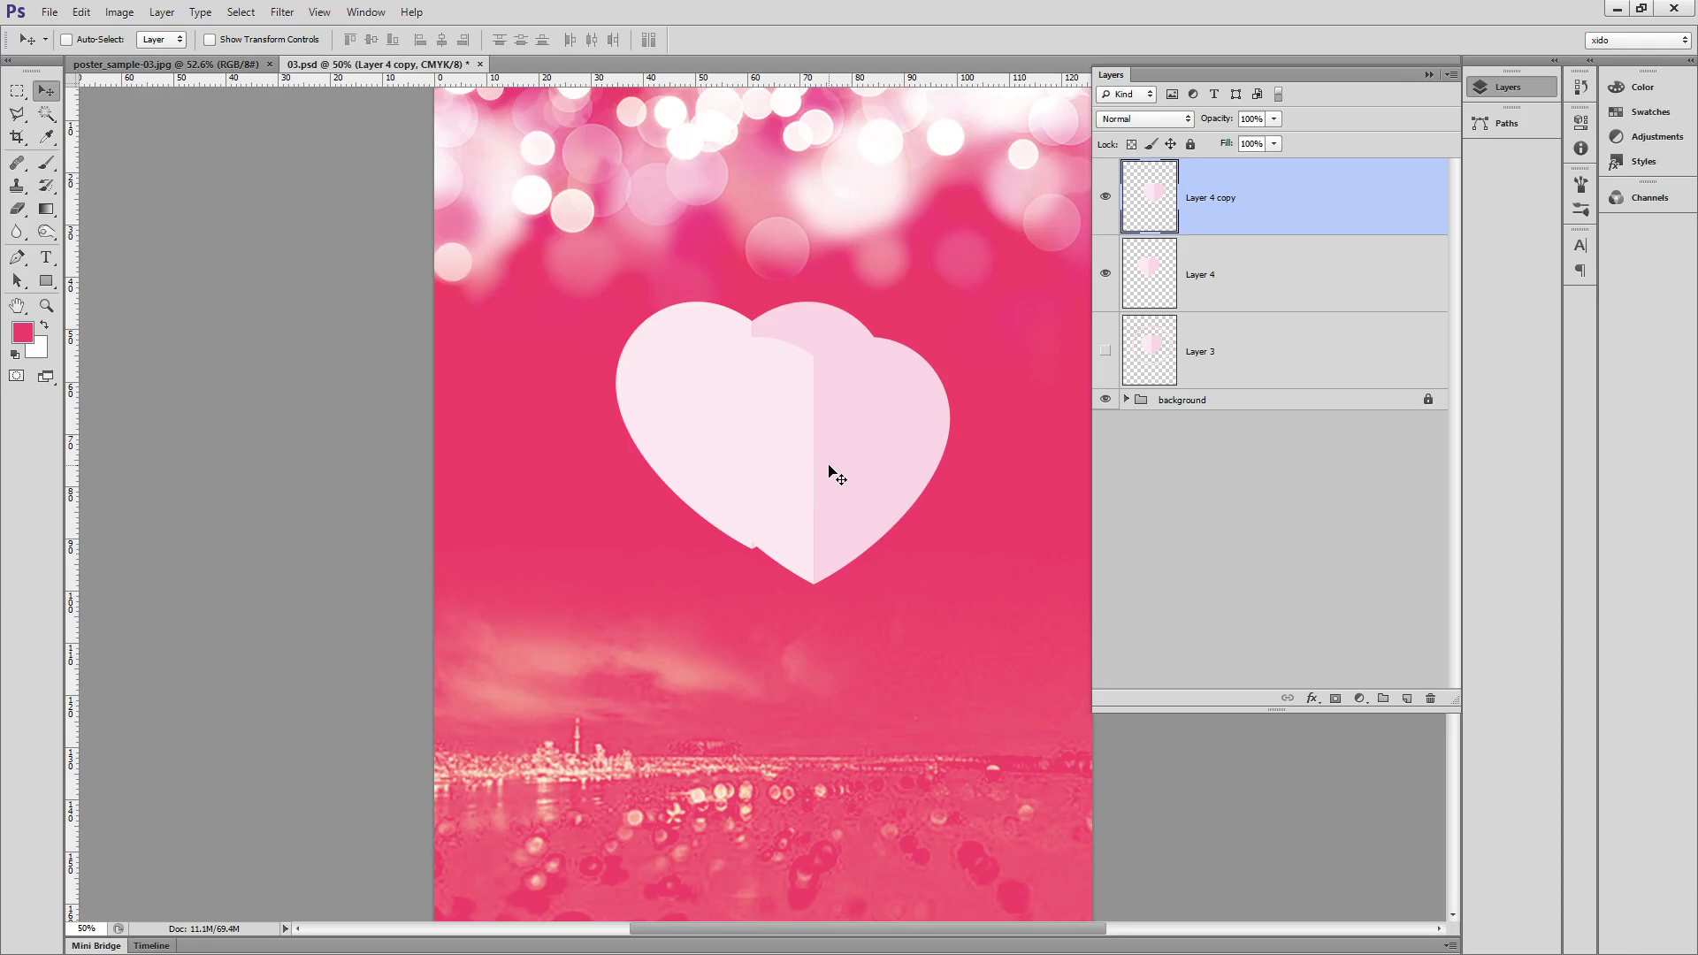
Scale the duplicate heart to about 88%, rotate it about 19° clockwise, and place it over the first heart's lower right.
{"action": "key", "text": "ctrl+t"}
{"action": "left_click_drag", "start_coordinate": [679, 339], "coordinate": [711, 368]}
{"action": "left_click_drag", "start_coordinate": [978, 585], "coordinate": [939, 638]}
{"action": "left_click_drag", "start_coordinate": [892, 533], "coordinate": [895, 562]}
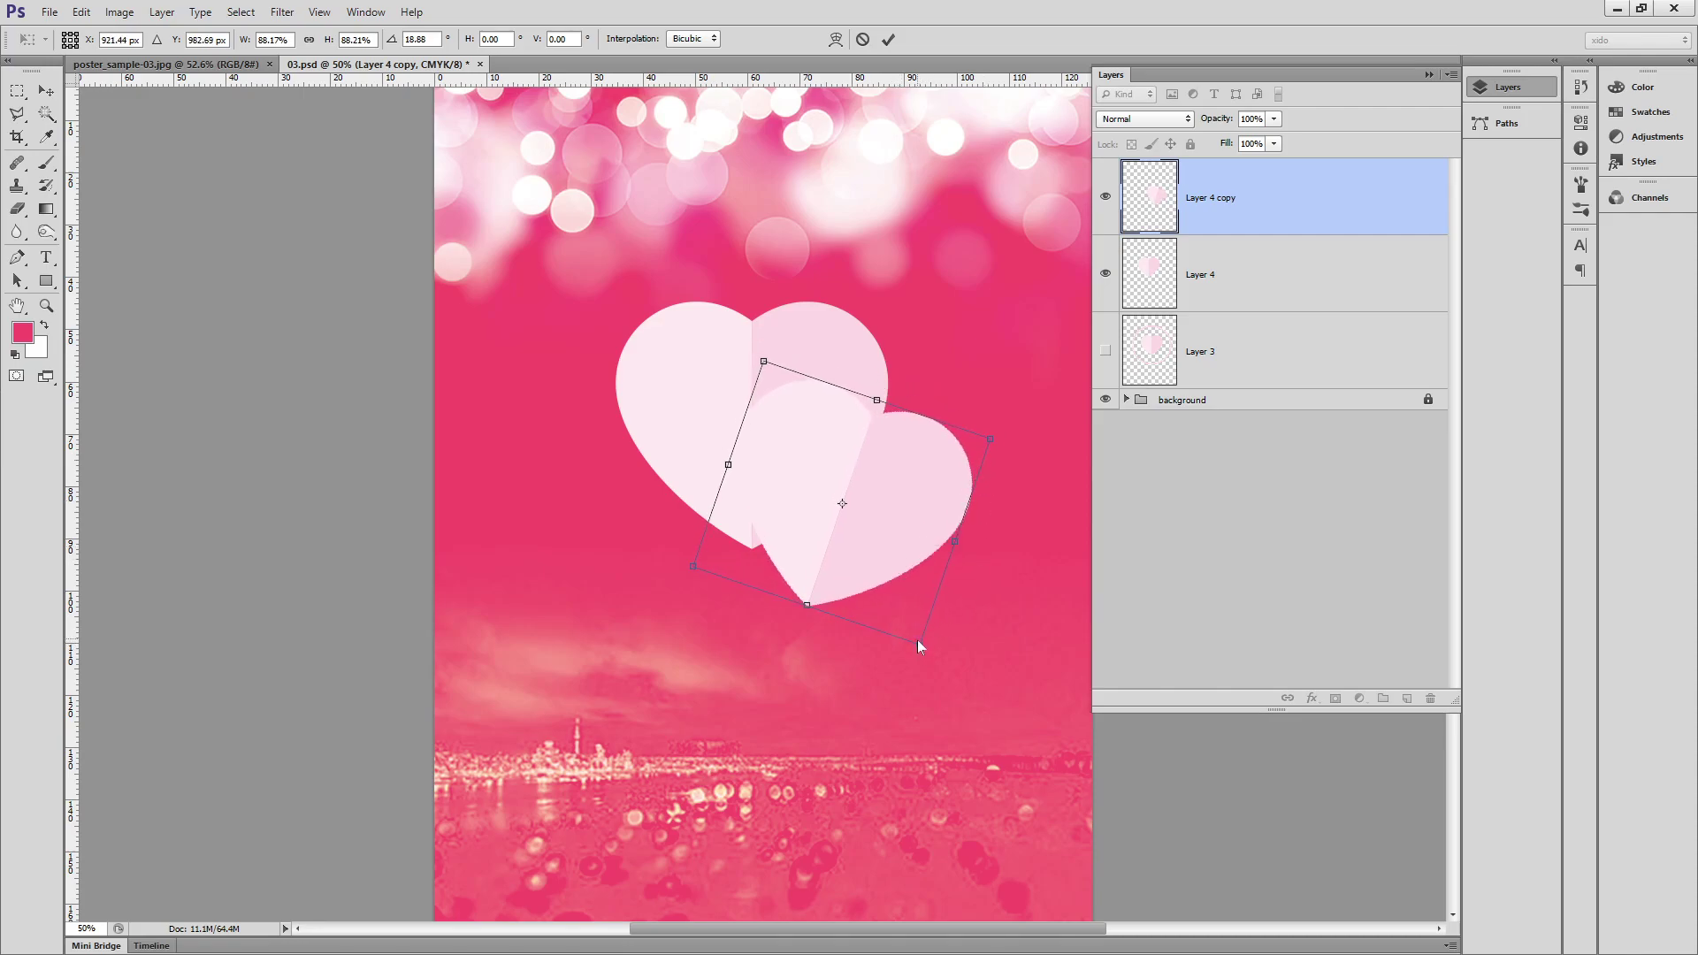
{"action": "key", "text": "alt+space"}
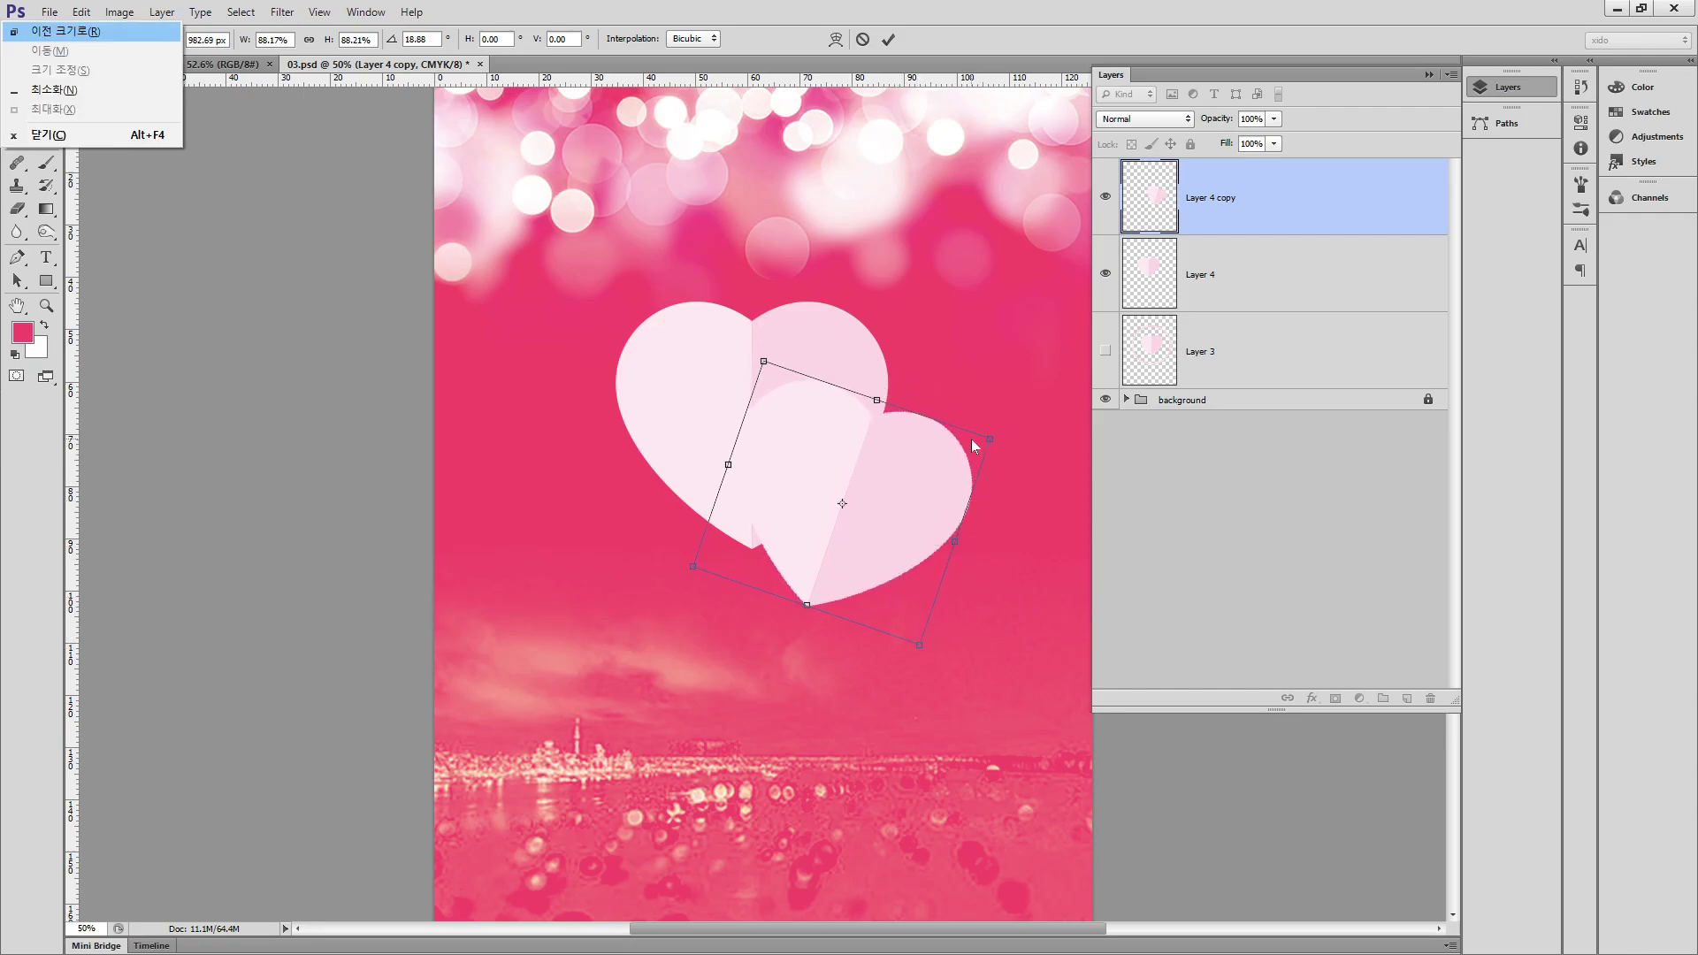
{"action": "key", "text": "Escape"}
{"action": "key", "text": "Return"}
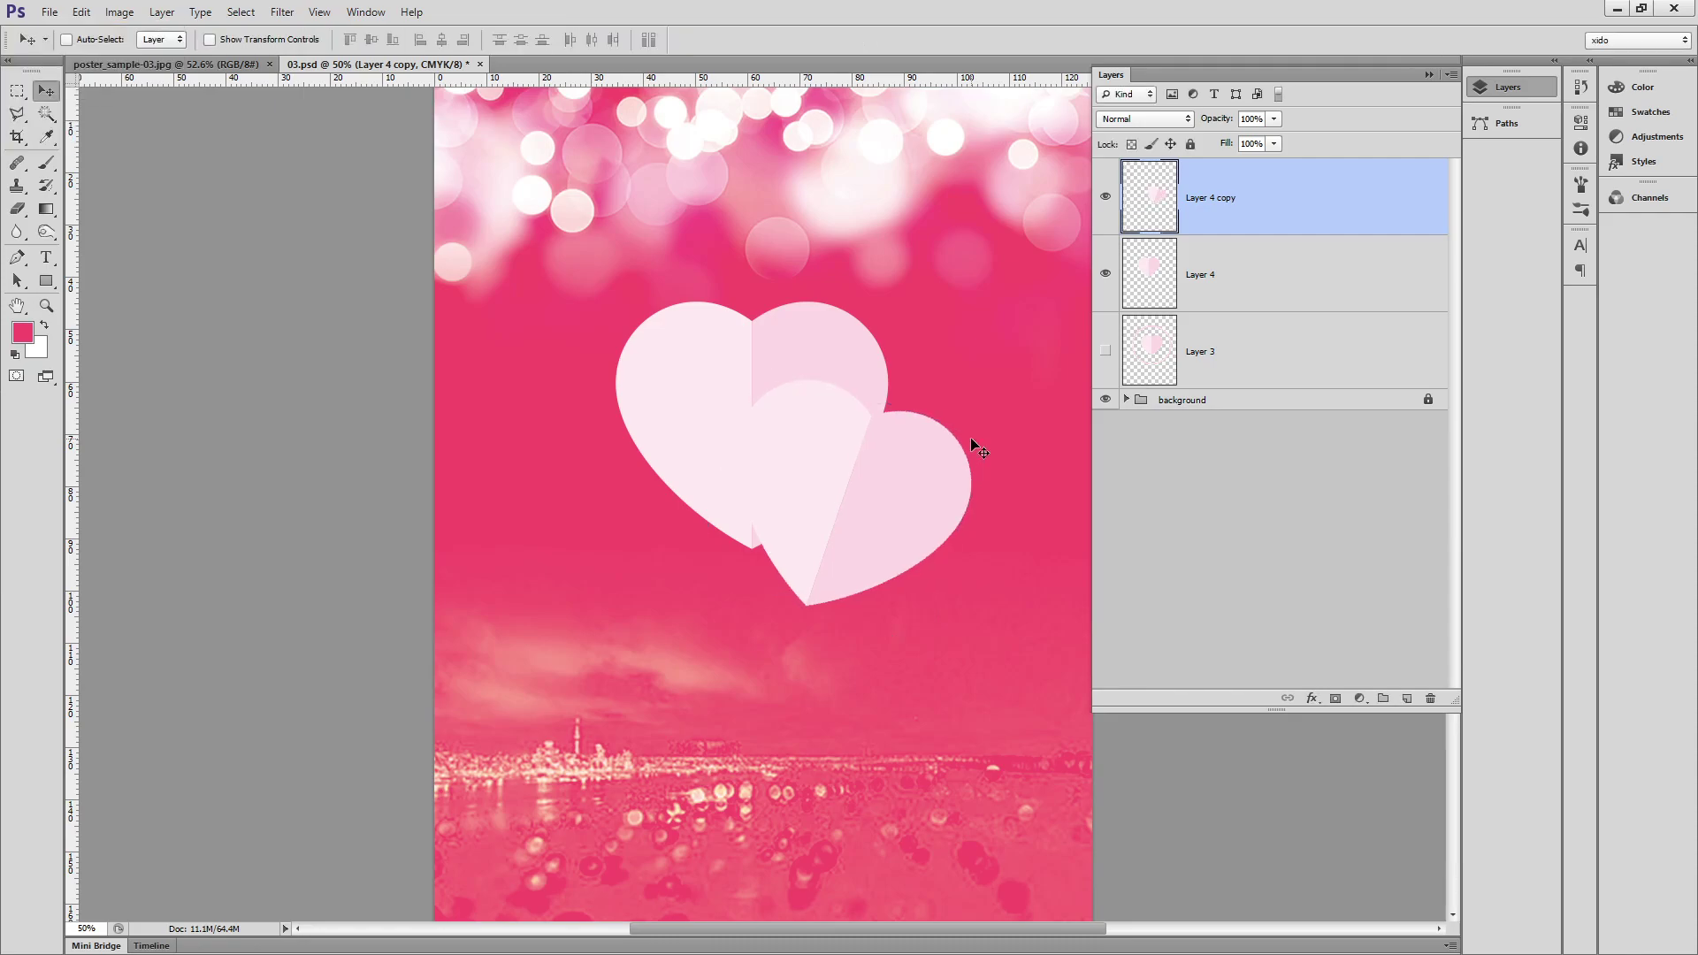
{"action": "left_click_drag", "start_coordinate": [935, 487], "coordinate": [952, 477]}
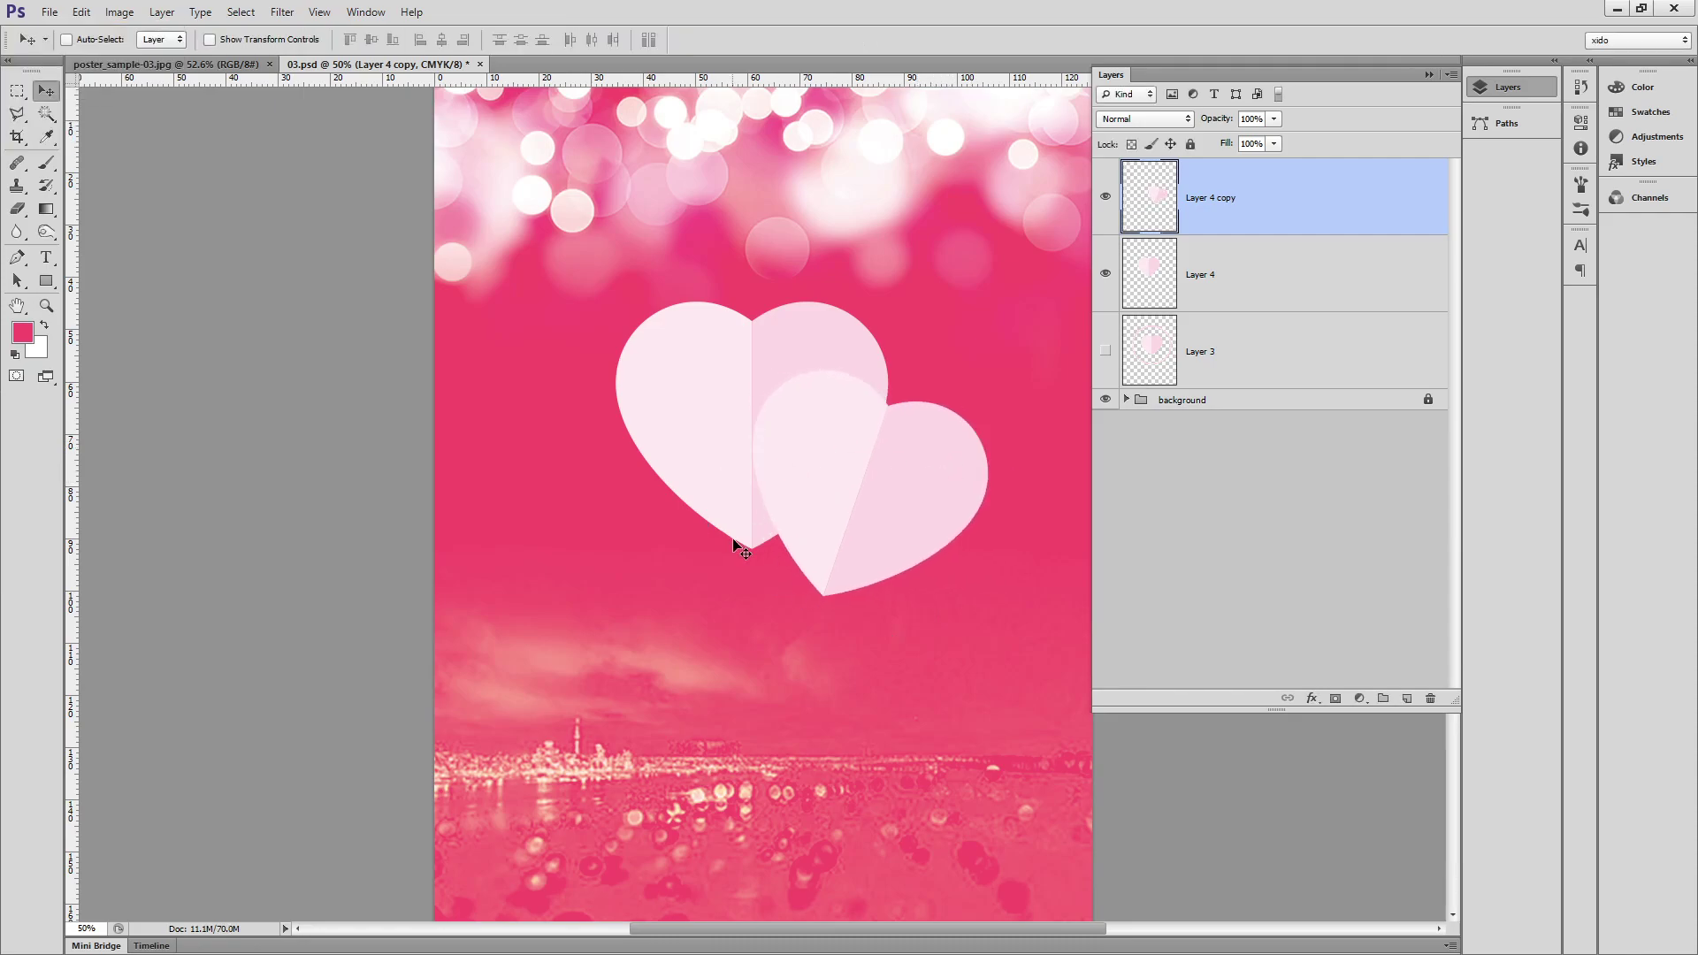
Duplicate the tilted heart, scale it down, rotate it counterclockwise, and place it at the lower centre of the other hearts.
{"action": "key", "text": "ctrl+j"}
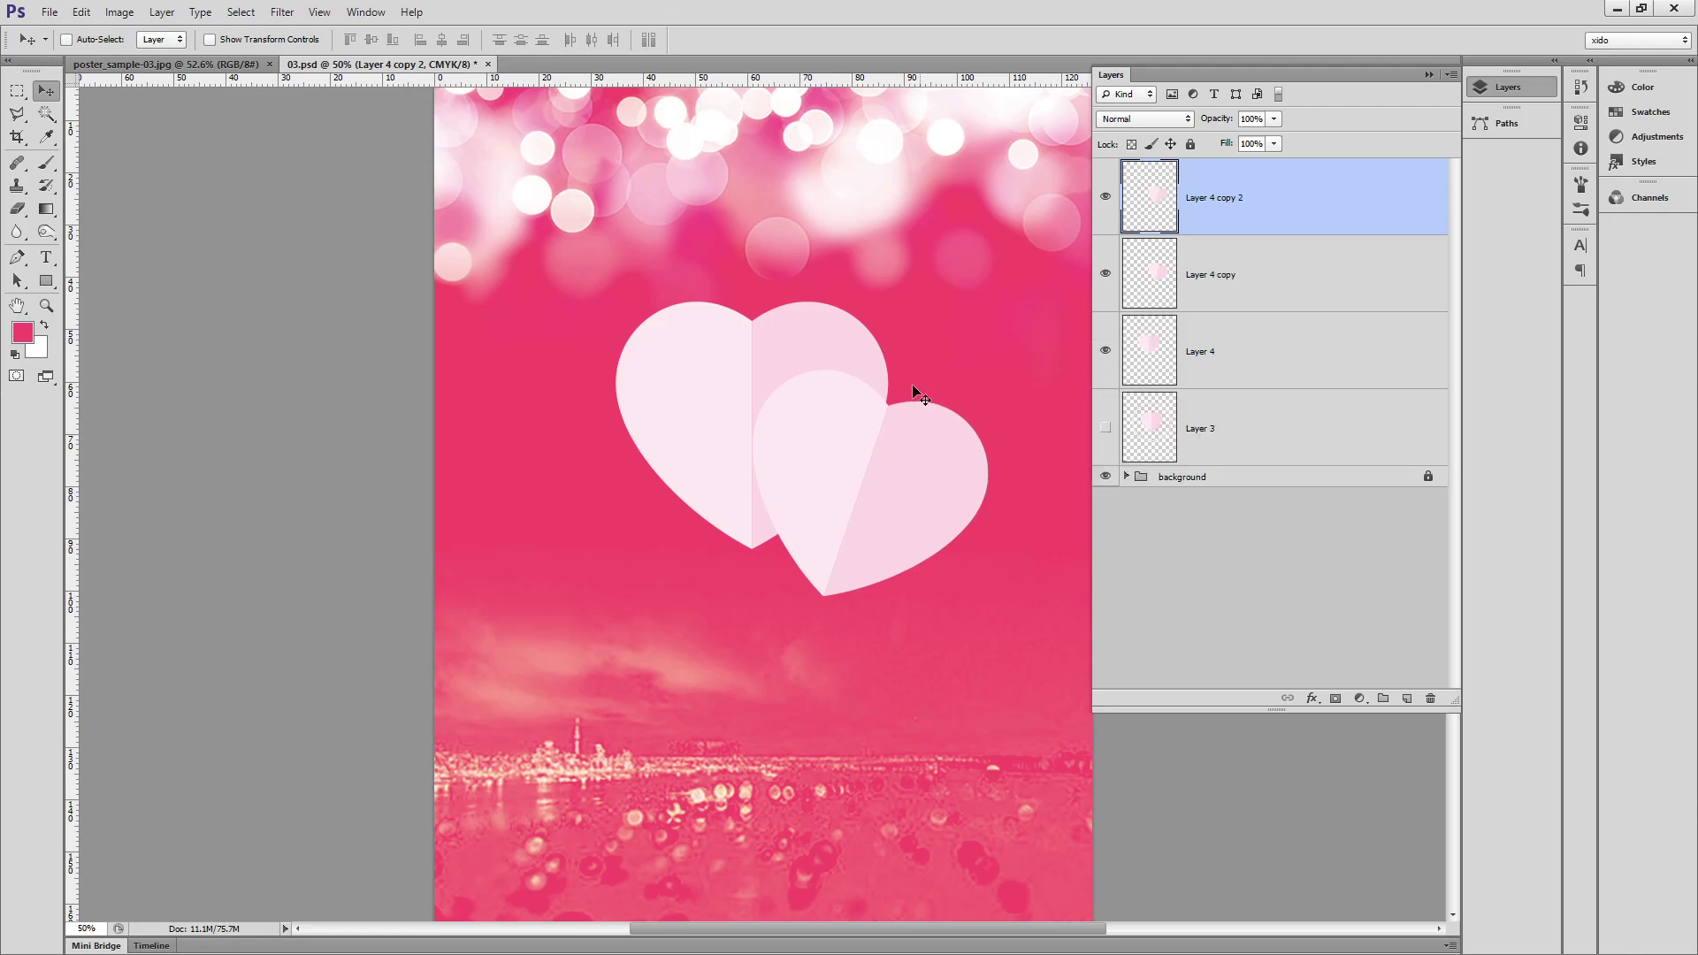
{"action": "key", "text": "ctrl+t"}
{"action": "left_click_drag", "start_coordinate": [988, 370], "coordinate": [916, 426]}
{"action": "left_click_drag", "start_coordinate": [939, 623], "coordinate": [1004, 533]}
{"action": "left_click_drag", "start_coordinate": [866, 506], "coordinate": [787, 506]}
{"action": "key", "text": "Return"}
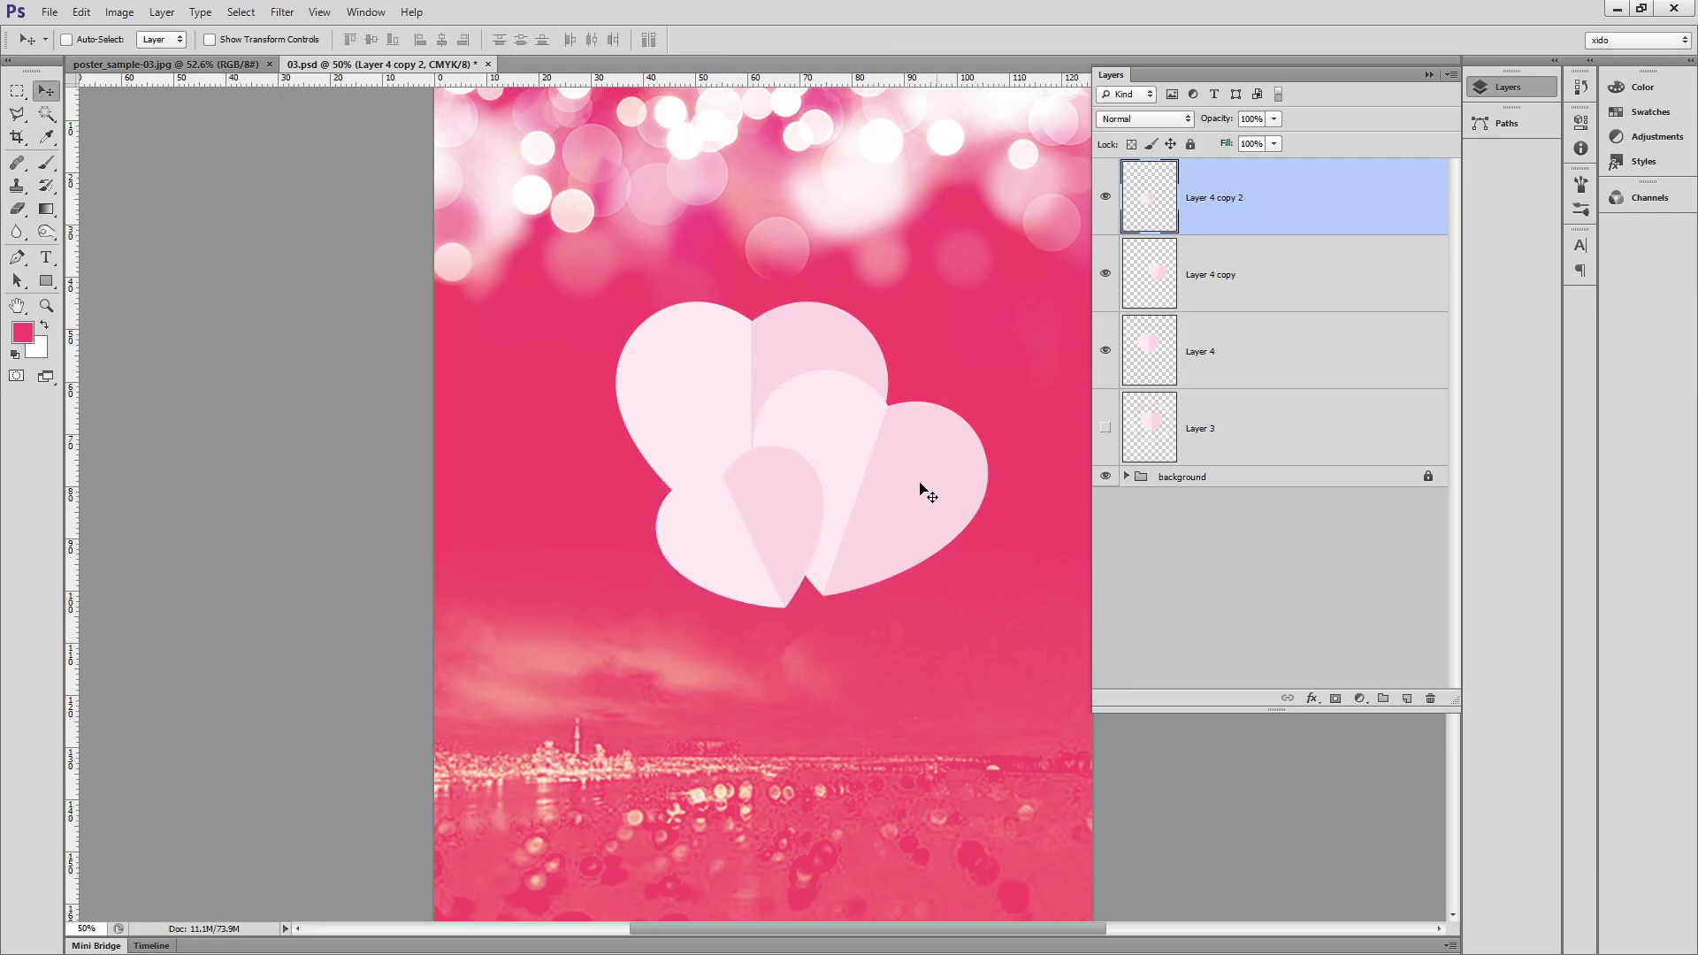
Check the hearts against the ring by briefly showing Layer 3, and duplicate that hidden layer.
{"action": "left_click", "coordinate": [1107, 431]}
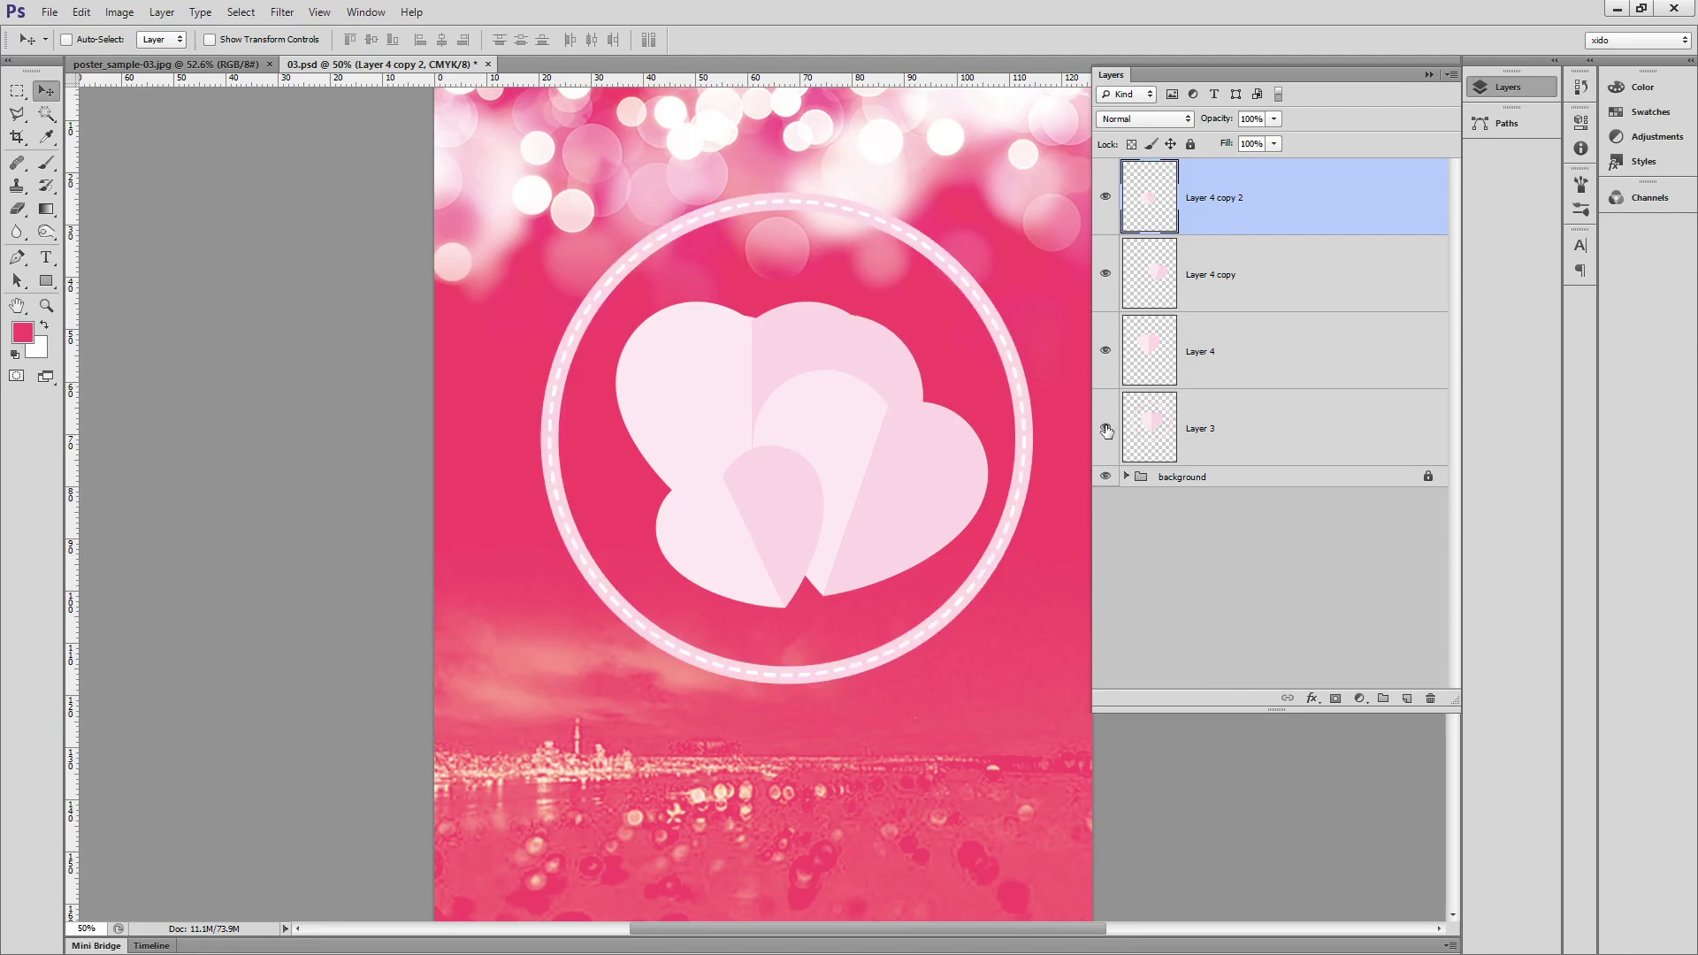
{"action": "left_click", "coordinate": [1107, 430]}
{"action": "left_click", "coordinate": [1201, 438]}
{"action": "key", "text": "ctrl+j"}
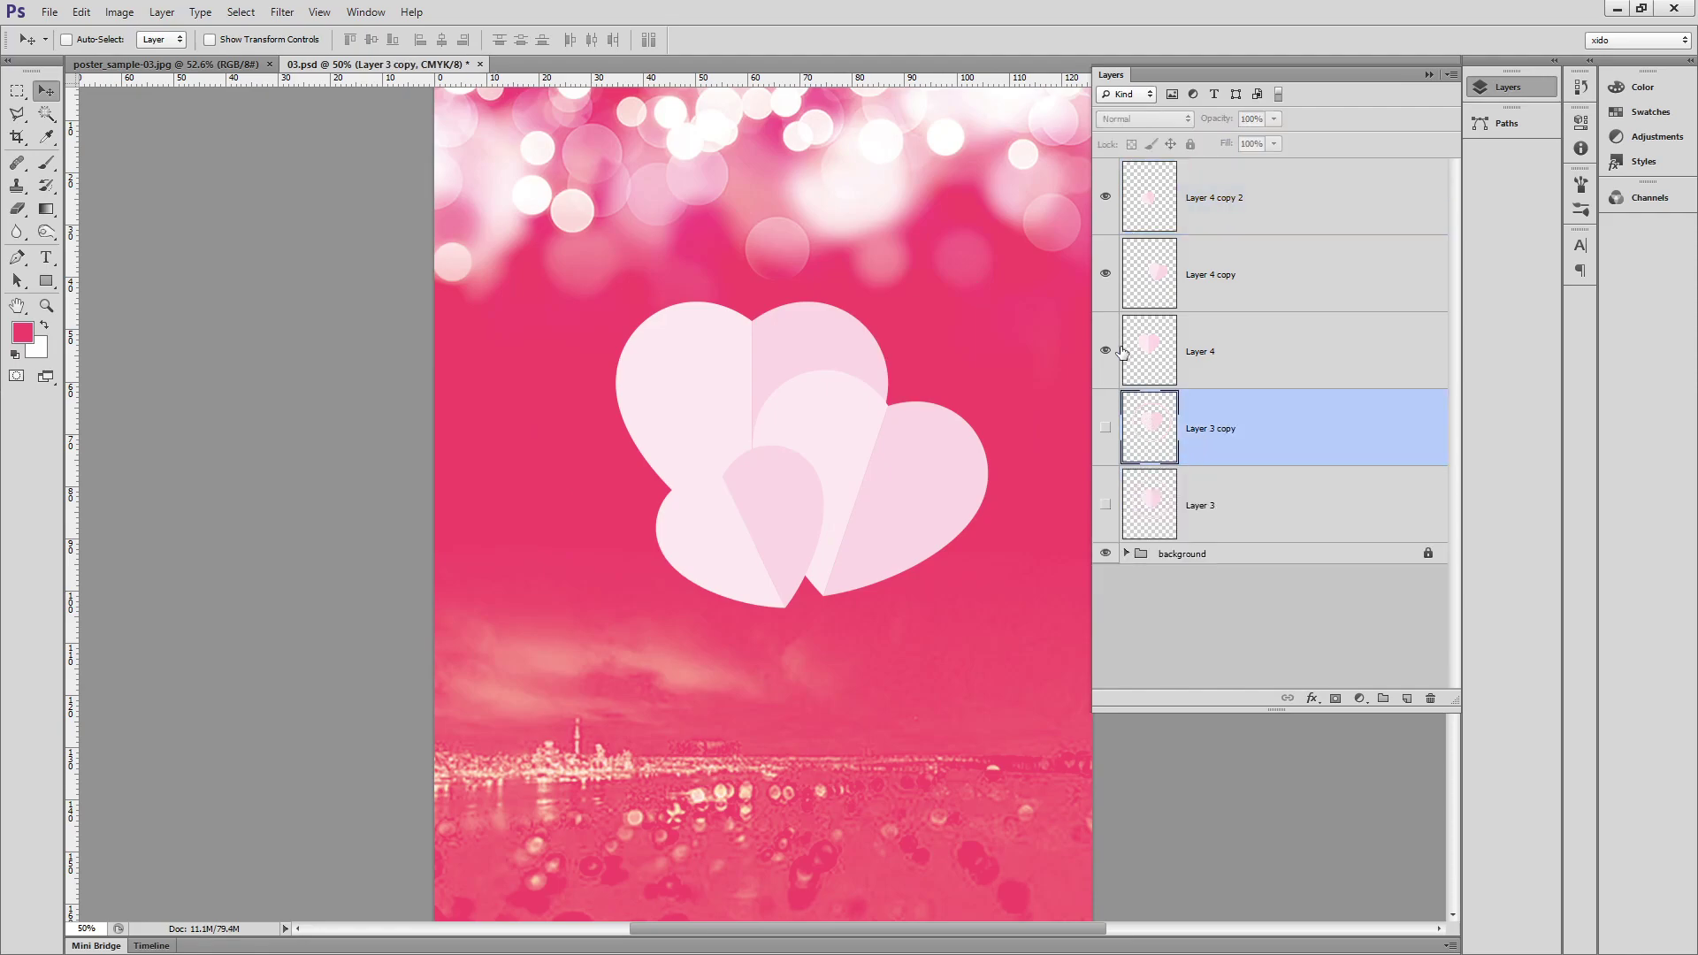
Group the three separate heart layers and hide the group.
{"action": "left_click", "coordinate": [1205, 346]}
{"action": "left_click", "coordinate": [1207, 197], "text": "shift"}
{"action": "key", "text": "ctrl+g"}
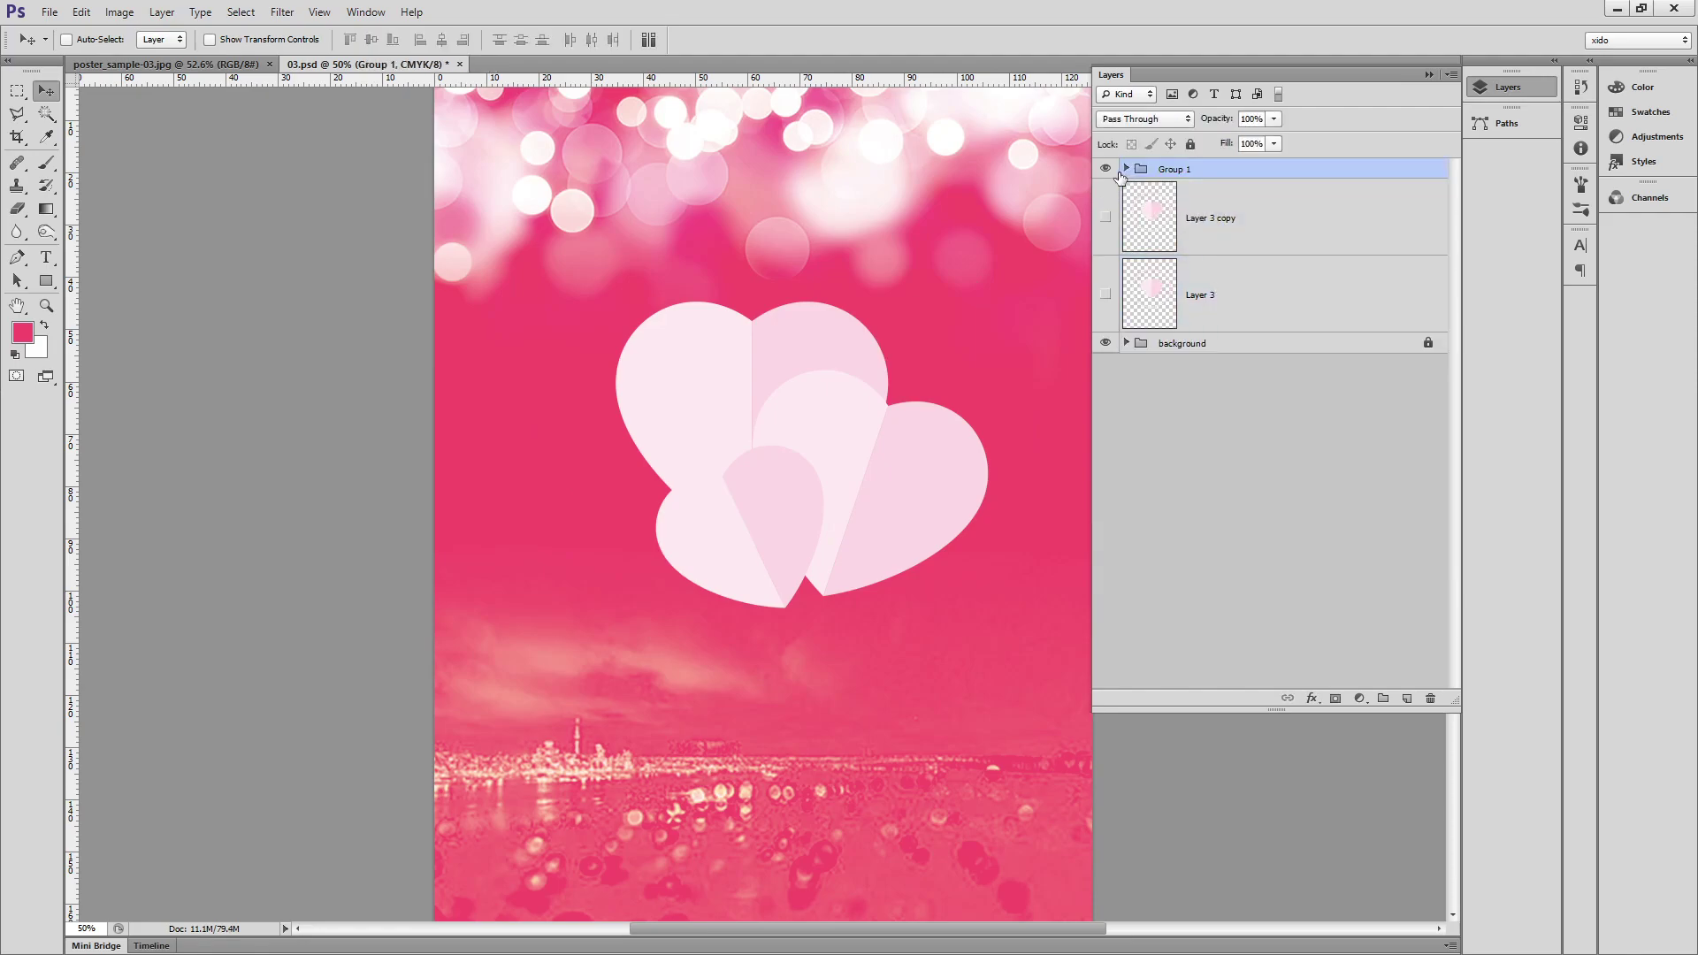
{"action": "left_click", "coordinate": [1105, 168]}
Show Layer 3 copy, lasso only its heart, and cut the heart onto a new layer.
{"action": "left_click", "coordinate": [1218, 223]}
{"action": "left_click", "coordinate": [1101, 218]}
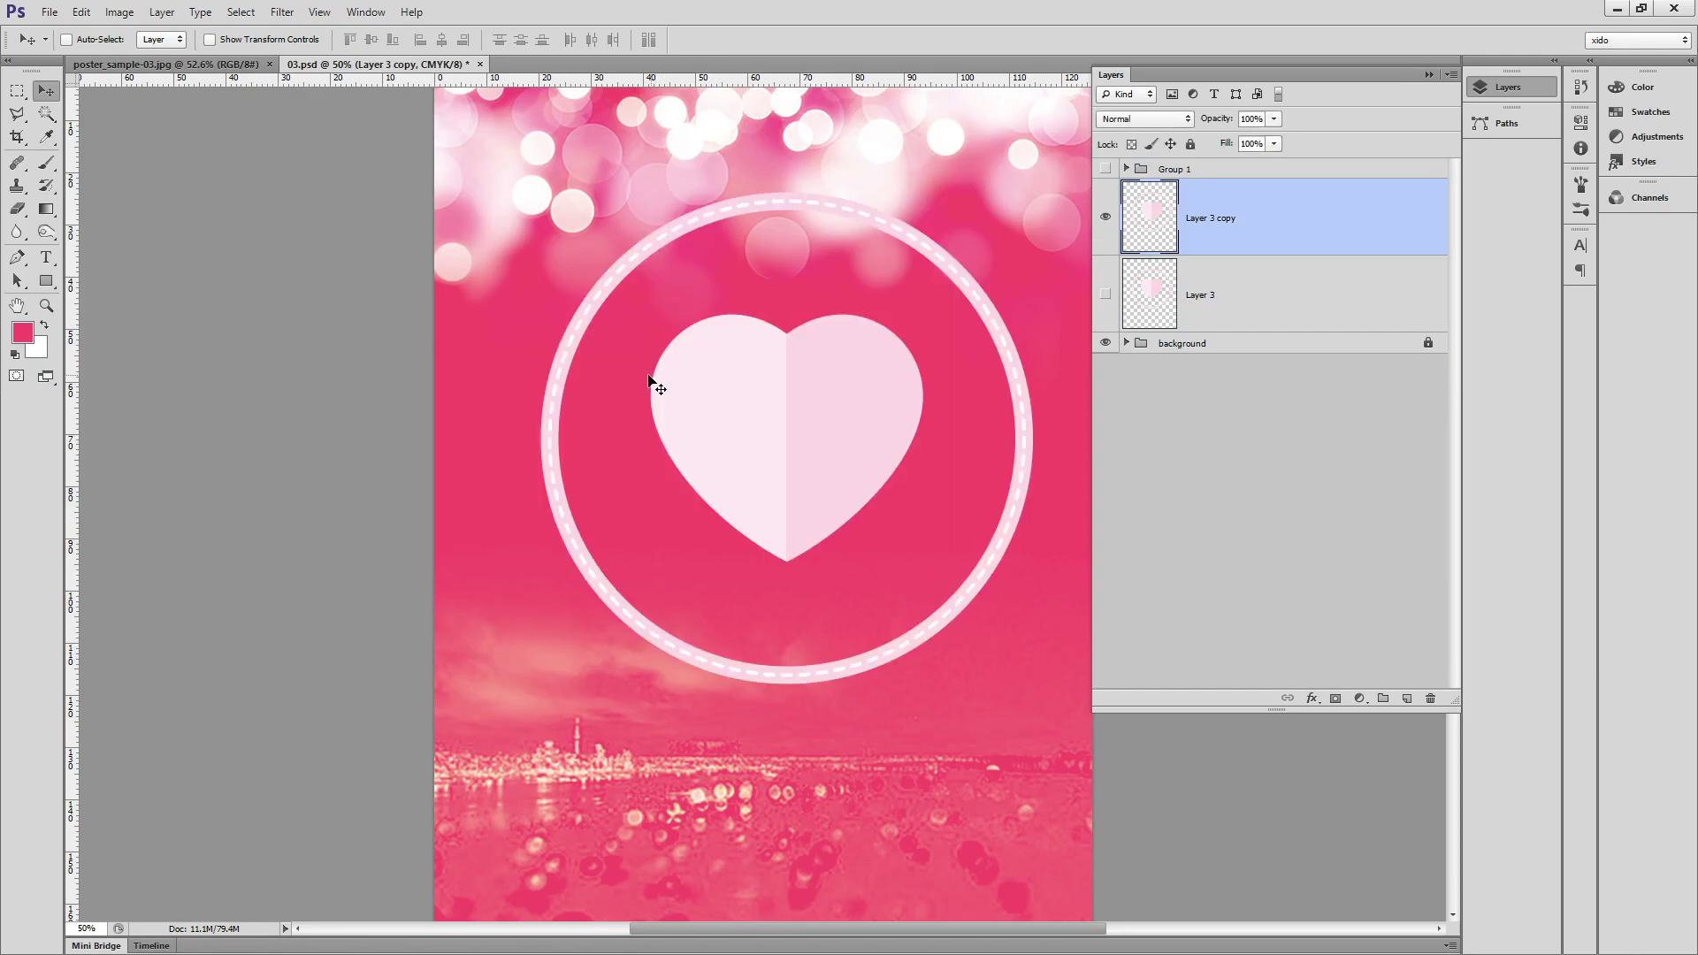
{"action": "left_click", "coordinate": [19, 114]}
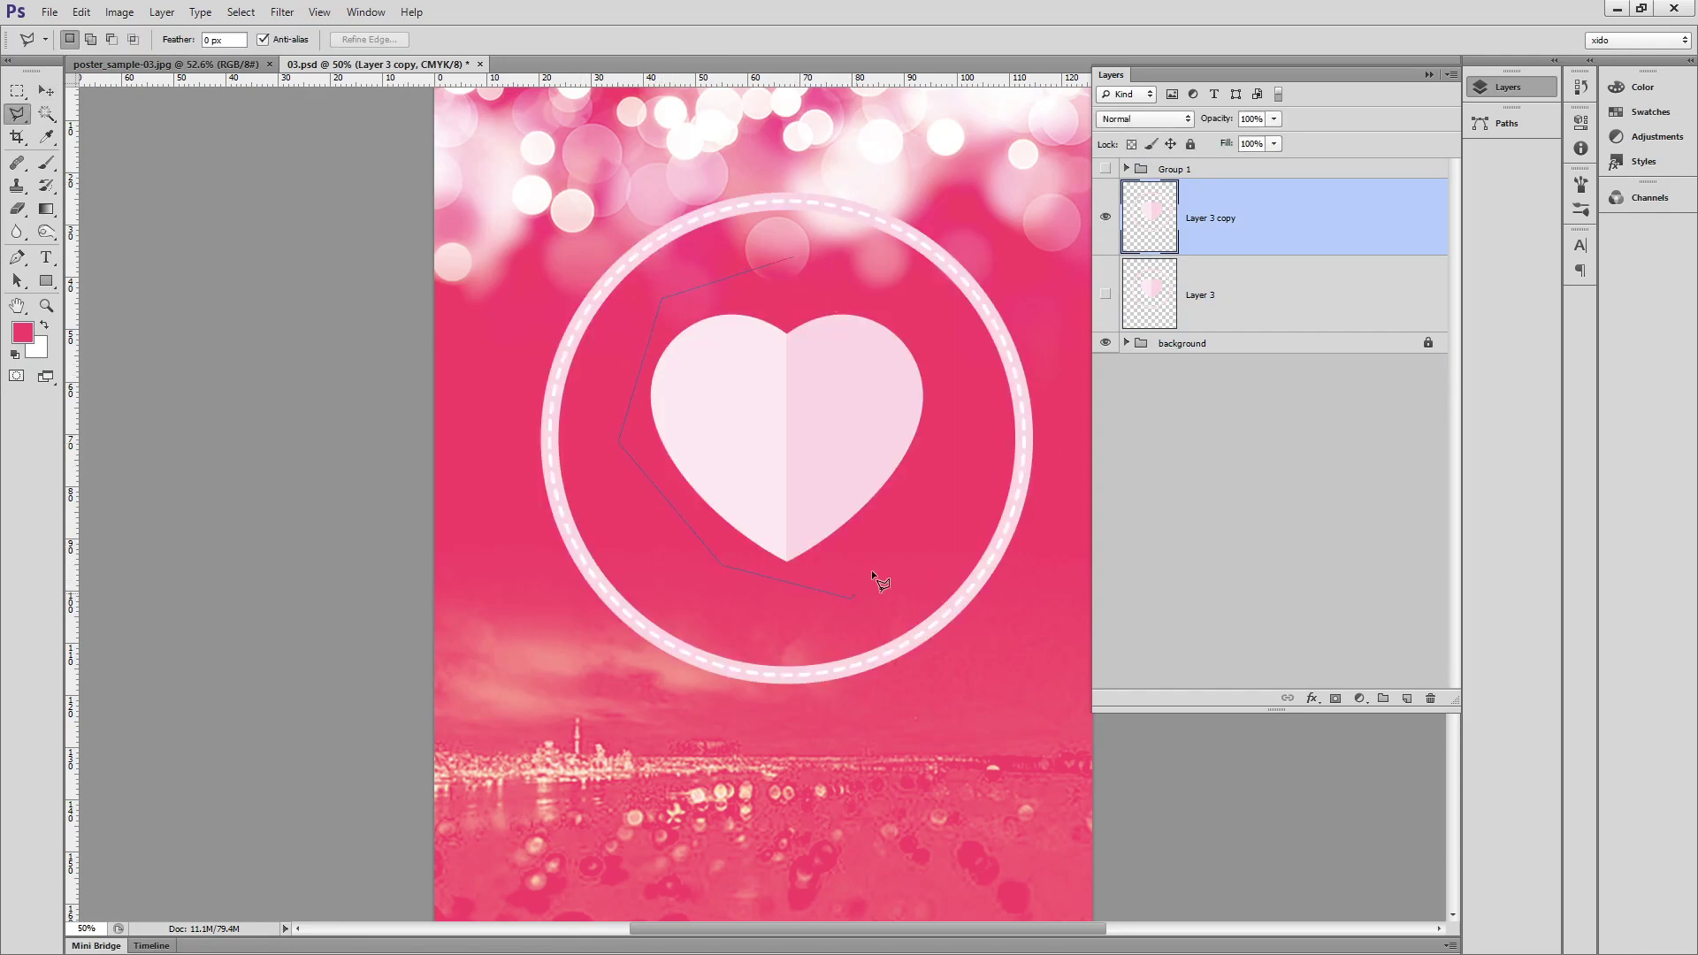
{"action": "left_click", "coordinate": [829, 255]}
{"action": "left_click", "coordinate": [790, 258]}
{"action": "key", "text": "shift"}
{"action": "key", "text": "ctrl+shift+j"}
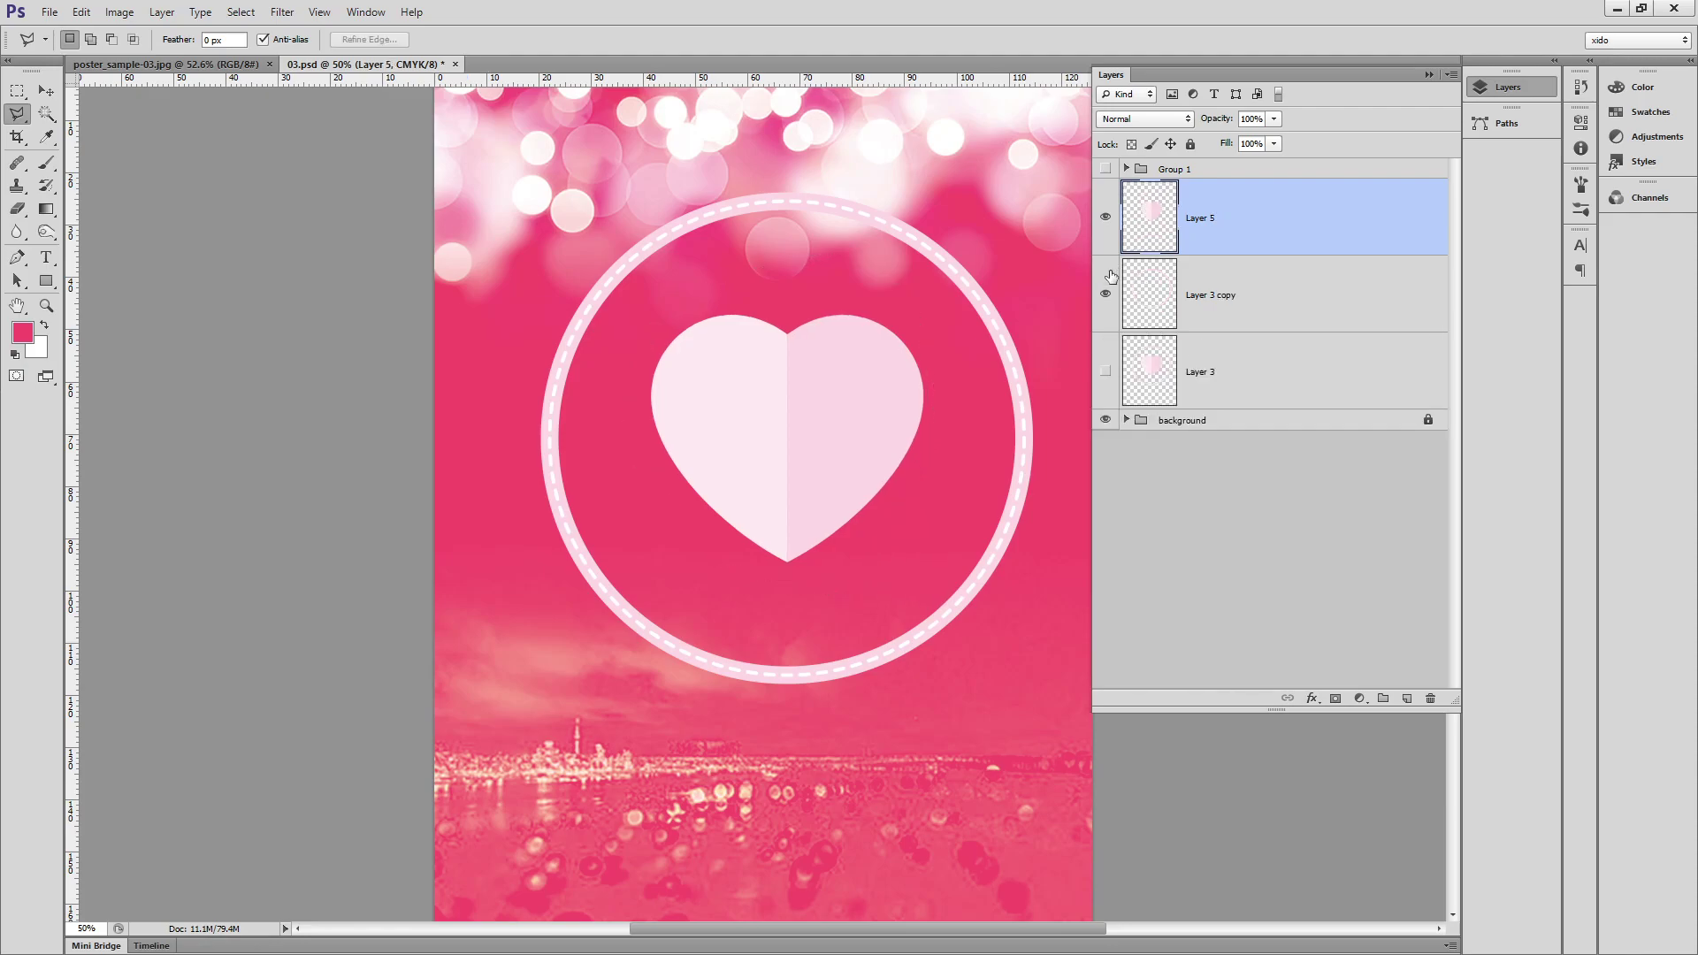
Toggle the cut heart layer's visibility to check its separation from the ring.
{"action": "left_click", "coordinate": [1105, 220]}
{"action": "left_click", "coordinate": [1104, 225]}
{"action": "left_click", "coordinate": [1104, 225]}
{"action": "left_click", "coordinate": [1104, 225]}
{"action": "left_click", "coordinate": [1104, 224]}
{"action": "left_click", "coordinate": [1104, 225]}
Move the cut heart onto the ring's upper right edge, scale it to about 60%, and rotate it about 23° clockwise.
{"action": "key", "text": "v"}
{"action": "mouse_move", "coordinate": [838, 459]}
{"action": "left_mouse_down"}
{"action": "mouse_move", "coordinate": [896, 311]}
{"action": "mouse_move", "coordinate": [959, 297]}
{"action": "mouse_move", "coordinate": [946, 311]}
{"action": "left_mouse_up"}
{"action": "key", "text": "ctrl+t"}
{"action": "left_click_drag", "start_coordinate": [1059, 170], "coordinate": [1007, 218]}
{"action": "left_click_drag", "start_coordinate": [1028, 373], "coordinate": [1013, 389]}
{"action": "left_click_drag", "start_coordinate": [984, 301], "coordinate": [984, 282]}
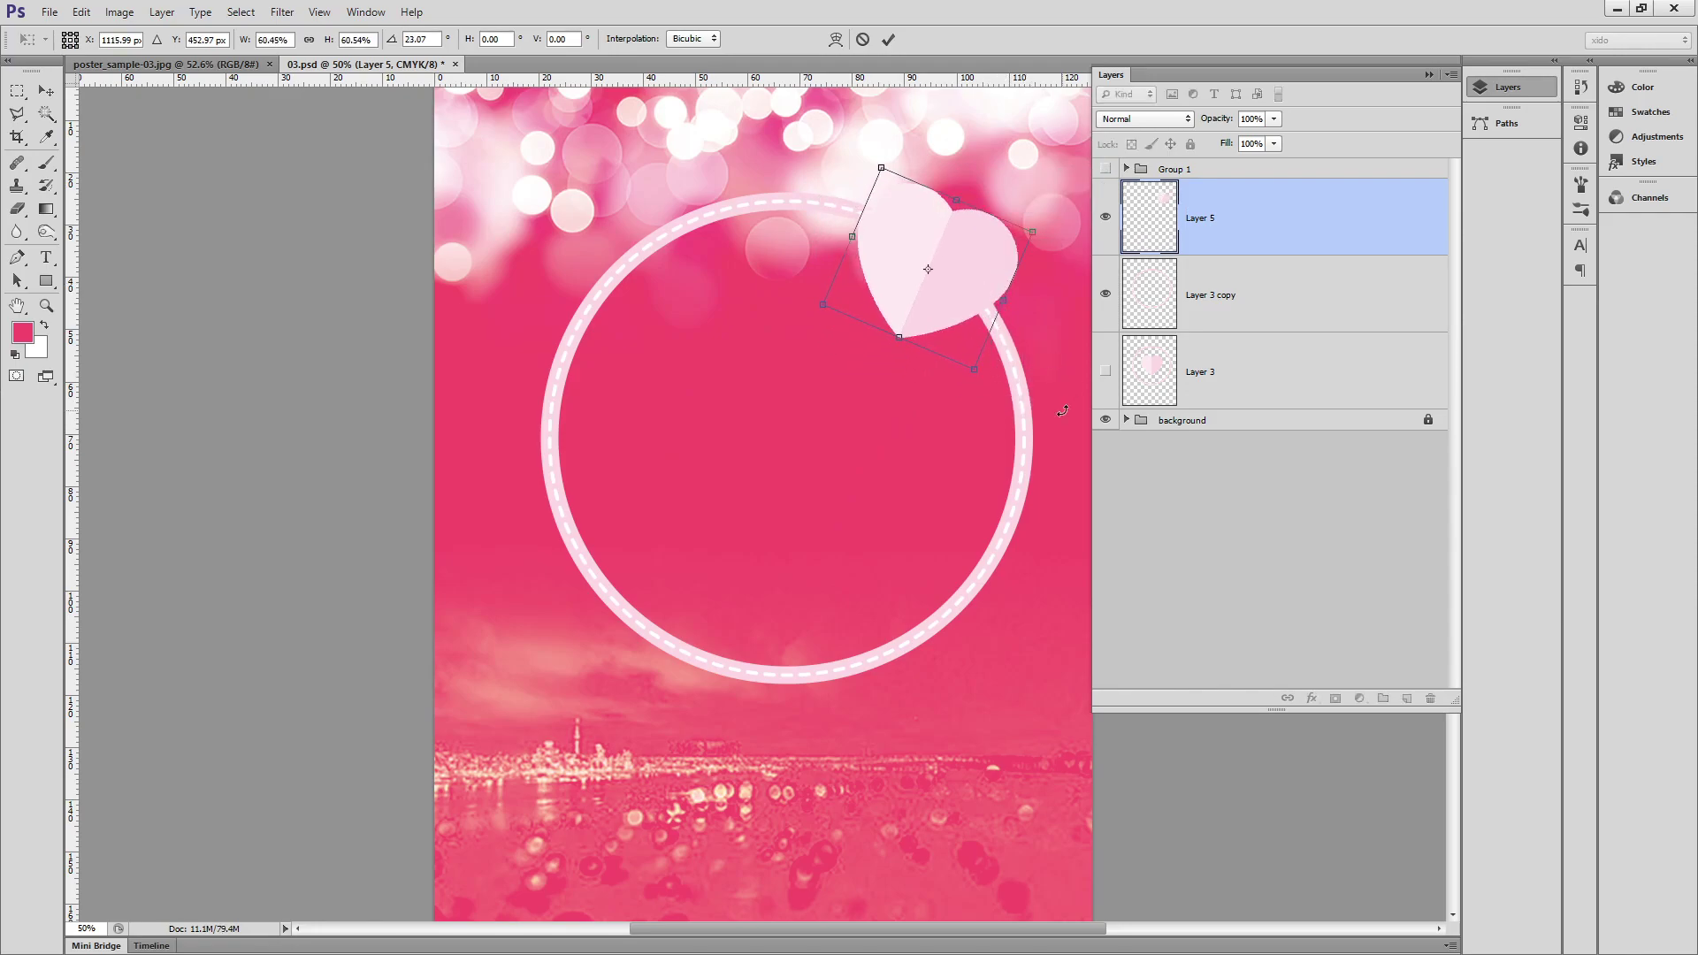
{"action": "key", "text": "Return"}
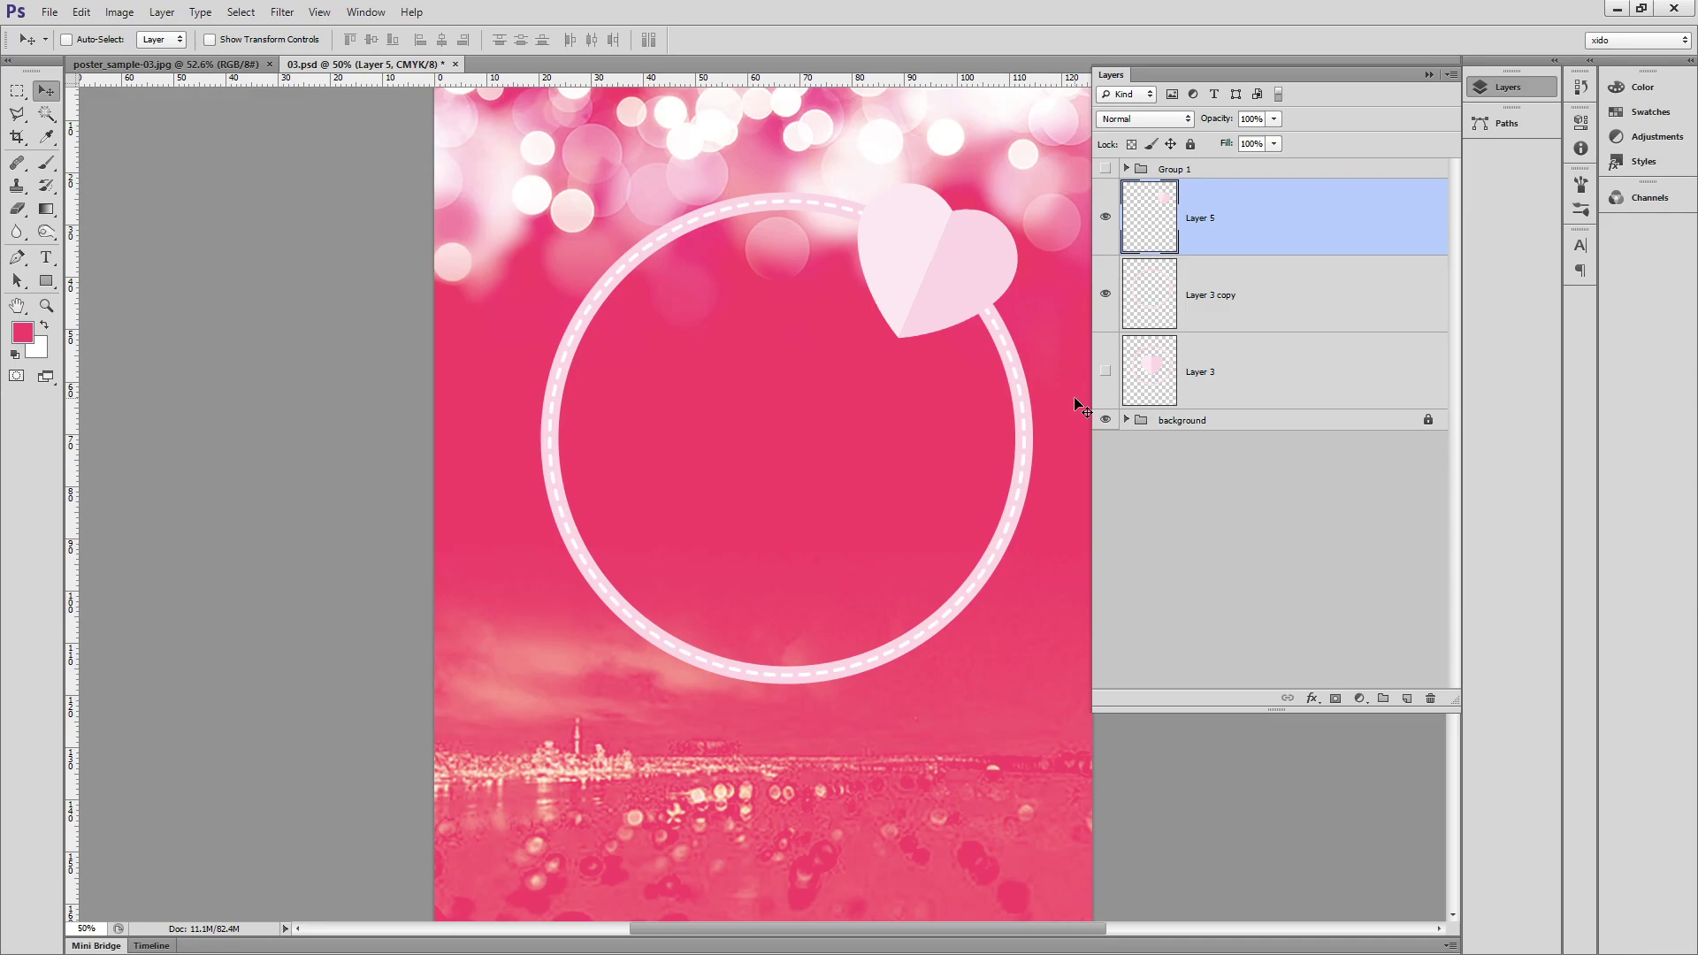
{"action": "left_click", "coordinate": [1654, 136]}
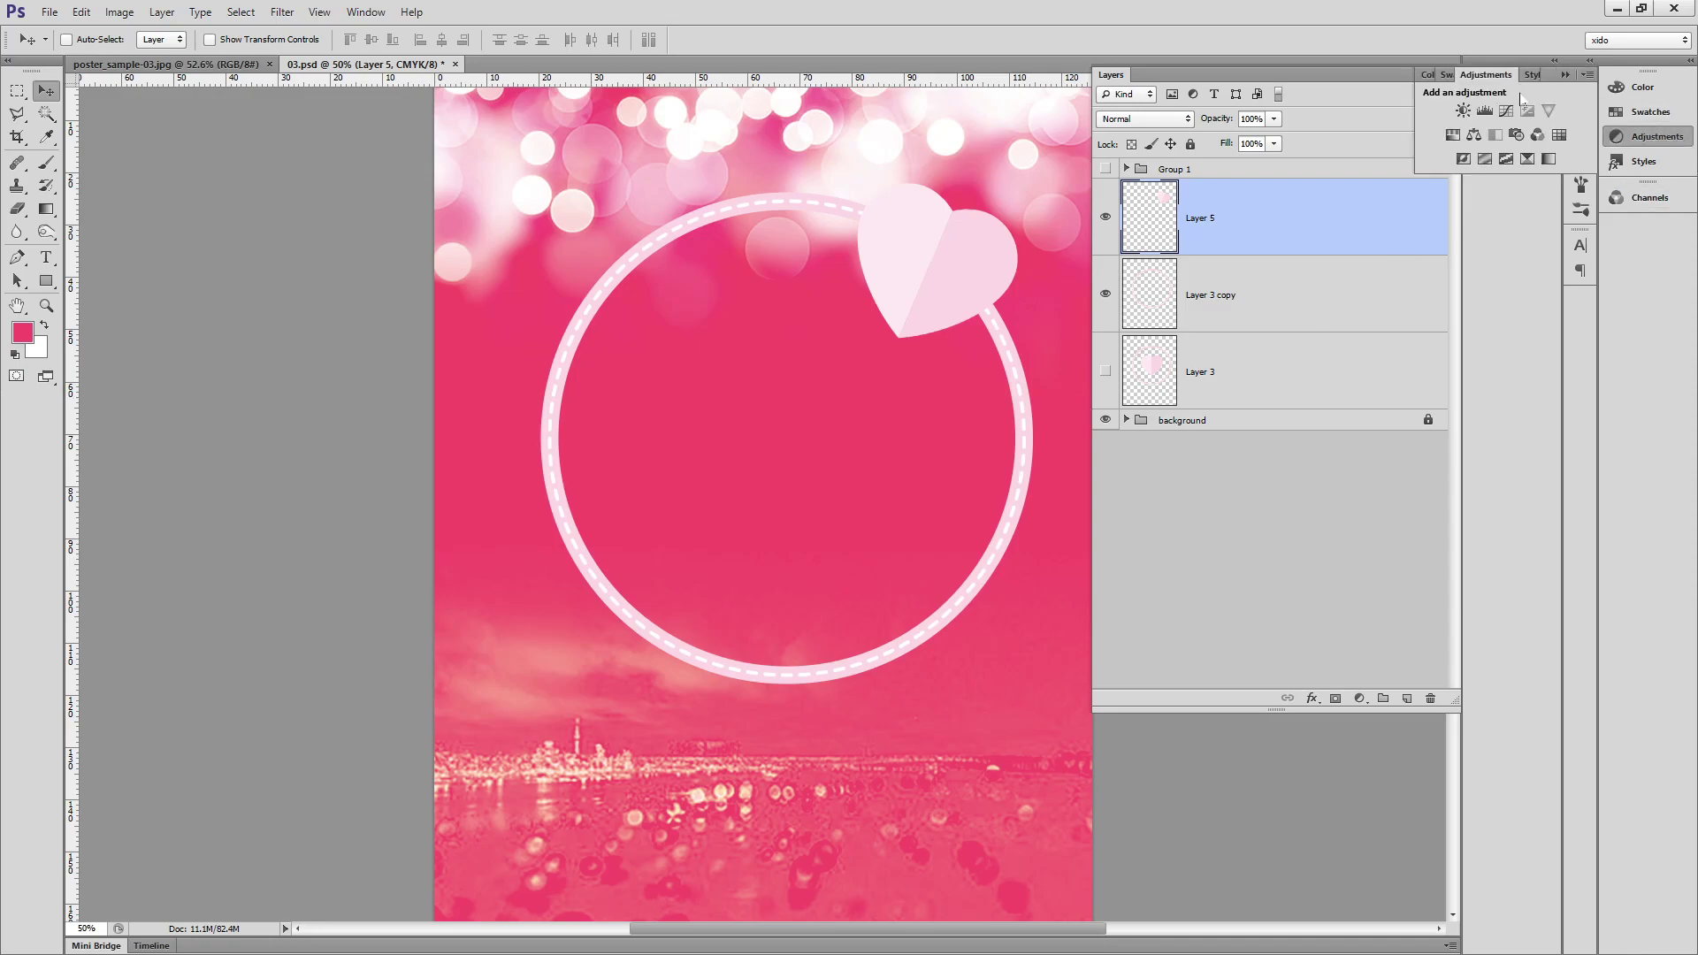
{"action": "left_click", "coordinate": [1624, 137]}
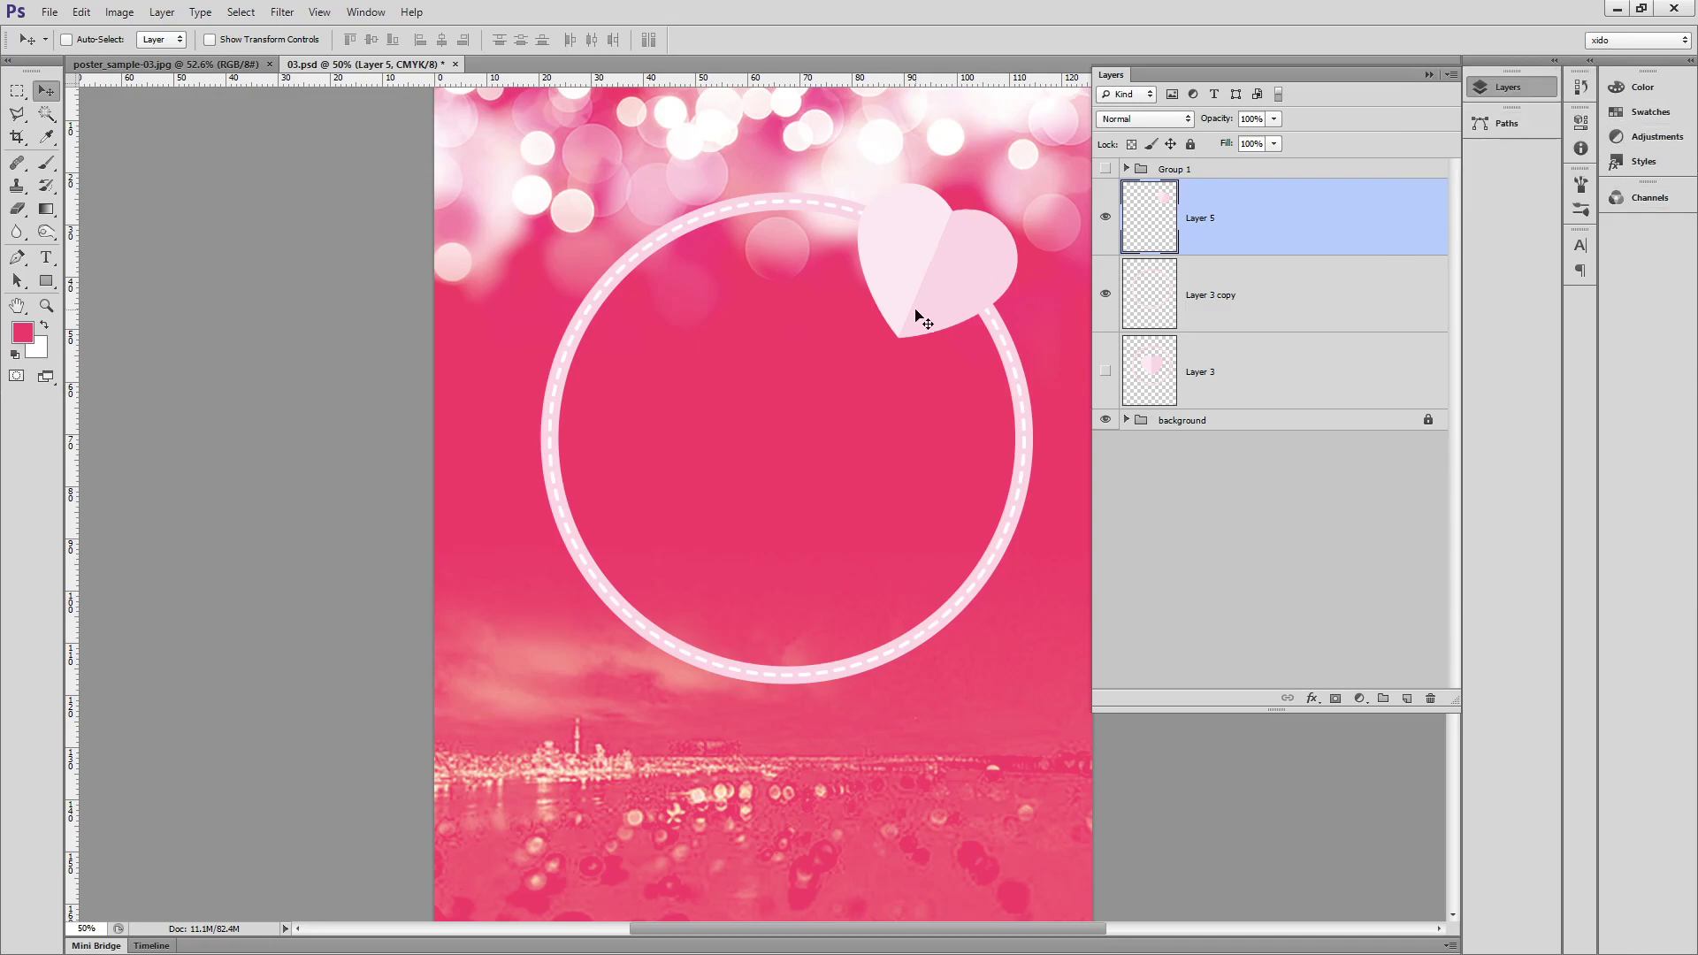
{"action": "left_click", "coordinate": [119, 12]}
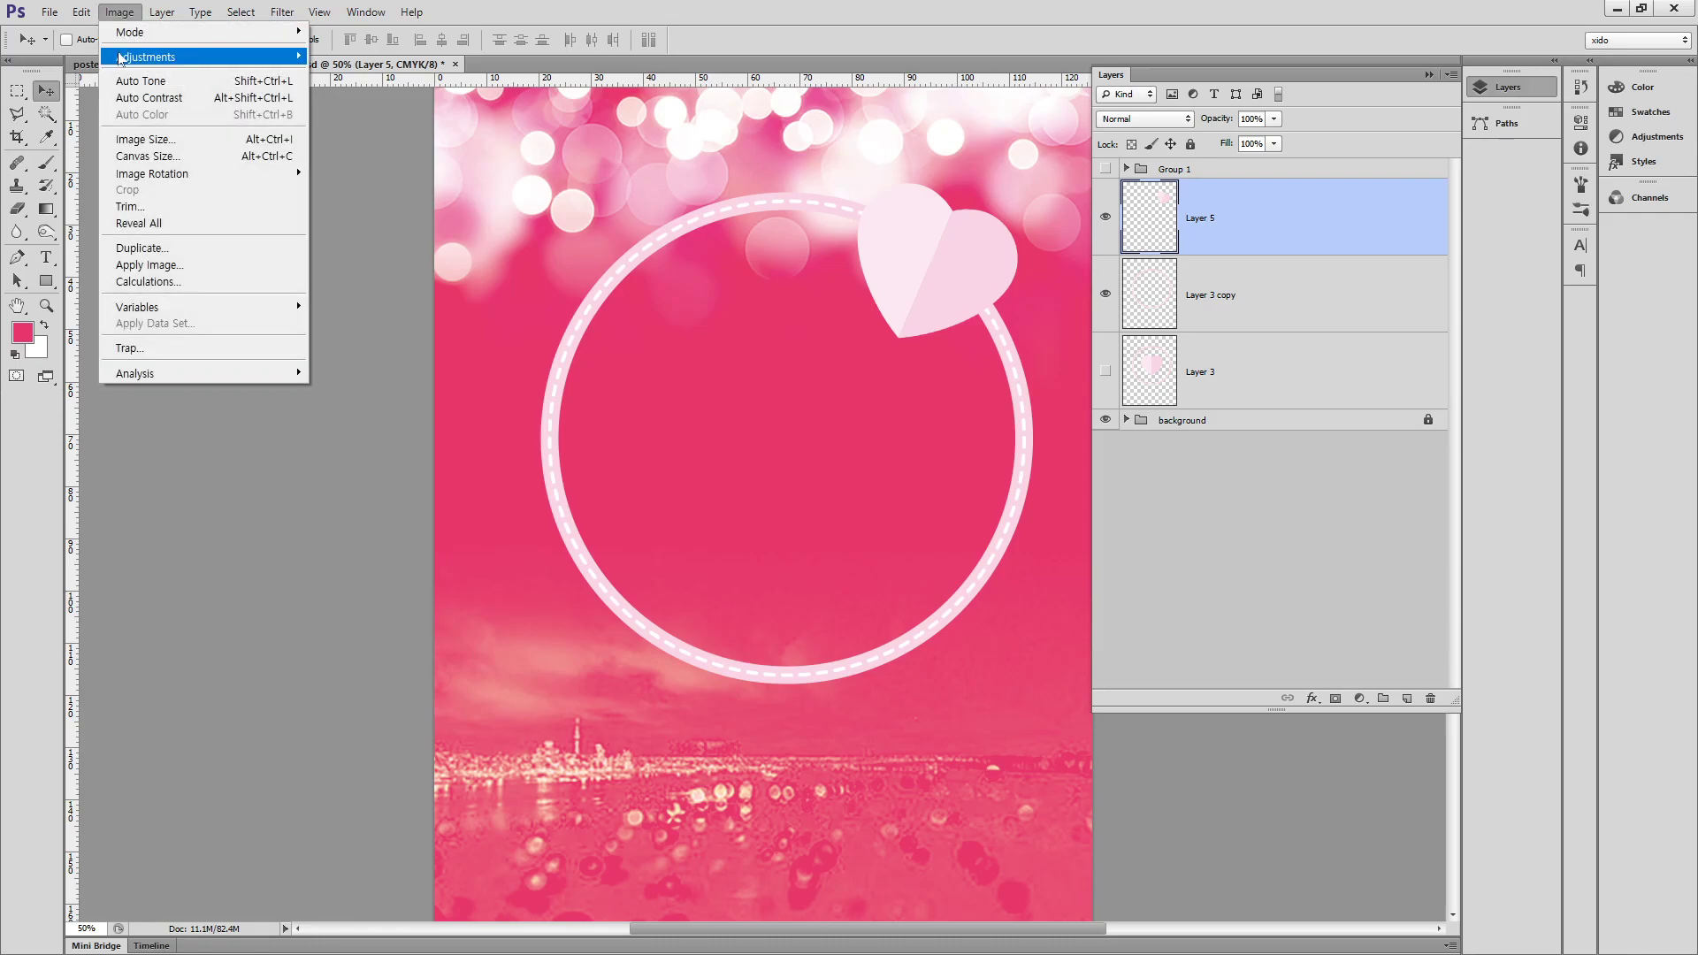
{"action": "mouse_move", "coordinate": [146, 56]}
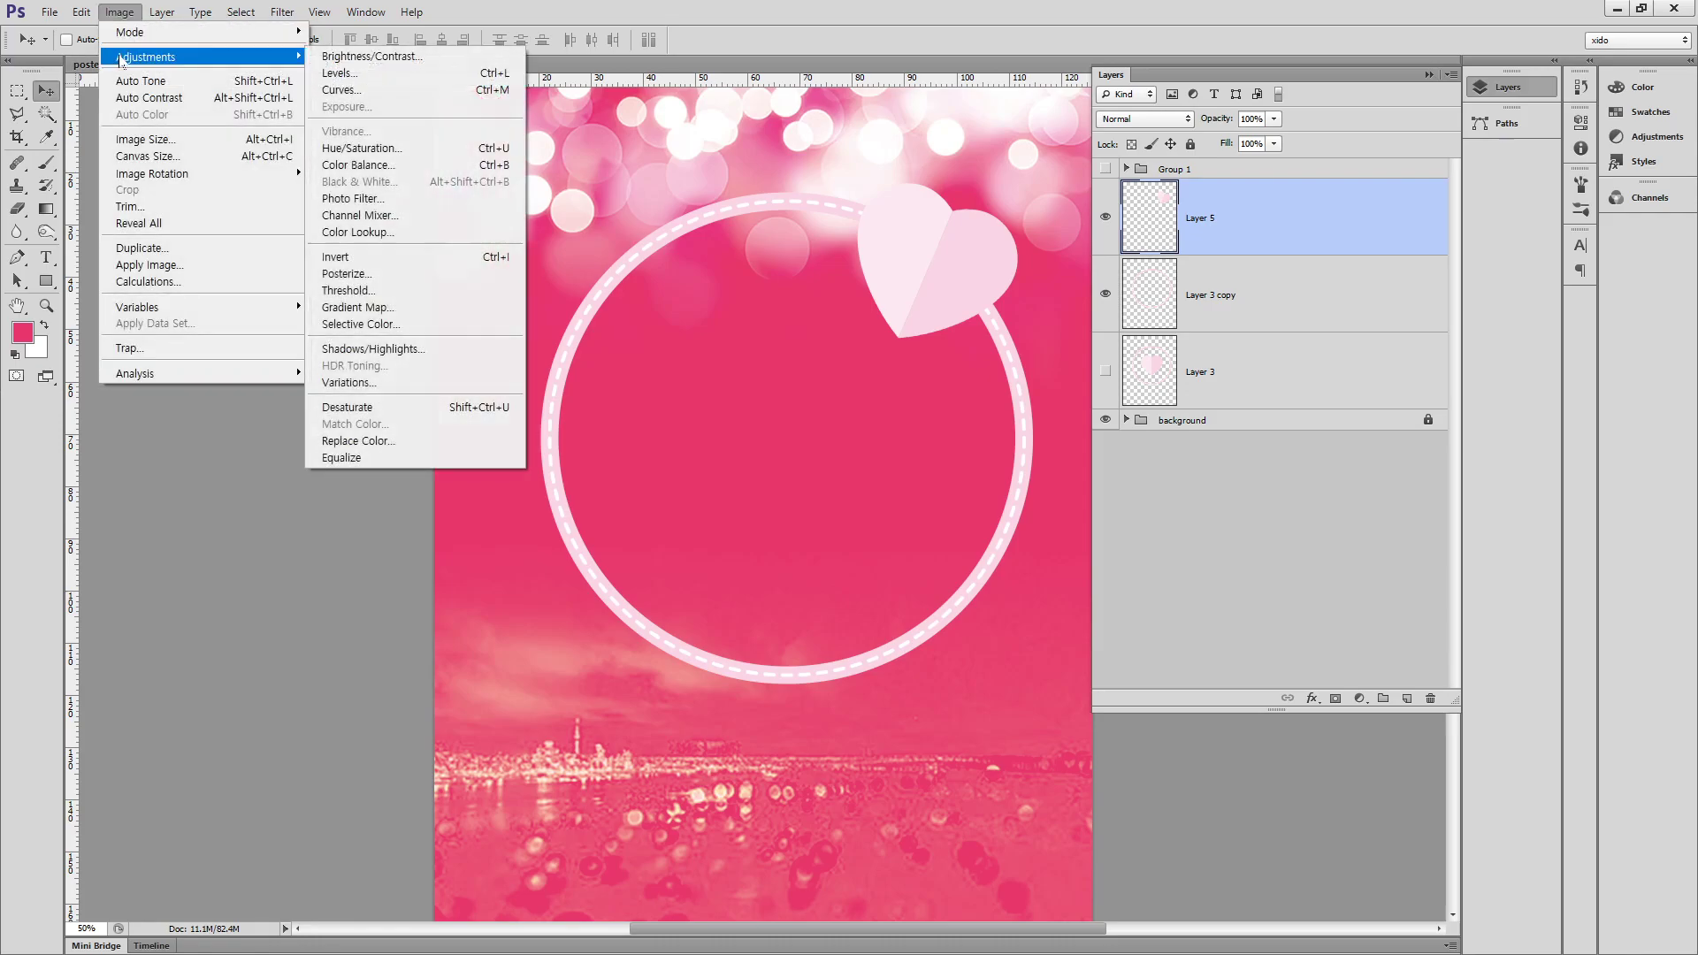
{"action": "left_click", "coordinate": [442, 152]}
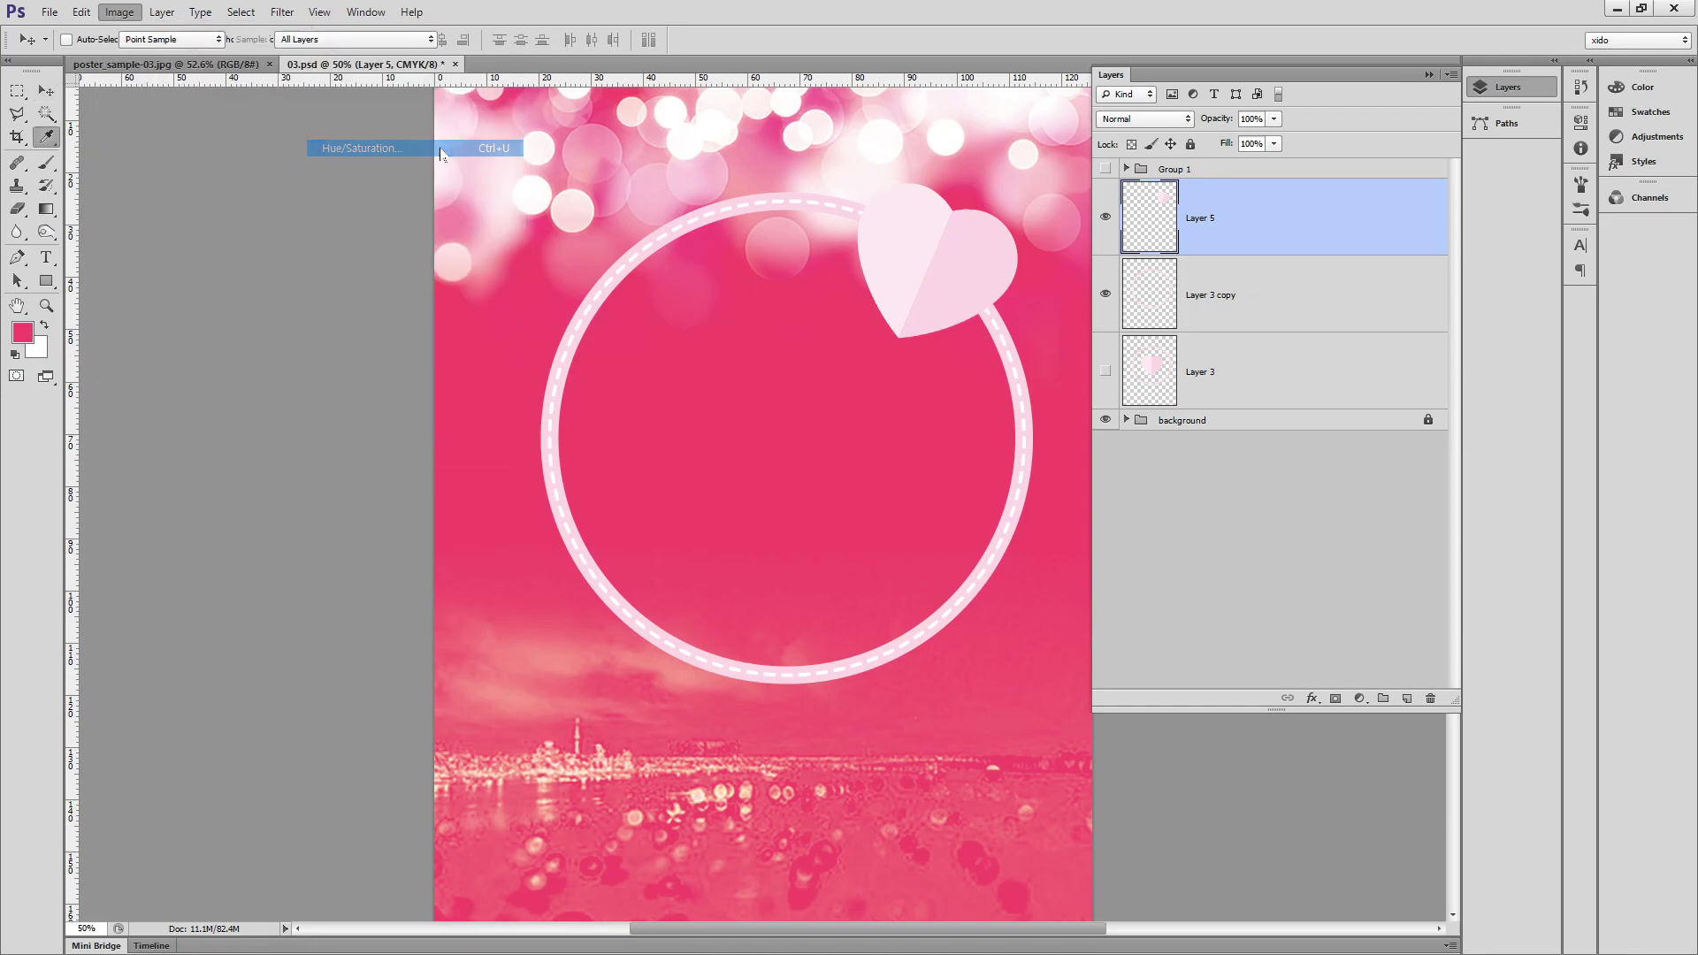
{"action": "left_click_drag", "start_coordinate": [1202, 478], "coordinate": [1294, 492]}
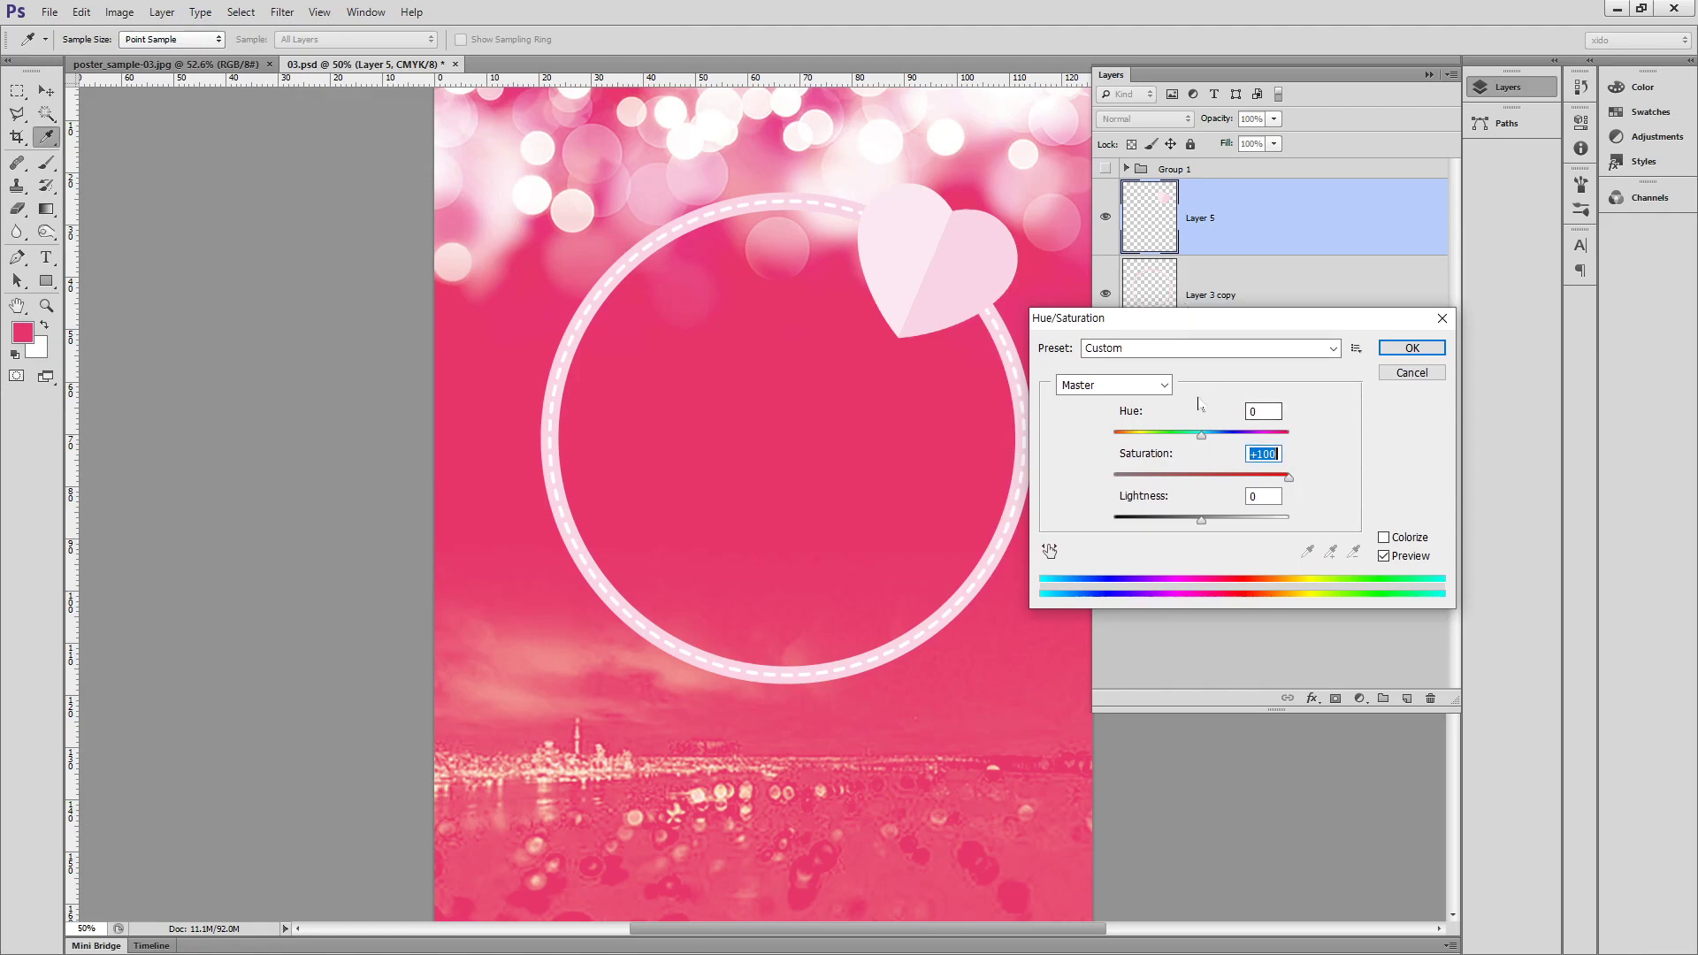
{"action": "left_click_drag", "start_coordinate": [1201, 519], "coordinate": [1189, 520]}
{"action": "mouse_move", "coordinate": [1201, 435]}
{"action": "left_mouse_down"}
{"action": "mouse_move", "coordinate": [1221, 441]}
{"action": "mouse_move", "coordinate": [1205, 440]}
{"action": "left_mouse_up"}
{"action": "left_click", "coordinate": [1383, 538]}
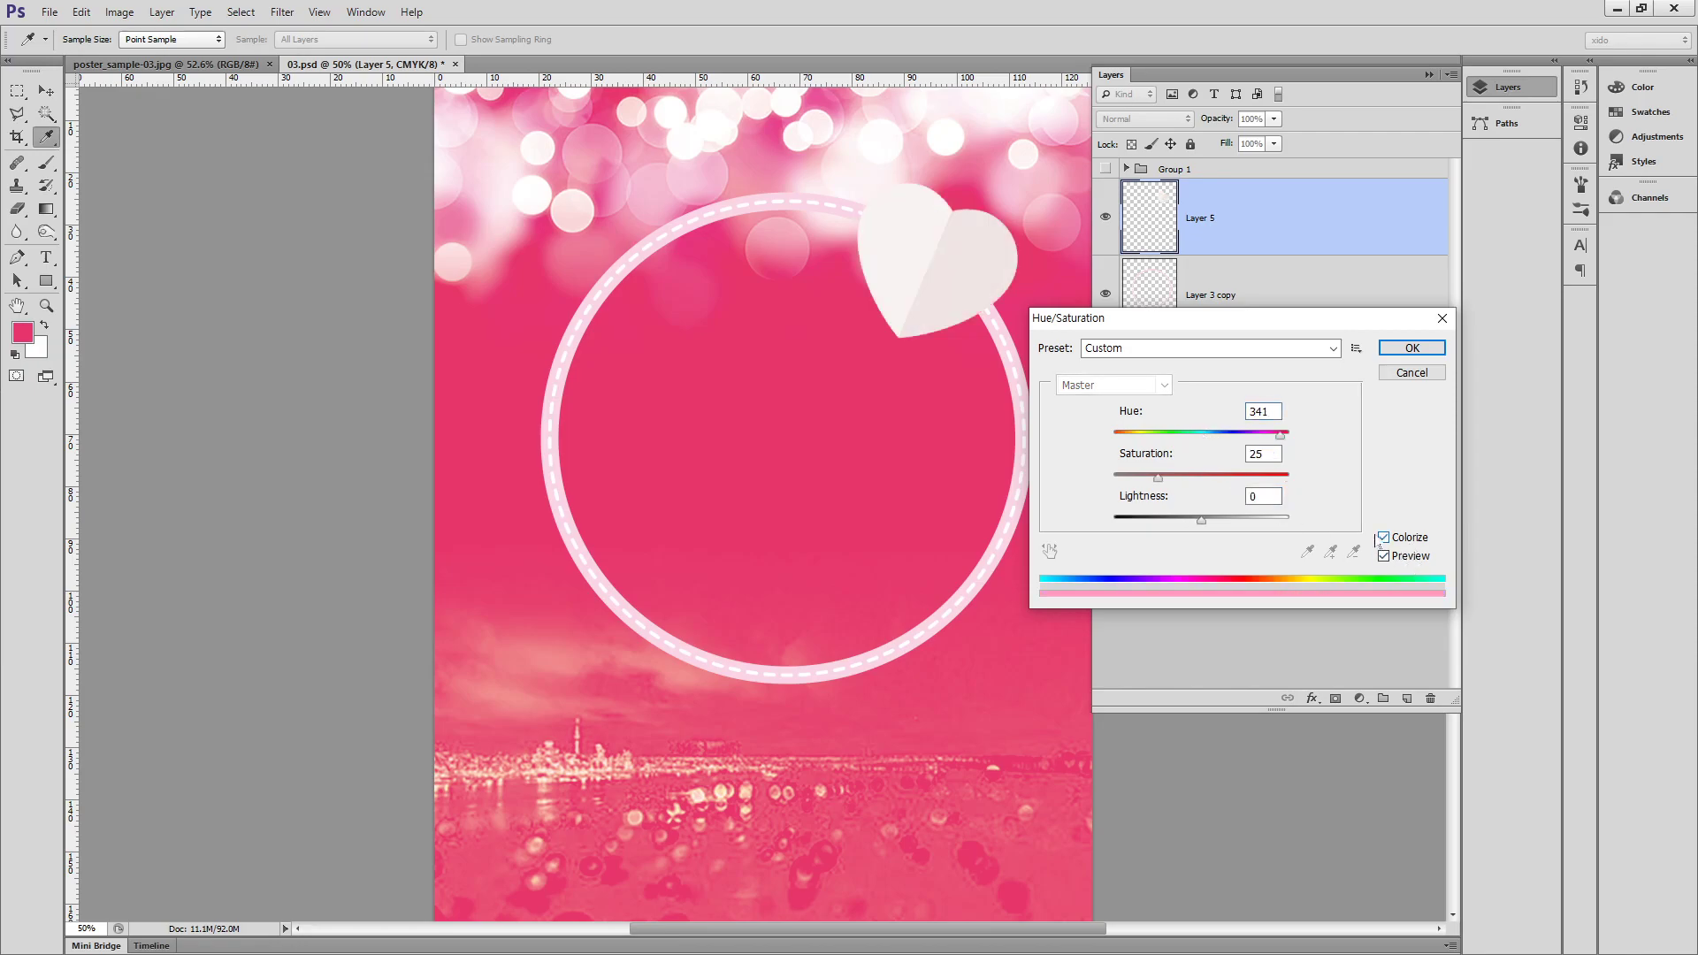
{"action": "left_click", "coordinate": [1247, 476]}
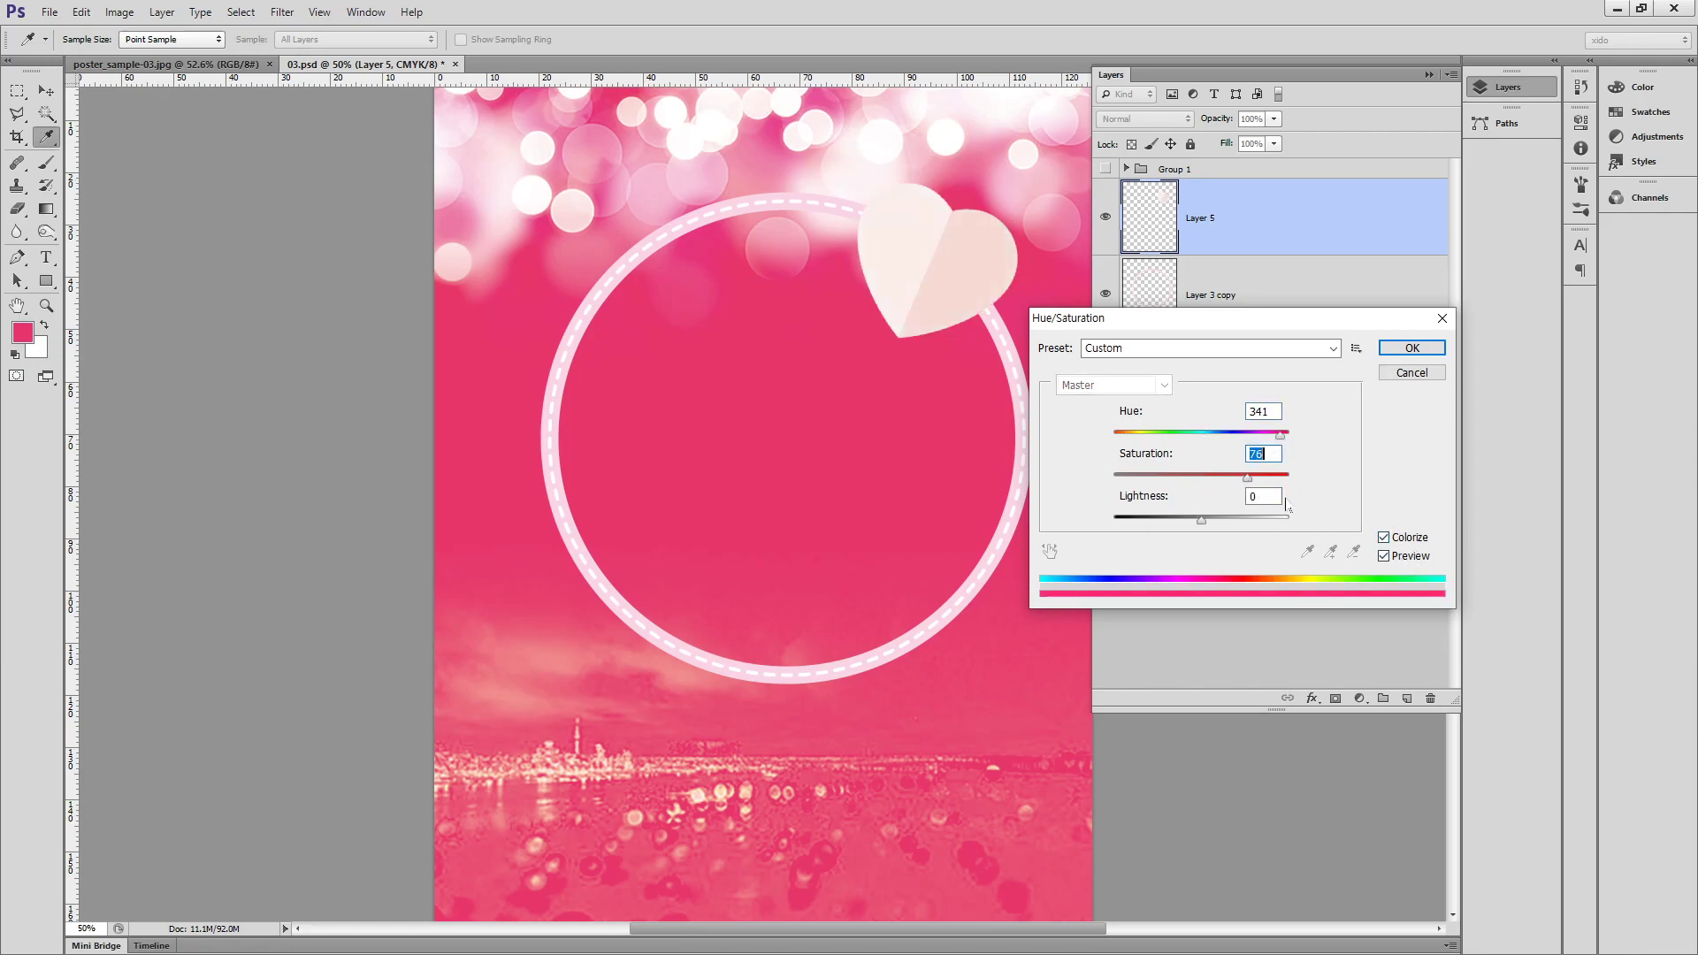
{"action": "left_click", "coordinate": [1385, 538]}
{"action": "left_click_drag", "start_coordinate": [1203, 437], "coordinate": [1203, 439]}
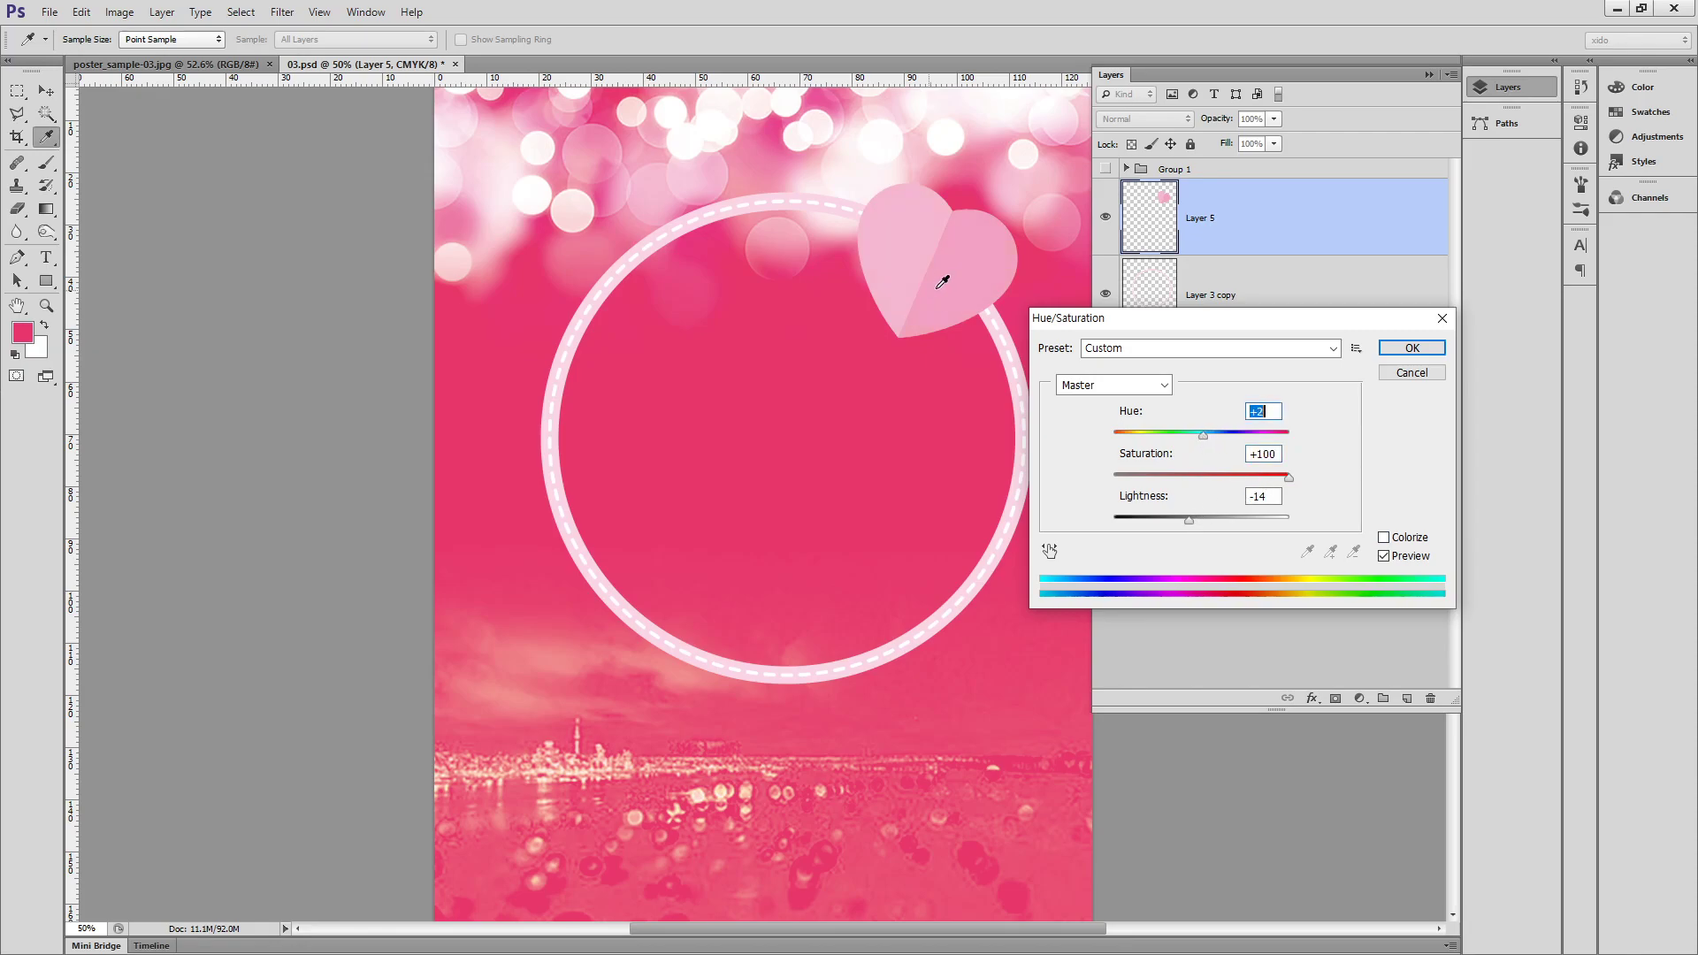
{"action": "left_click", "coordinate": [1398, 377]}
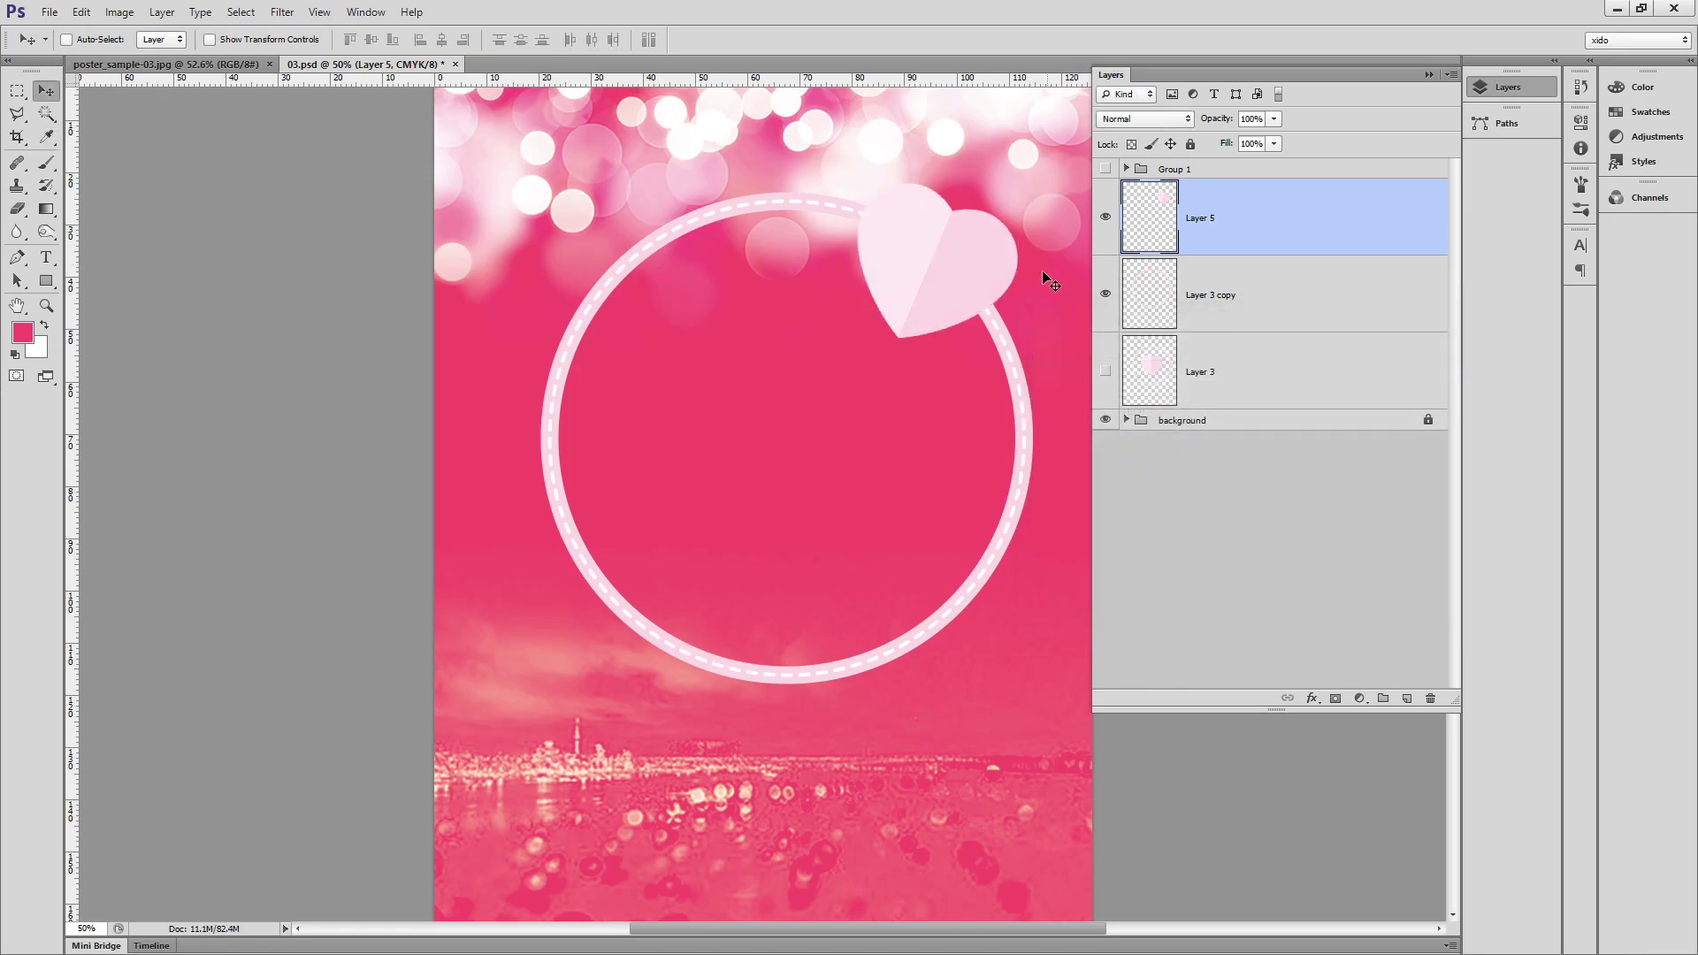
Darken the ring's heart to a deeper pink using Brightness/Contrast with brightness -118 and contrast 100.
{"action": "left_click", "coordinate": [117, 12]}
{"action": "mouse_move", "coordinate": [204, 57]}
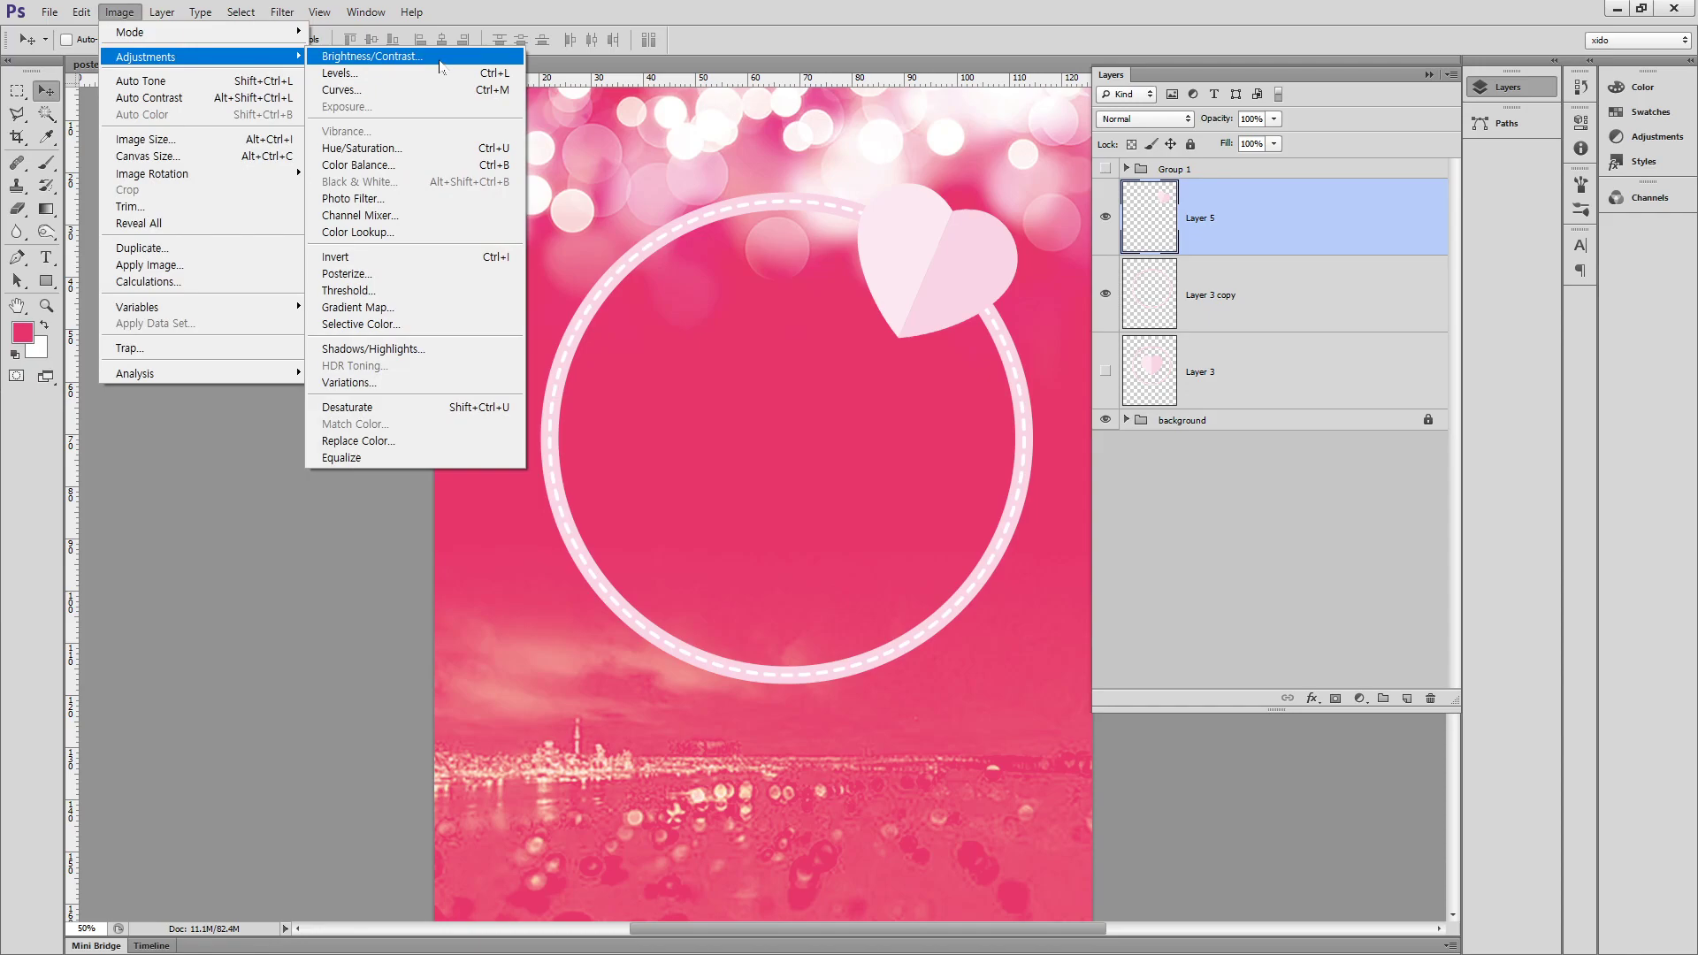
{"action": "left_click", "coordinate": [372, 55]}
{"action": "left_click_drag", "start_coordinate": [991, 254], "coordinate": [980, 485]}
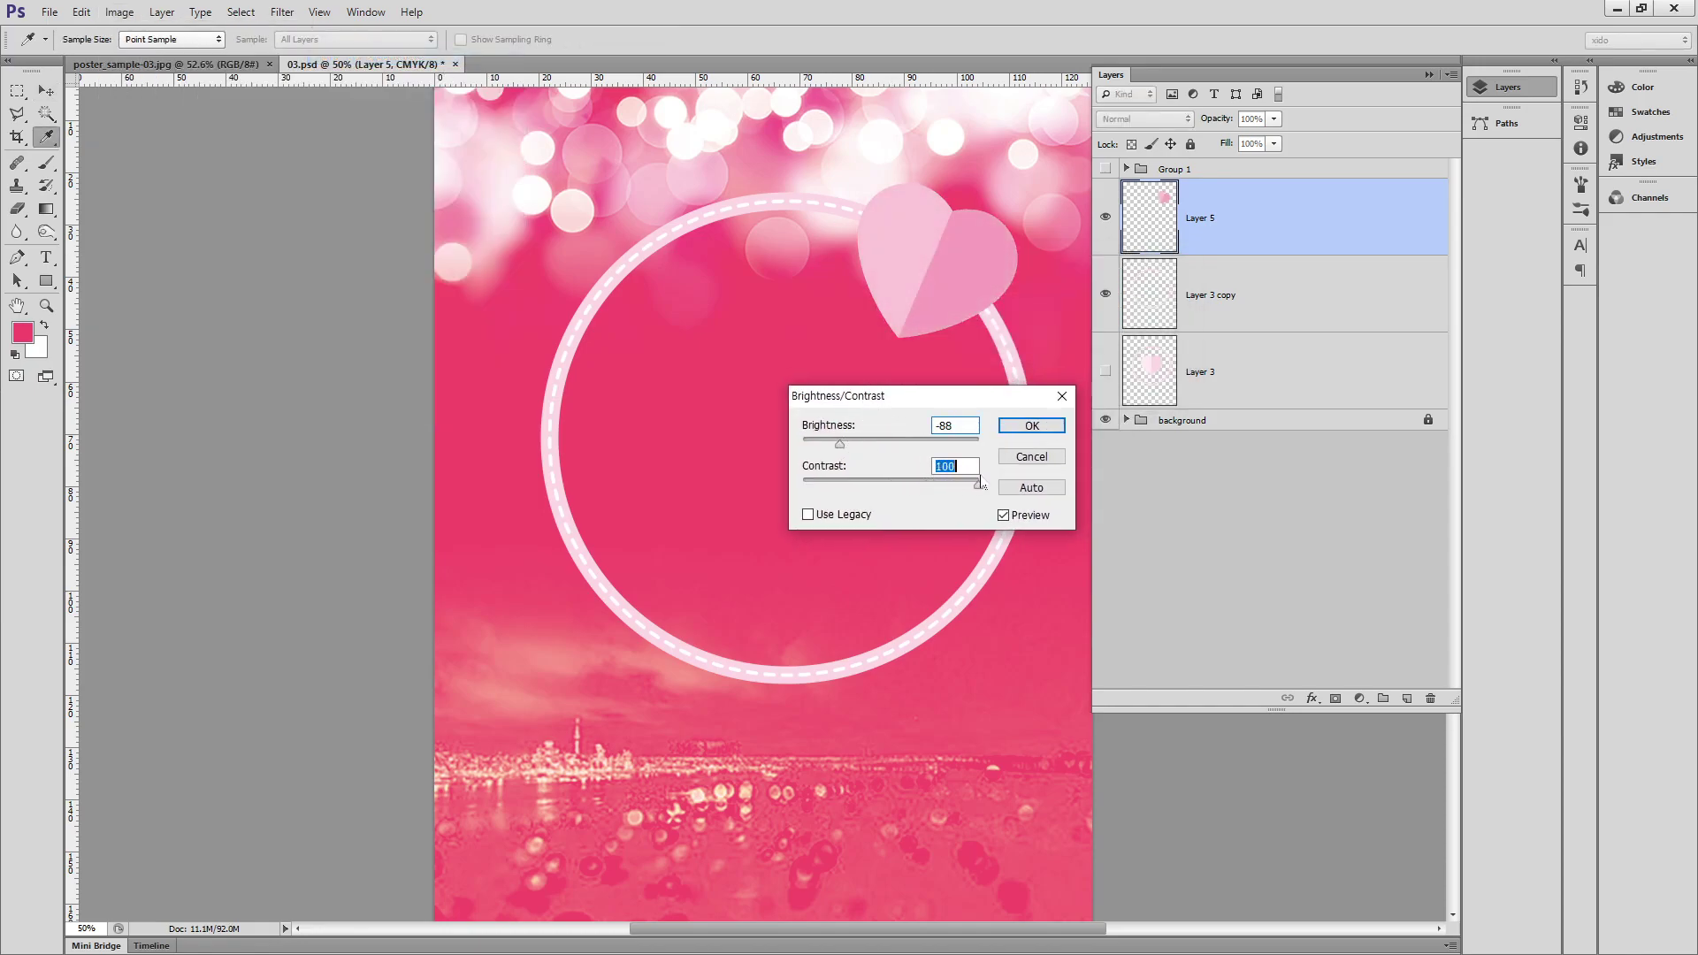
{"action": "mouse_move", "coordinate": [827, 450]}
{"action": "left_mouse_down"}
{"action": "mouse_move", "coordinate": [806, 445]}
{"action": "mouse_move", "coordinate": [834, 444]}
{"action": "left_mouse_up"}
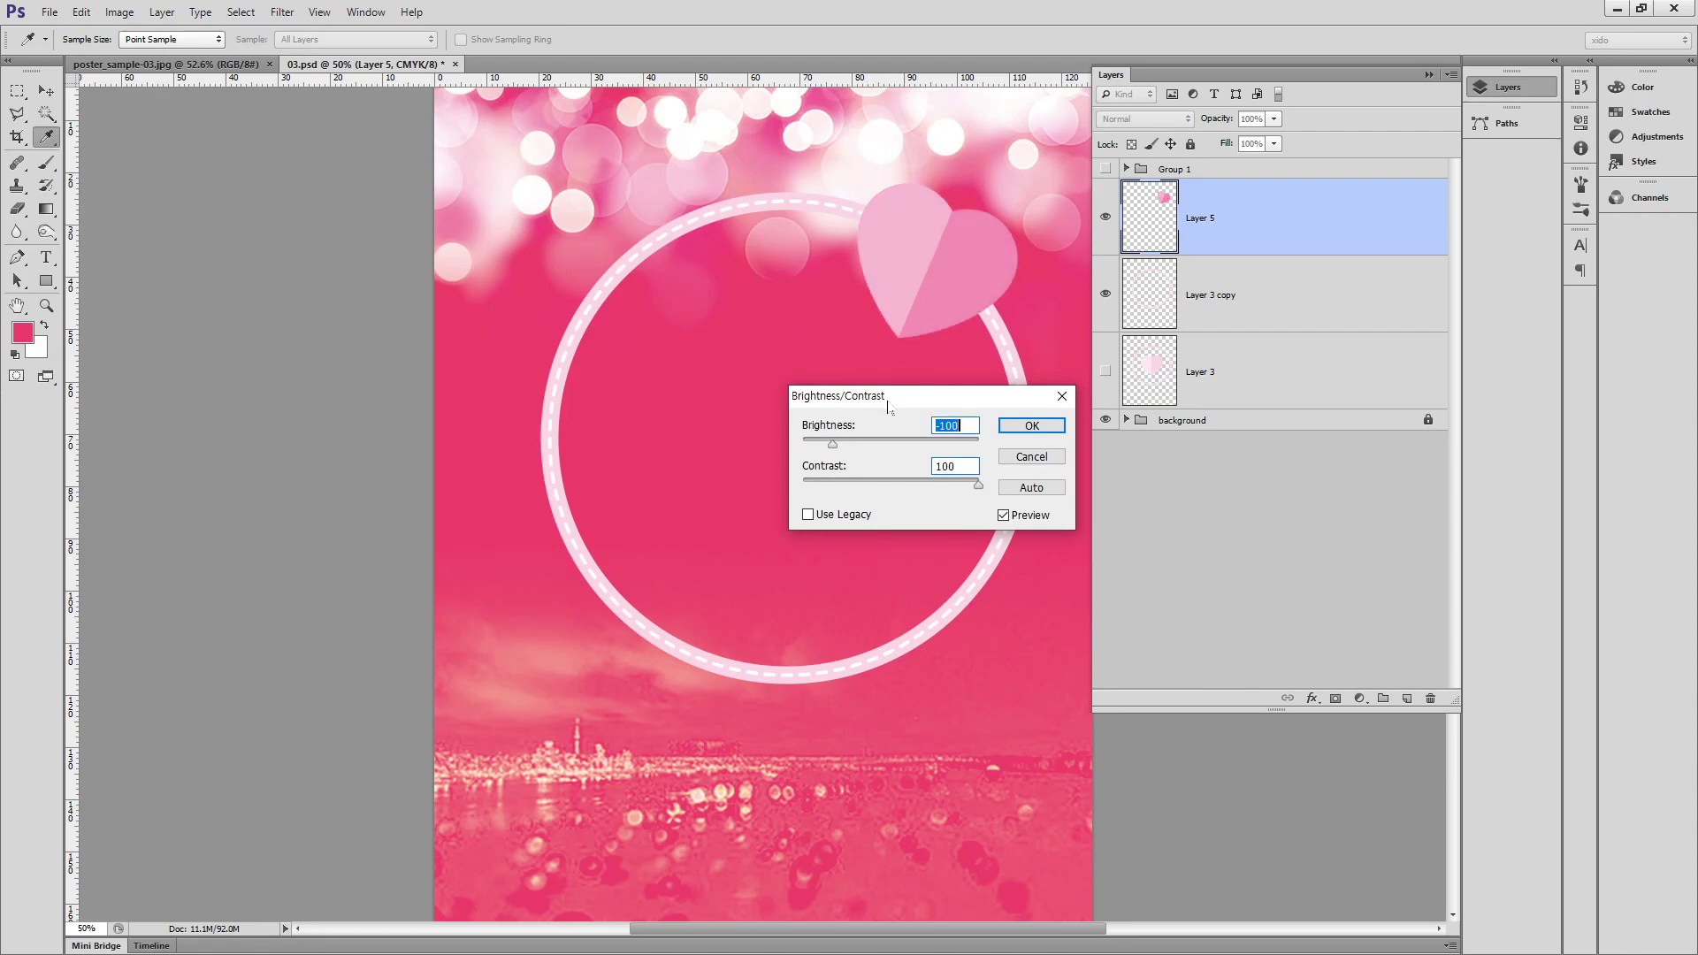
{"action": "left_click_drag", "start_coordinate": [830, 455], "coordinate": [825, 452]}
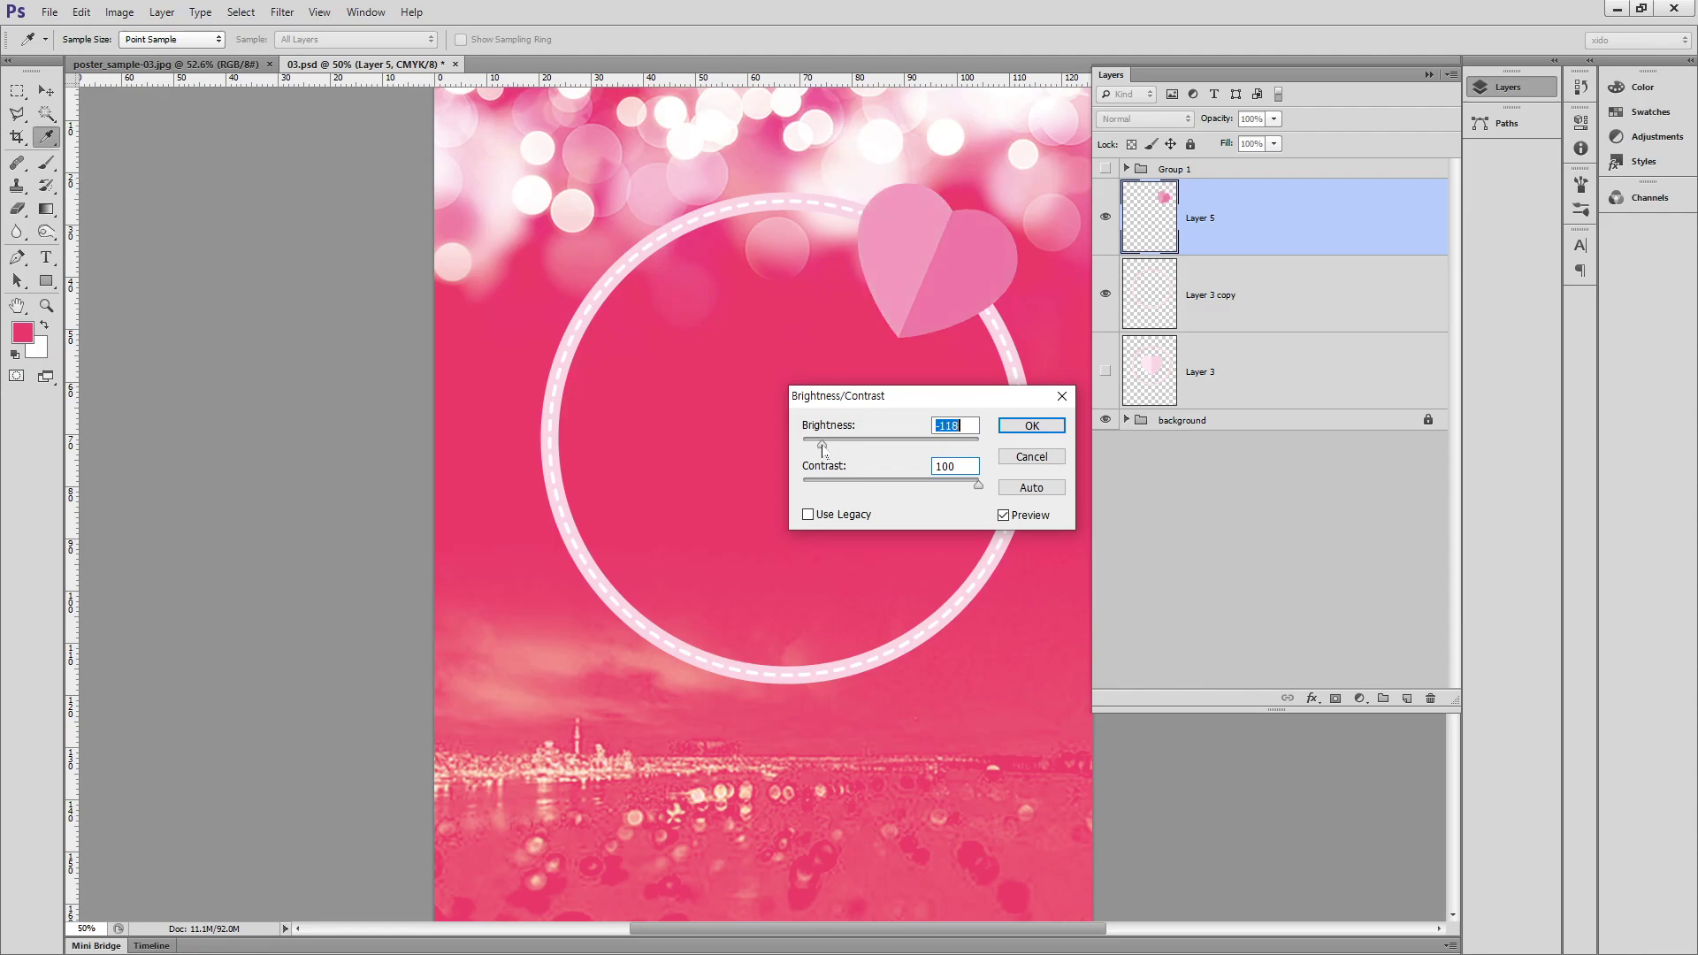
{"action": "left_click", "coordinate": [1031, 425]}
{"action": "key", "text": "v"}
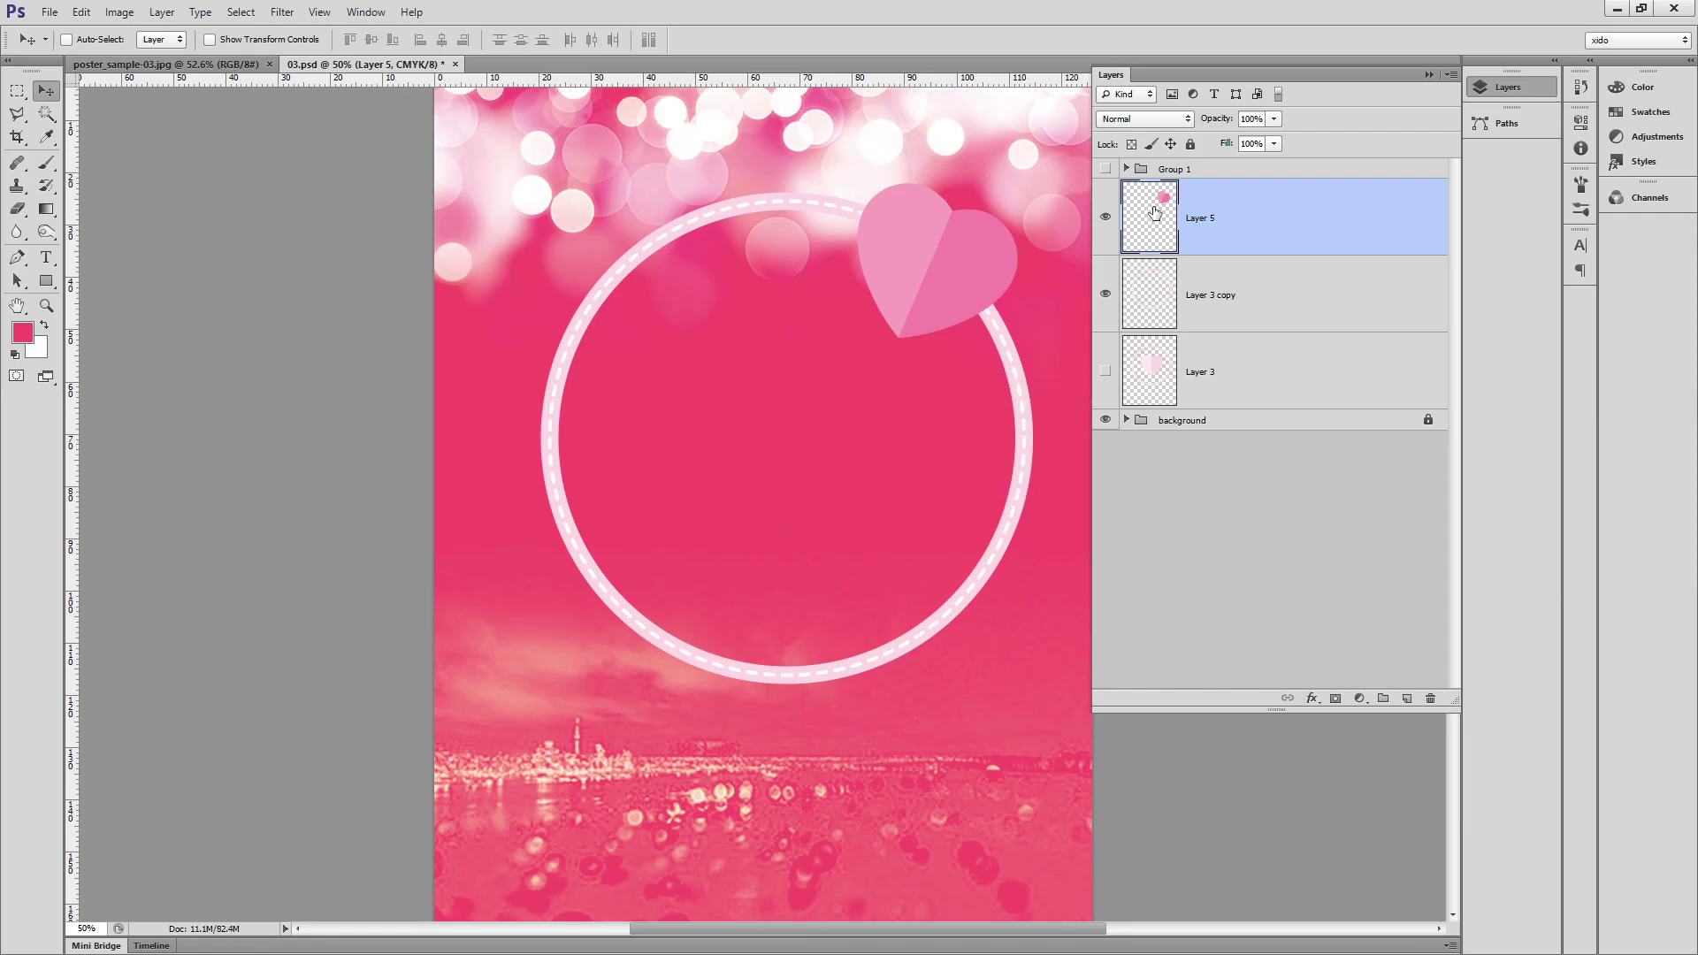
Show the hidden group of overlapping hearts and ungroup it into separate layers.
{"action": "left_click", "coordinate": [1105, 168]}
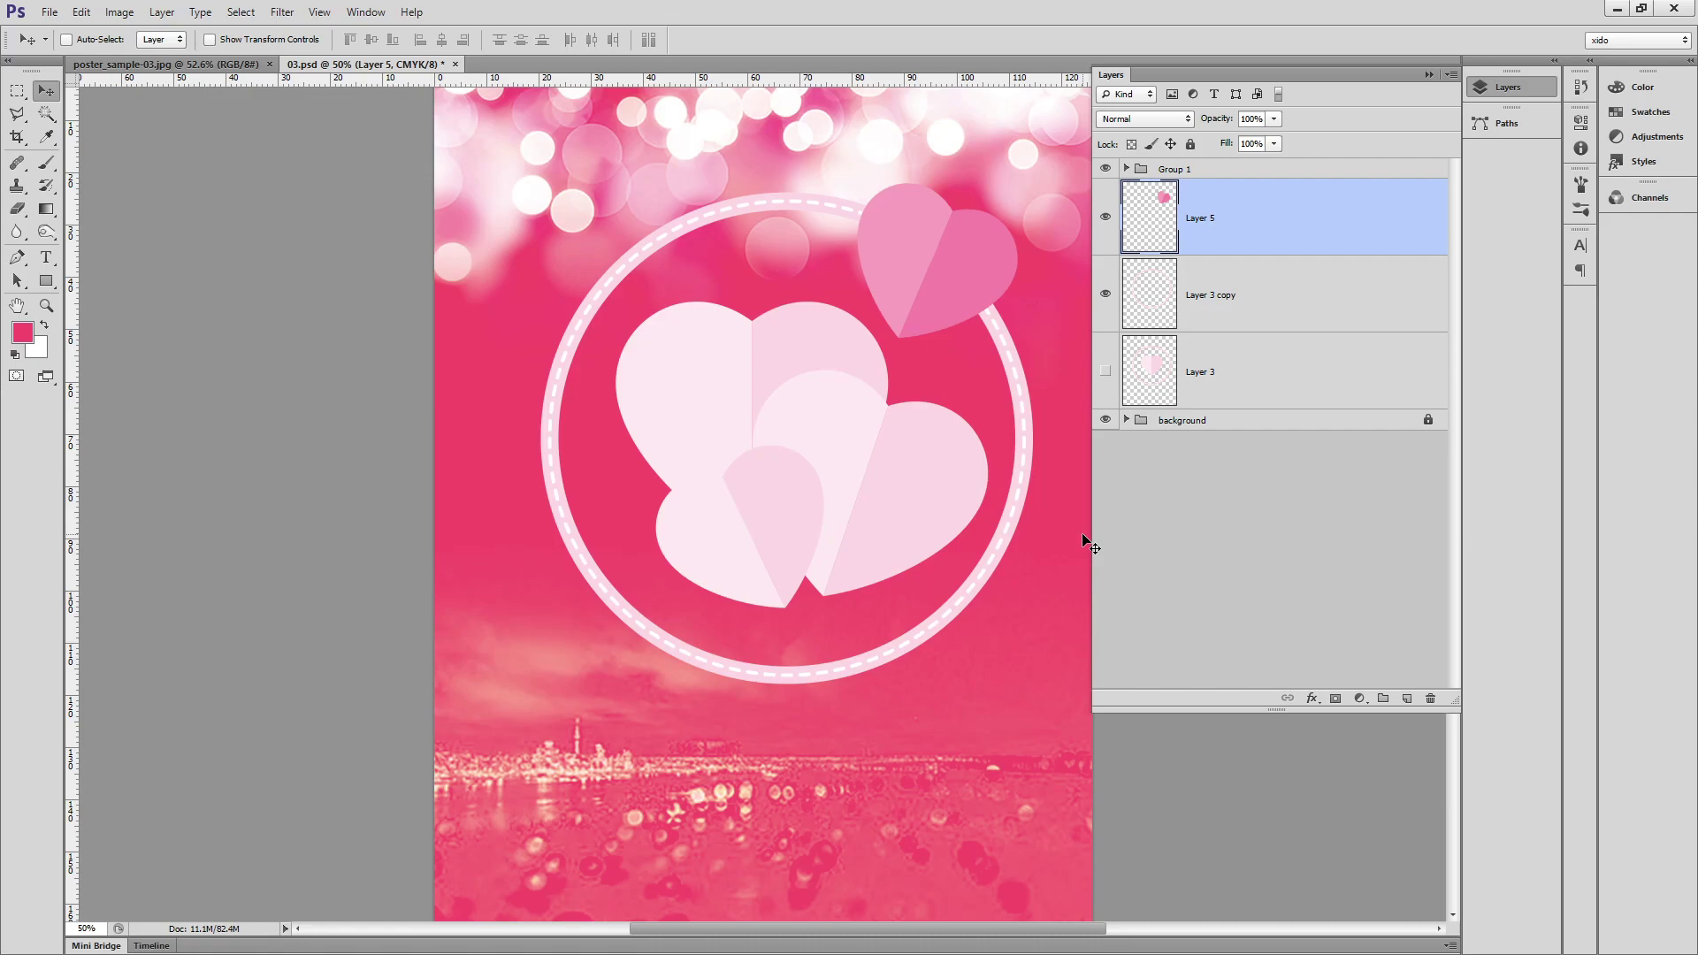
{"action": "left_click", "coordinate": [1157, 169]}
{"action": "key", "text": "ctrl+shift+g"}
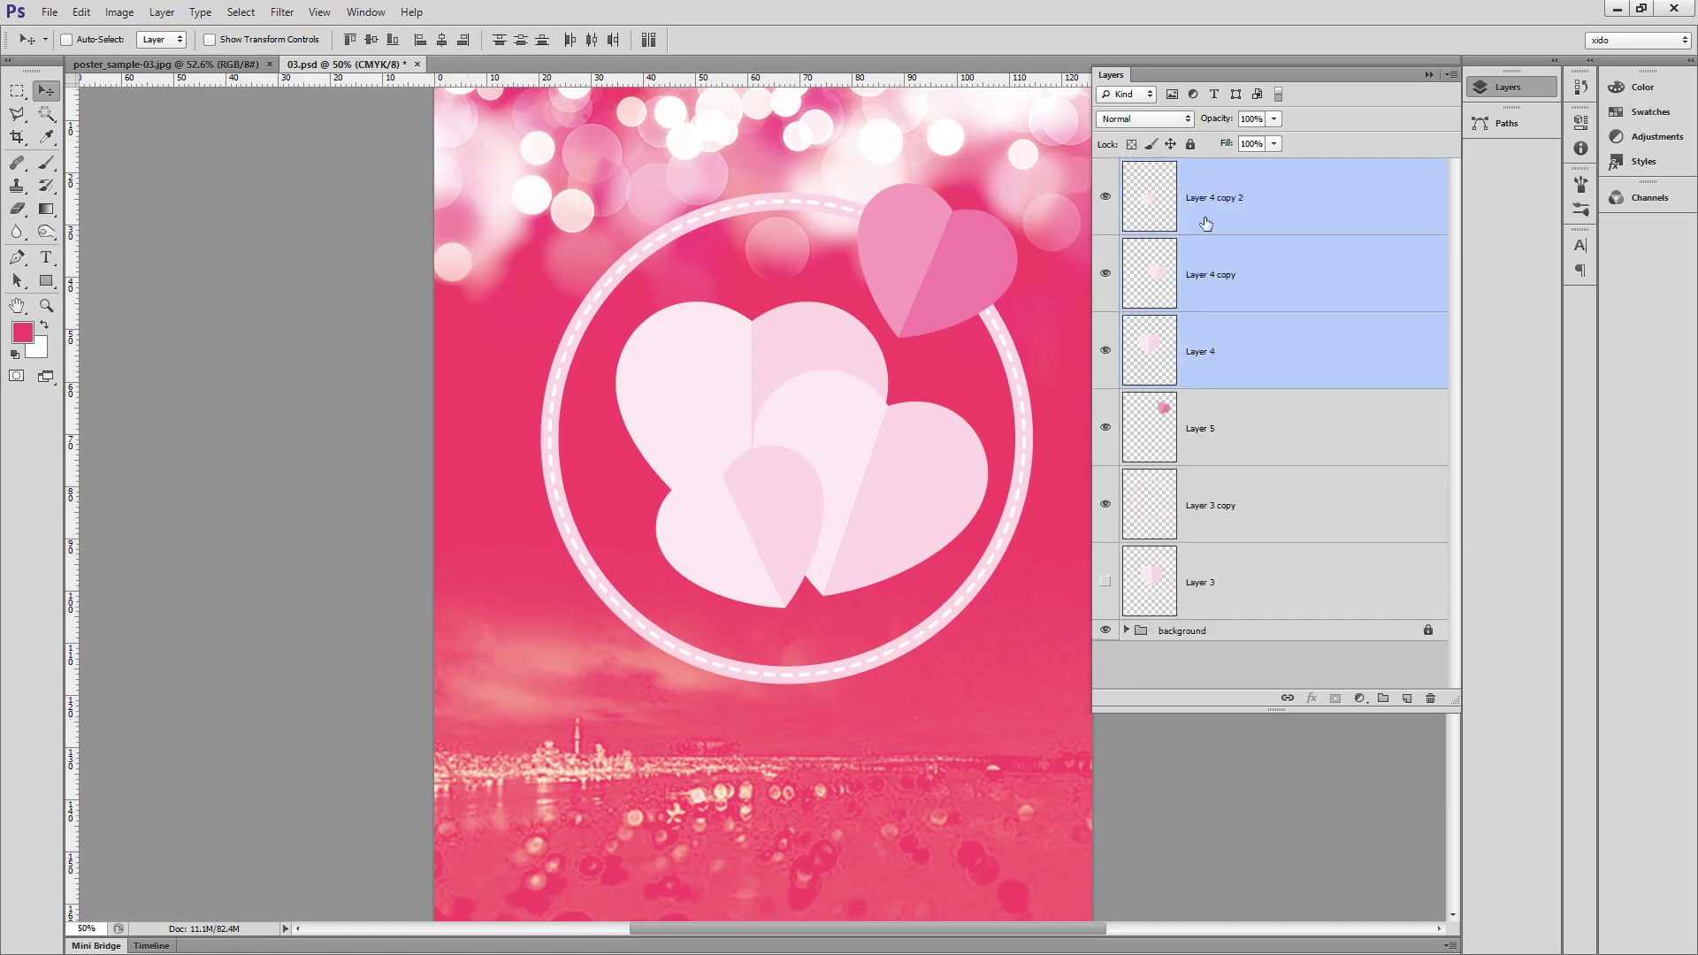
{"action": "left_click", "coordinate": [1286, 460]}
Examine the shadows and glow on the hearts and ring in the sample poster up close.
{"action": "left_click", "coordinate": [185, 65]}
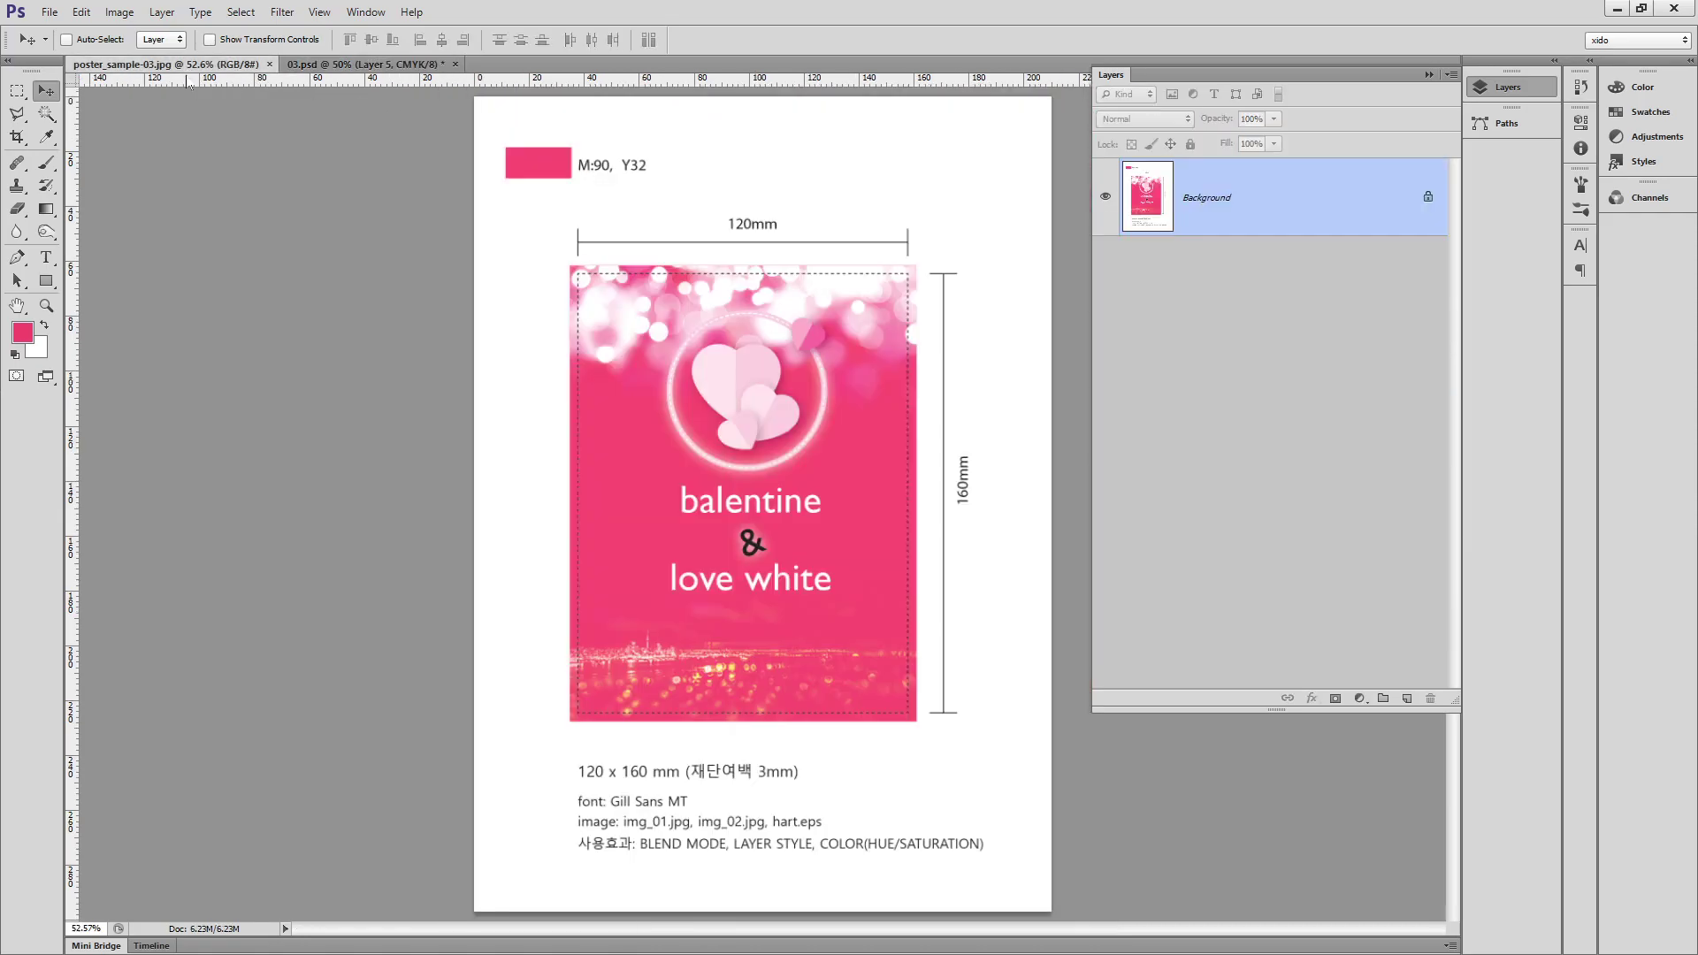
{"action": "left_click", "coordinate": [779, 432], "text": "ctrl"}
{"action": "left_click", "coordinate": [778, 432], "text": "ctrl"}
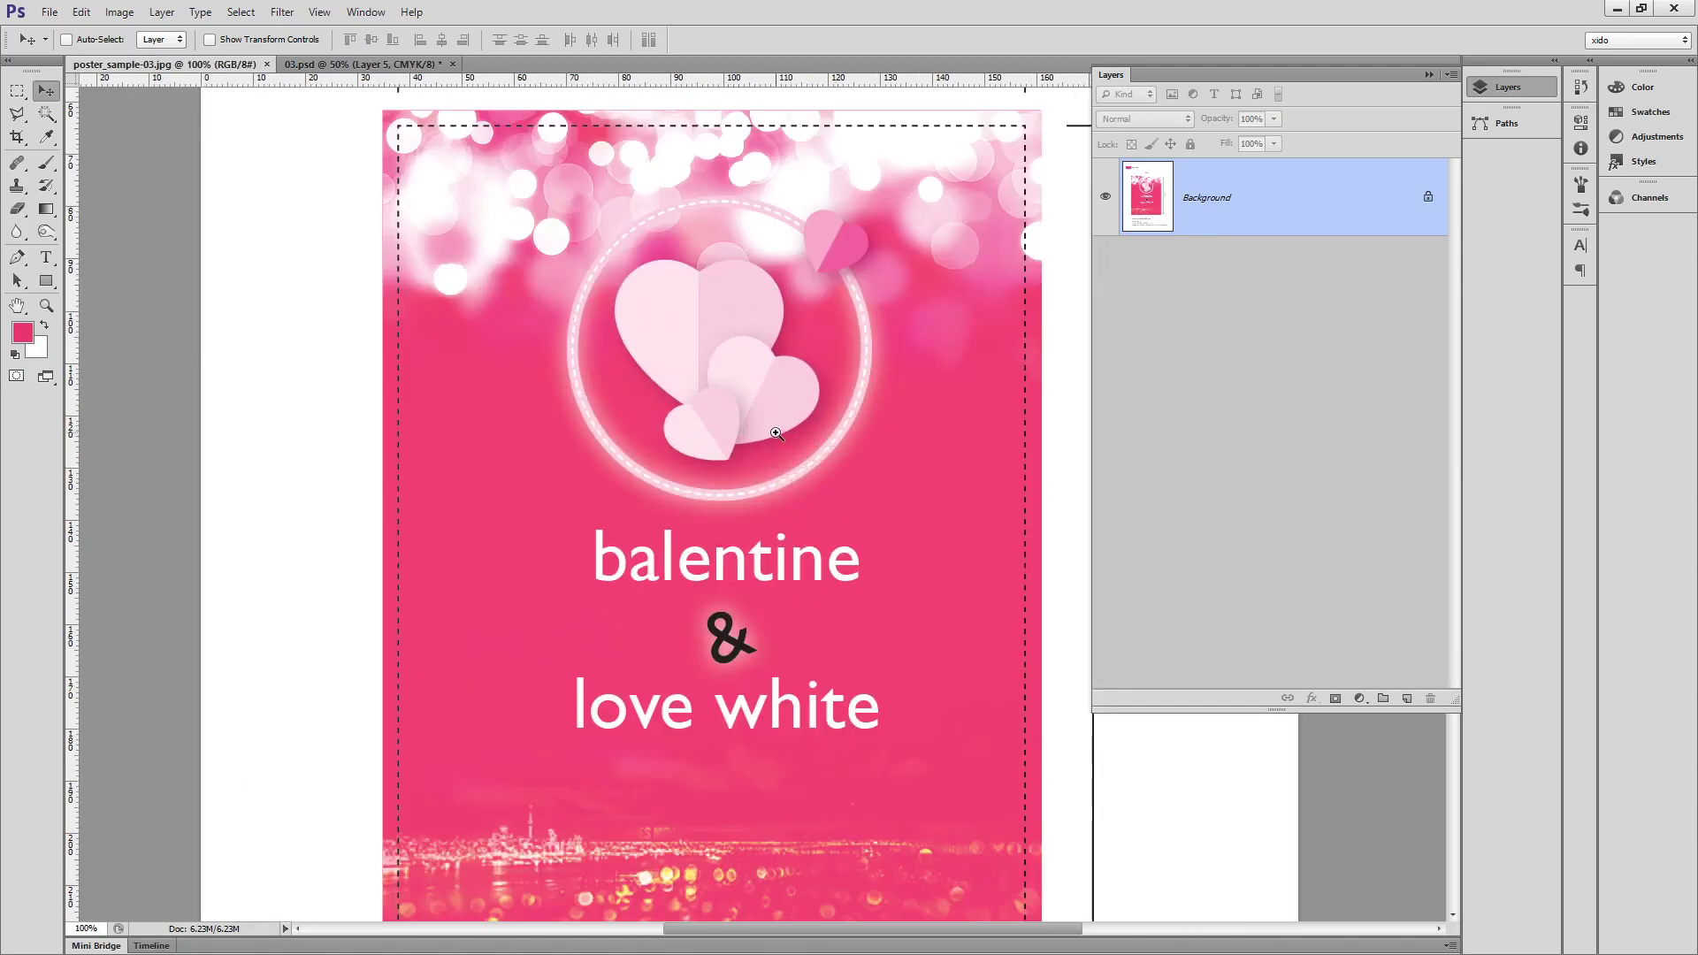
{"action": "left_click", "coordinate": [778, 433], "text": "ctrl"}
{"action": "left_click_drag", "start_coordinate": [744, 246], "coordinate": [747, 481]}
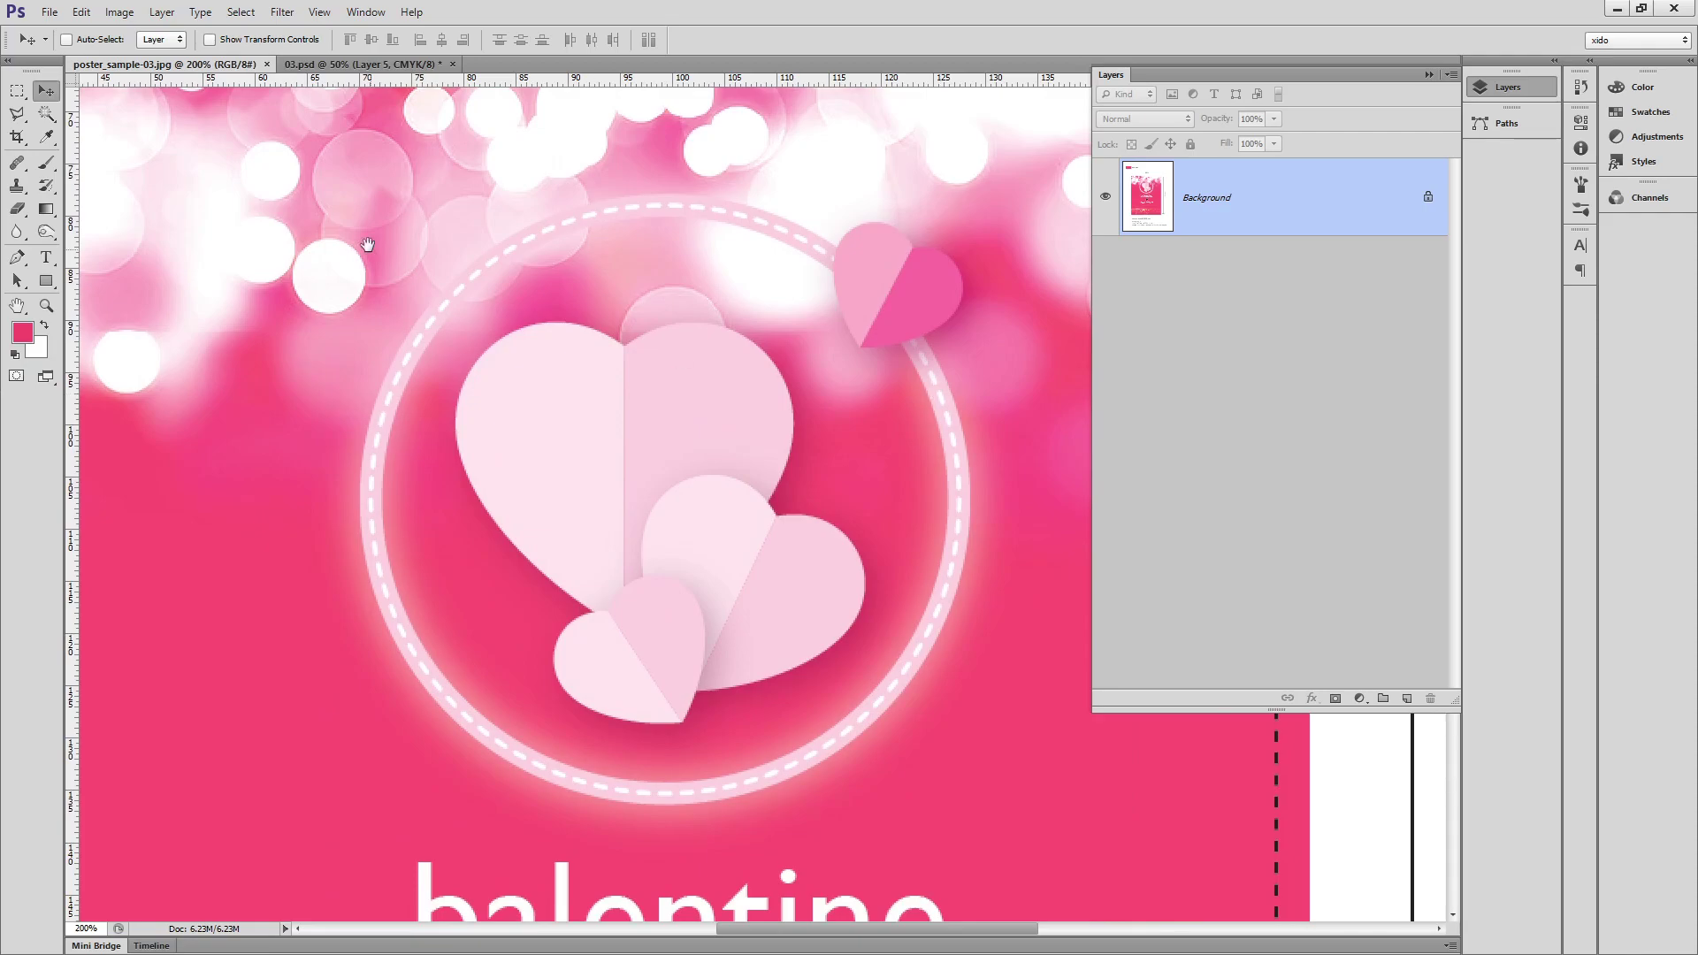
Add a Drop Shadow to the smallest heart in 03.psd with 22% opacity and 13 px distance.
{"action": "left_click", "coordinate": [352, 65]}
{"action": "left_click", "coordinate": [758, 523], "text": "ctrl"}
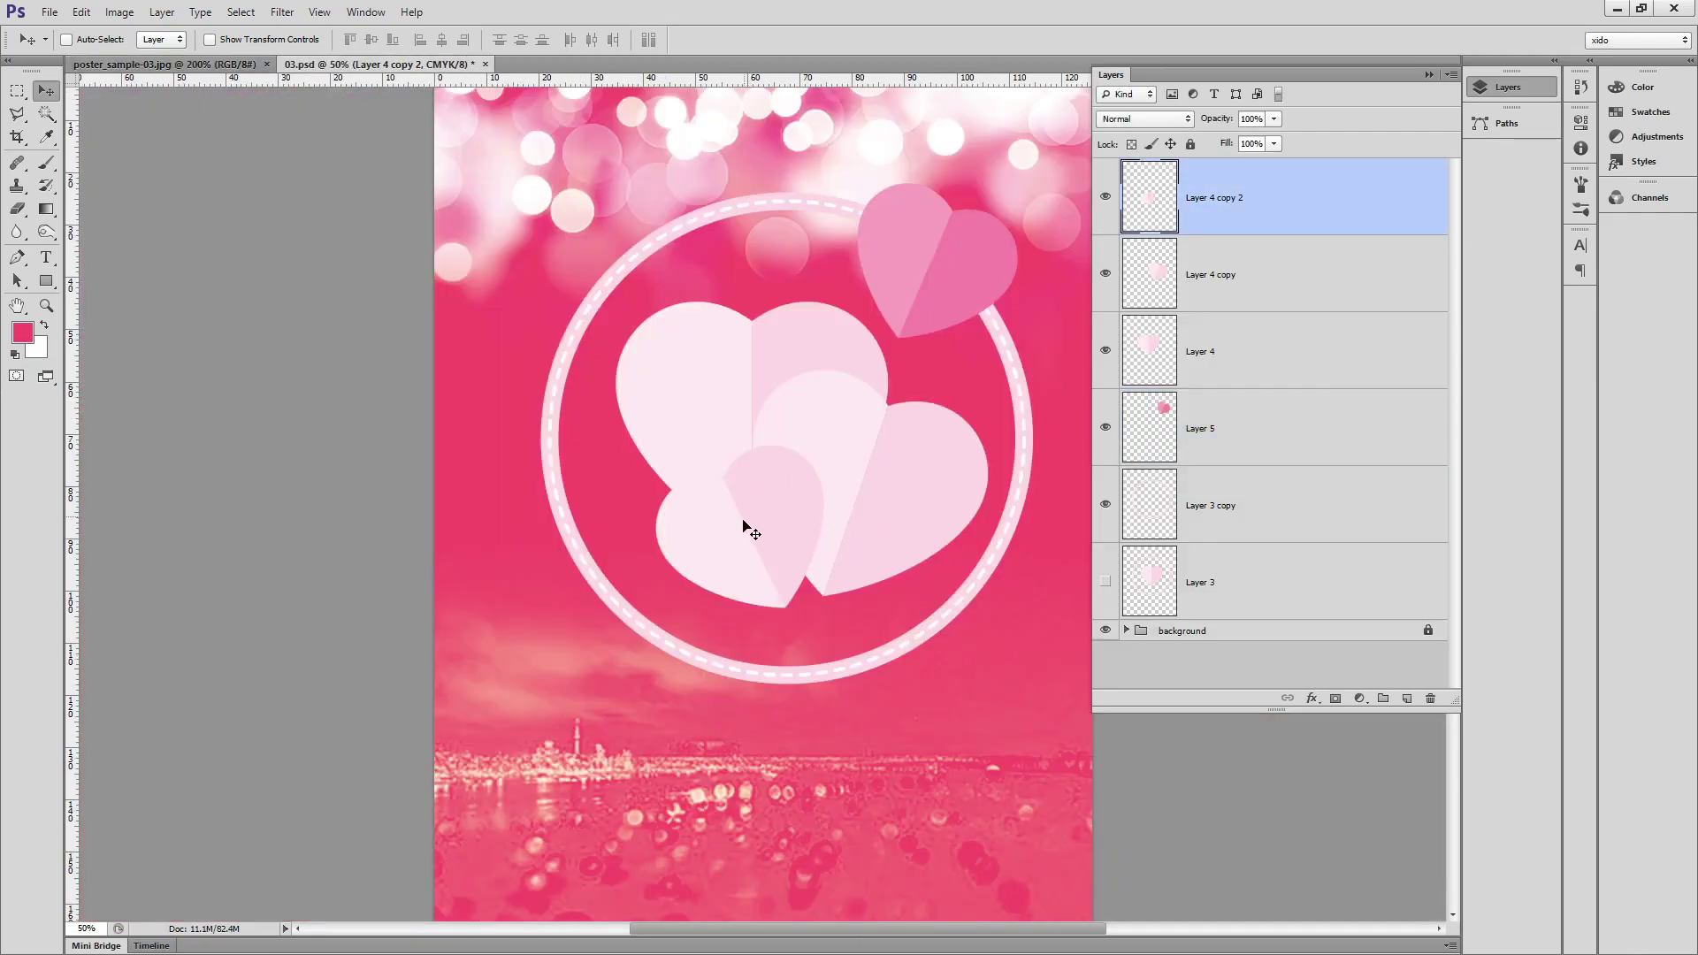
{"action": "left_click", "coordinate": [1106, 196]}
{"action": "left_click", "coordinate": [1105, 196]}
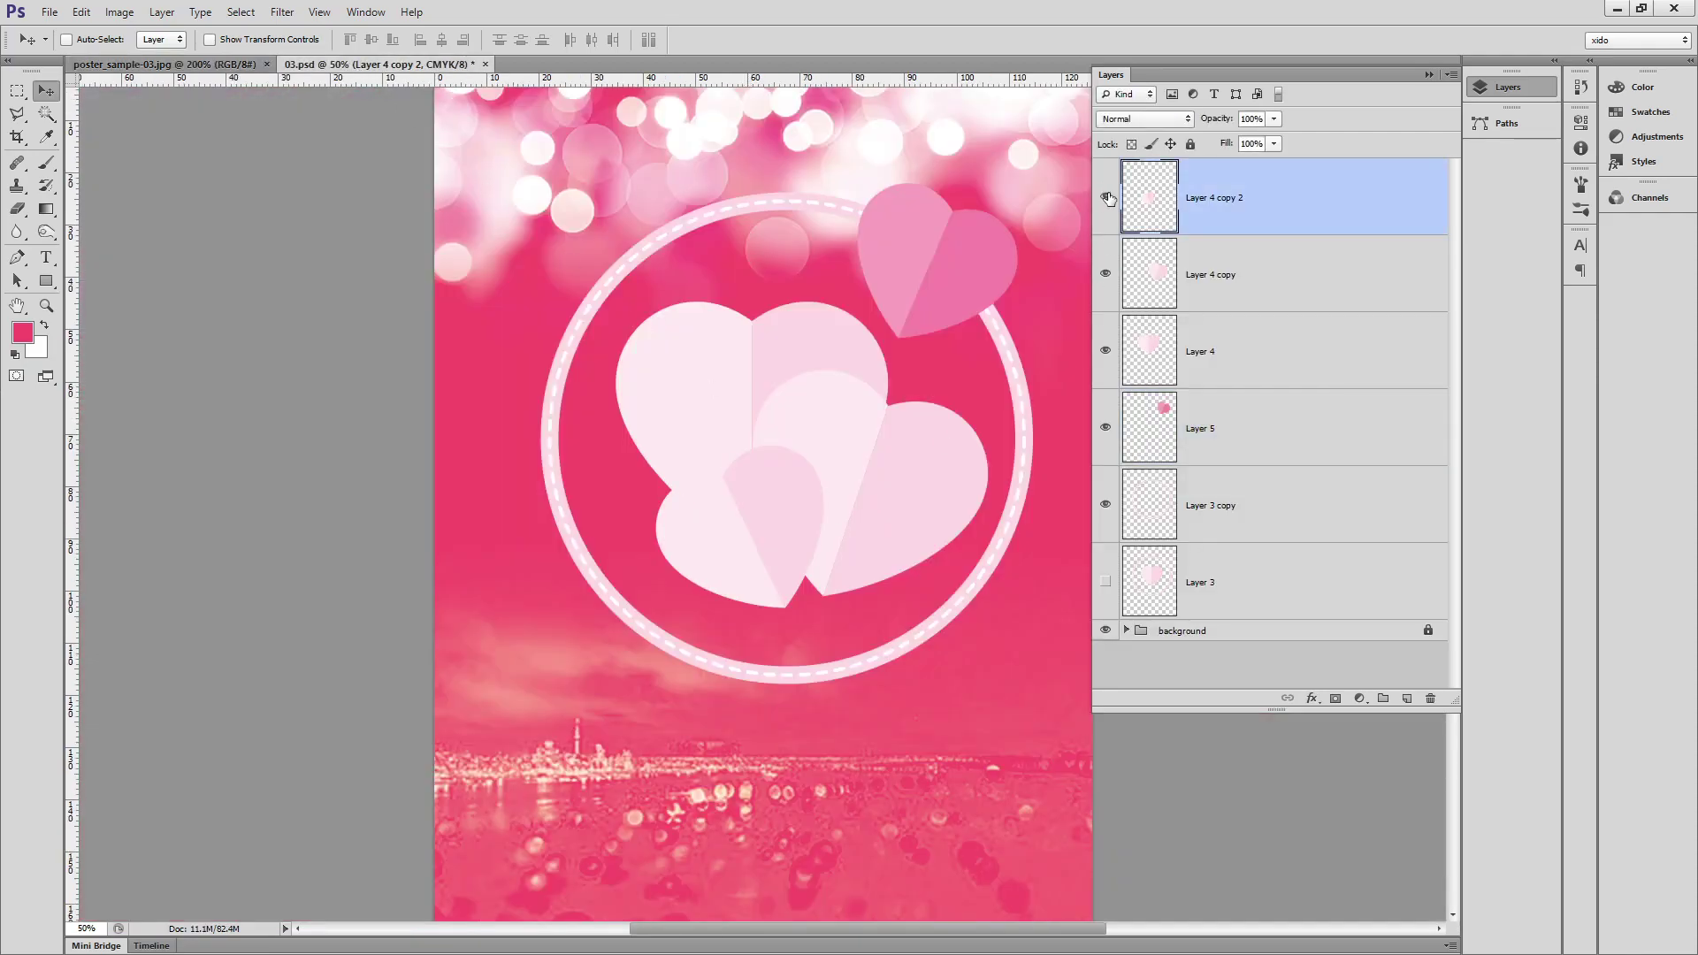
{"action": "double_click", "coordinate": [1369, 196]}
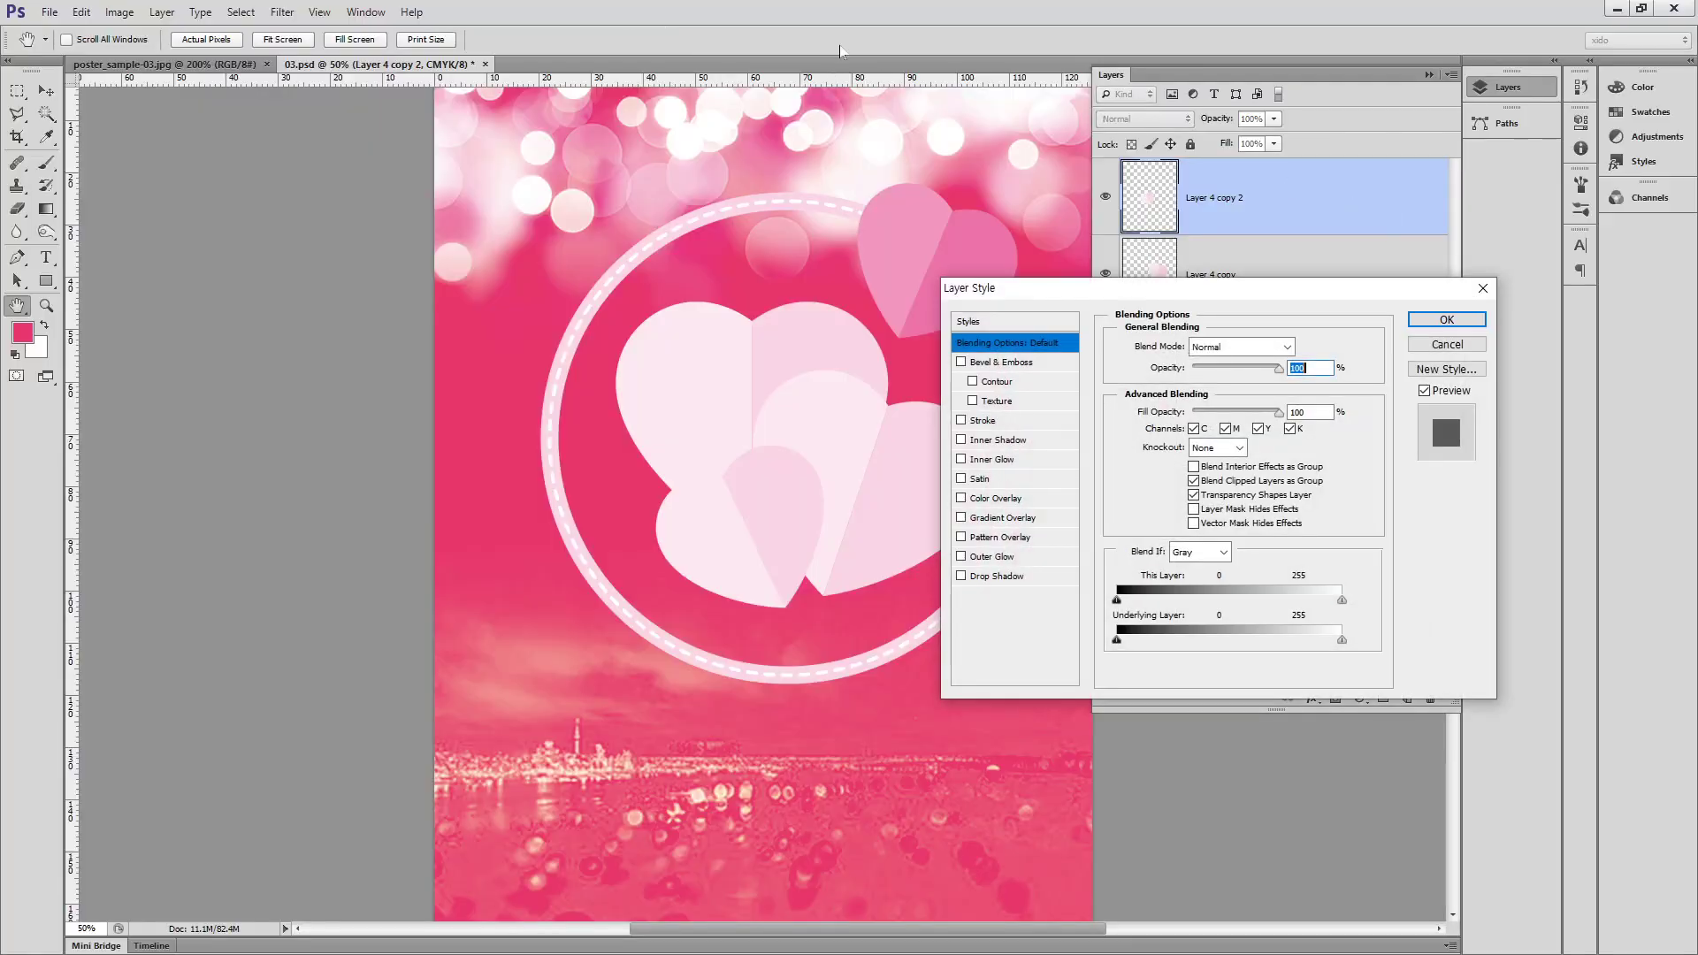
{"action": "left_click", "coordinate": [996, 576]}
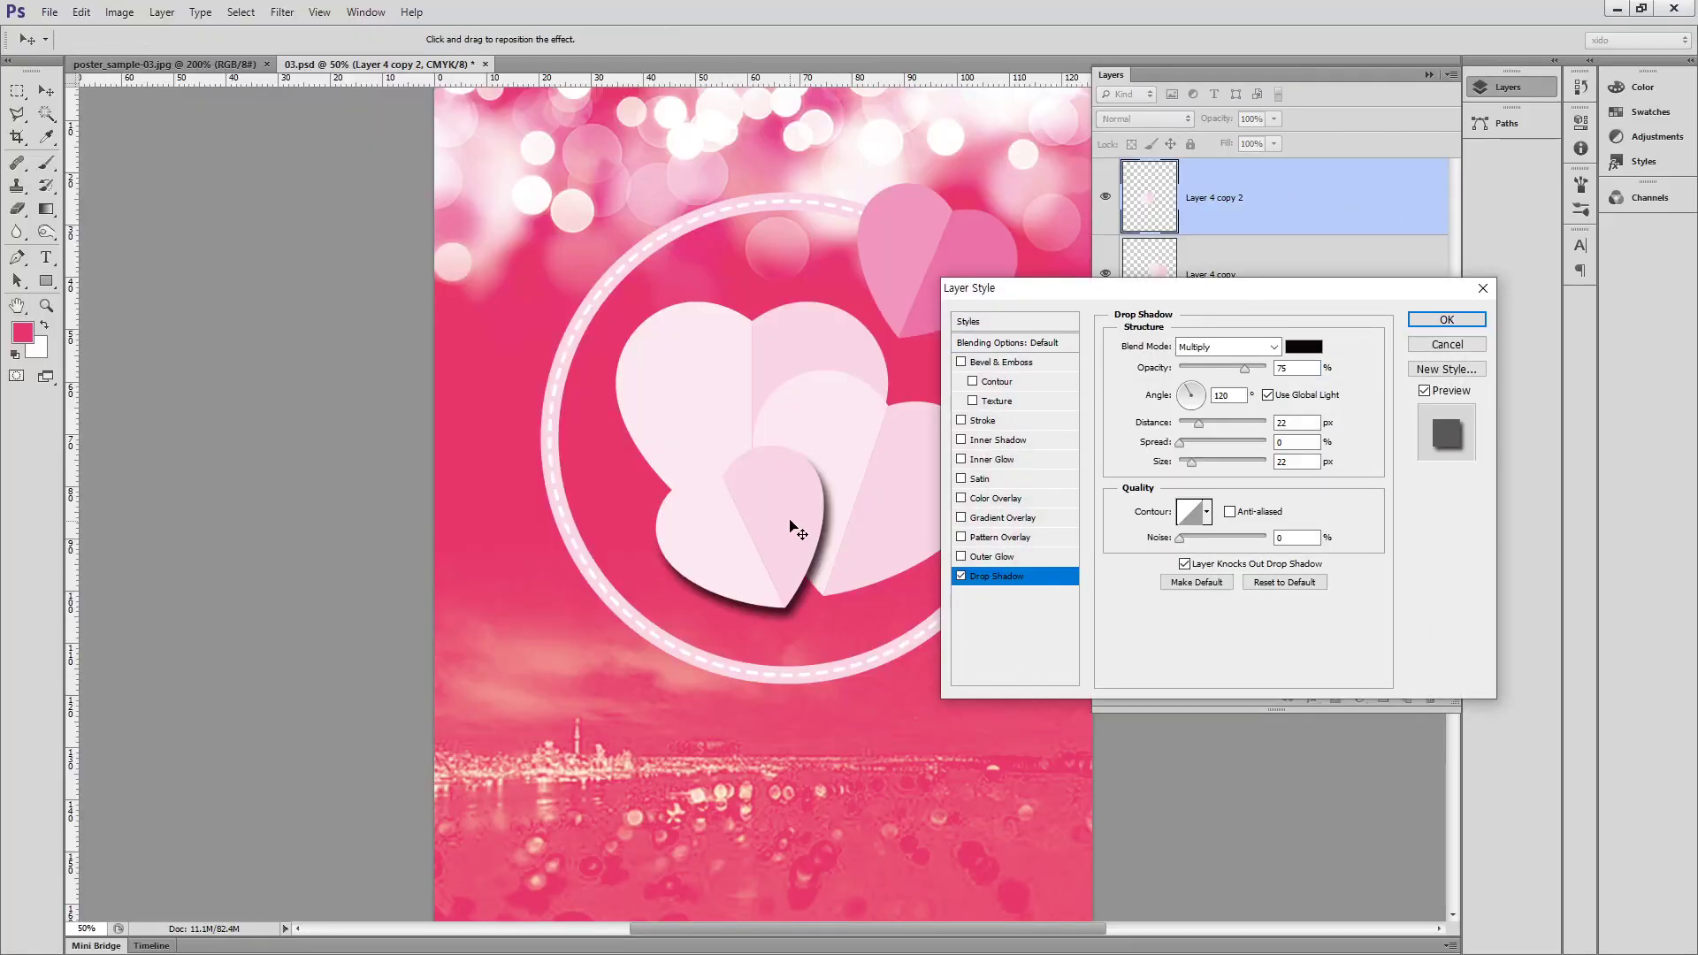
{"action": "left_click_drag", "start_coordinate": [1246, 374], "coordinate": [1200, 471]}
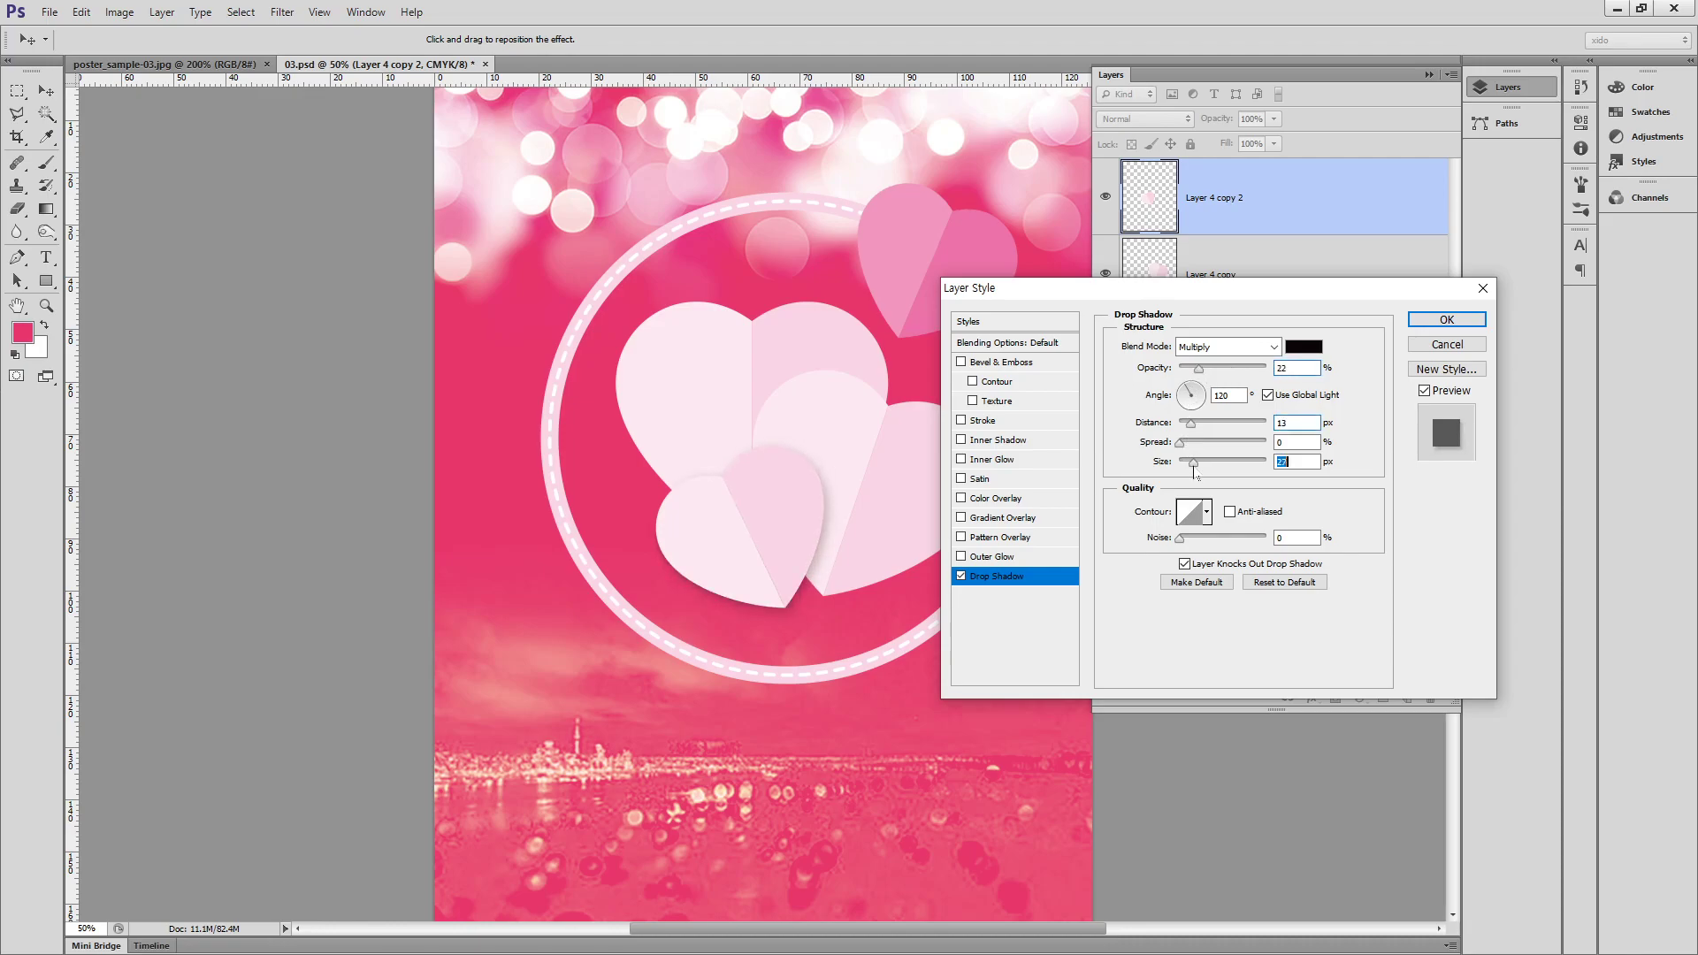
{"action": "left_click", "coordinate": [1438, 322]}
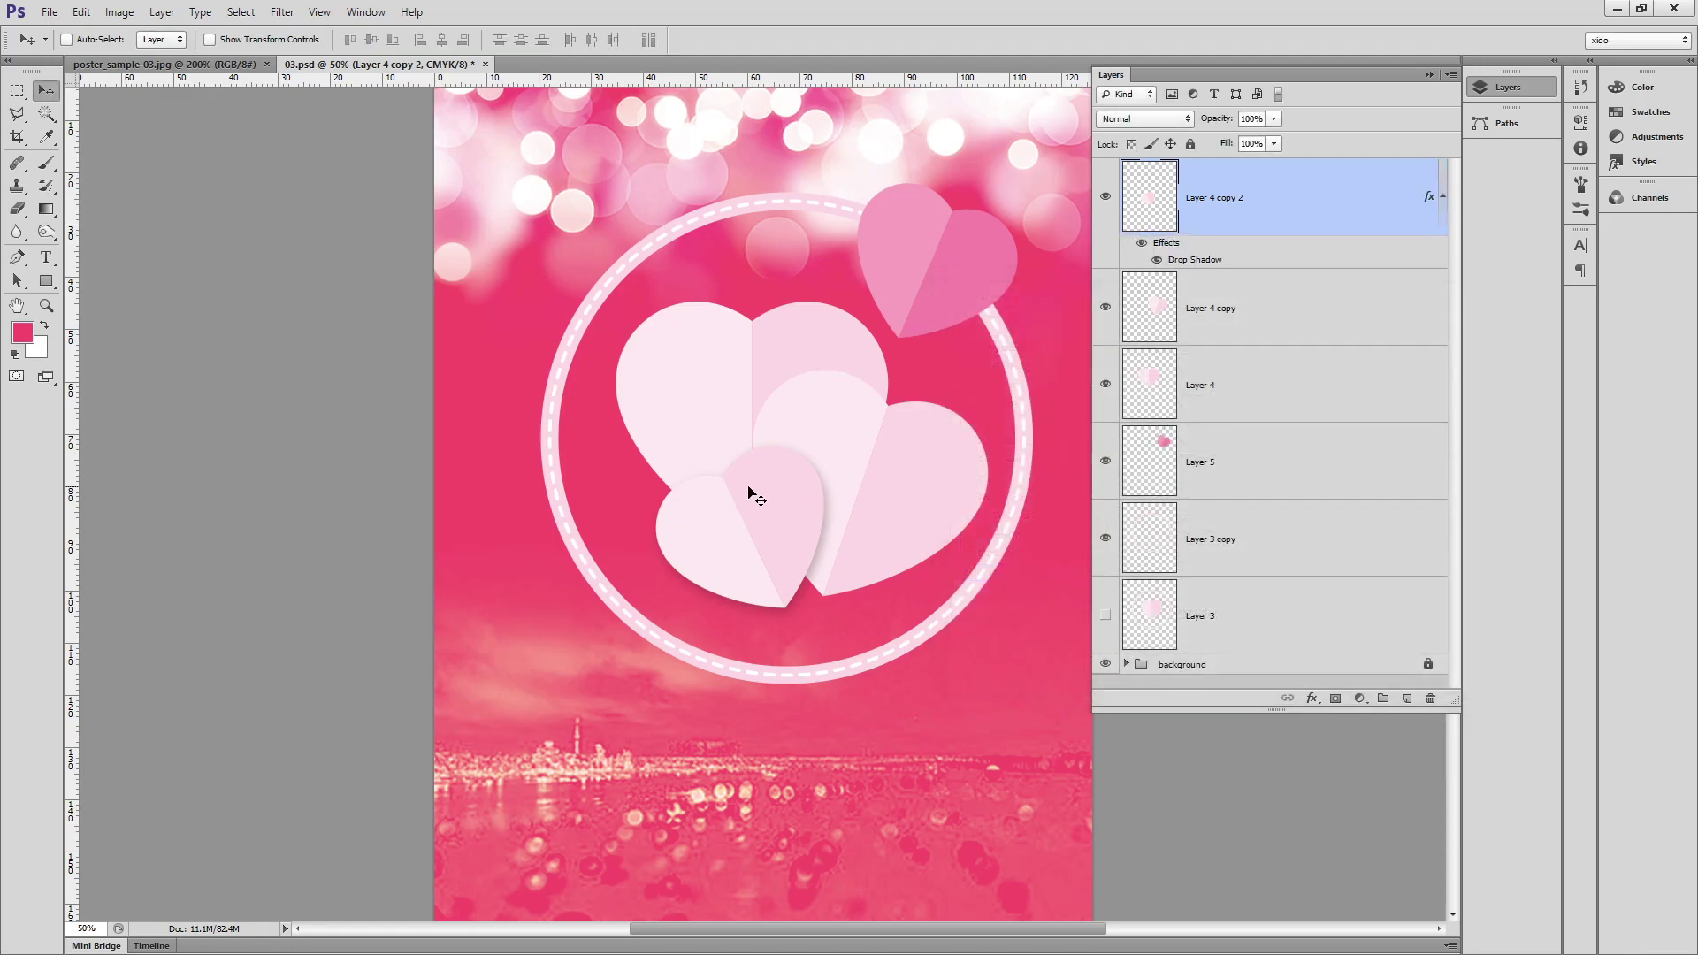
Copy the smallest heart's layer style and paste it onto Layer 4 copy, Layer 4 and Layer 5.
{"action": "left_click", "coordinate": [779, 518], "text": "ctrl"}
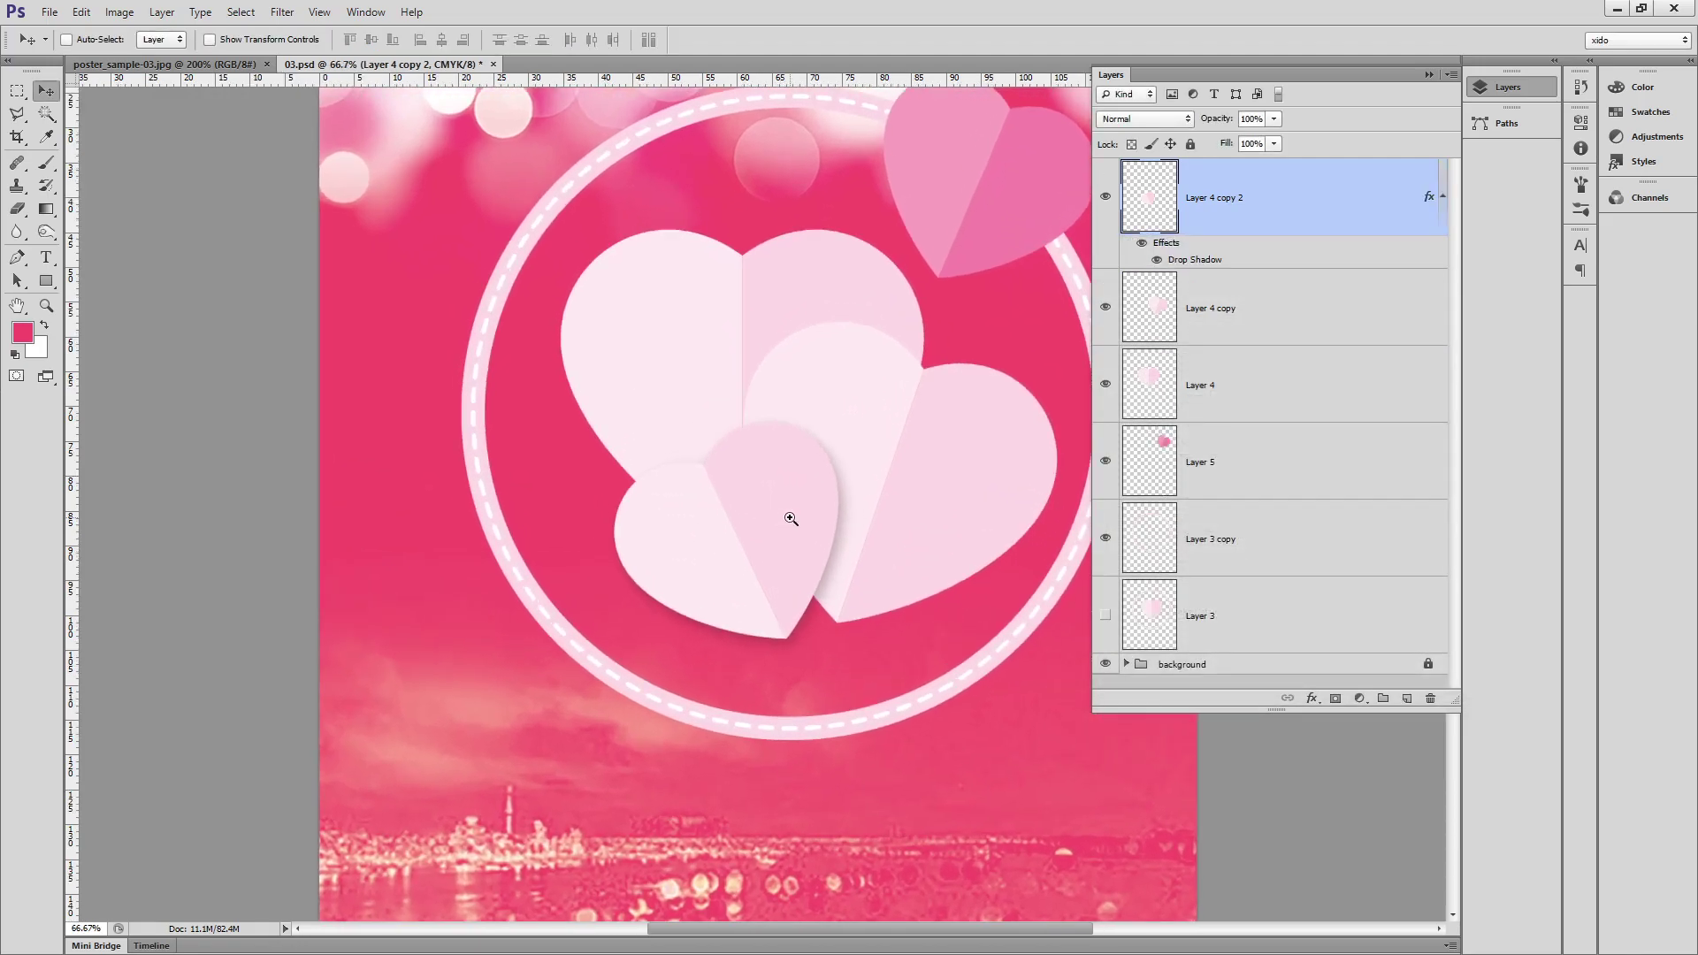
{"action": "right_click", "coordinate": [1336, 183]}
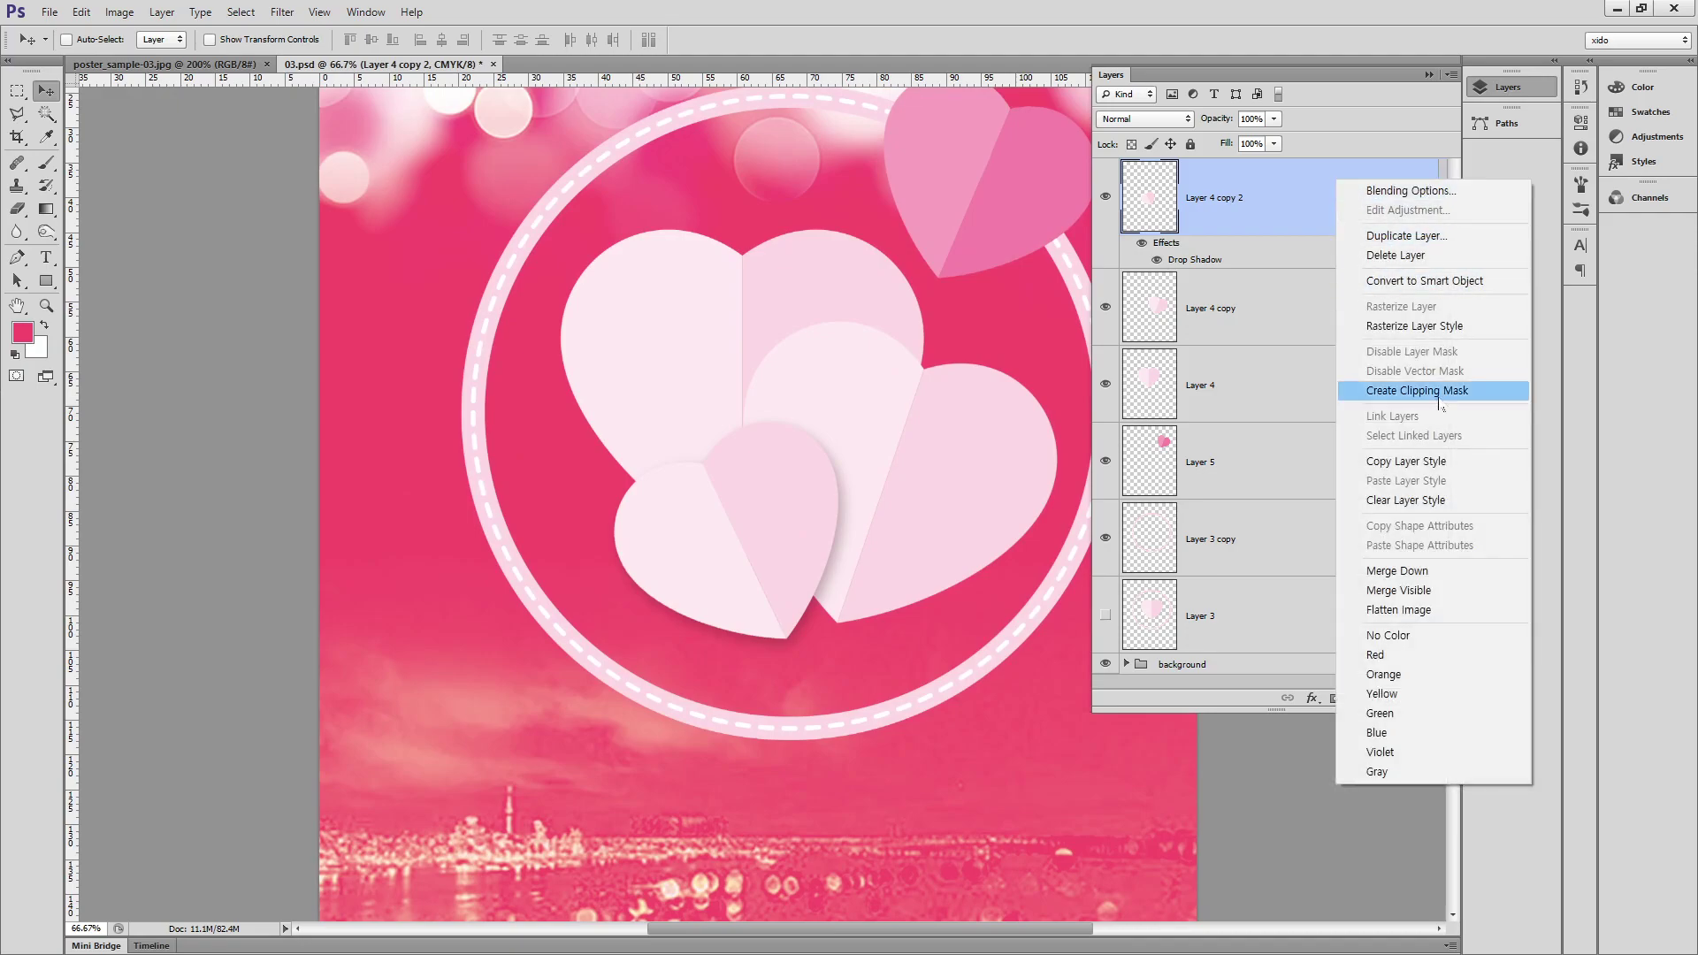
{"action": "left_click", "coordinate": [1413, 469]}
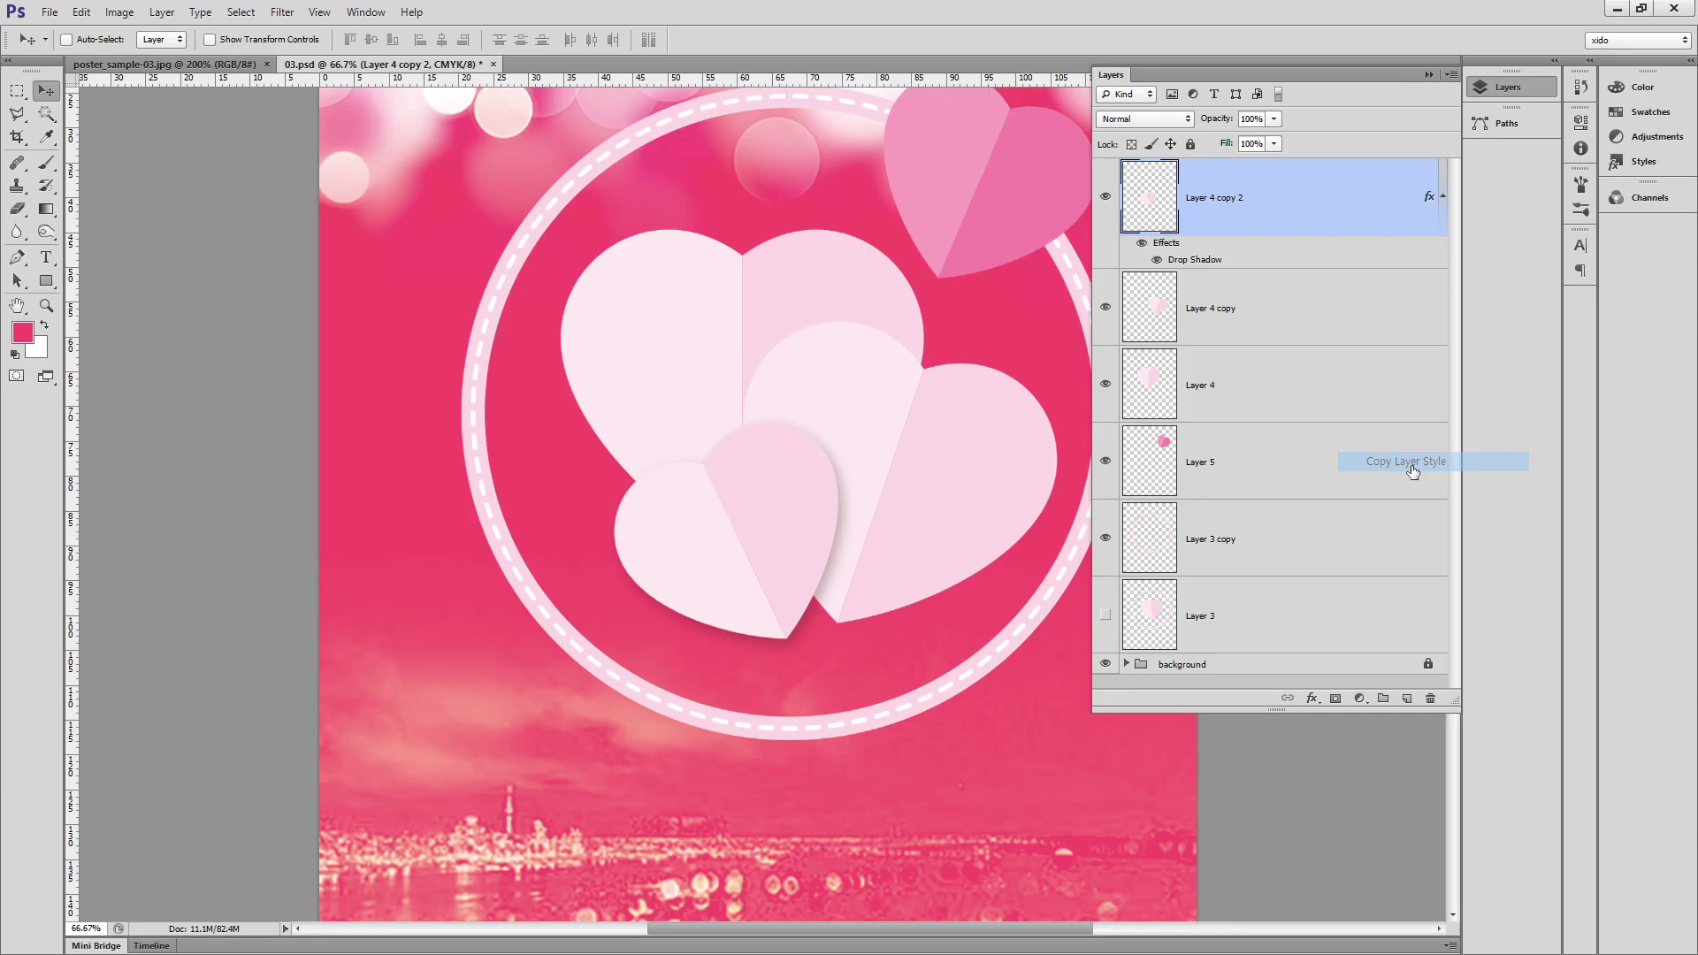
{"action": "left_click", "coordinate": [1316, 314]}
{"action": "left_click", "coordinate": [1298, 387], "text": "shift"}
{"action": "left_click", "coordinate": [1312, 482], "text": "shift"}
{"action": "right_click", "coordinate": [1336, 301]}
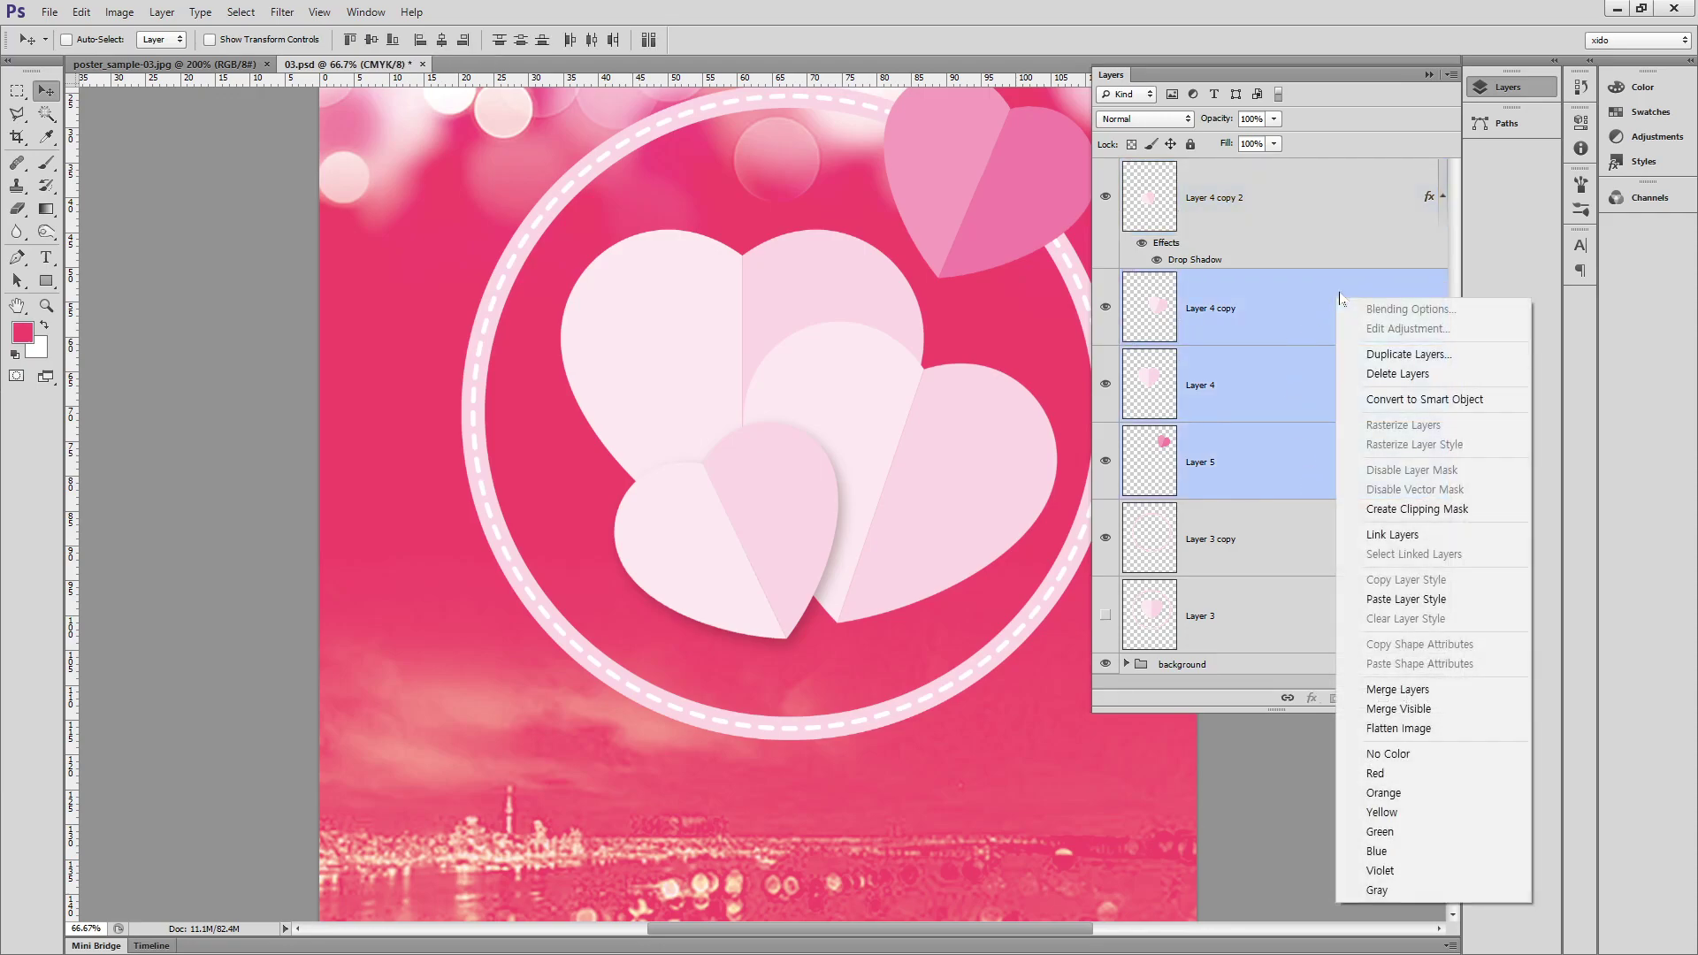
{"action": "left_click", "coordinate": [1434, 609]}
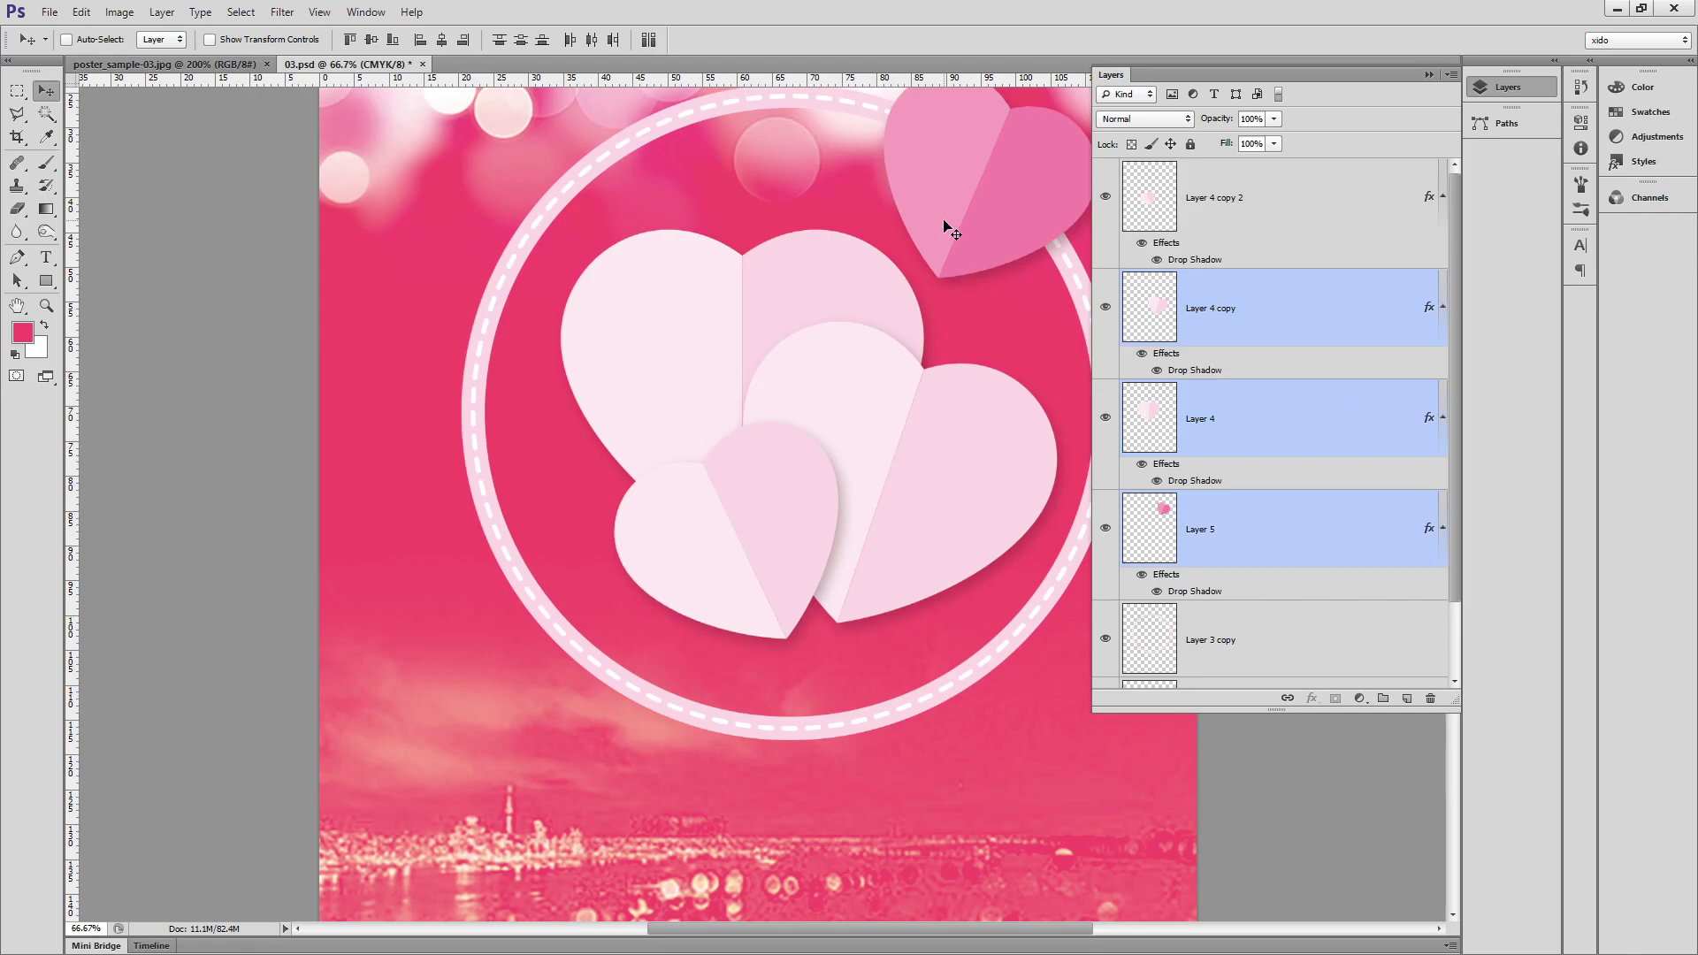
Give the dashed ring an Outer Glow with 61% opacity, 10% spread and 29 px size.
{"action": "left_click_drag", "start_coordinate": [951, 231], "coordinate": [785, 303]}
{"action": "left_click", "coordinate": [663, 154], "text": "ctrl"}
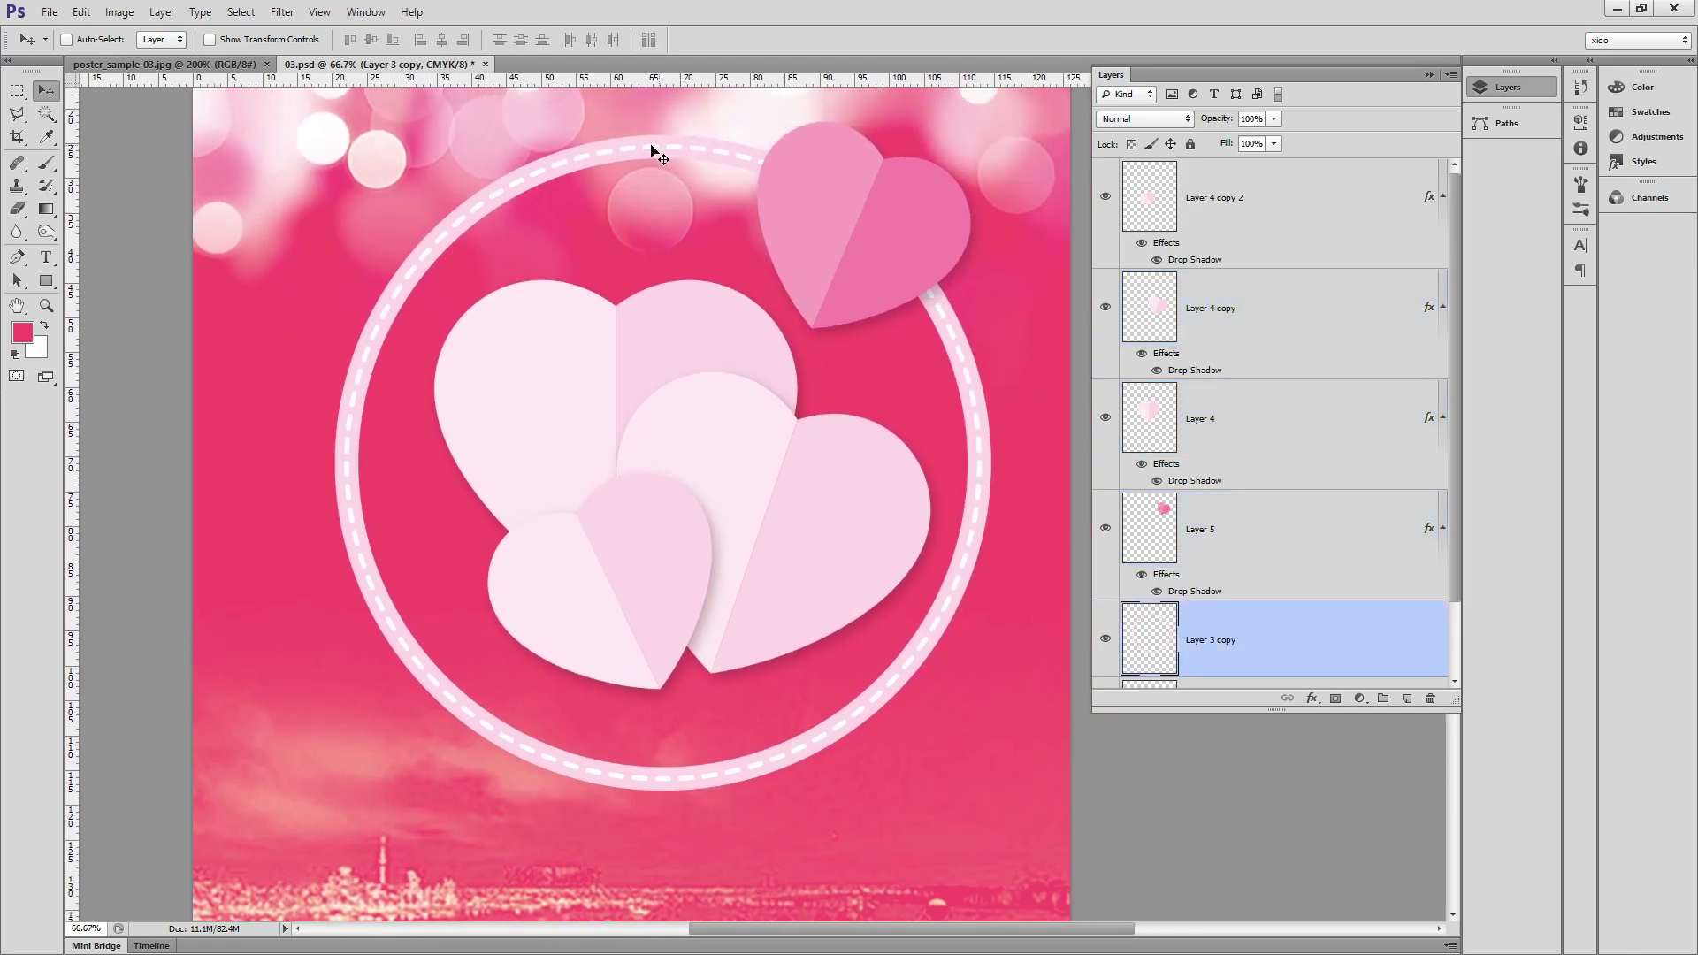
{"action": "scroll", "coordinate": [1282, 636], "scroll_direction": "down", "scroll_amount": 2}
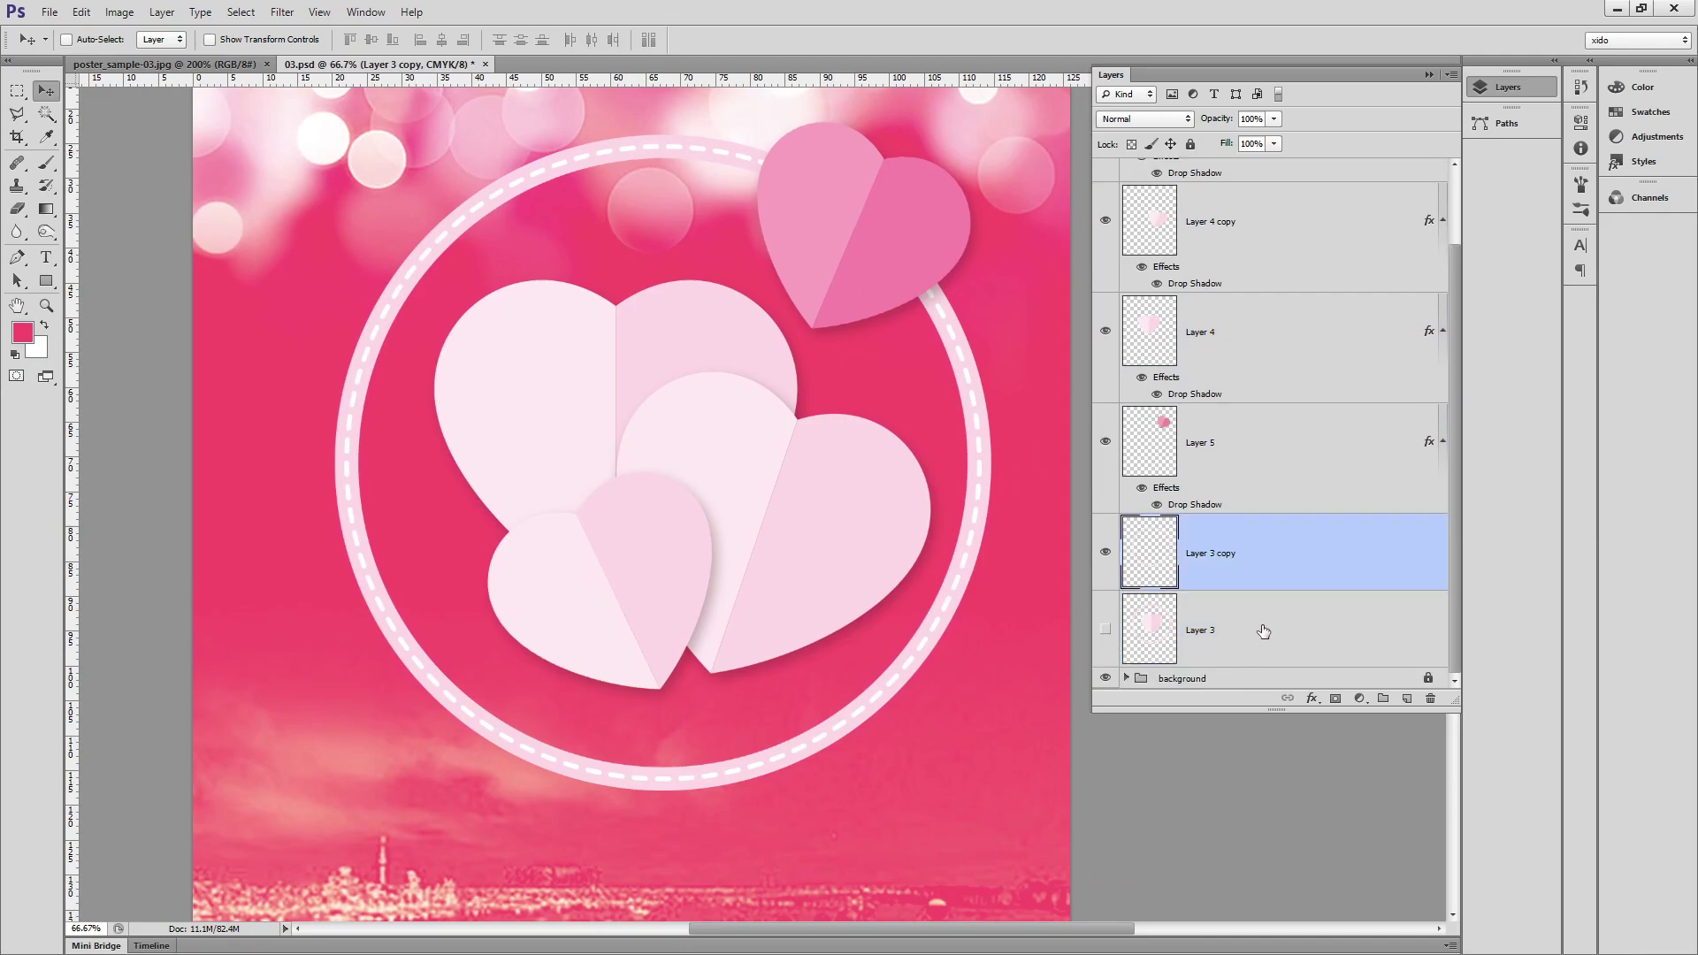
{"action": "double_click", "coordinate": [1317, 550]}
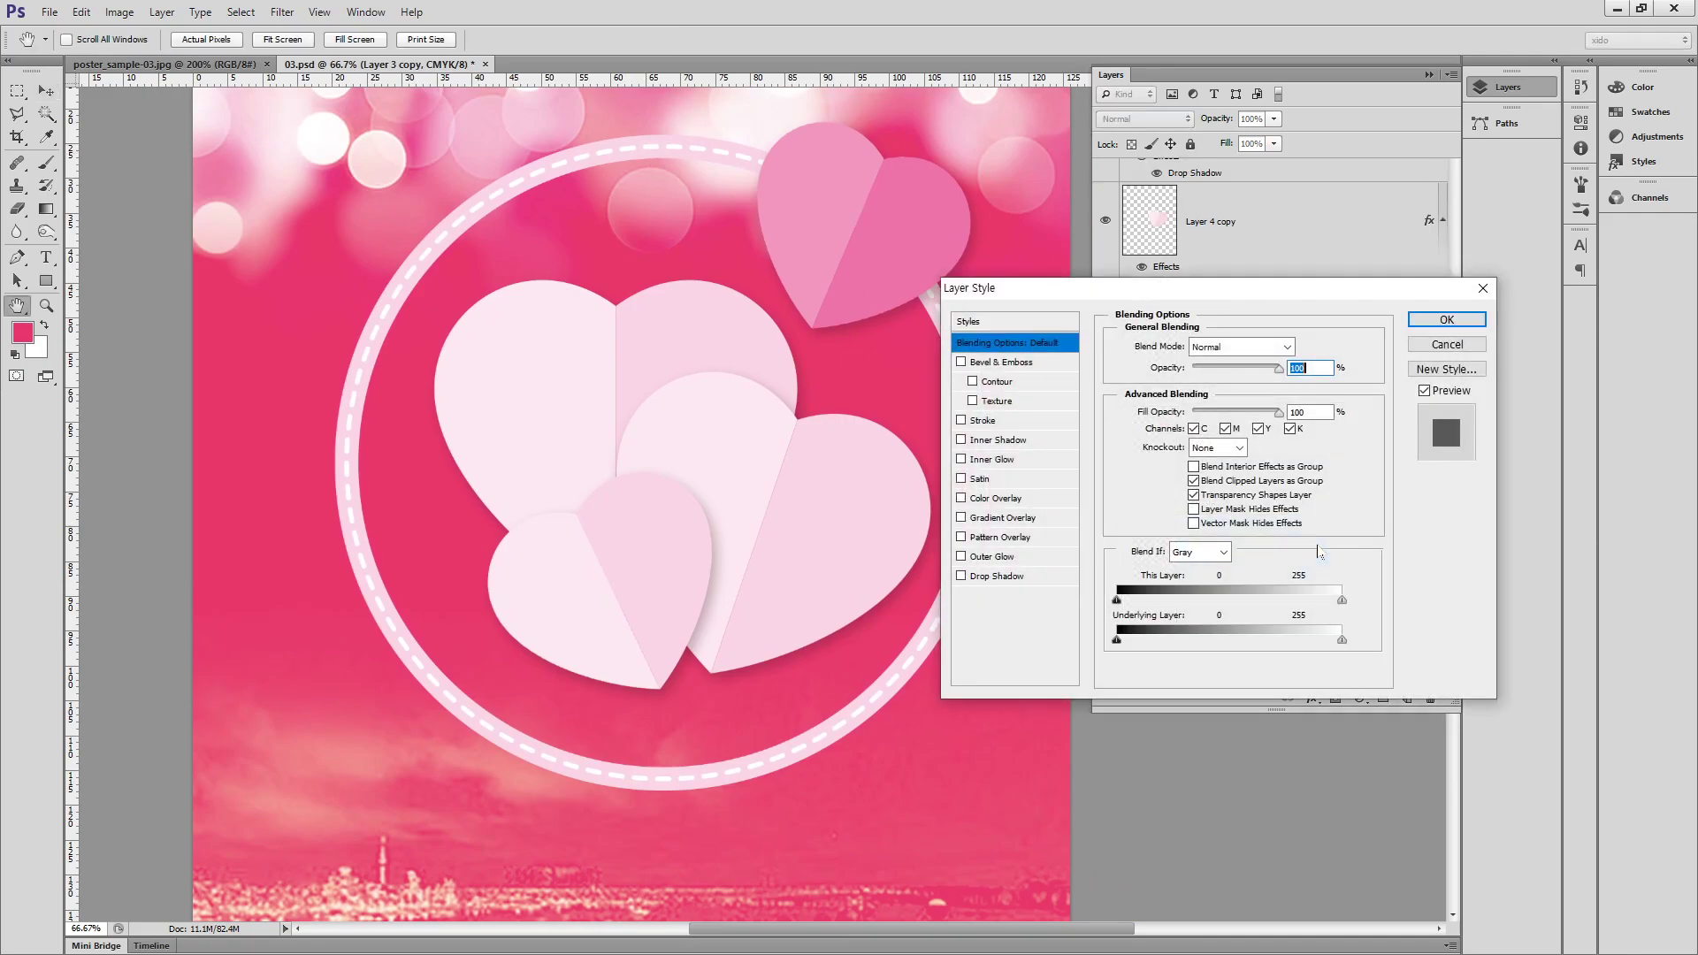
{"action": "left_click_drag", "start_coordinate": [1181, 285], "coordinate": [1280, 248]}
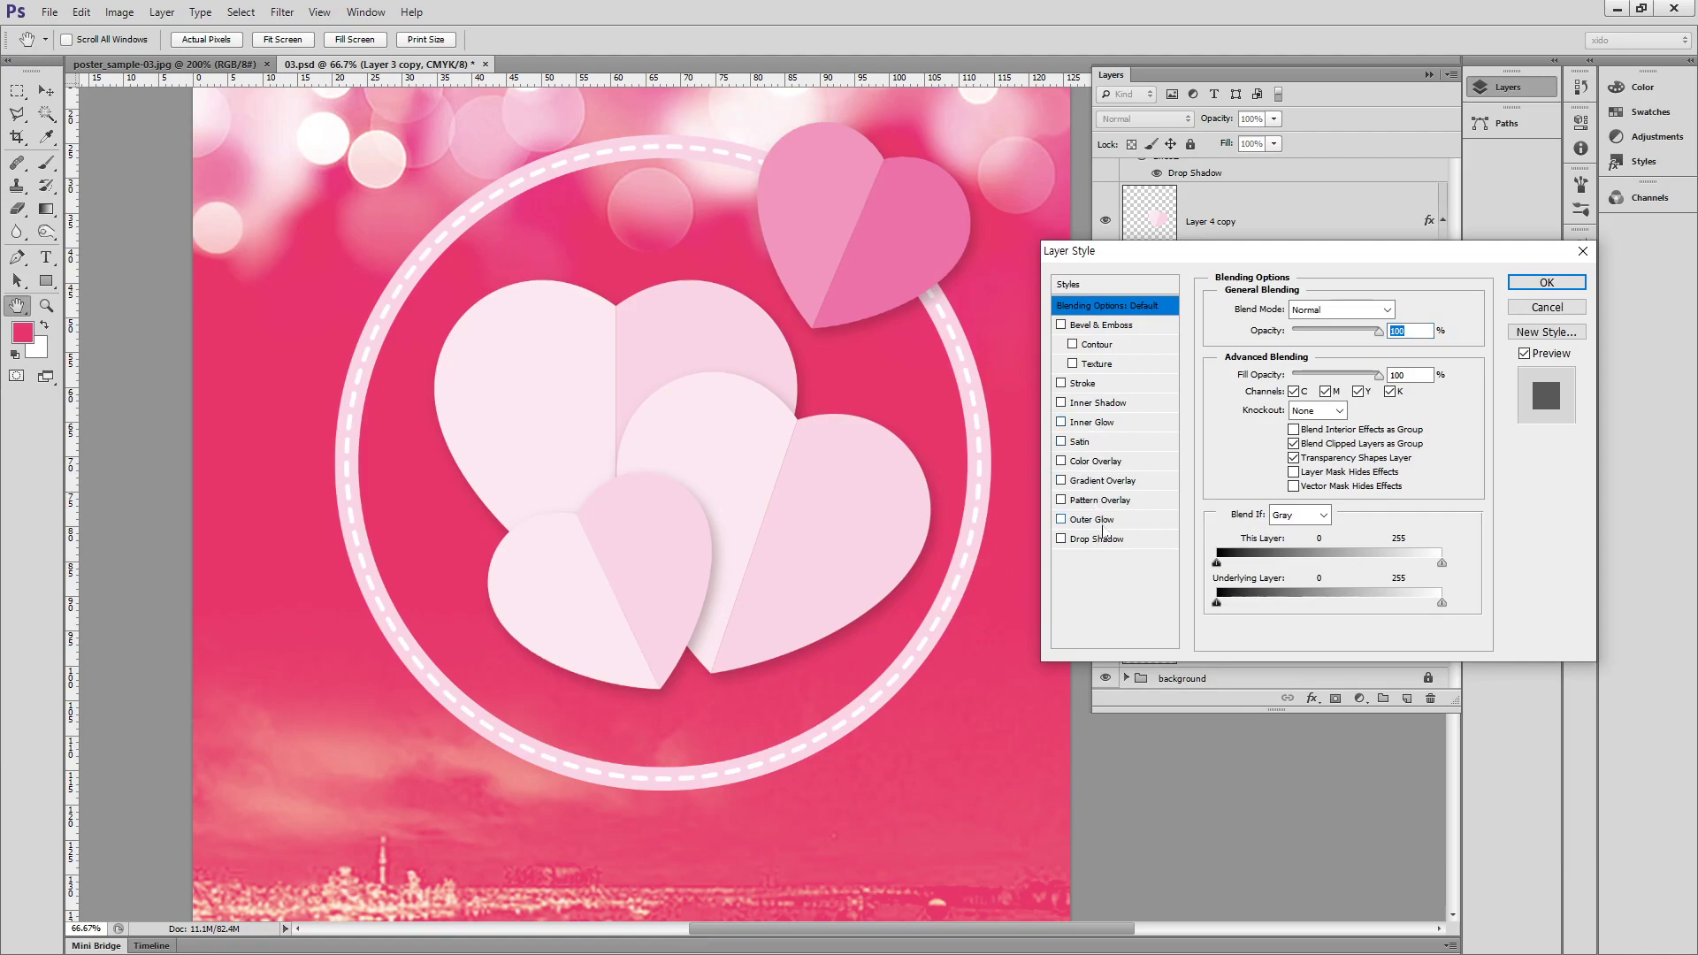
{"action": "left_click", "coordinate": [1102, 522]}
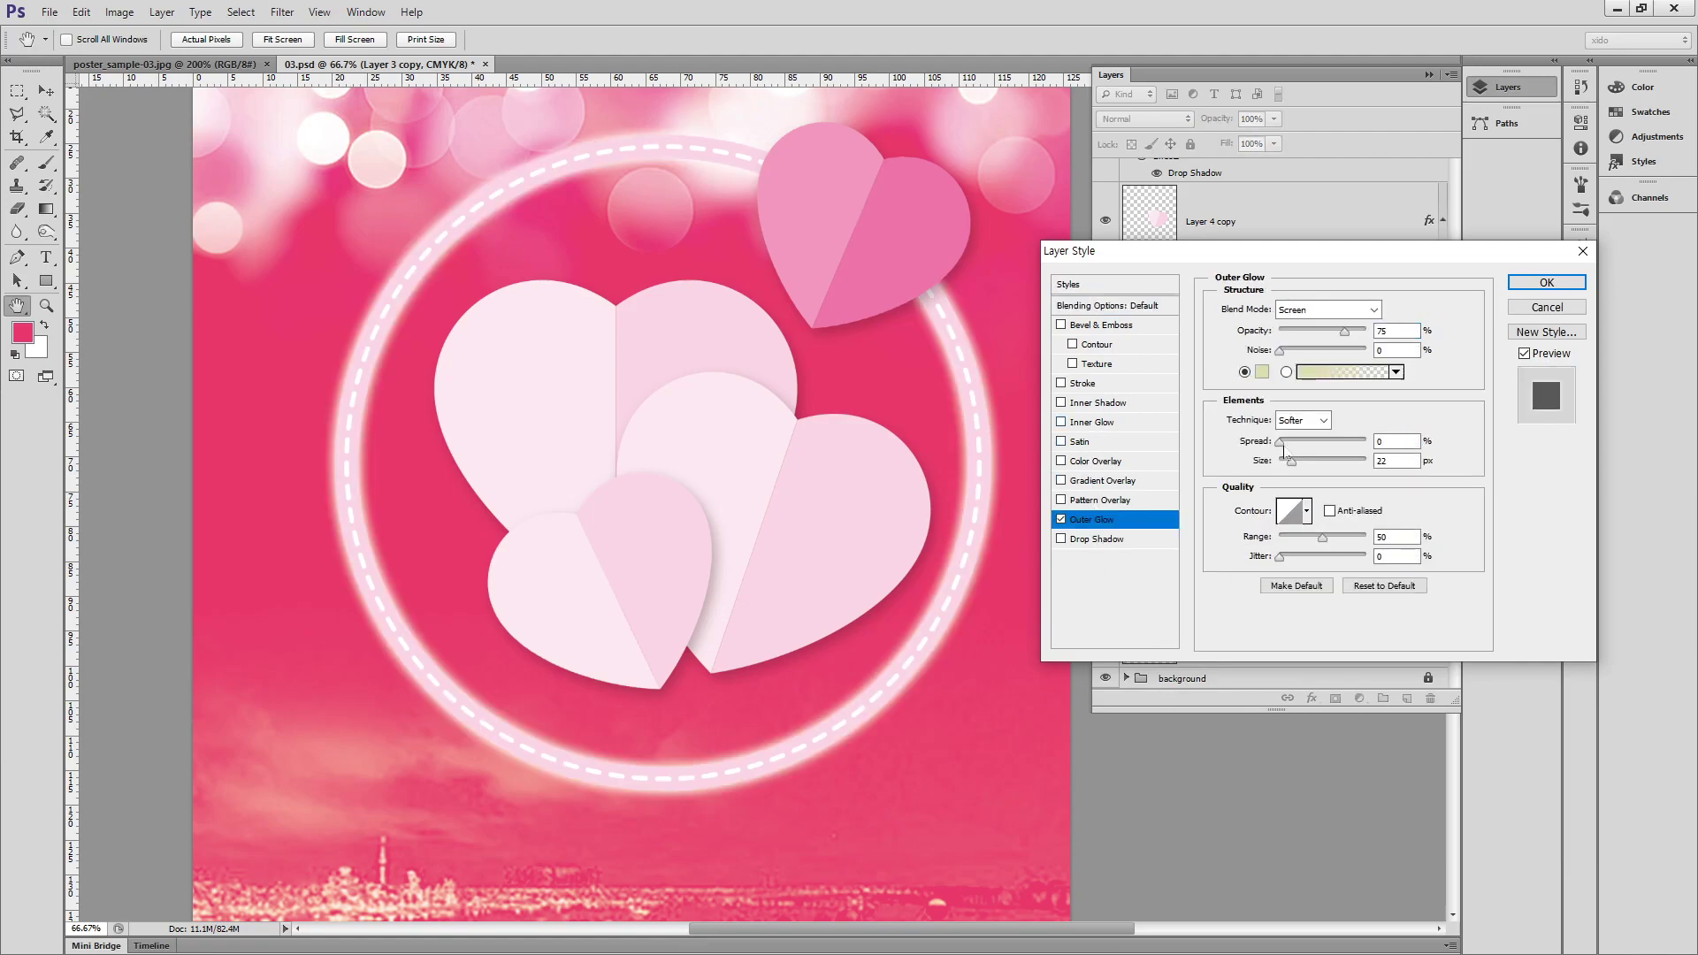
{"action": "mouse_move", "coordinate": [1293, 467]}
{"action": "left_mouse_down"}
{"action": "mouse_move", "coordinate": [1318, 467]}
{"action": "mouse_move", "coordinate": [1288, 446]}
{"action": "left_mouse_up"}
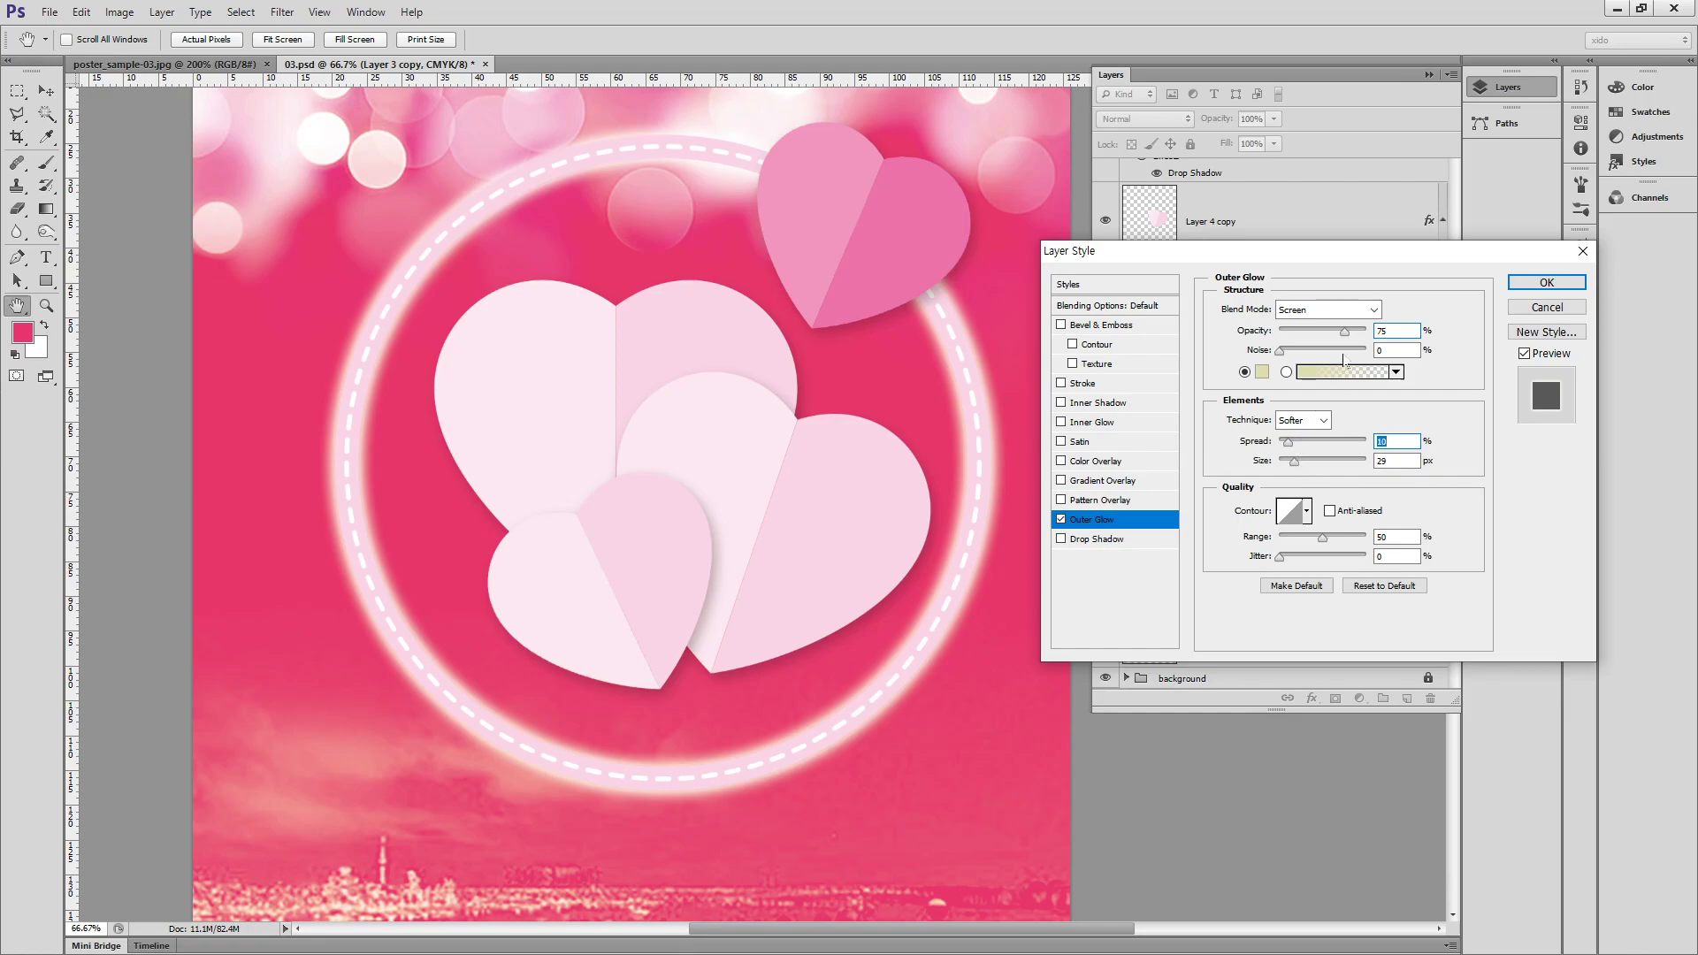
{"action": "left_click_drag", "start_coordinate": [1341, 340], "coordinate": [1329, 339]}
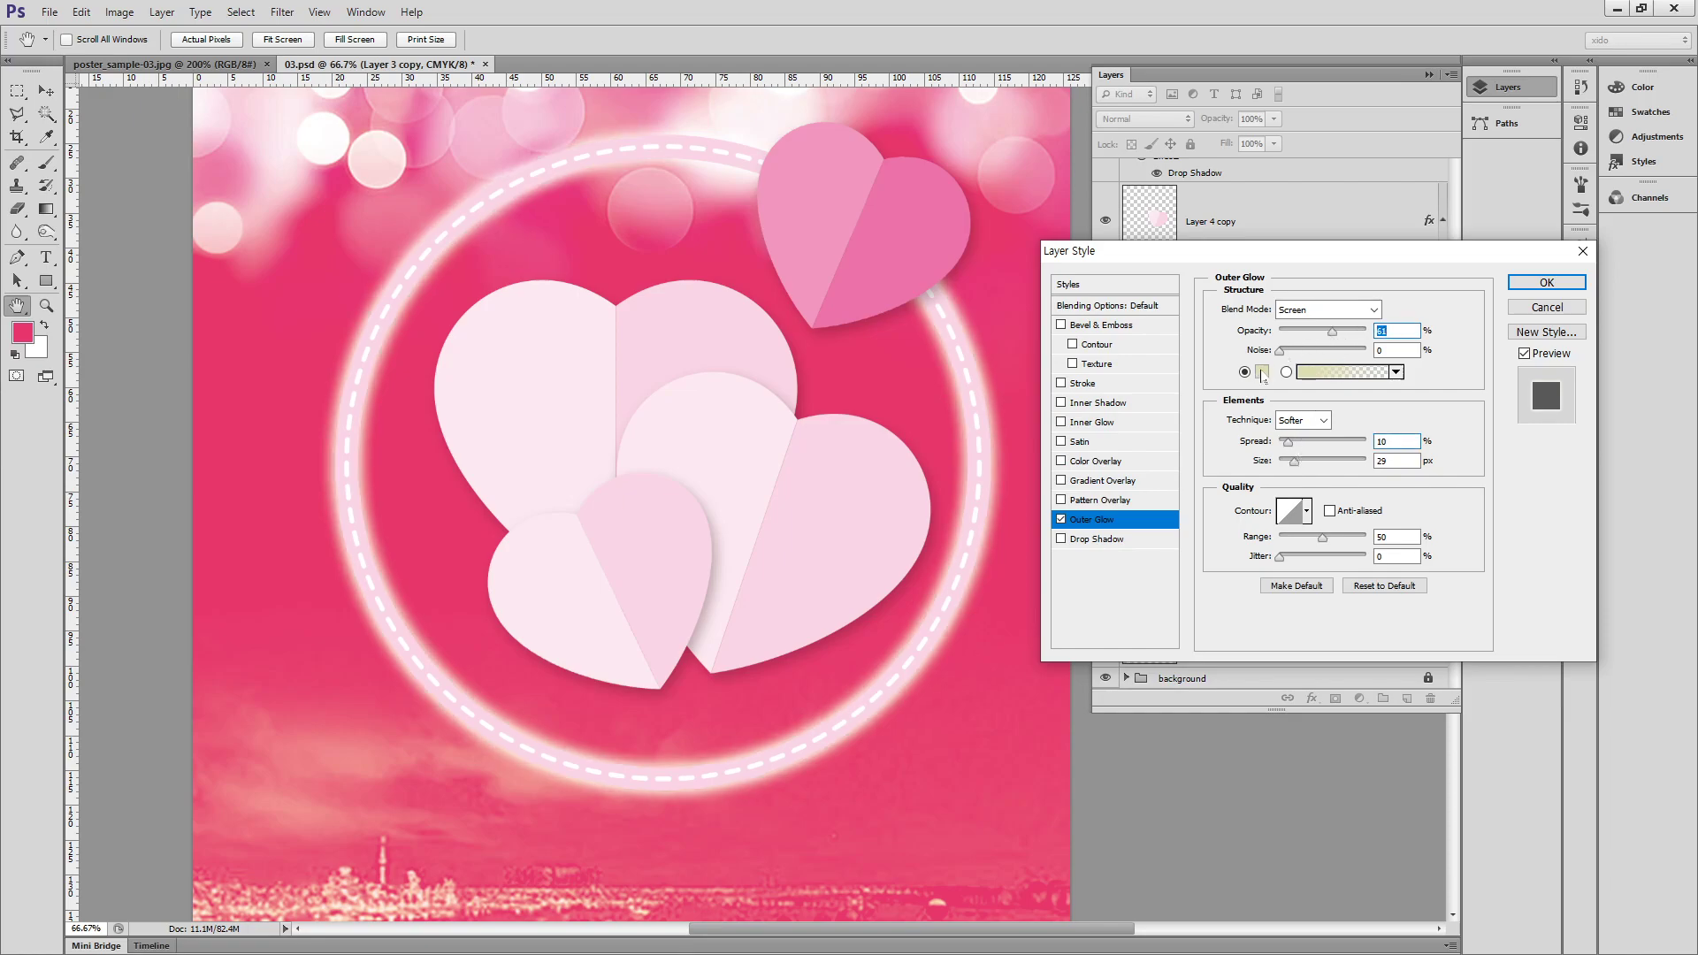
Set the ring's outer glow colour to pale yellow fefbbe and apply the layer style.
{"action": "left_click", "coordinate": [1262, 374]}
{"action": "left_click_drag", "start_coordinate": [957, 184], "coordinate": [968, 182]}
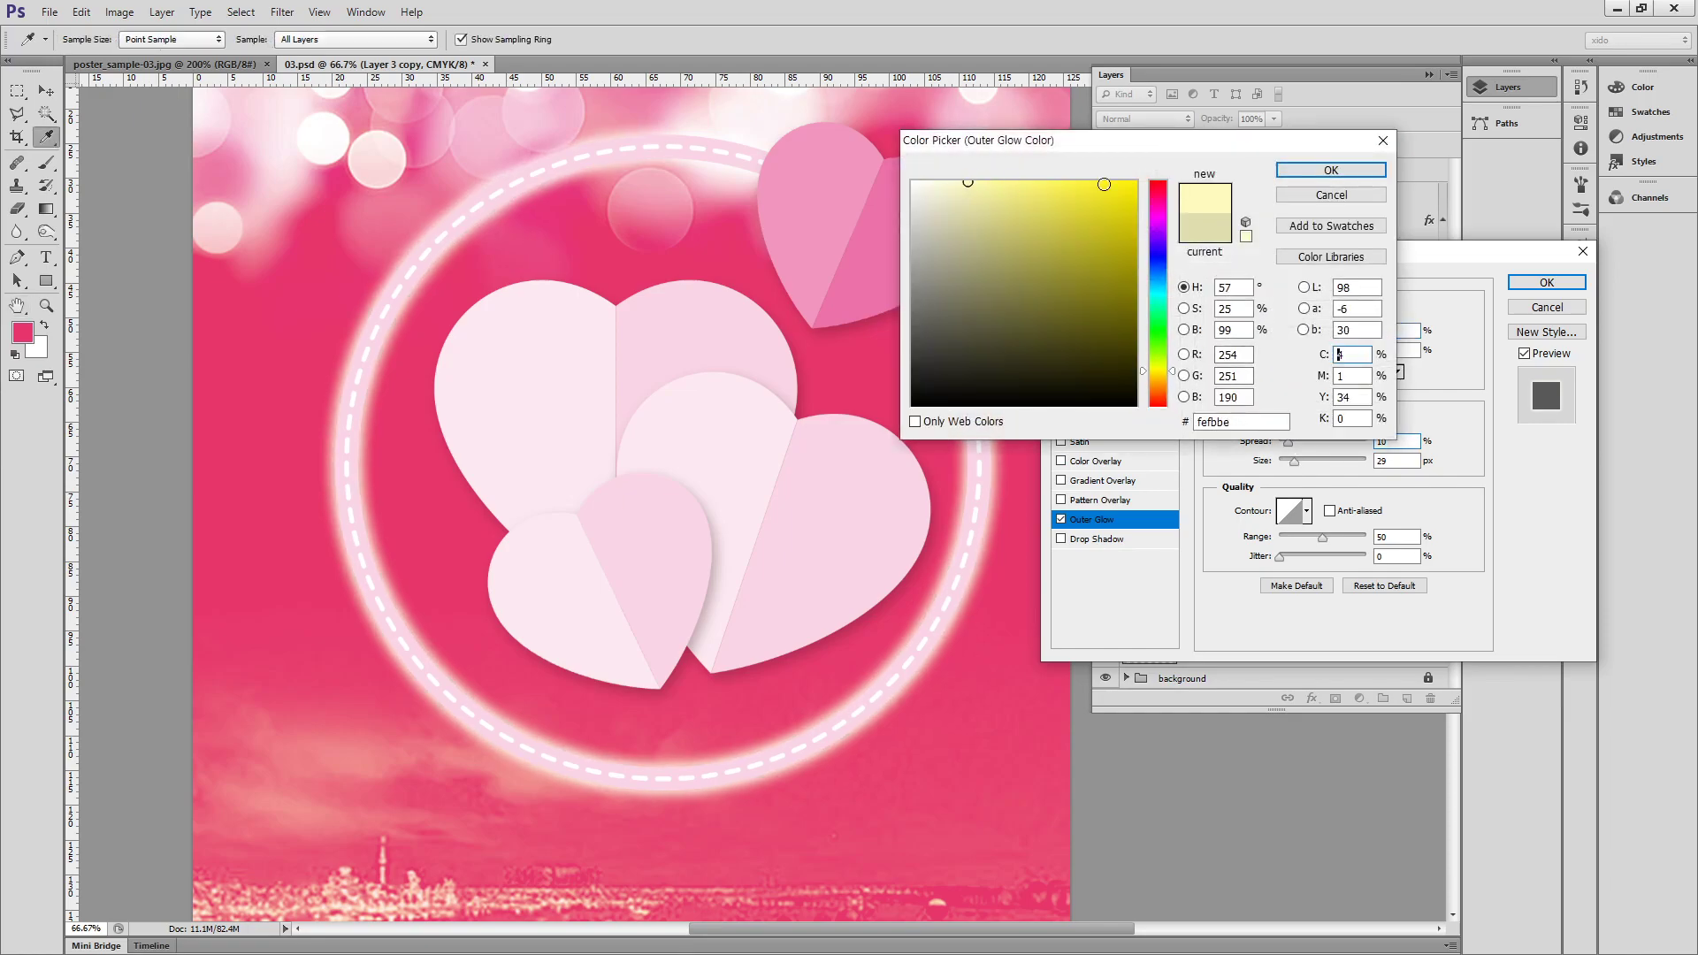
{"action": "left_click", "coordinate": [1292, 174]}
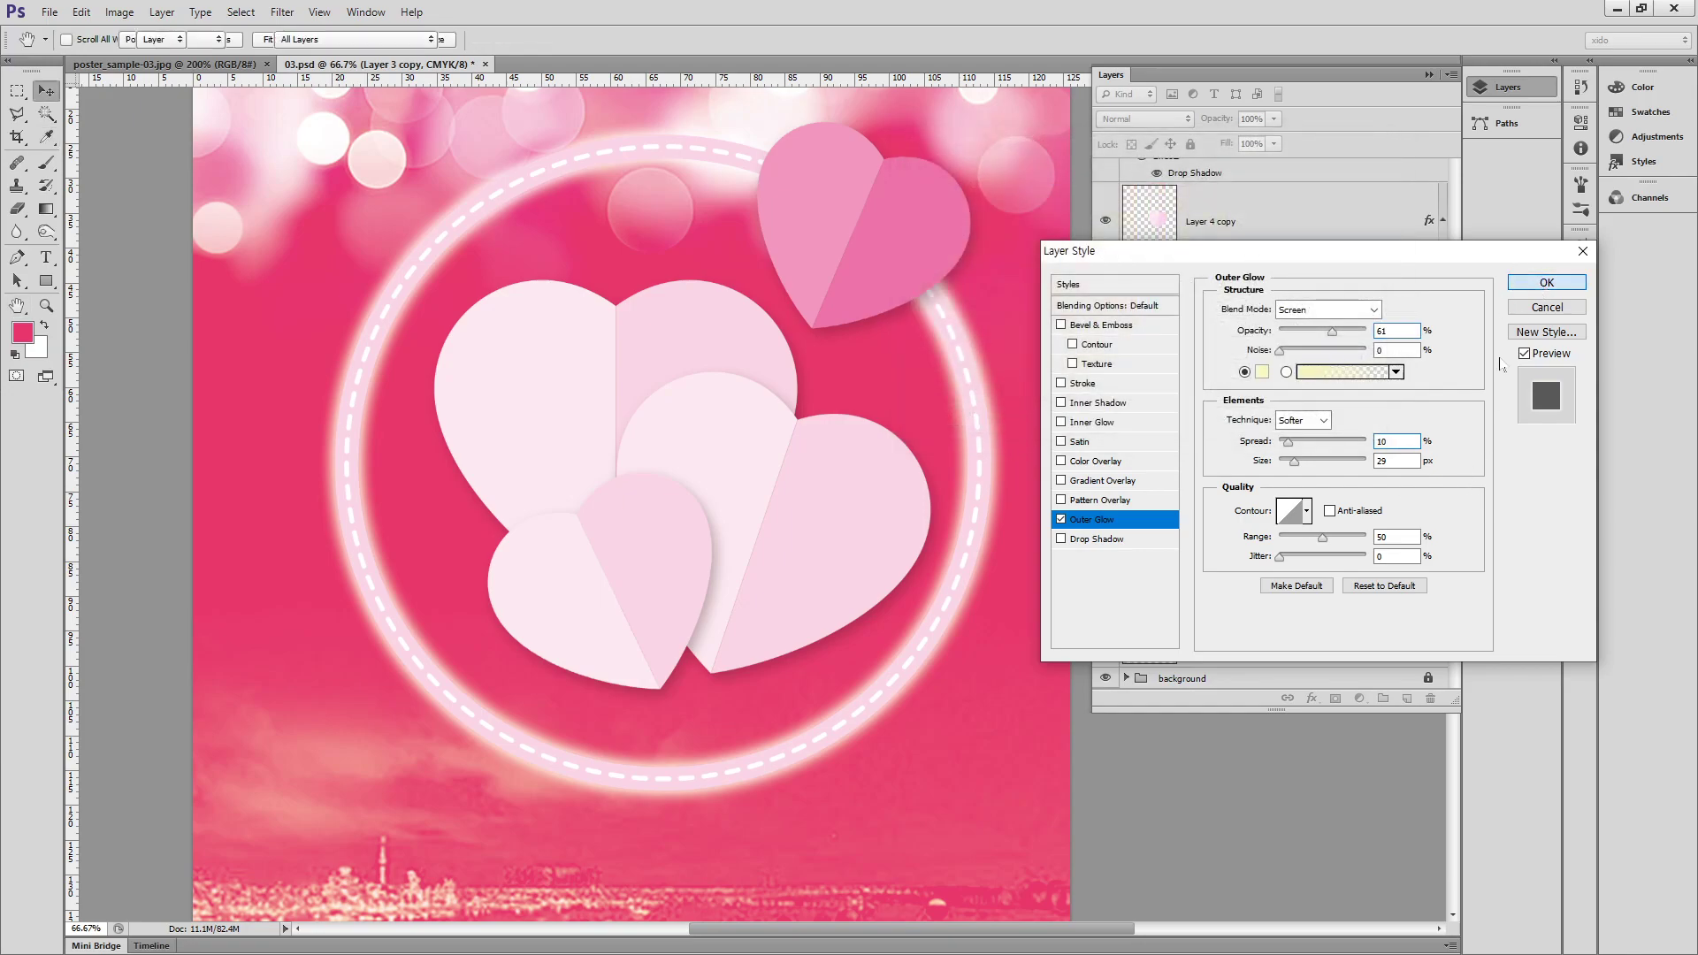
{"action": "left_click", "coordinate": [1546, 282]}
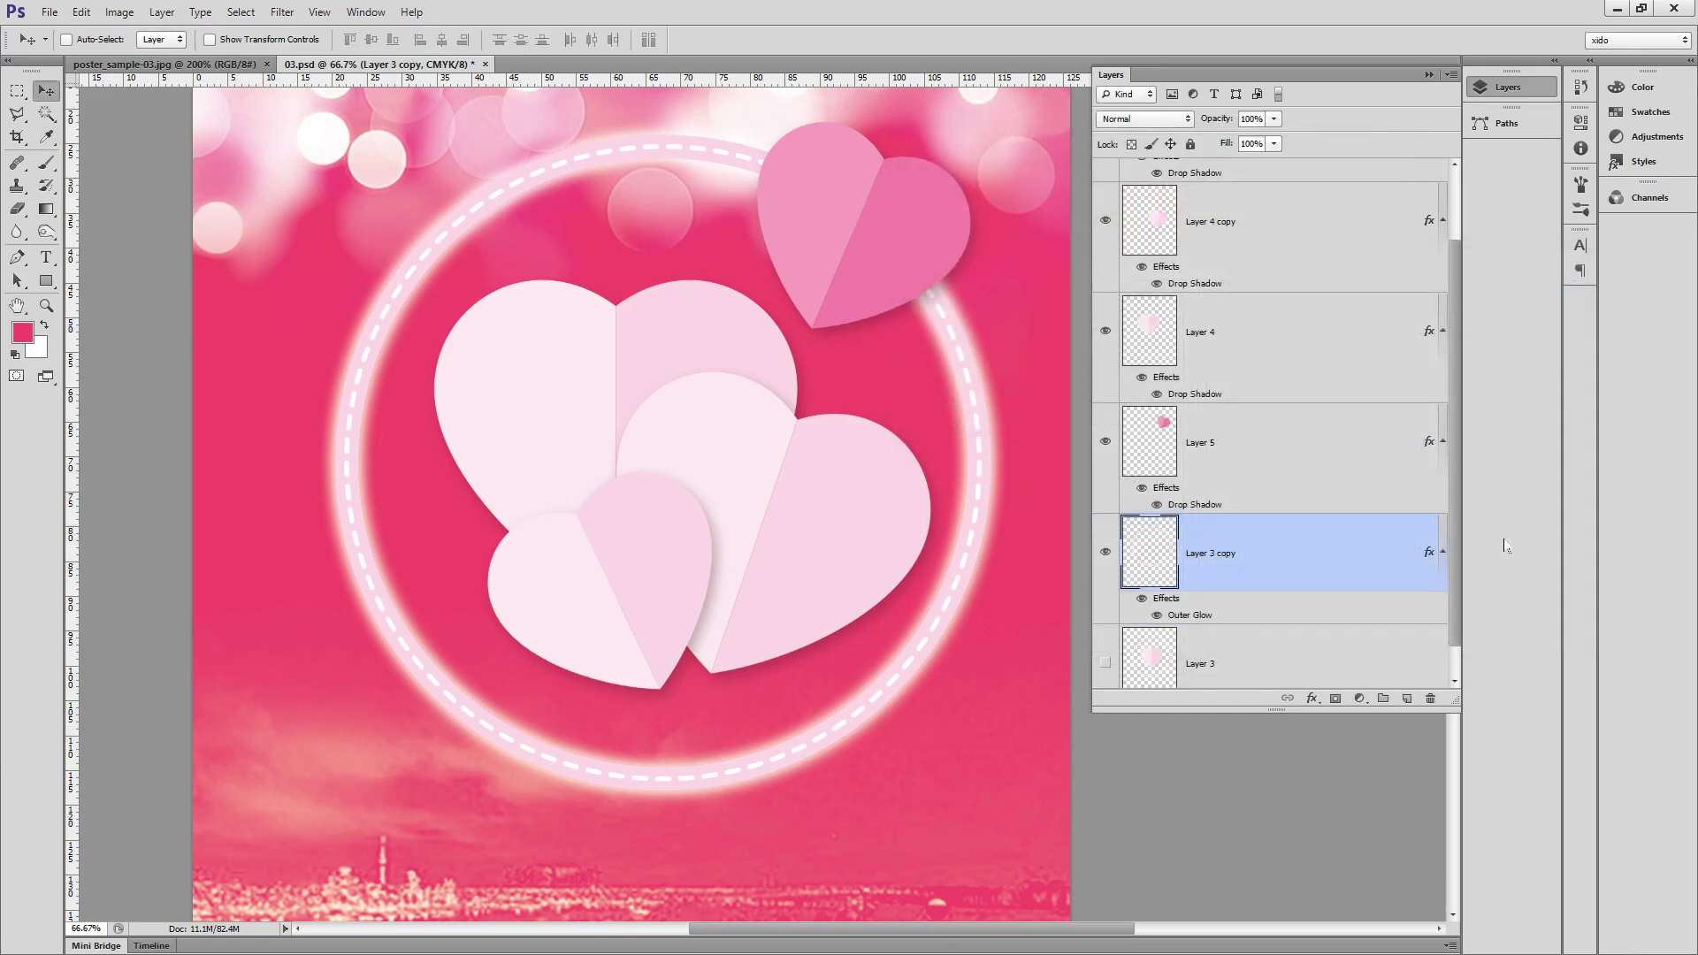
Enlarge the layer list, check which layer holds the ring, and rename that layer as ring.
{"action": "scroll", "coordinate": [1221, 575], "scroll_direction": "down", "scroll_amount": 1}
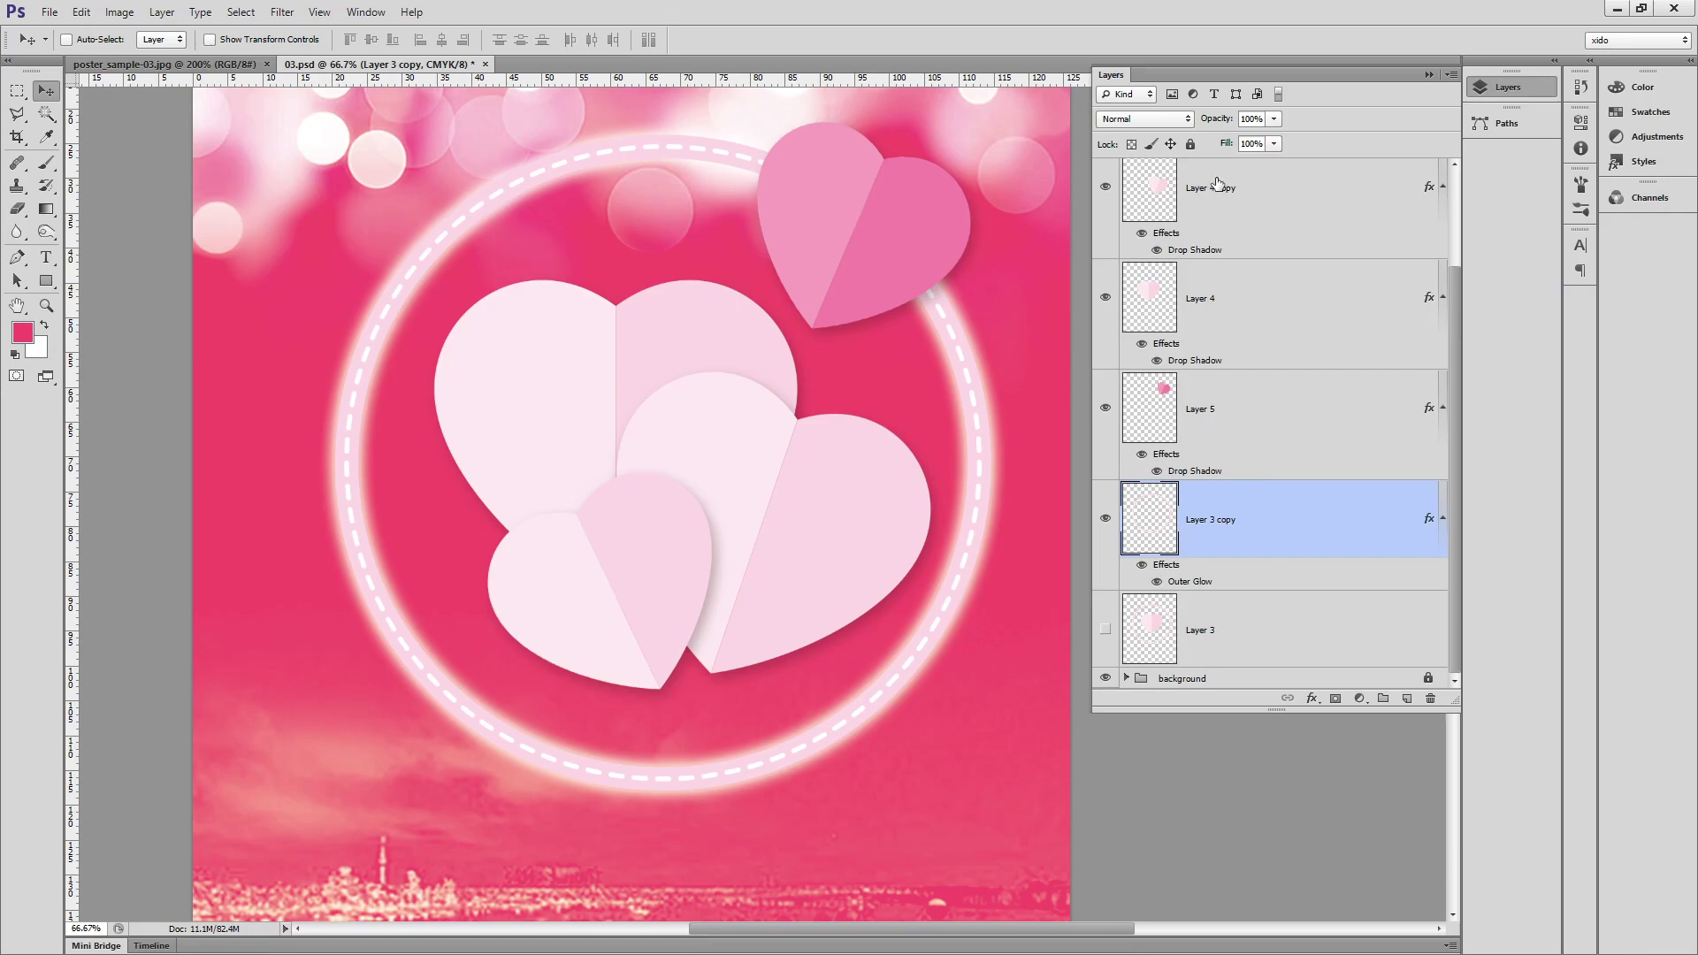
{"action": "scroll", "coordinate": [1238, 382], "scroll_direction": "up", "scroll_amount": 3}
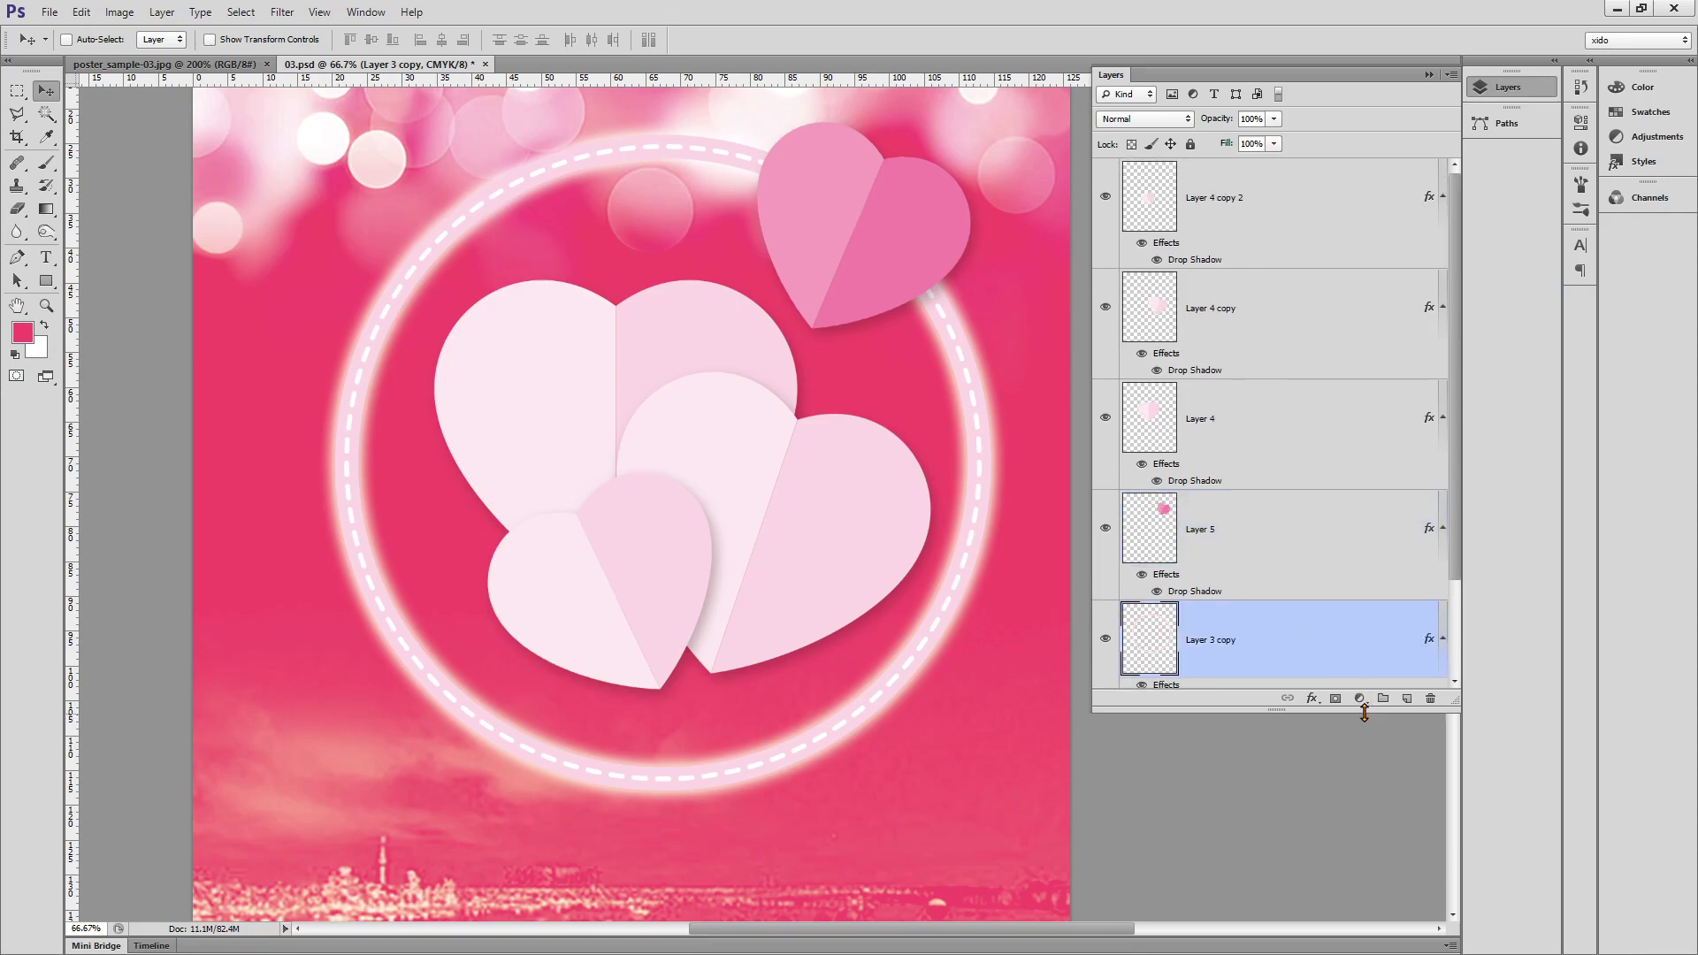
{"action": "left_click_drag", "start_coordinate": [1282, 709], "coordinate": [1284, 827]}
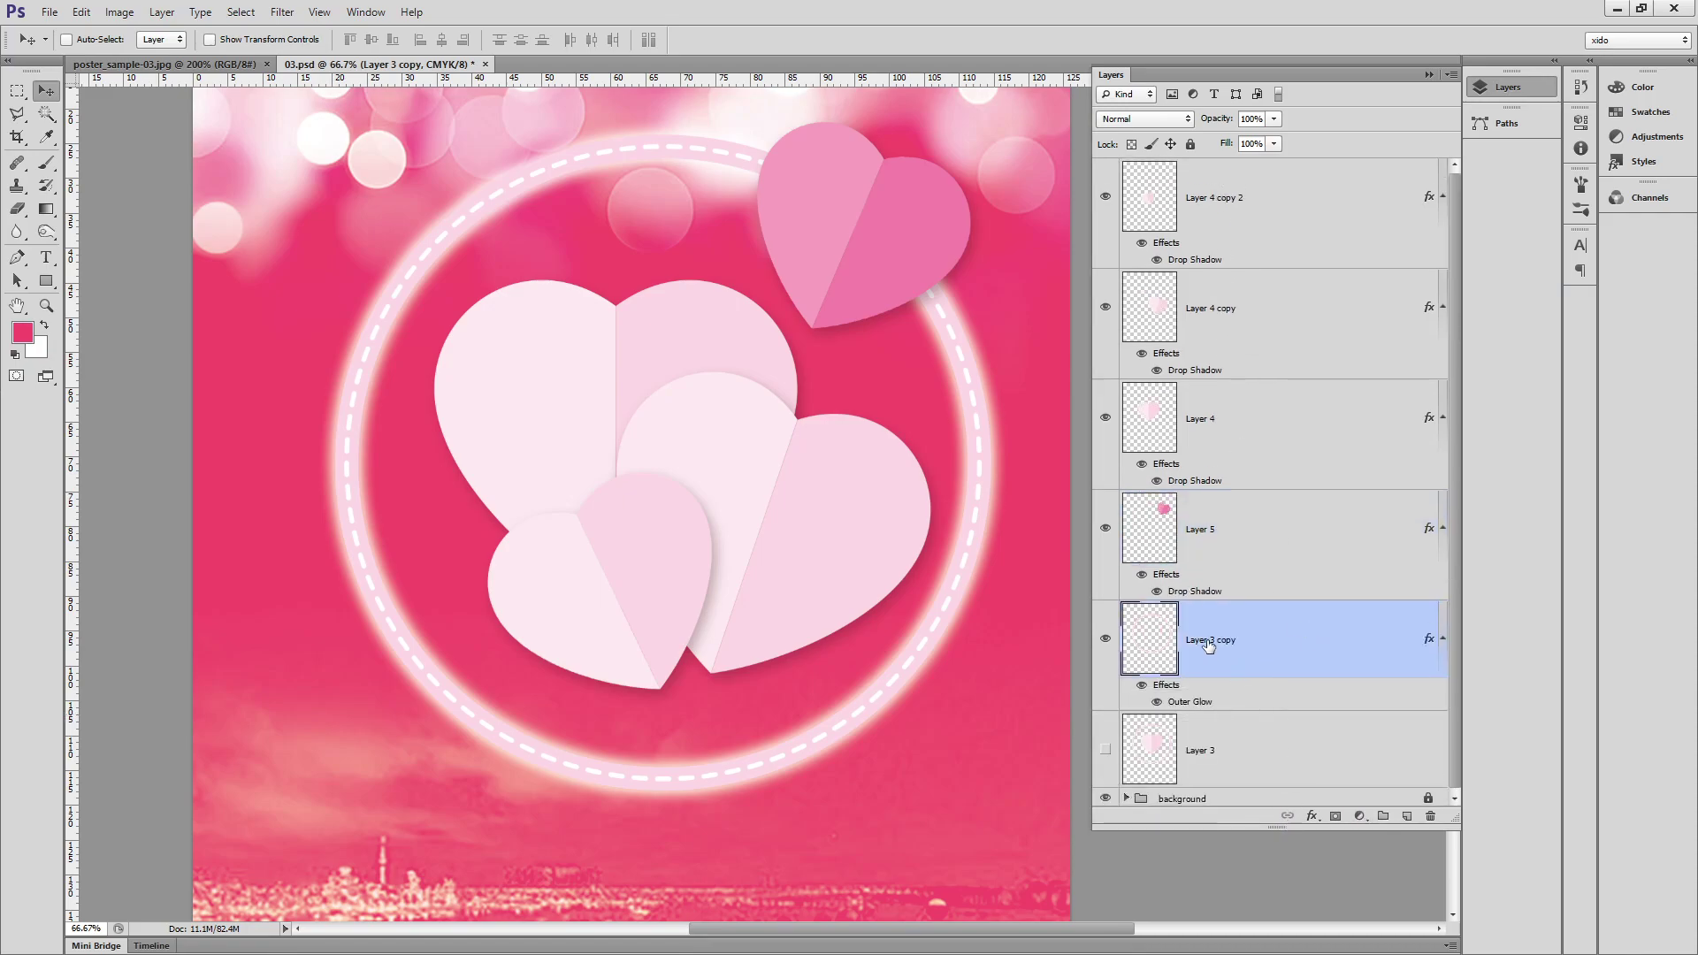
{"action": "left_click", "coordinate": [1105, 639]}
{"action": "left_click", "coordinate": [1105, 639]}
{"action": "double_click", "coordinate": [1215, 640]}
{"action": "type", "text": "ring"}
{"action": "key", "text": "shift+Tab"}
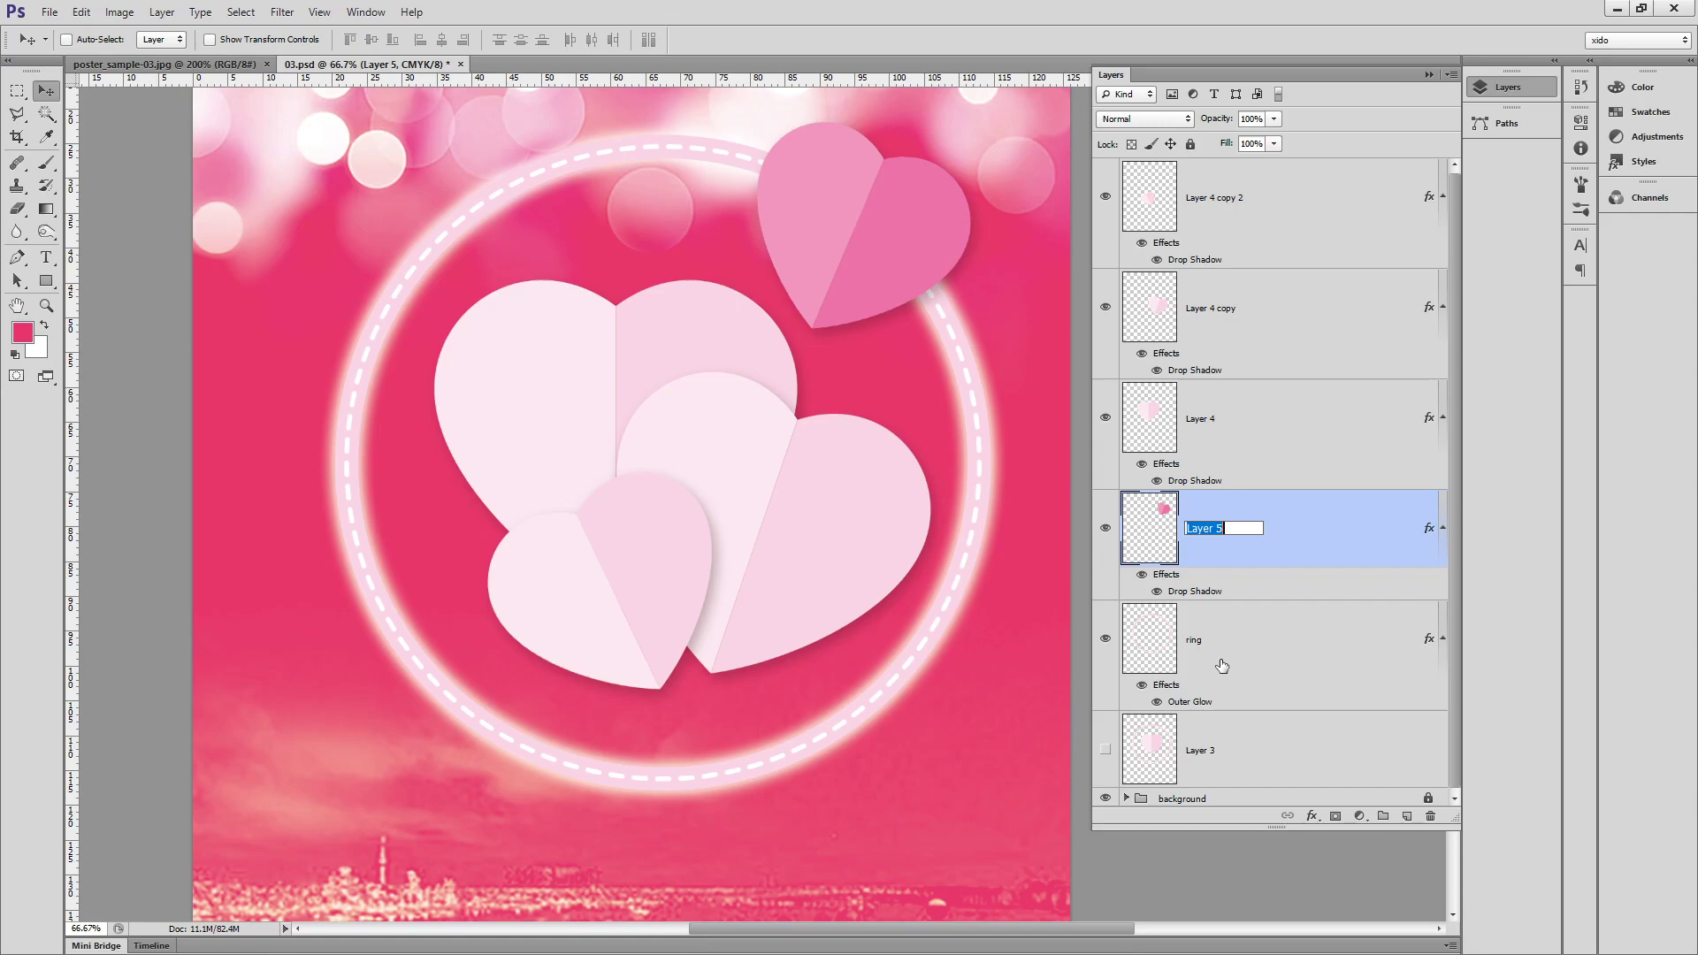
Rename the four heart layers from the one above the ring upward as heart_4, heart_3, heart_2 and heart_1.
{"action": "type", "text": "heart_4"}
{"action": "key", "text": "shift+Tab"}
{"action": "type", "text": "heart_3"}
{"action": "key", "text": "shift+Tab"}
{"action": "type", "text": "heart_2"}
{"action": "key", "text": "shift+Tab"}
{"action": "type", "text": "heart_1"}
{"action": "key", "text": "Return"}
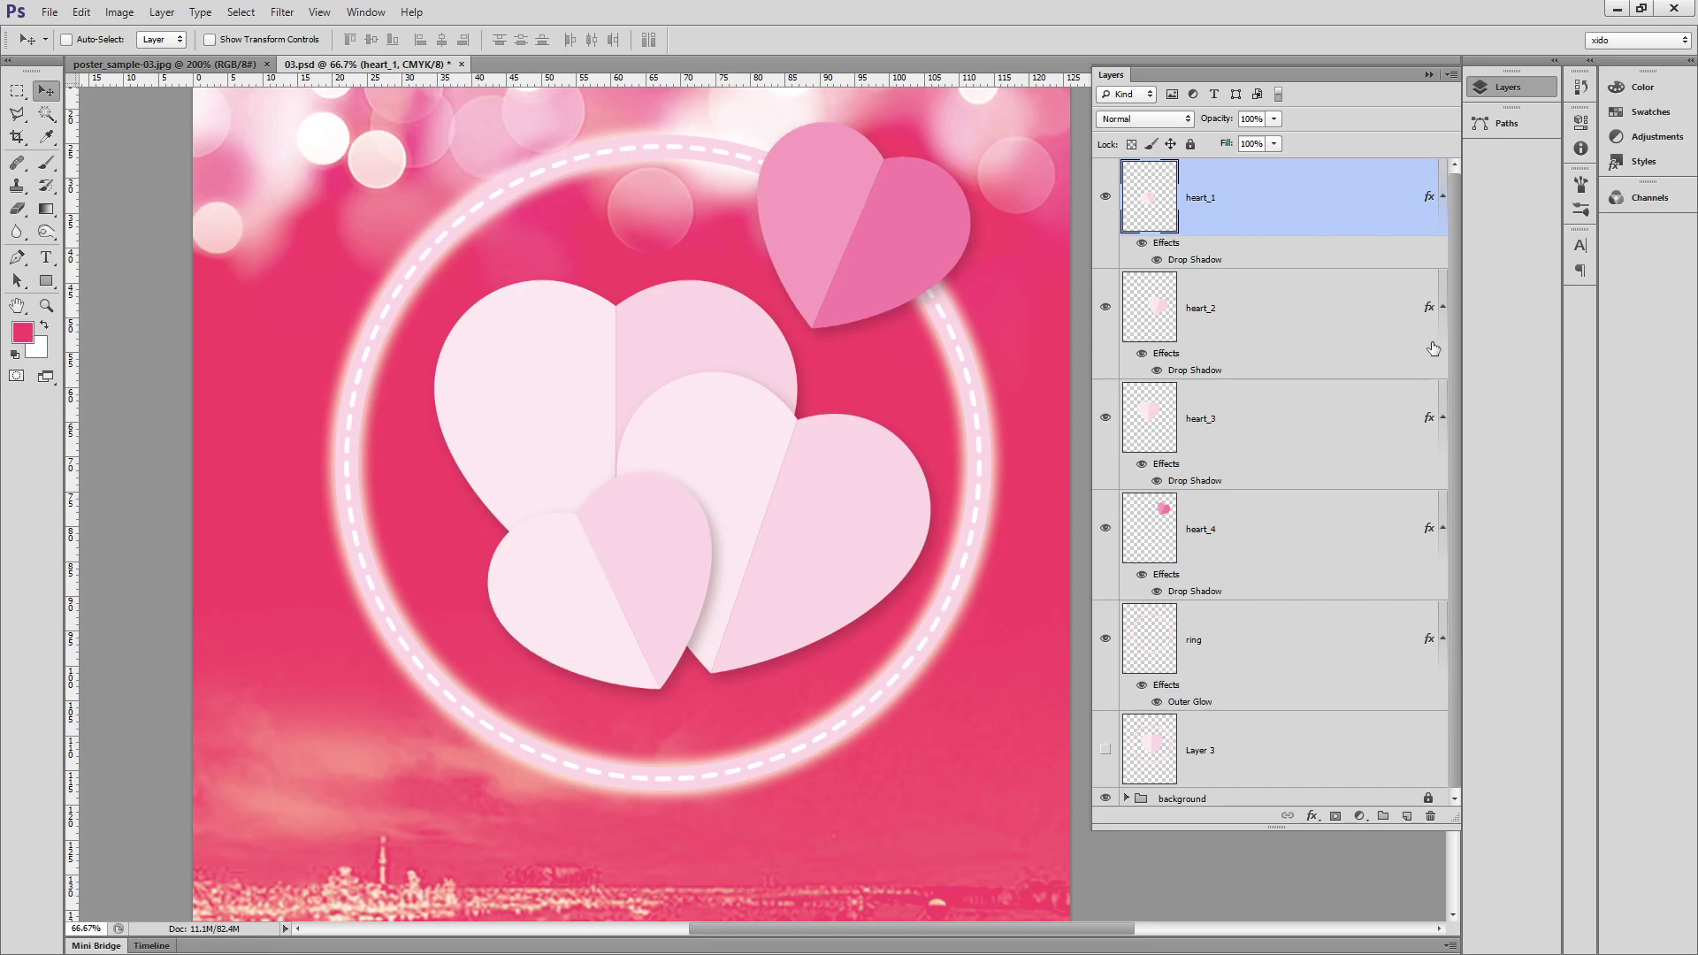
Group the four heart layers, the ring and Layer 3, and name the group heart.
{"action": "left_click", "coordinate": [1296, 651], "text": "shift"}
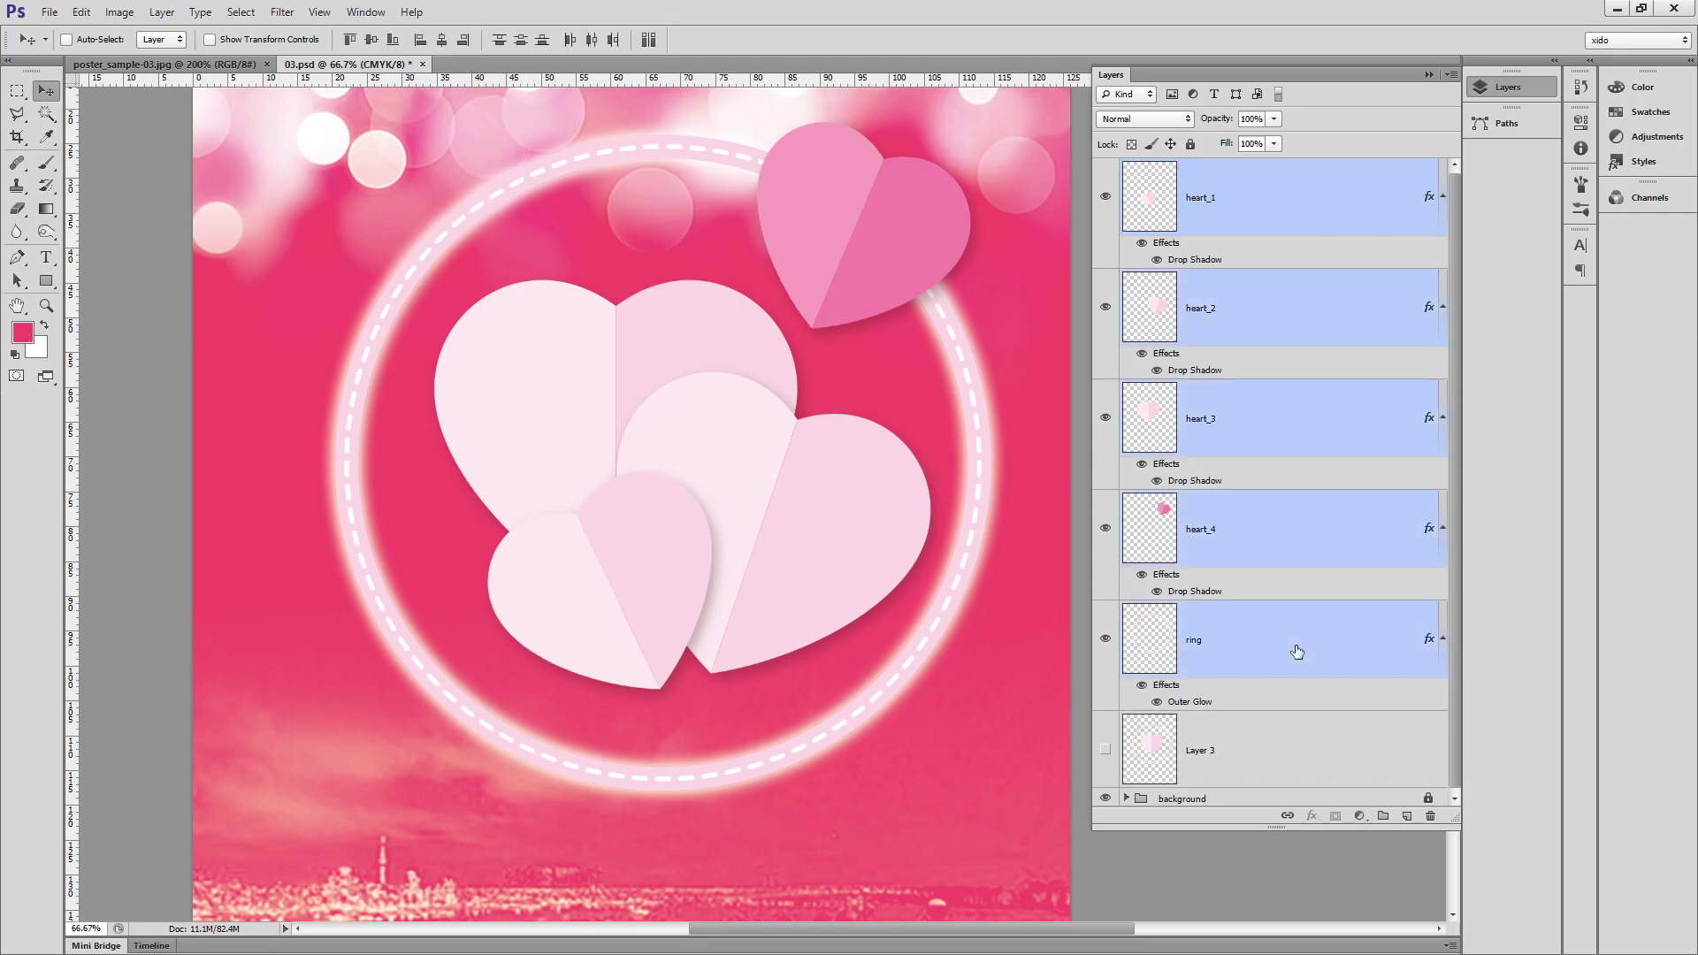
{"action": "left_click", "coordinate": [1297, 750], "text": "shift"}
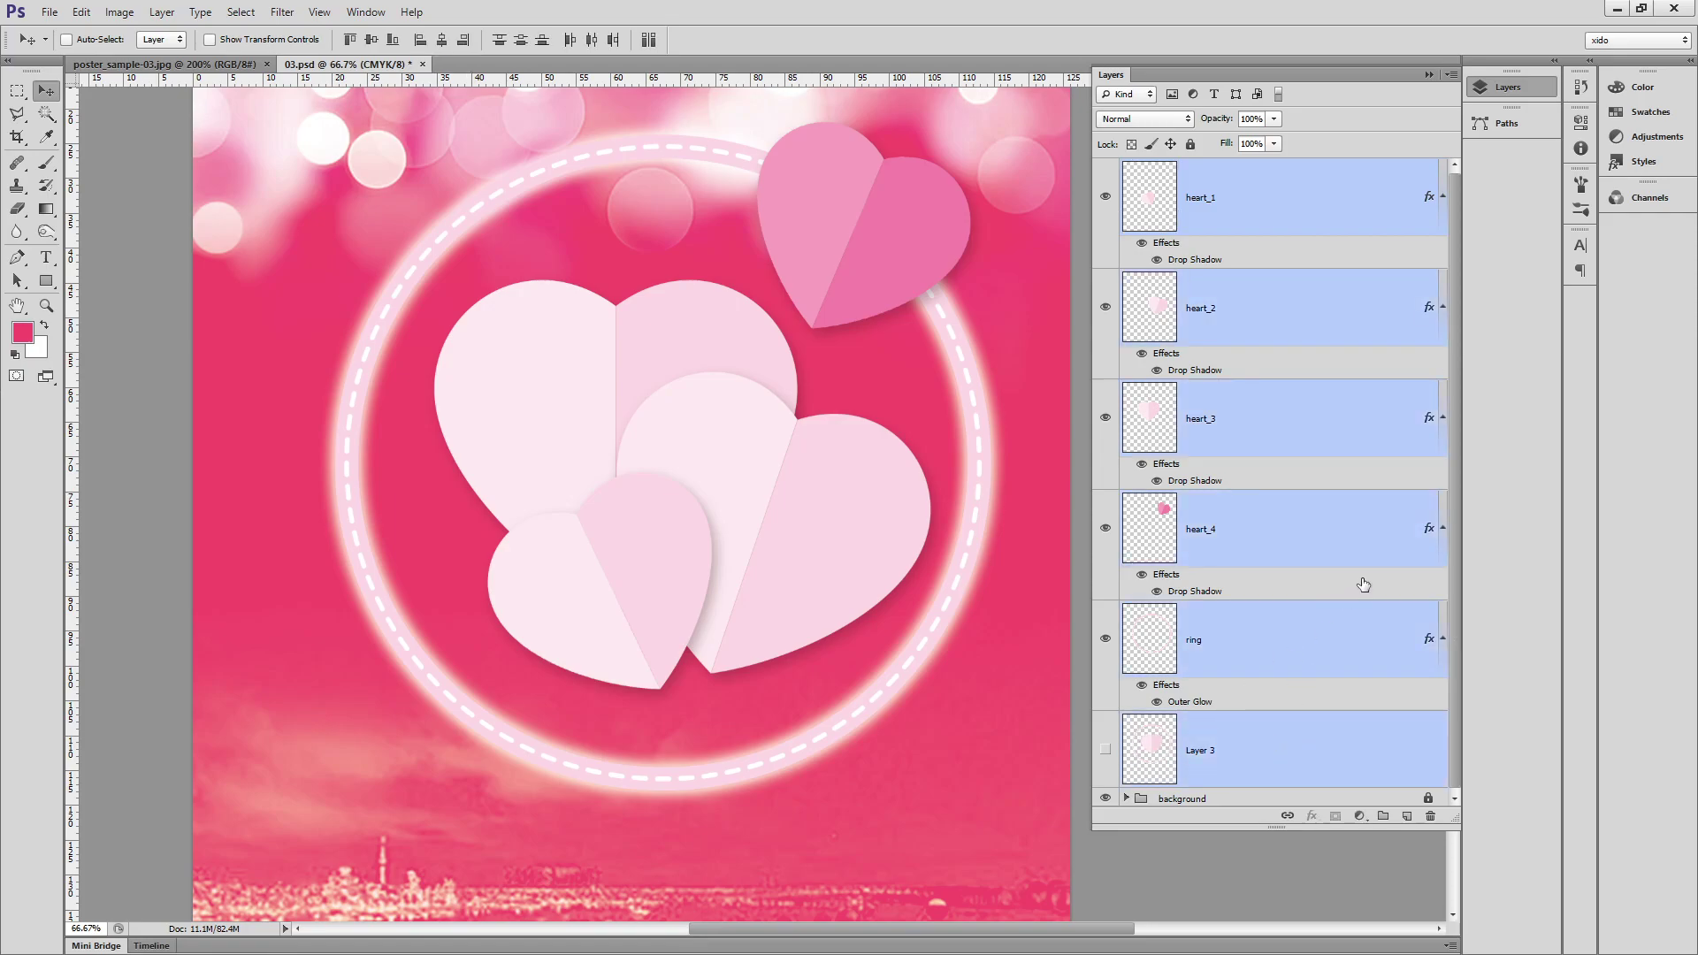
{"action": "key", "text": "ctrl+g"}
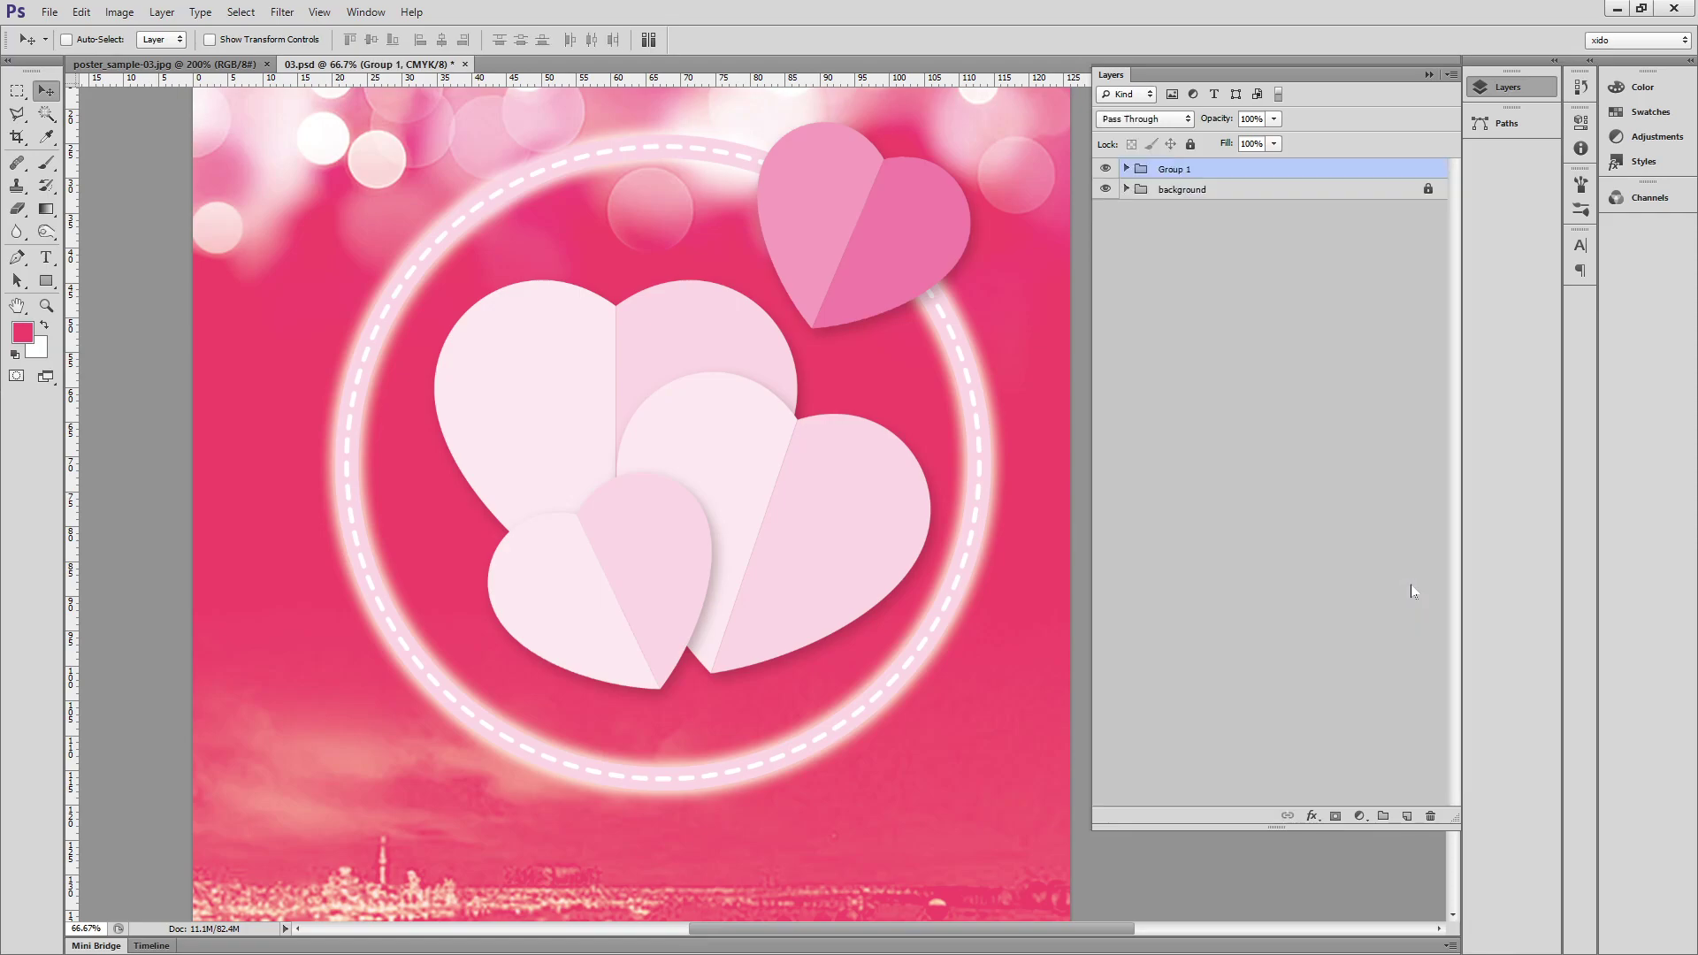
{"action": "double_click", "coordinate": [1156, 167]}
{"action": "type", "text": "heart"}
{"action": "key", "text": "Return"}
{"action": "key", "text": "ctrl+0"}
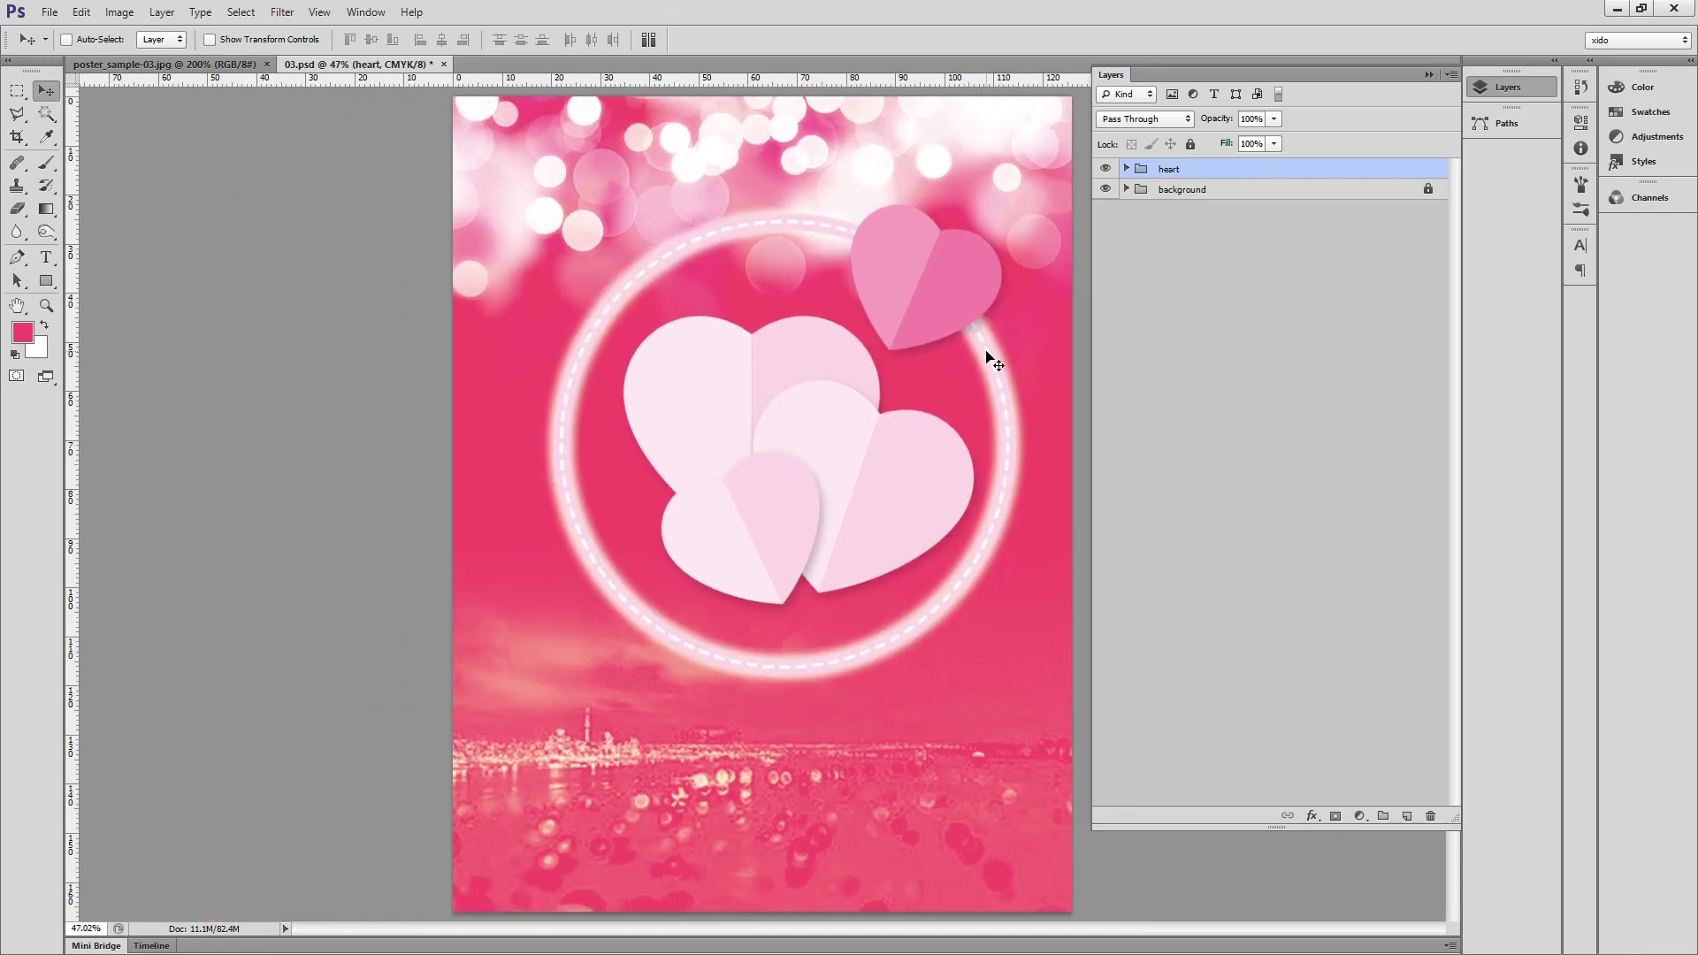
Scale the heart group down to about 83%, move it straight up towards the poster's upper edge, and save the document.
{"action": "key", "text": "ctrl+t"}
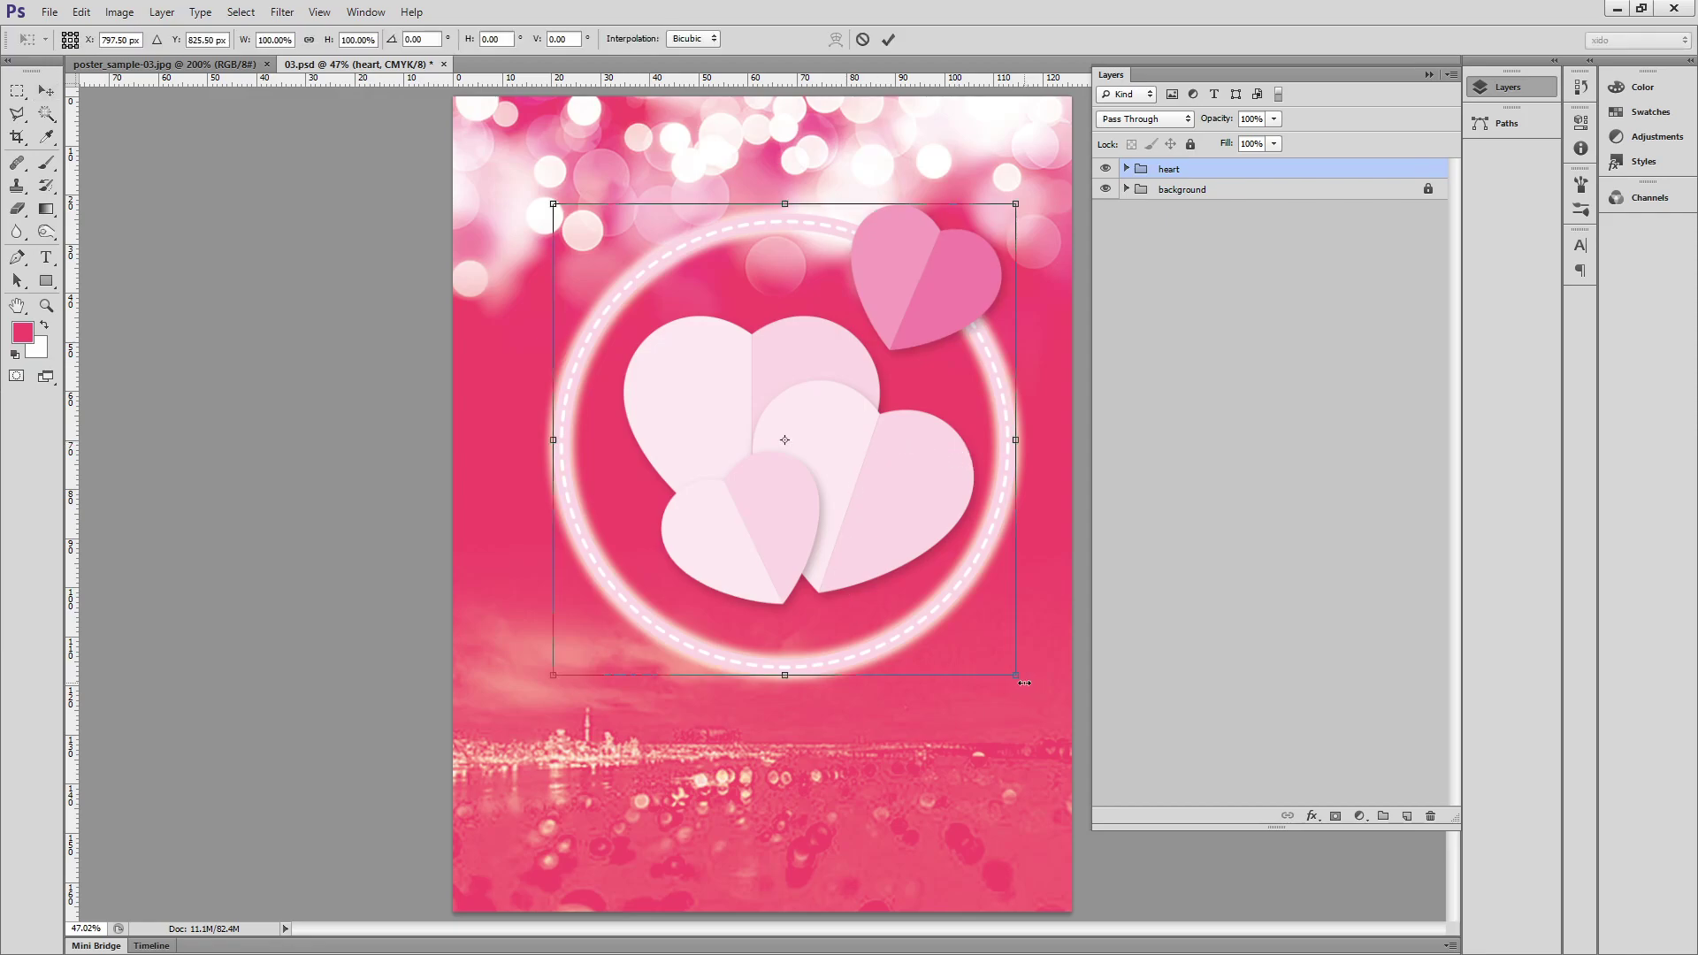
{"action": "left_click_drag", "start_coordinate": [1015, 678], "coordinate": [979, 637]}
{"action": "left_click_drag", "start_coordinate": [866, 510], "coordinate": [868, 450]}
{"action": "left_click_drag", "start_coordinate": [900, 527], "coordinate": [900, 517]}
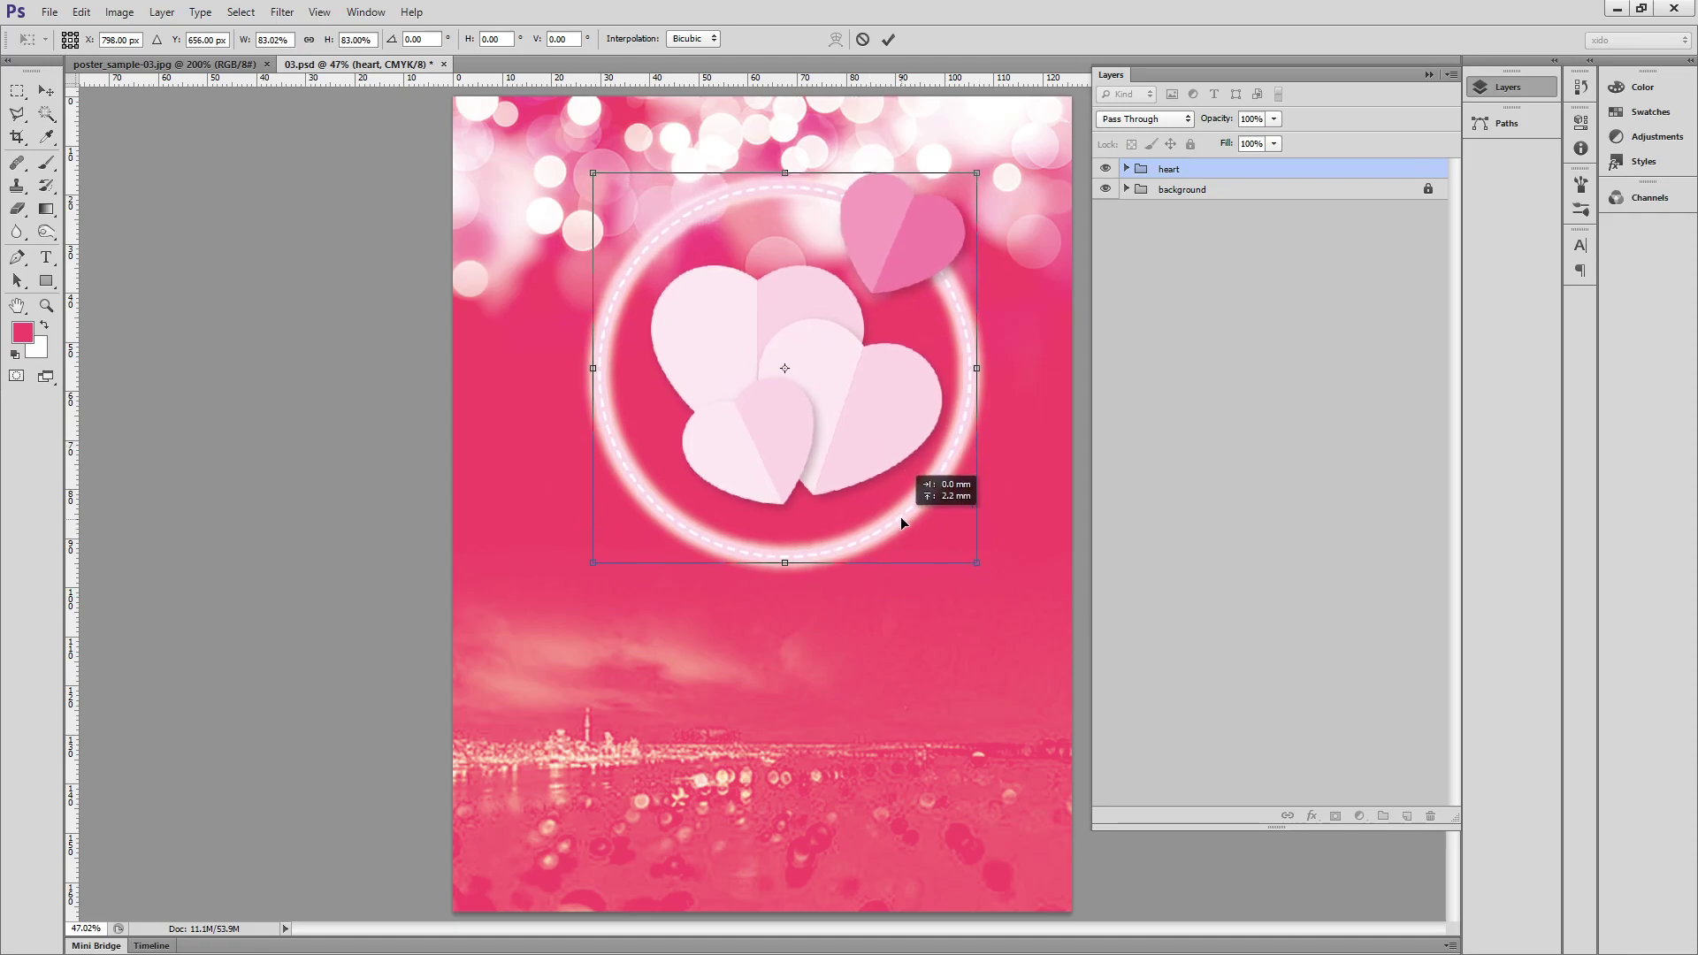
{"action": "key", "text": "Return"}
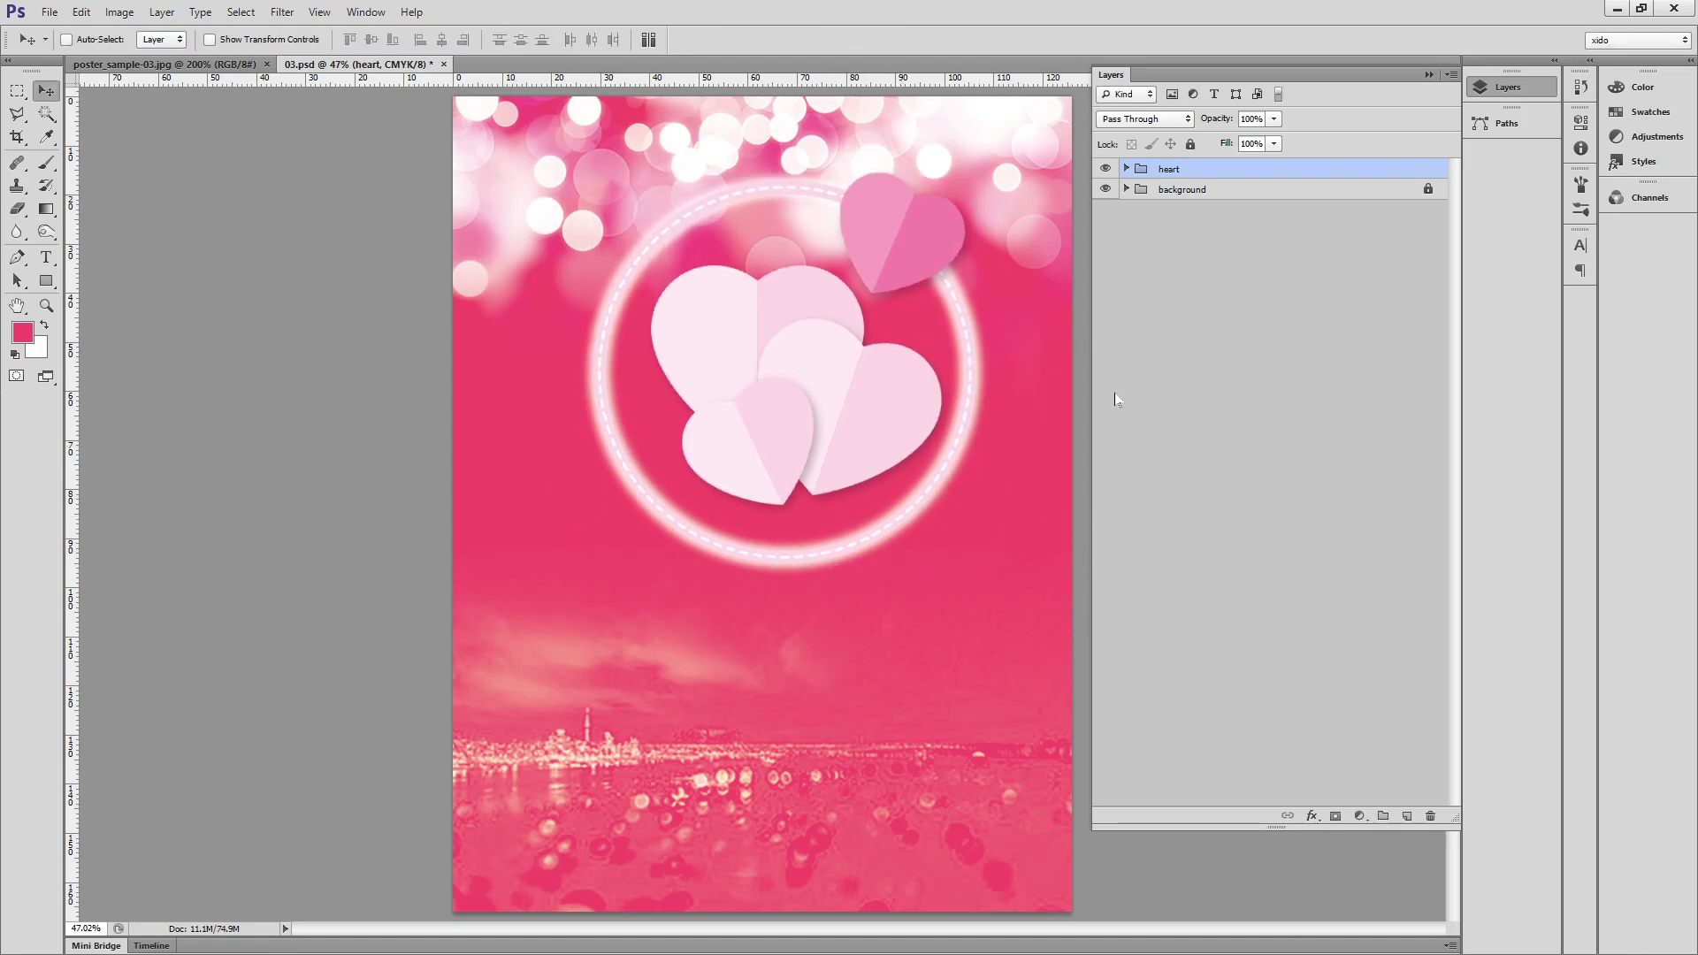
{"action": "key", "text": "ctrl+s"}
Check the title wording in the sample poster, then add the text balentine to 03.psd, centred below the ring.
{"action": "left_click", "coordinate": [202, 64]}
{"action": "scroll", "coordinate": [807, 596], "scroll_direction": "down", "scroll_amount": 5}
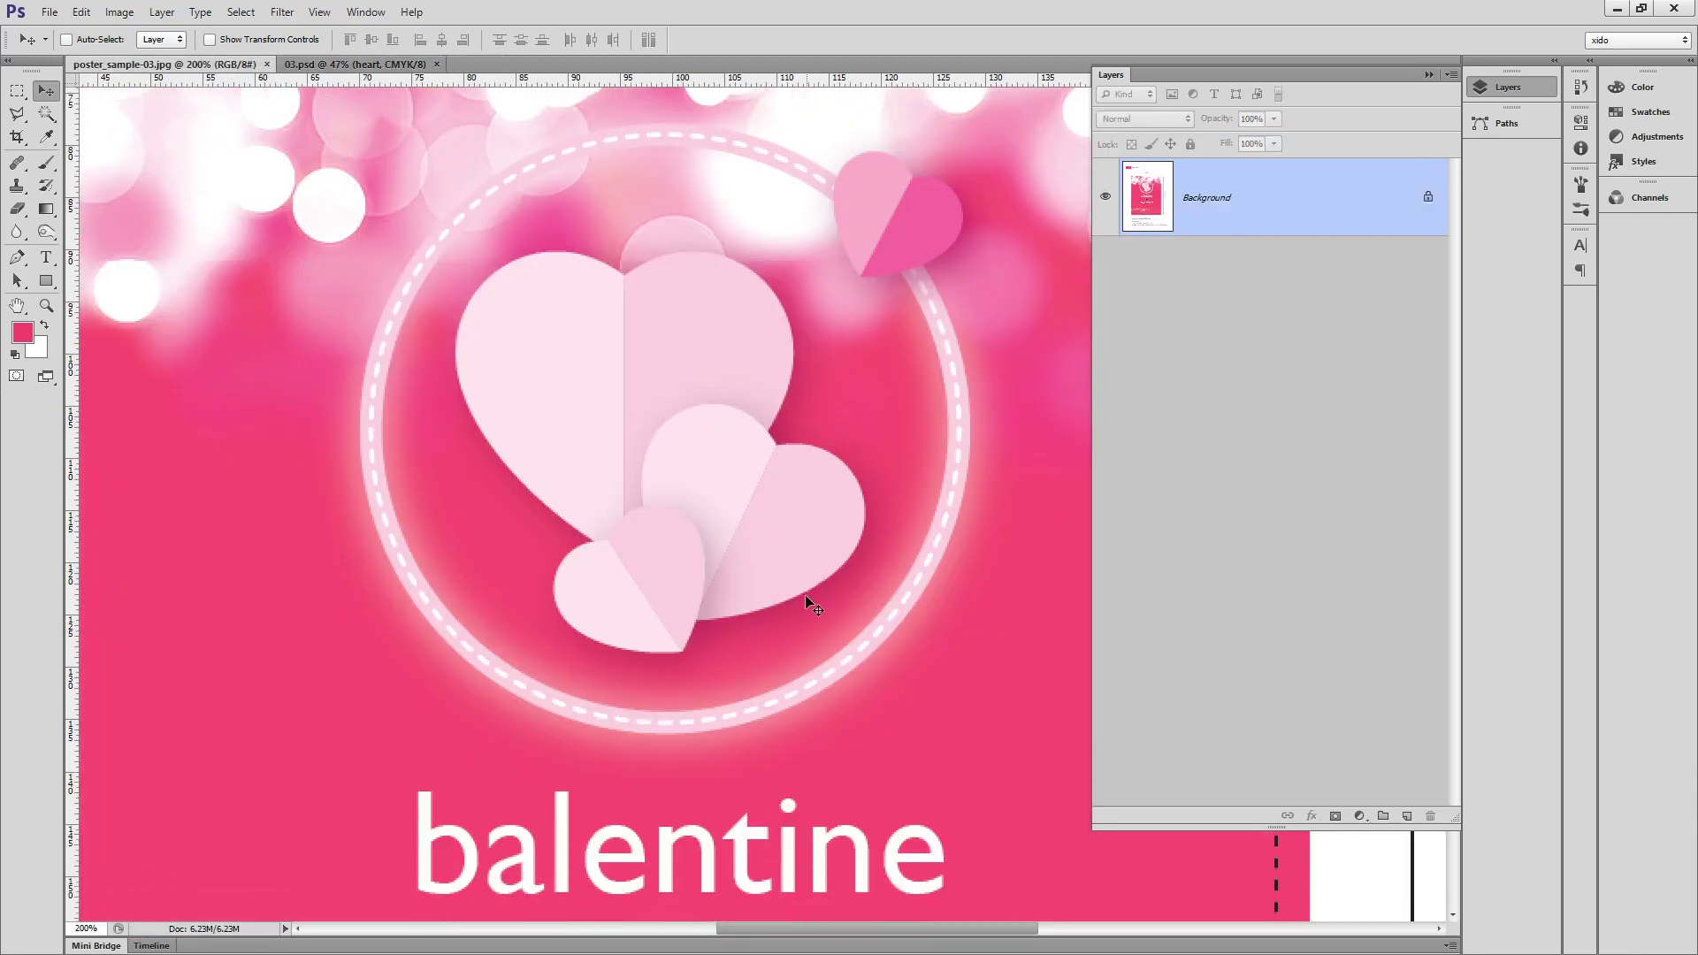
{"action": "scroll", "coordinate": [807, 596], "scroll_direction": "down", "scroll_amount": 4}
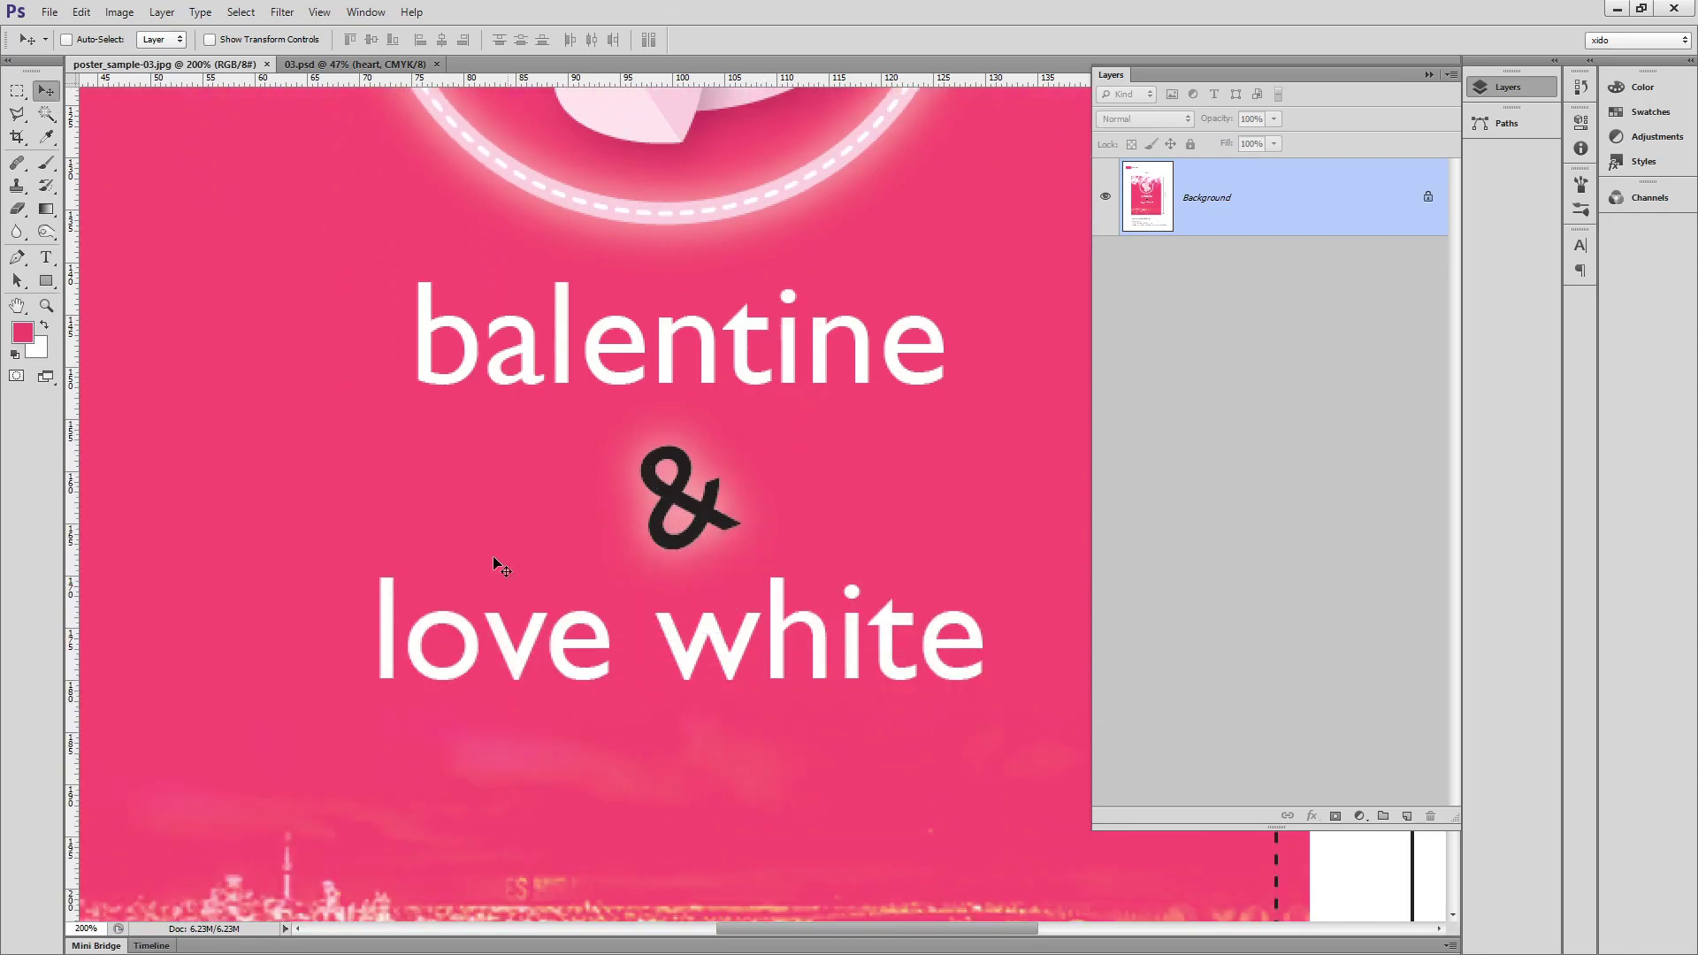
{"action": "left_click", "coordinate": [354, 63]}
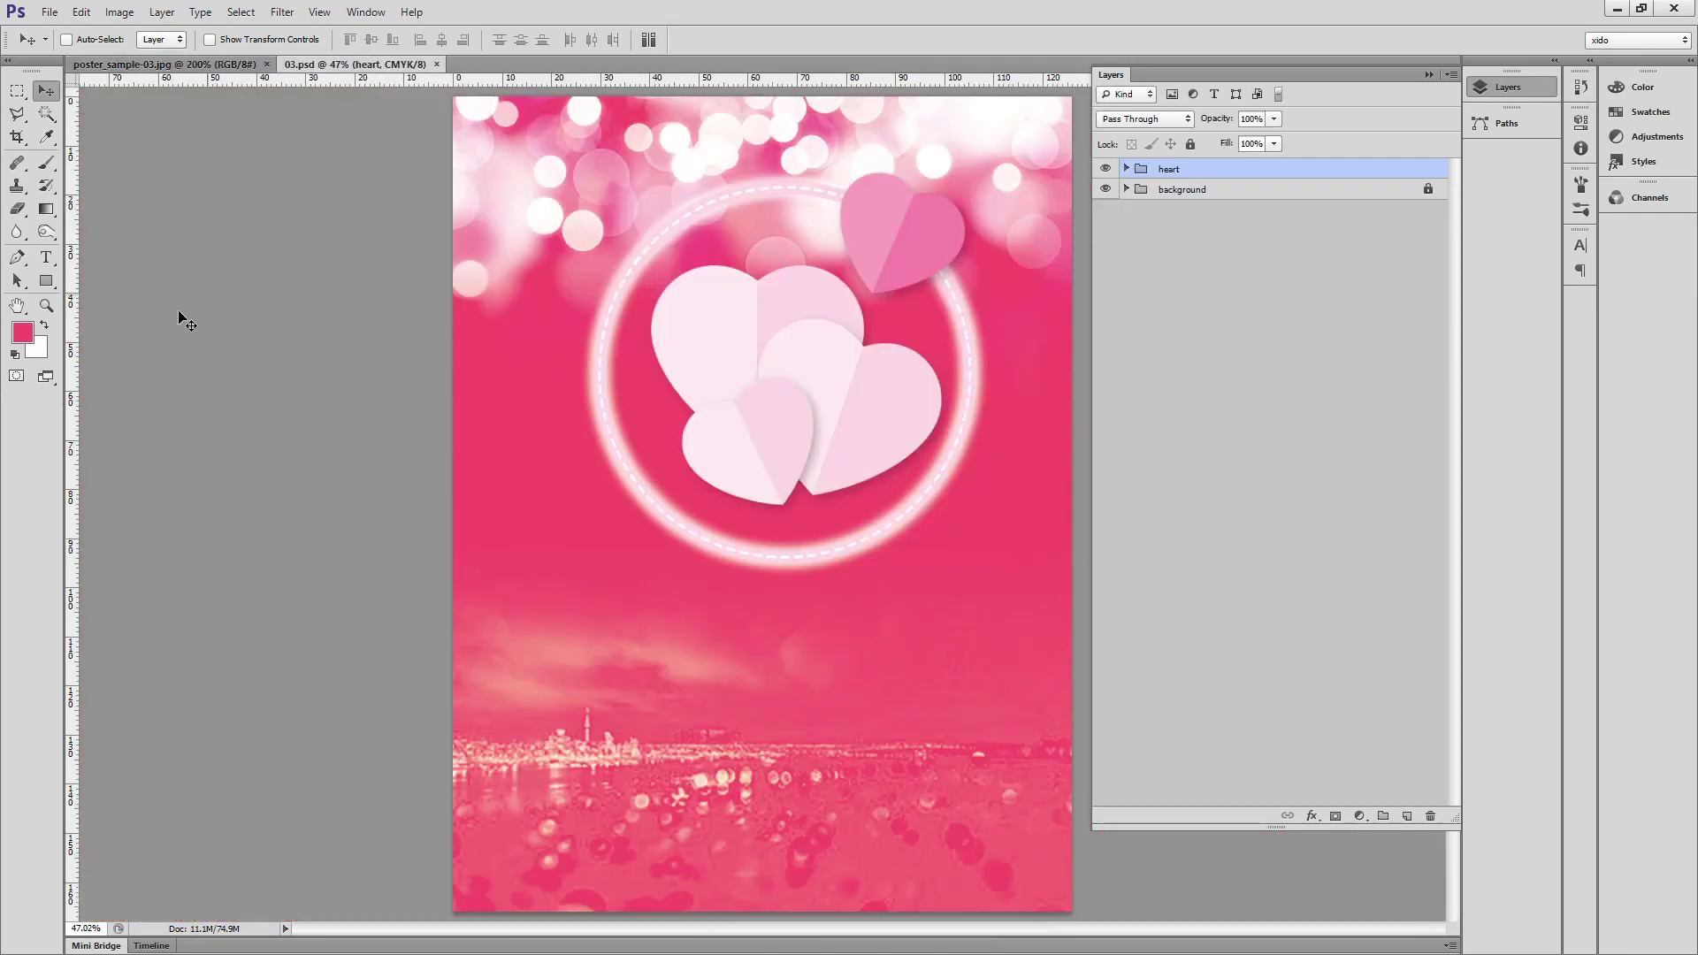
{"action": "key", "text": "t"}
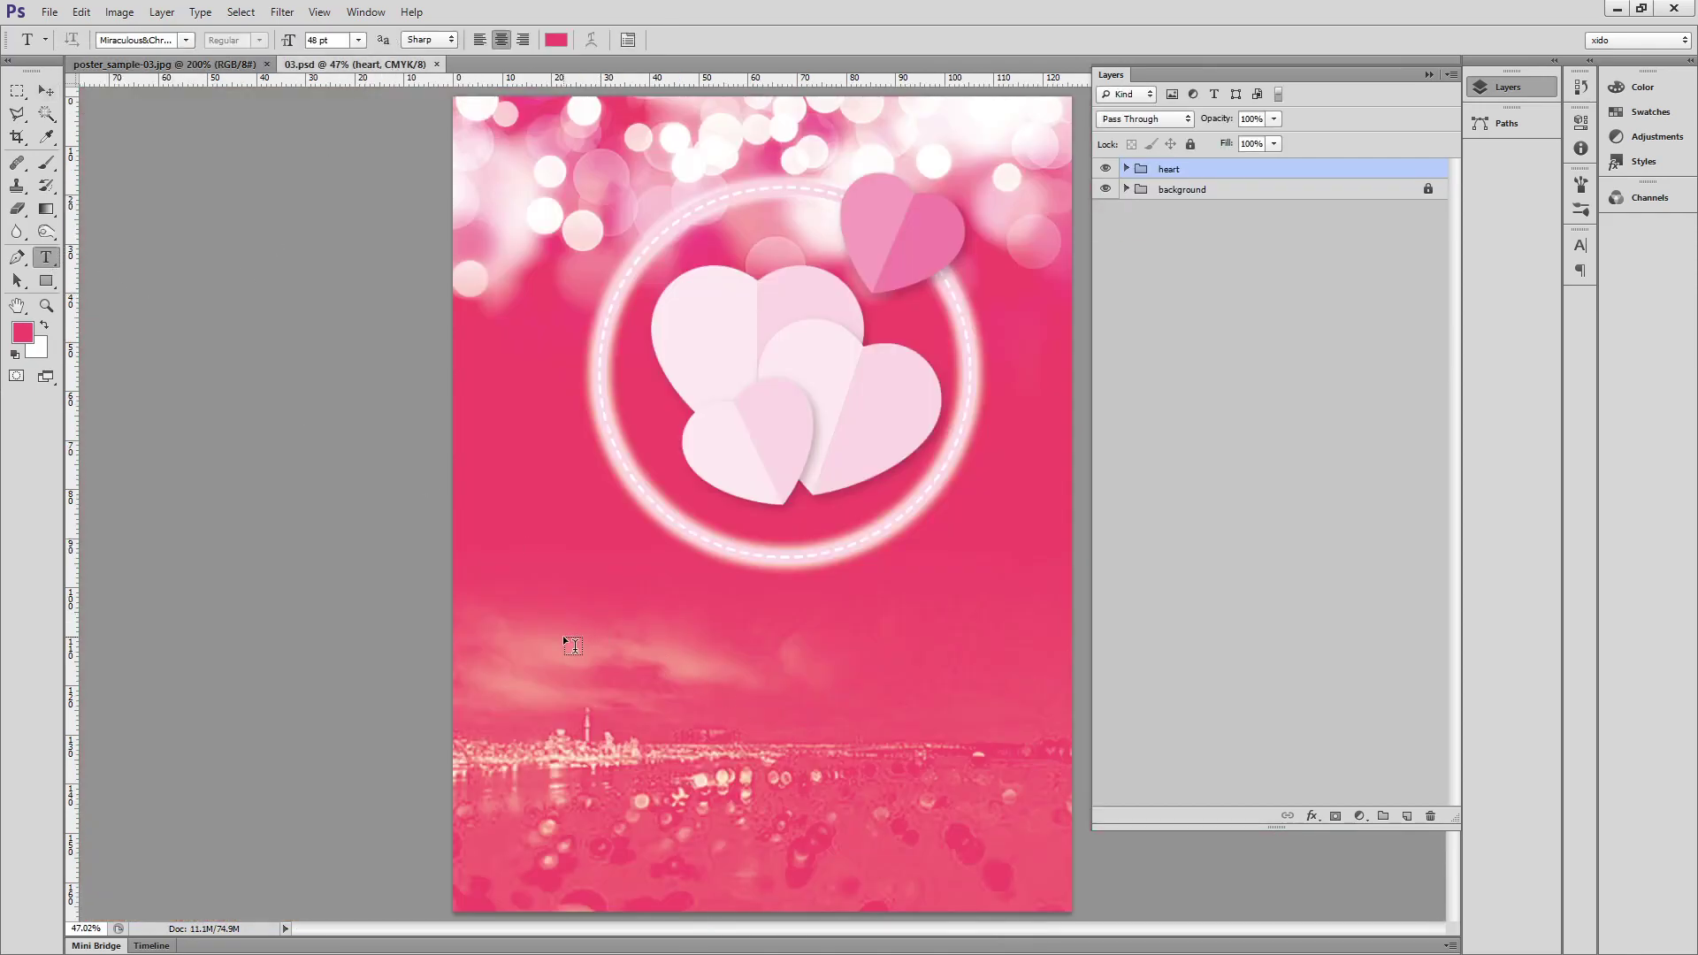
{"action": "left_click", "coordinate": [564, 636]}
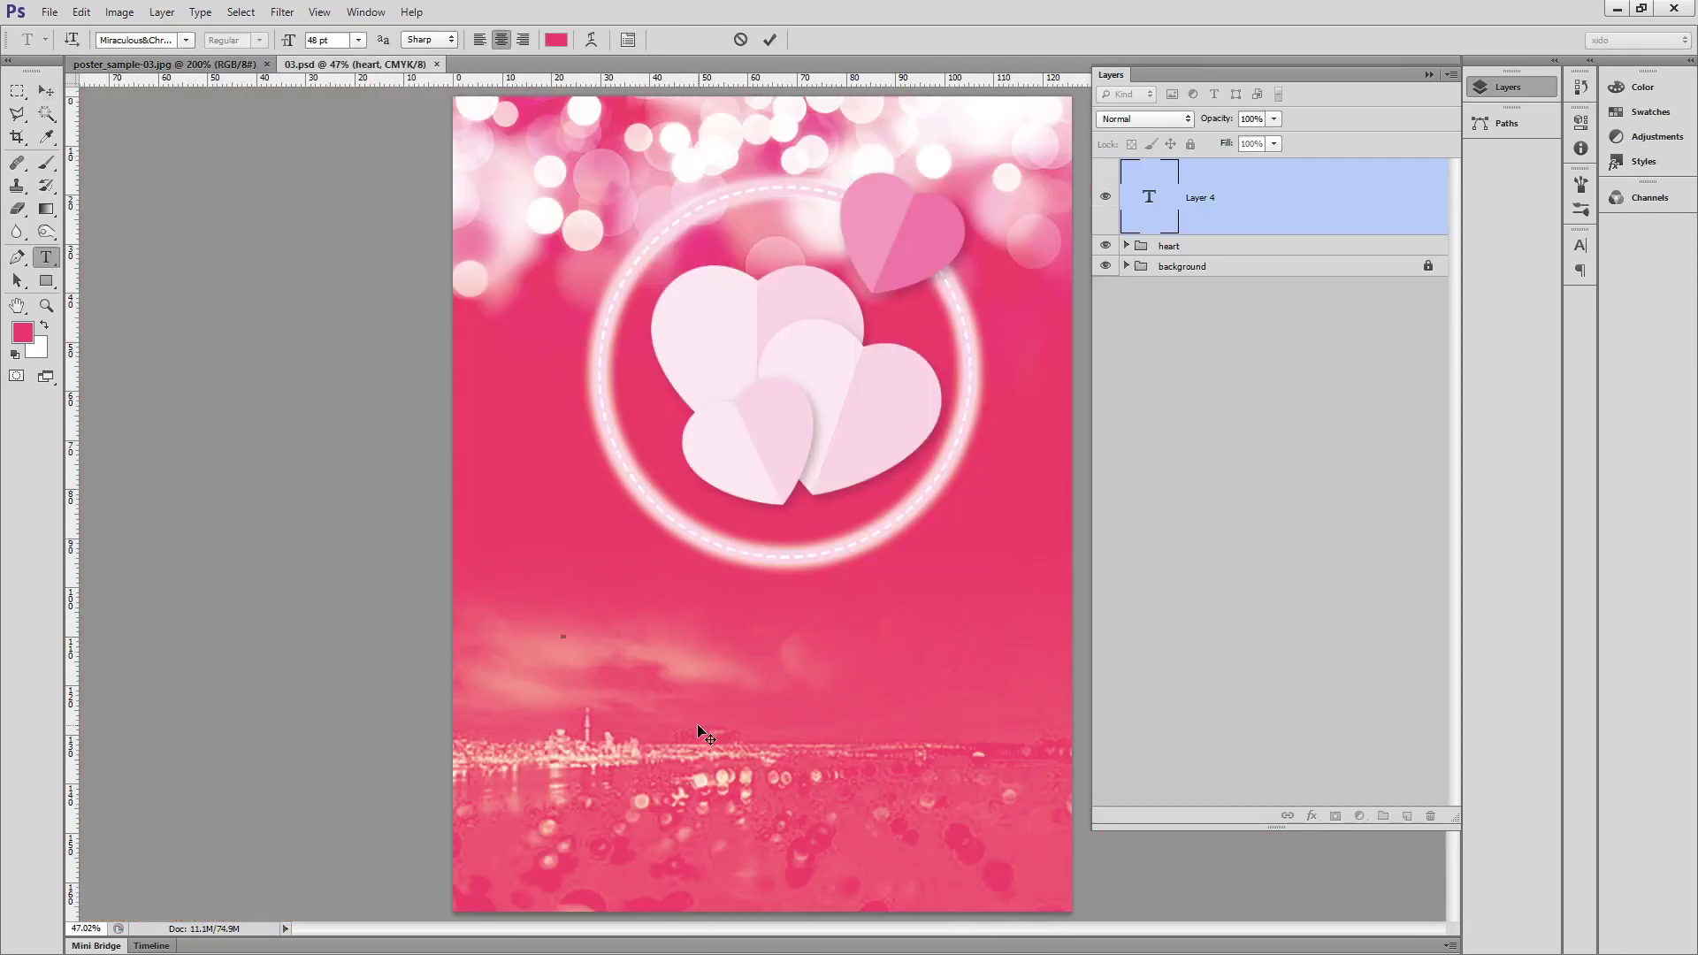
{"action": "type", "text": "valentine"}
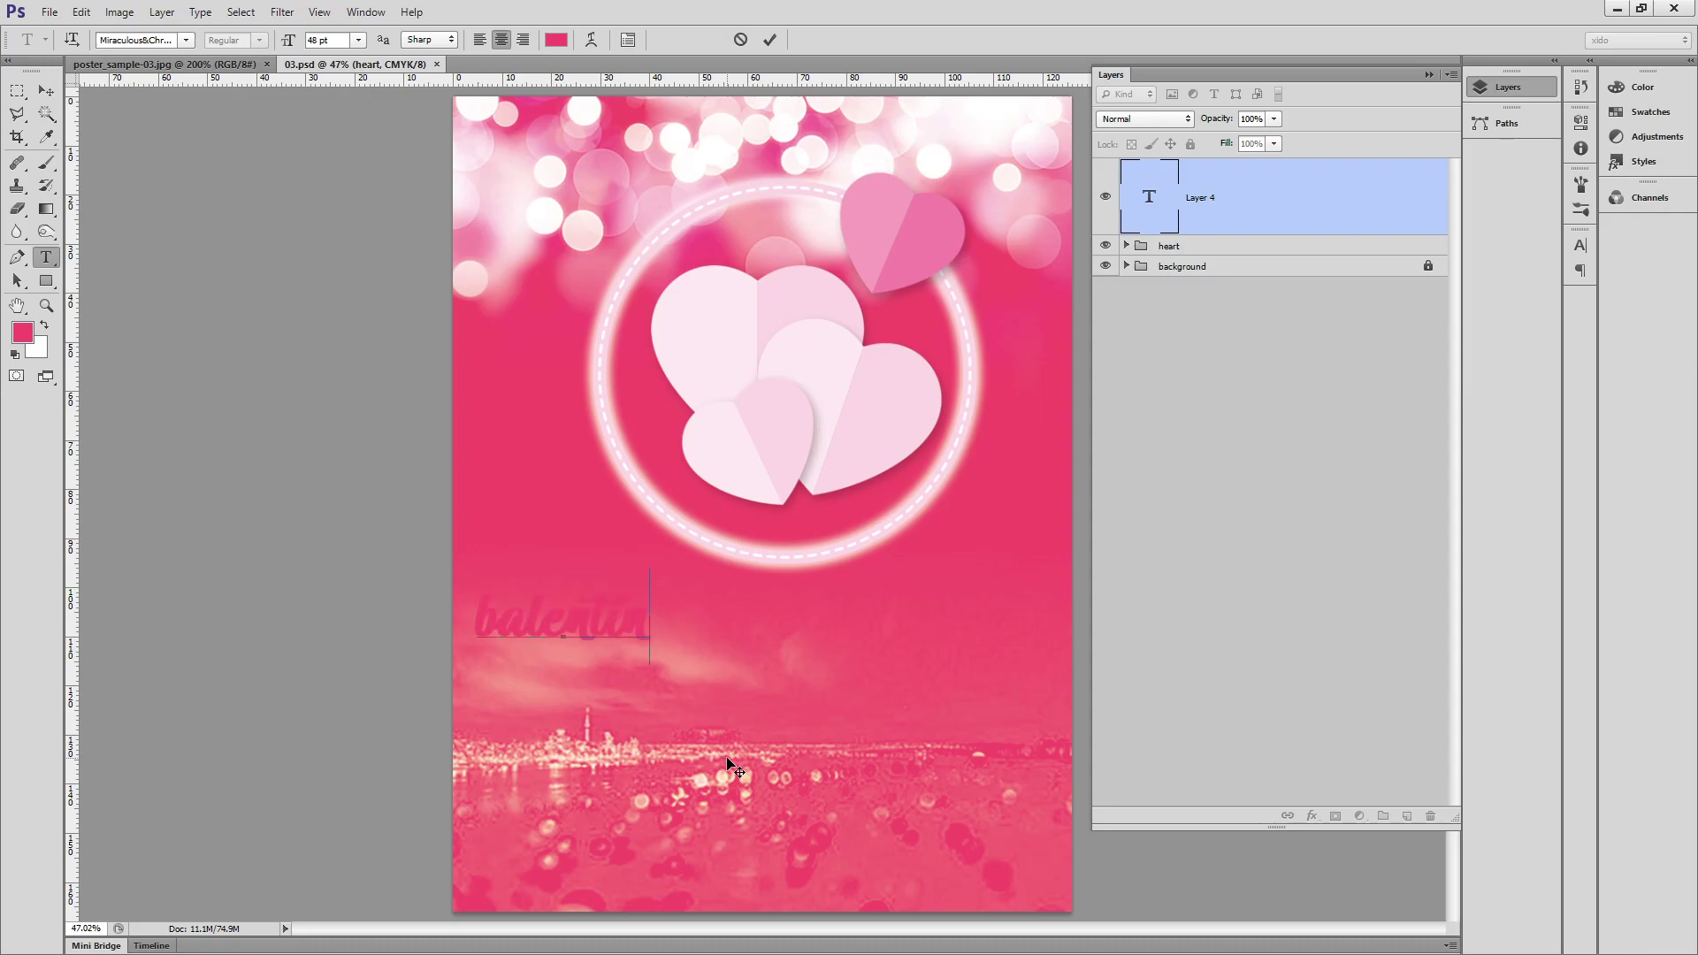
{"action": "left_click", "coordinate": [47, 91]}
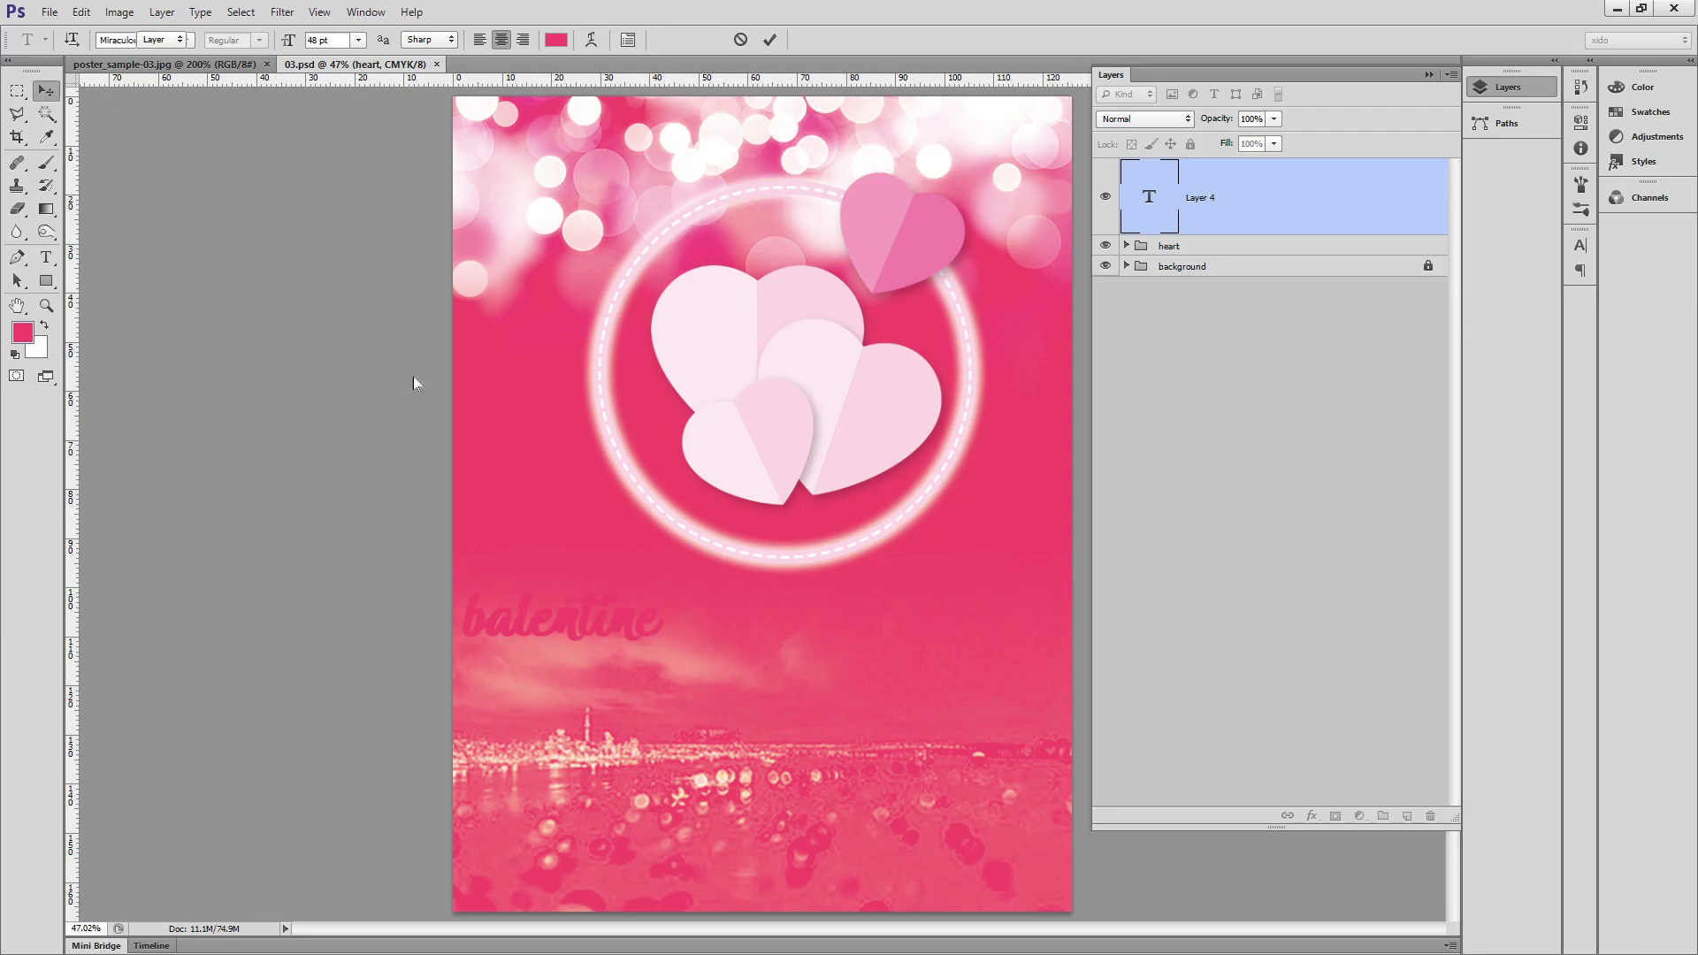
{"action": "left_click_drag", "start_coordinate": [549, 614], "coordinate": [744, 640]}
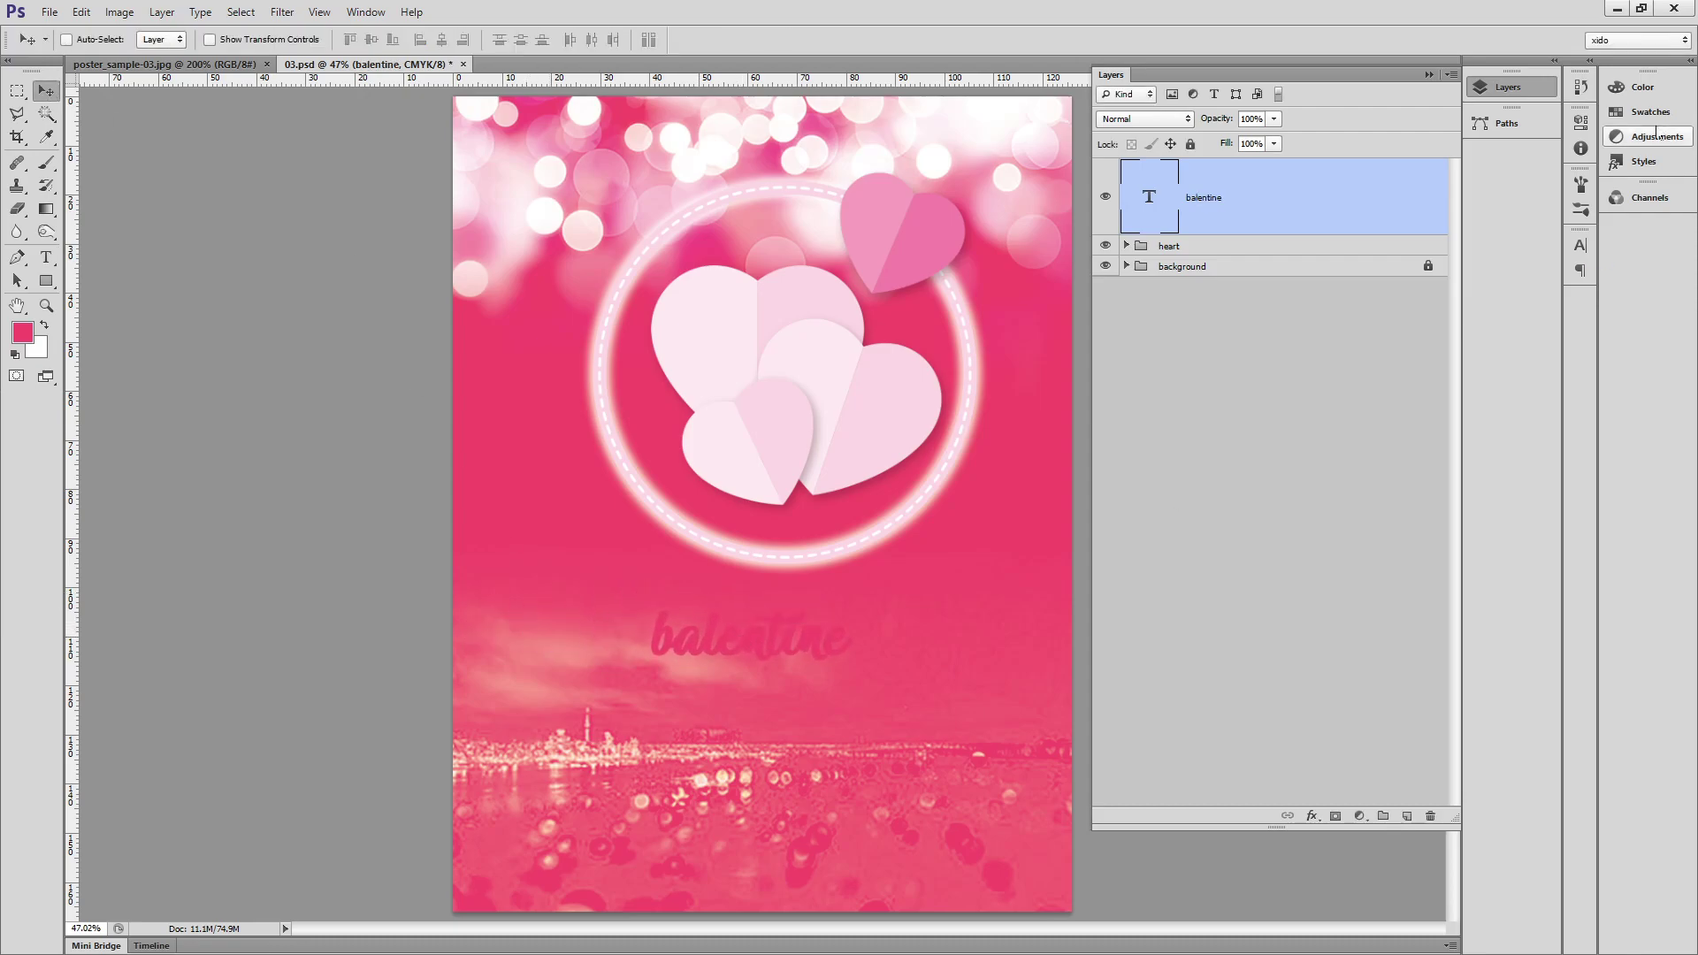
Set the colour of the balentine text to white.
{"action": "left_click", "coordinate": [1581, 245]}
{"action": "left_click", "coordinate": [1504, 349]}
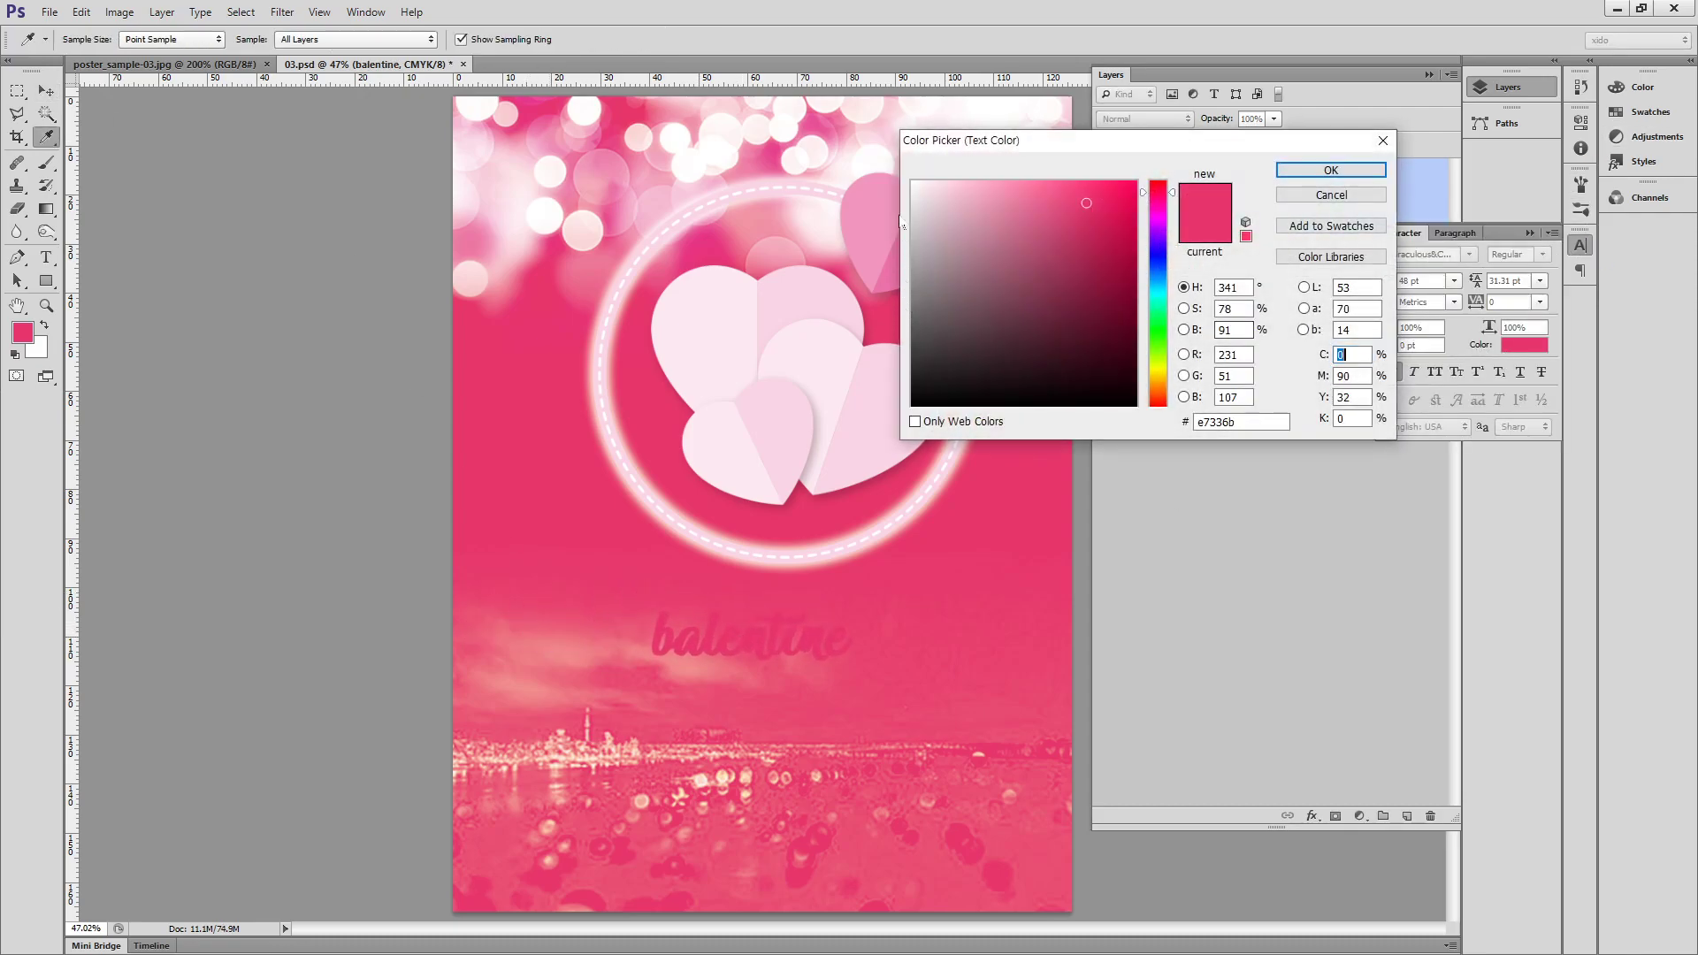
{"action": "left_click", "coordinate": [916, 184]}
{"action": "left_click_drag", "start_coordinate": [929, 243], "coordinate": [870, 133]}
{"action": "left_click", "coordinate": [1333, 171]}
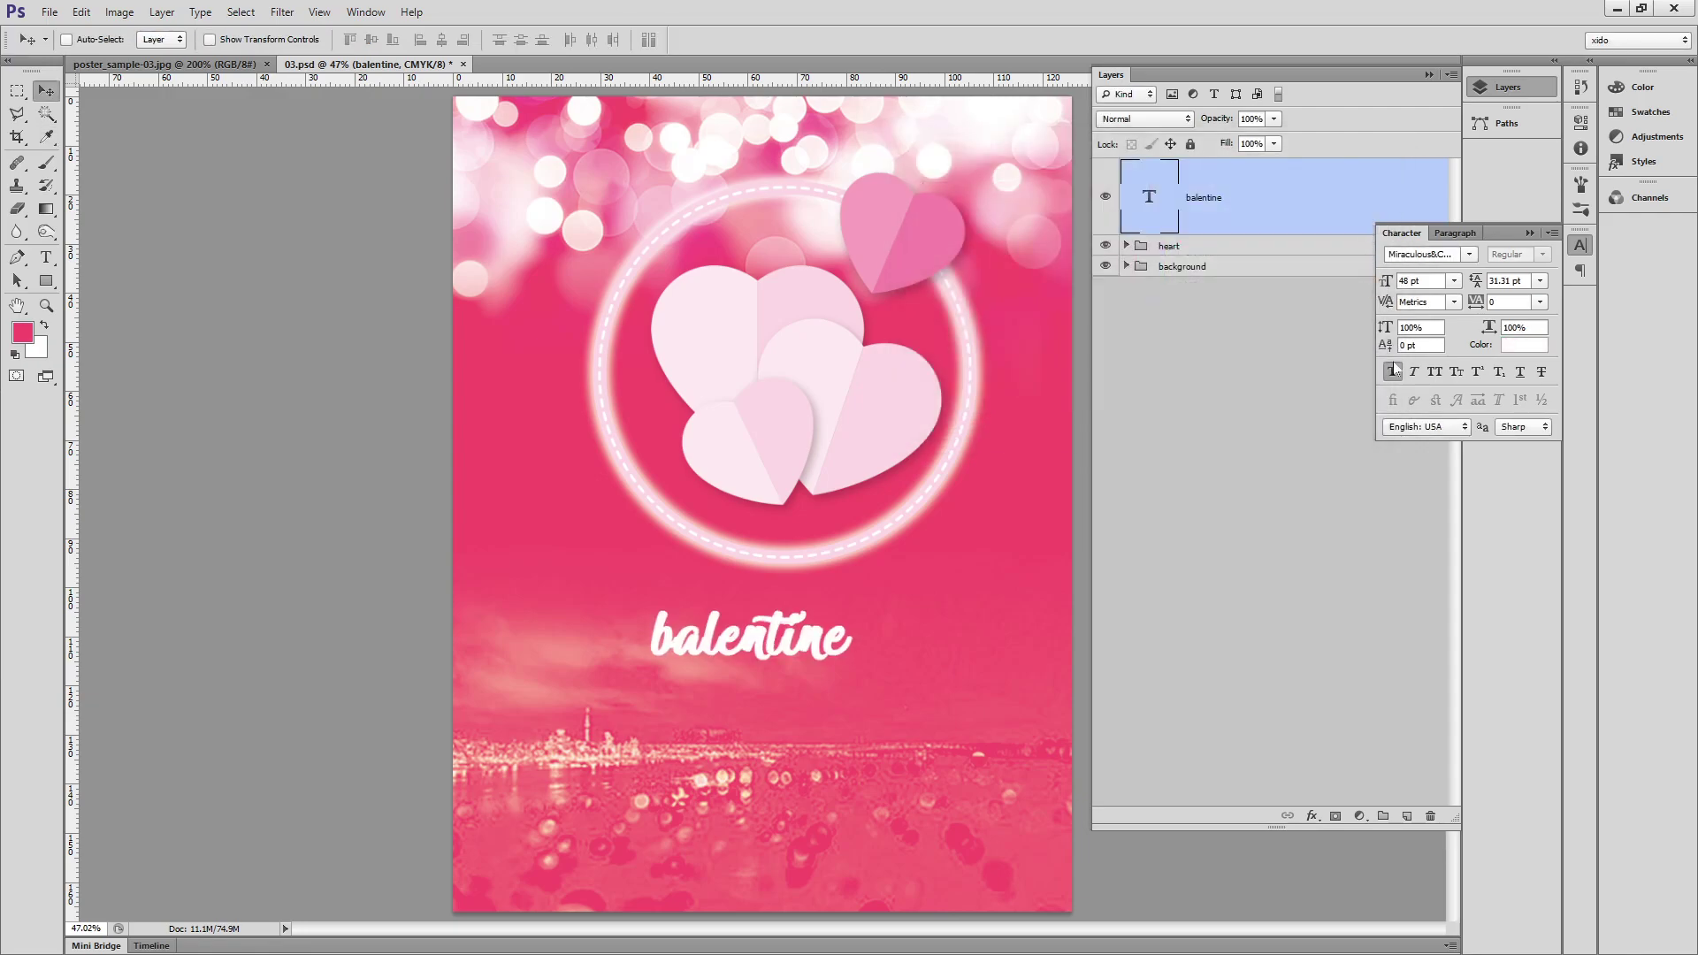
Change the font of the balentine text to Myriad Pro in the Semibold style.
{"action": "scroll", "coordinate": [839, 651], "scroll_direction": "up", "scroll_amount": 1}
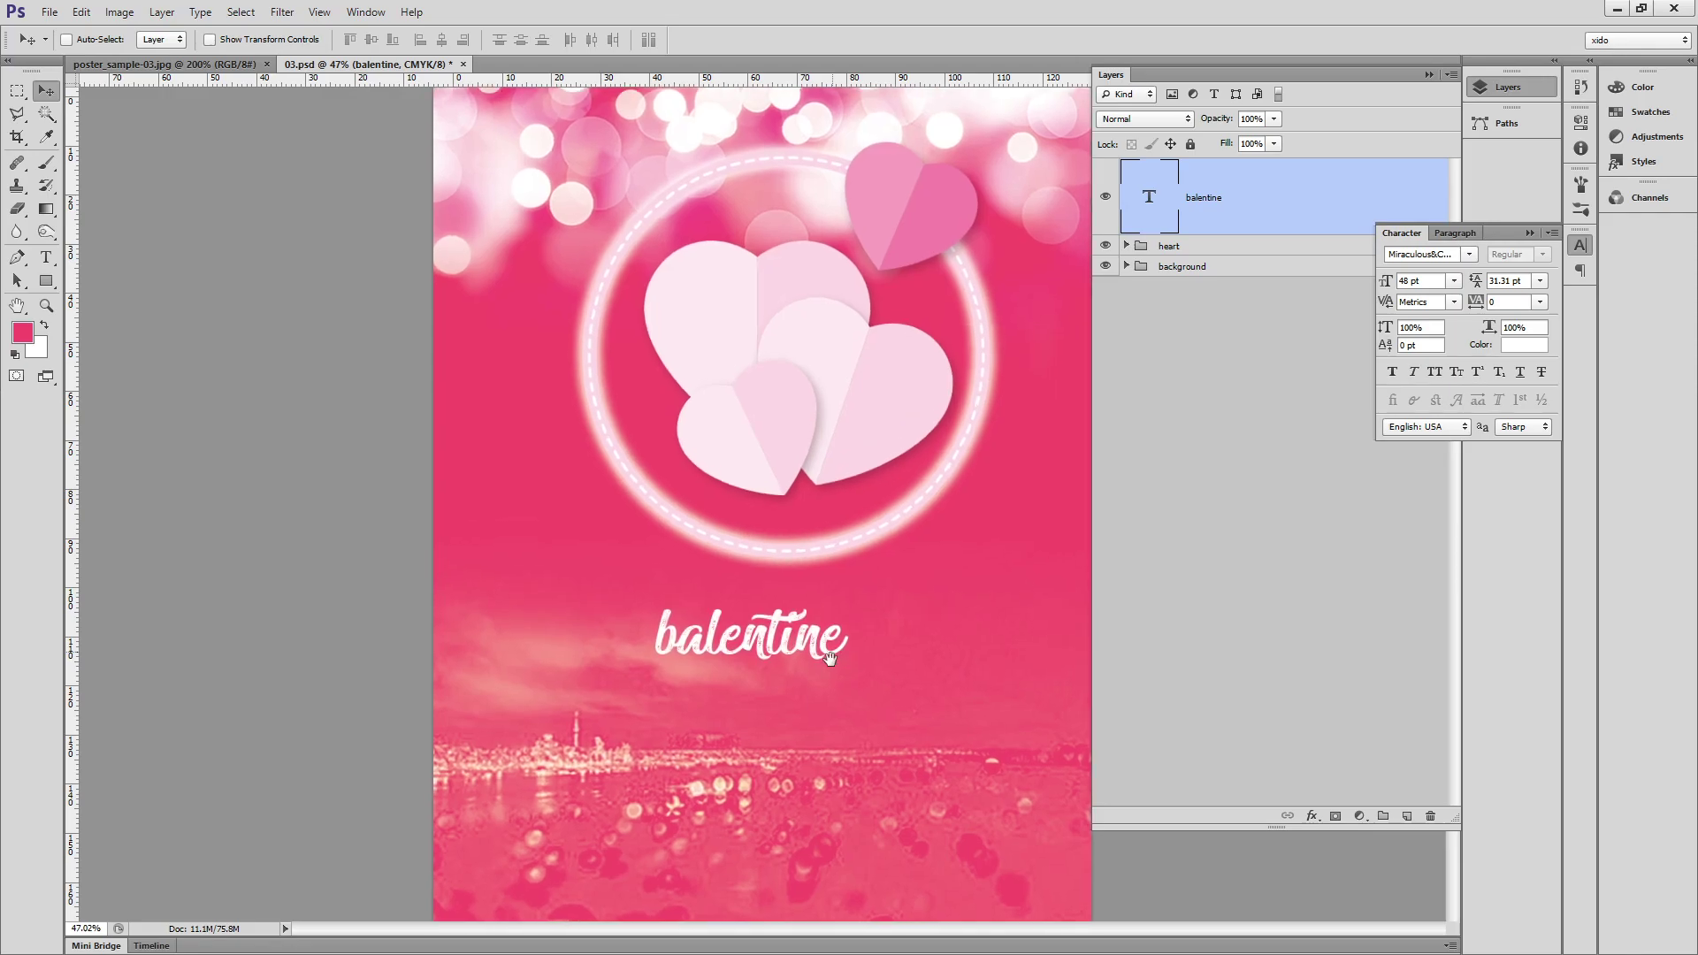
{"action": "left_click", "coordinate": [1455, 255]}
{"action": "type", "text": "Myriad Pro"}
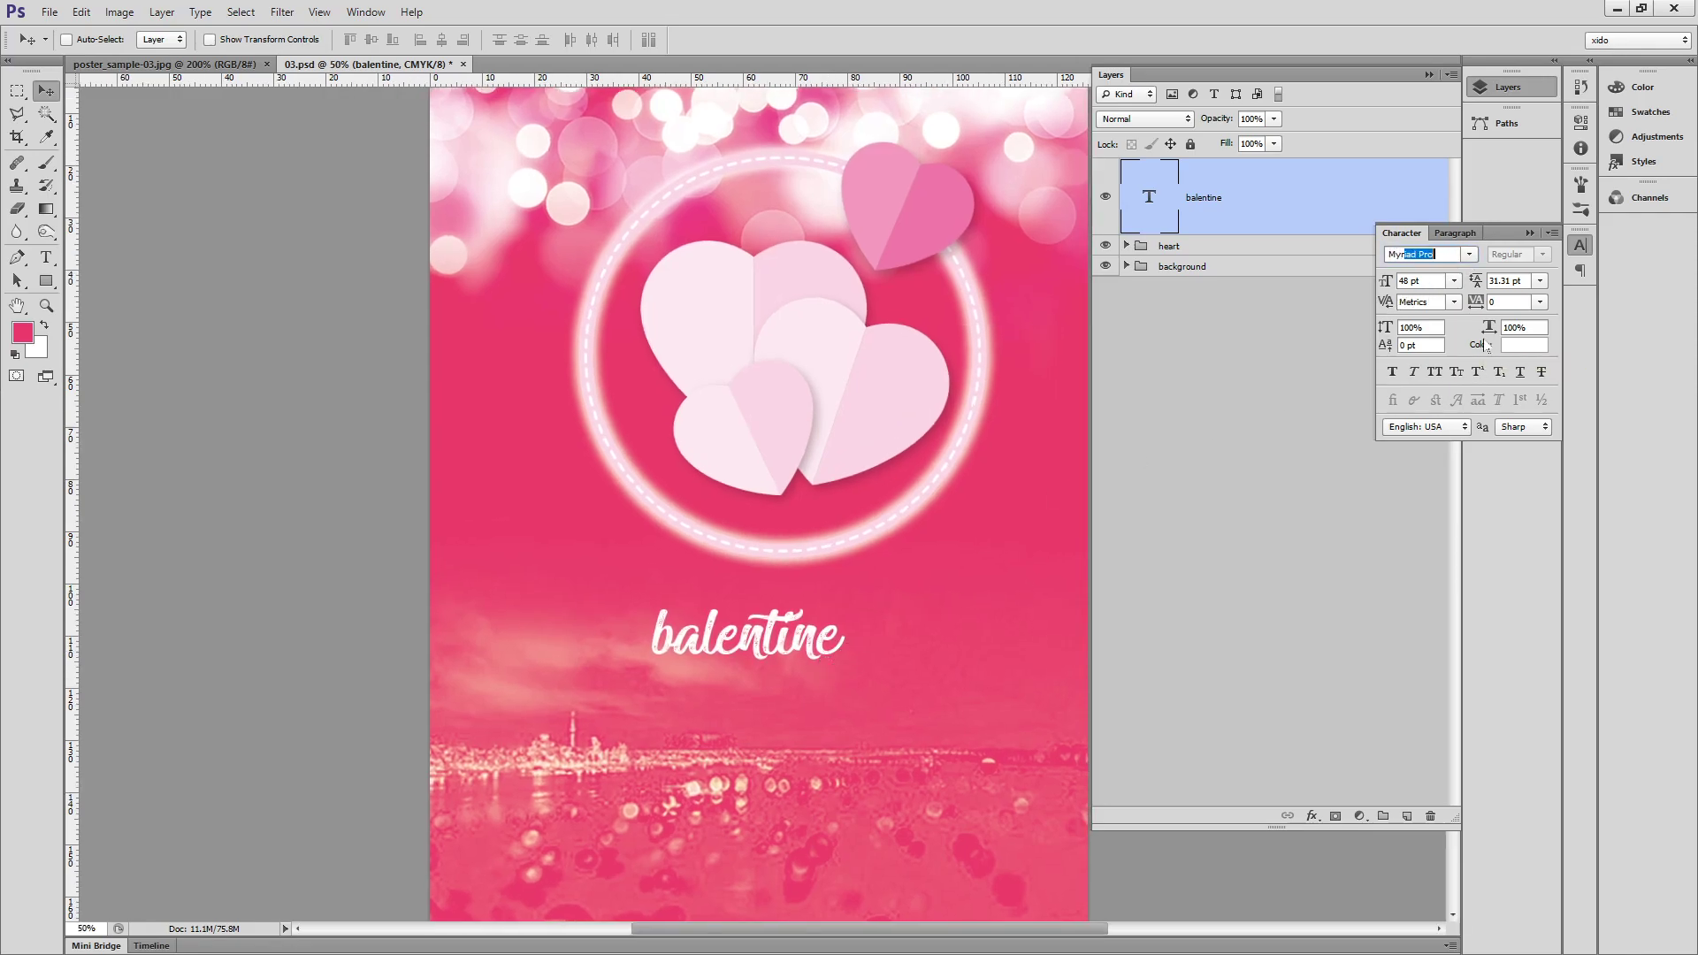
{"action": "key", "text": "Return"}
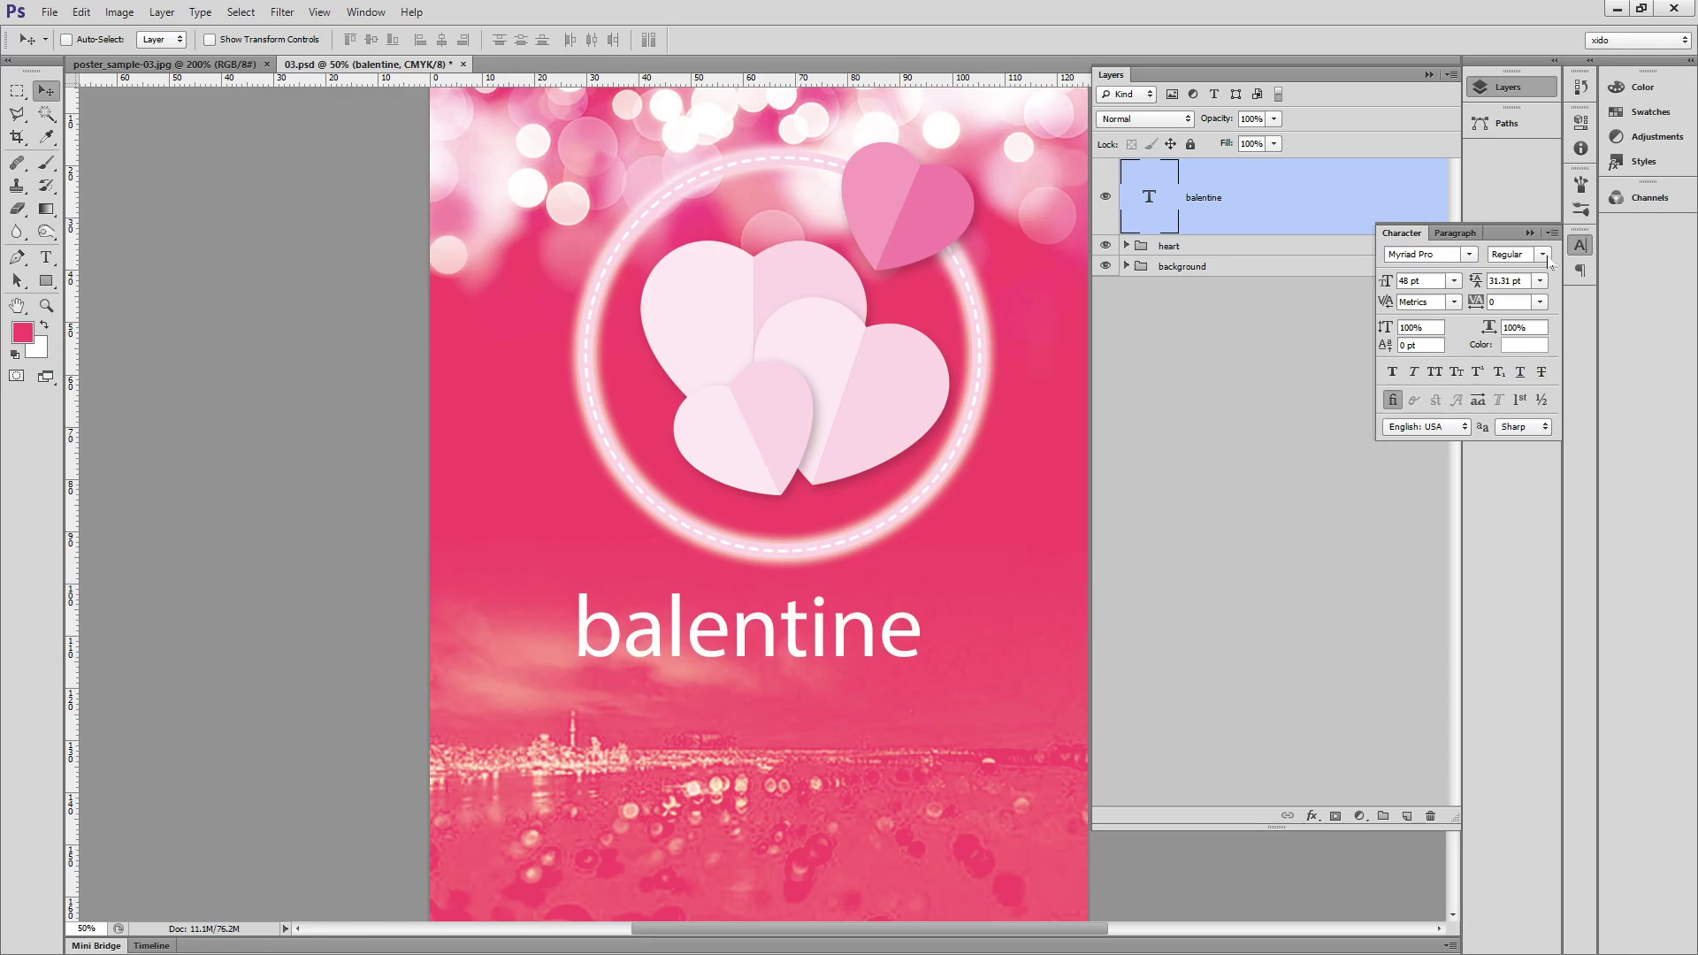
{"action": "left_click", "coordinate": [1543, 255]}
{"action": "left_click", "coordinate": [1521, 356]}
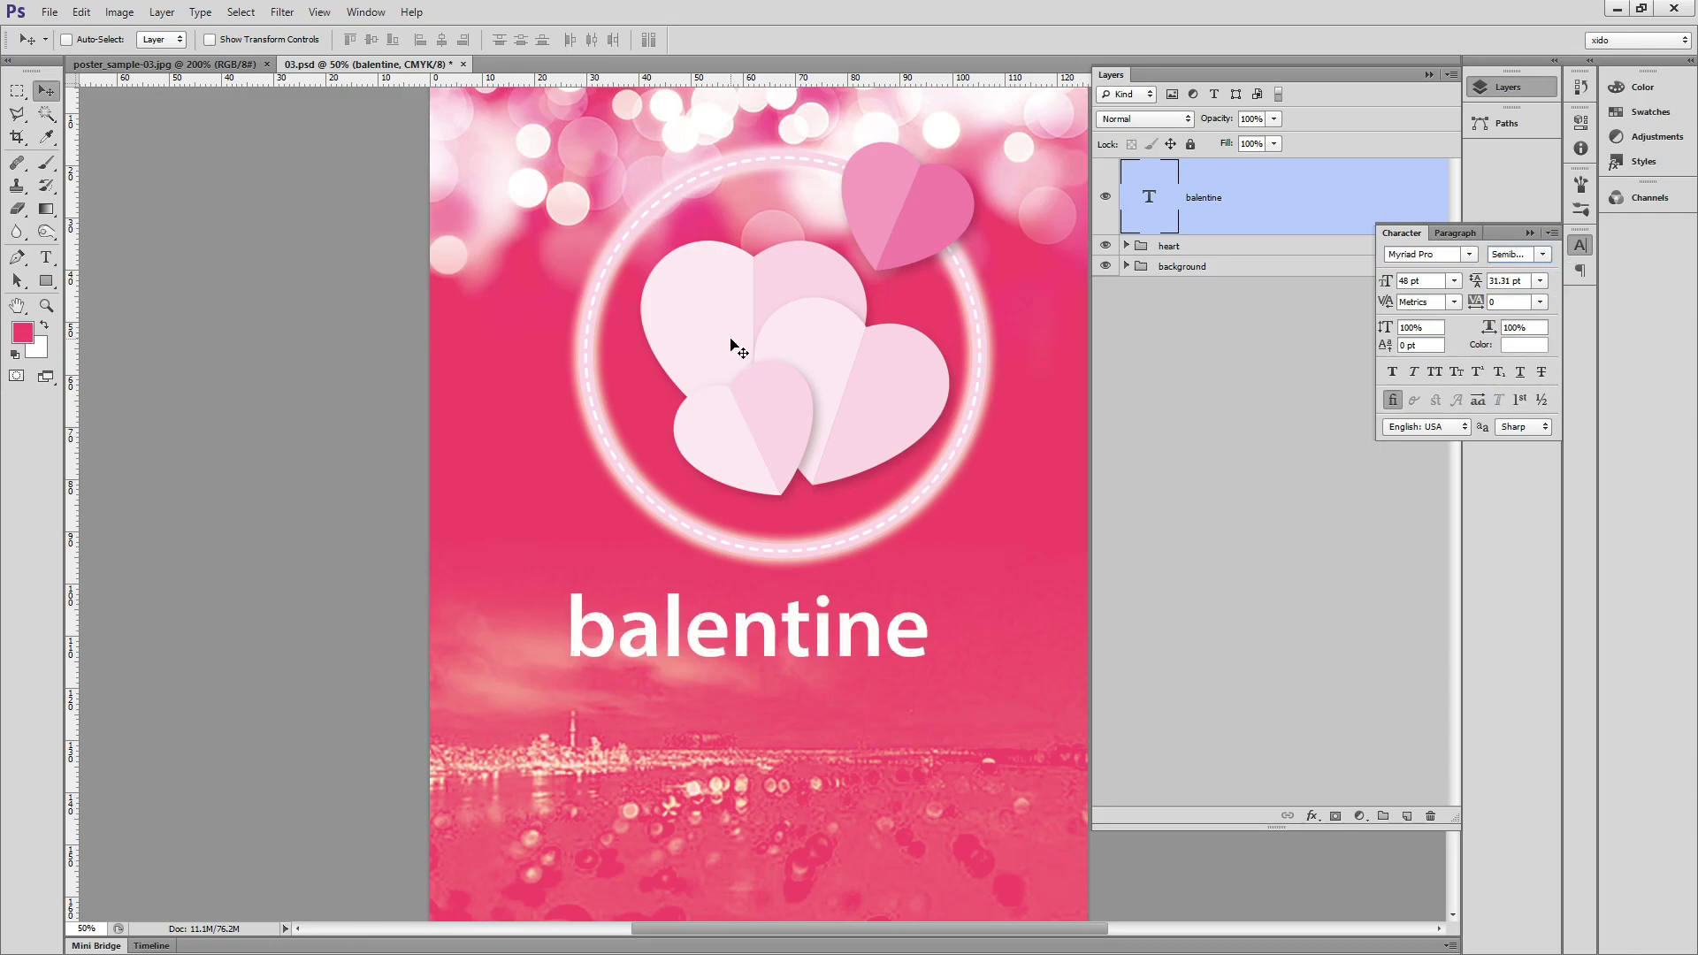
Place a duplicate of the balentine text directly below it and replace the copy's wording with &.
{"action": "left_click_drag", "start_coordinate": [831, 623], "coordinate": [832, 718]}
{"action": "key", "text": "ctrl+j"}
{"action": "double_click", "coordinate": [1159, 216]}
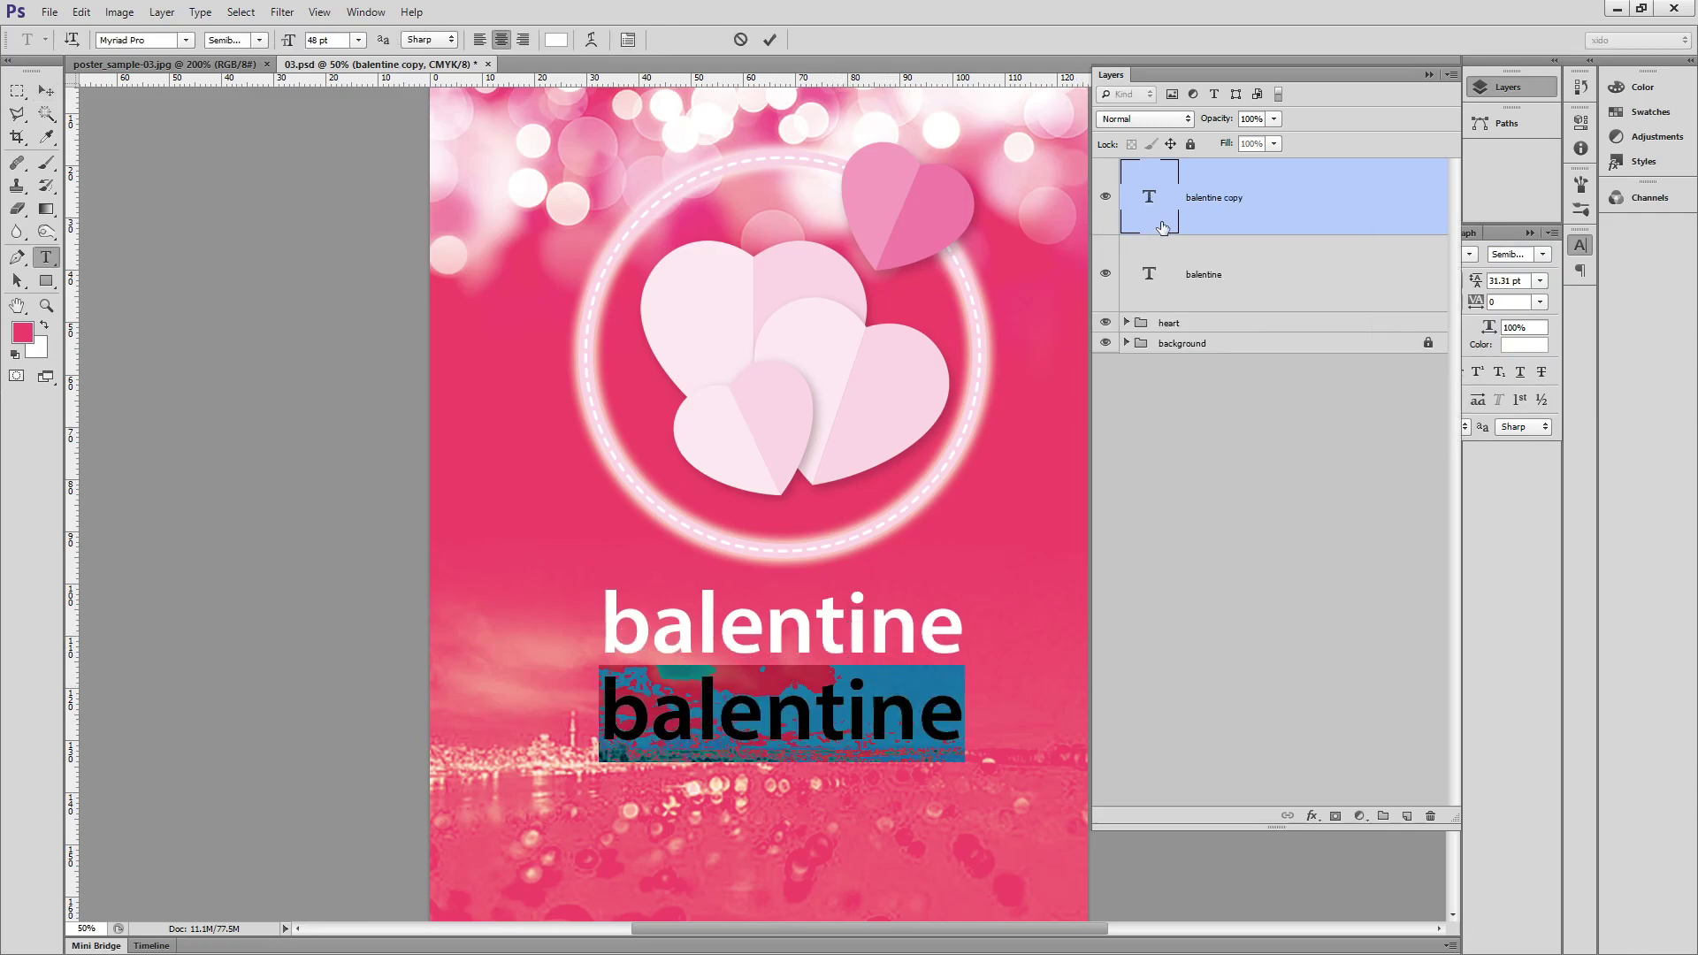
{"action": "type", "text": "&"}
{"action": "left_click", "coordinate": [46, 90]}
Duplicate the & text, place the copy directly below it, and change its wording to love white.
{"action": "key", "text": "ctrl+j"}
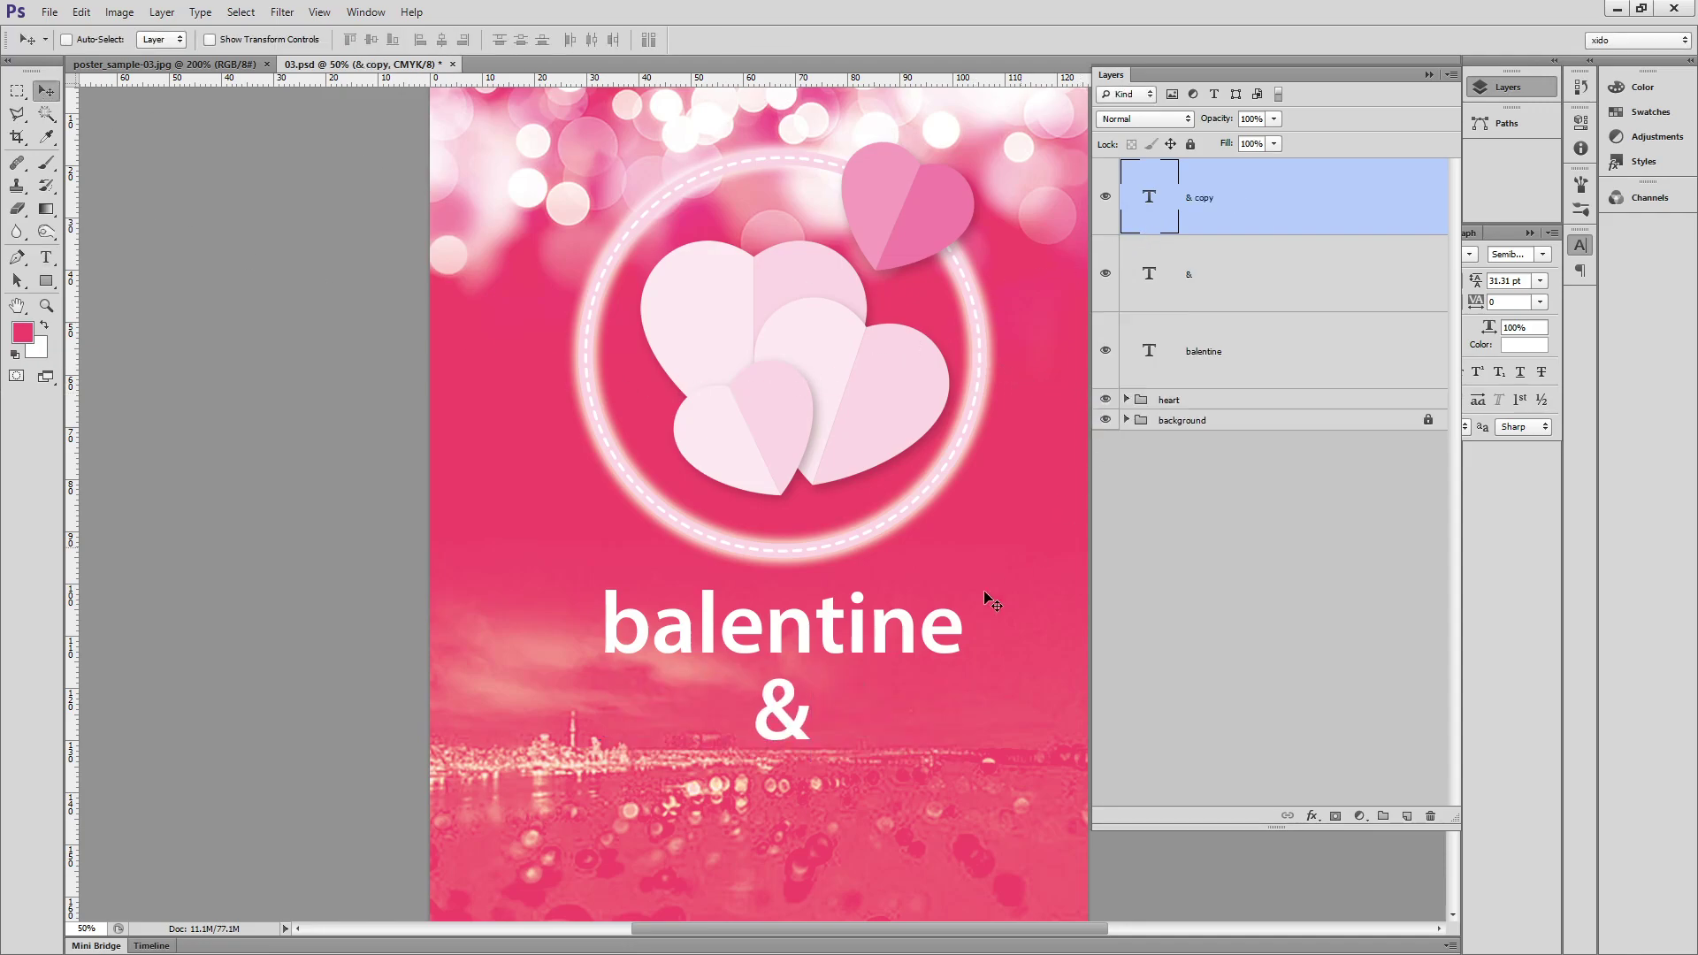
{"action": "left_click_drag", "start_coordinate": [789, 718], "coordinate": [789, 805]}
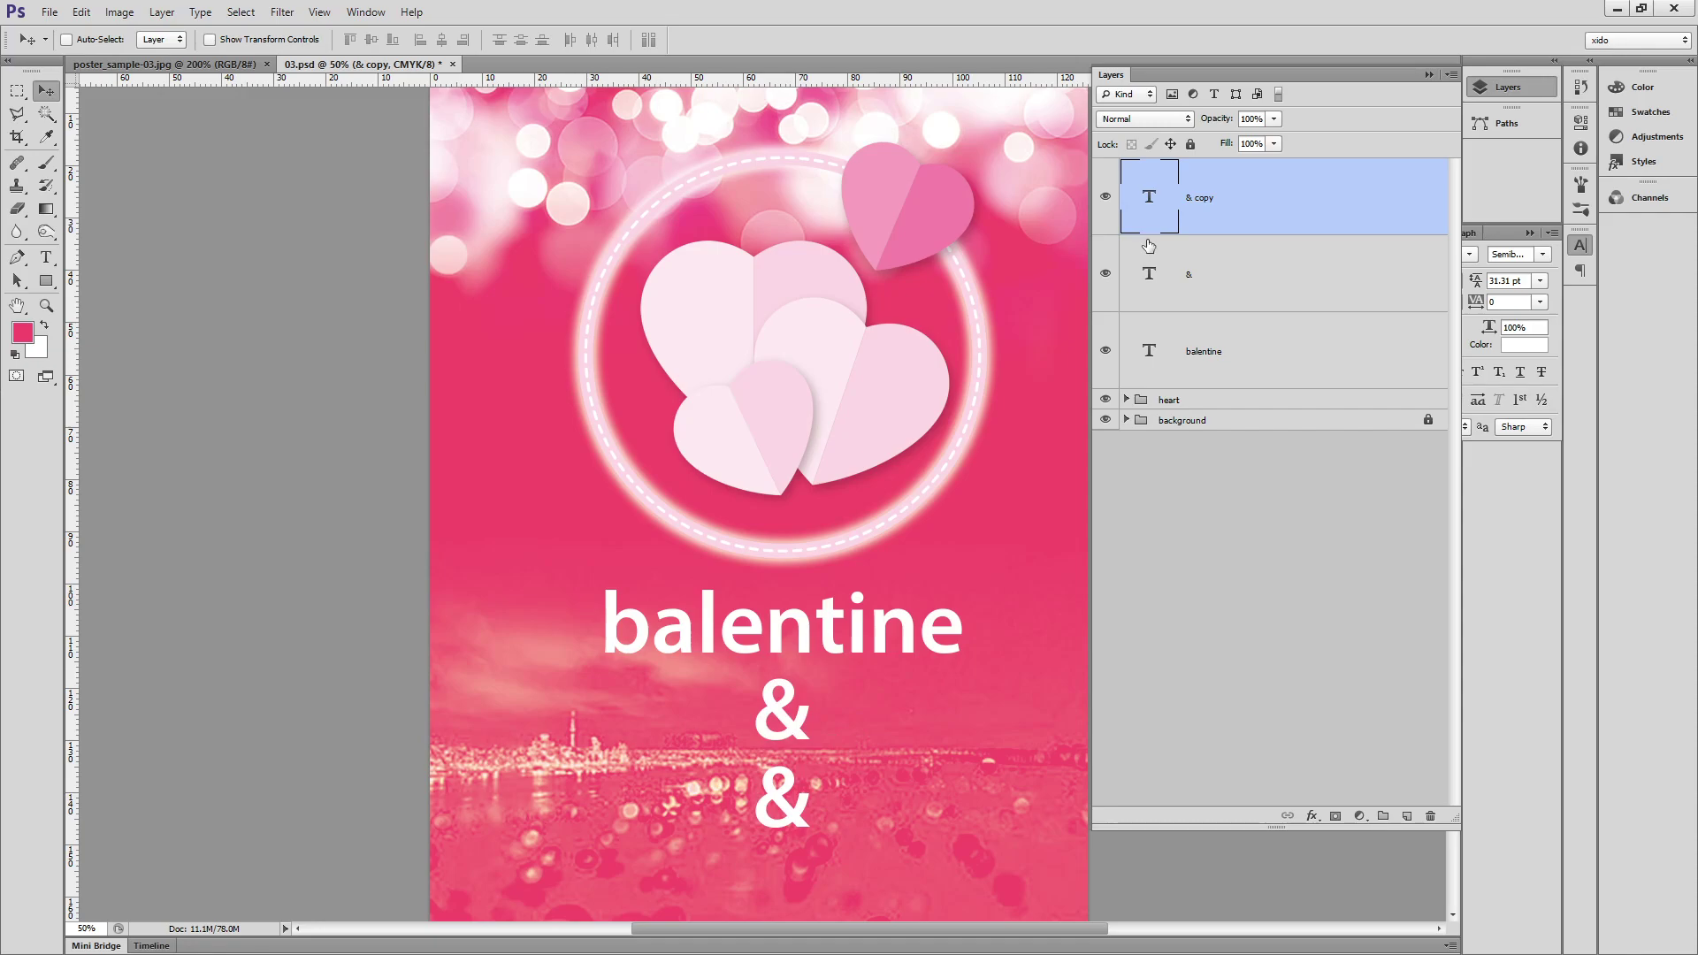
{"action": "double_click", "coordinate": [1150, 197]}
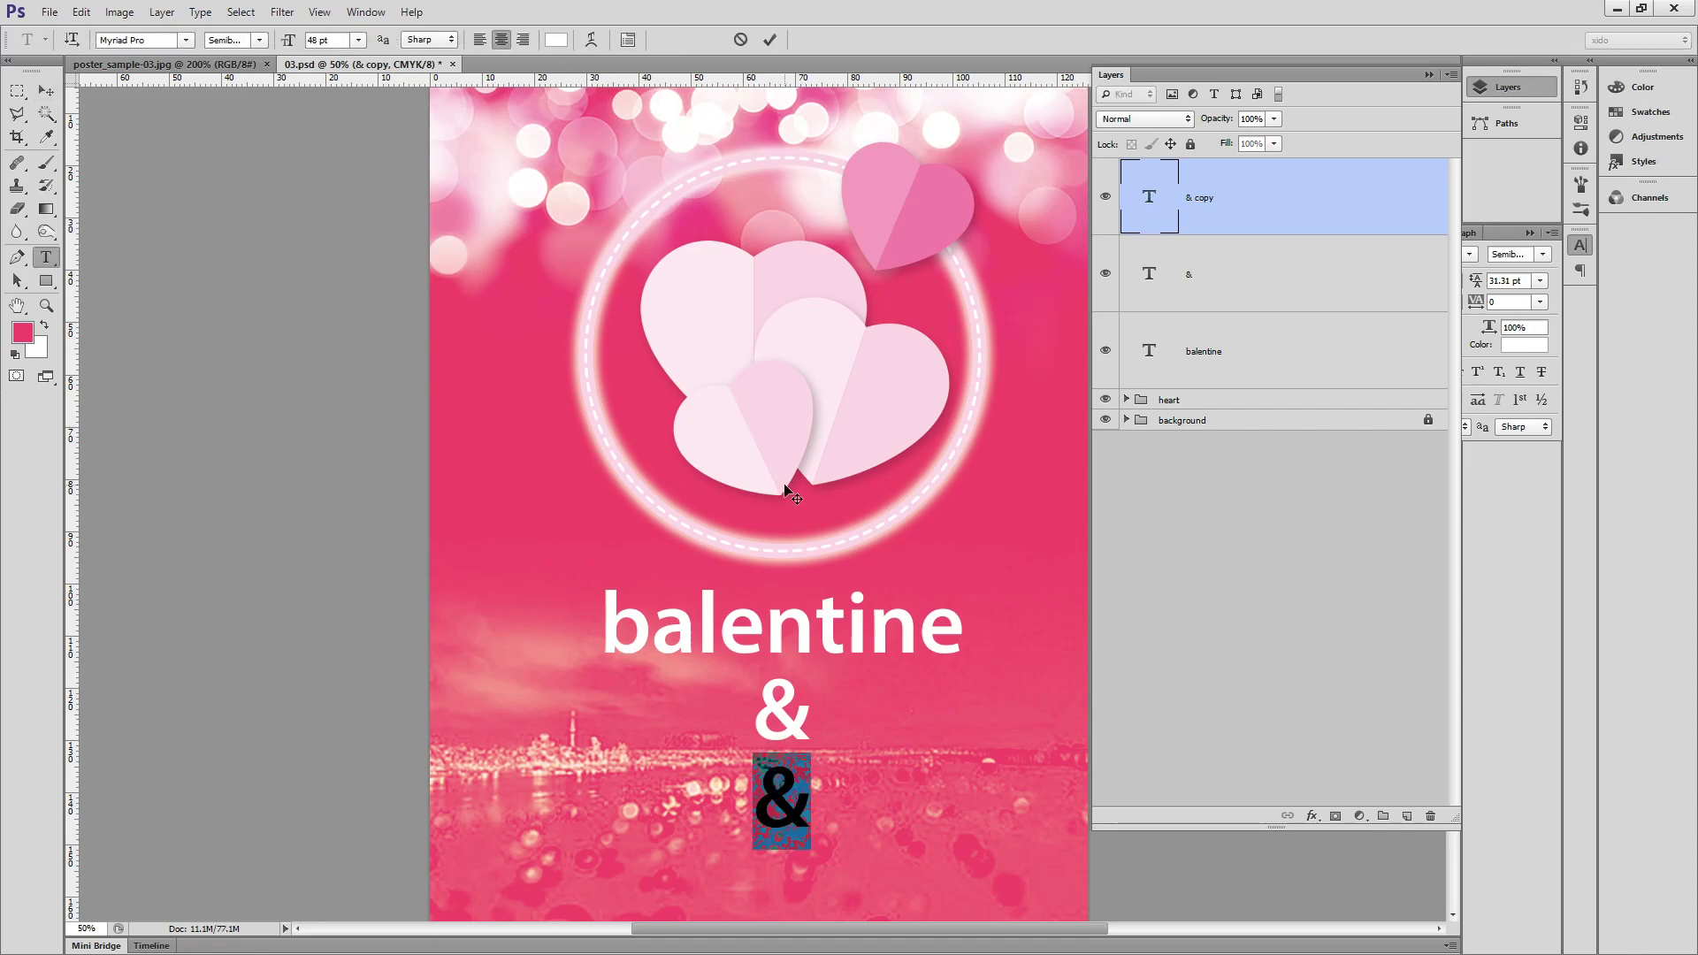
{"action": "type", "text": "love"}
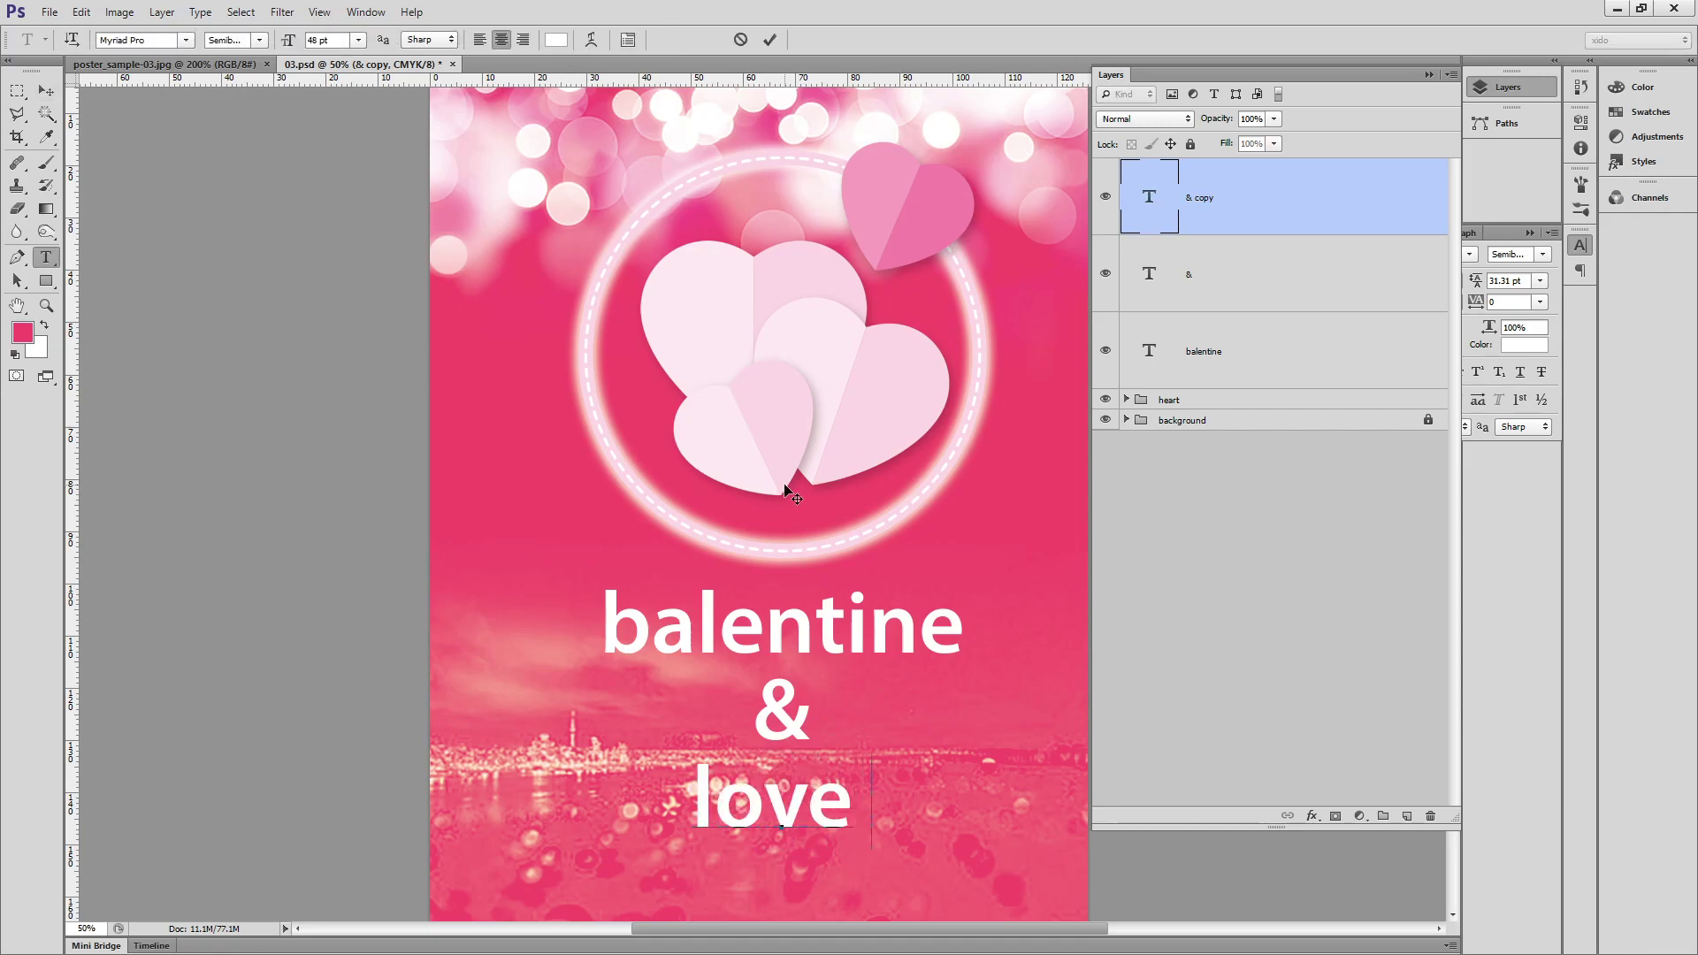
{"action": "type", "text": " white"}
{"action": "key", "text": "ctrl+Return"}
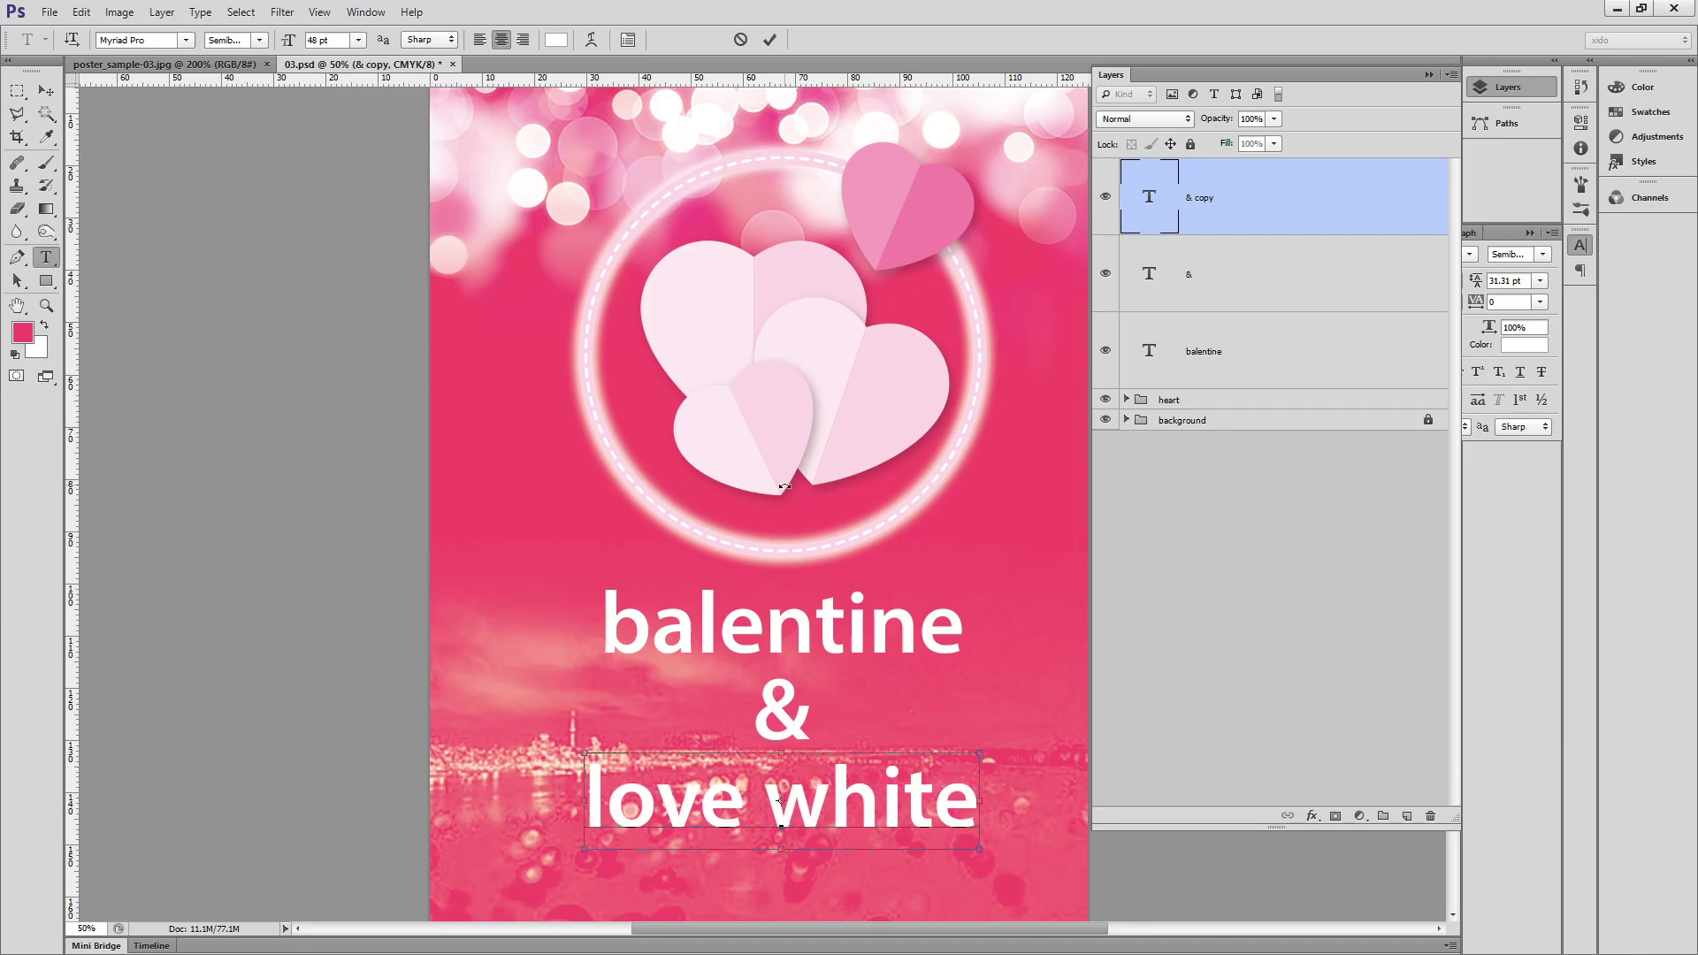
{"action": "key", "text": "v"}
Compare the lettering with the sample poster and set both the balentine and love white texts to the Regular style.
{"action": "left_click", "coordinate": [222, 65]}
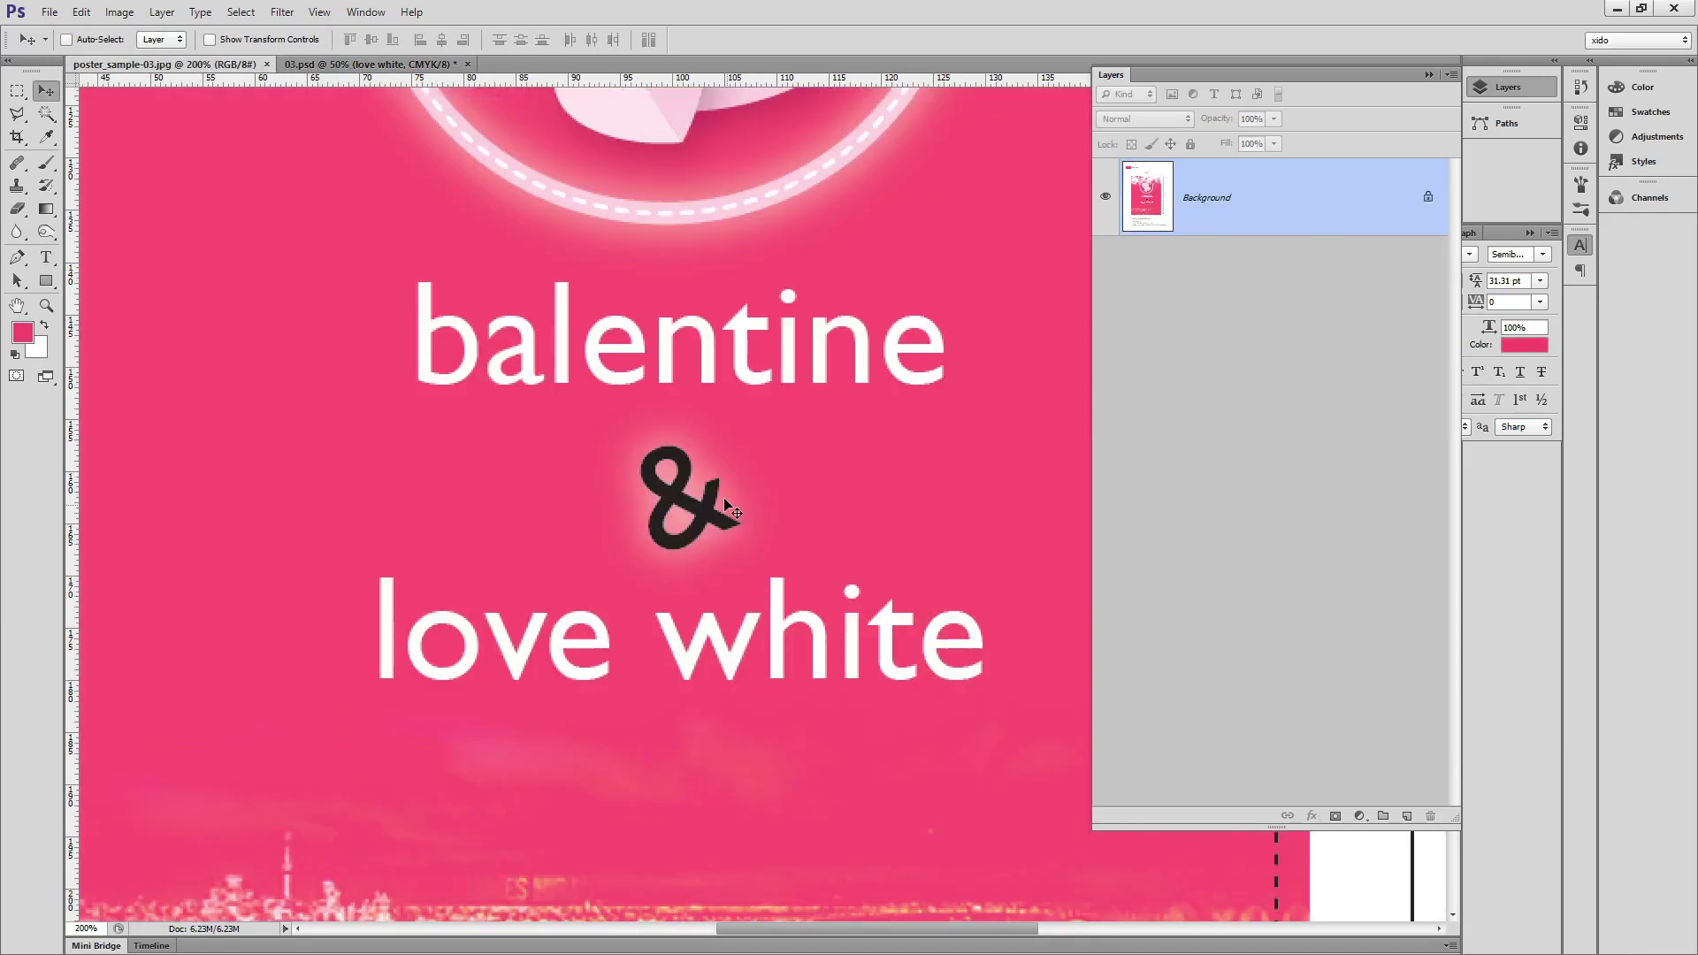
{"action": "left_click", "coordinate": [367, 65]}
{"action": "left_click", "coordinate": [1294, 350], "text": "ctrl"}
{"action": "left_click", "coordinate": [1543, 254]}
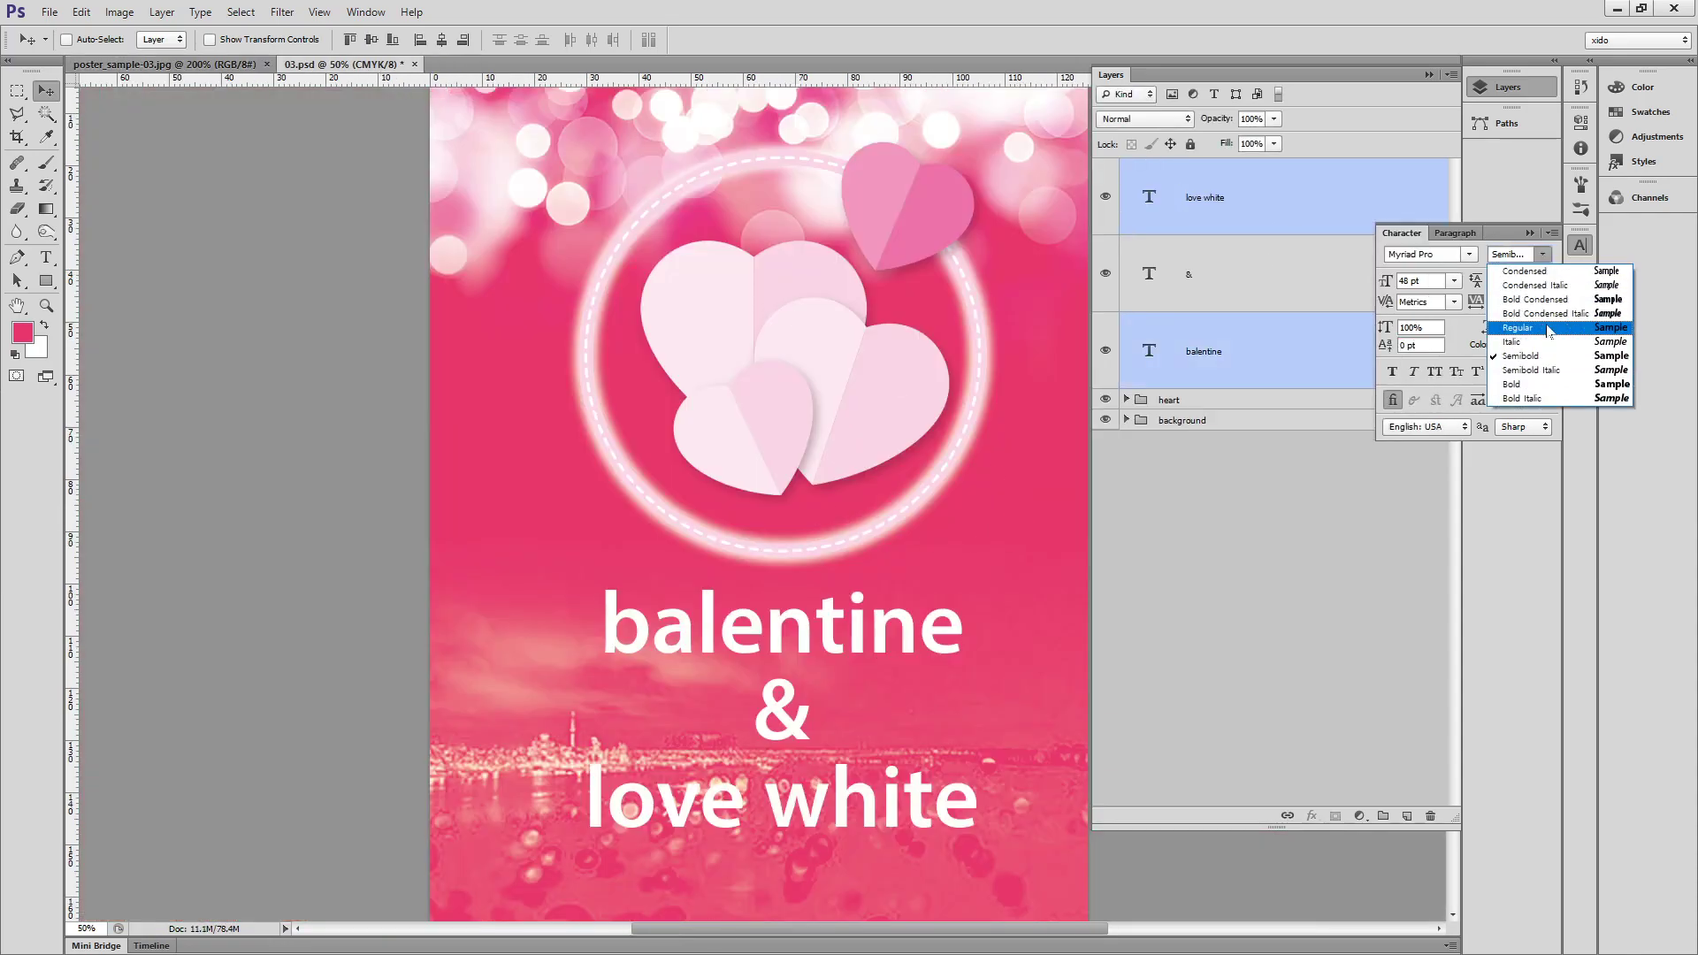
{"action": "left_click", "coordinate": [1547, 329]}
{"action": "left_click", "coordinate": [1256, 521]}
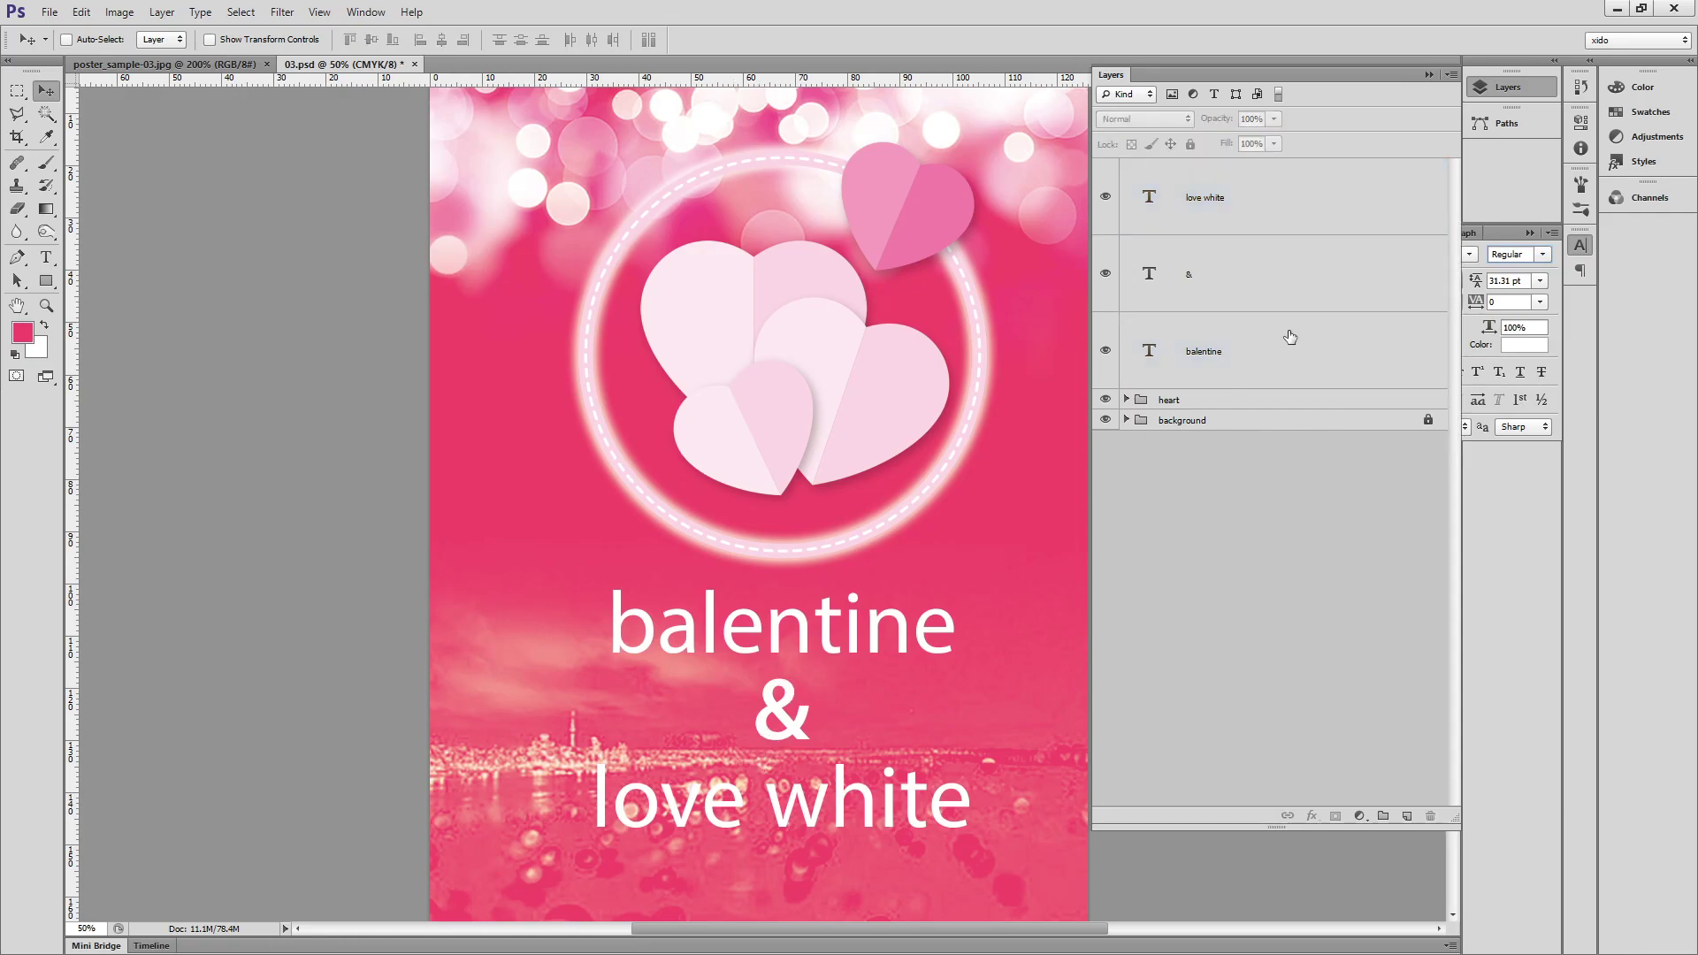
Set the & text's colour to black 000000 and add an outer glow to its layer.
{"action": "left_click", "coordinate": [1217, 285]}
{"action": "left_click", "coordinate": [1524, 344]}
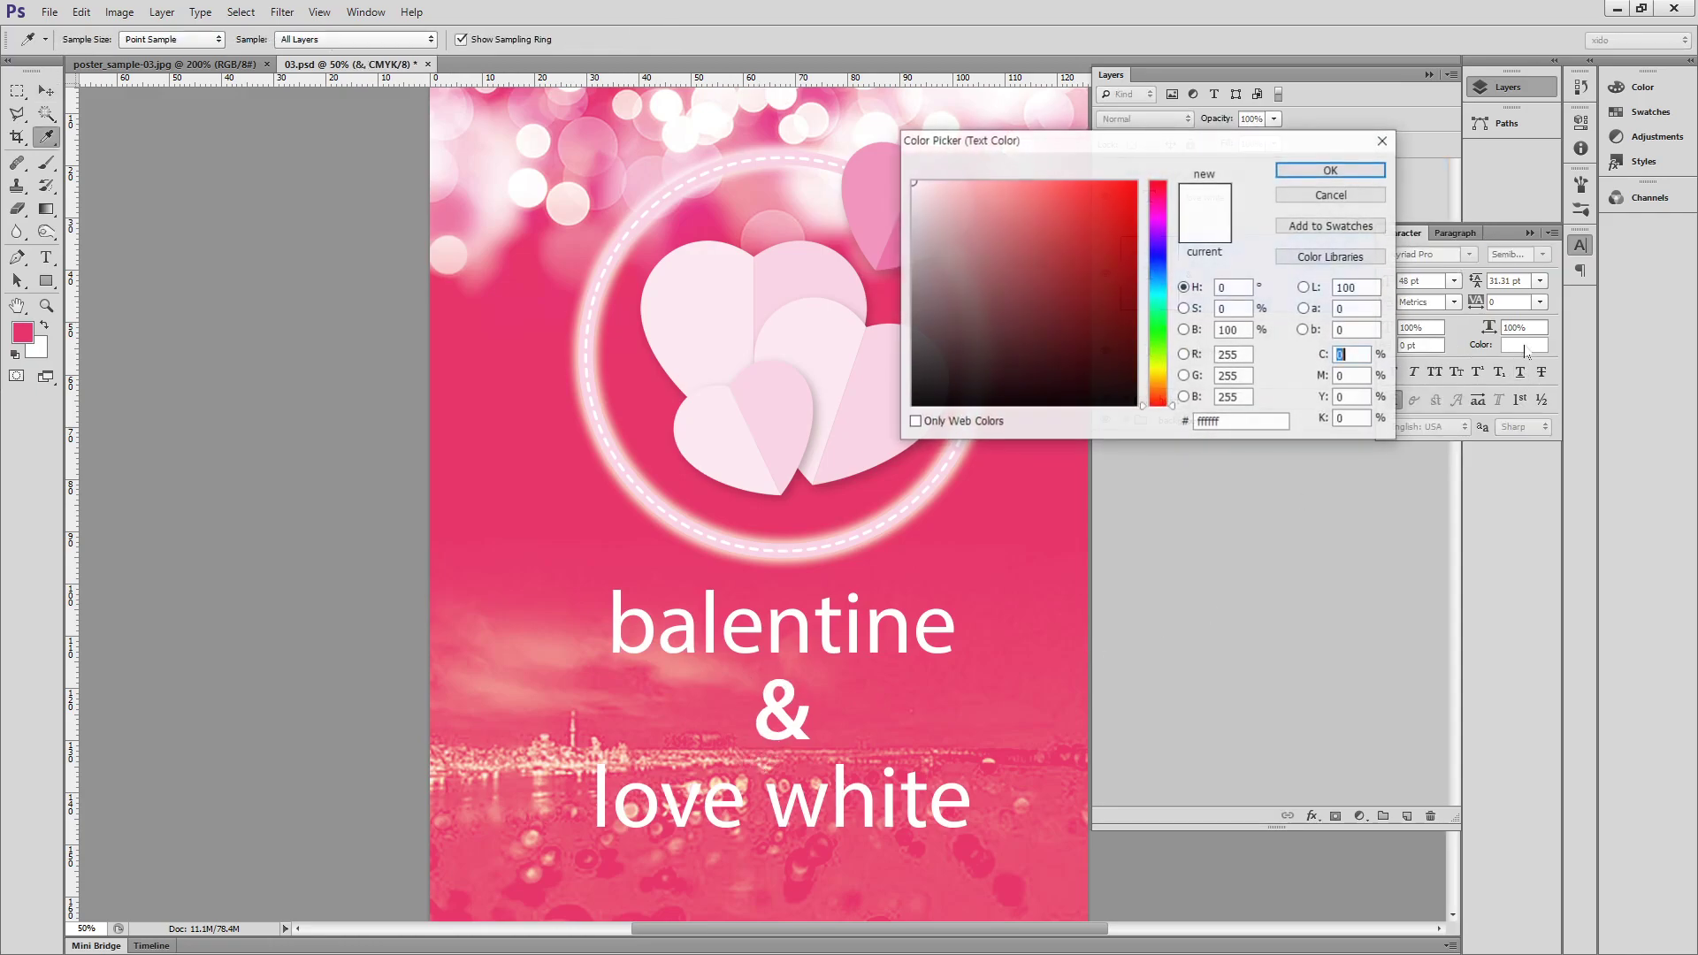
{"action": "left_click_drag", "start_coordinate": [1072, 299], "coordinate": [884, 422]}
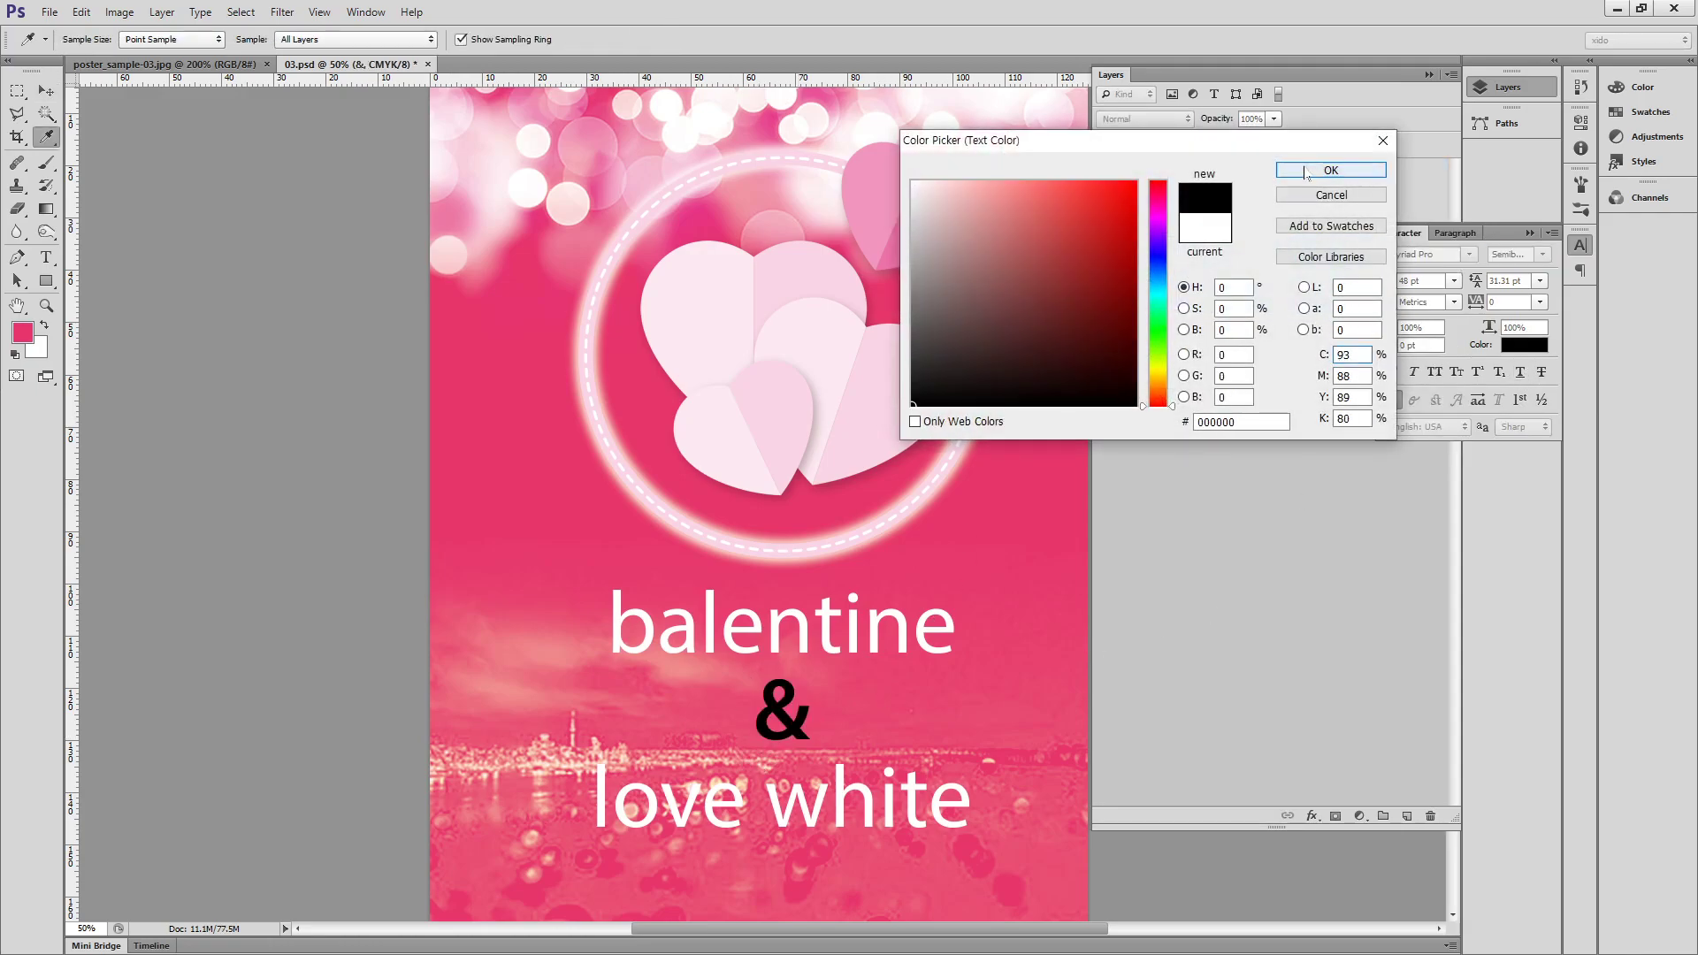
{"action": "left_click", "coordinate": [1331, 170]}
{"action": "double_click", "coordinate": [1257, 281]}
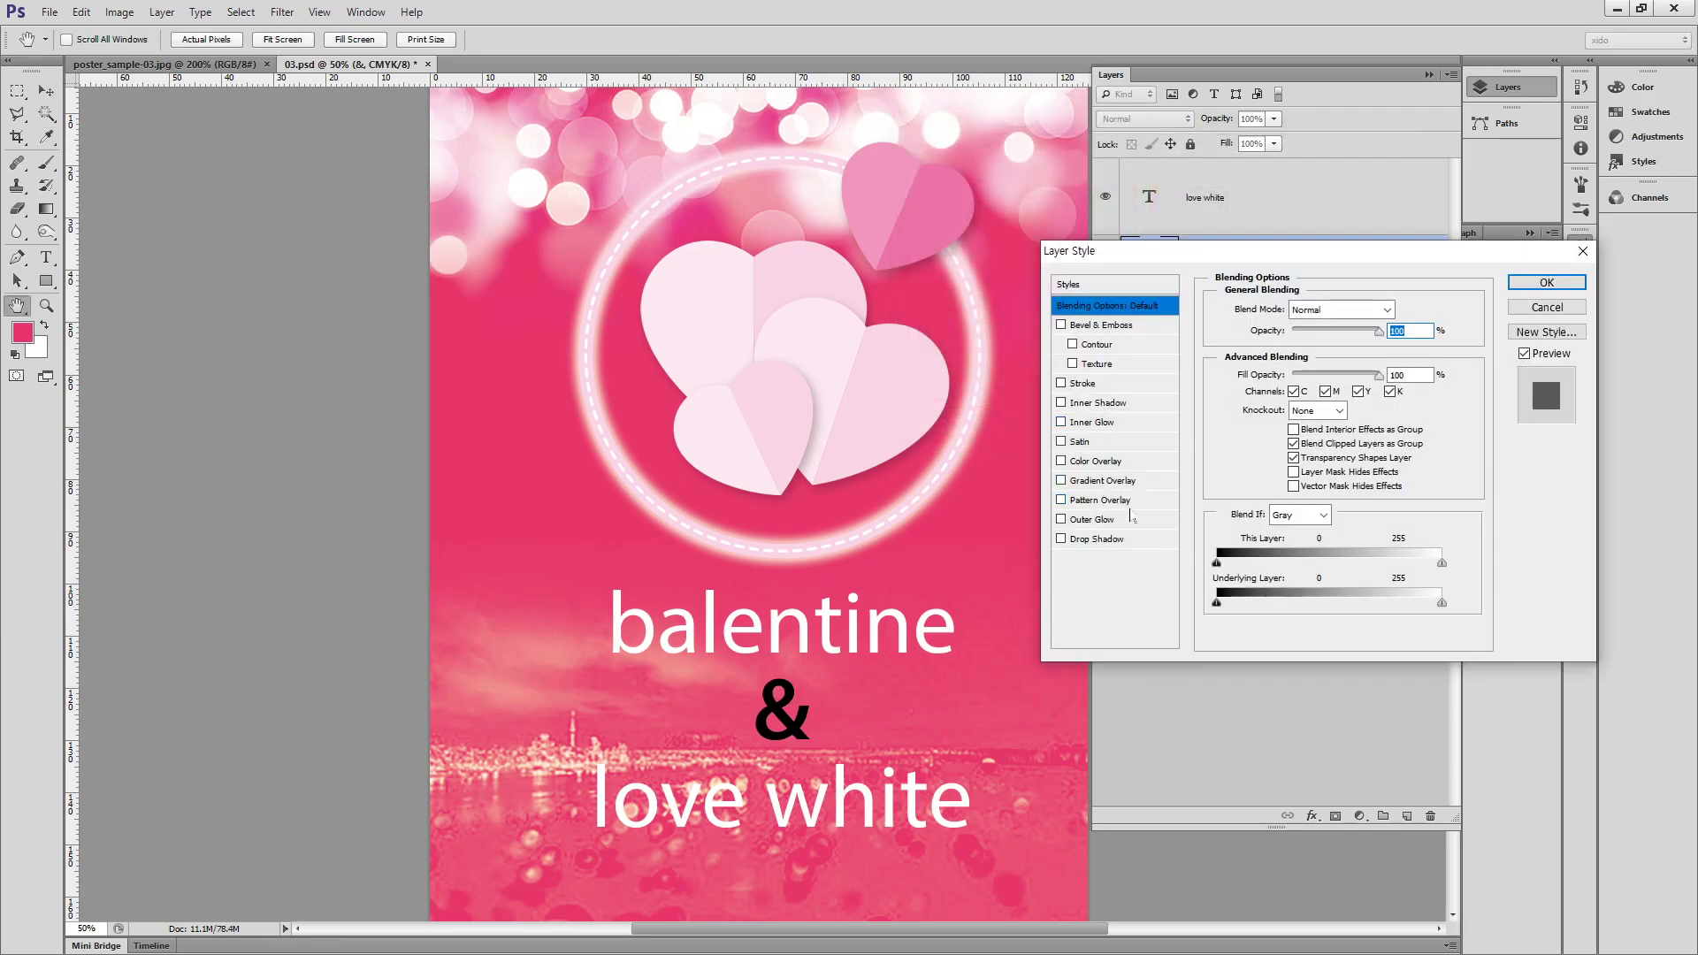
{"action": "left_click", "coordinate": [1131, 517]}
{"action": "key", "text": "Escape"}
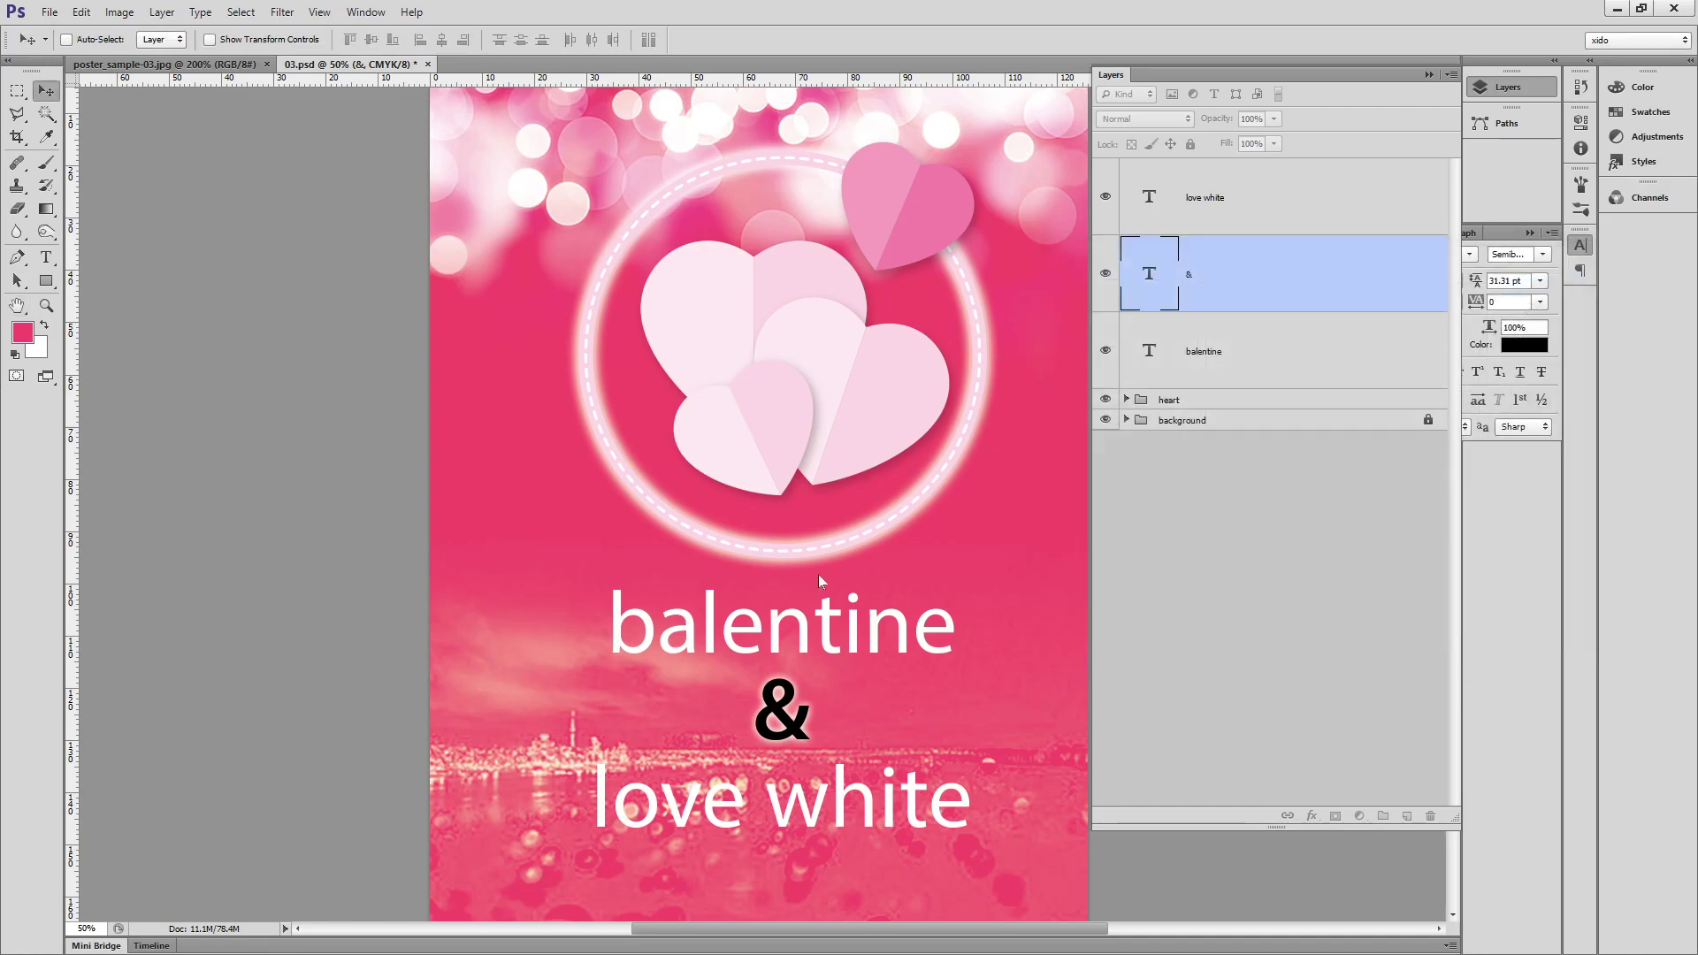
Rotate the & slightly clockwise between the two text lines, fit the poster in view, and save the document.
{"action": "scroll", "coordinate": [841, 681], "scroll_direction": "up", "scroll_amount": 2}
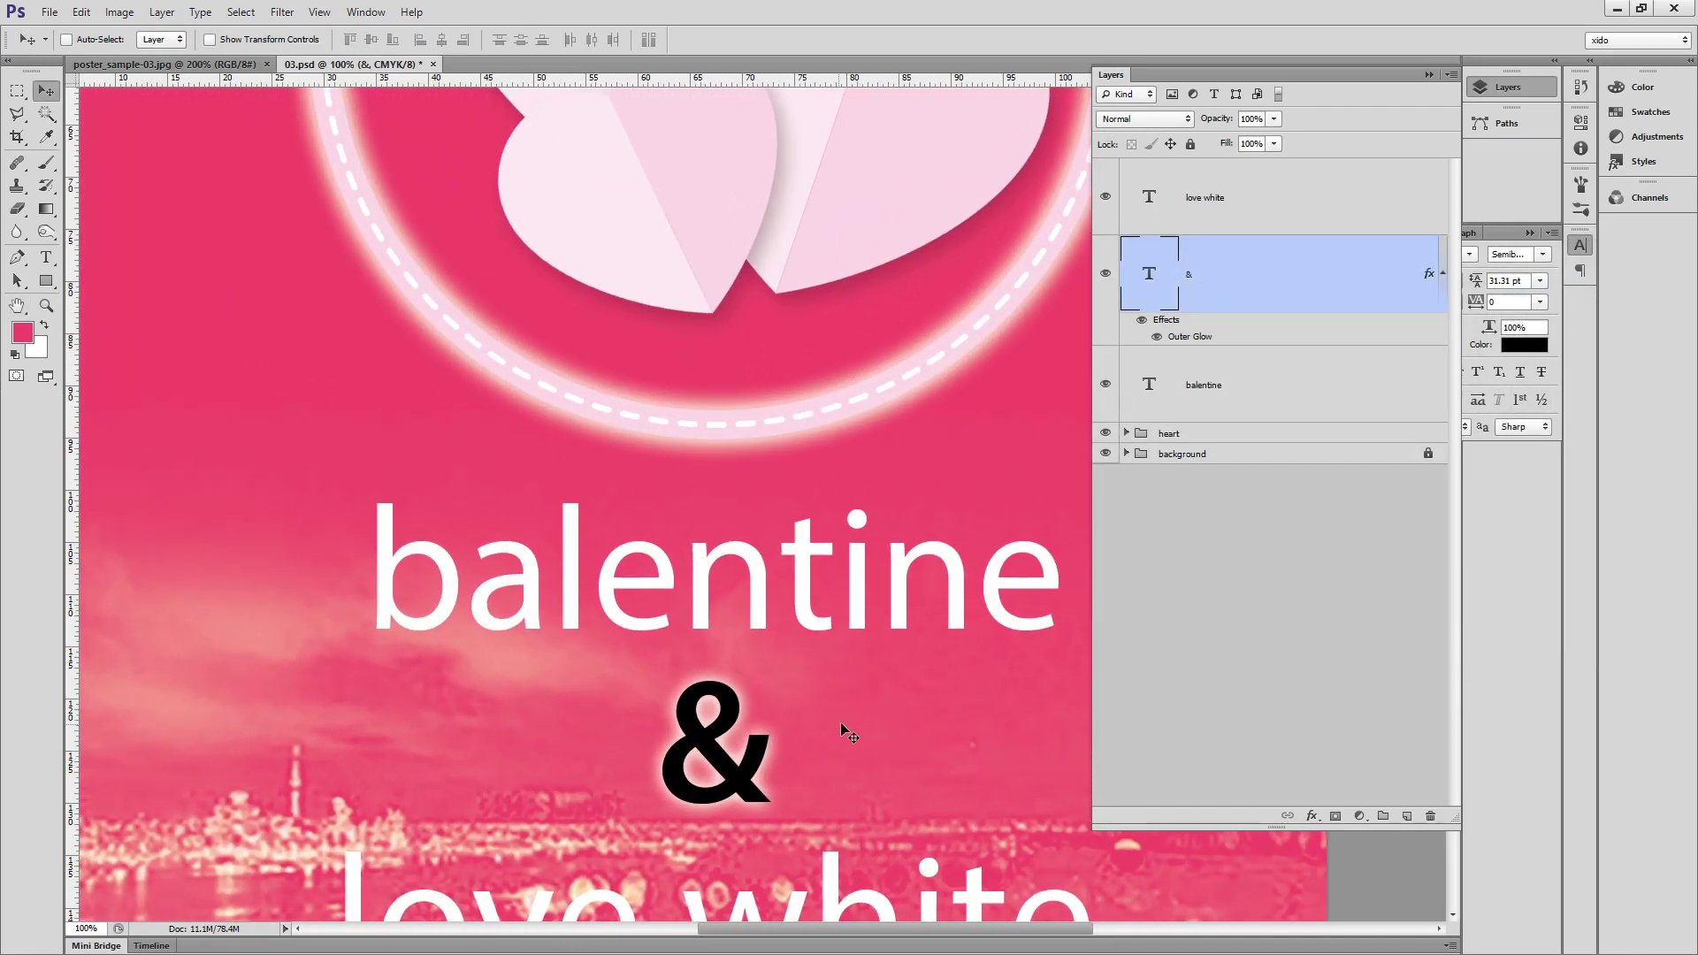
{"action": "key", "text": "ctrl+t"}
{"action": "left_click_drag", "start_coordinate": [872, 728], "coordinate": [929, 441]}
{"action": "left_click_drag", "start_coordinate": [840, 603], "coordinate": [961, 571]}
{"action": "key", "text": "Return"}
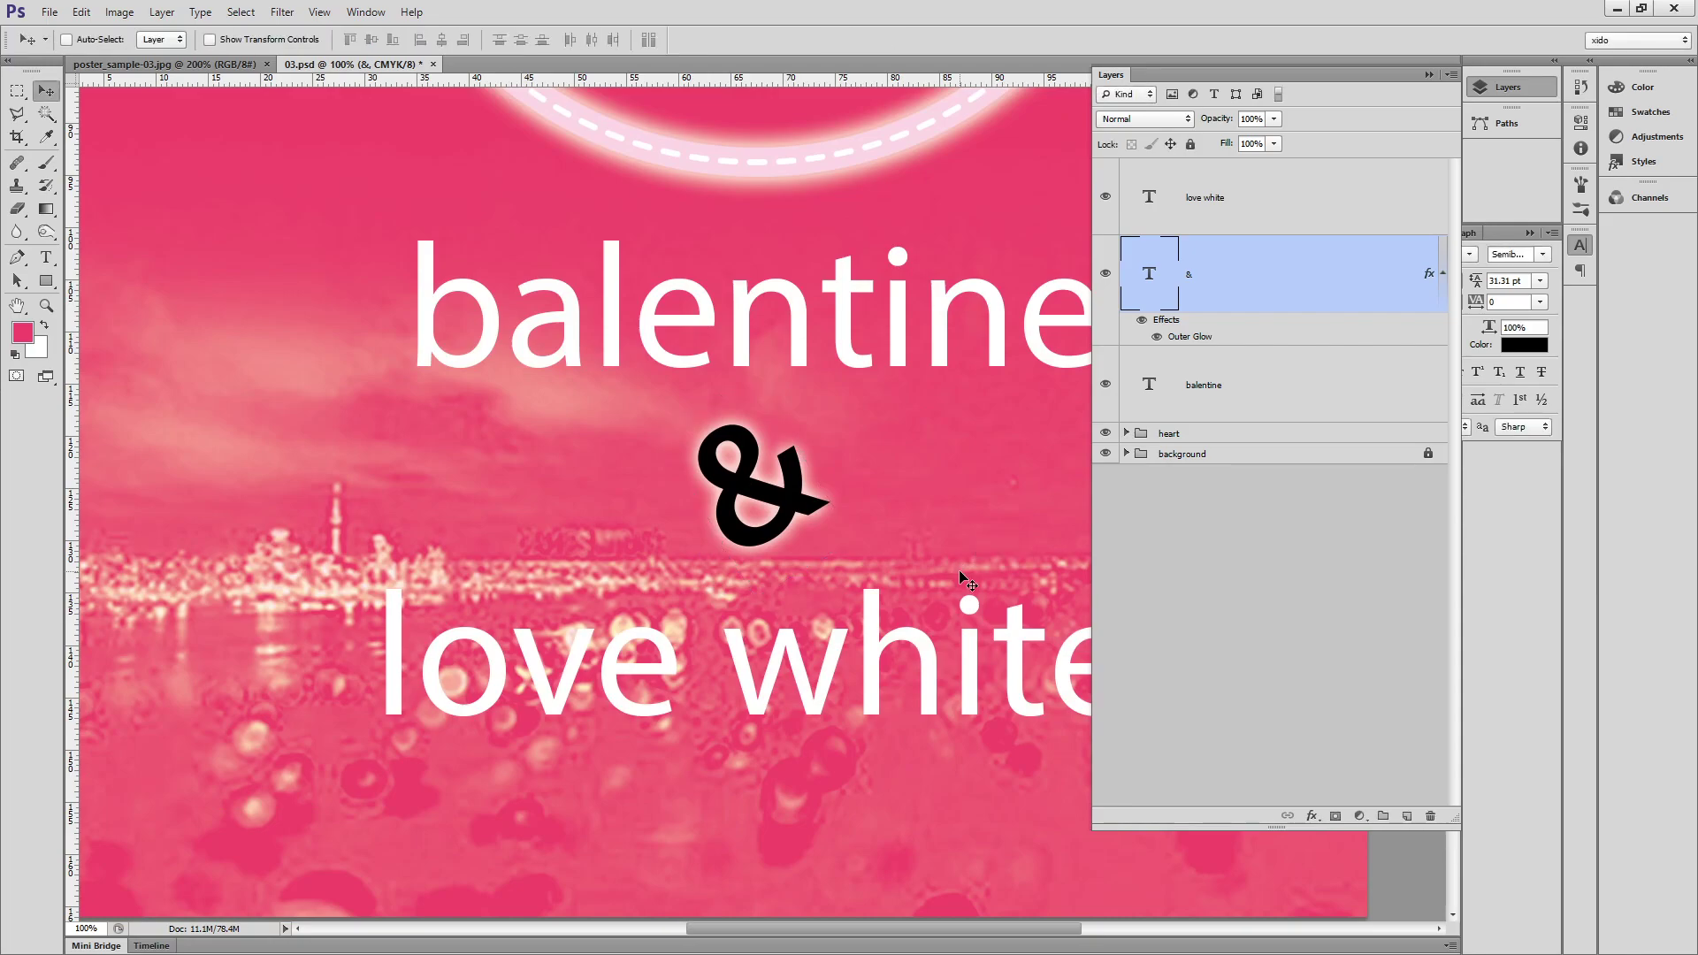
{"action": "key", "text": "ctrl+0"}
{"action": "key", "text": "ctrl+s"}
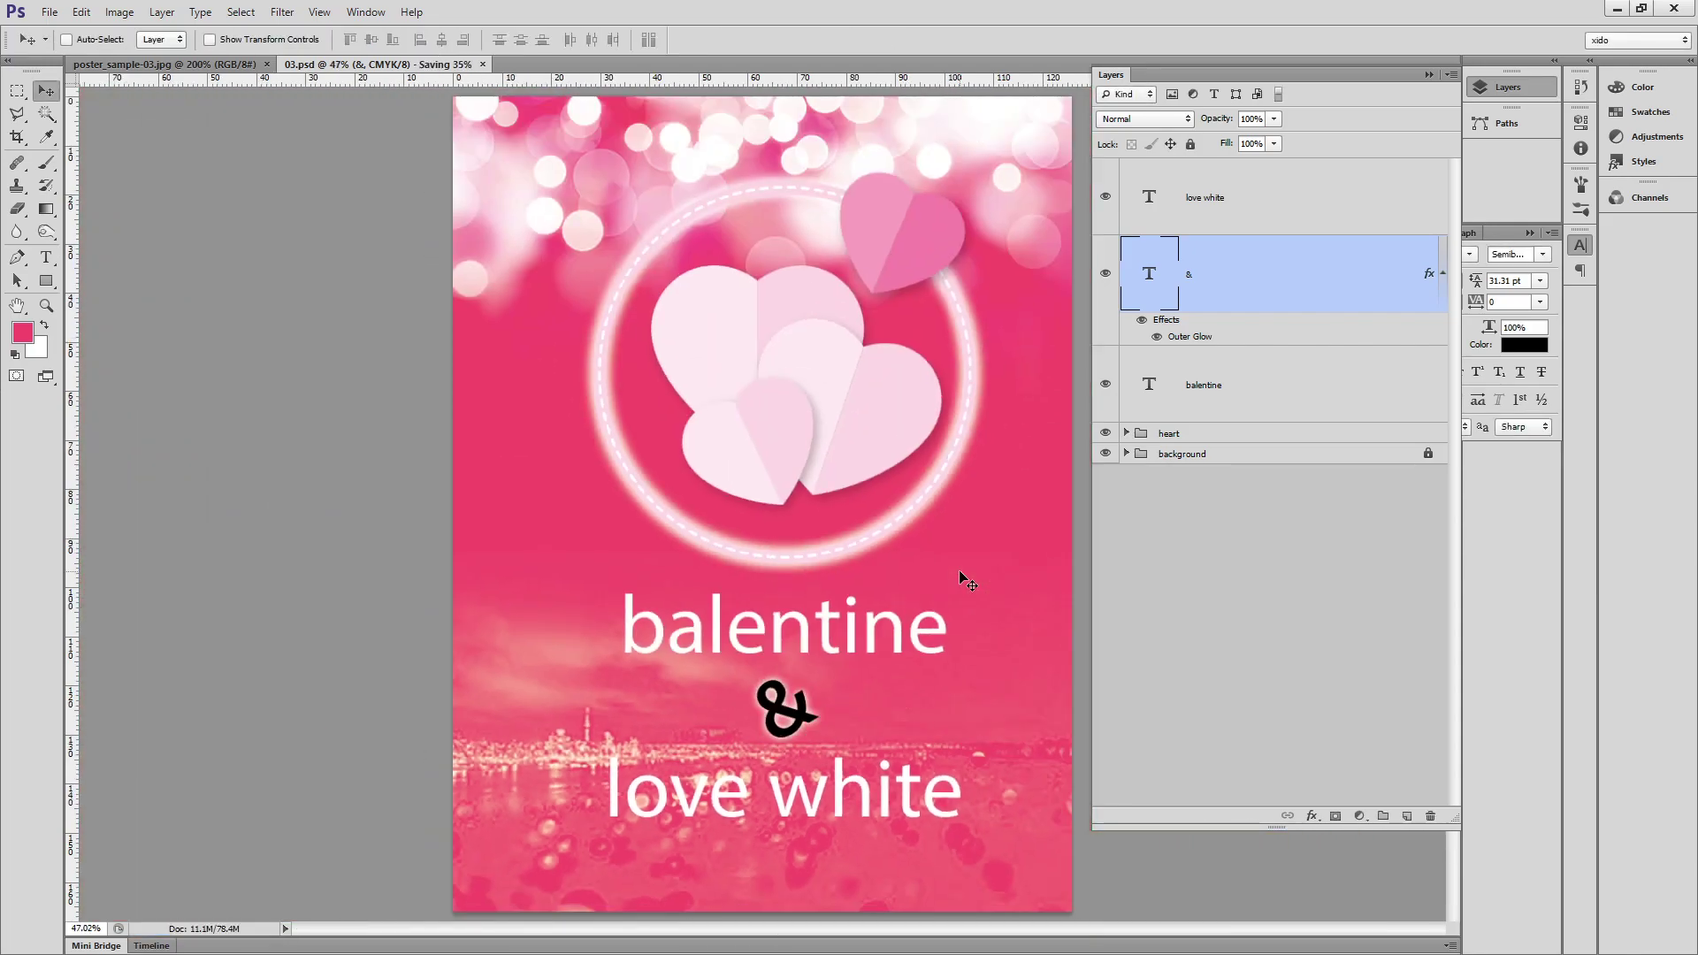